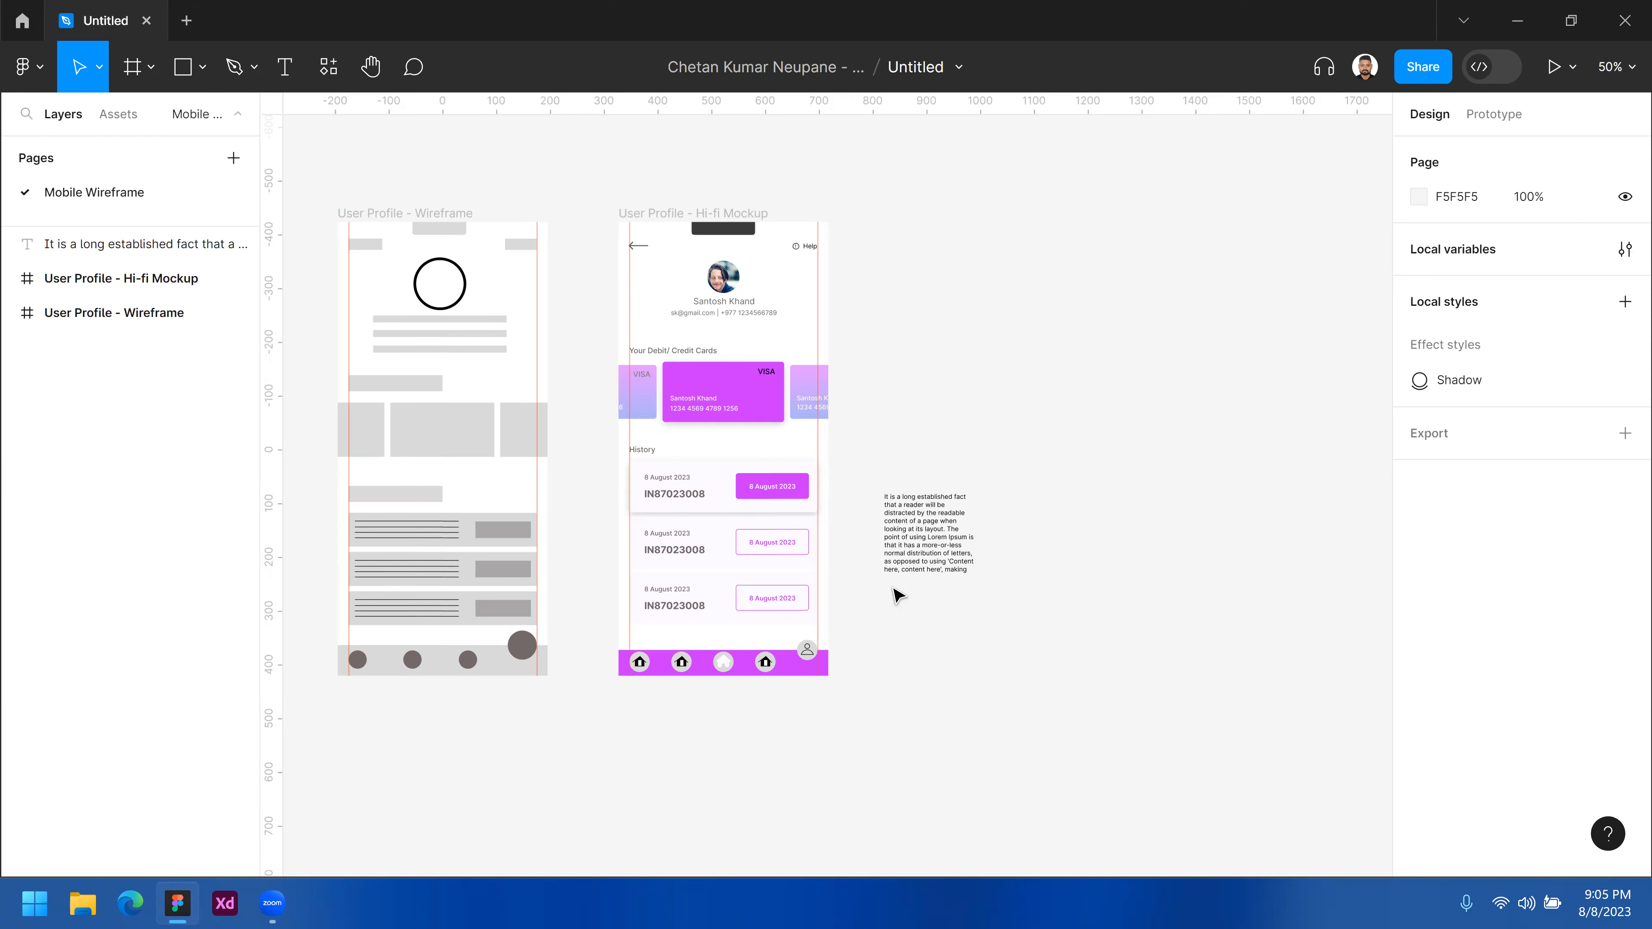
# - Examine the History list and the navigation bar of the User Profile - Hi-fi Mockup frame
pyautogui.click(834, 699)
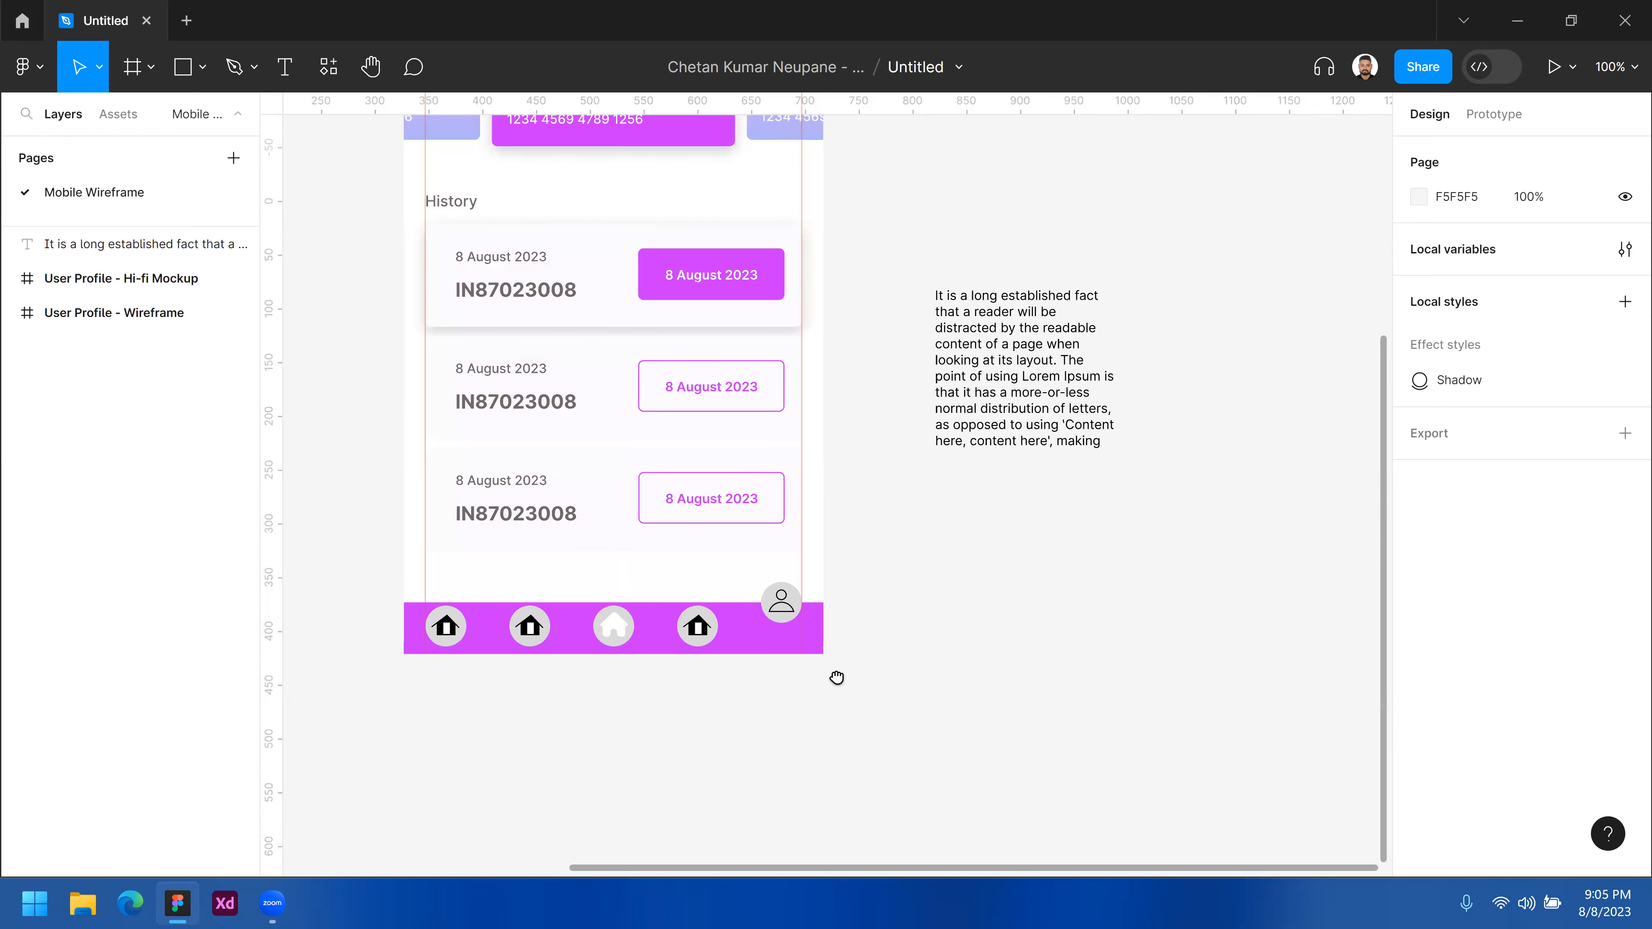
pyautogui.hscroll(-3, 771, 484)
pyautogui.scroll(1, 691, 497)
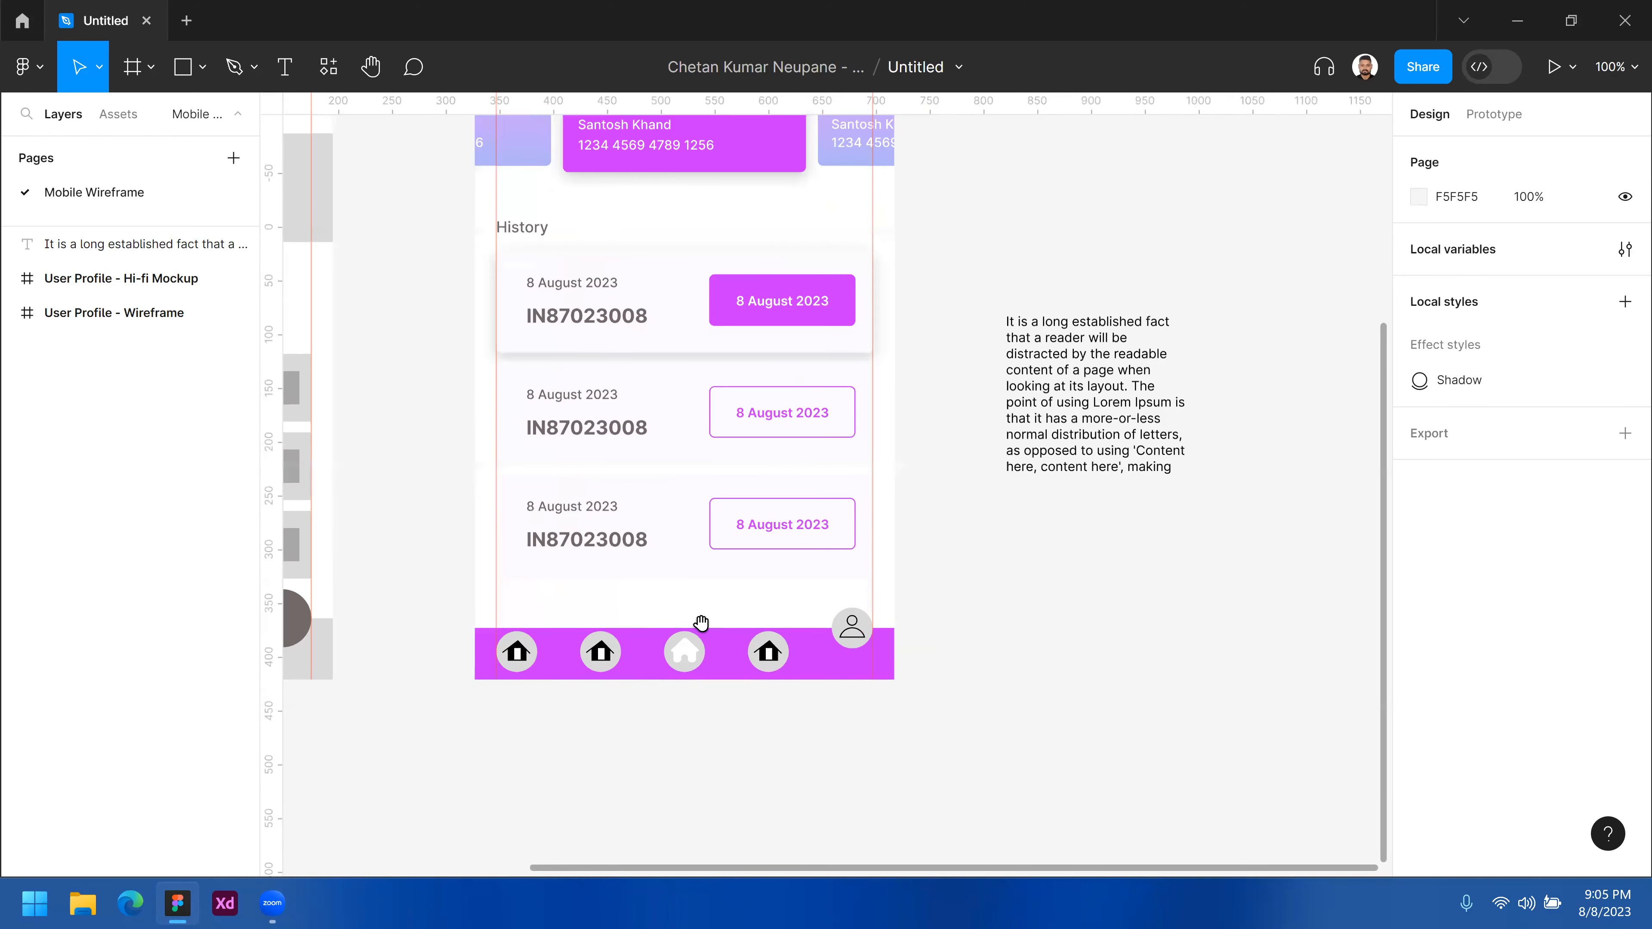
pyautogui.click(673, 626)
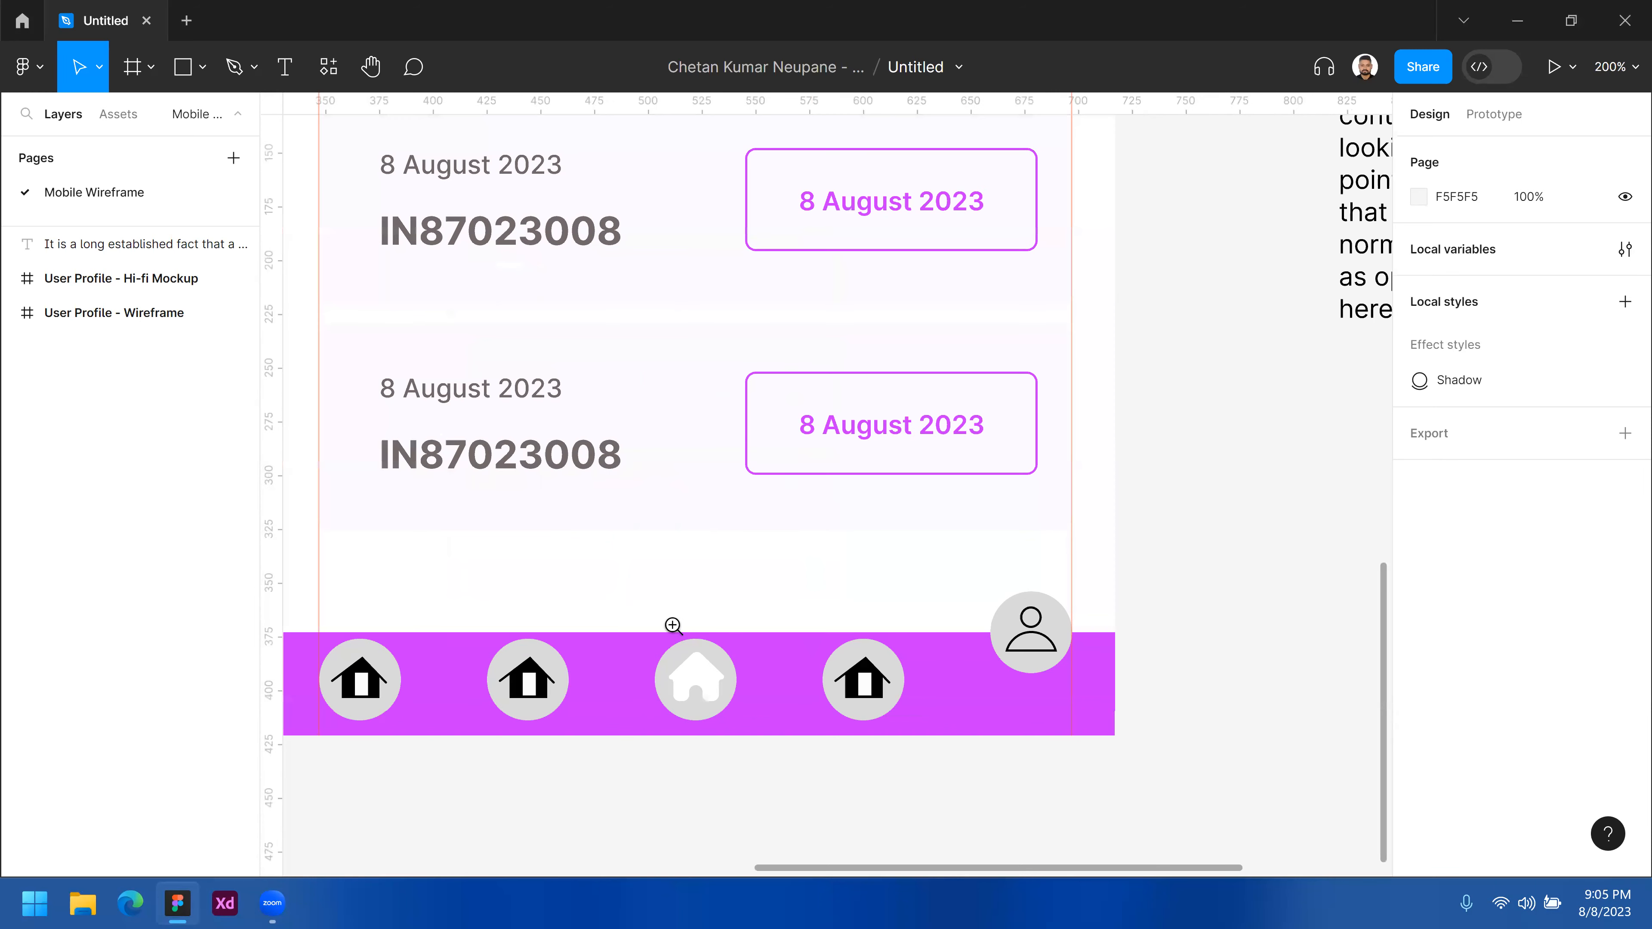
pyautogui.scroll(2, 650, 509)
pyautogui.keyDown('alt'); pyautogui.click(652, 508); pyautogui.keyUp('alt')
pyautogui.scroll(1, 697, 394)
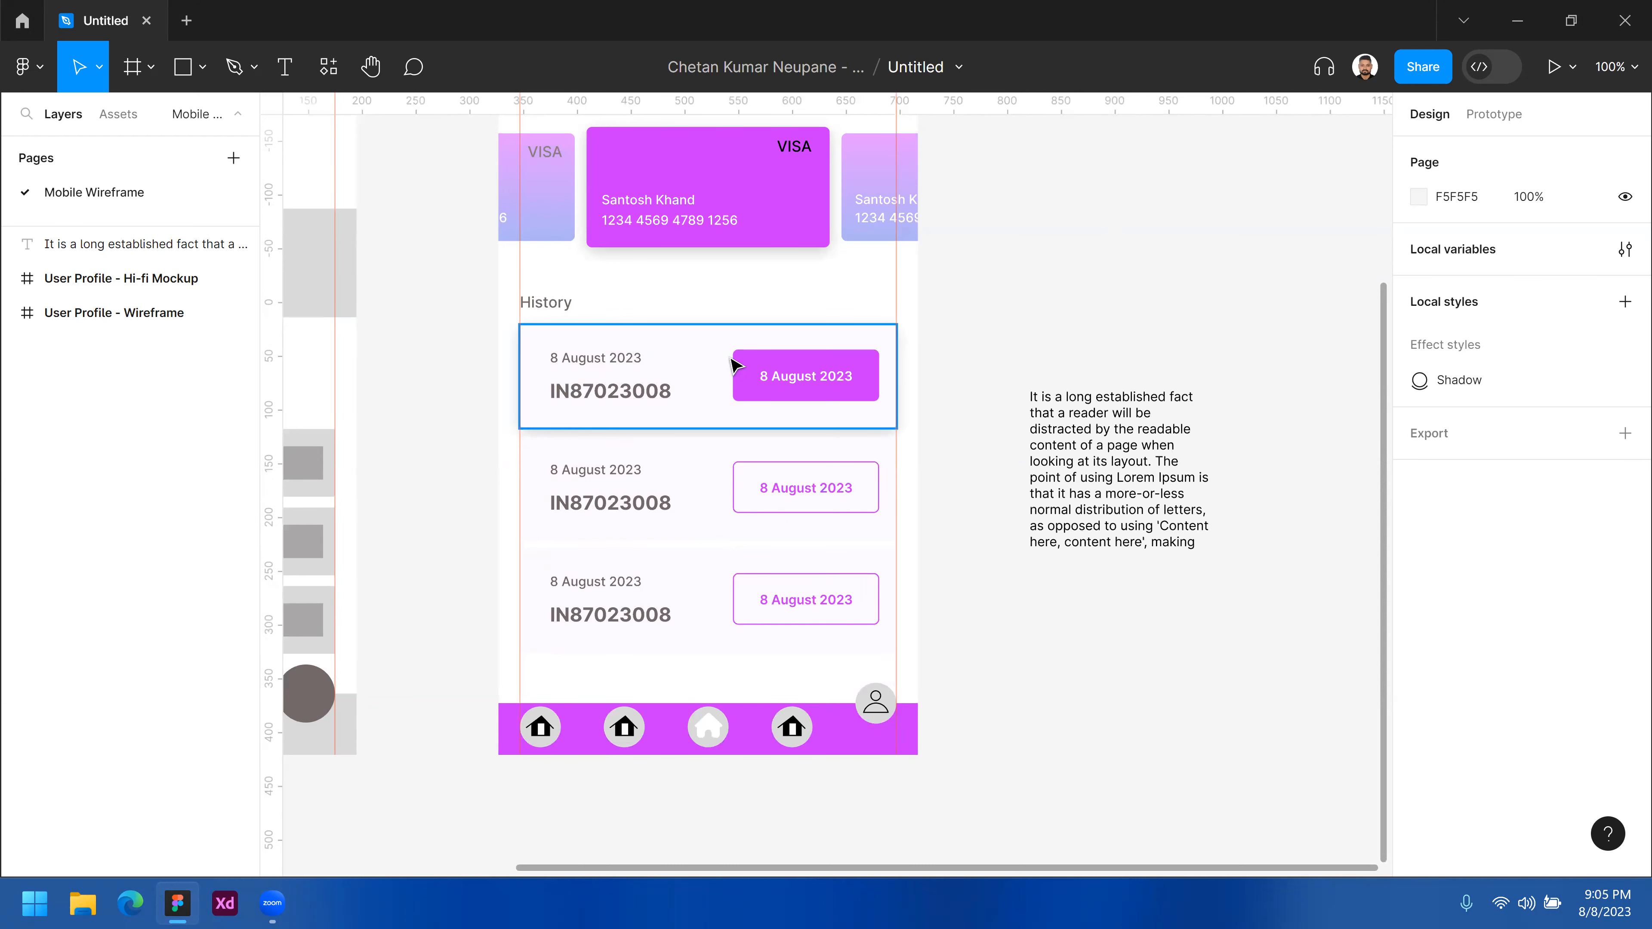
pyautogui.moveTo(975, 311); pyautogui.dragTo(874, 291)
pyautogui.hotkey('ctrl', '-')
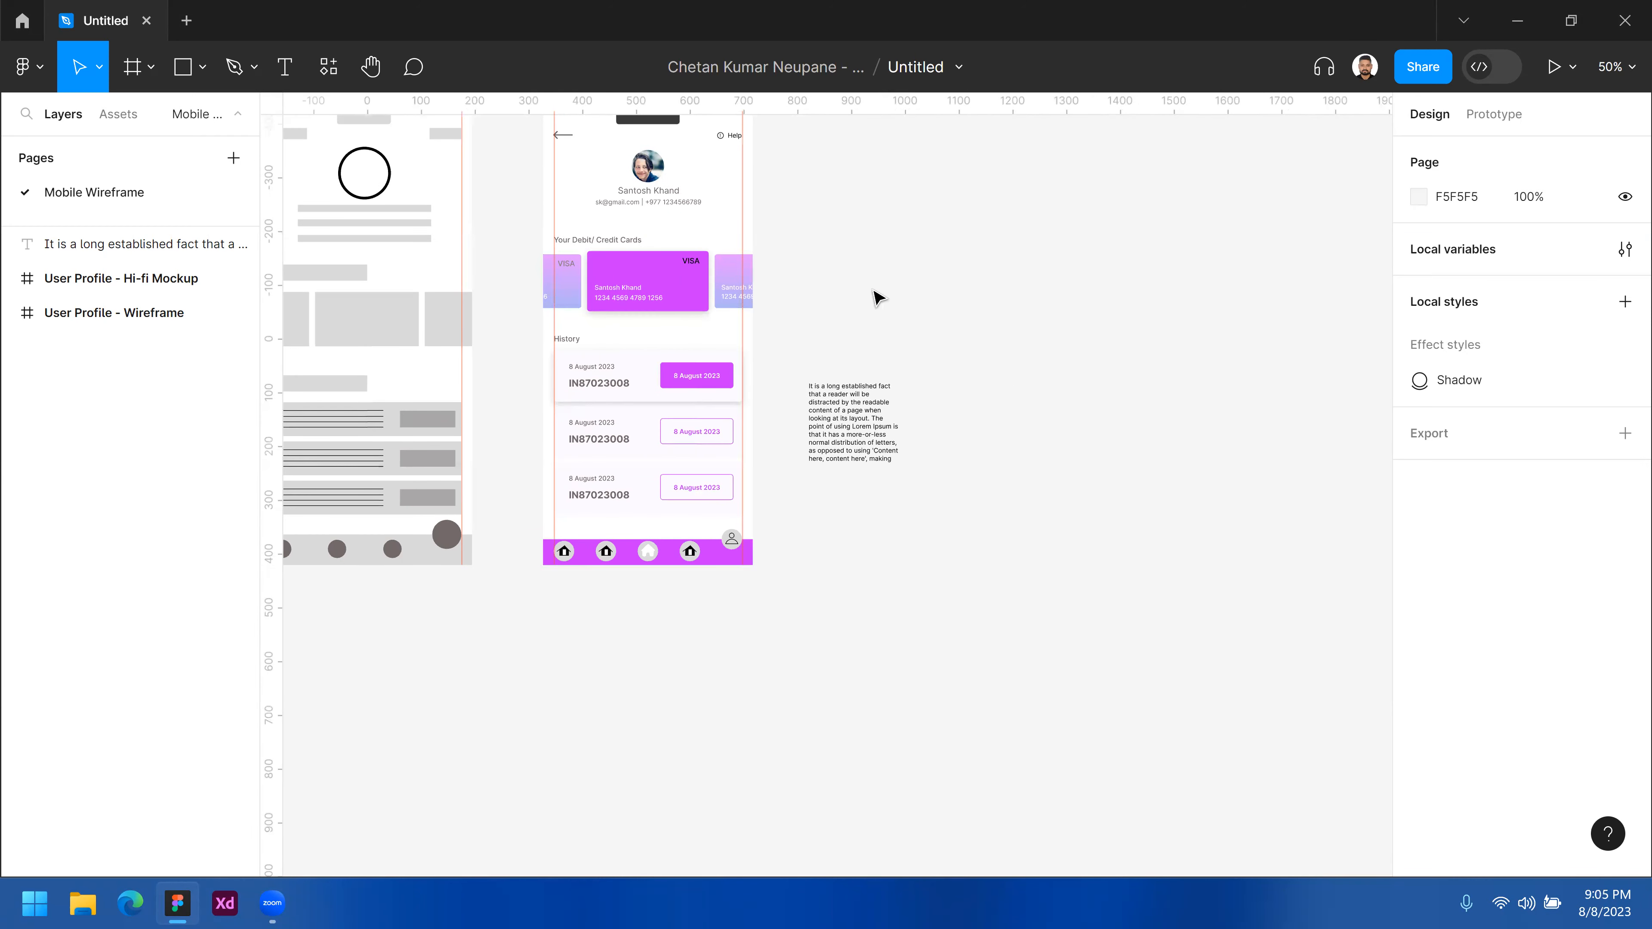
# - Inspect the home icons in the mockup's purple navigation bar, comparing the black grouped icon with the white vector icon
pyautogui.click(650, 558)
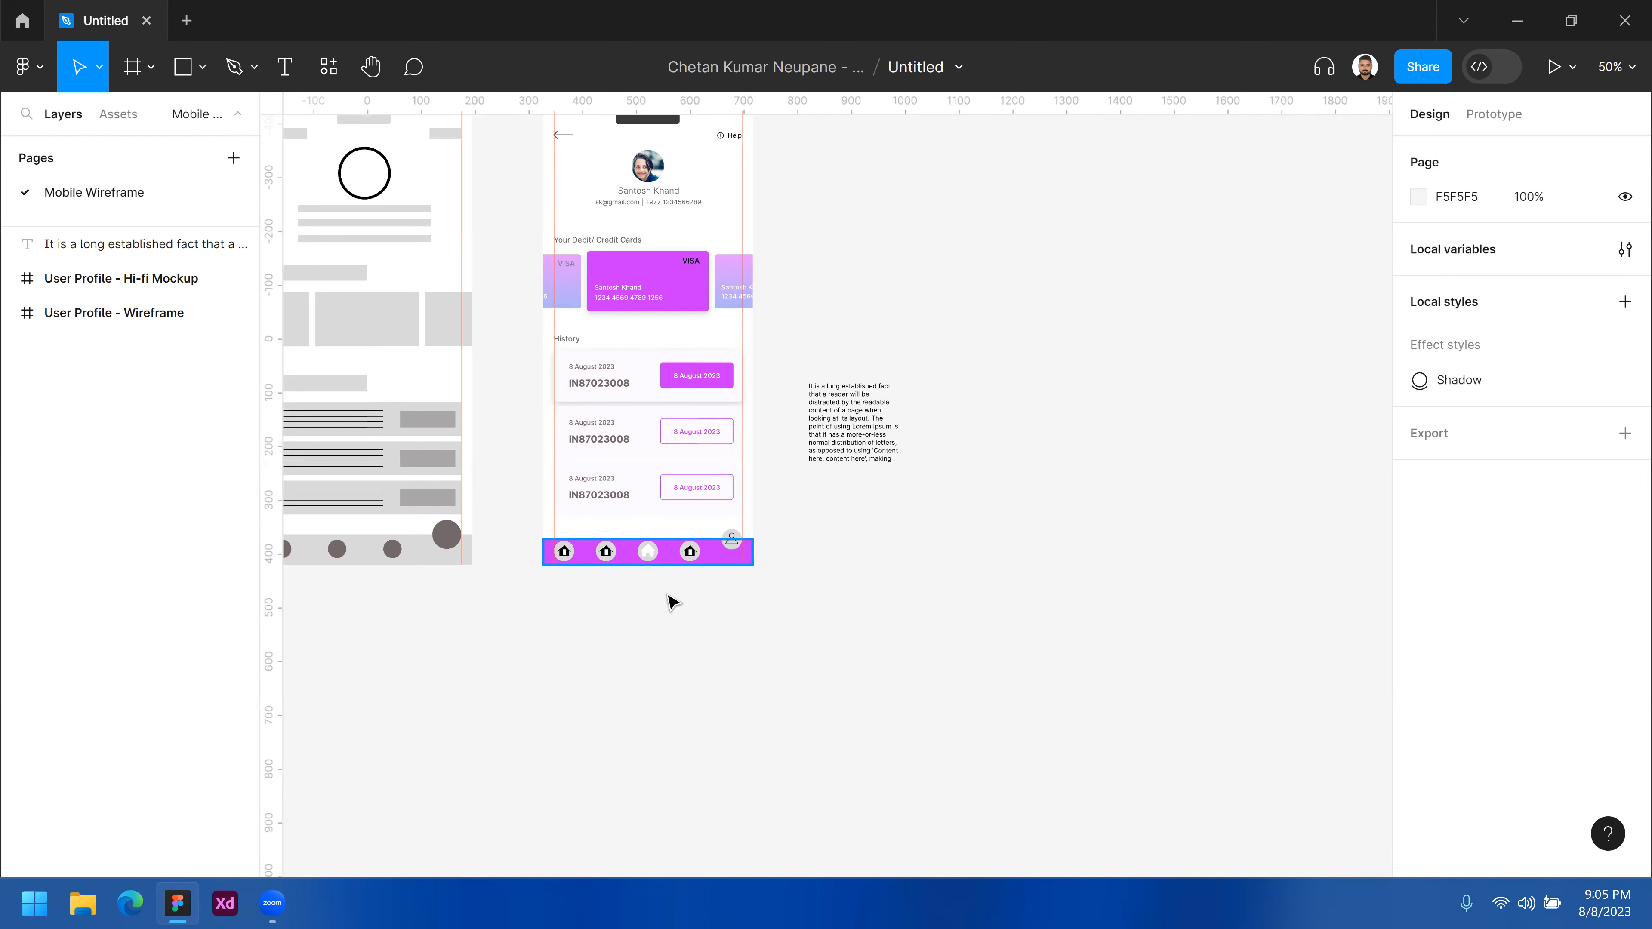
pyautogui.click(658, 580)
pyautogui.click(638, 564)
pyautogui.click(638, 566)
pyautogui.click(638, 566)
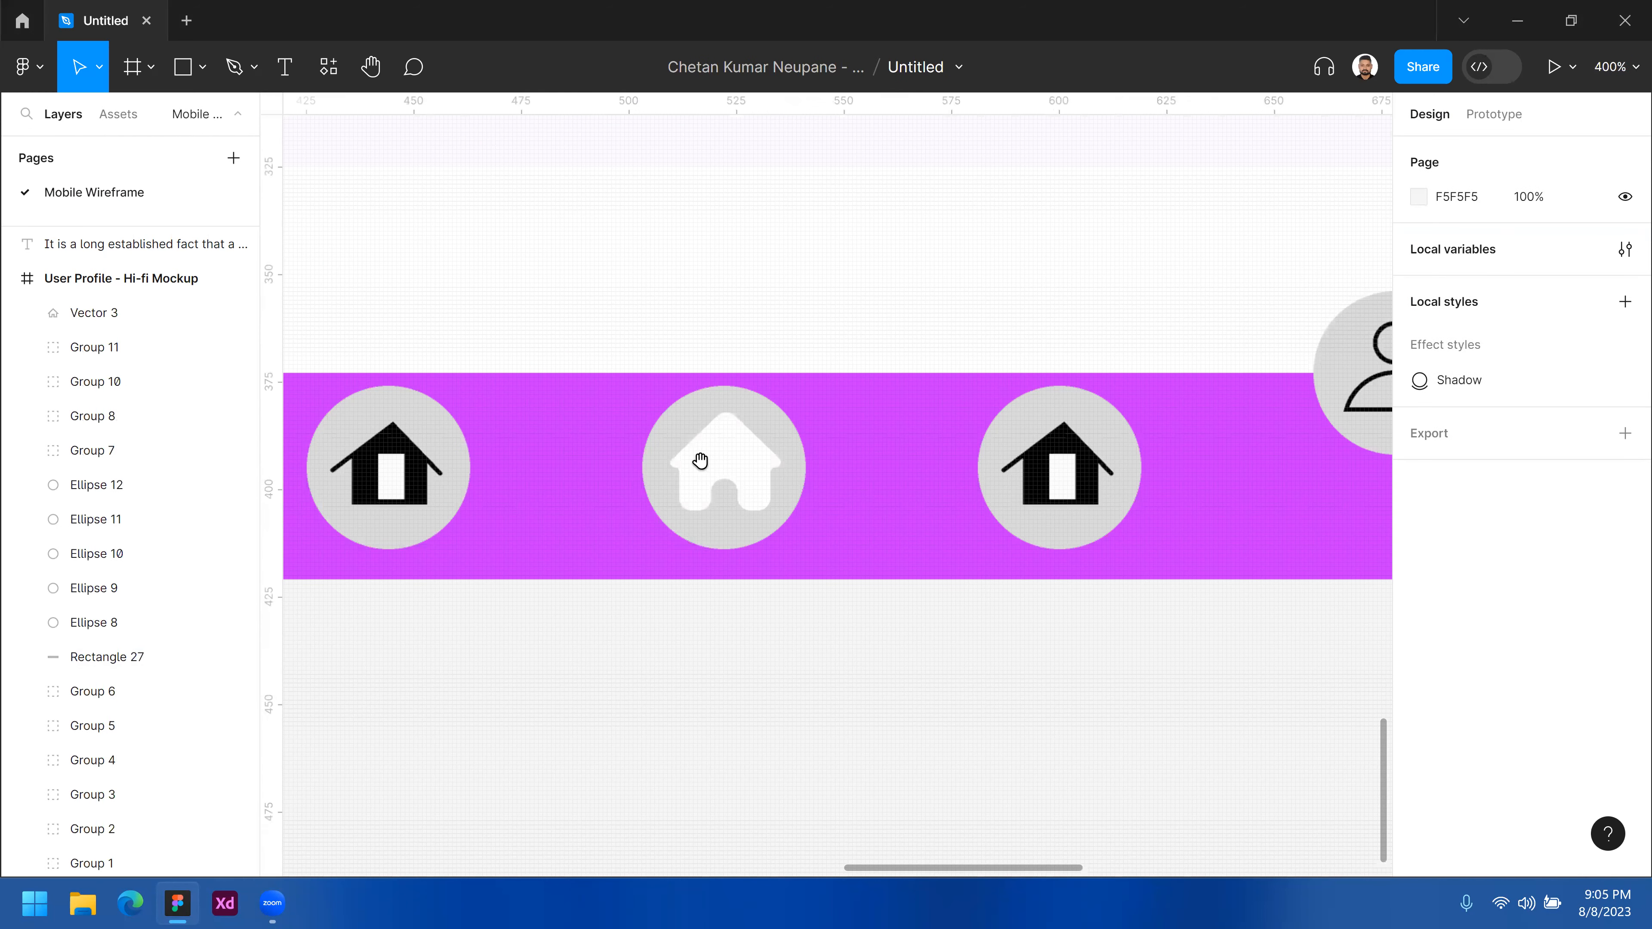
pyautogui.hscroll(-2, 513, 421)
pyautogui.click(514, 421)
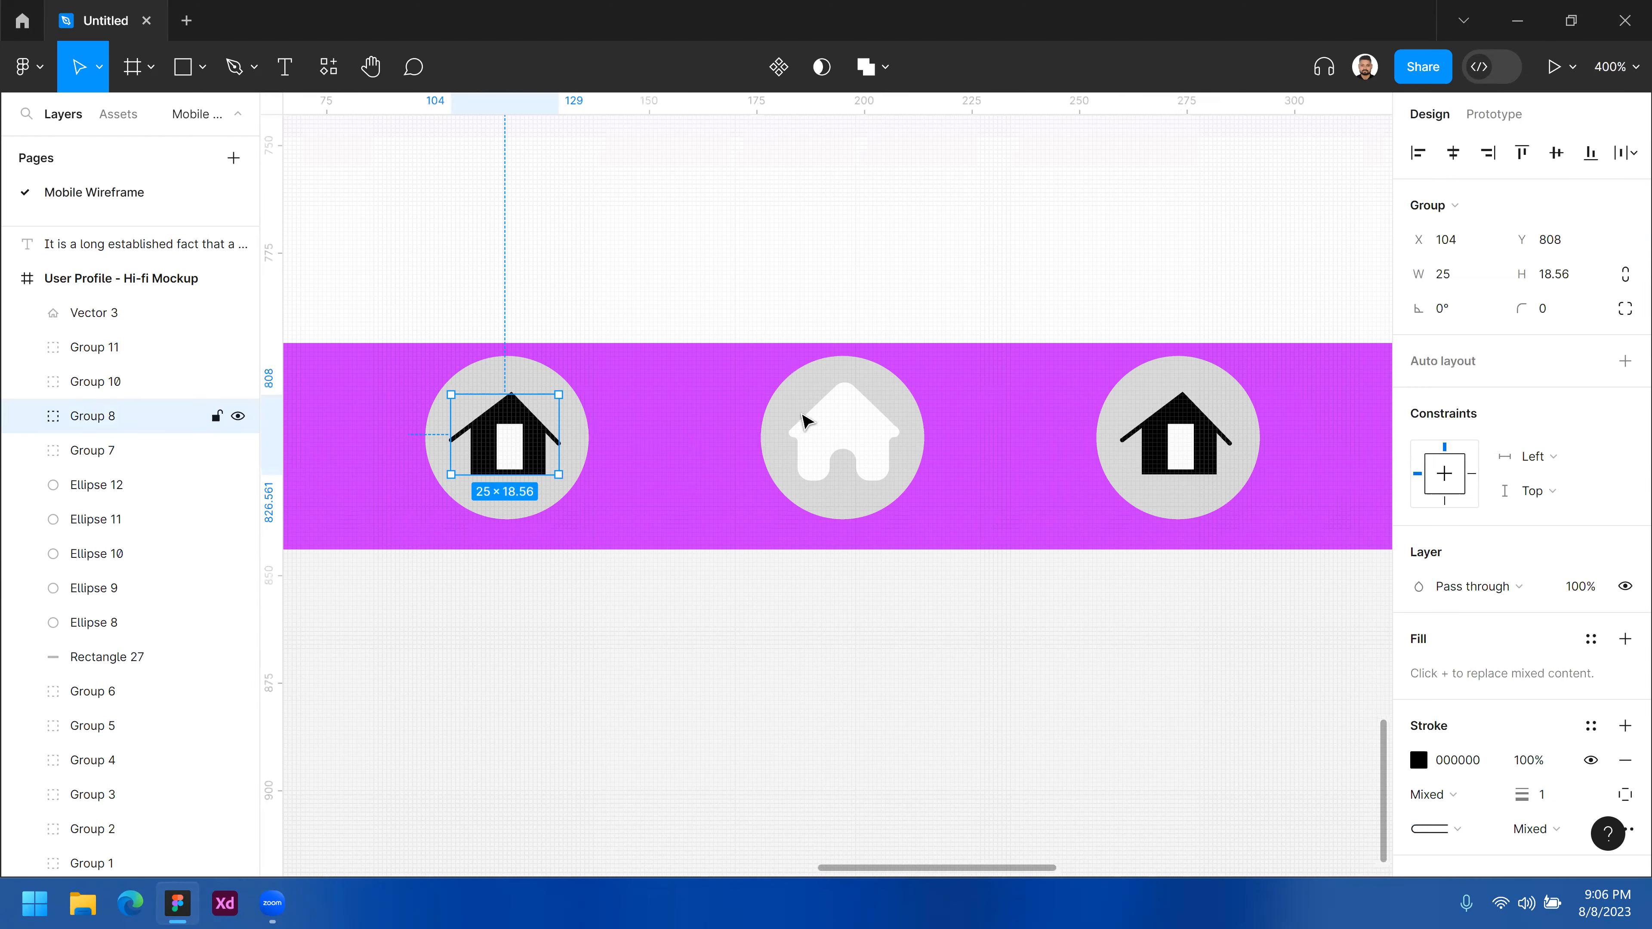
pyautogui.click(839, 423)
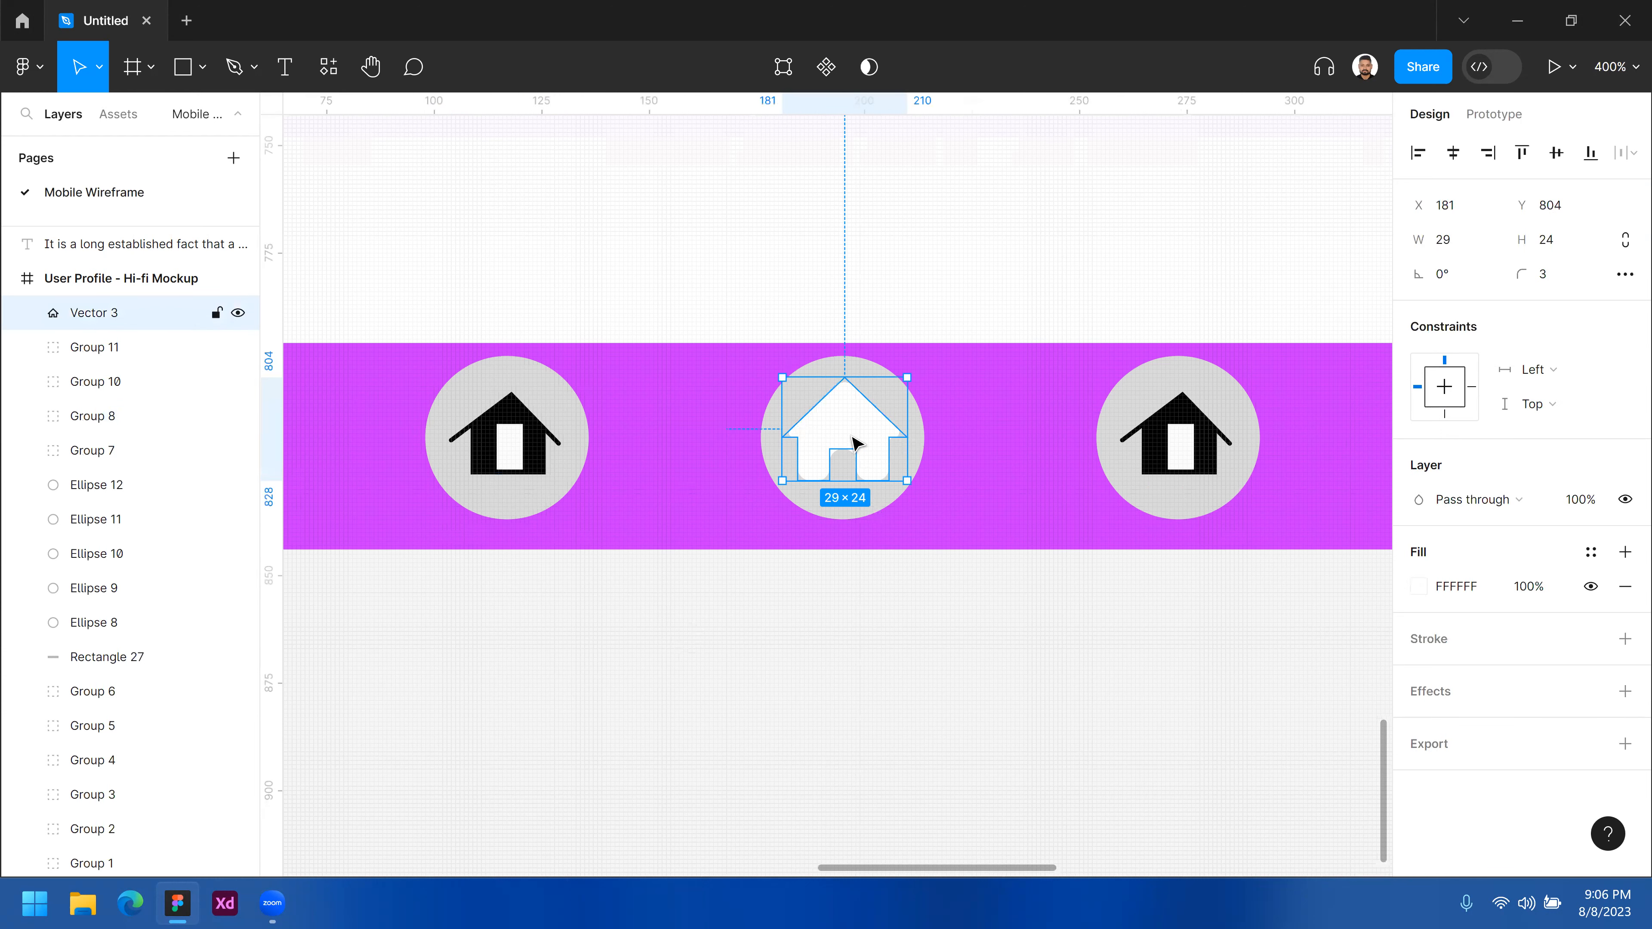
pyautogui.press('Escape')
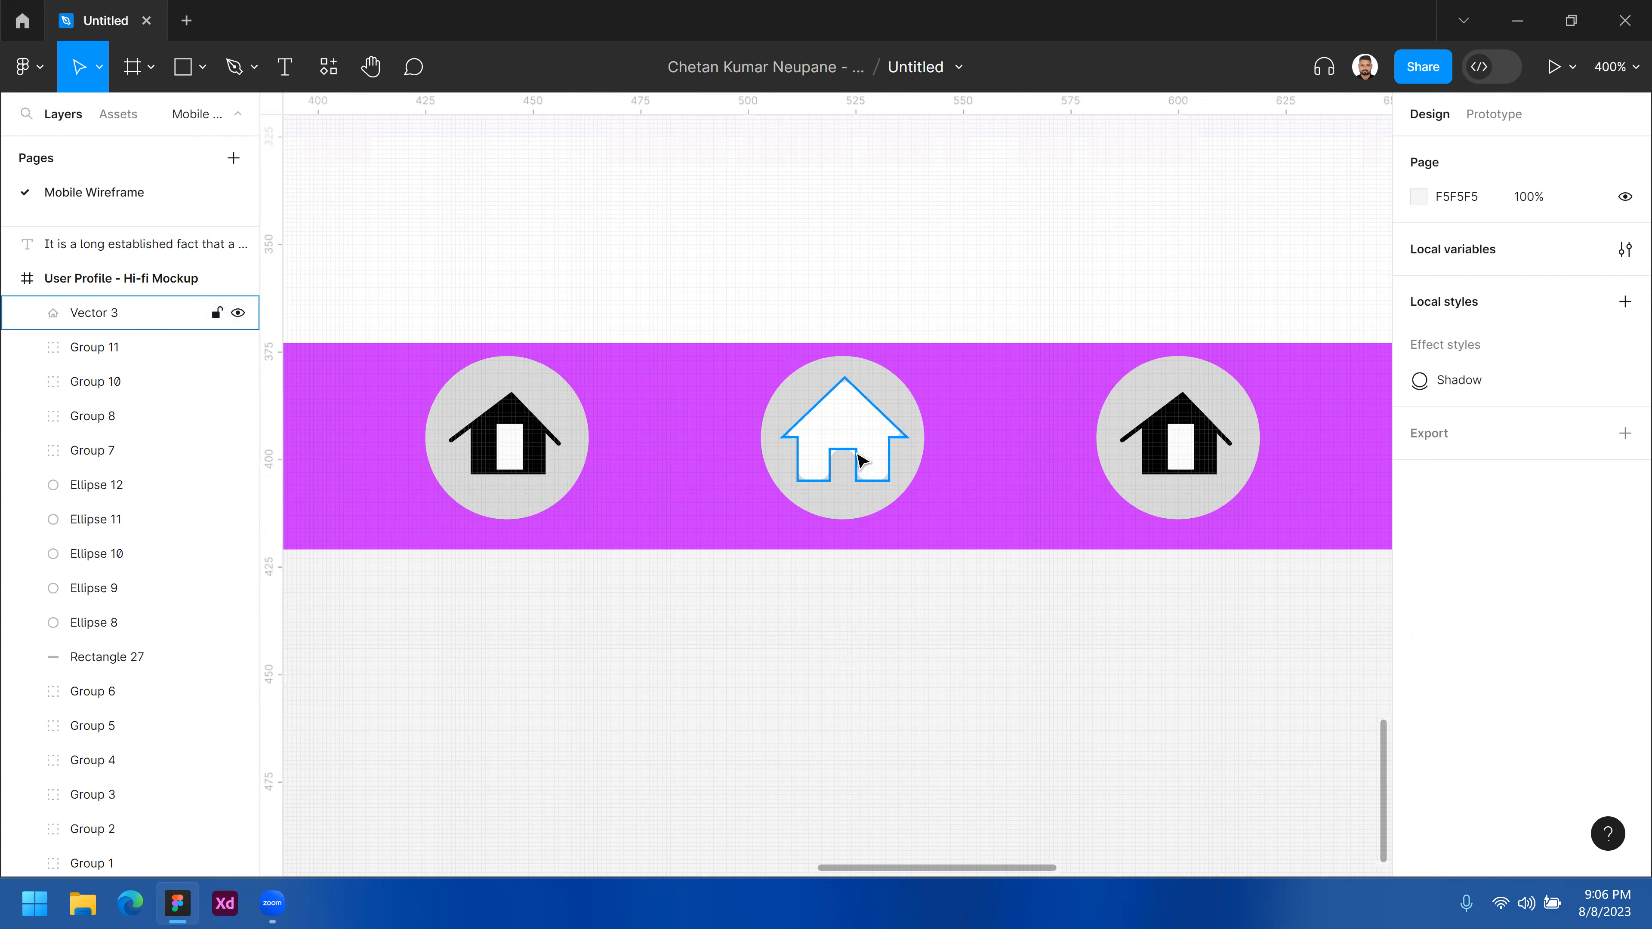
pyautogui.click(847, 411)
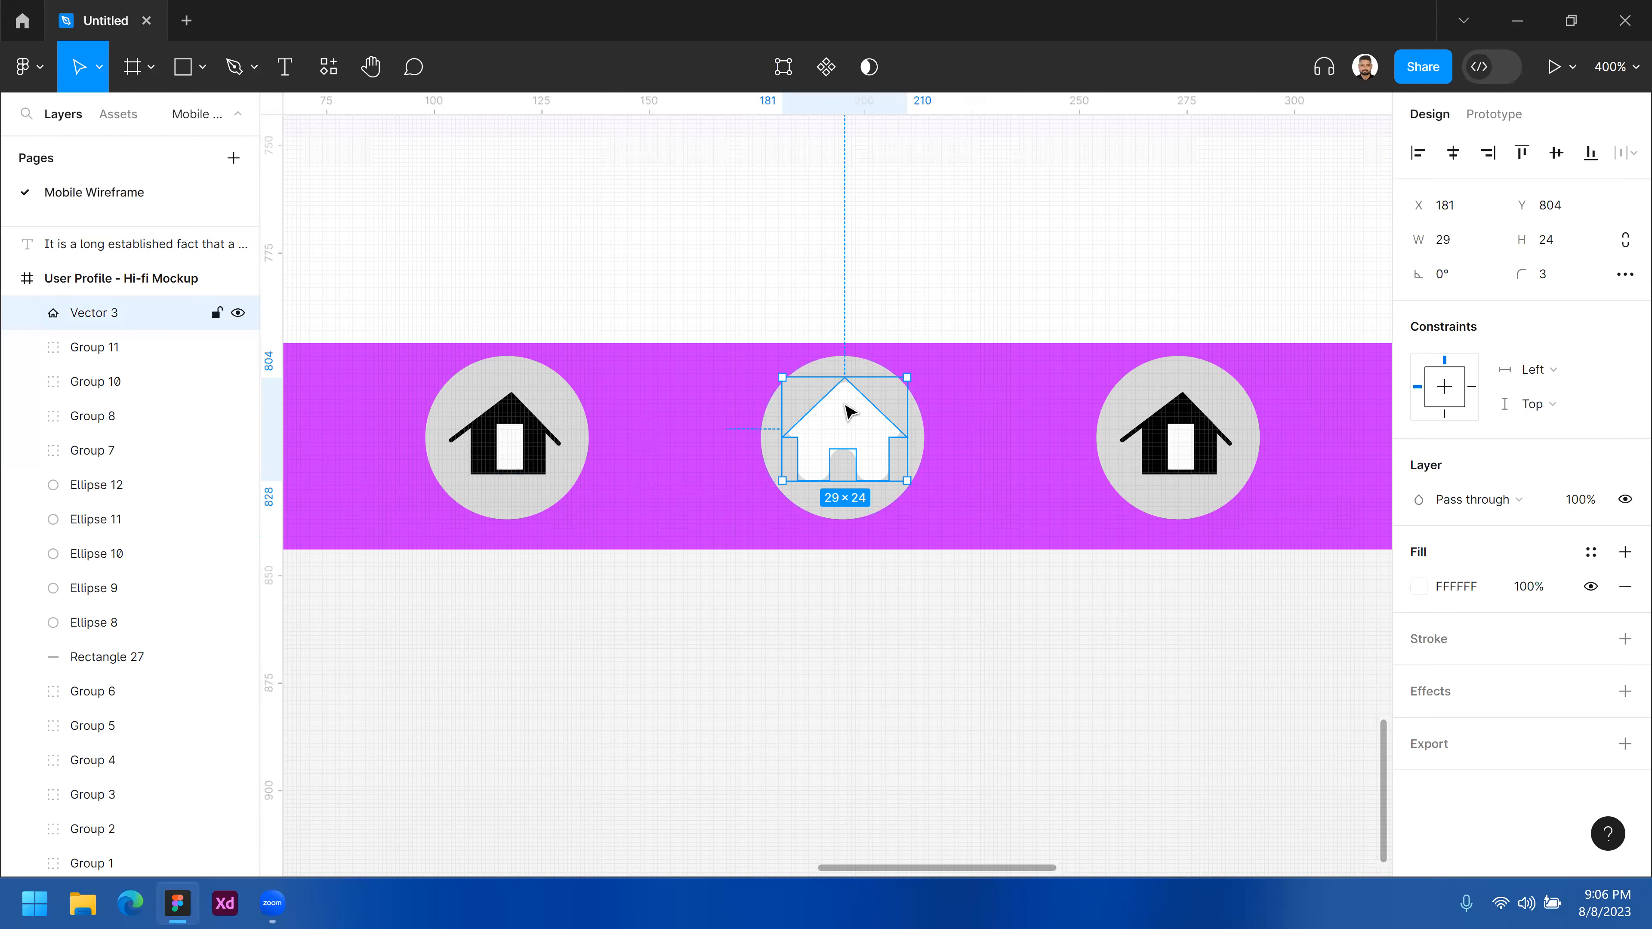
pyautogui.click(507, 402)
pyautogui.click(582, 644)
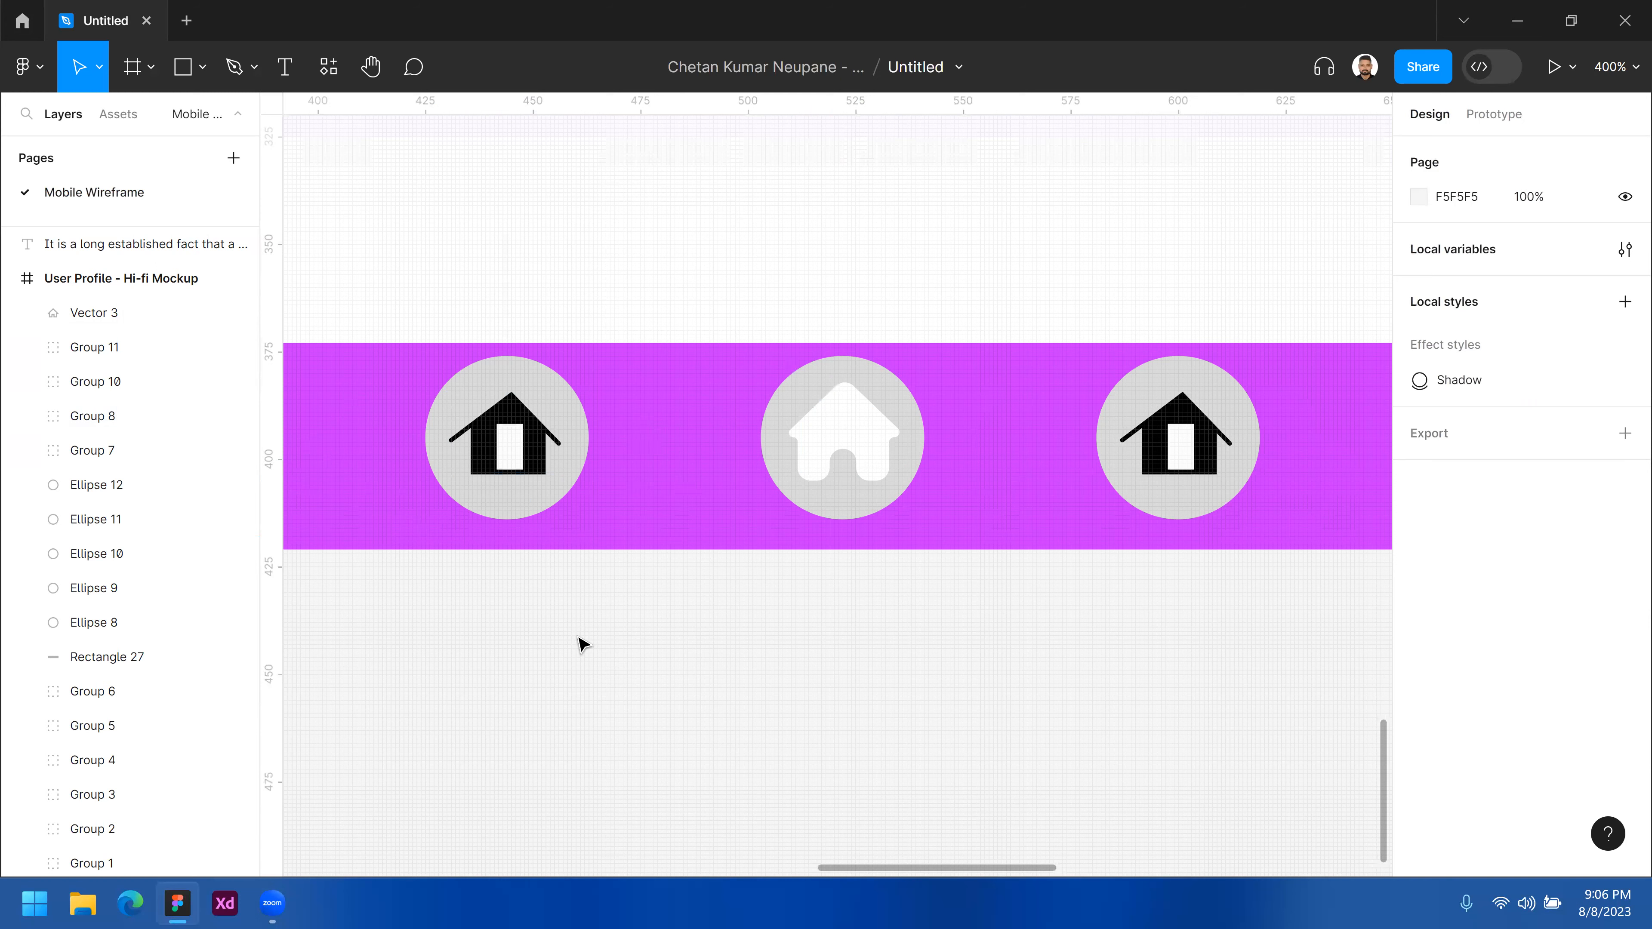
# - Draw a rectangle about 504 × 124 on the empty canvas beside the Hi-fi Mockup frame
pyautogui.keyDown('alt'); pyautogui.click(839, 629); pyautogui.keyUp('alt')
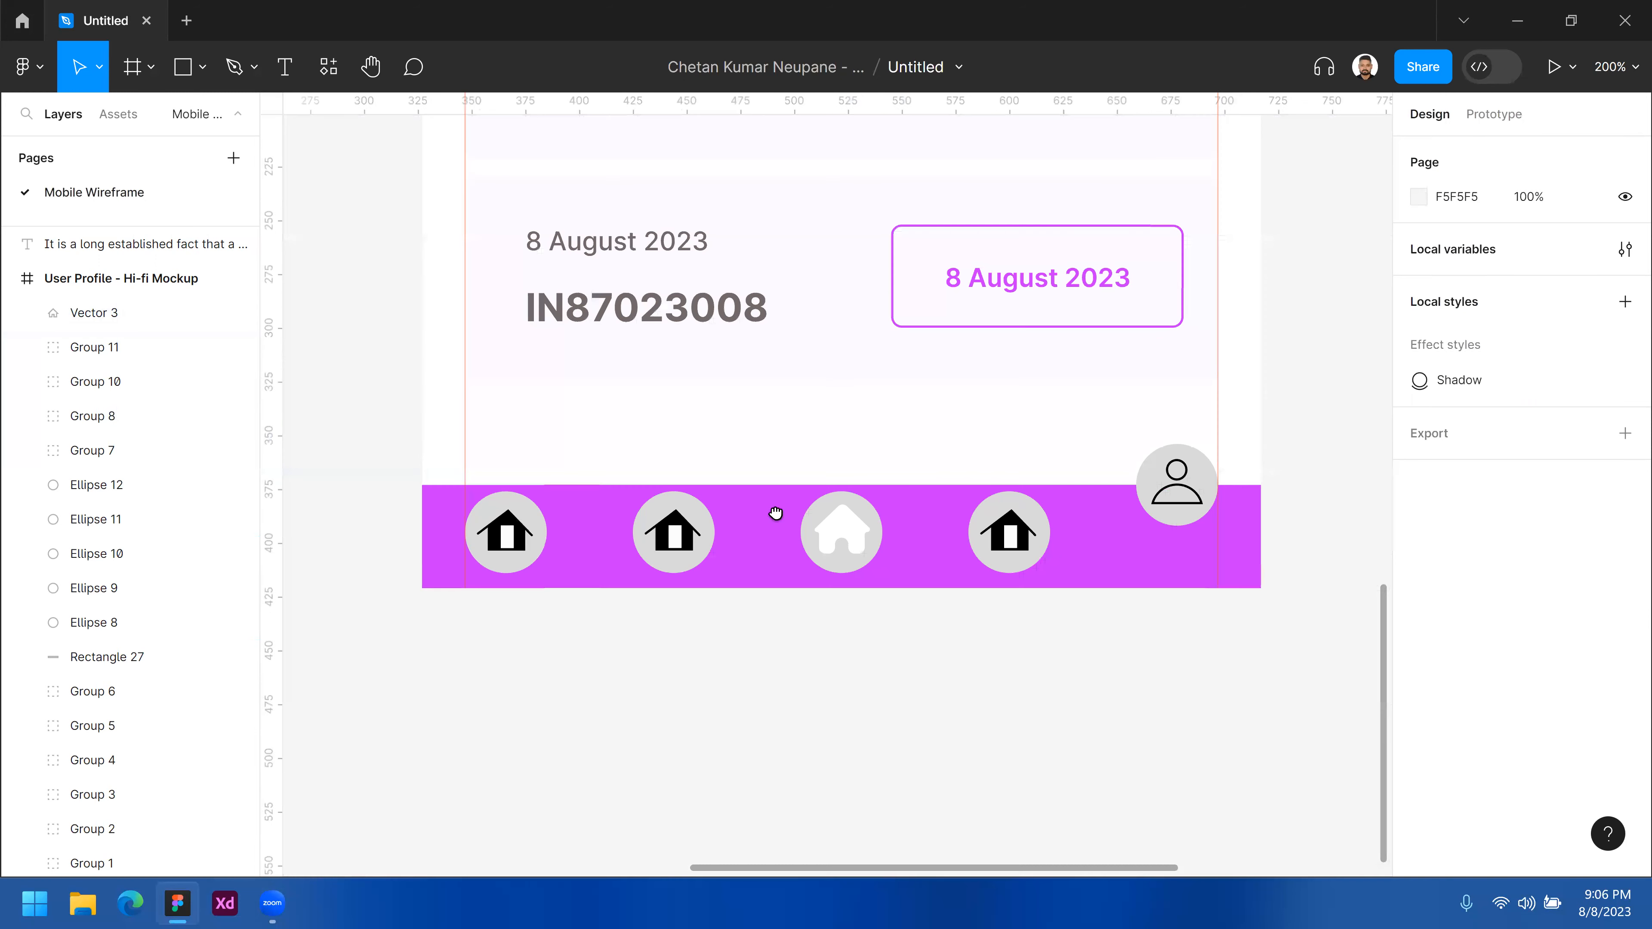
pyautogui.moveTo(818, 454); pyautogui.dragTo(745, 533)
pyautogui.keyDown('alt'); pyautogui.click(730, 519); pyautogui.keyUp('alt')
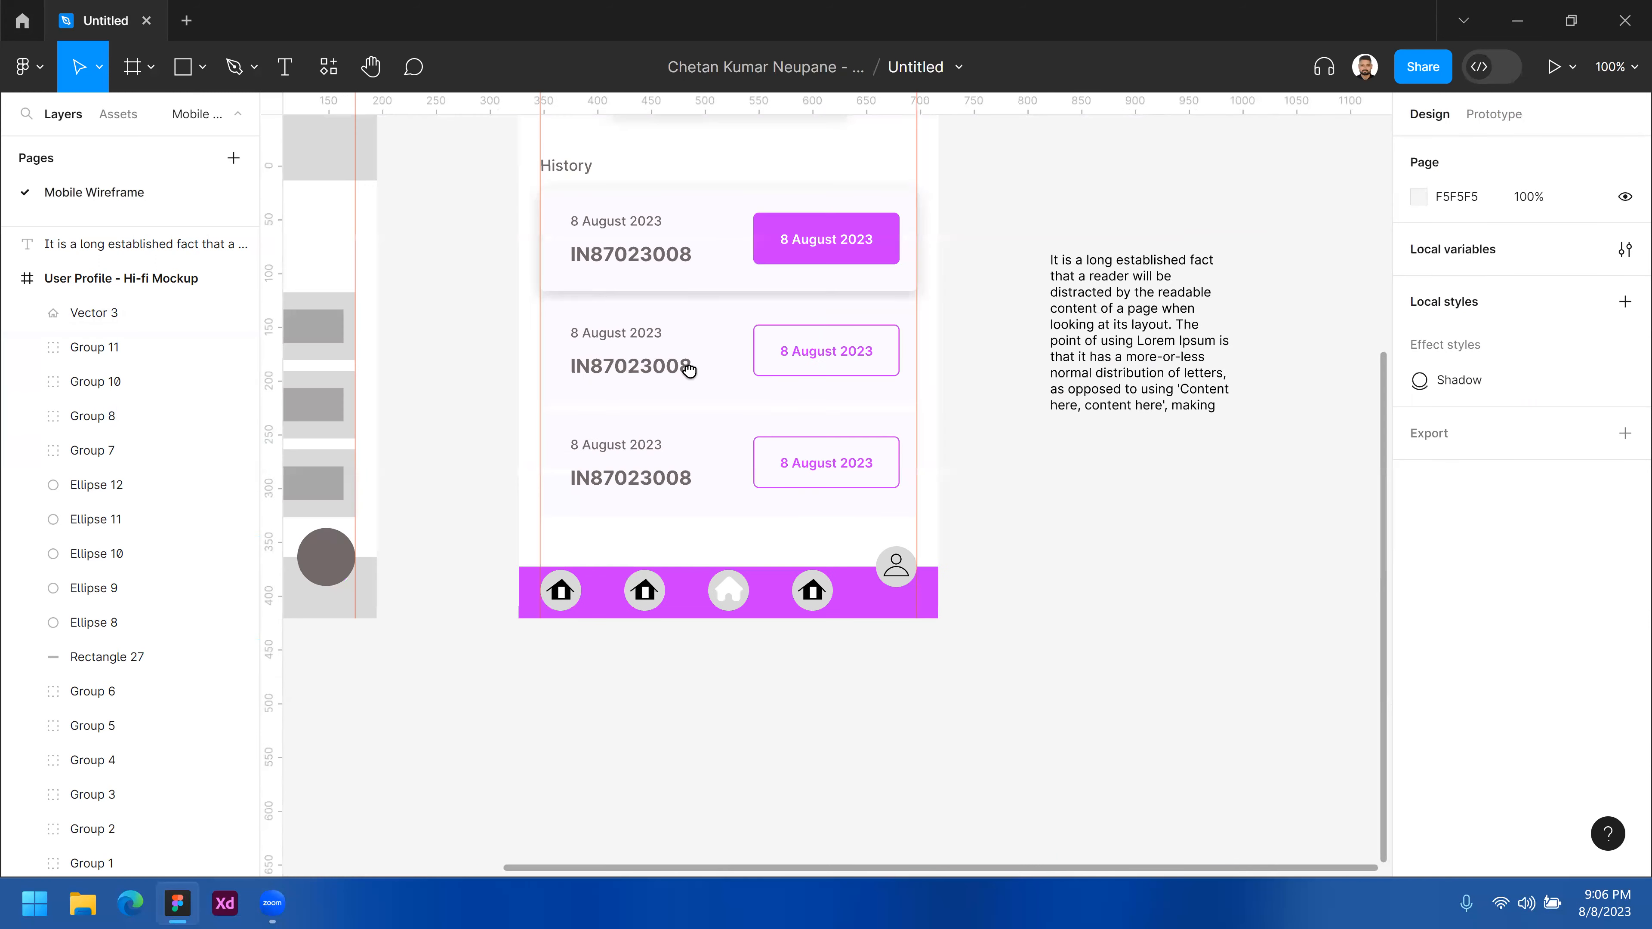
pyautogui.moveTo(672, 399); pyautogui.dragTo(608, 464)
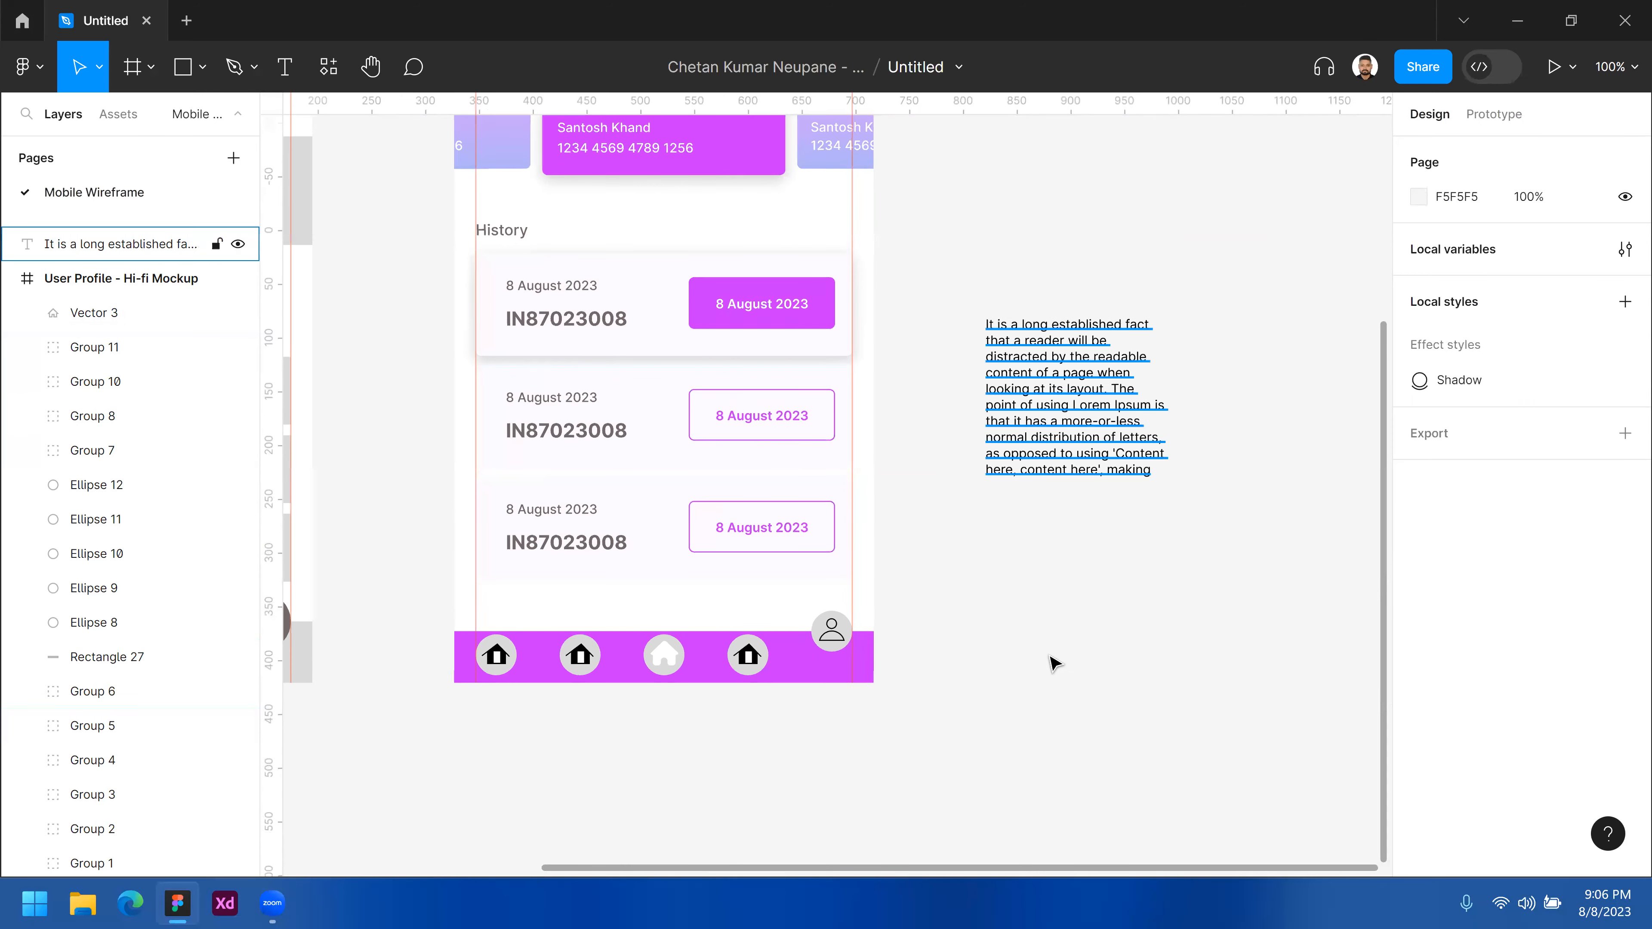
pyautogui.moveTo(949, 368); pyautogui.dragTo(808, 388)
pyautogui.moveTo(870, 318); pyautogui.dragTo(793, 483)
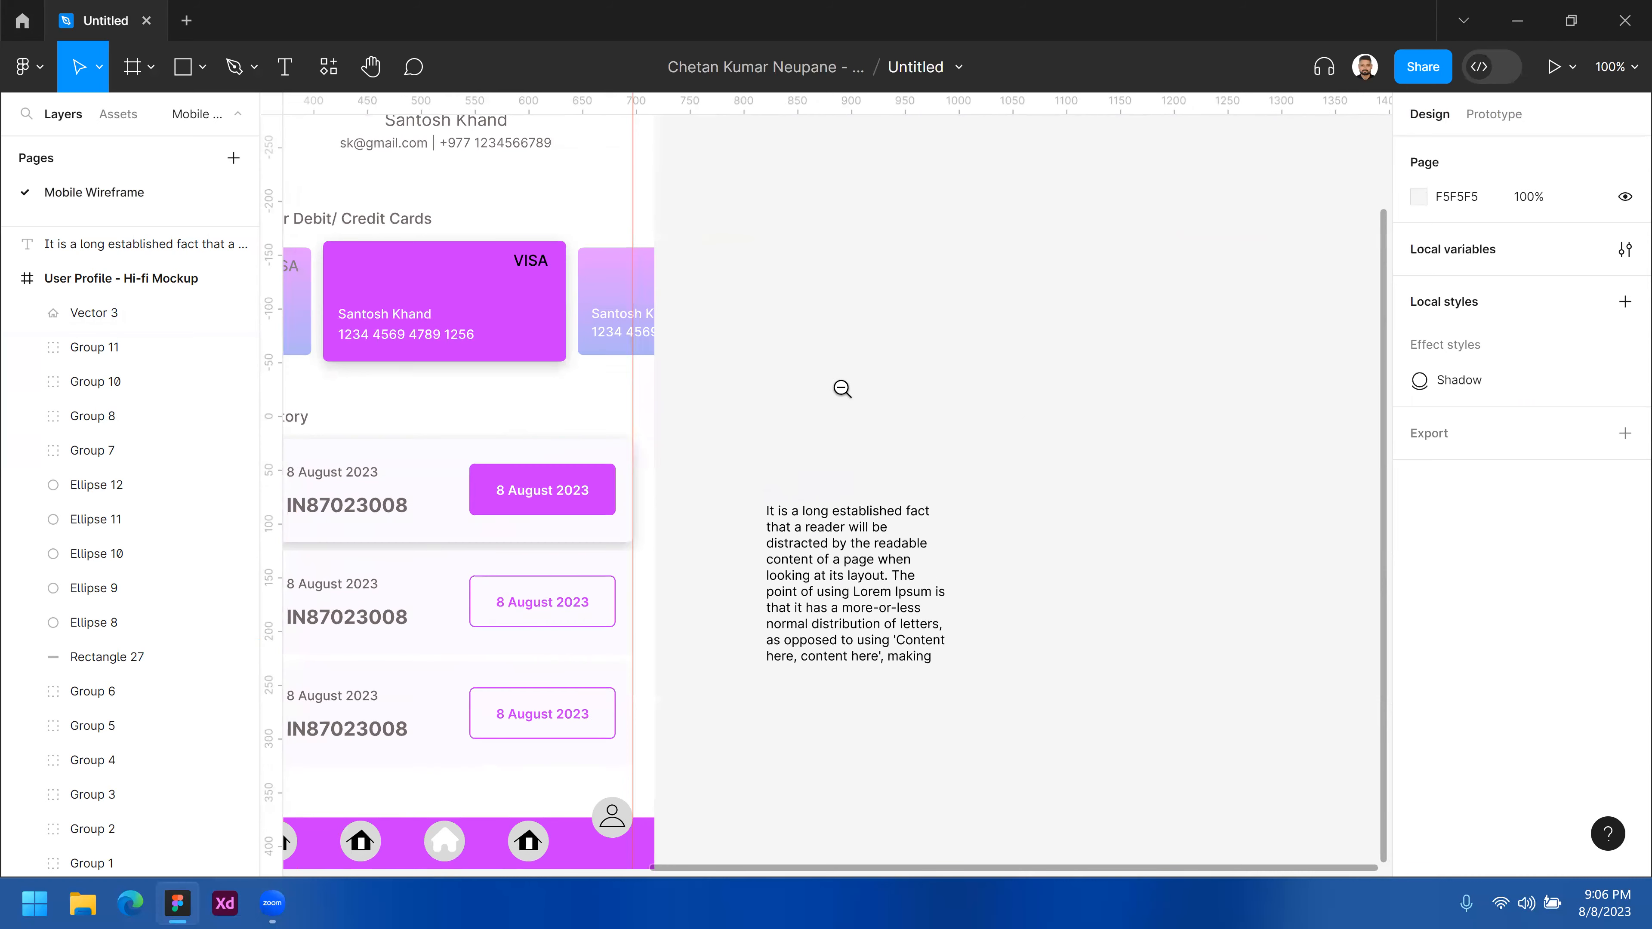
pyautogui.keyDown('alt'); pyautogui.click(842, 390); pyautogui.keyUp('alt')
pyautogui.moveTo(889, 324); pyautogui.dragTo(808, 378)
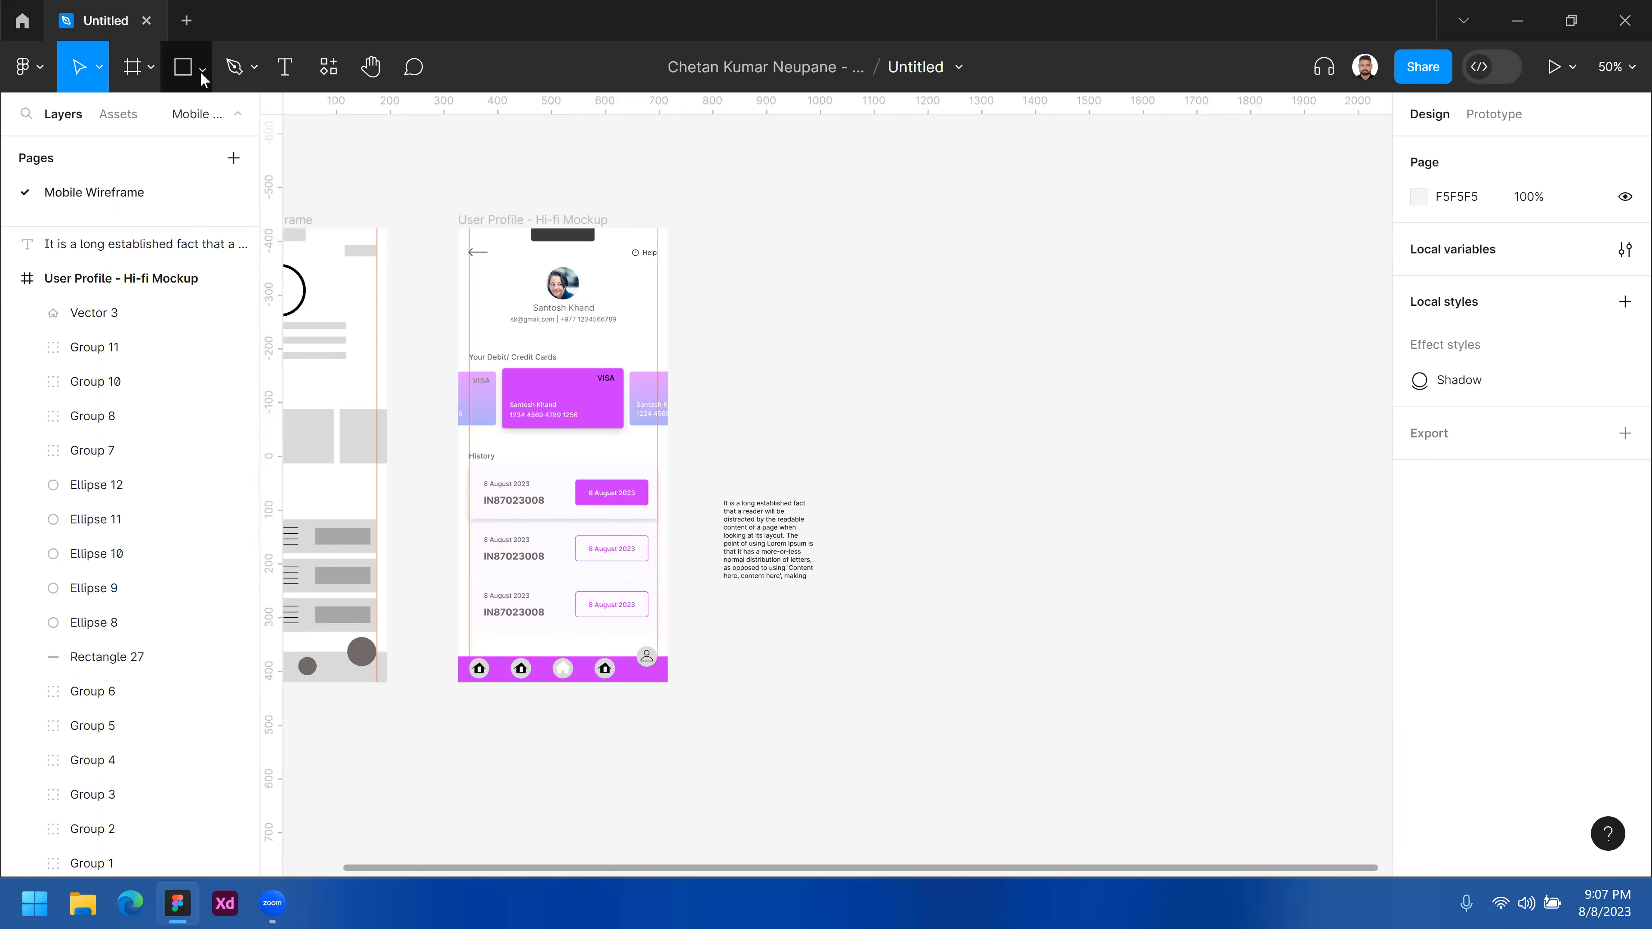
pyautogui.click(184, 71)
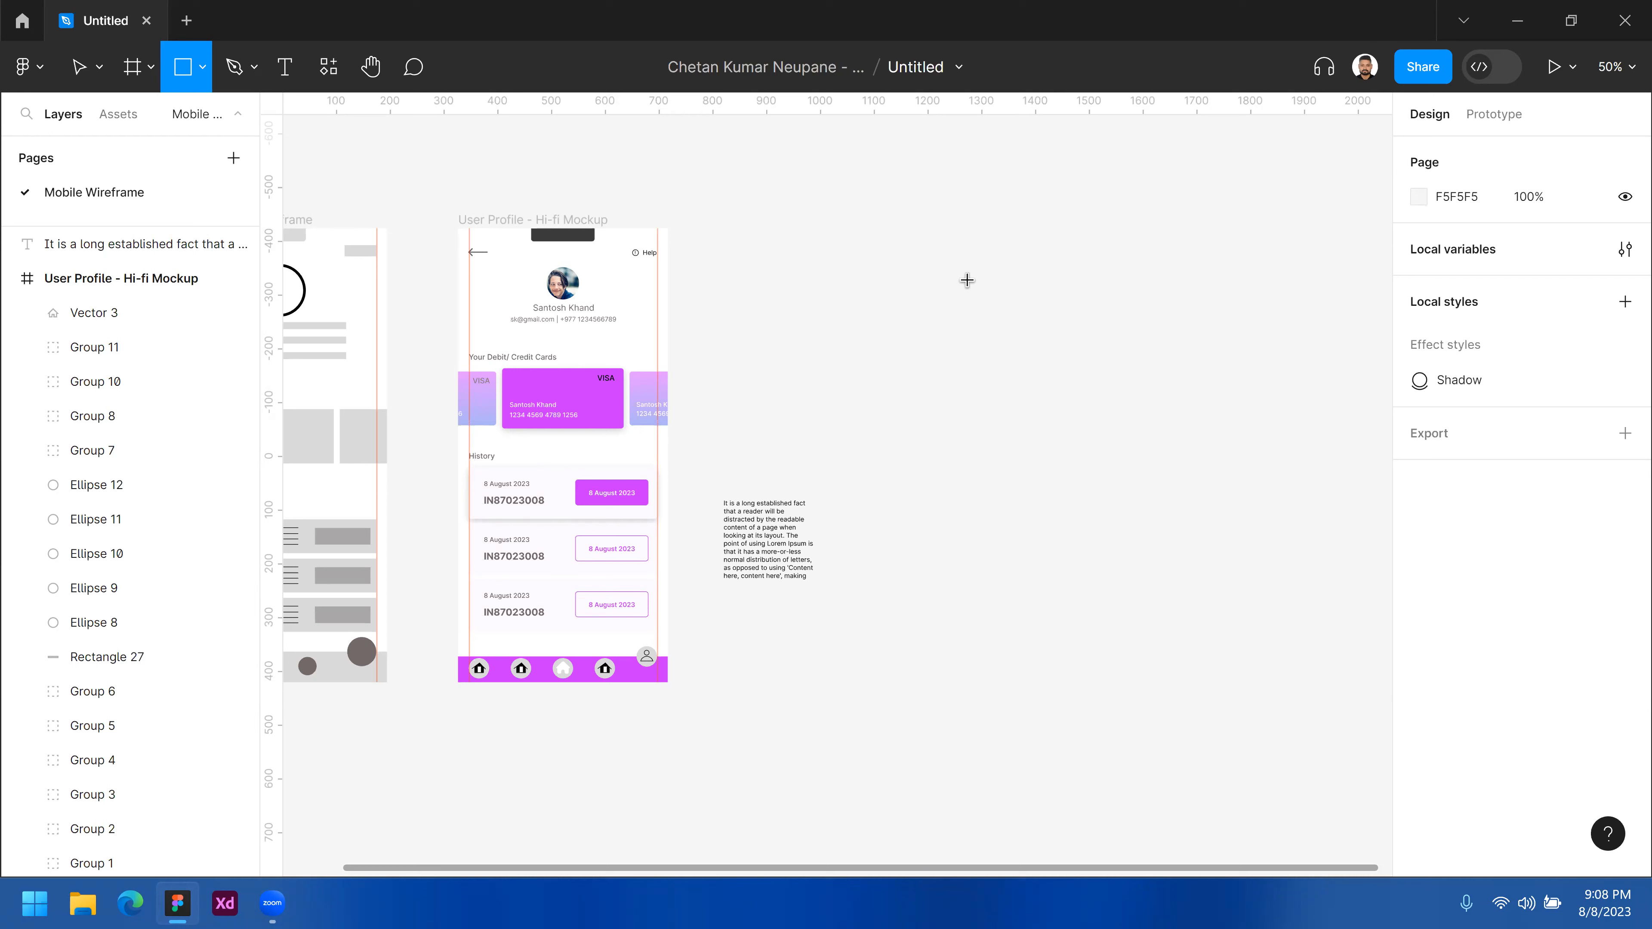
pyautogui.moveTo(789, 256); pyautogui.dragTo(868, 336)
pyautogui.moveTo(1096, 316); pyautogui.dragTo(1060, 323)
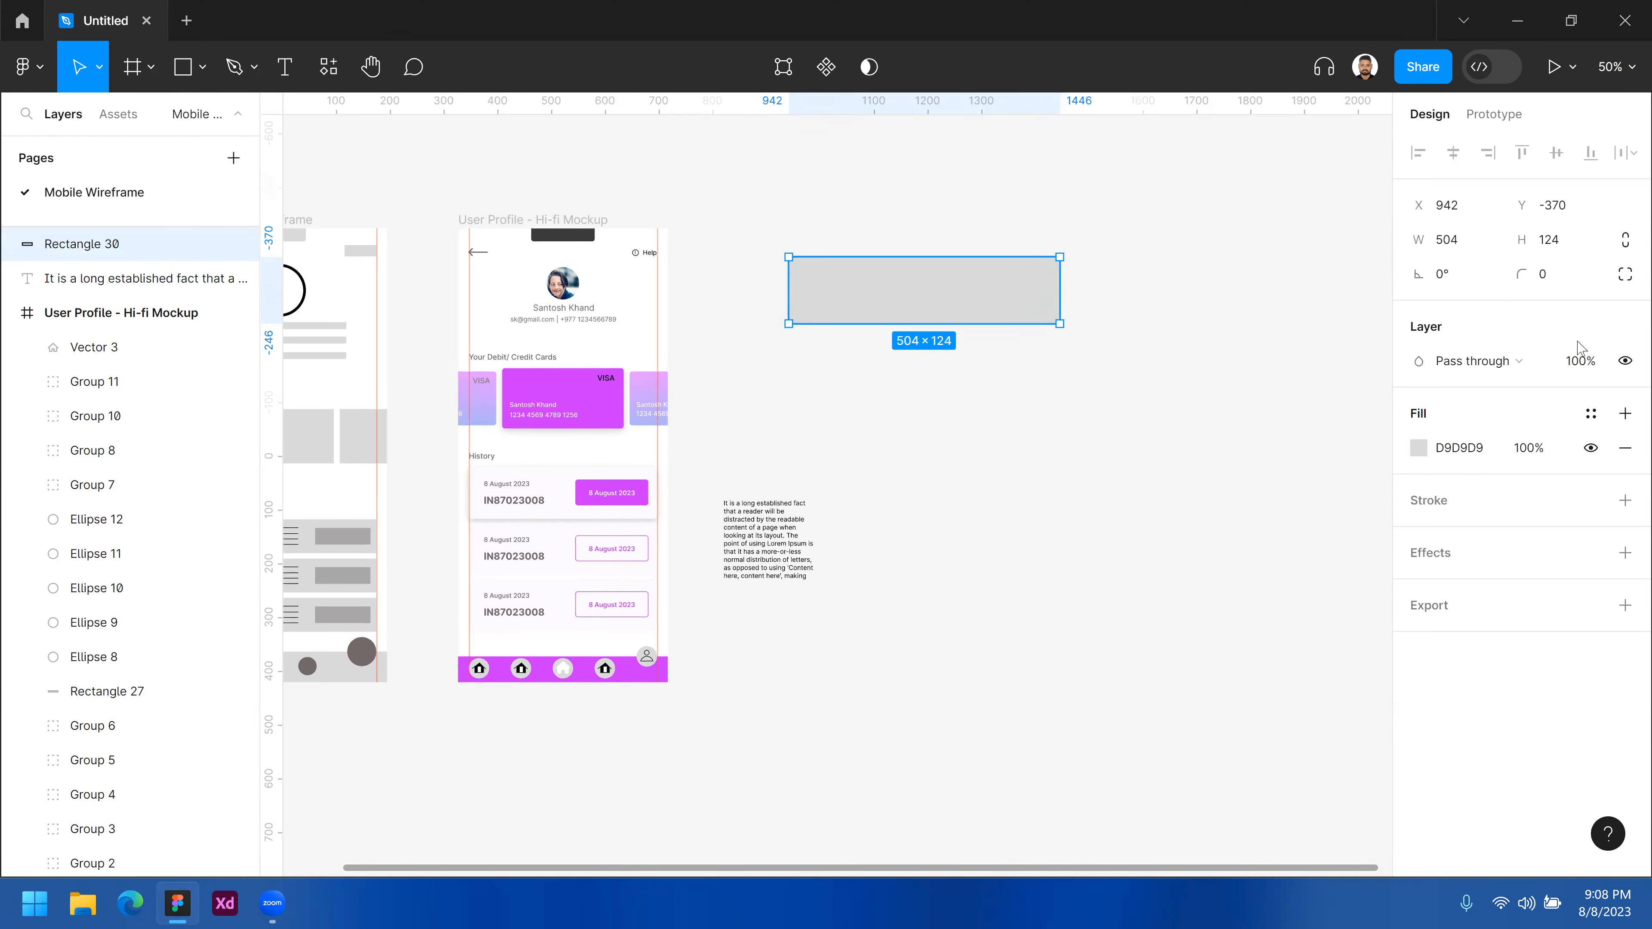
# - Set the new rectangle's height to 125 and its width to 250
pyautogui.click(1573, 251)
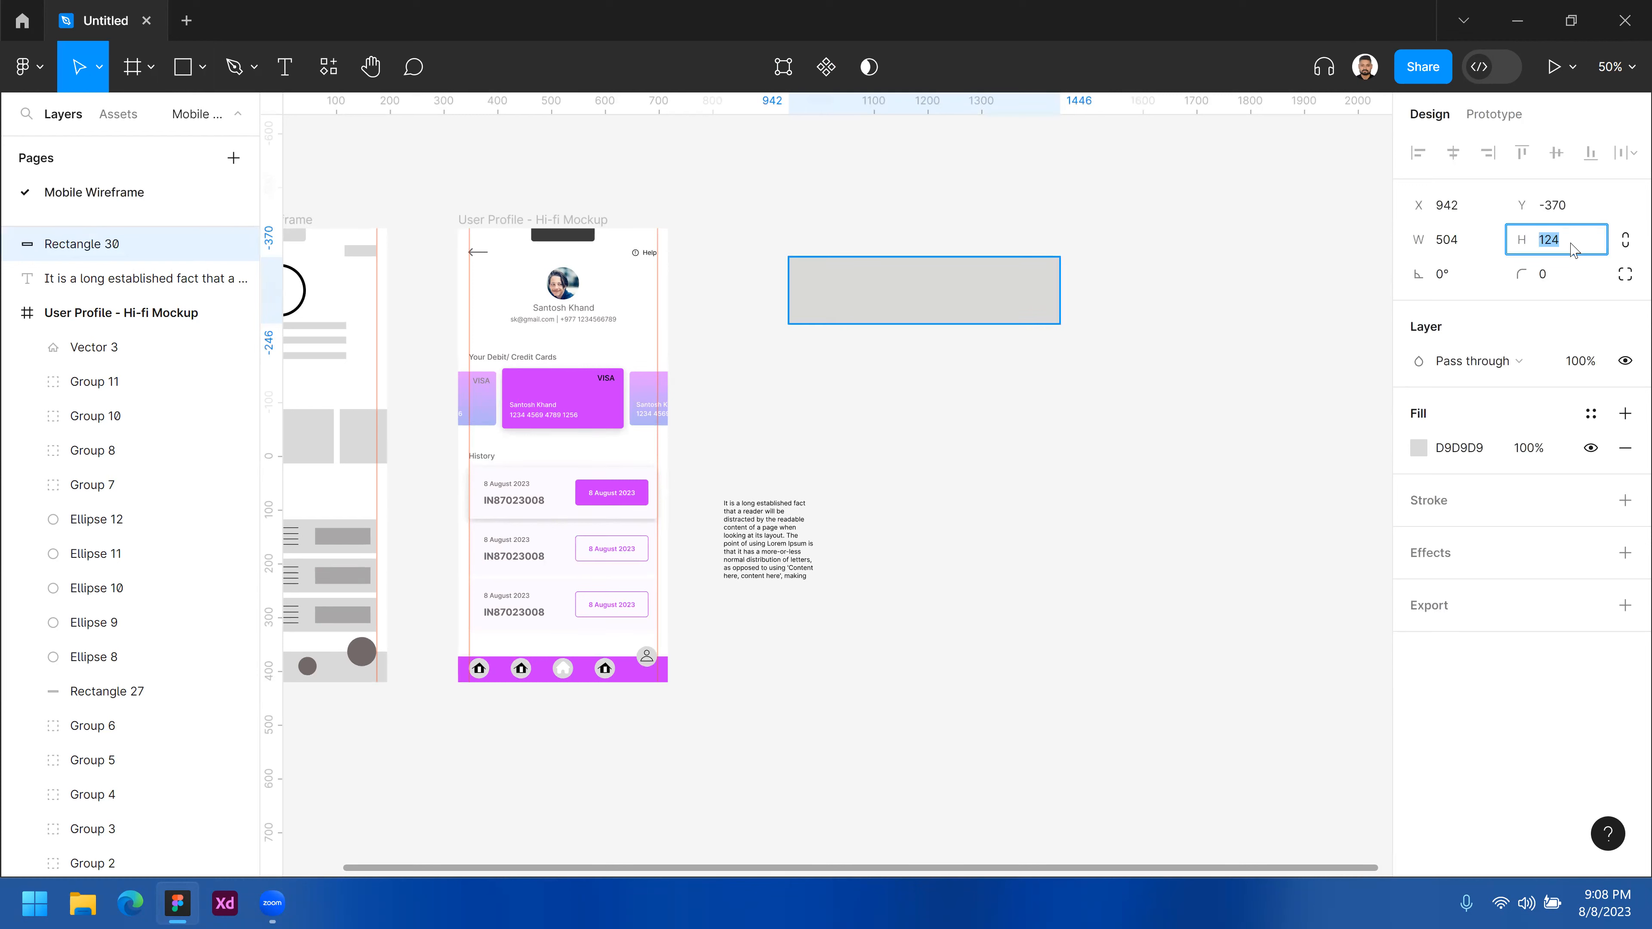
pyautogui.write('125')
pyautogui.press('Return')
pyautogui.click(1480, 246)
pyautogui.write('250')
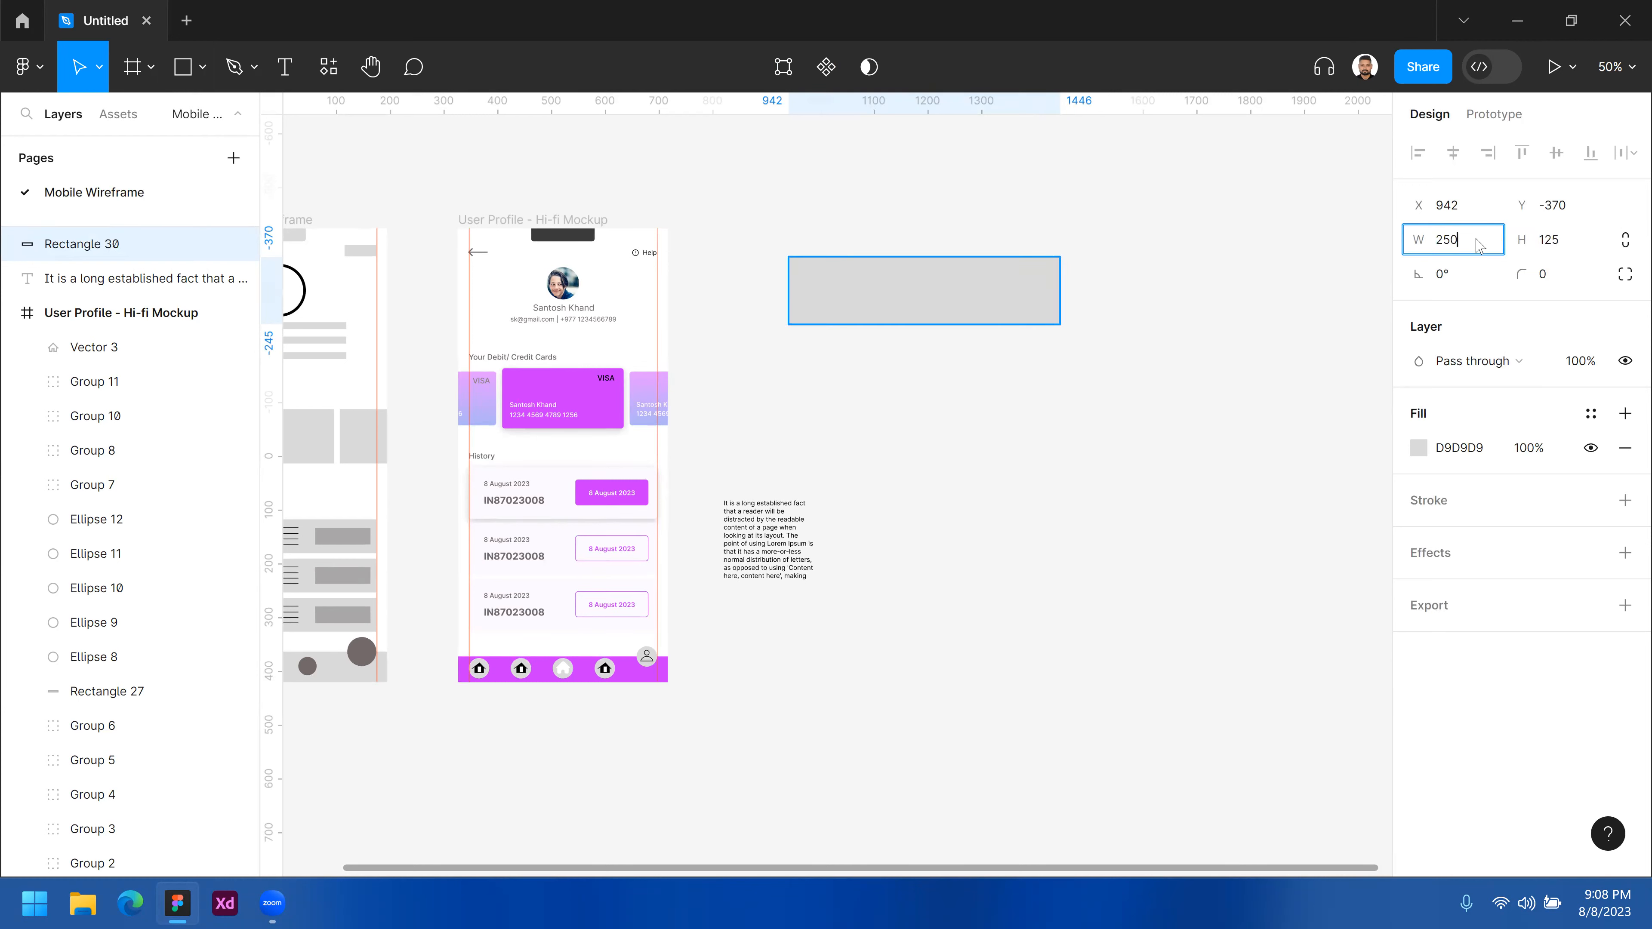
pyautogui.press('Return')
# - Reduce the rectangle's height to 80 and deselect it
pyautogui.click(879, 294)
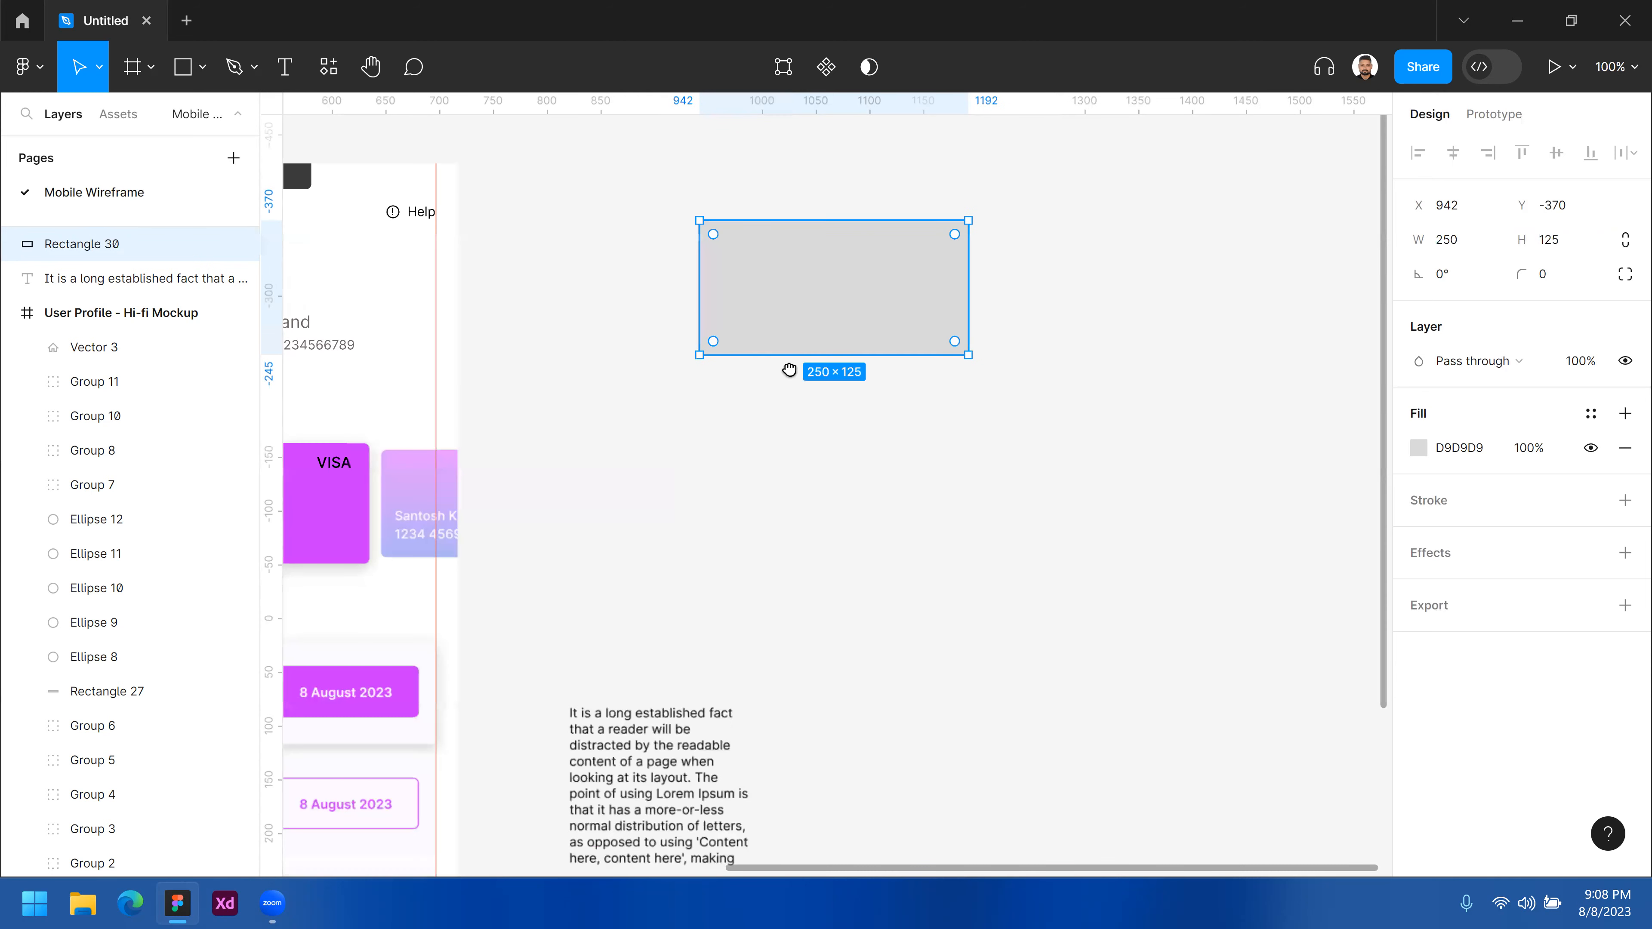
pyautogui.scroll(1, 1297, 313)
pyautogui.click(1577, 251)
pyautogui.write('80')
pyautogui.press('Return')
pyautogui.press('Escape')
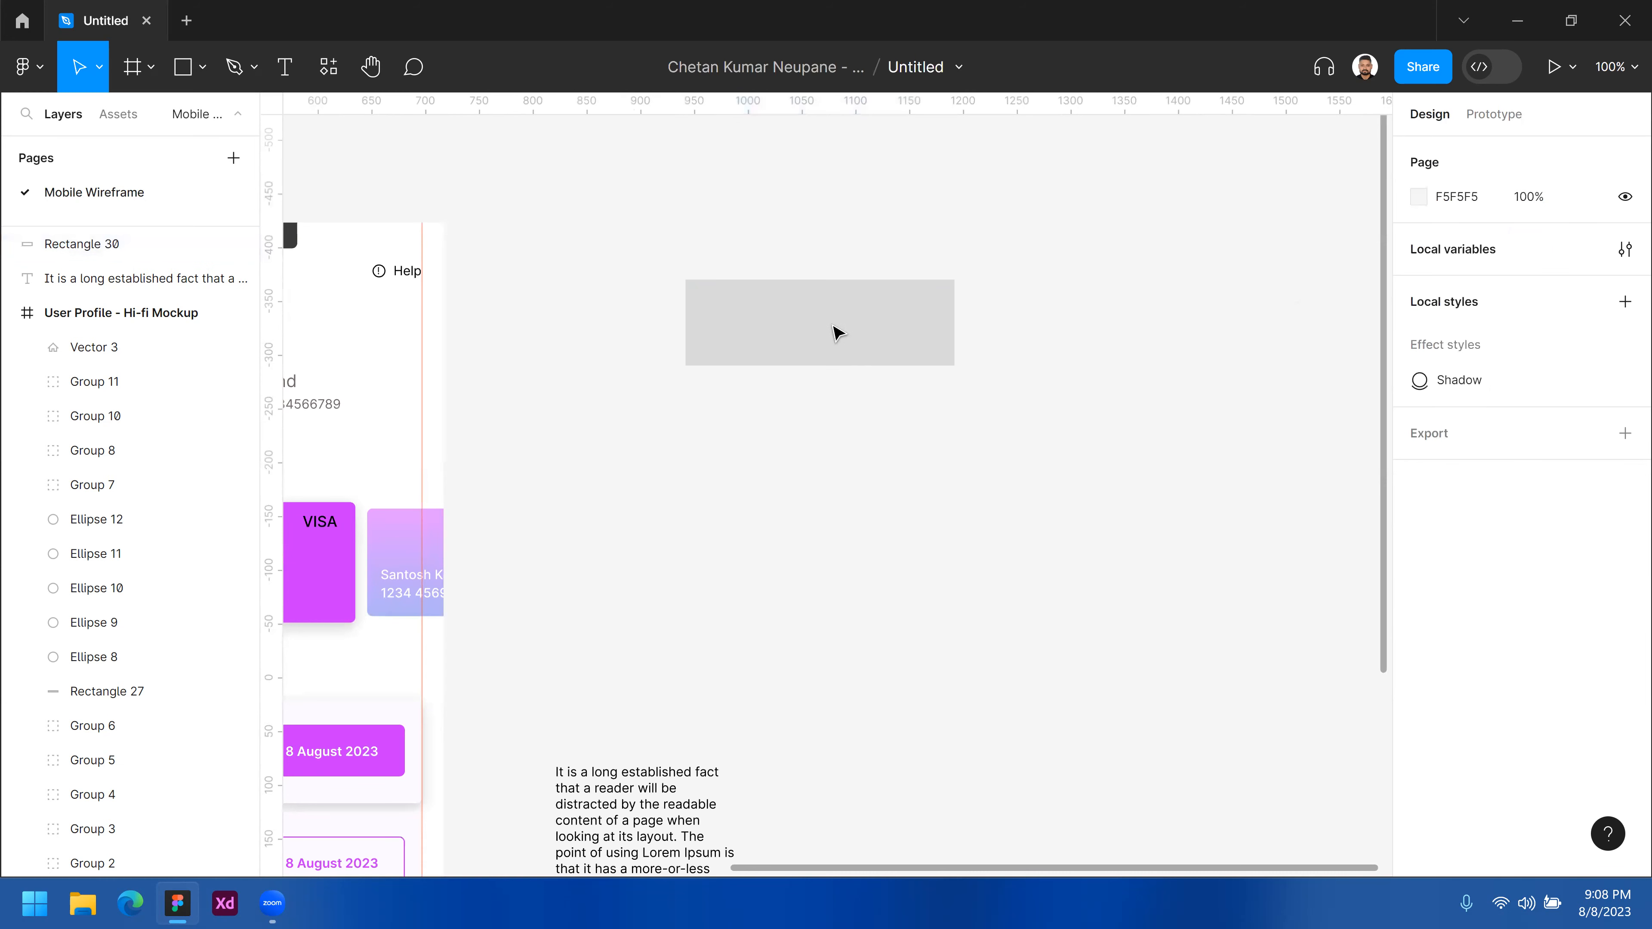
# - Give the rectangle a corner radius of 50 so it becomes a pill-shaped button
pyautogui.click(838, 333)
pyautogui.click(1550, 279)
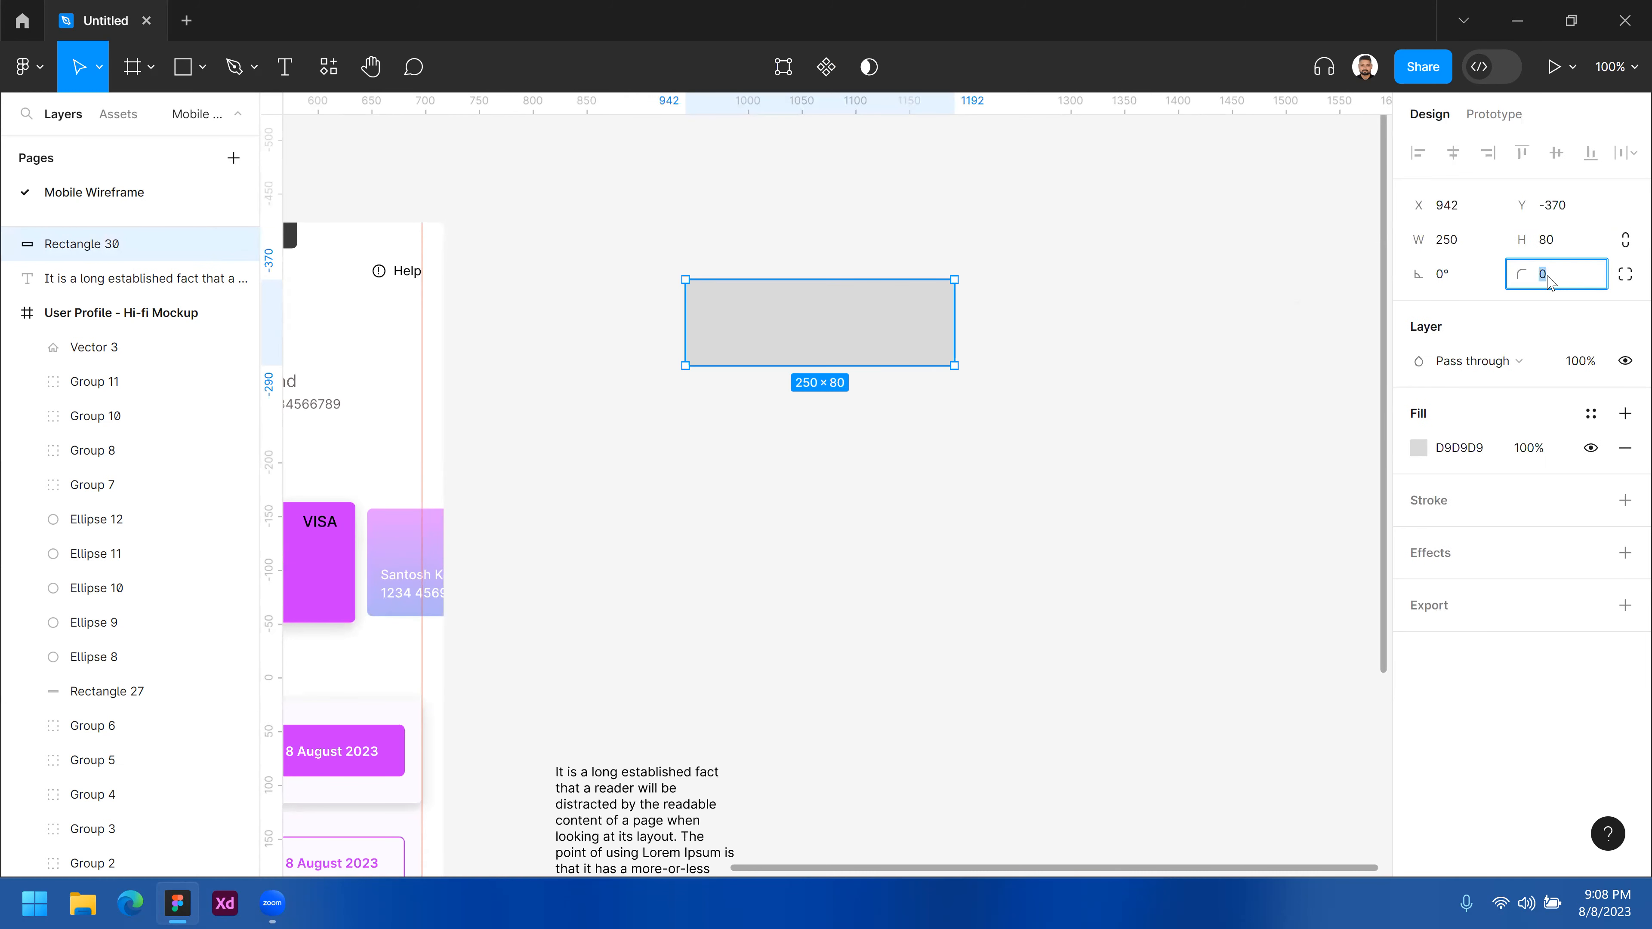
pyautogui.write('50')
pyautogui.press('Return')
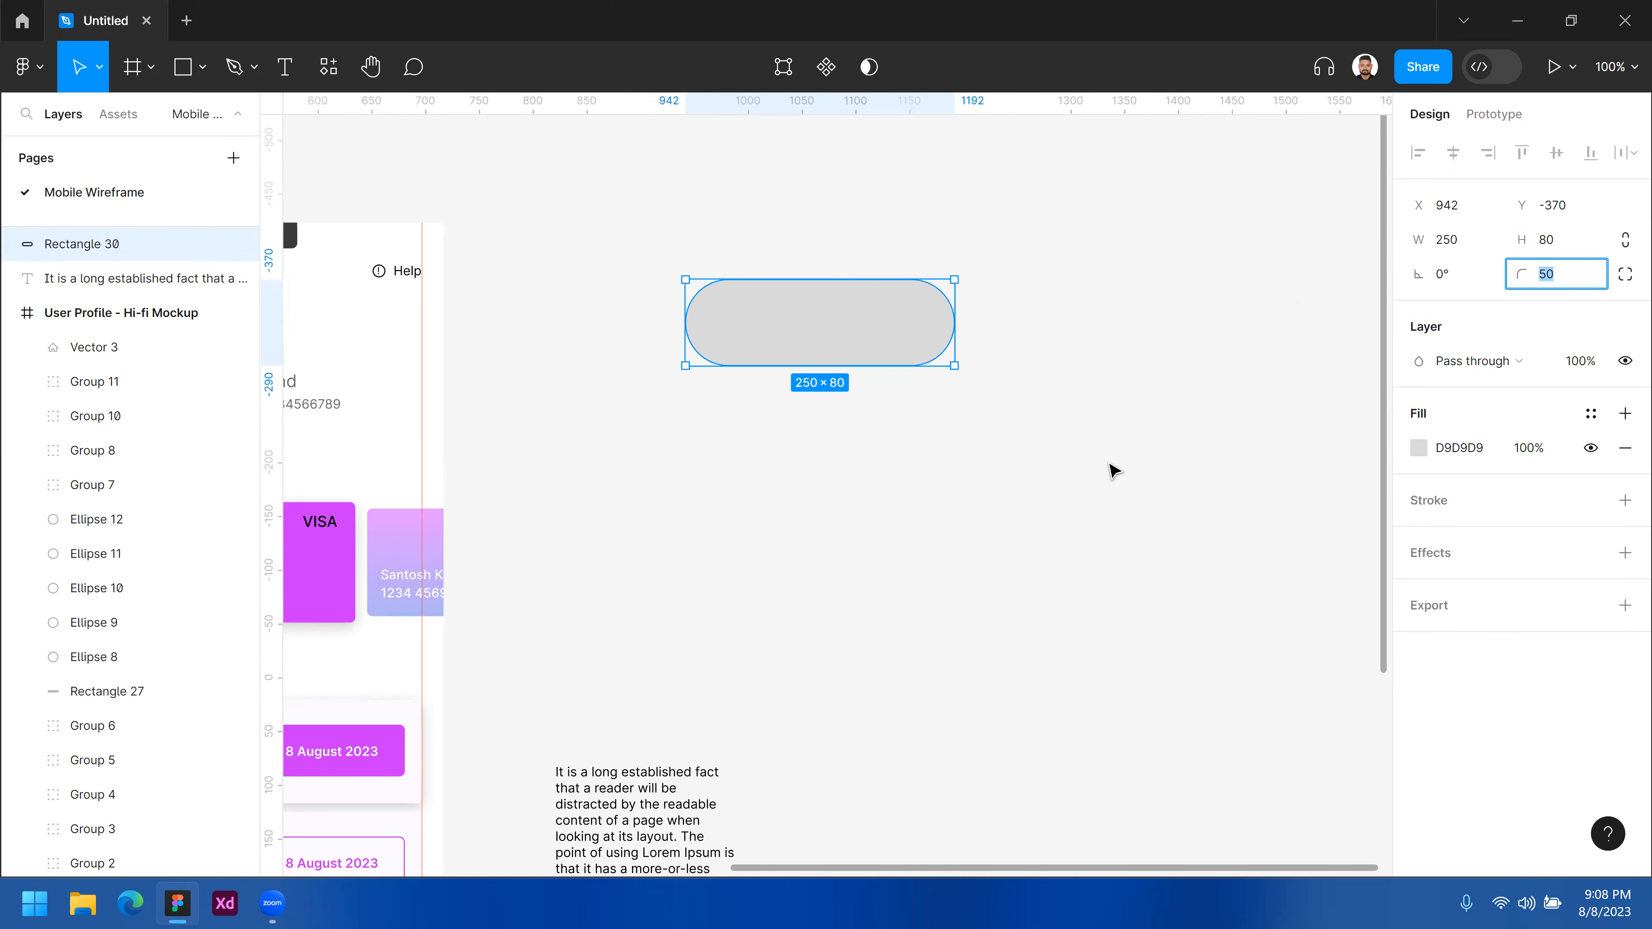
pyautogui.click(1066, 459)
# - Fill the pill-shaped rectangle with the purple document color CA32FF
pyautogui.press('z')
pyautogui.click(932, 389)
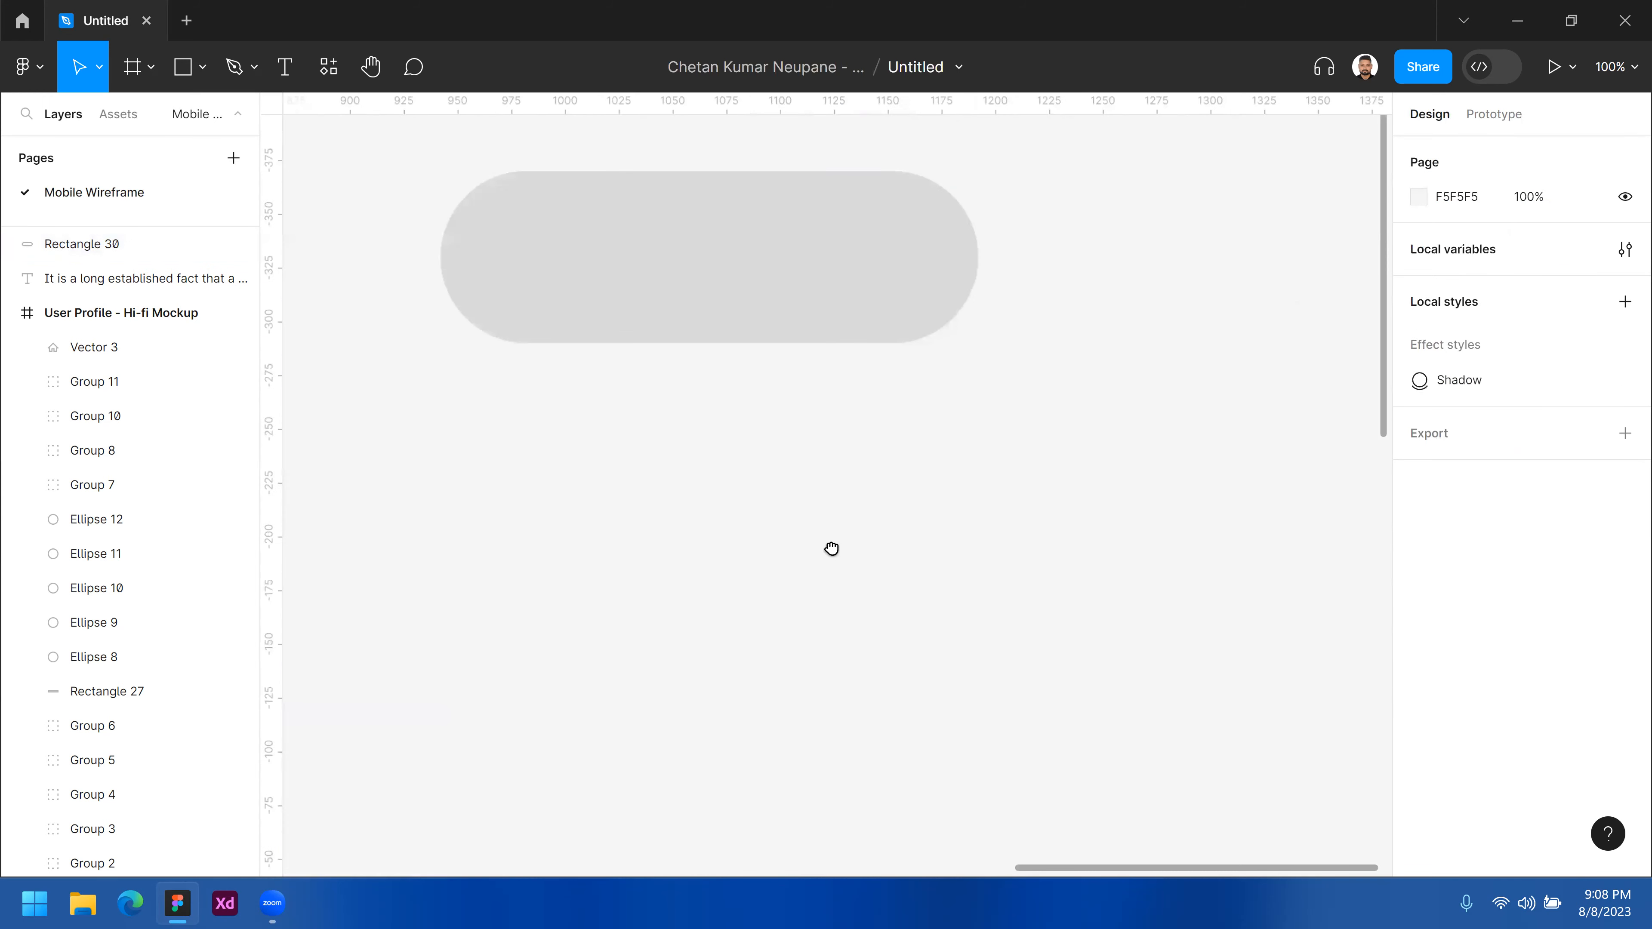
pyautogui.press('space')
pyautogui.moveTo(779, 432); pyautogui.dragTo(797, 503)
pyautogui.keyDown('alt'); pyautogui.click(775, 494); pyautogui.keyUp('alt')
pyautogui.click(790, 397)
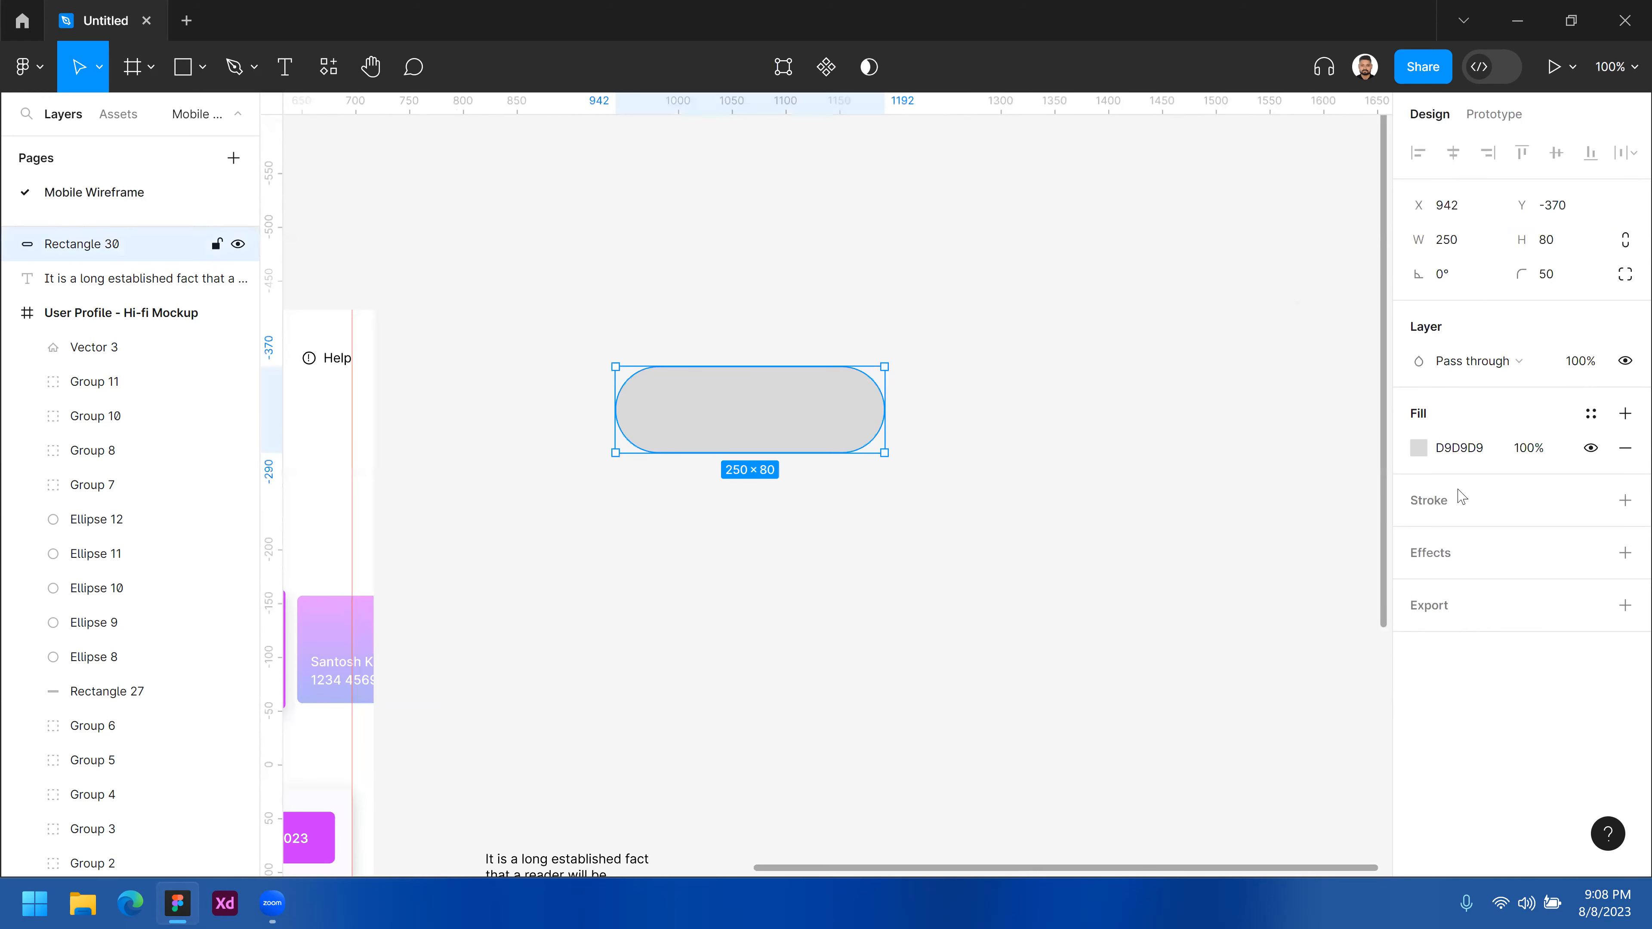
pyautogui.click(1420, 449)
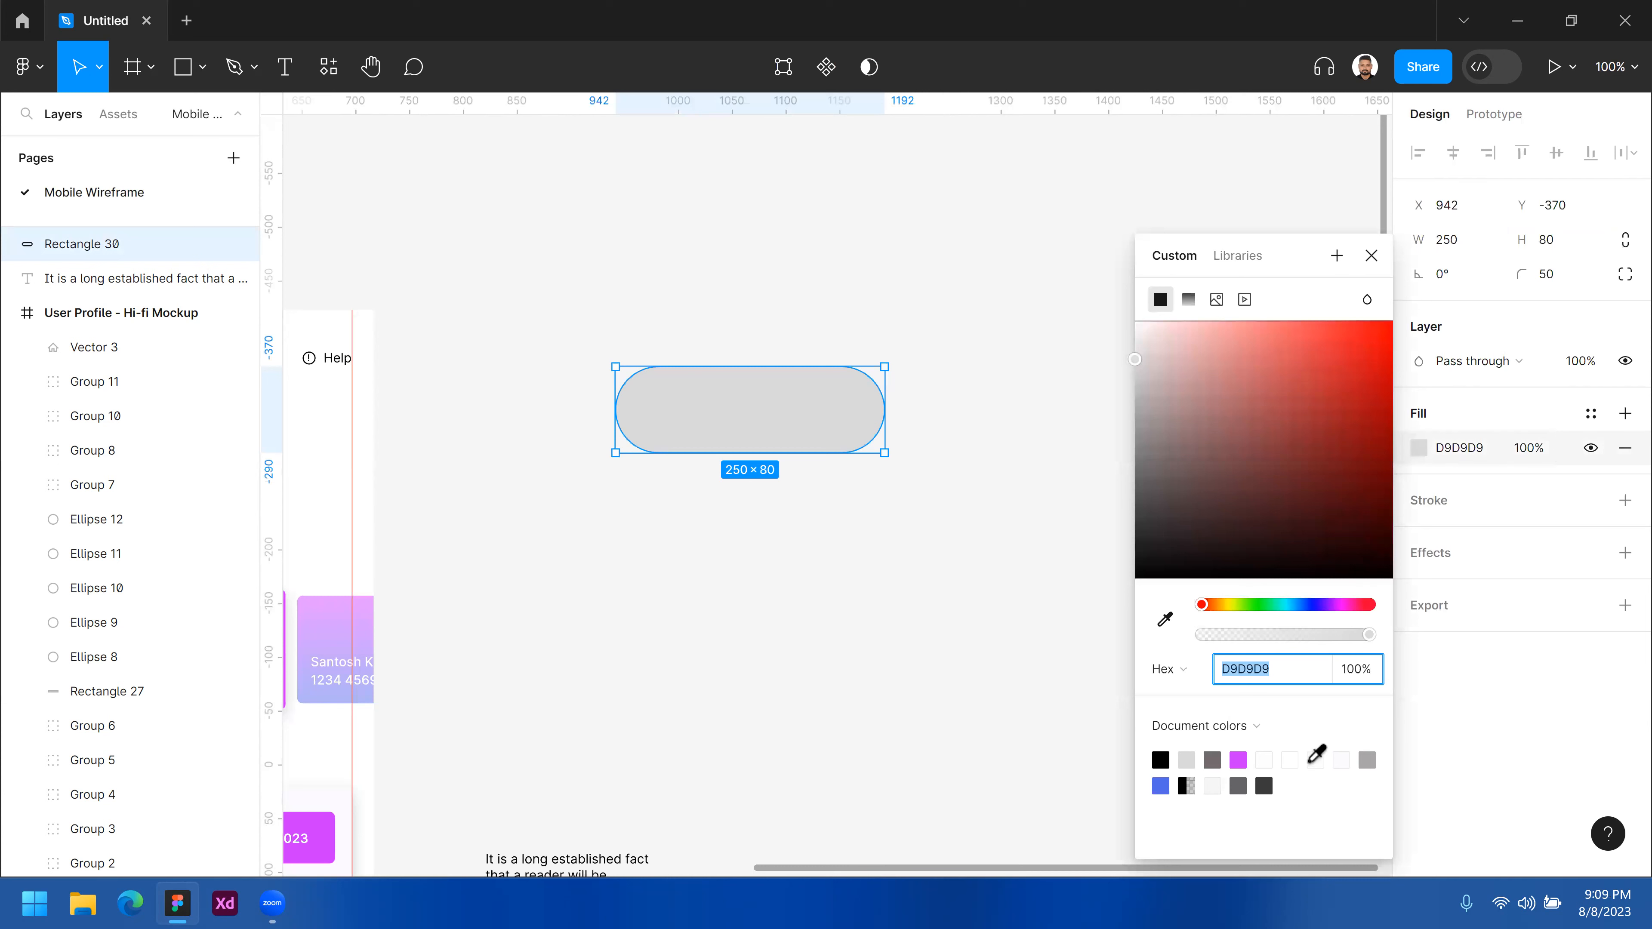
pyautogui.click(1239, 759)
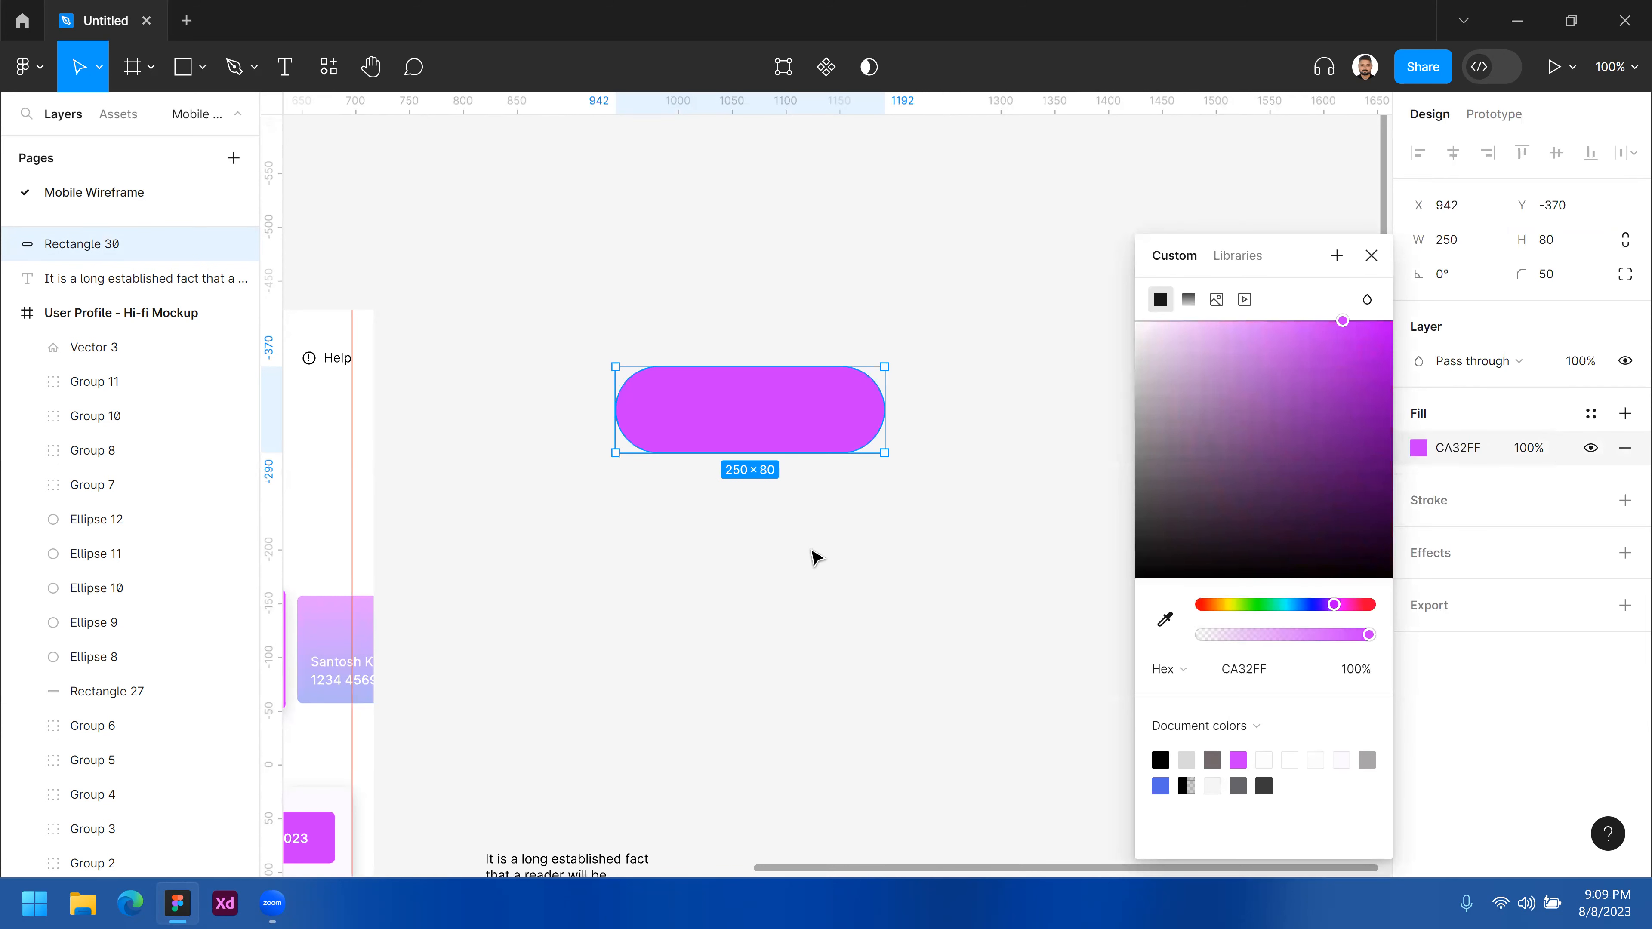
pyautogui.click(818, 558)
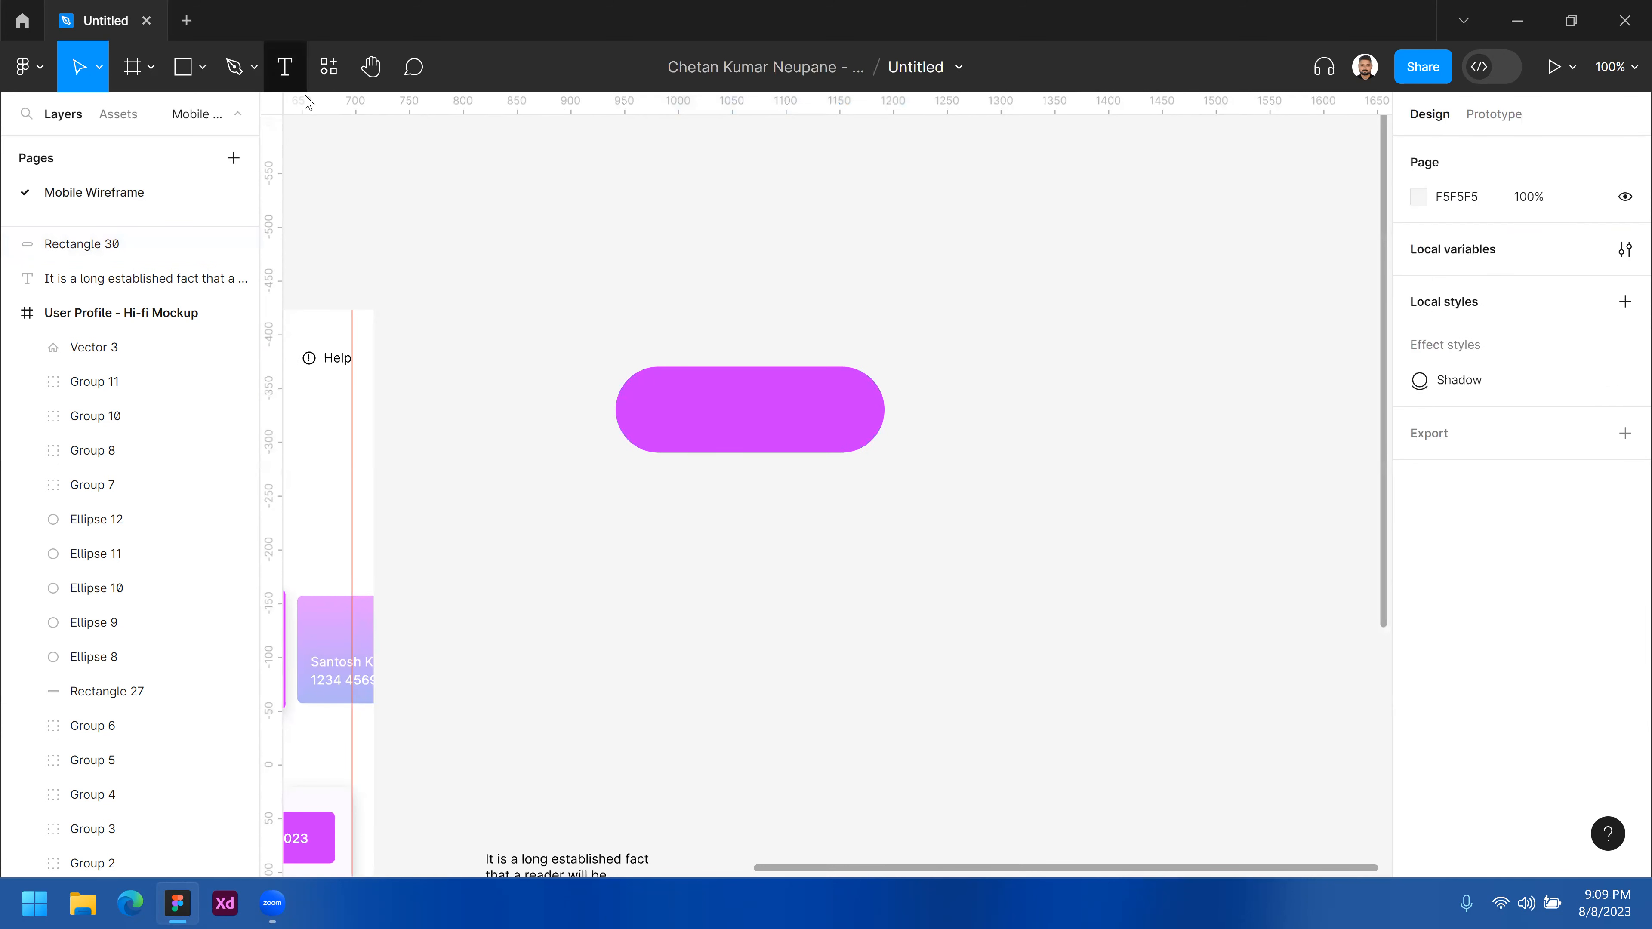
# - Add the text "Learn More" and place it over the purple button, centred horizontally
pyautogui.click(285, 66)
pyautogui.click(765, 616)
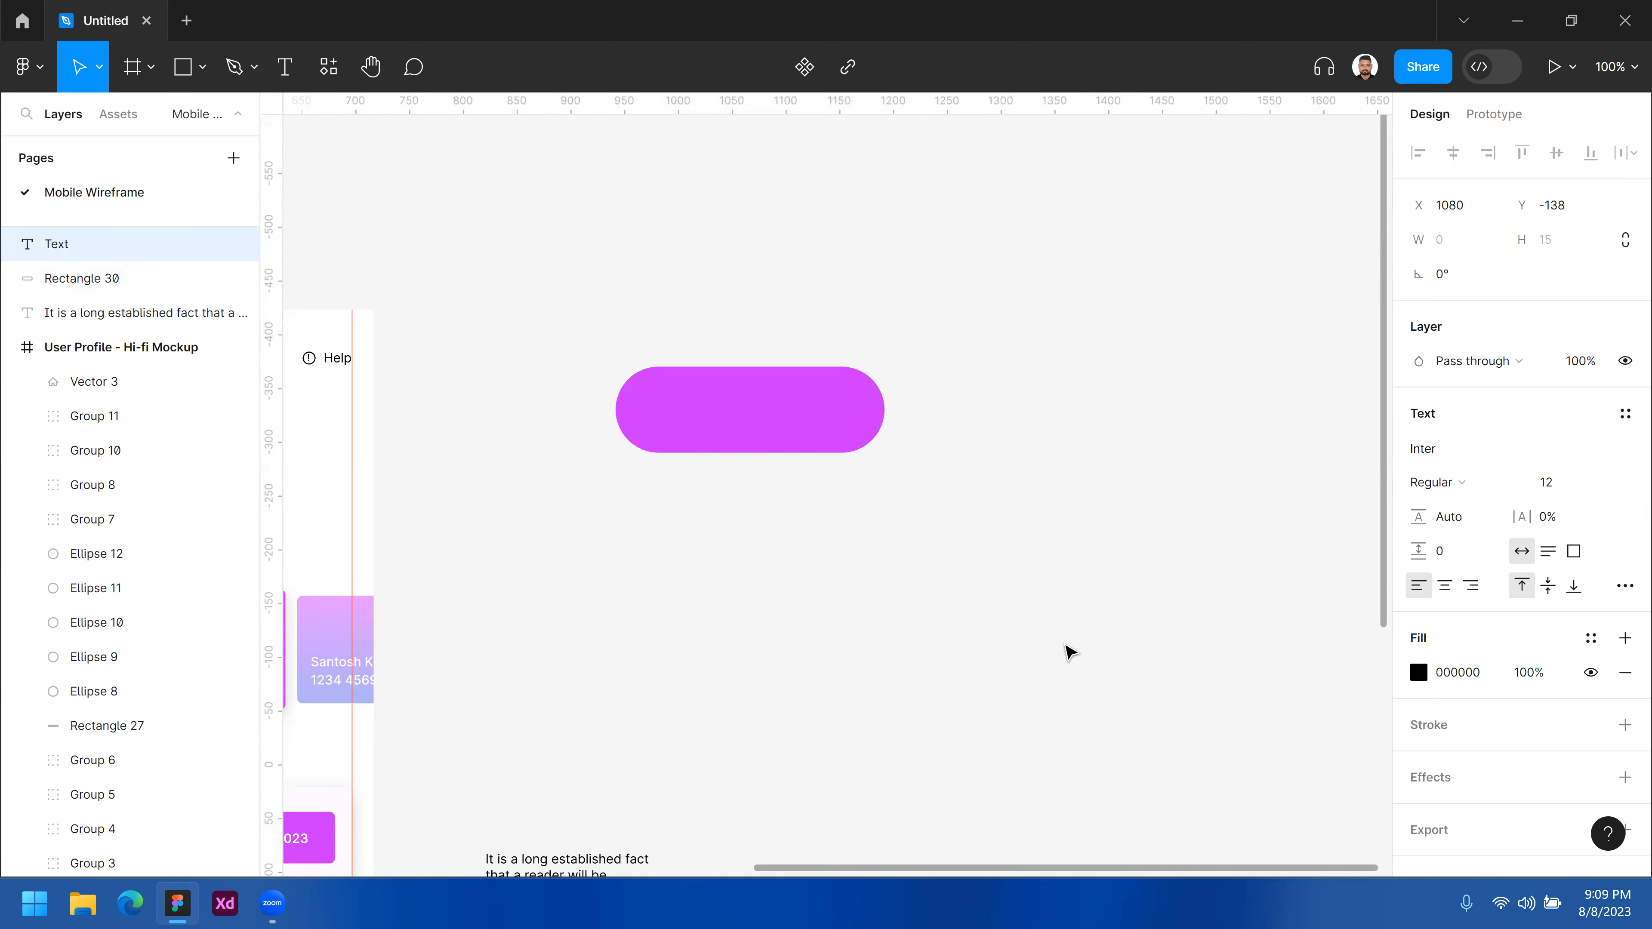
pyautogui.write('Learn More')
pyautogui.press('Escape')
pyautogui.moveTo(801, 628); pyautogui.dragTo(754, 421)
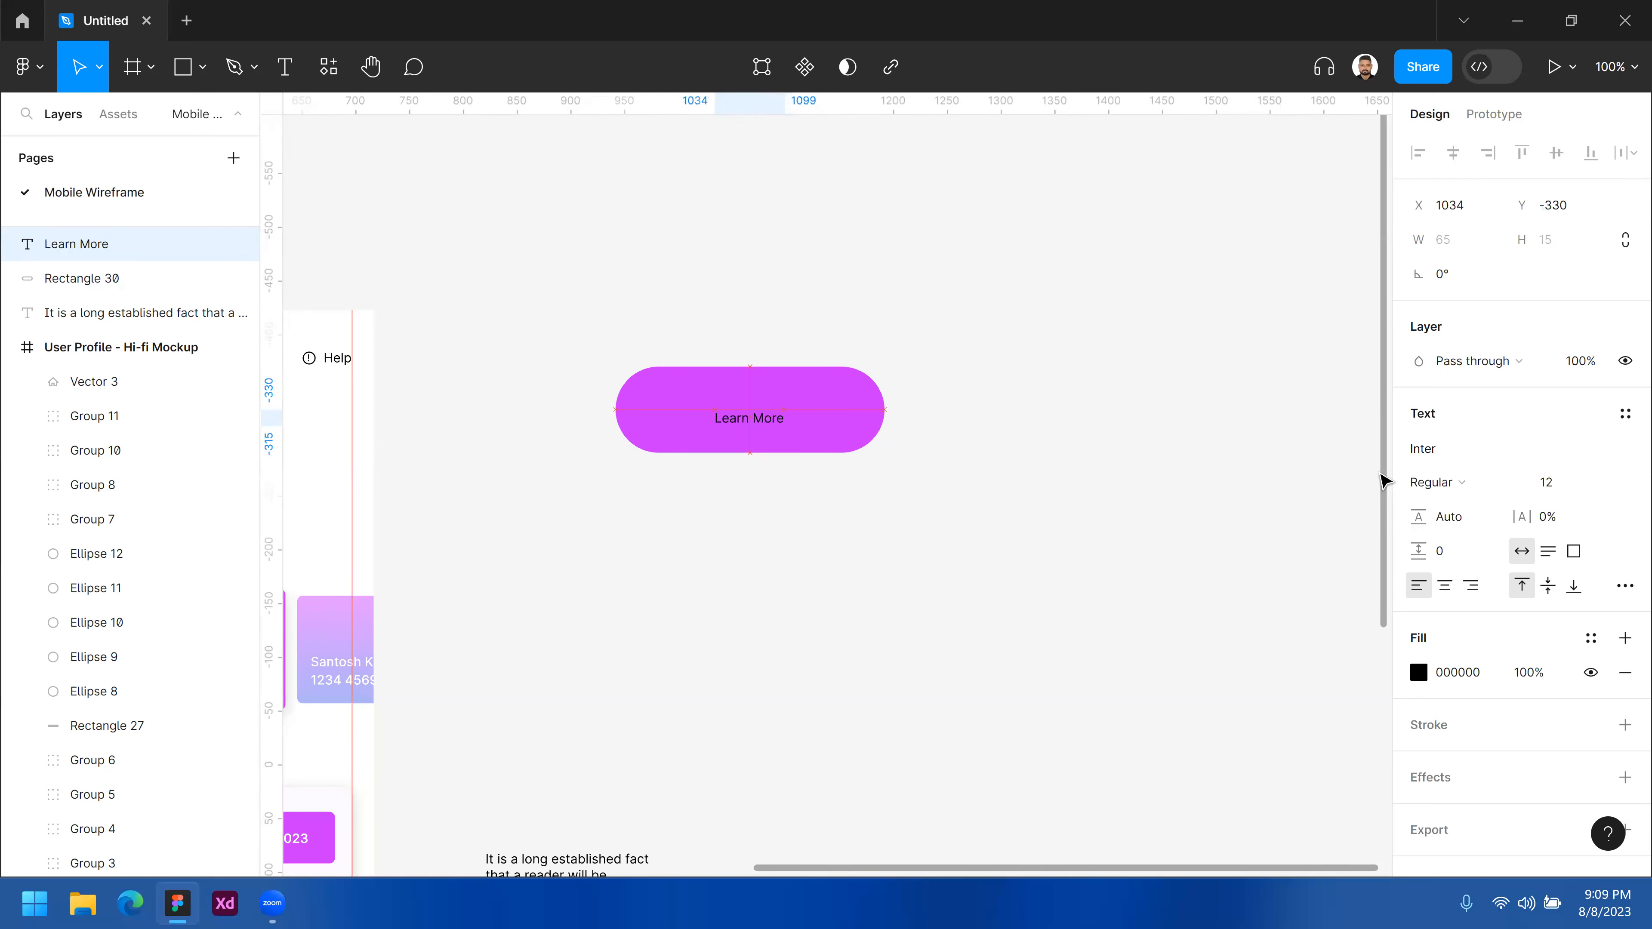
# - Set the "Learn More" label's font size to 25 and centre it on the button
pyautogui.click(1566, 488)
pyautogui.write('25')
pyautogui.press('Return')
pyautogui.moveTo(741, 420)
pyautogui.mouseDown()
pyautogui.moveTo(719, 417)
pyautogui.moveTo(747, 422)
pyautogui.mouseUp()
# - Change the "Learn More" label's fill to white (FFFFFF) and keep the label selected
pyautogui.click(1419, 672)
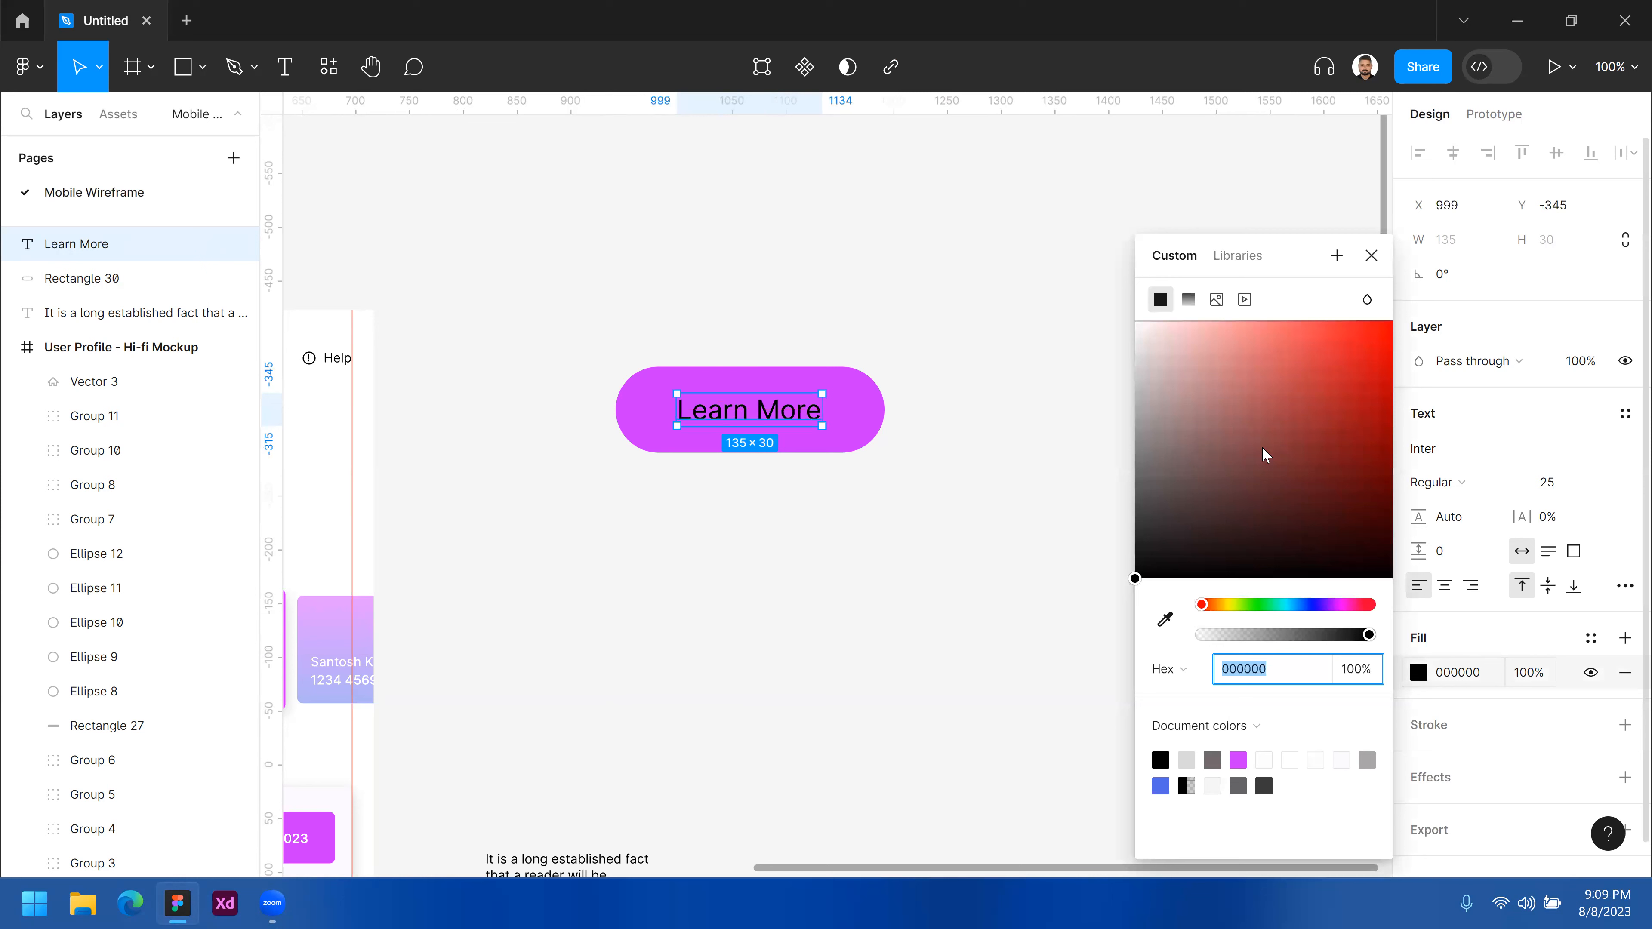
pyautogui.moveTo(1131, 327); pyautogui.dragTo(1060, 317)
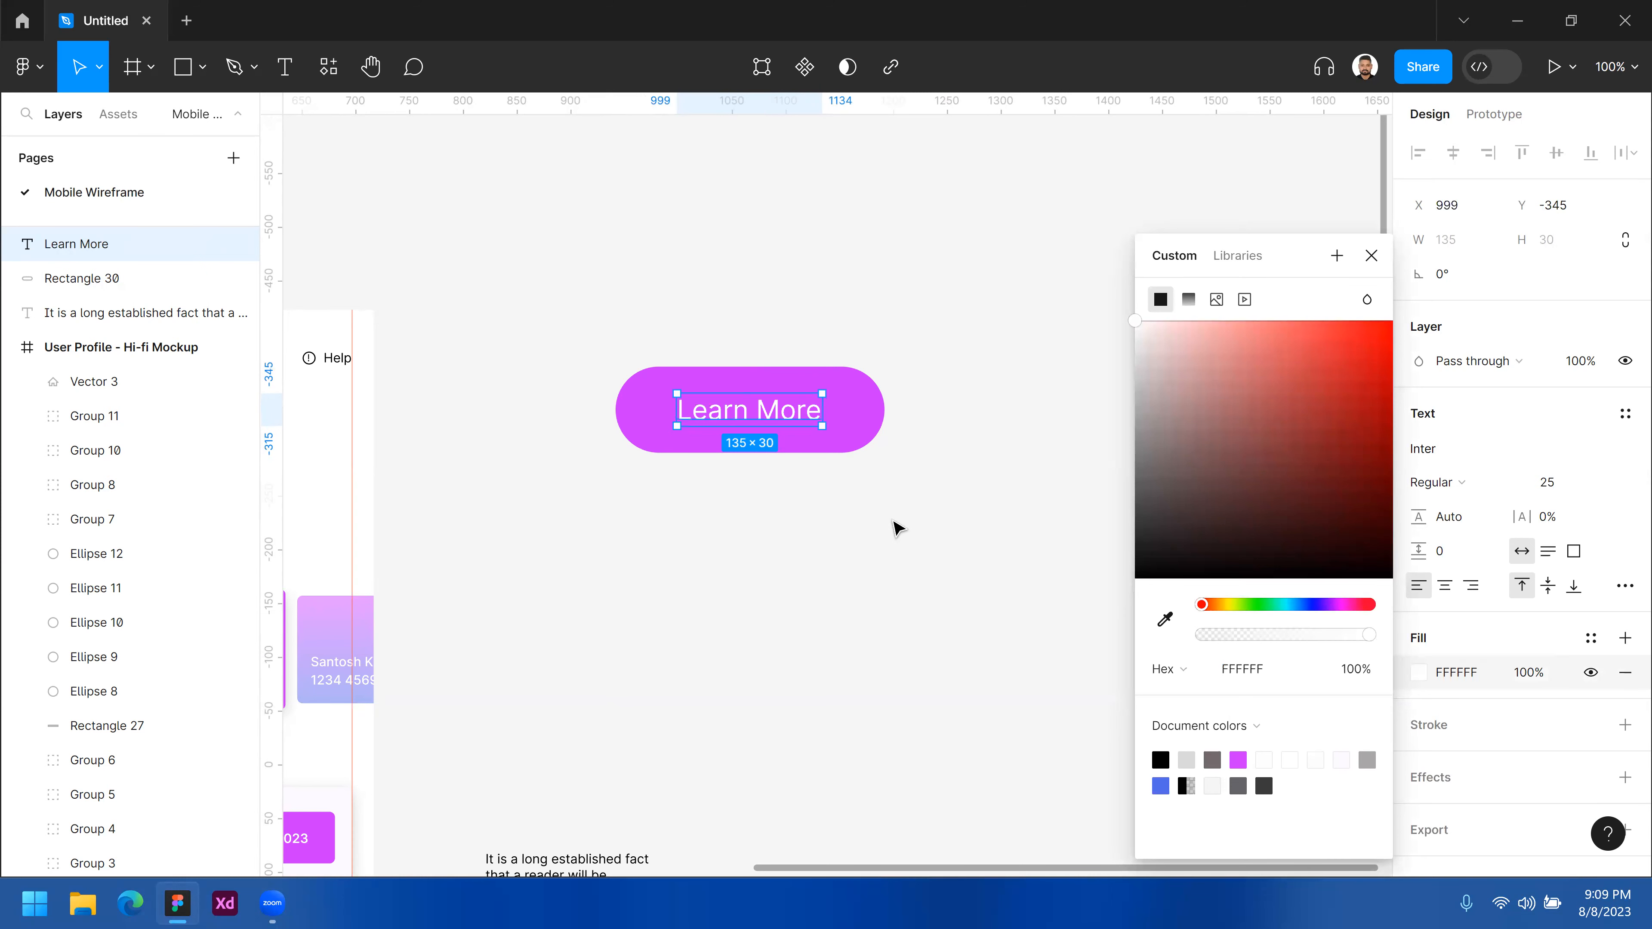
pyautogui.click(894, 521)
pyautogui.click(797, 413)
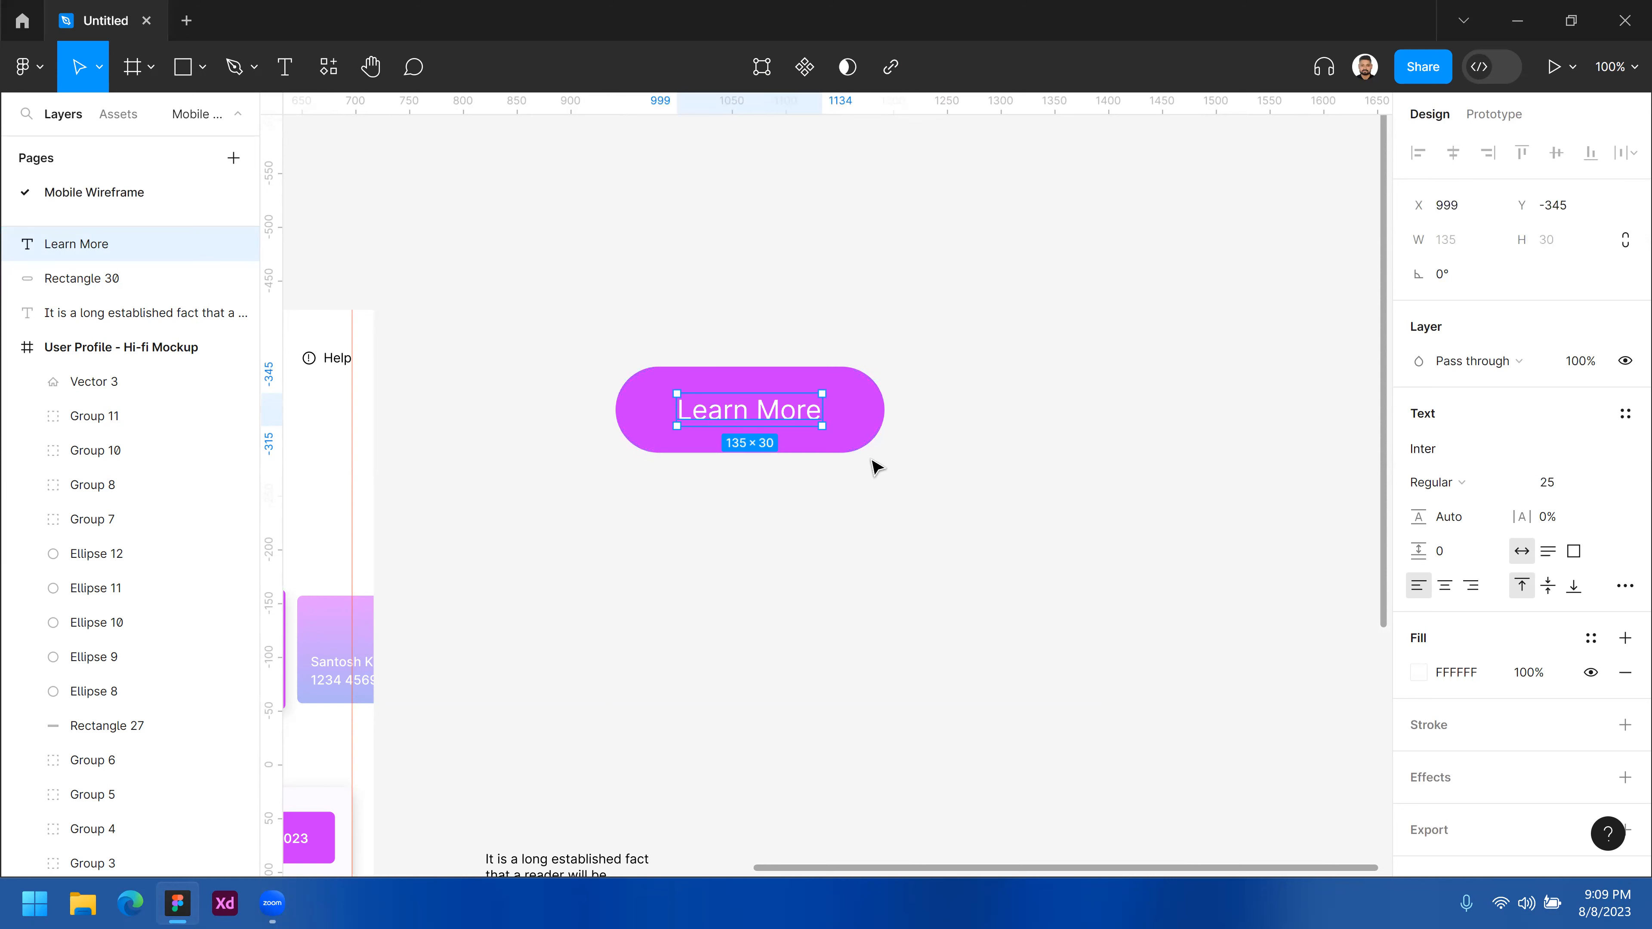
# - Select the purple button with its label and look up the available Create component command
pyautogui.moveTo(867, 552); pyautogui.dragTo(703, 316)
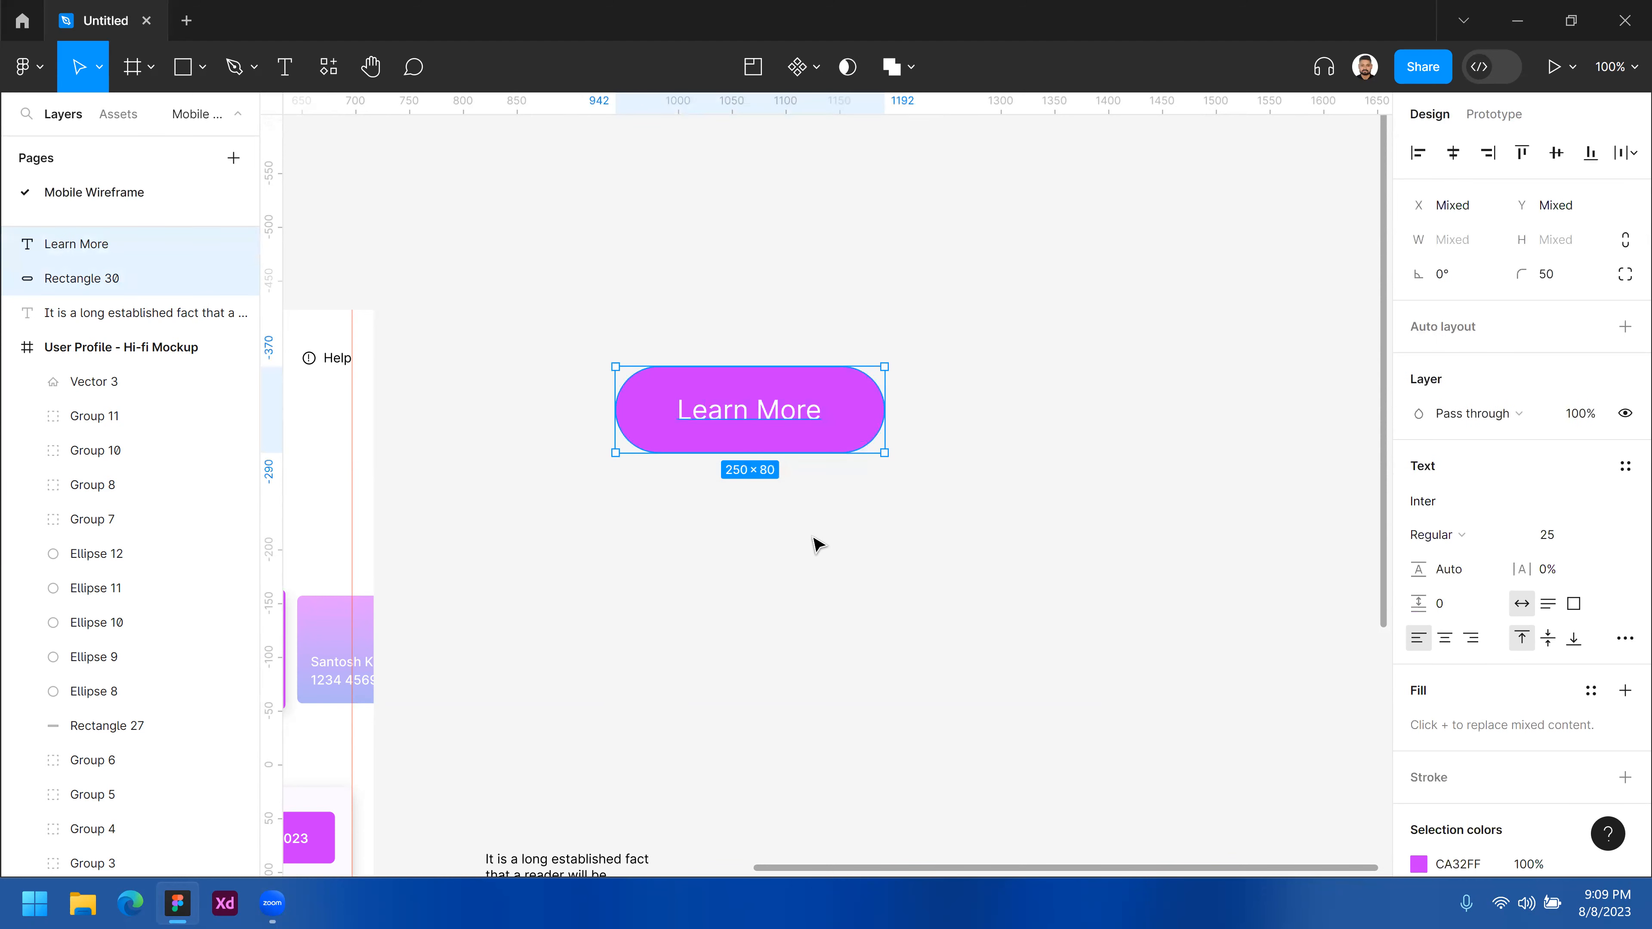
pyautogui.click(893, 535)
pyautogui.moveTo(831, 539); pyautogui.dragTo(730, 338)
pyautogui.rightClick(830, 398)
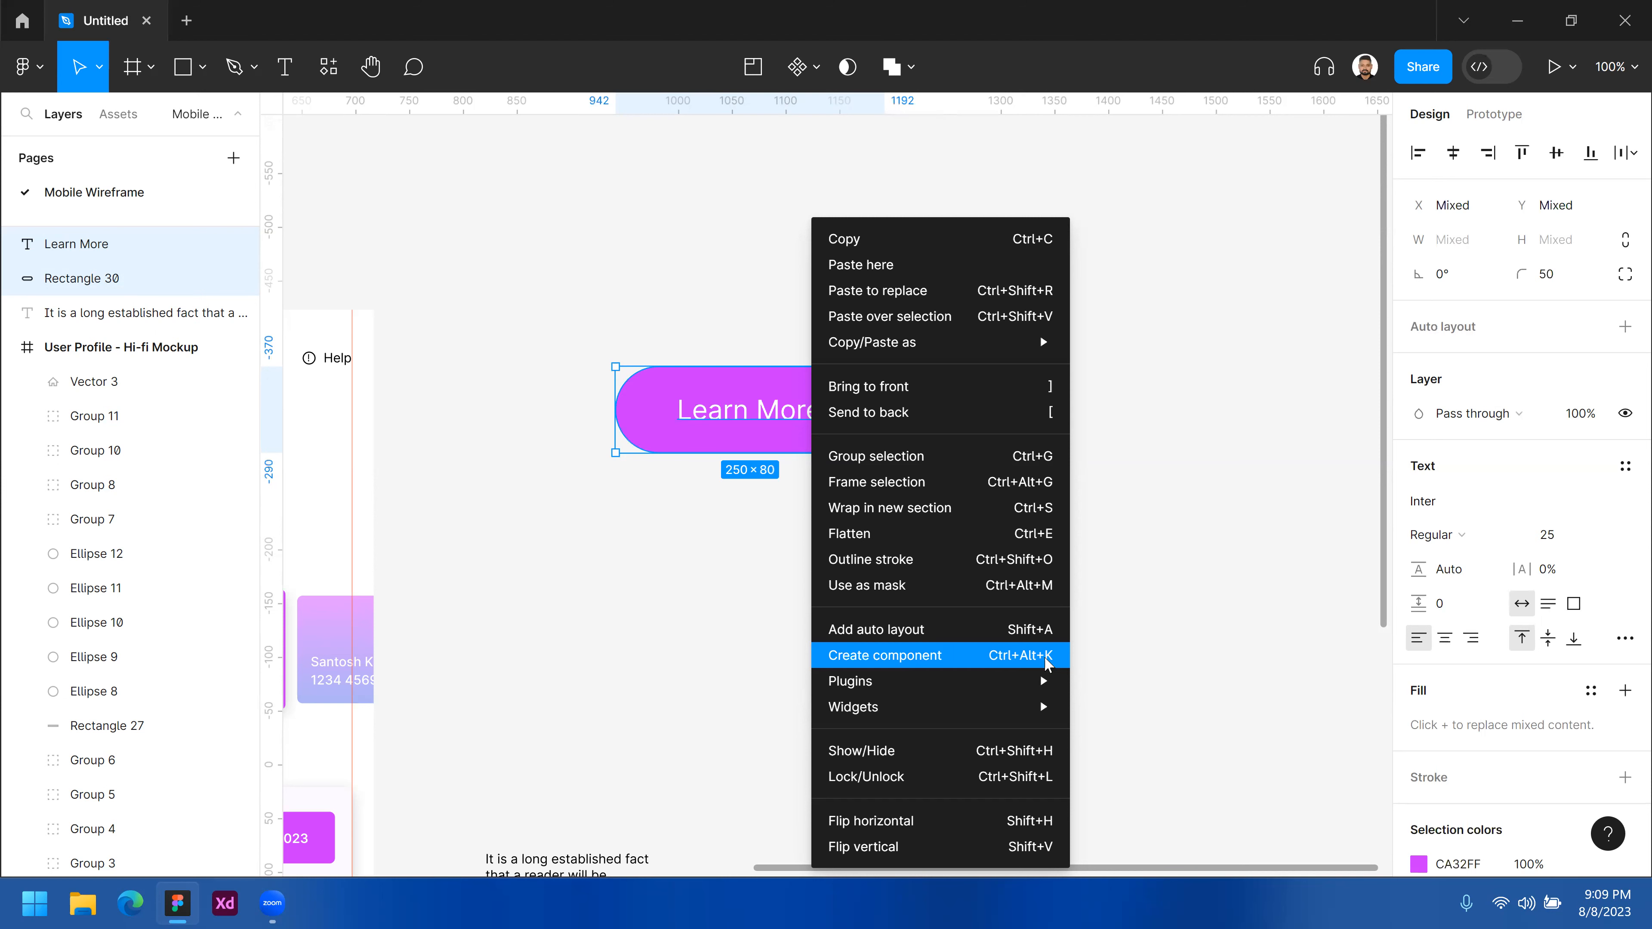
pyautogui.click(746, 500)
pyautogui.moveTo(802, 531); pyautogui.dragTo(731, 350)
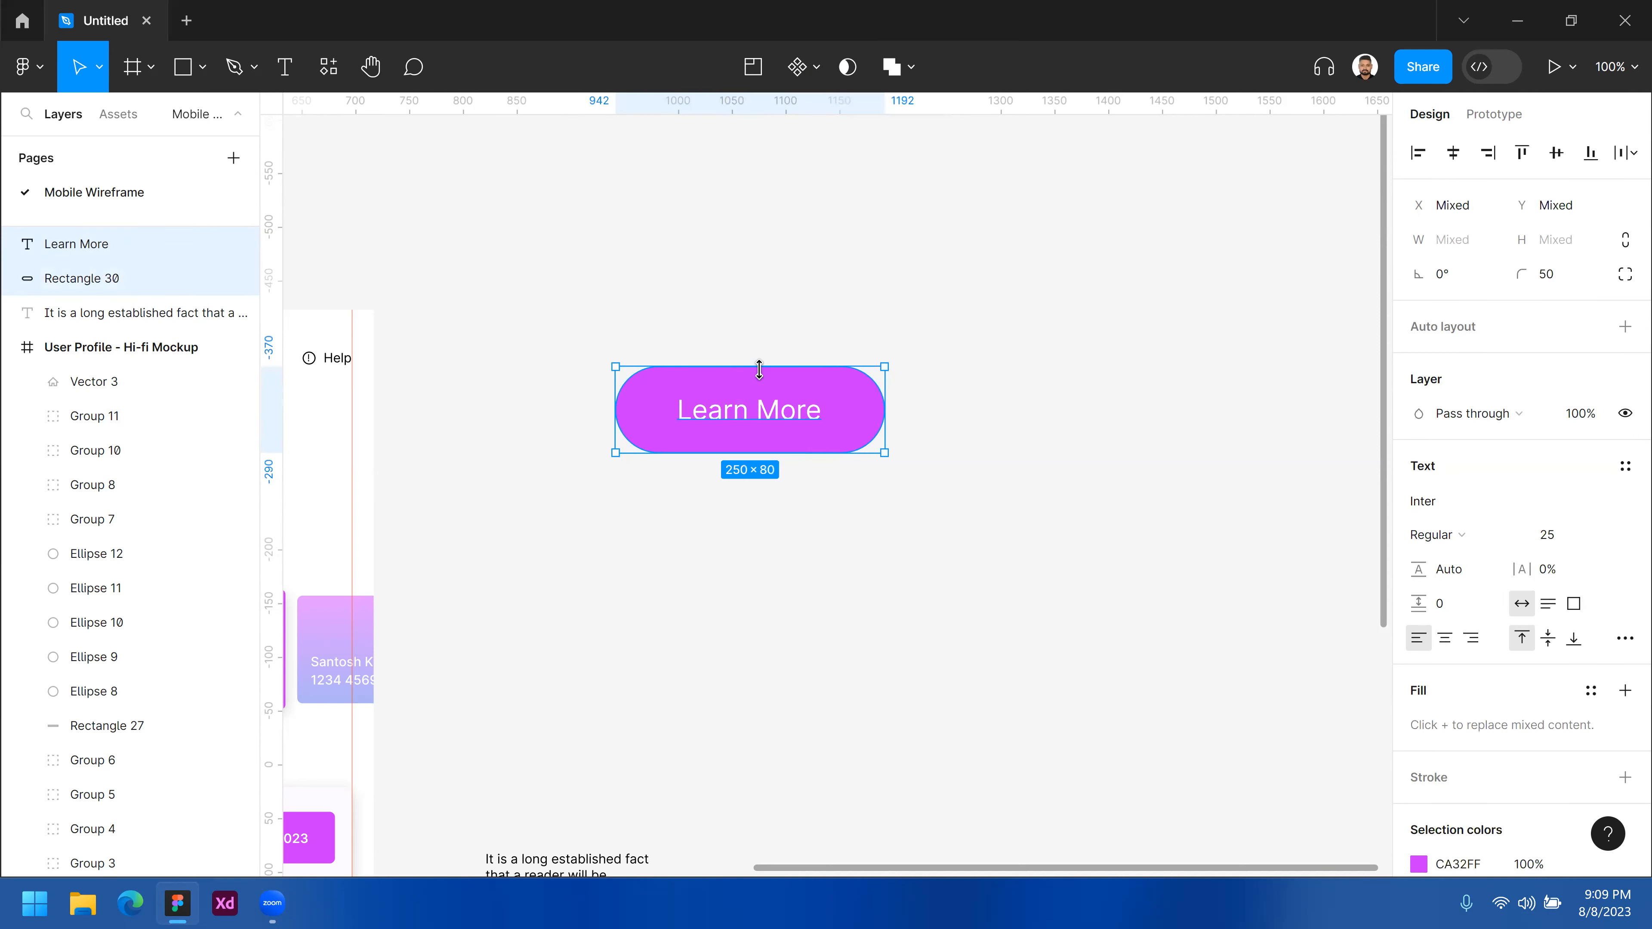
pyautogui.moveTo(938, 555); pyautogui.dragTo(749, 343)
pyautogui.rightClick(813, 403)
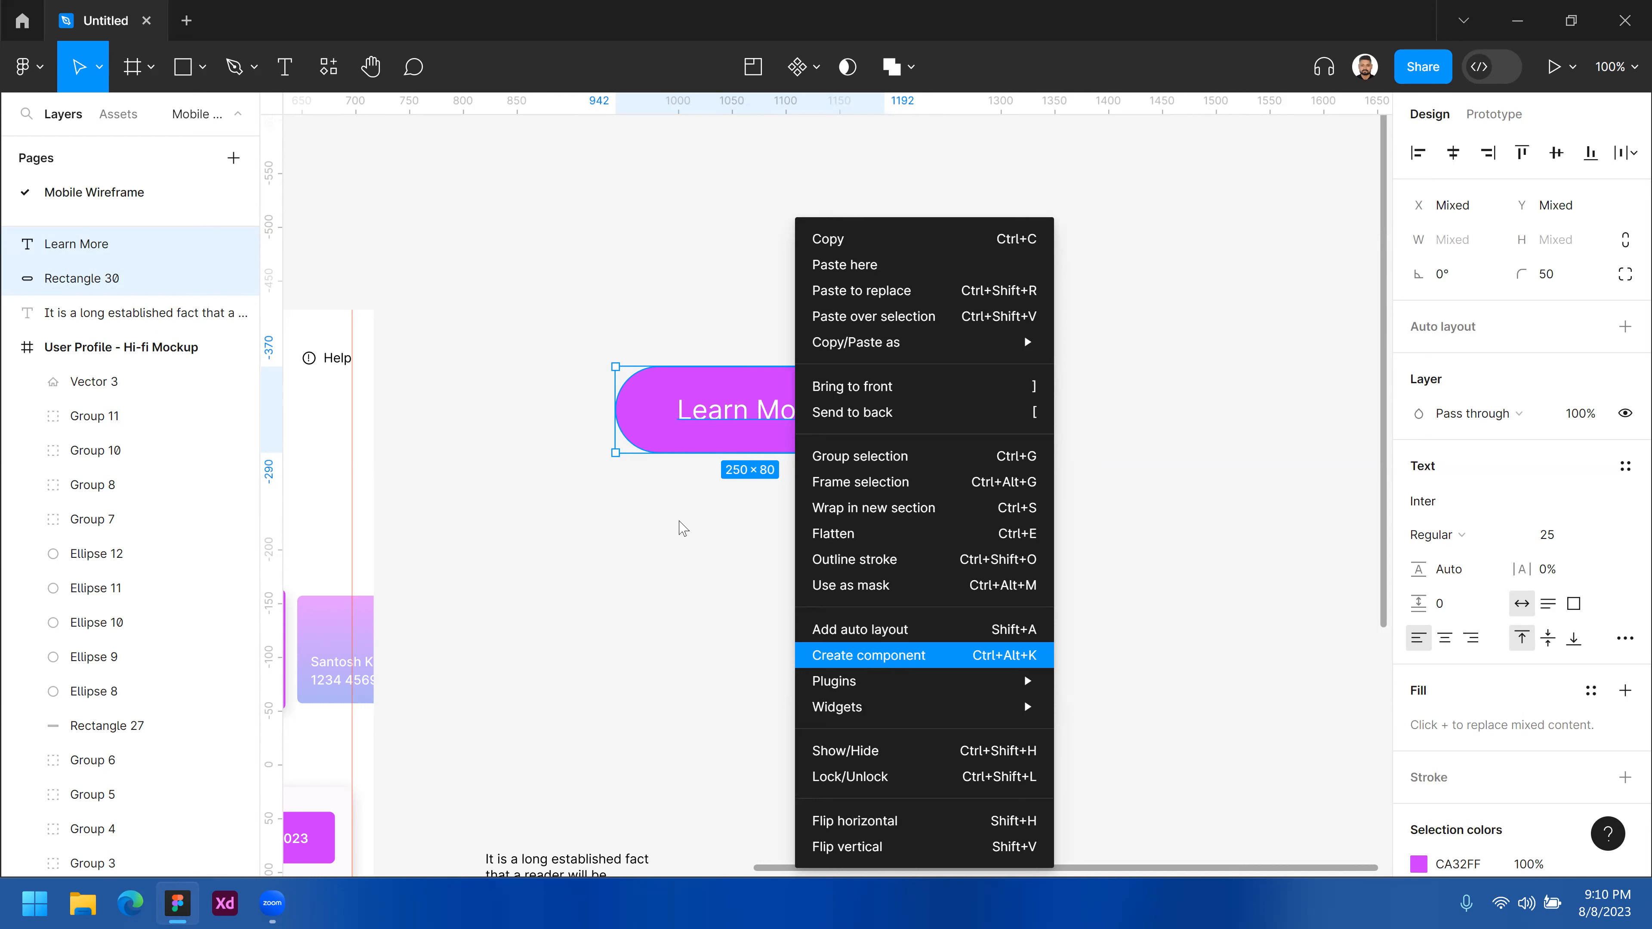
pyautogui.click(730, 578)
pyautogui.click(768, 352)
pyautogui.hotkey('ctrl', 'z')
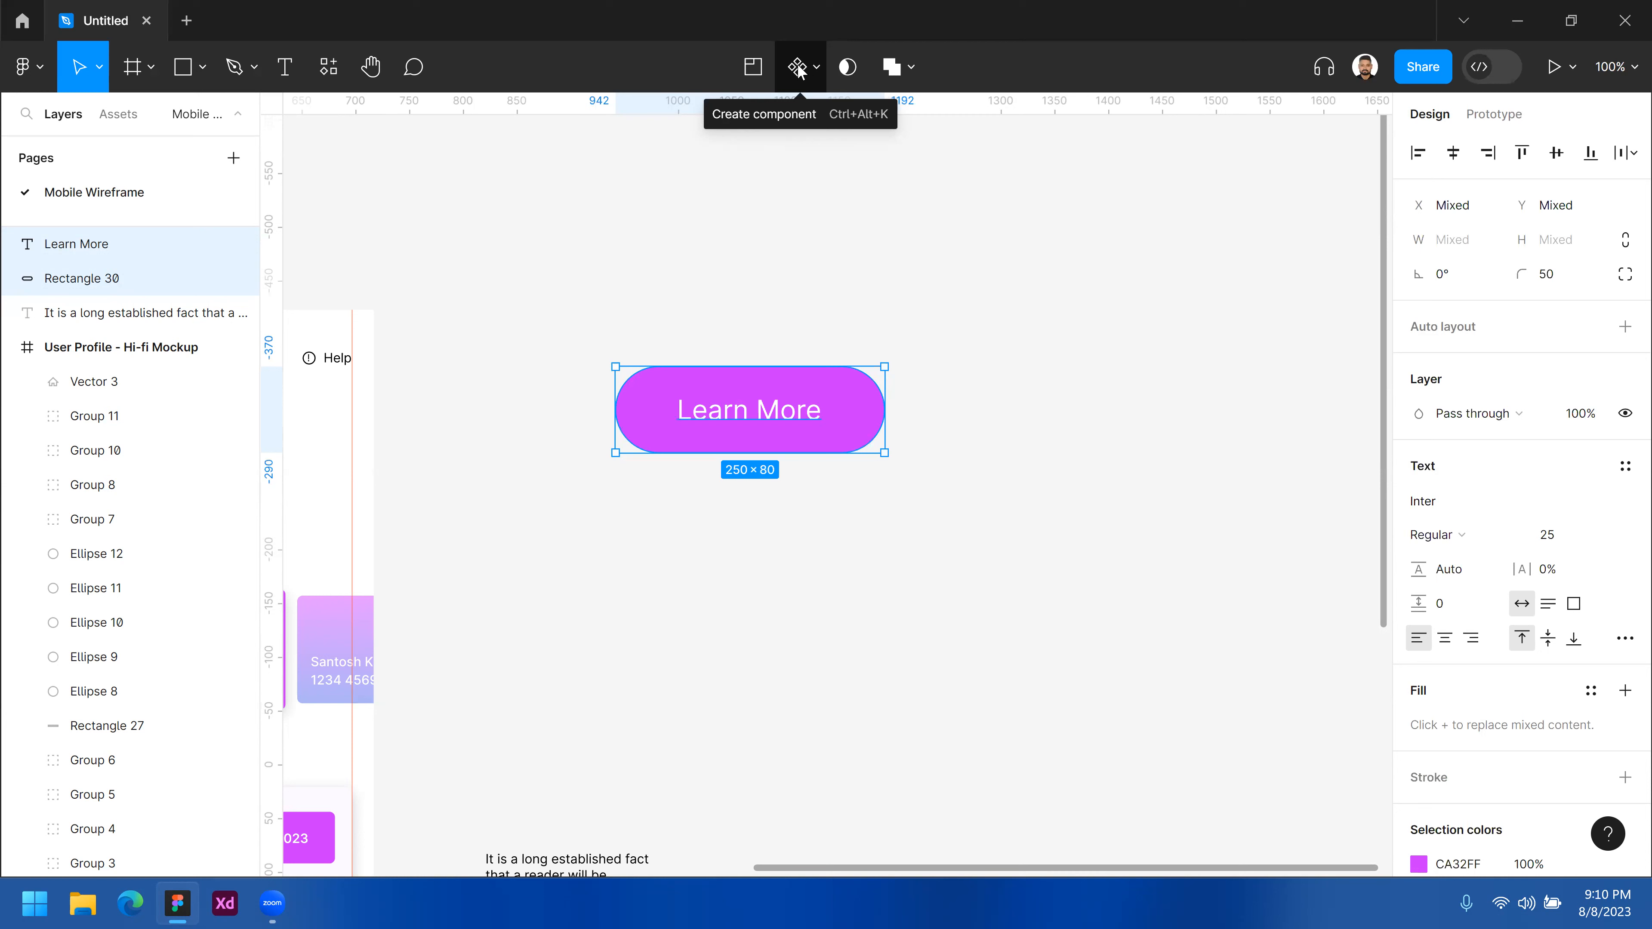
# - Duplicate the "Learn More" button twice to form a horizontal row of three buttons
pyautogui.moveTo(850, 538); pyautogui.dragTo(653, 386)
pyautogui.moveTo(771, 391); pyautogui.dragTo(976, 393)
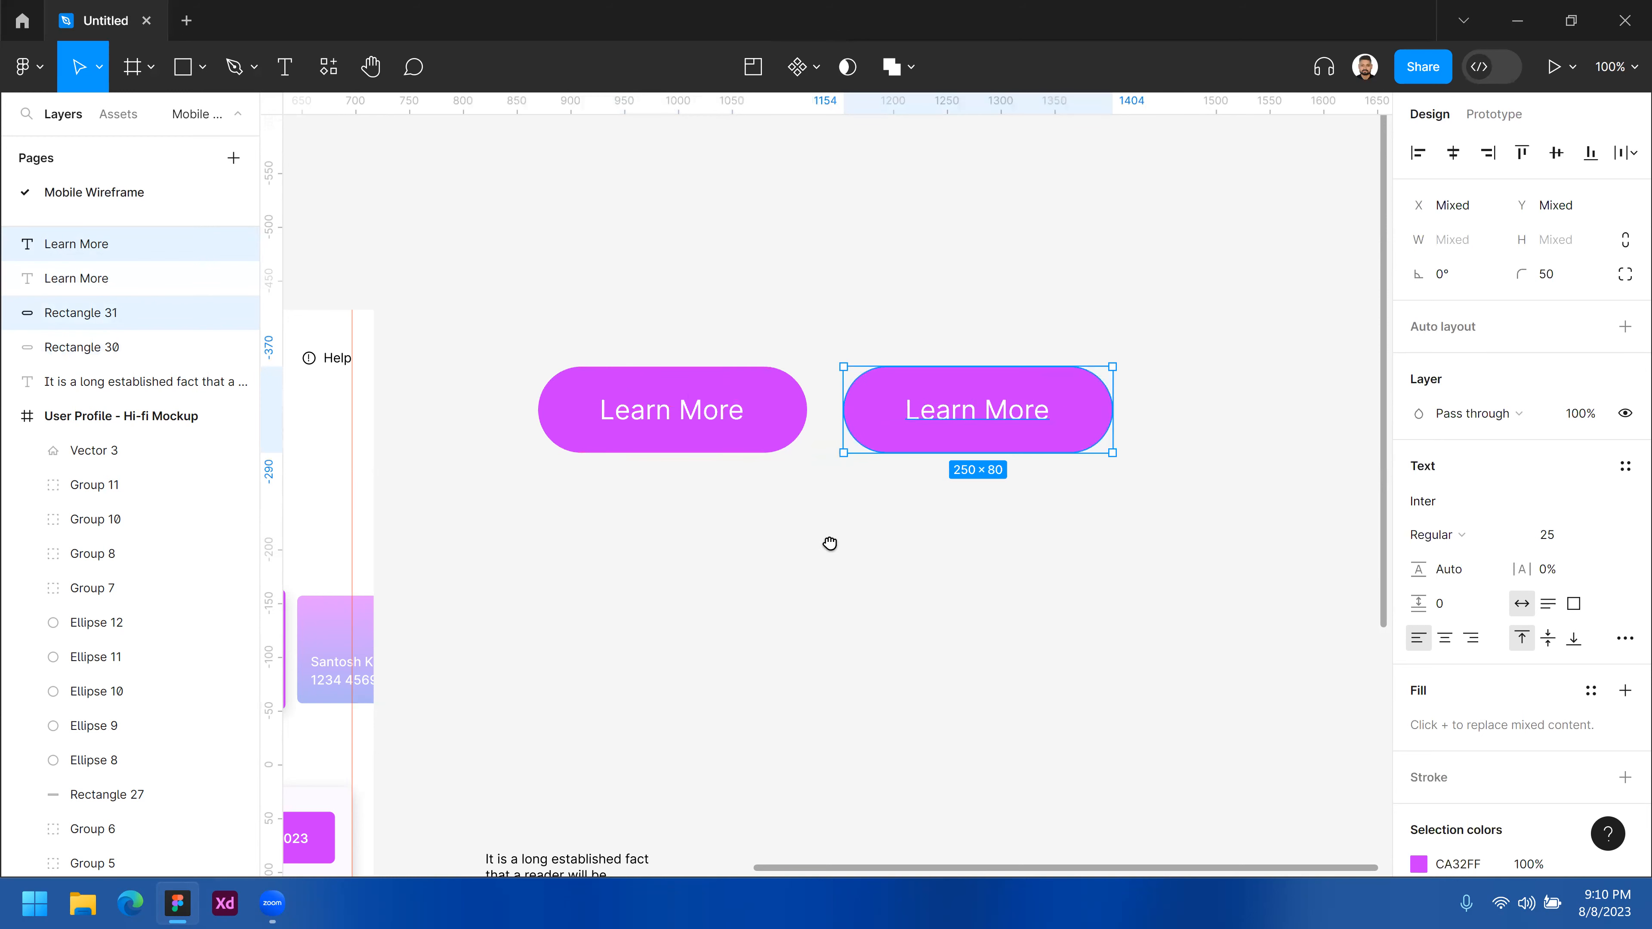
pyautogui.hscroll(3, 813, 538)
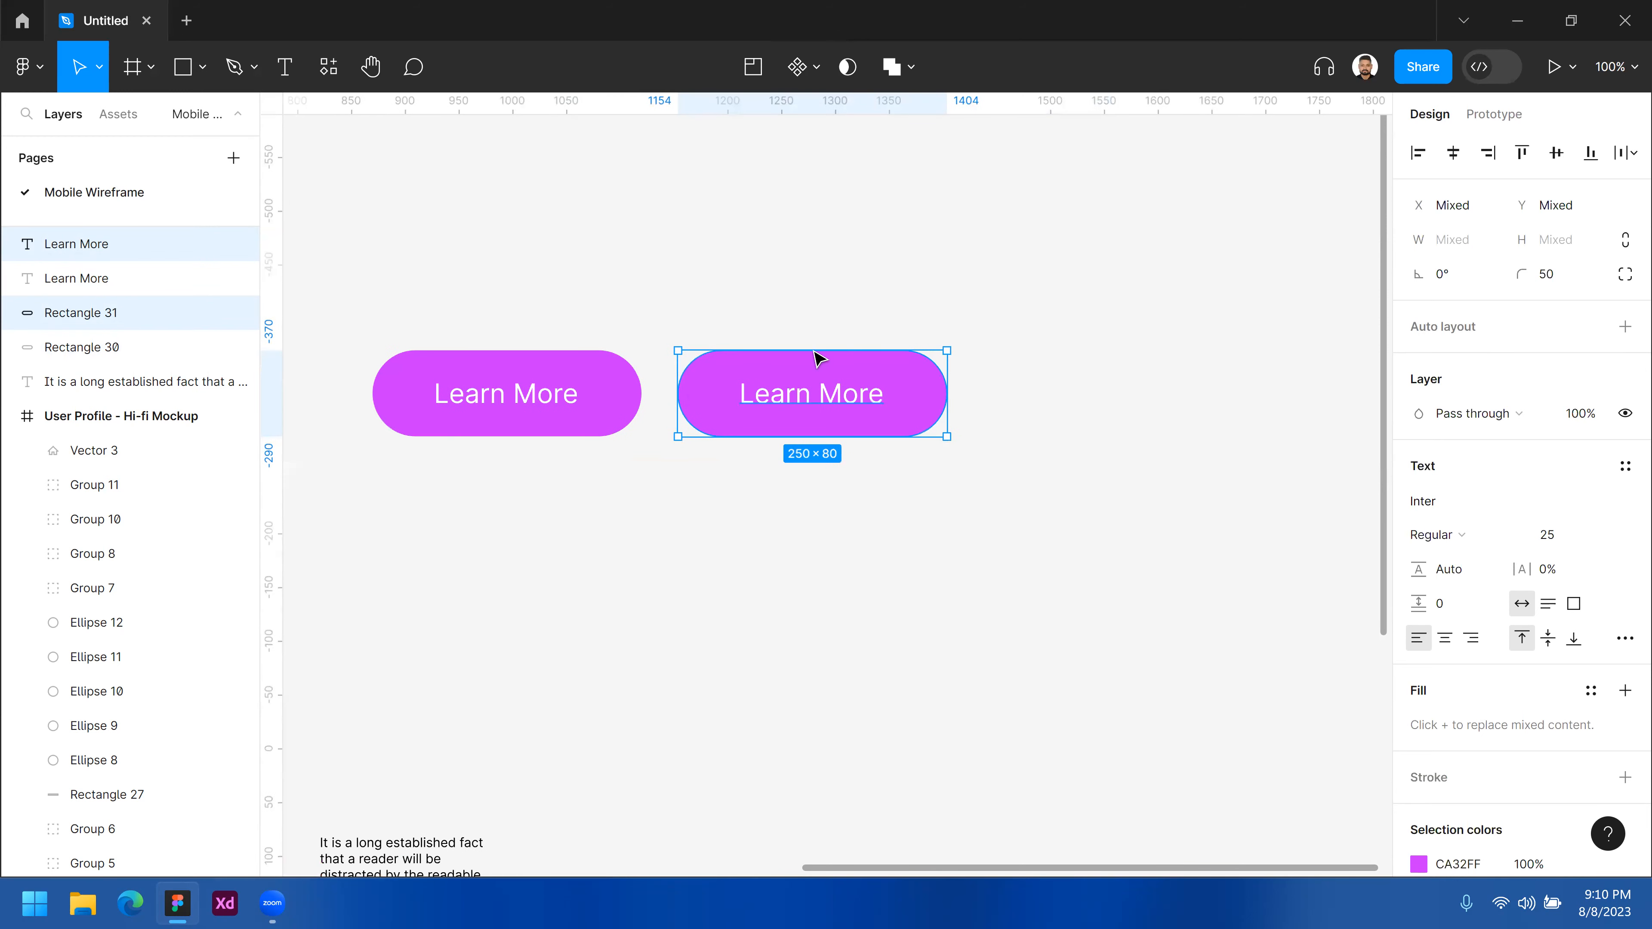
pyautogui.moveTo(1147, 358); pyautogui.dragTo(1129, 358)
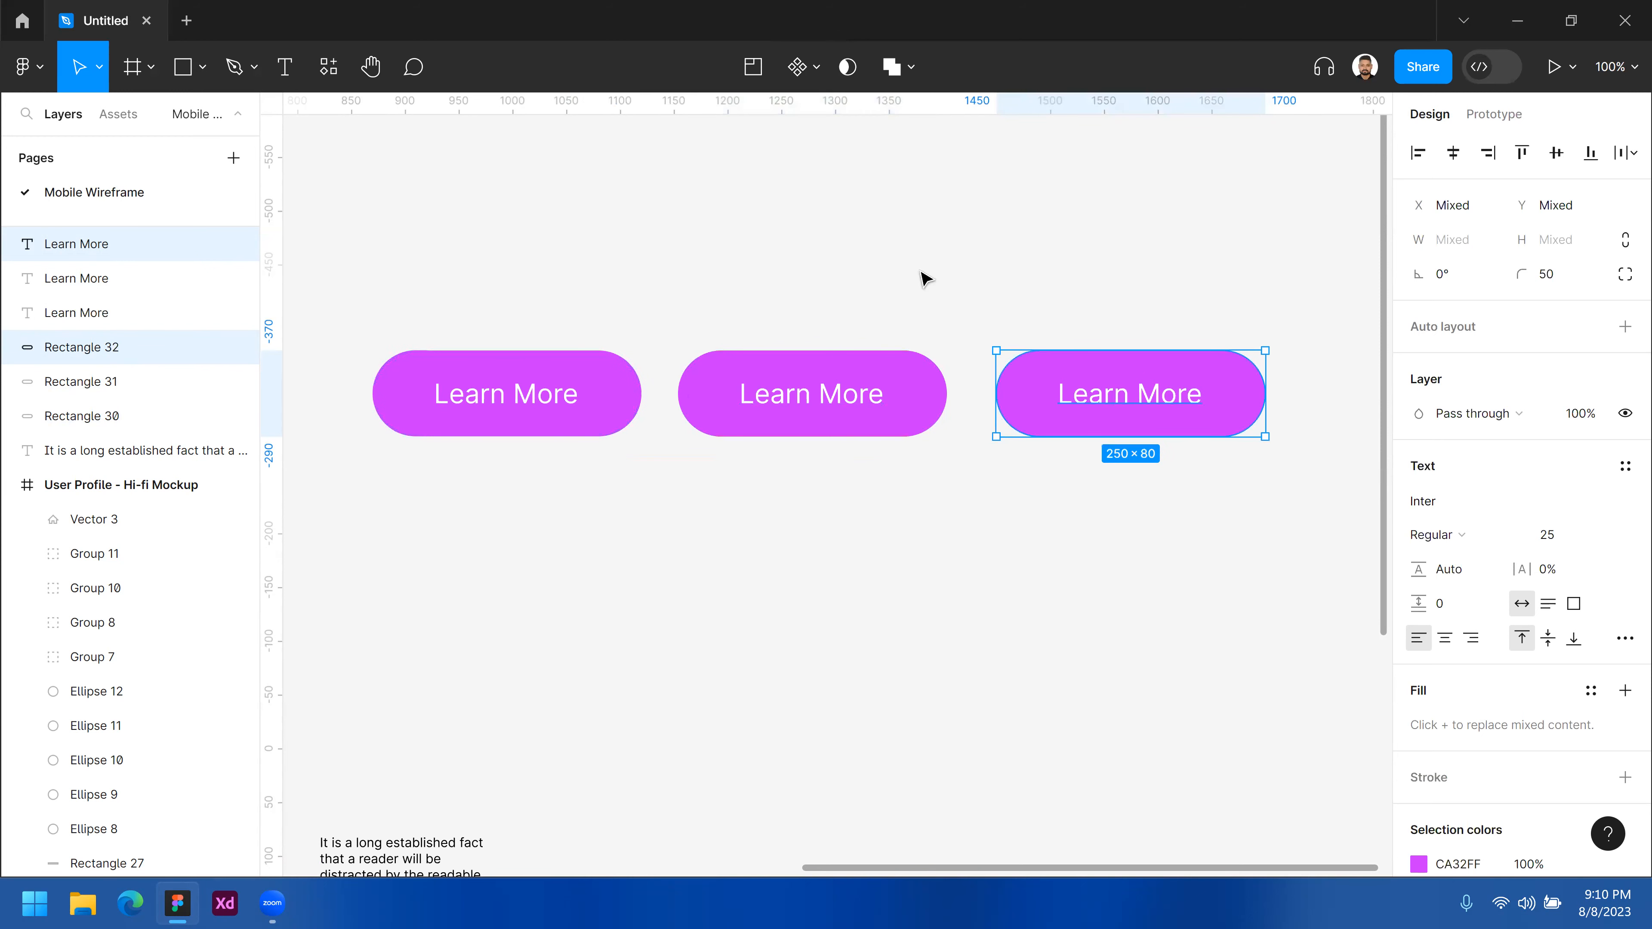
pyautogui.click(1148, 499)
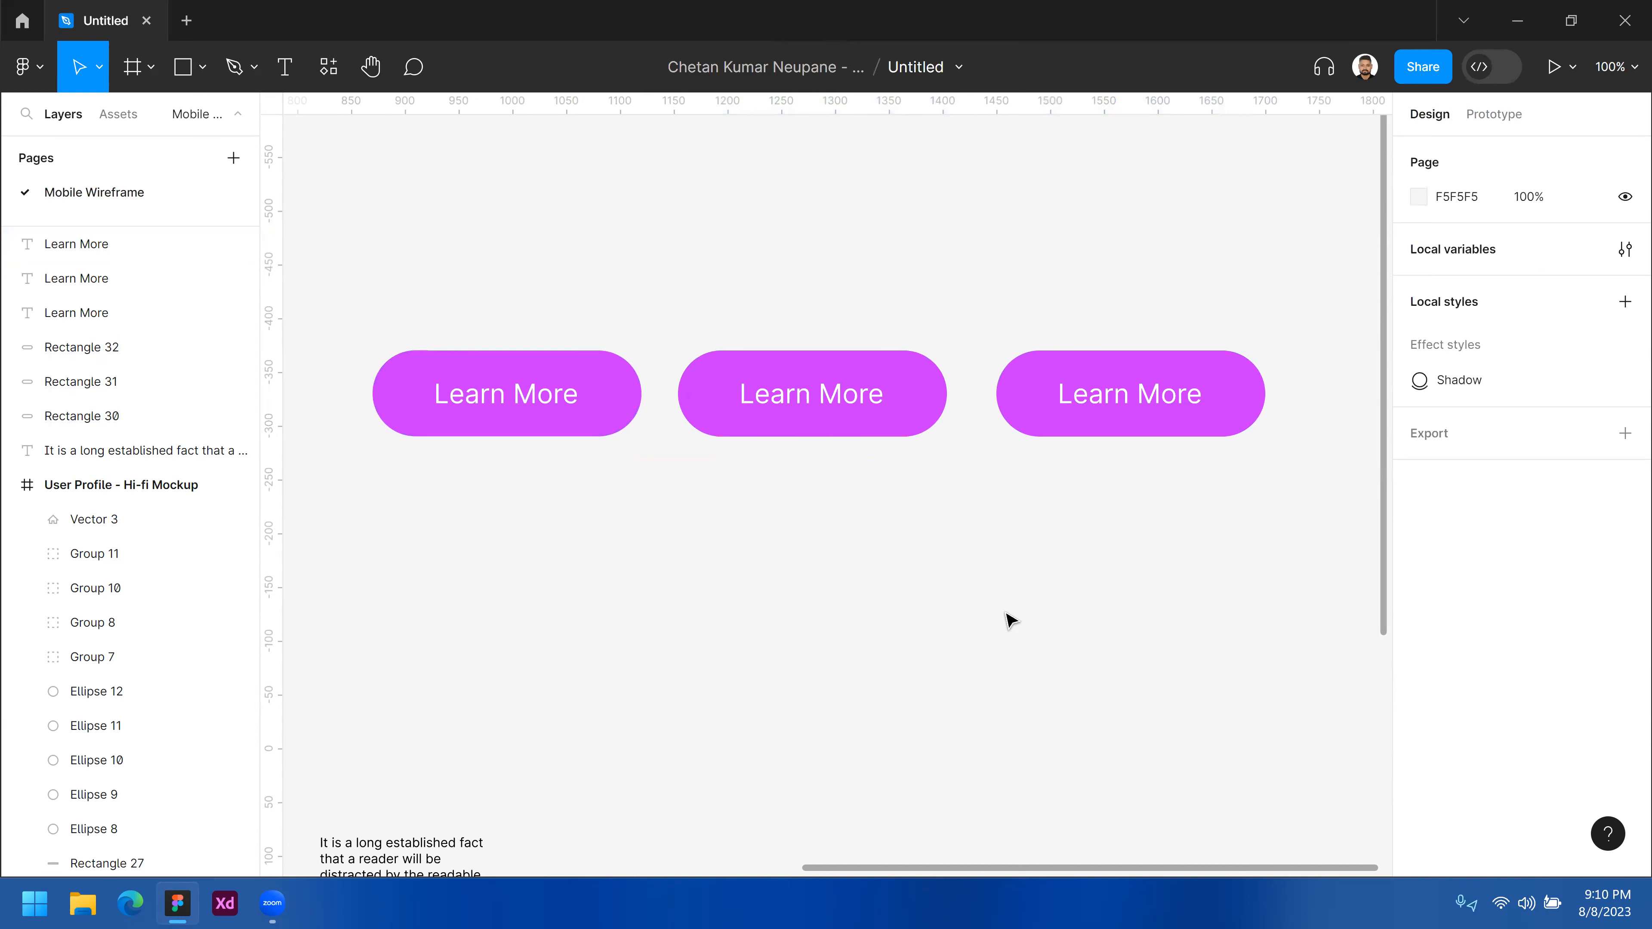
# - Turn the first button's rectangle and label into a component
pyautogui.click(553, 368)
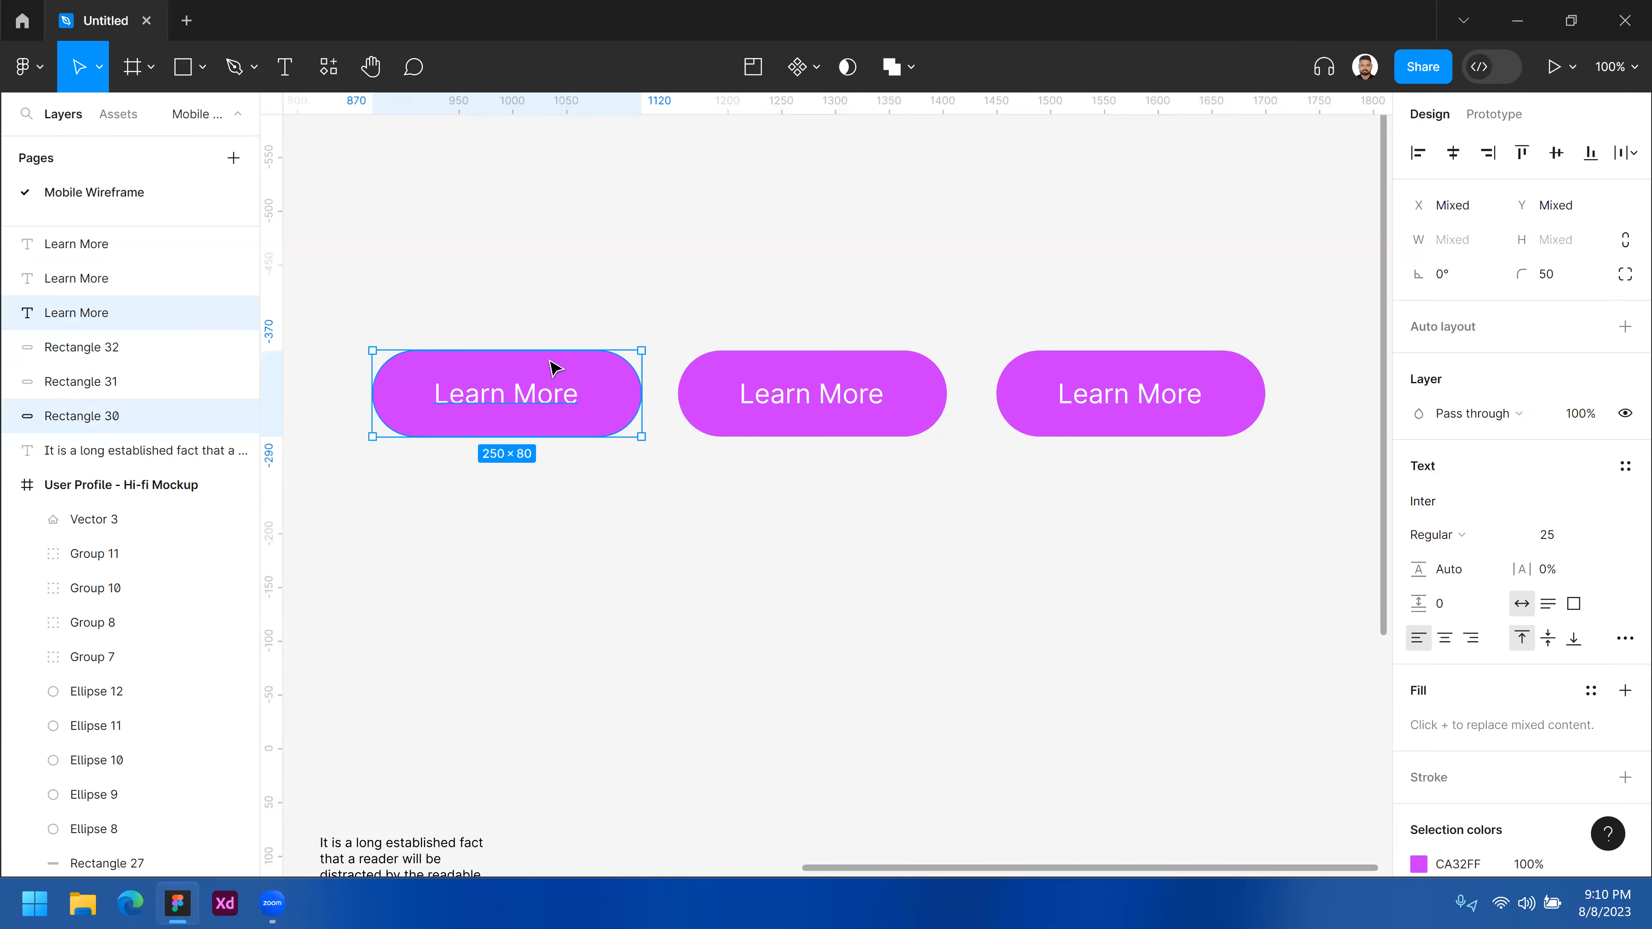
pyautogui.rightClick(572, 367)
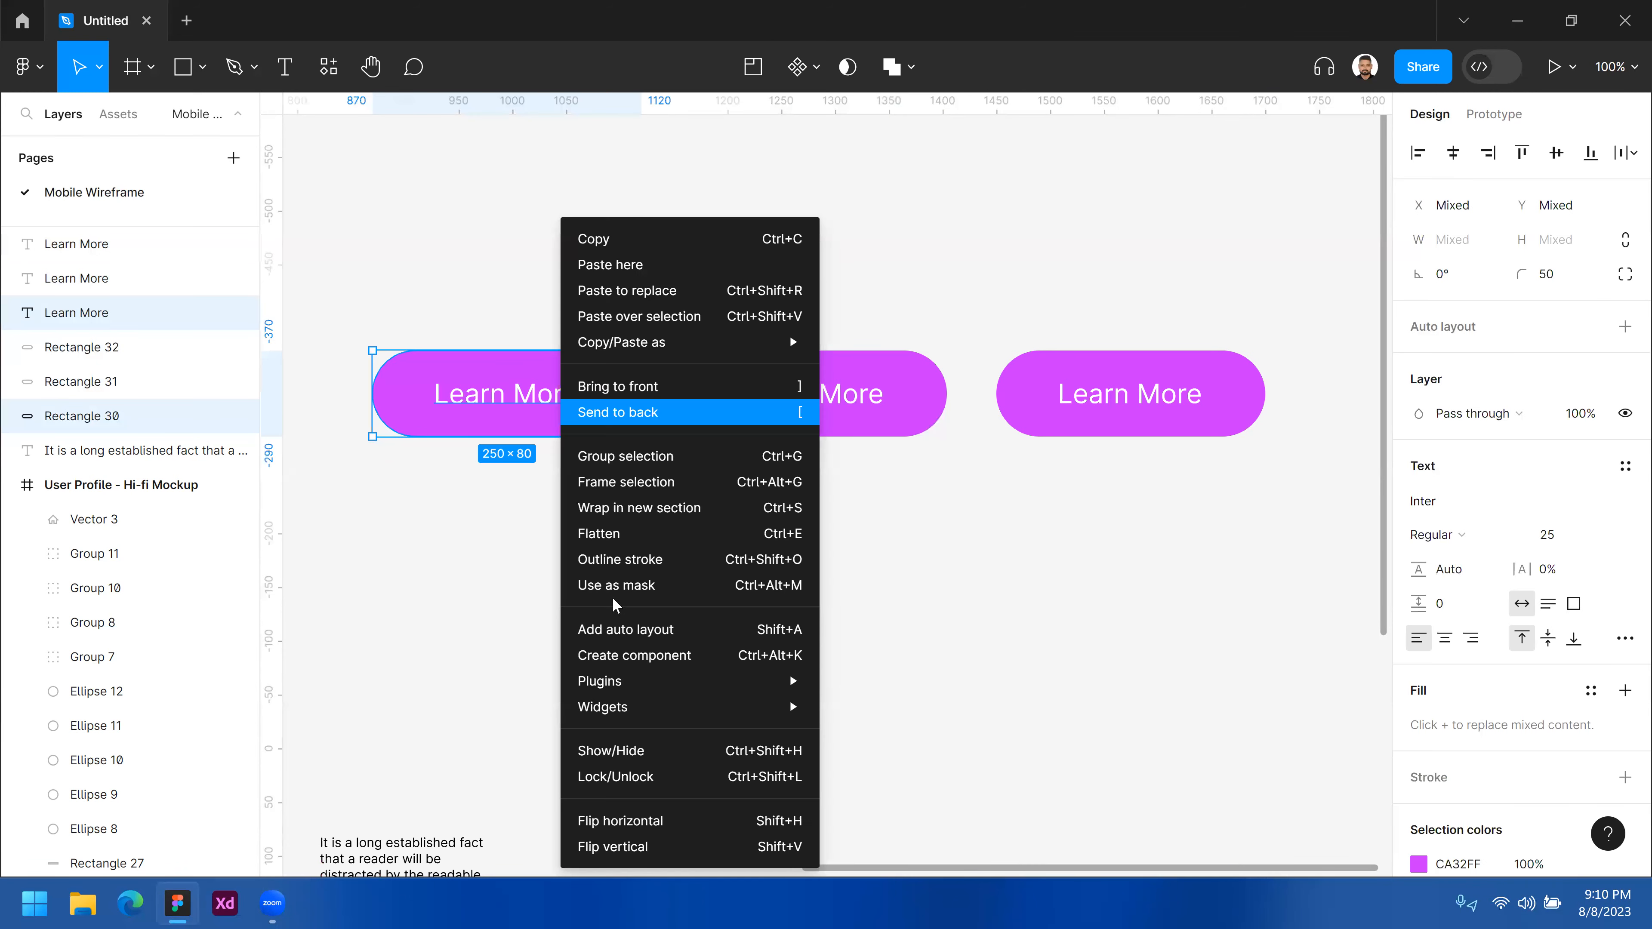
pyautogui.click(628, 657)
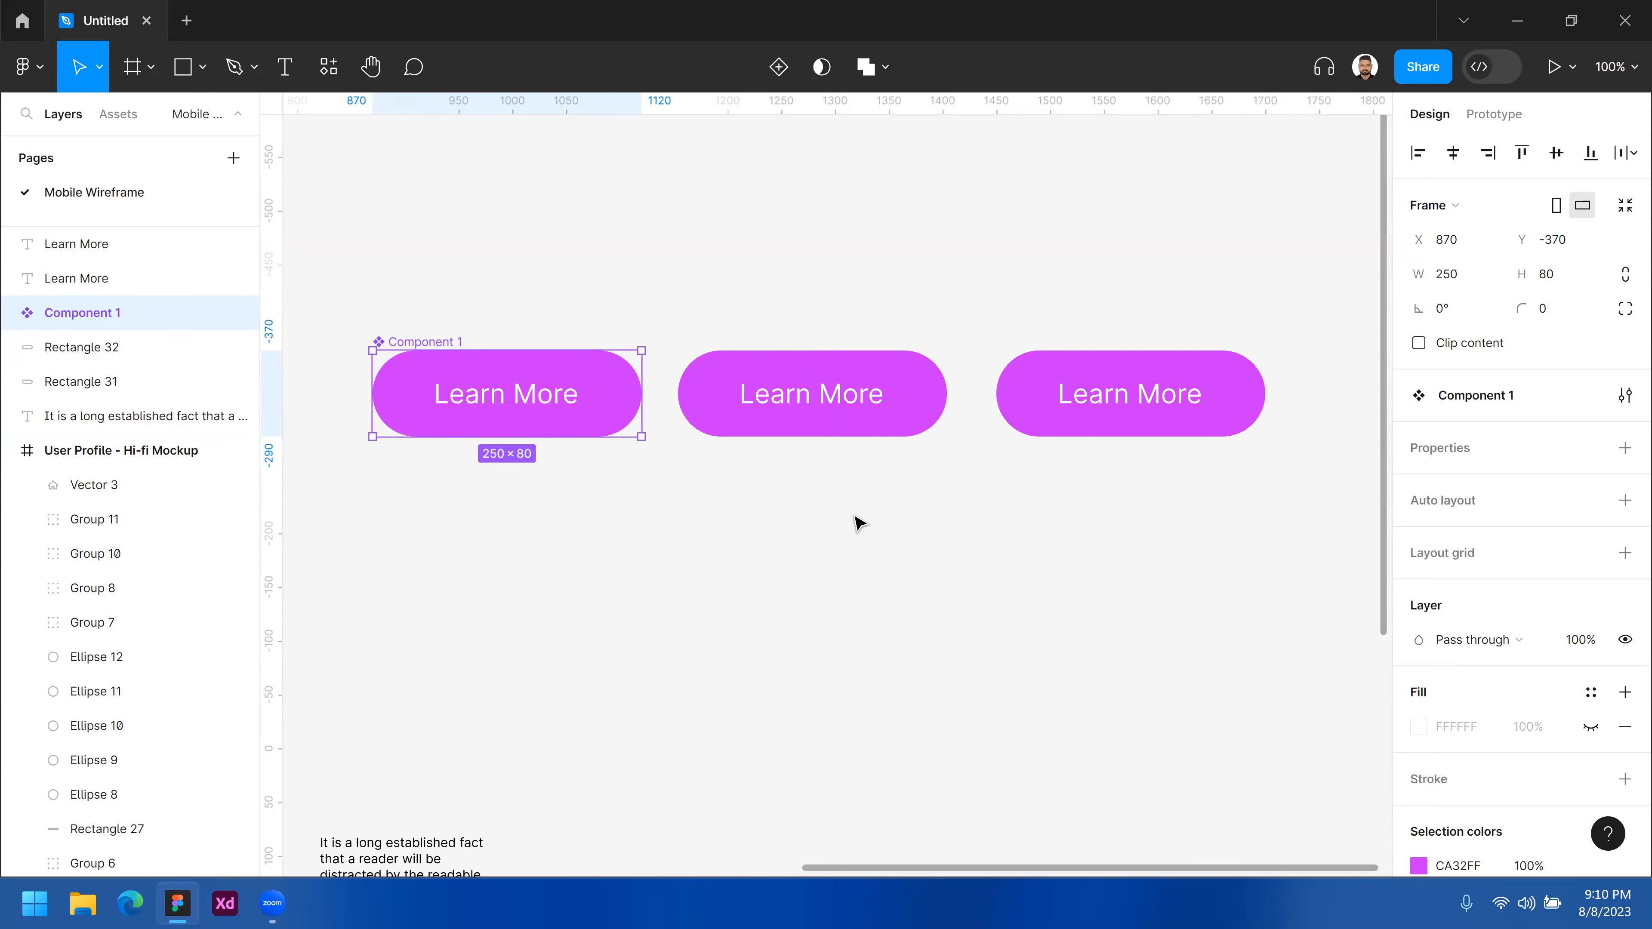
# - Remove the middle button's fill and give its rectangle an inside stroke of 1 in purple CA32FF
pyautogui.click(876, 511)
pyautogui.moveTo(807, 342); pyautogui.dragTo(804, 336)
pyautogui.click(870, 536)
pyautogui.click(914, 387)
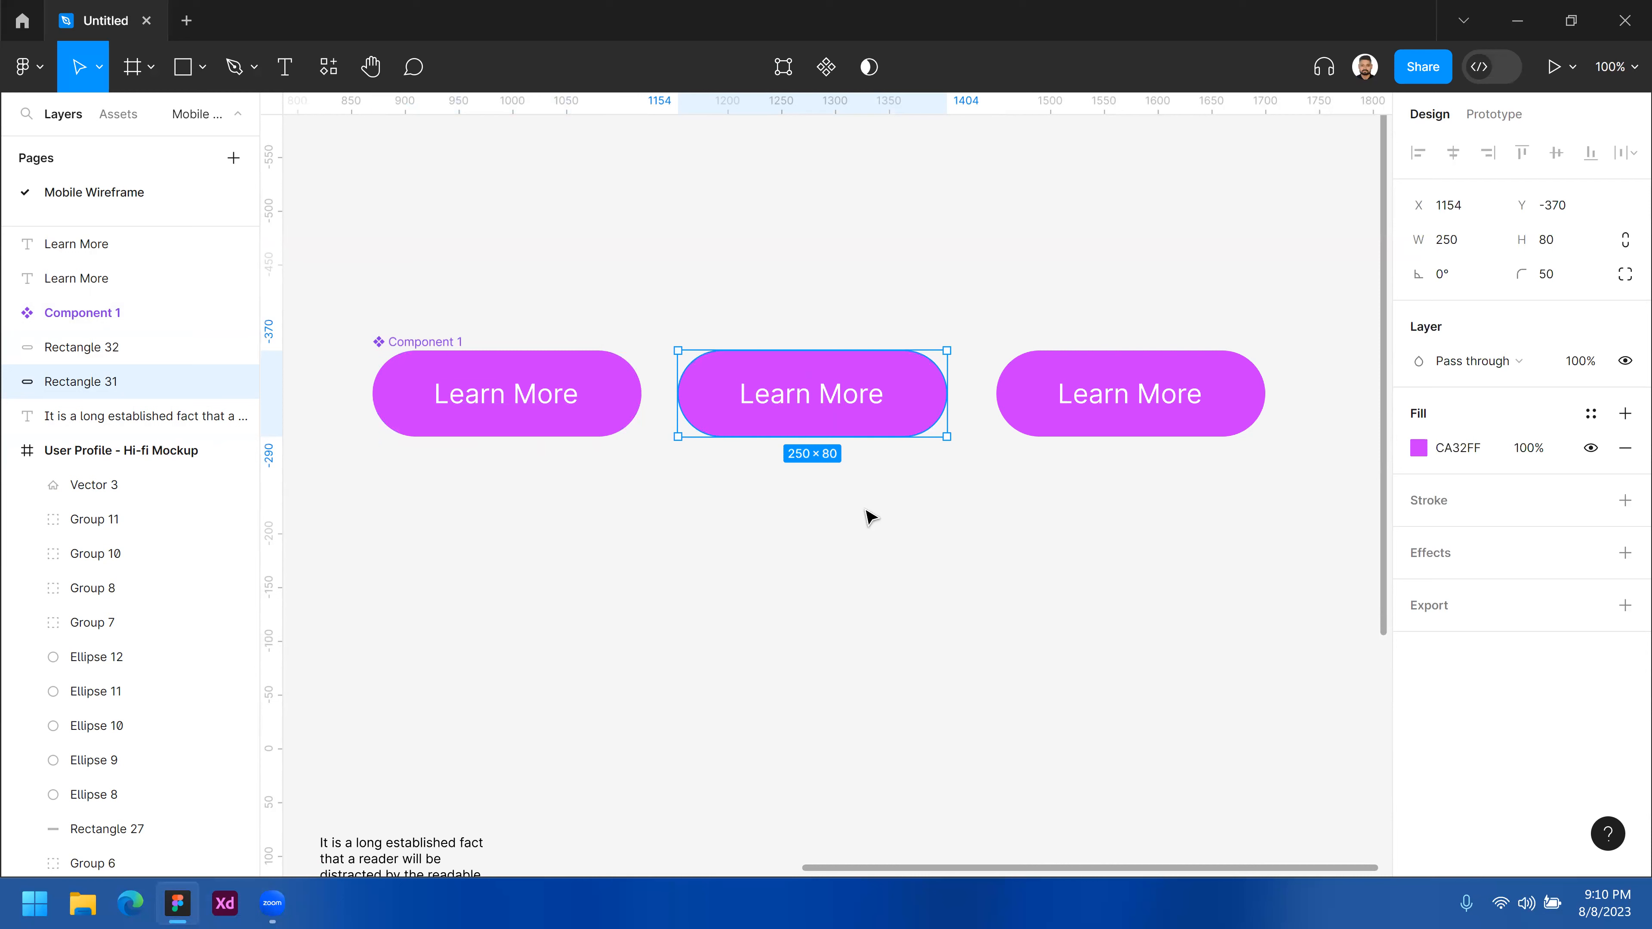
pyautogui.click(865, 404)
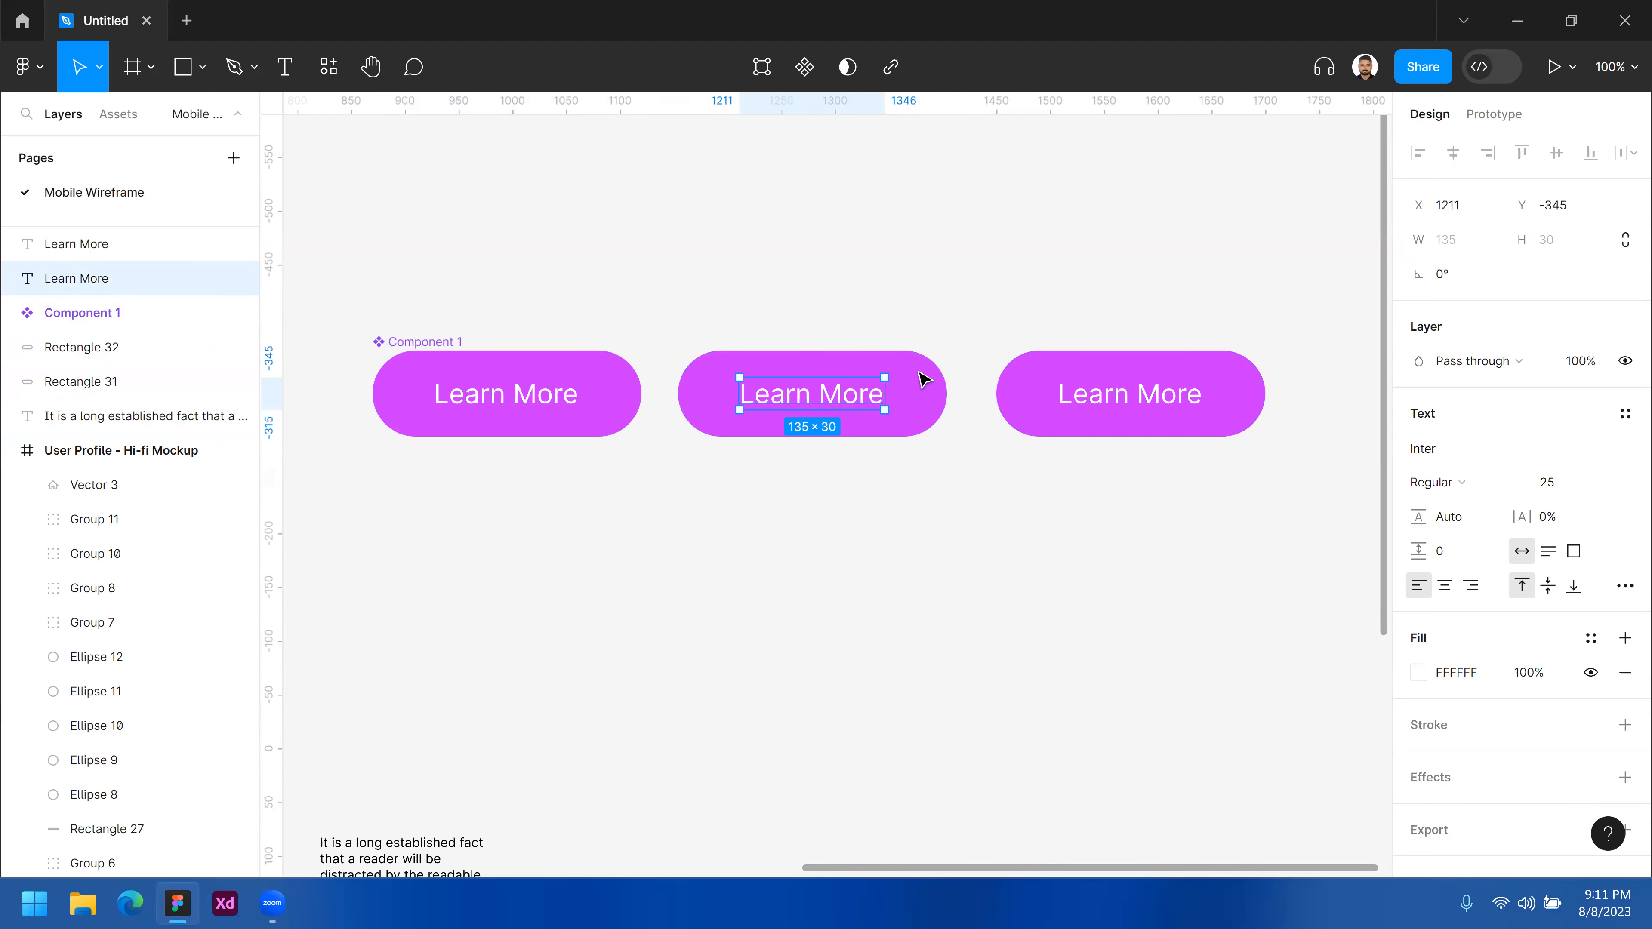
pyautogui.click(924, 380)
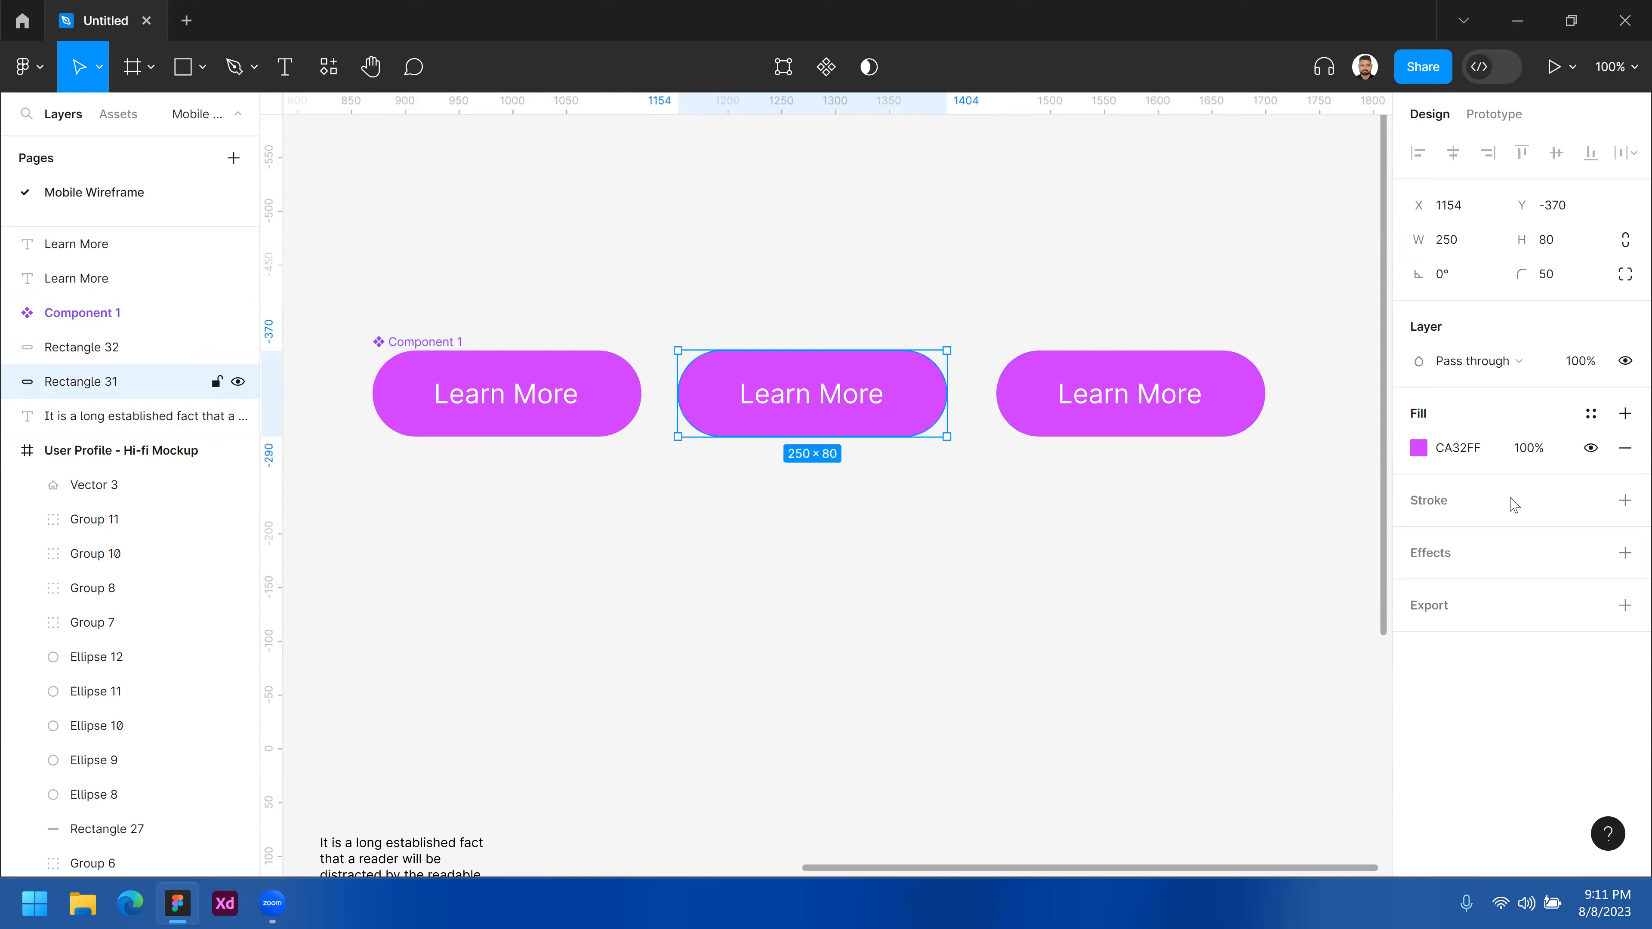
pyautogui.click(1625, 451)
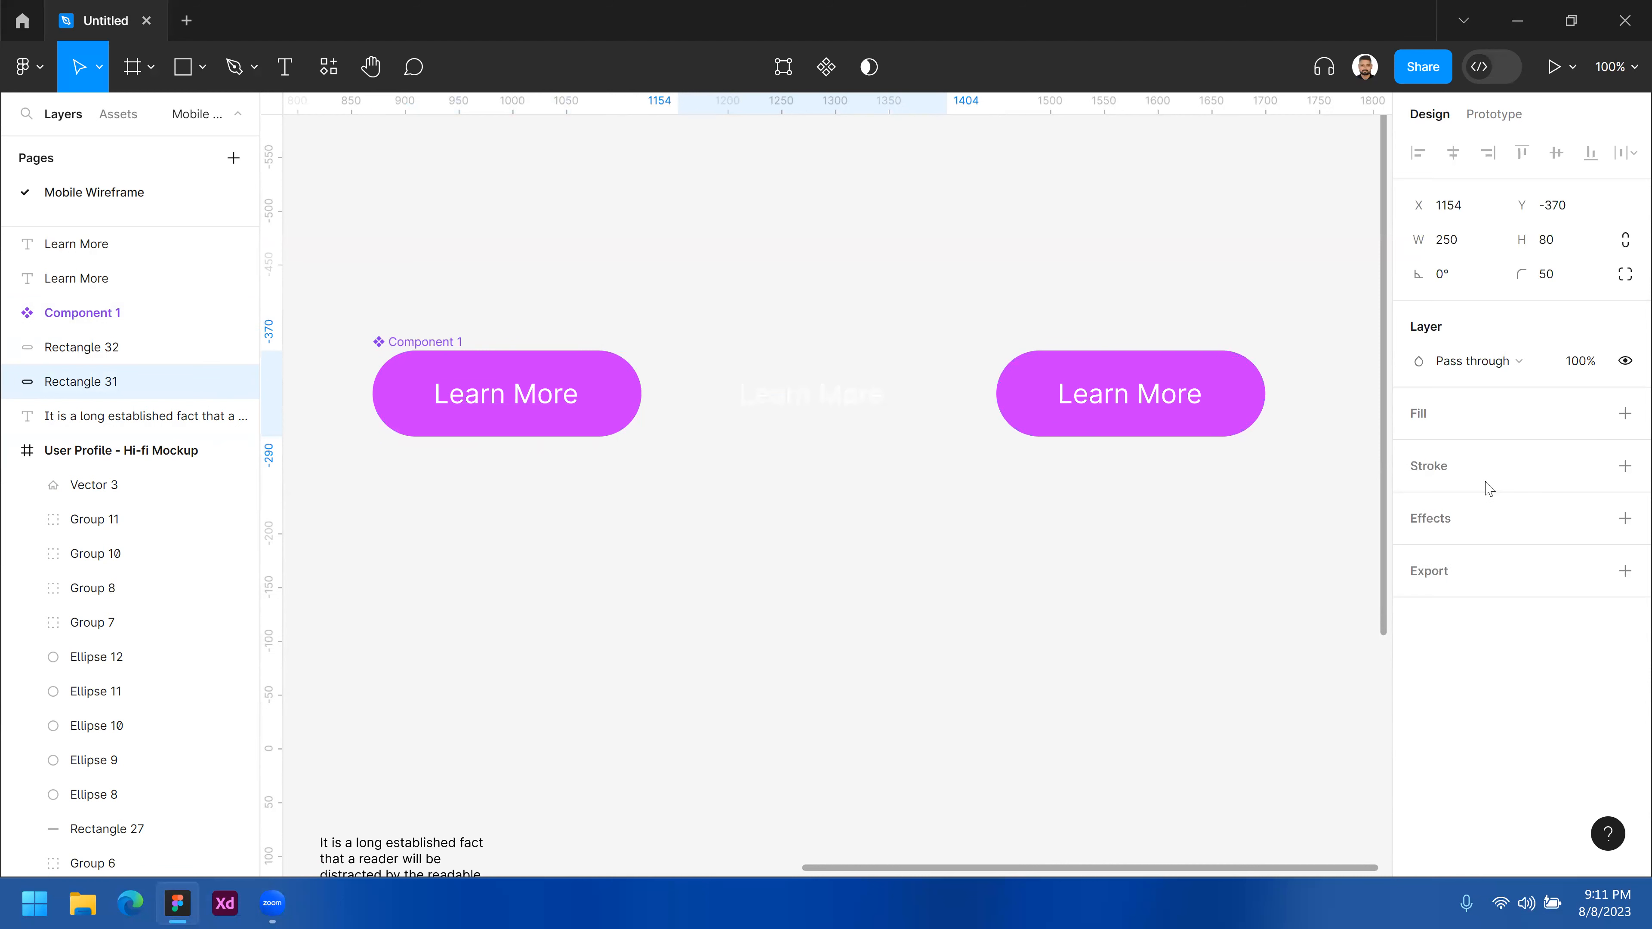
pyautogui.click(1626, 466)
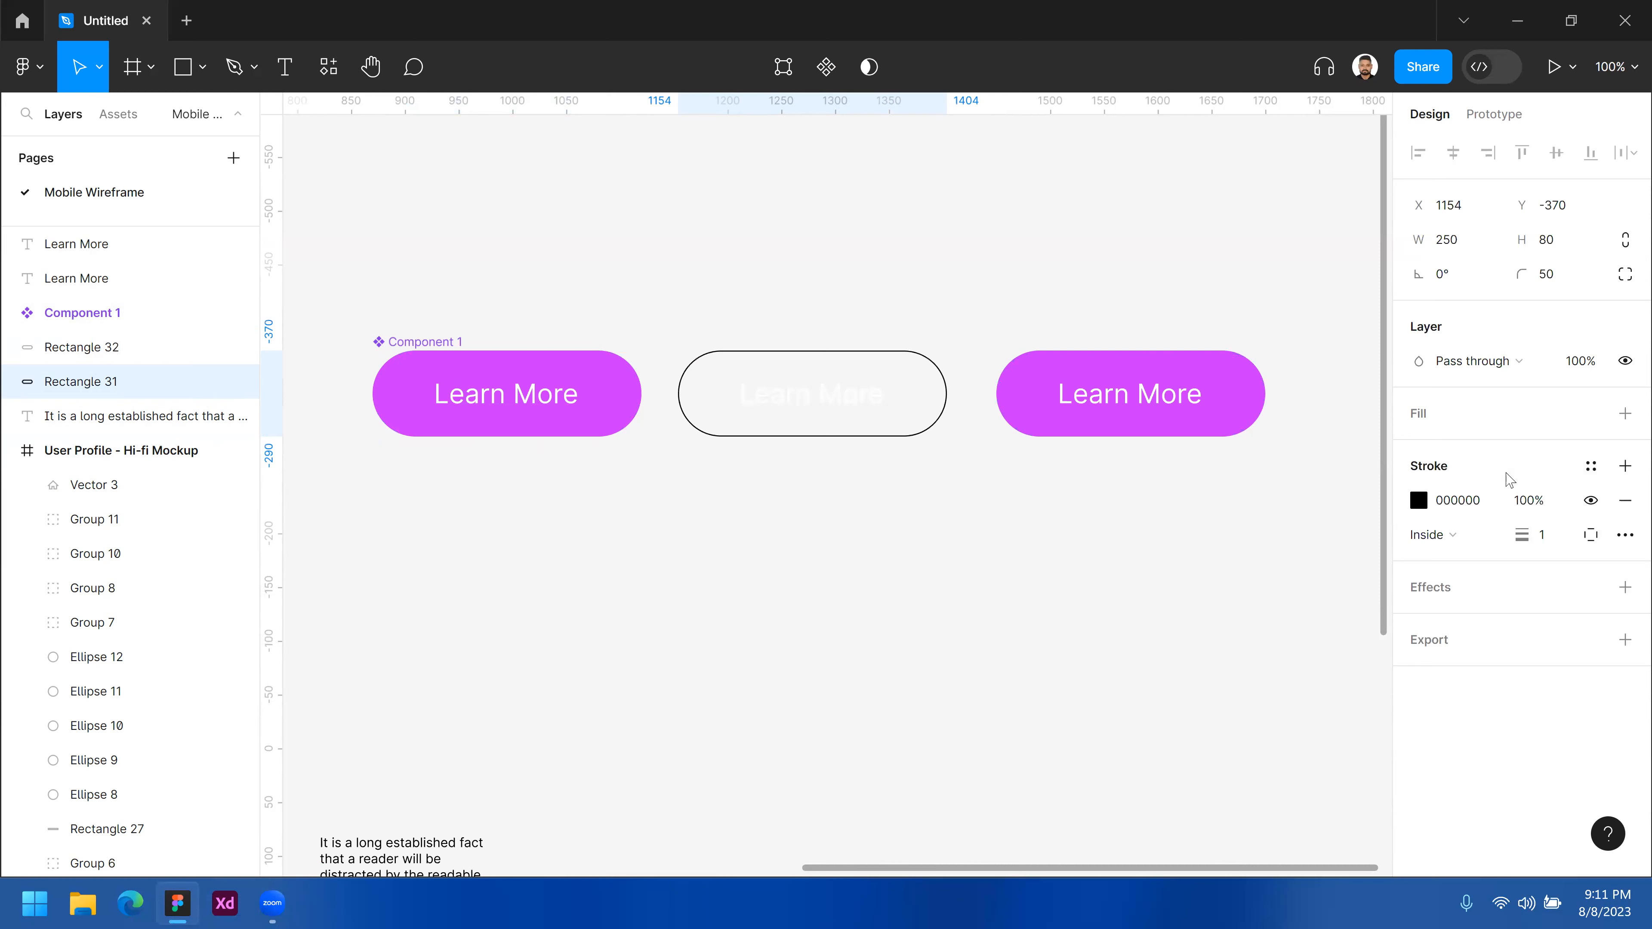
pyautogui.click(1418, 500)
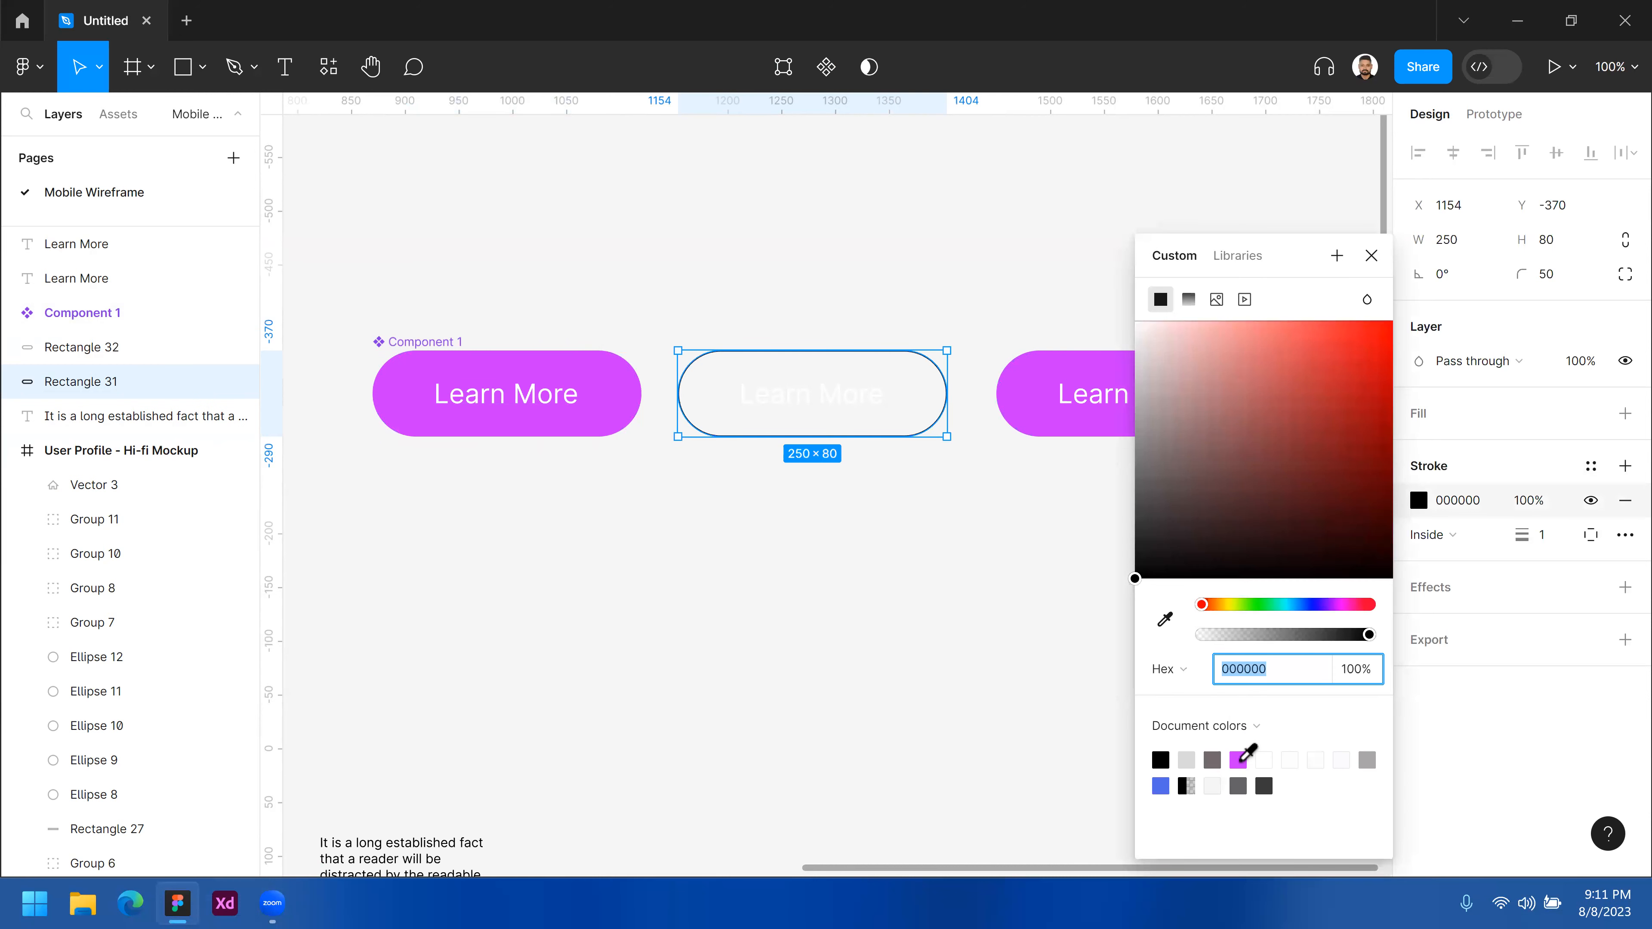
pyautogui.click(1238, 759)
# - Change the middle button's "Learn More" label fill to the purple document color CA32FF
pyautogui.click(836, 413)
pyautogui.click(888, 405)
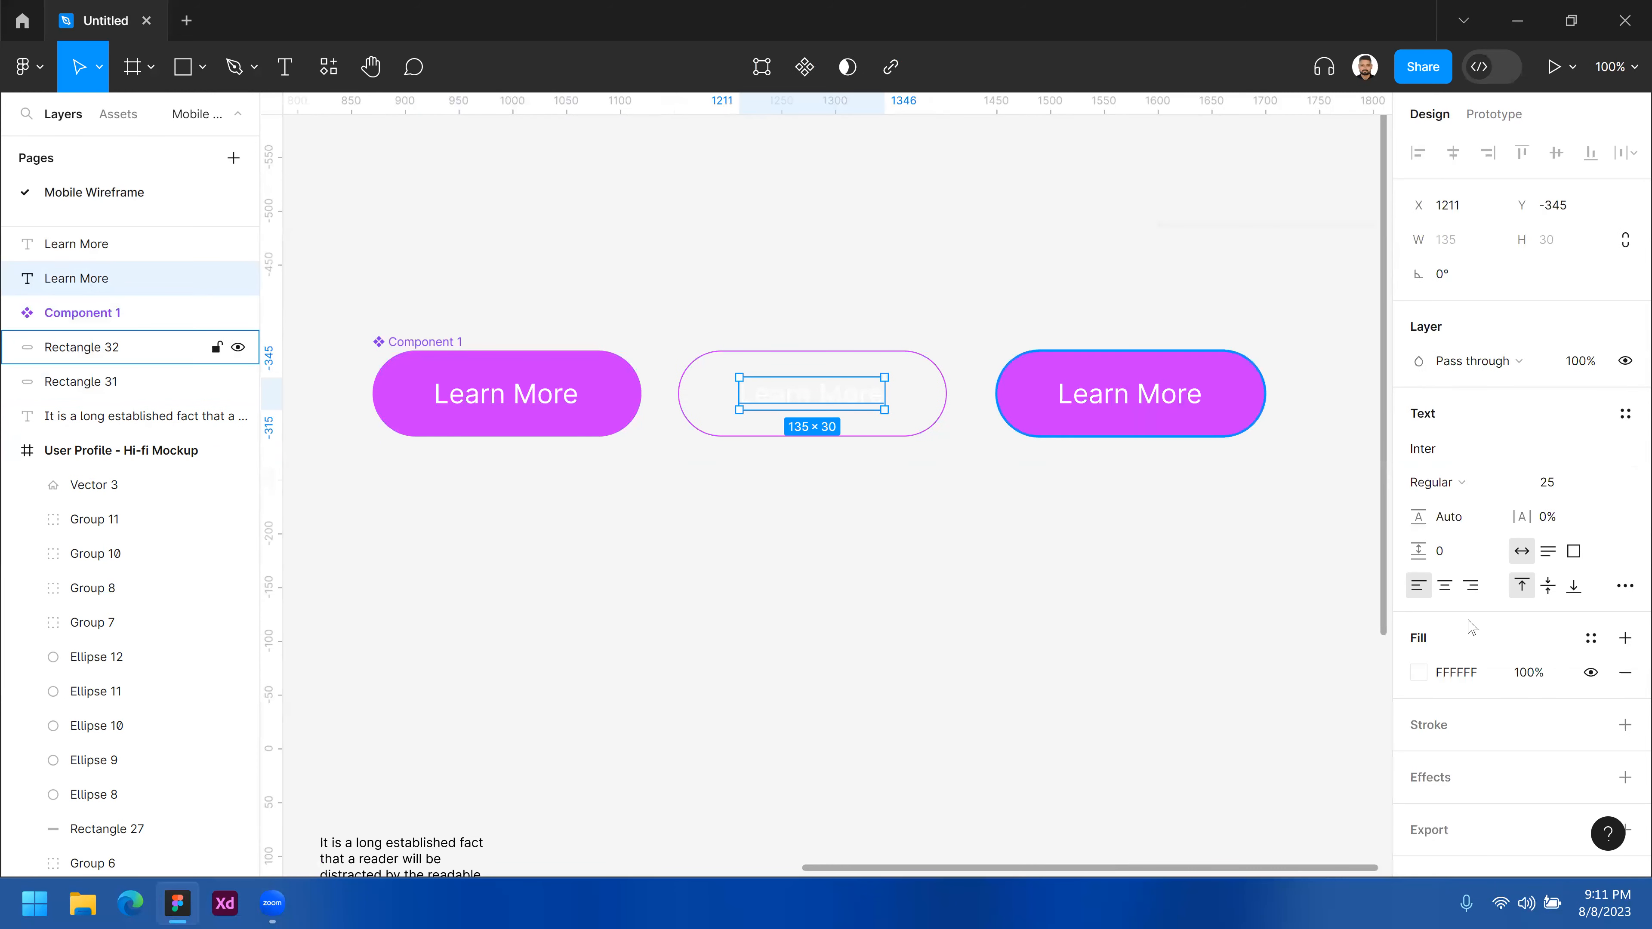
pyautogui.click(1418, 673)
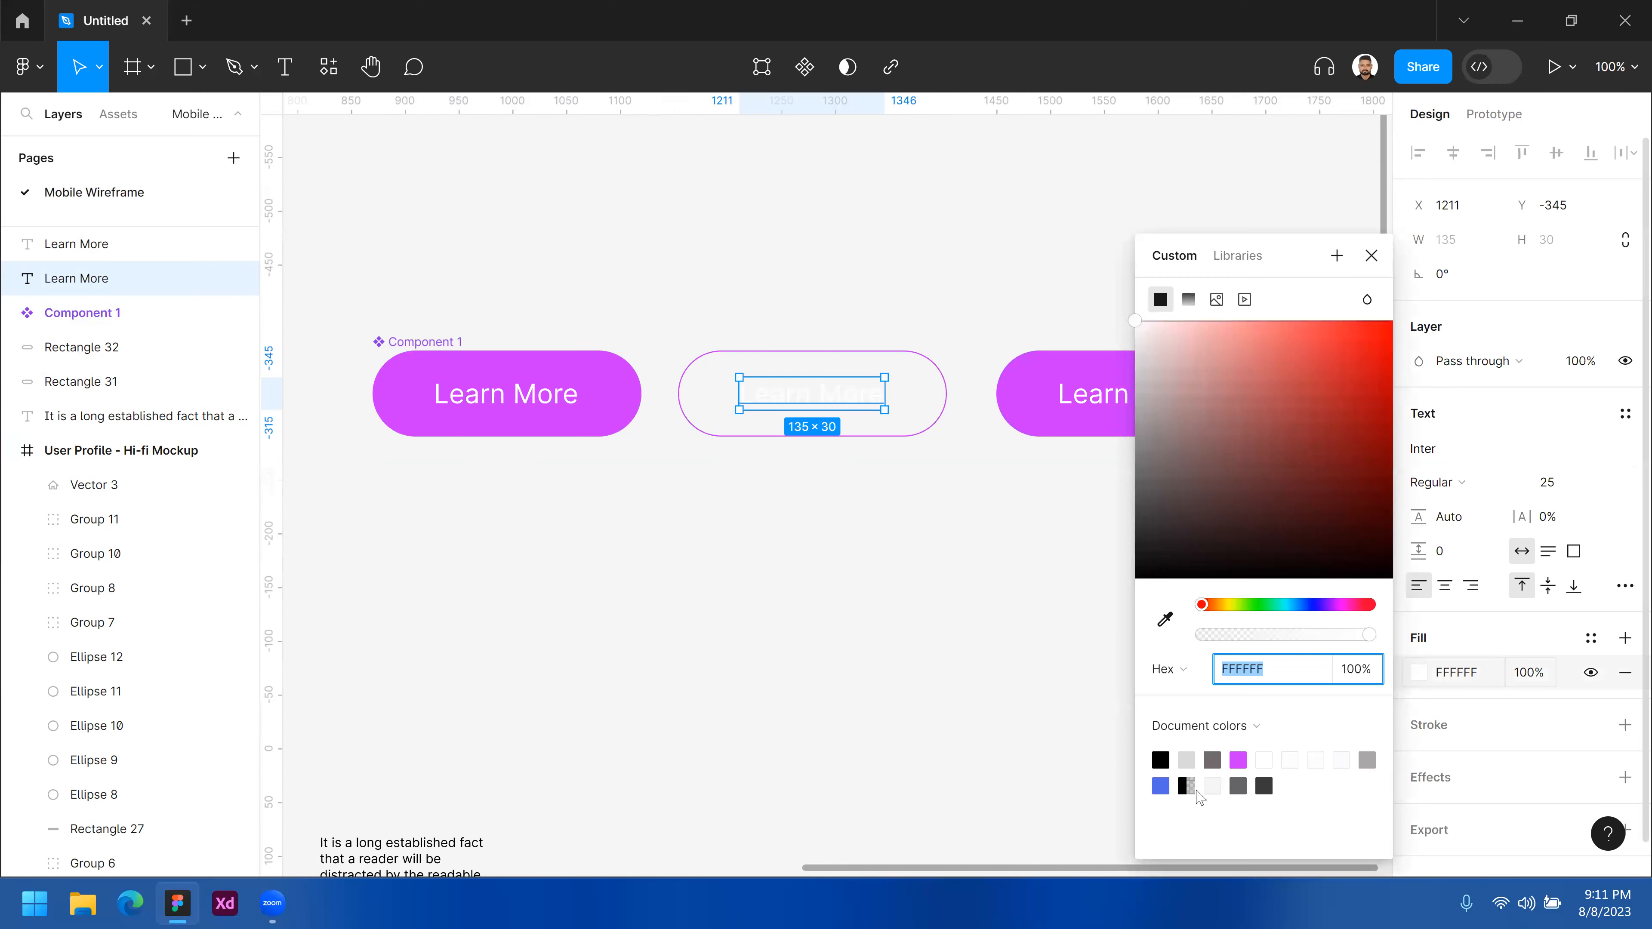
pyautogui.click(1237, 759)
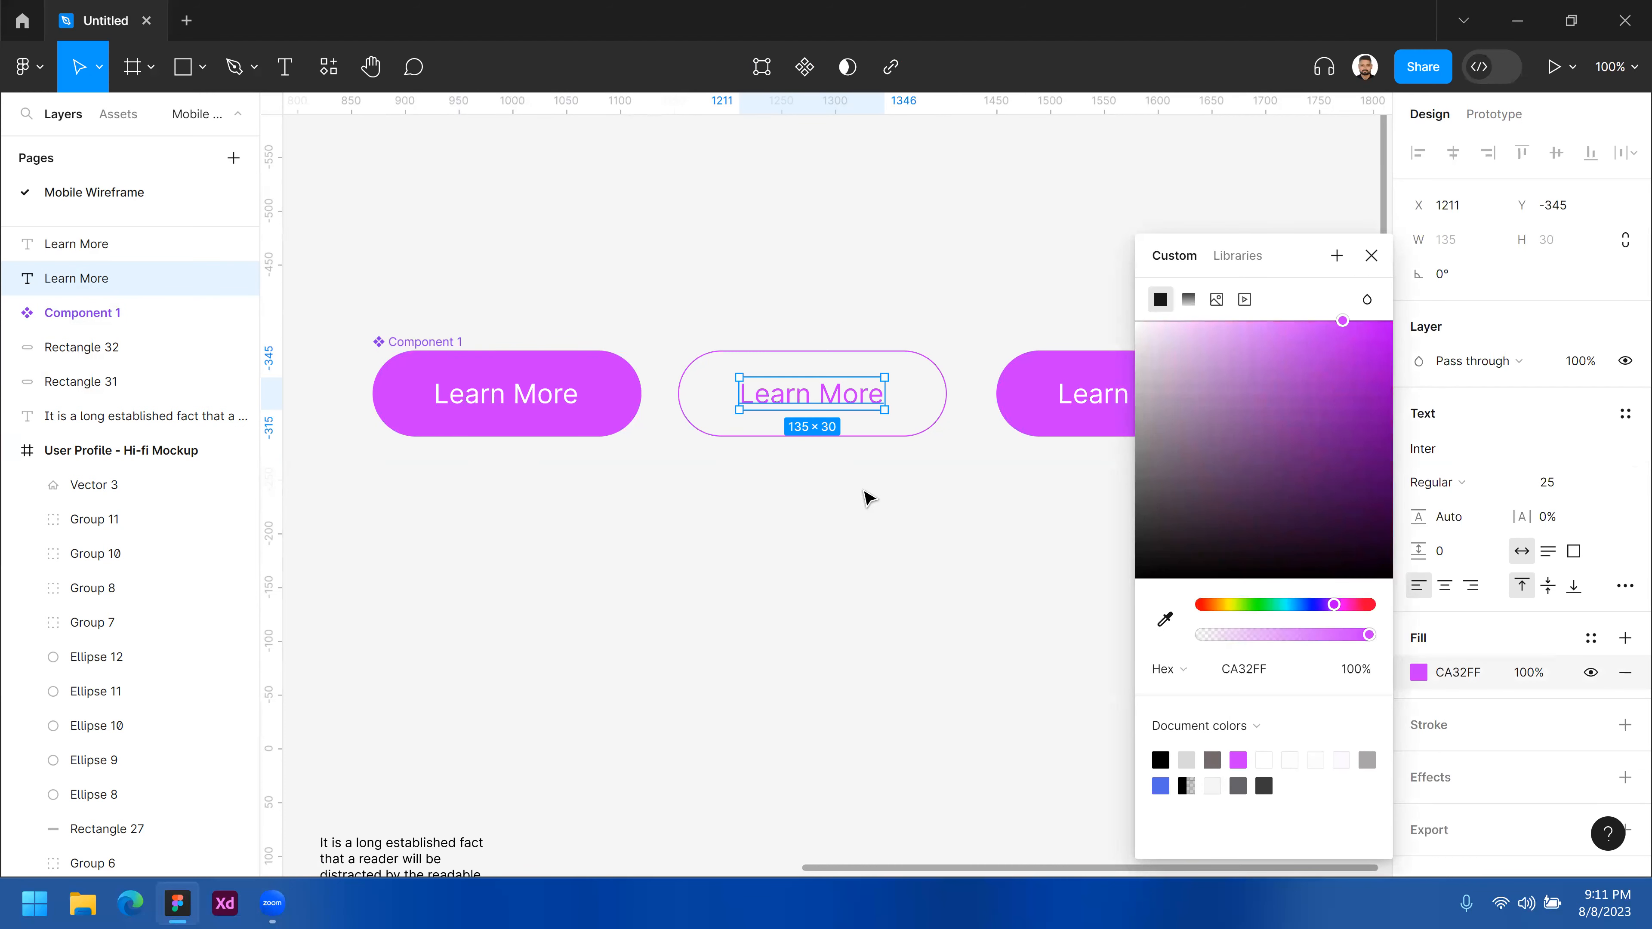
pyautogui.click(846, 468)
# - Examine the main component options available for the first button
pyautogui.click(815, 350)
pyautogui.keyDown('shift'); pyautogui.click(827, 397); pyautogui.keyUp('shift')
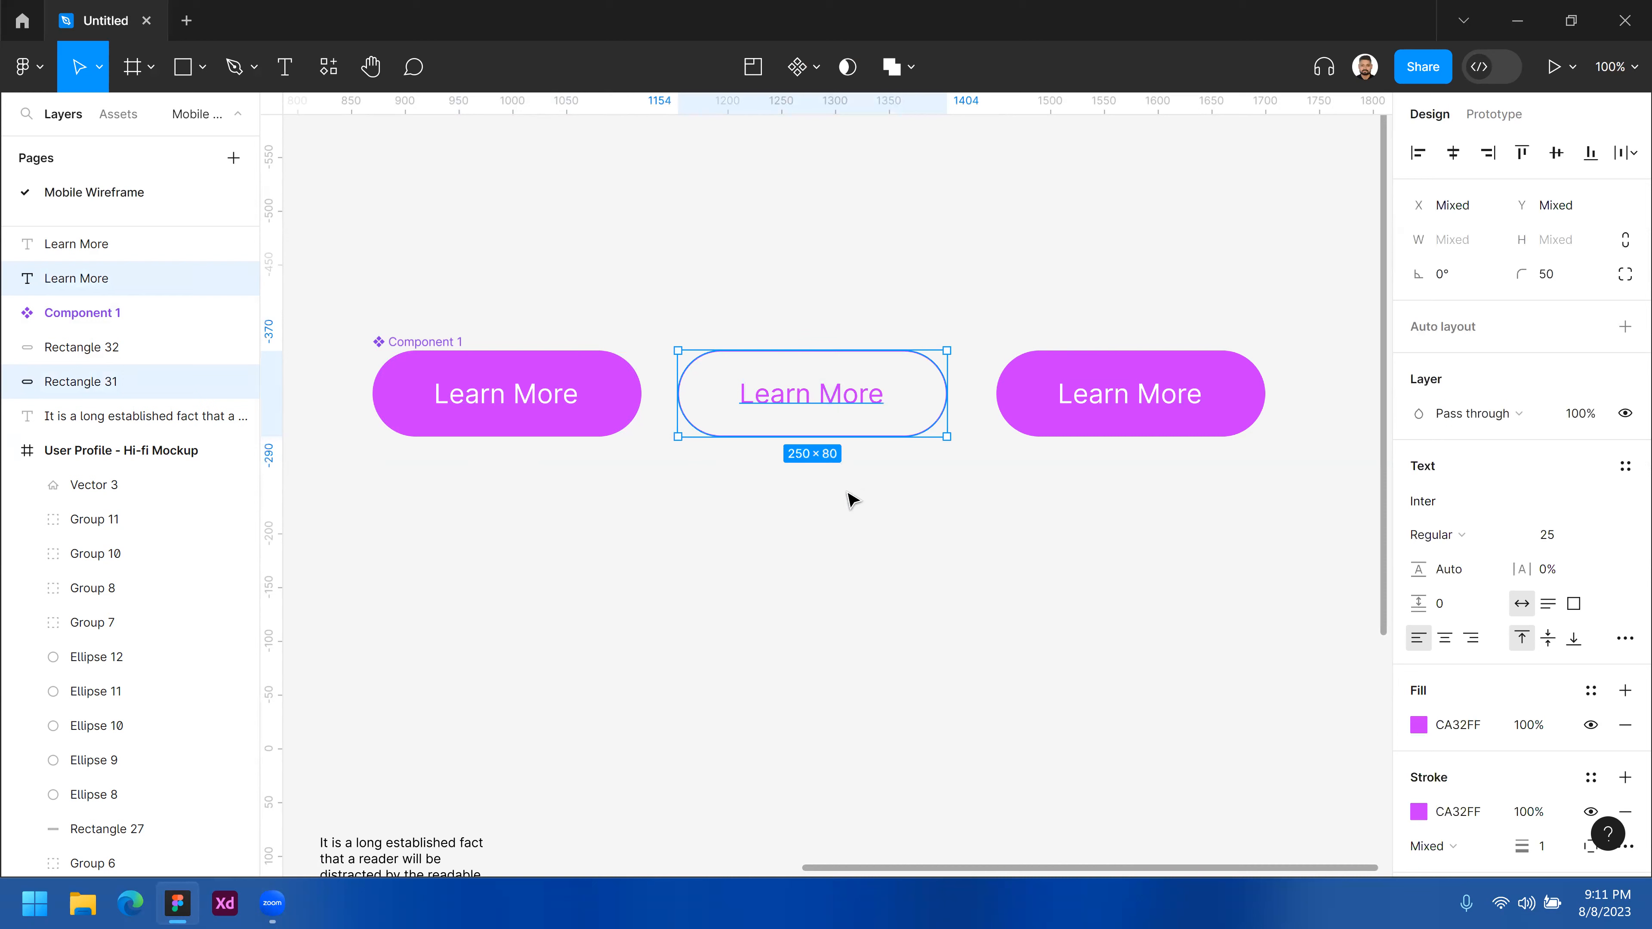
pyautogui.click(595, 390)
pyautogui.rightClick(595, 388)
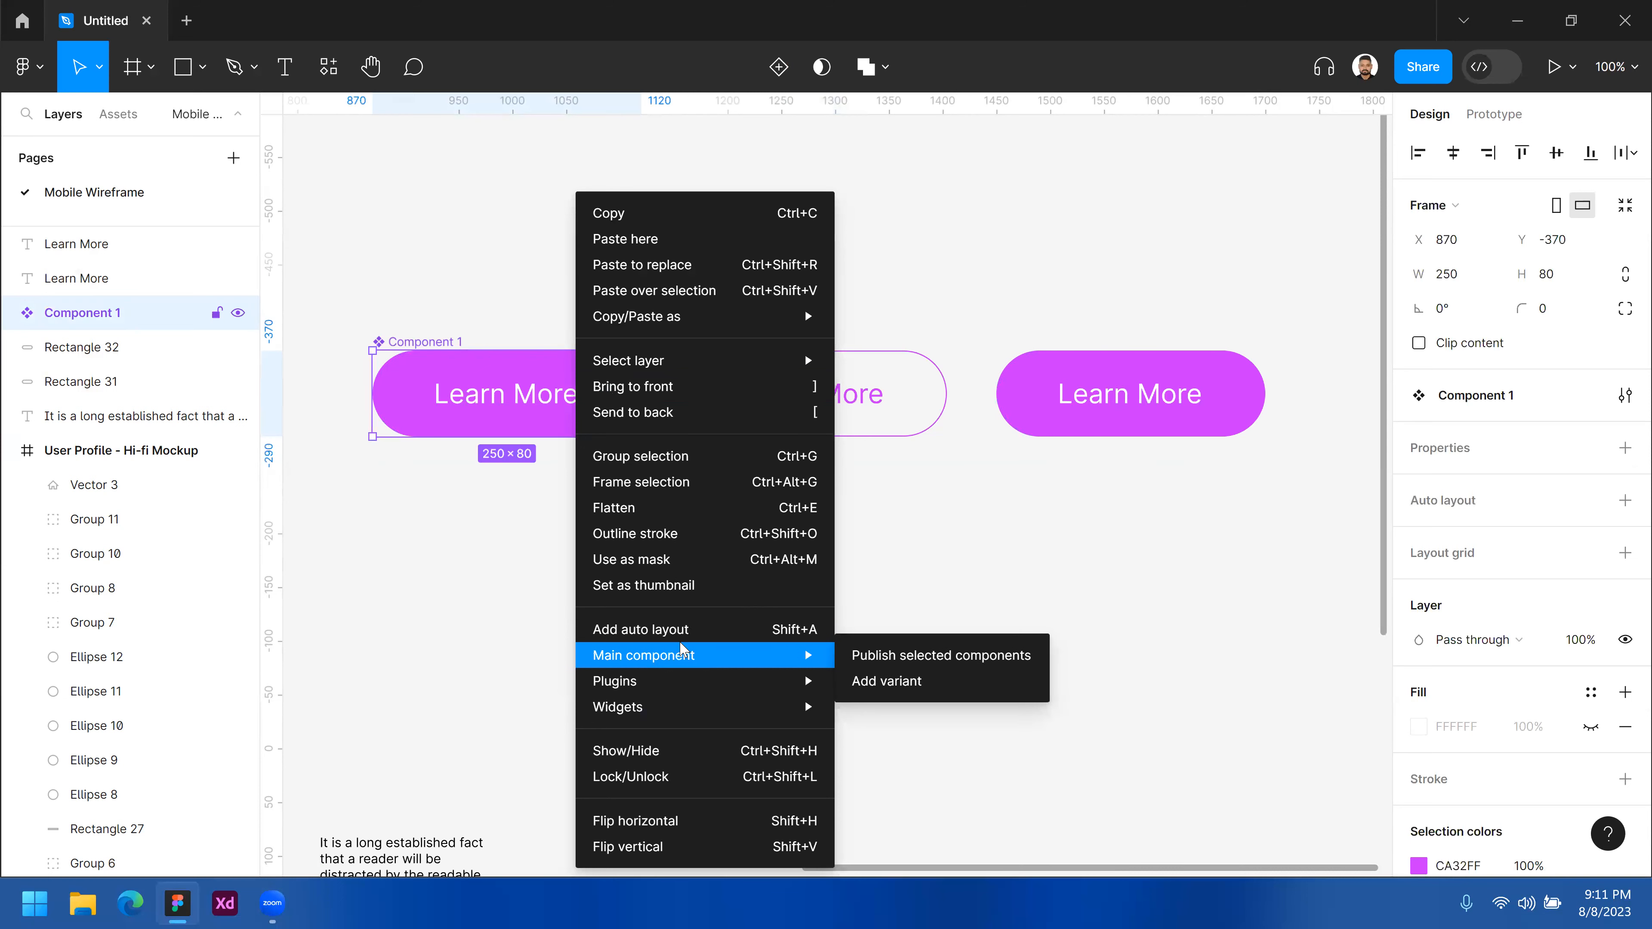
pyautogui.moveTo(524, 513); pyautogui.dragTo(487, 333)
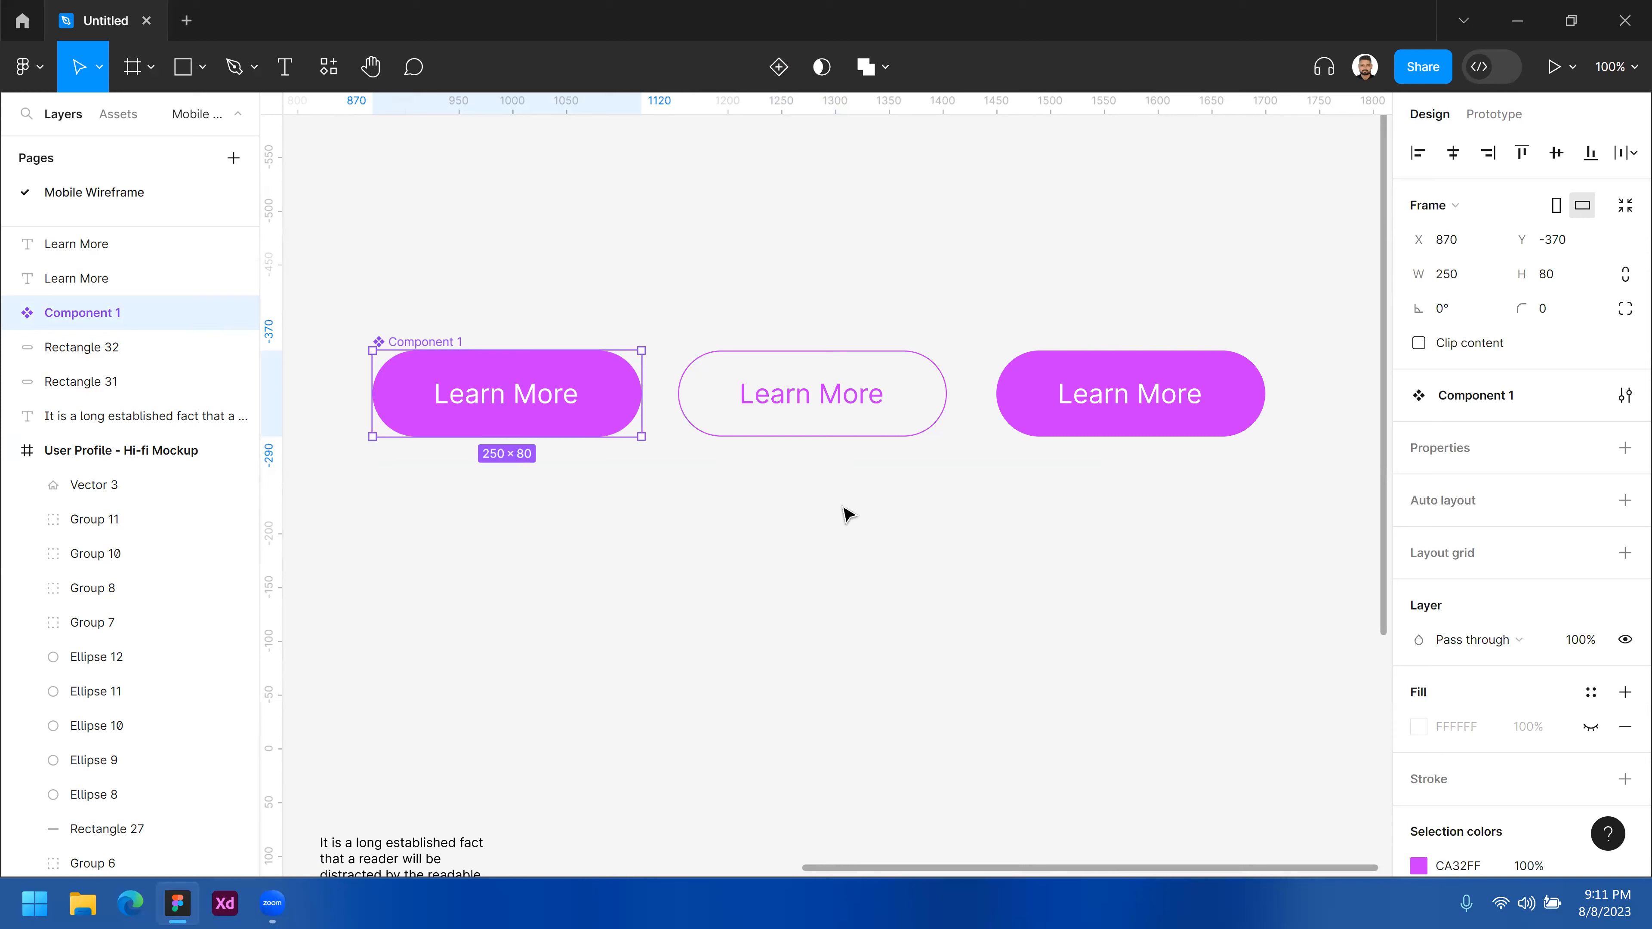
# - Turn the outlined middle button's rectangle and label into a component
pyautogui.click(859, 475)
pyautogui.moveTo(863, 474); pyautogui.dragTo(777, 309)
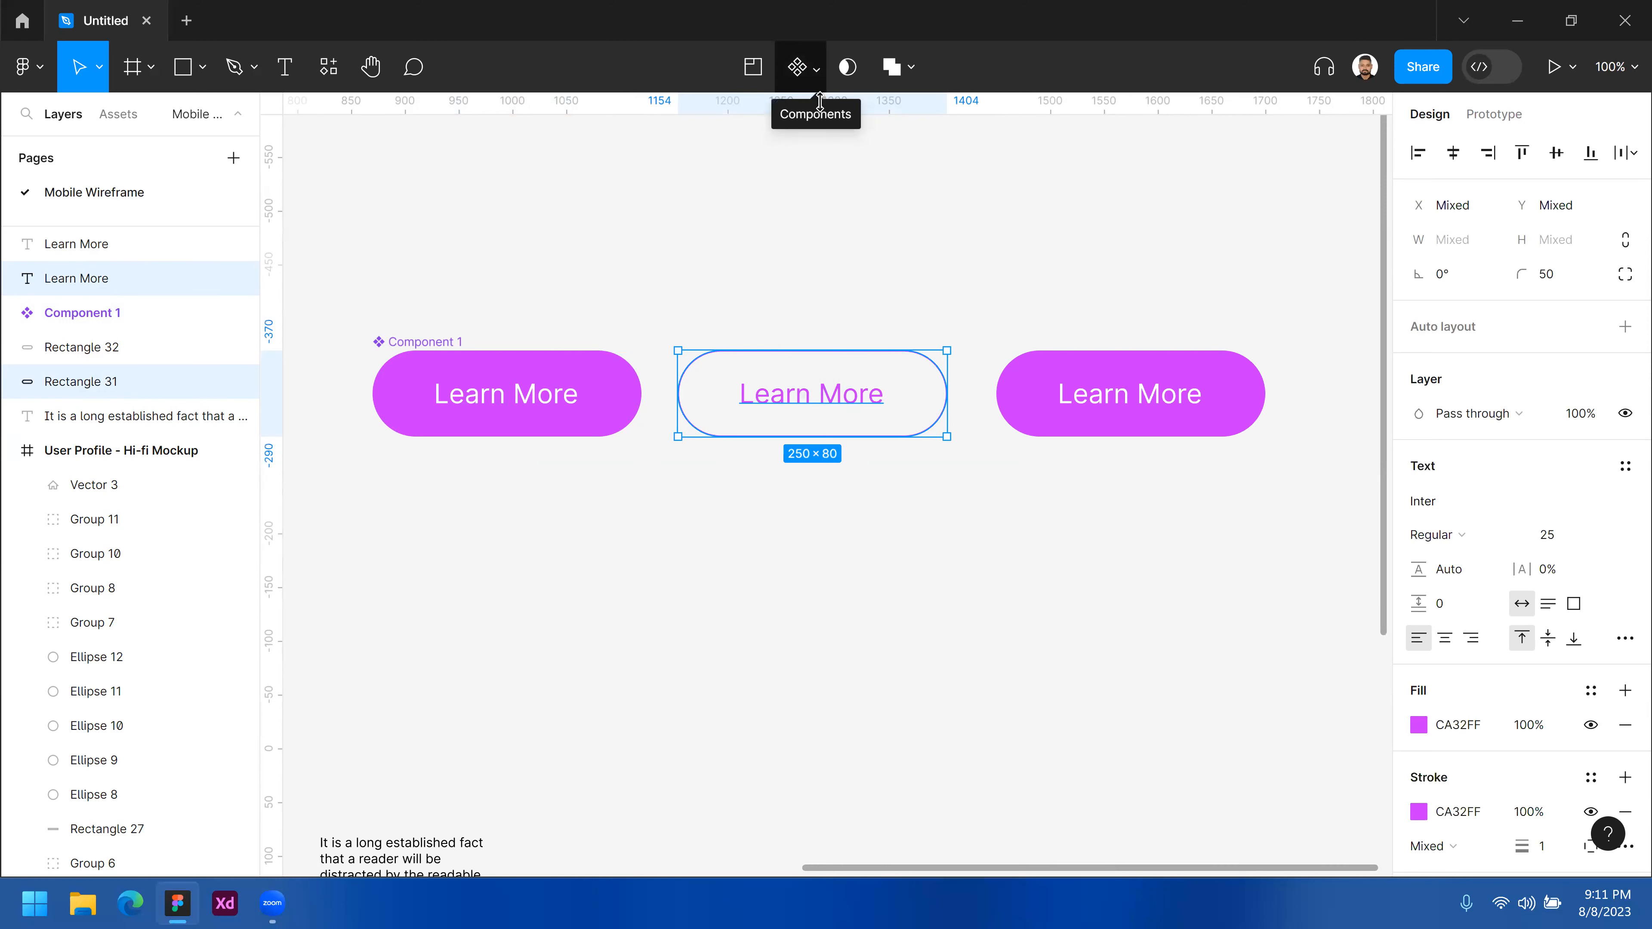
pyautogui.click(864, 479)
pyautogui.moveTo(861, 471); pyautogui.dragTo(776, 307)
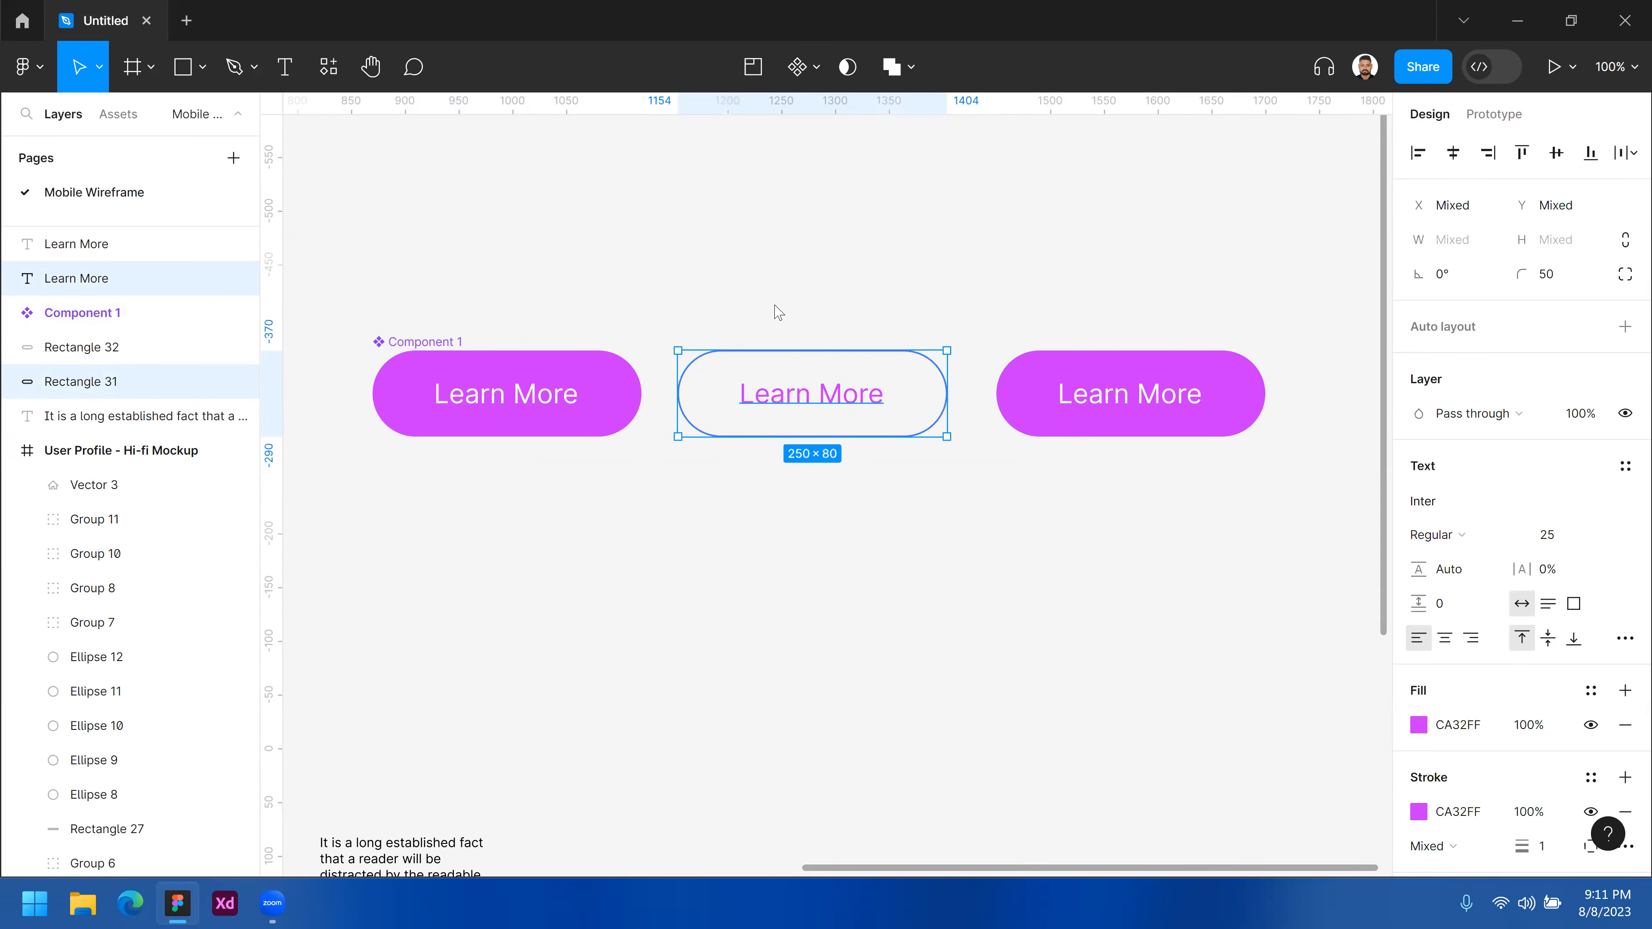
pyautogui.hotkey('ctrl', 'shift', 'k')
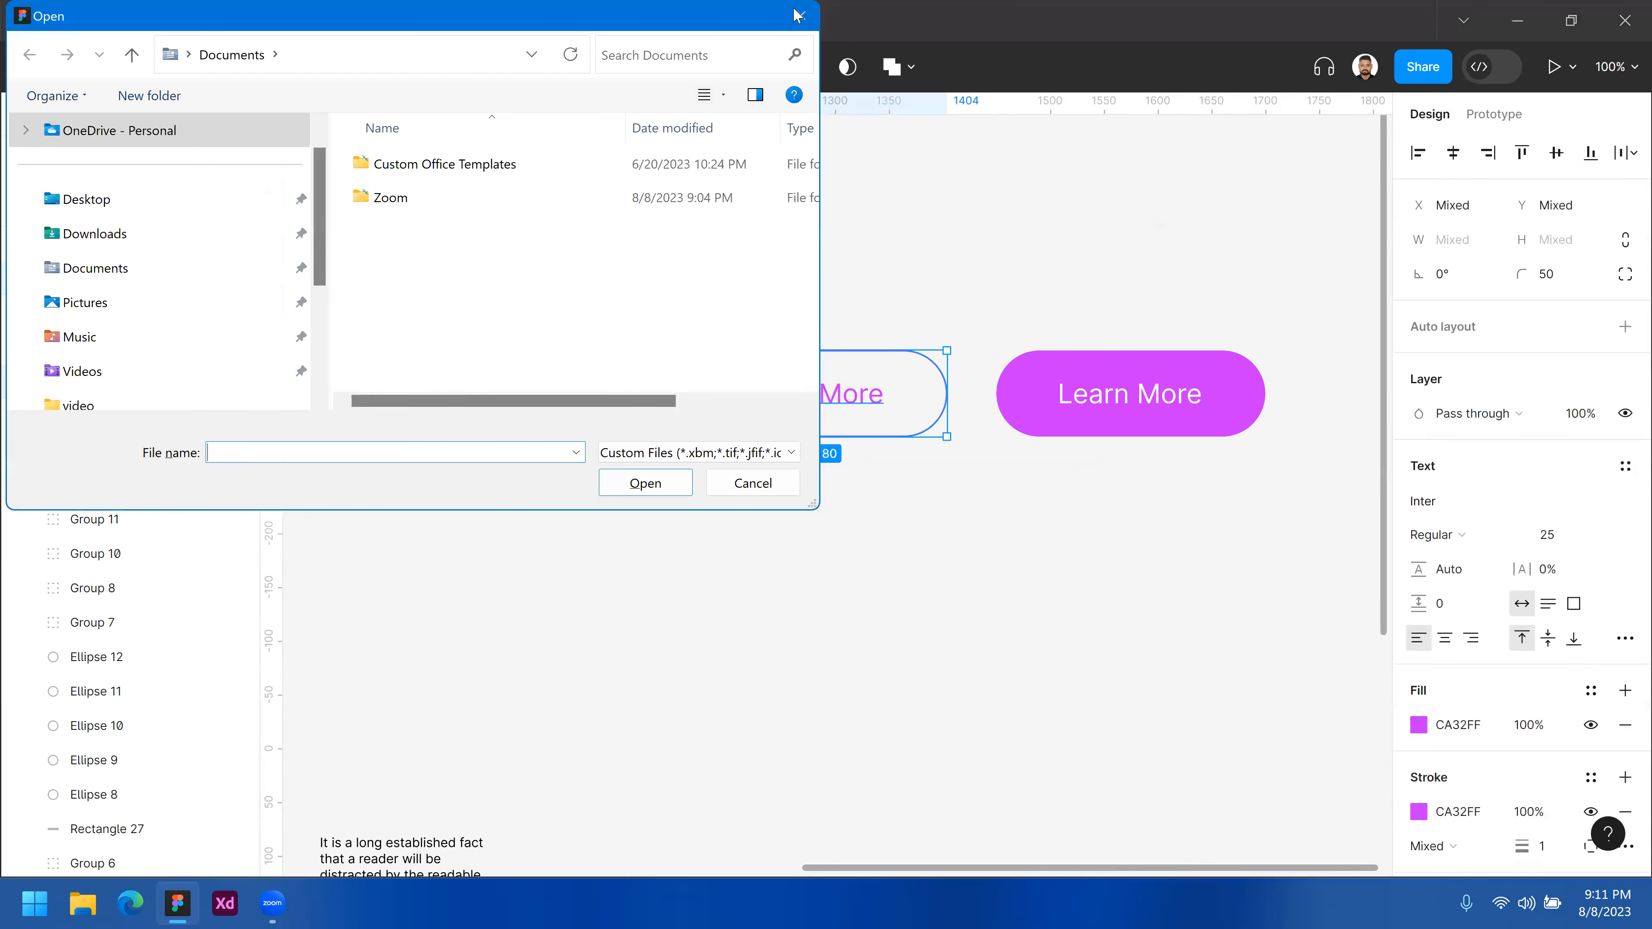
pyautogui.click(797, 14)
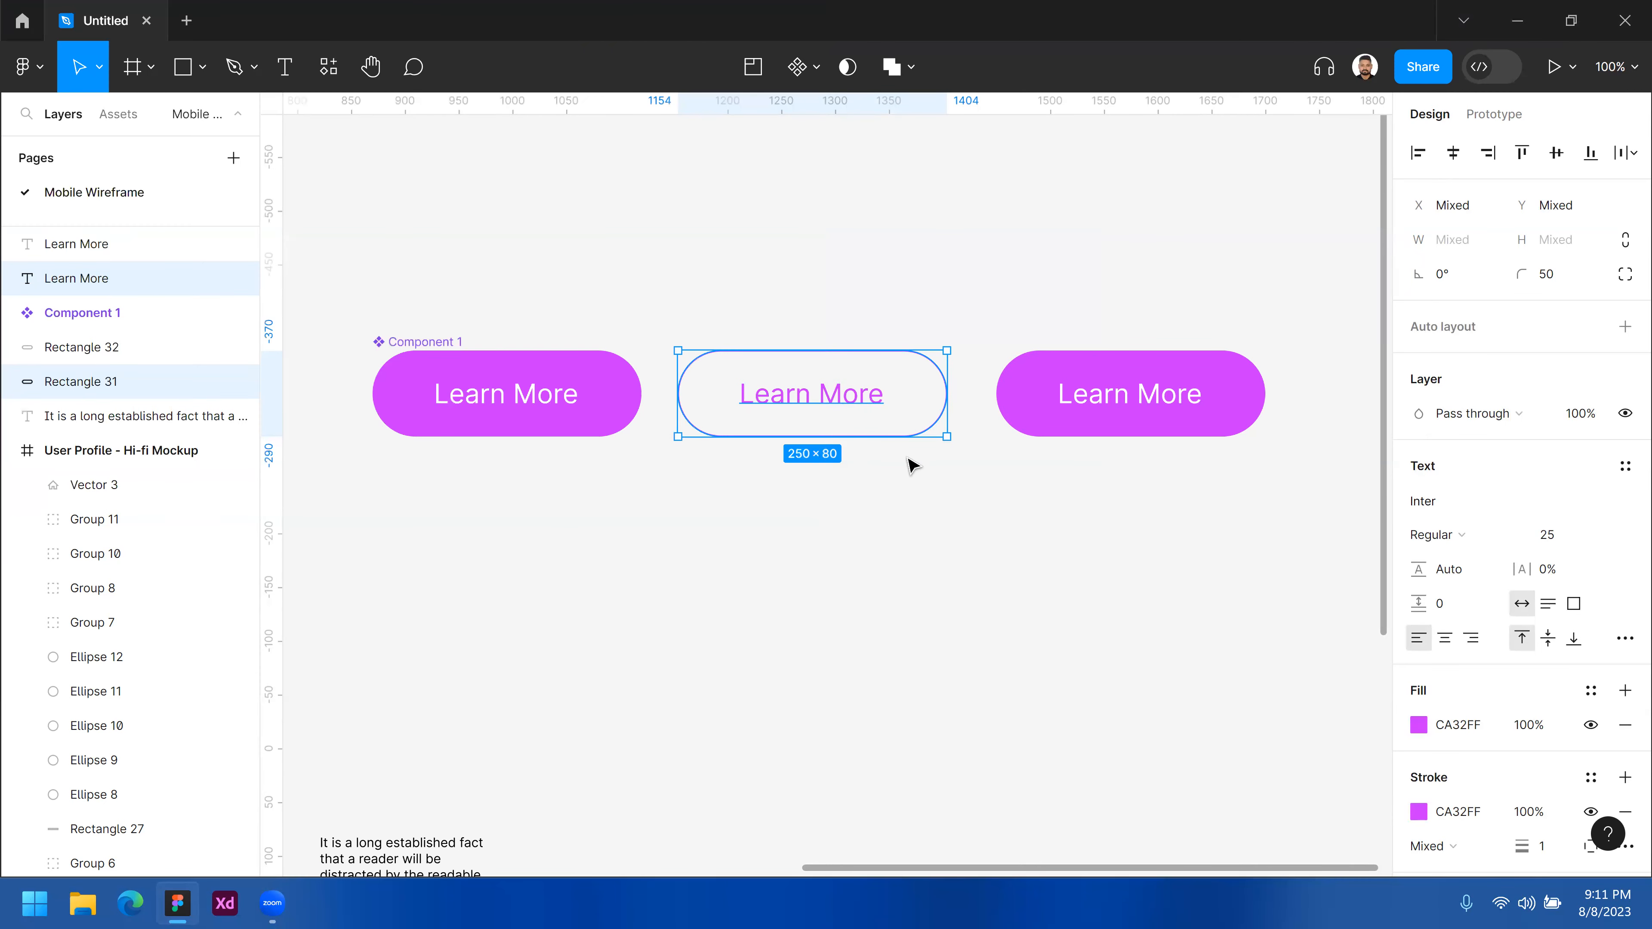
pyautogui.hotkey('ctrl', 'alt', 'k')
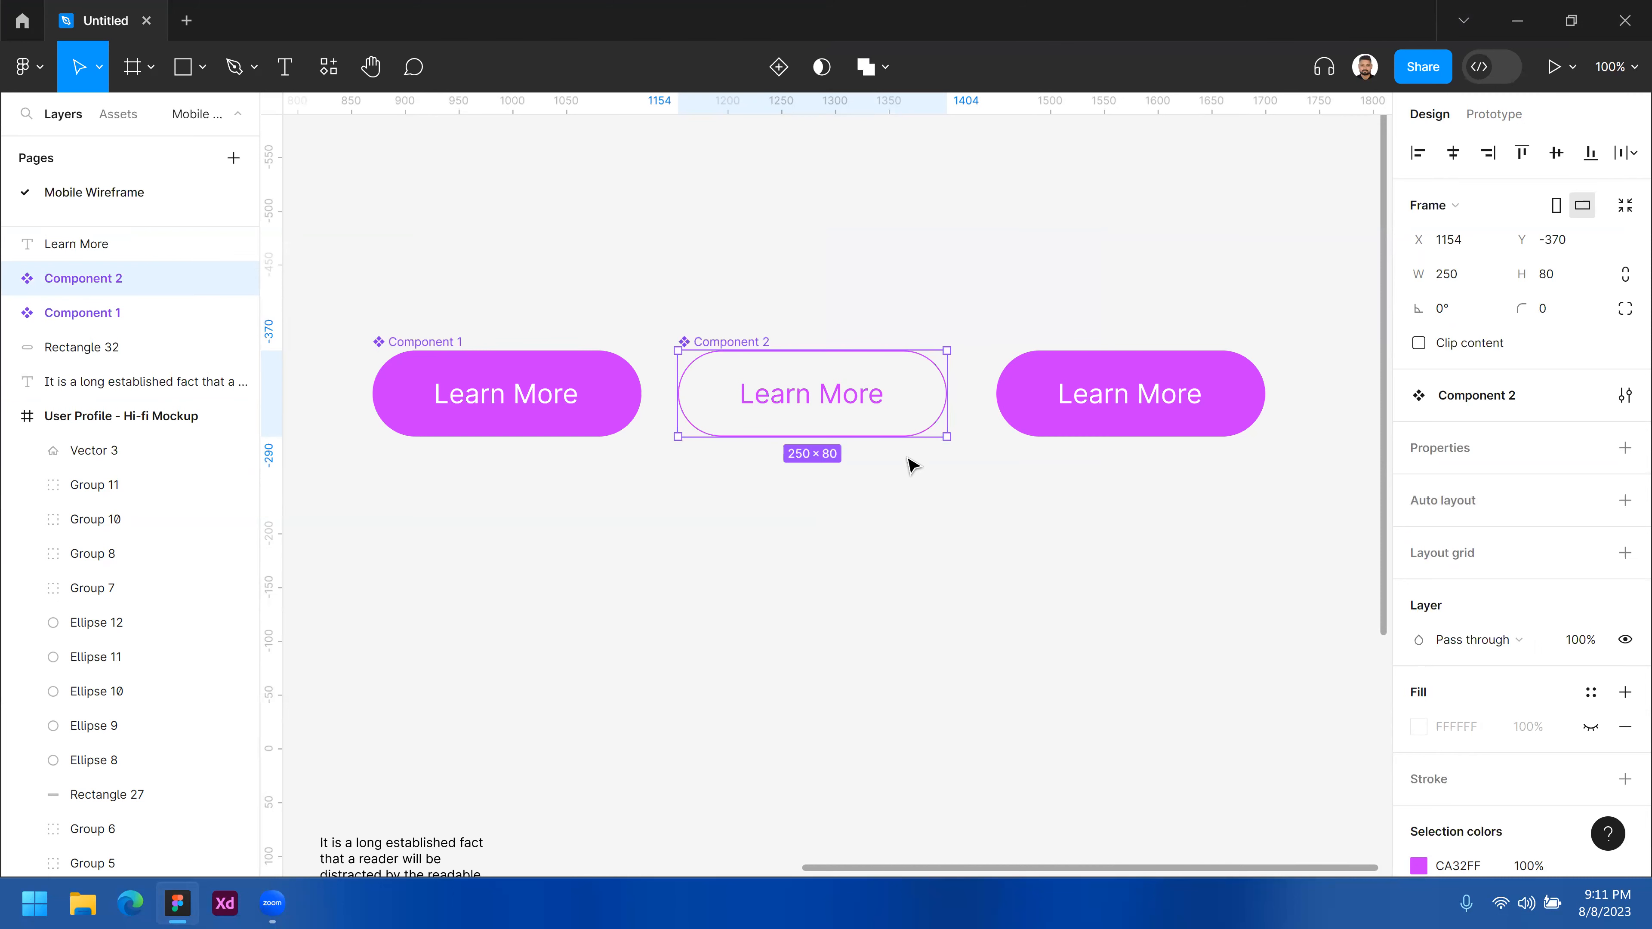
pyautogui.moveTo(865, 508); pyautogui.dragTo(790, 321)
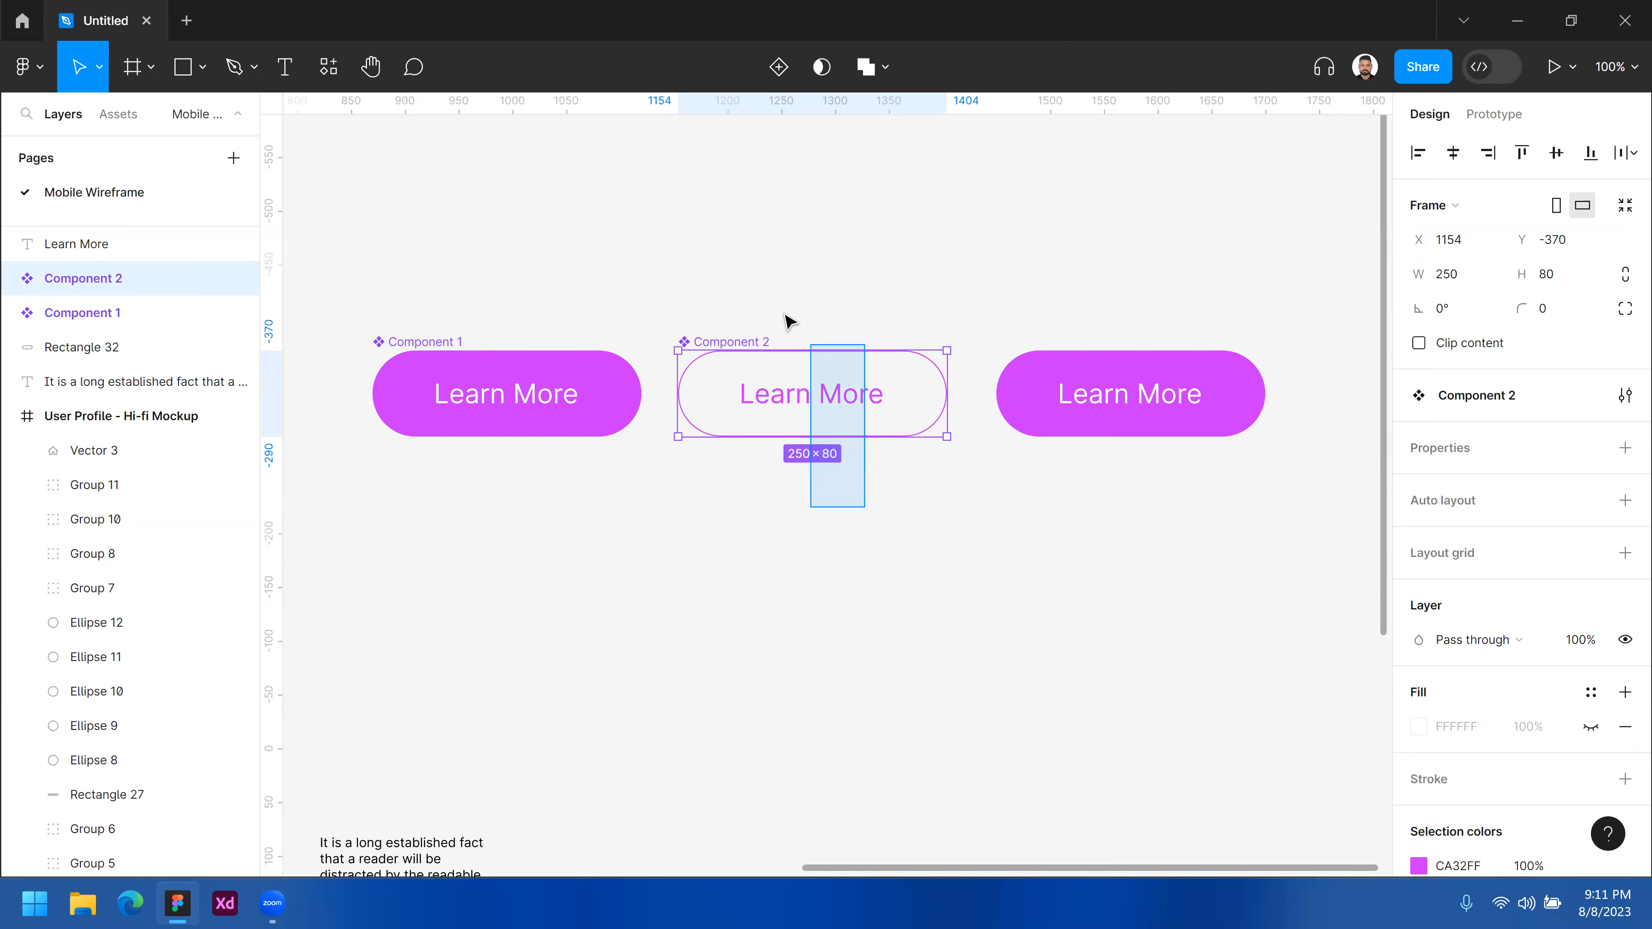
pyautogui.click(849, 469)
# - Set the third button's rectangle fill to the light purple E4B5F5
pyautogui.click(1147, 386)
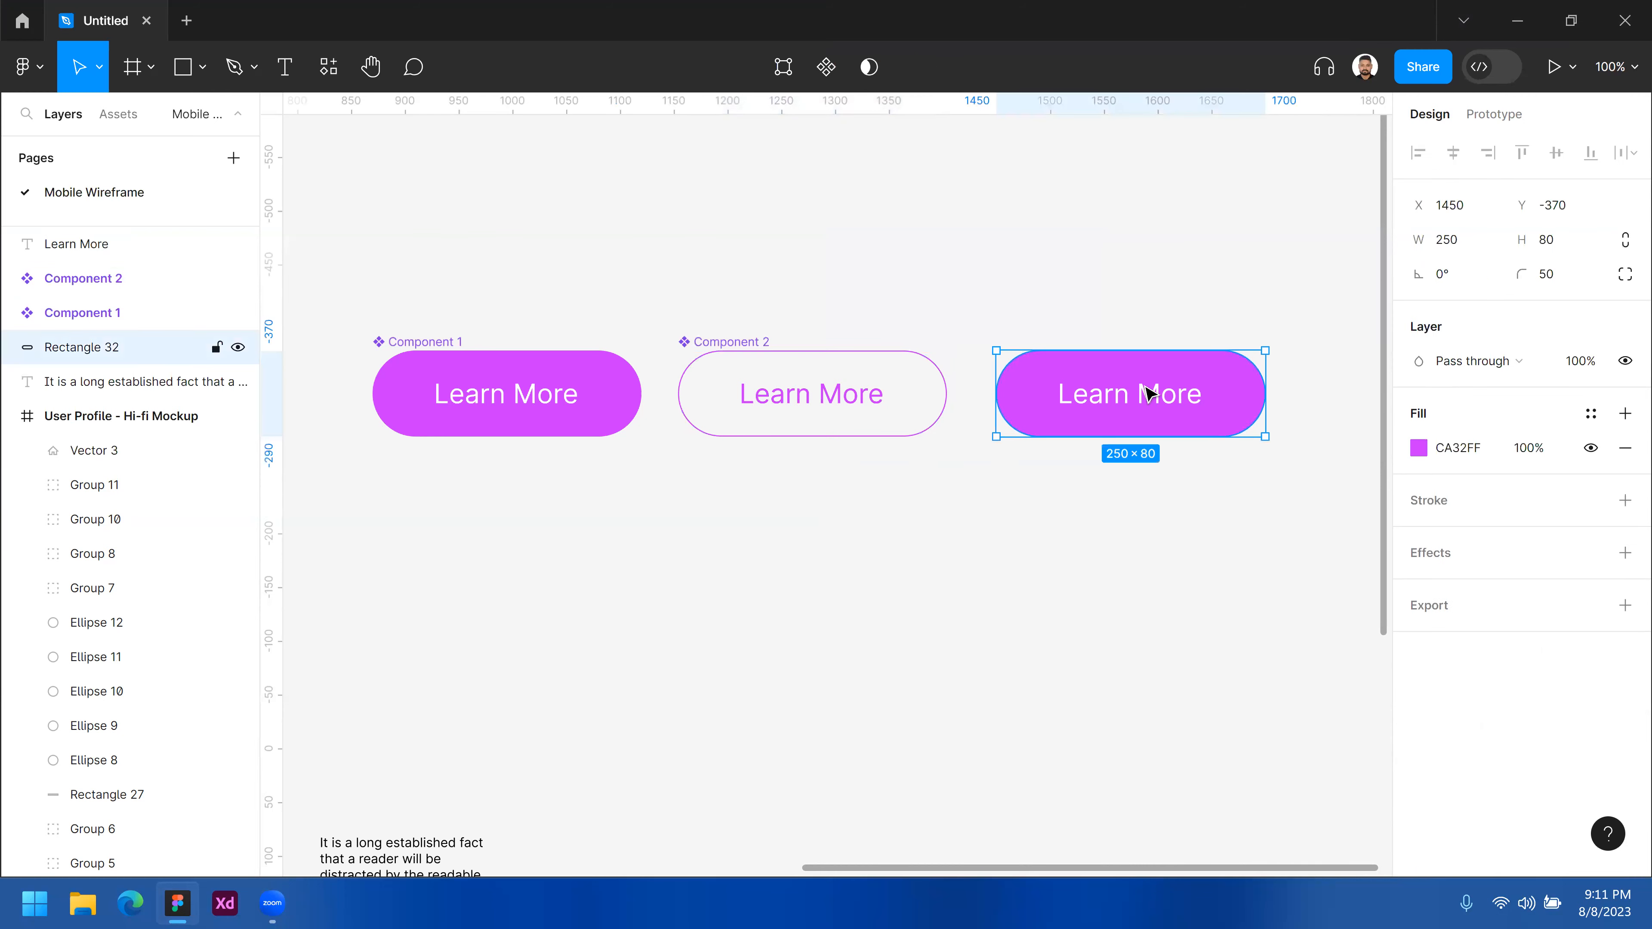
pyautogui.click(1420, 448)
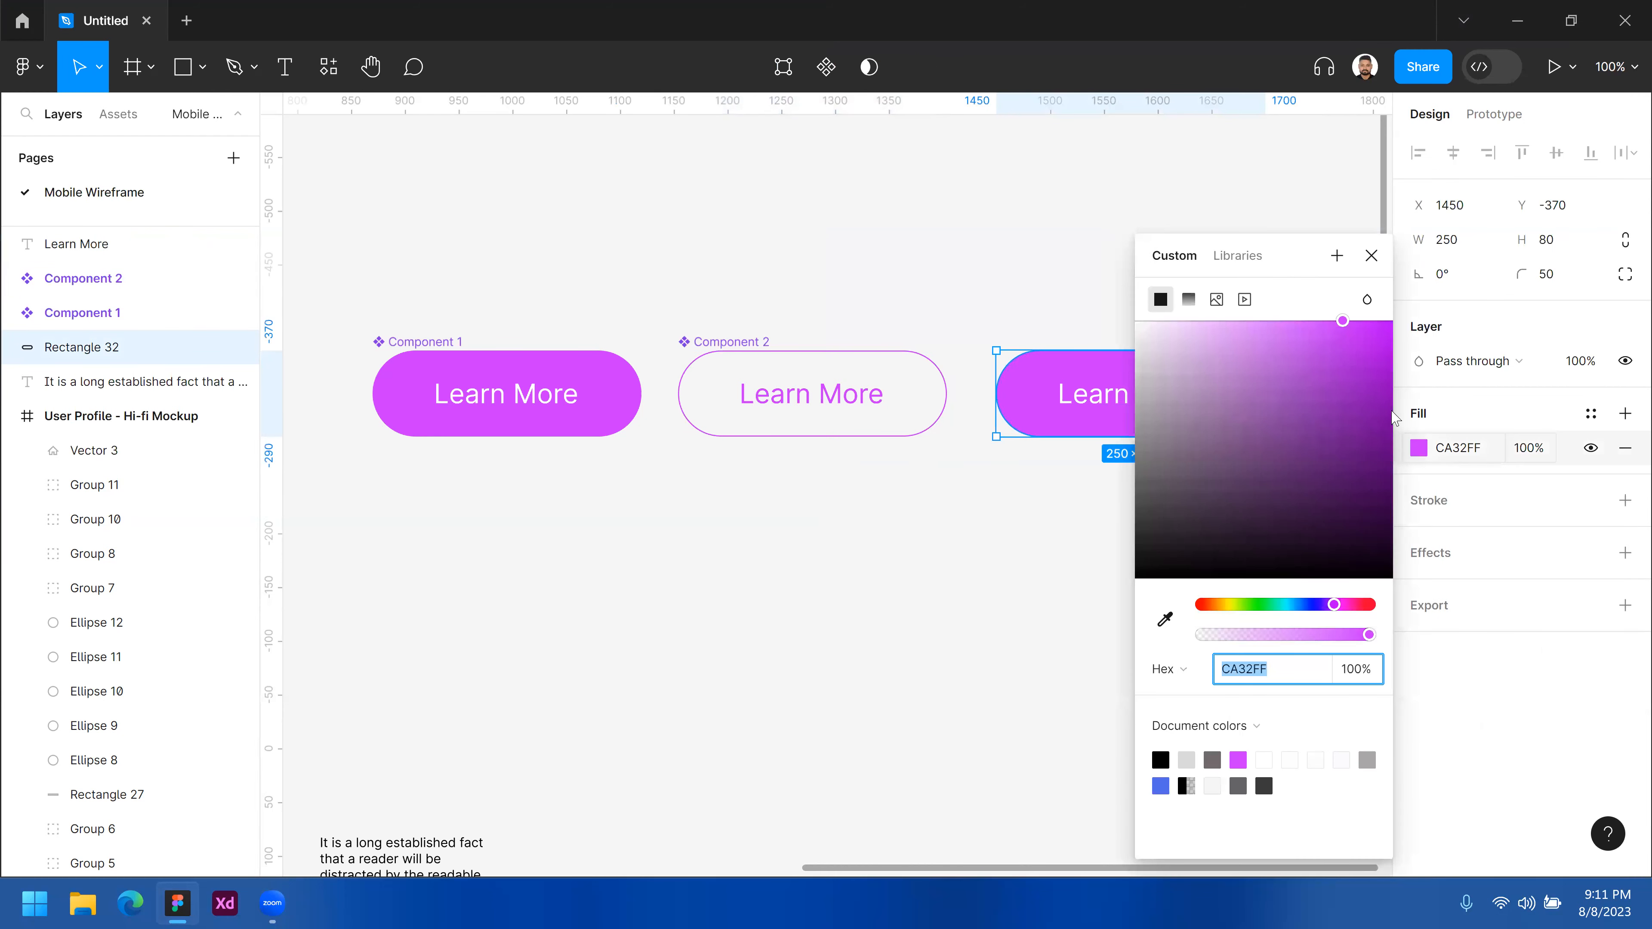
pyautogui.click(1186, 328)
pyautogui.moveTo(1195, 325); pyautogui.dragTo(1199, 346)
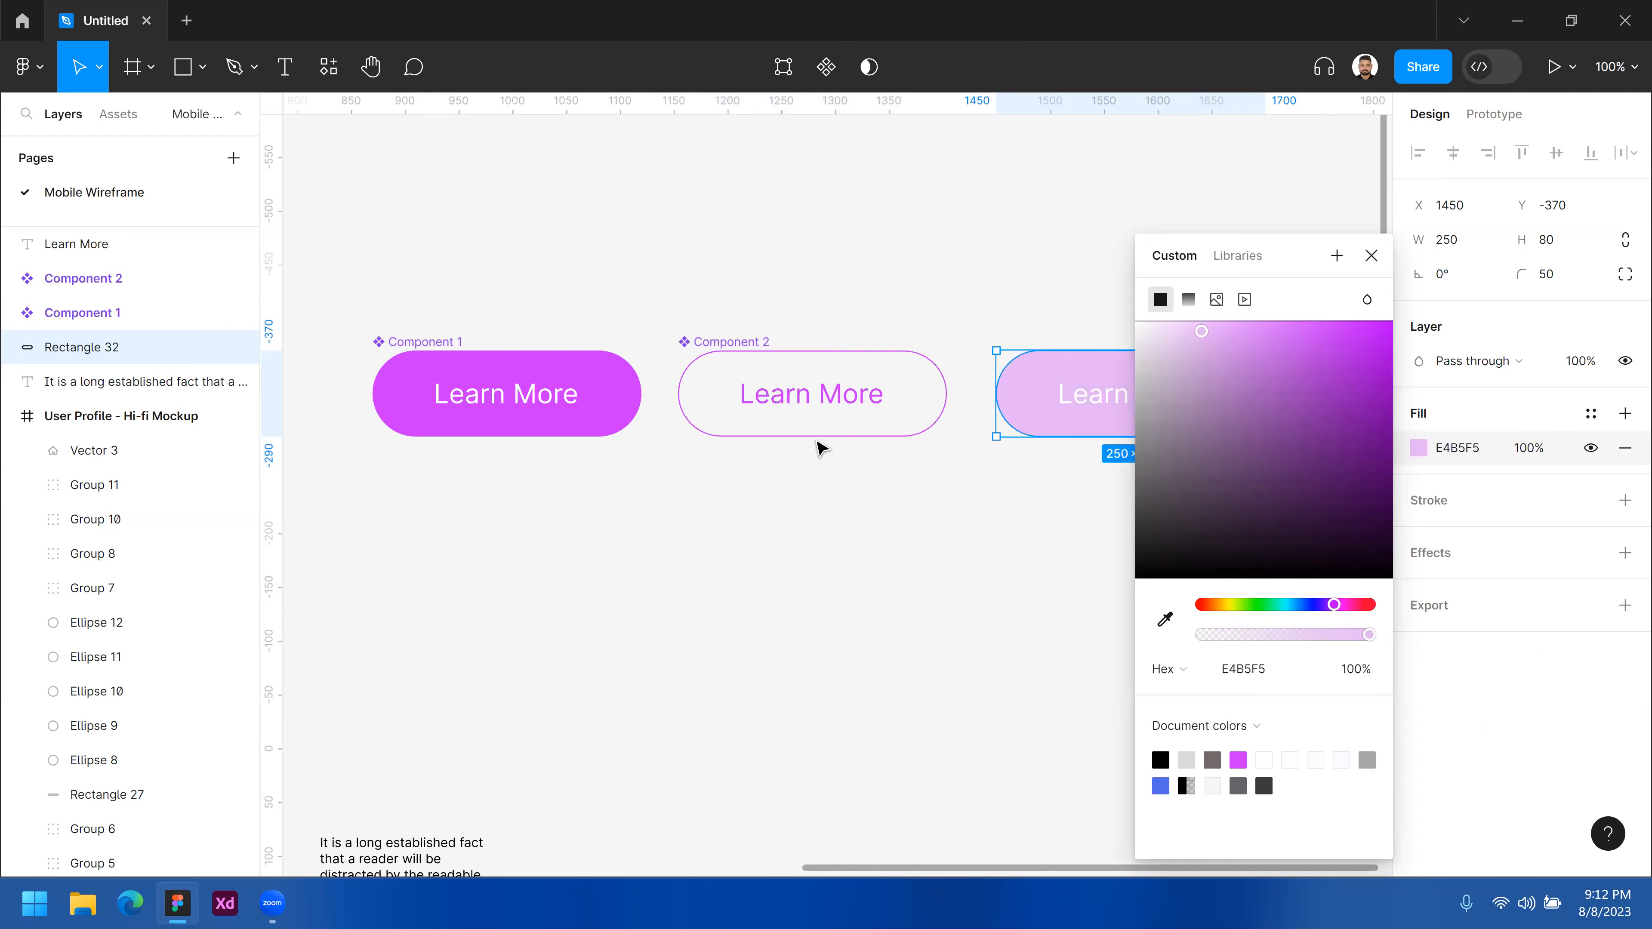
pyautogui.click(818, 442)
# - Set the third button's "Learn More" label fill to the gray 888888
pyautogui.click(1141, 403)
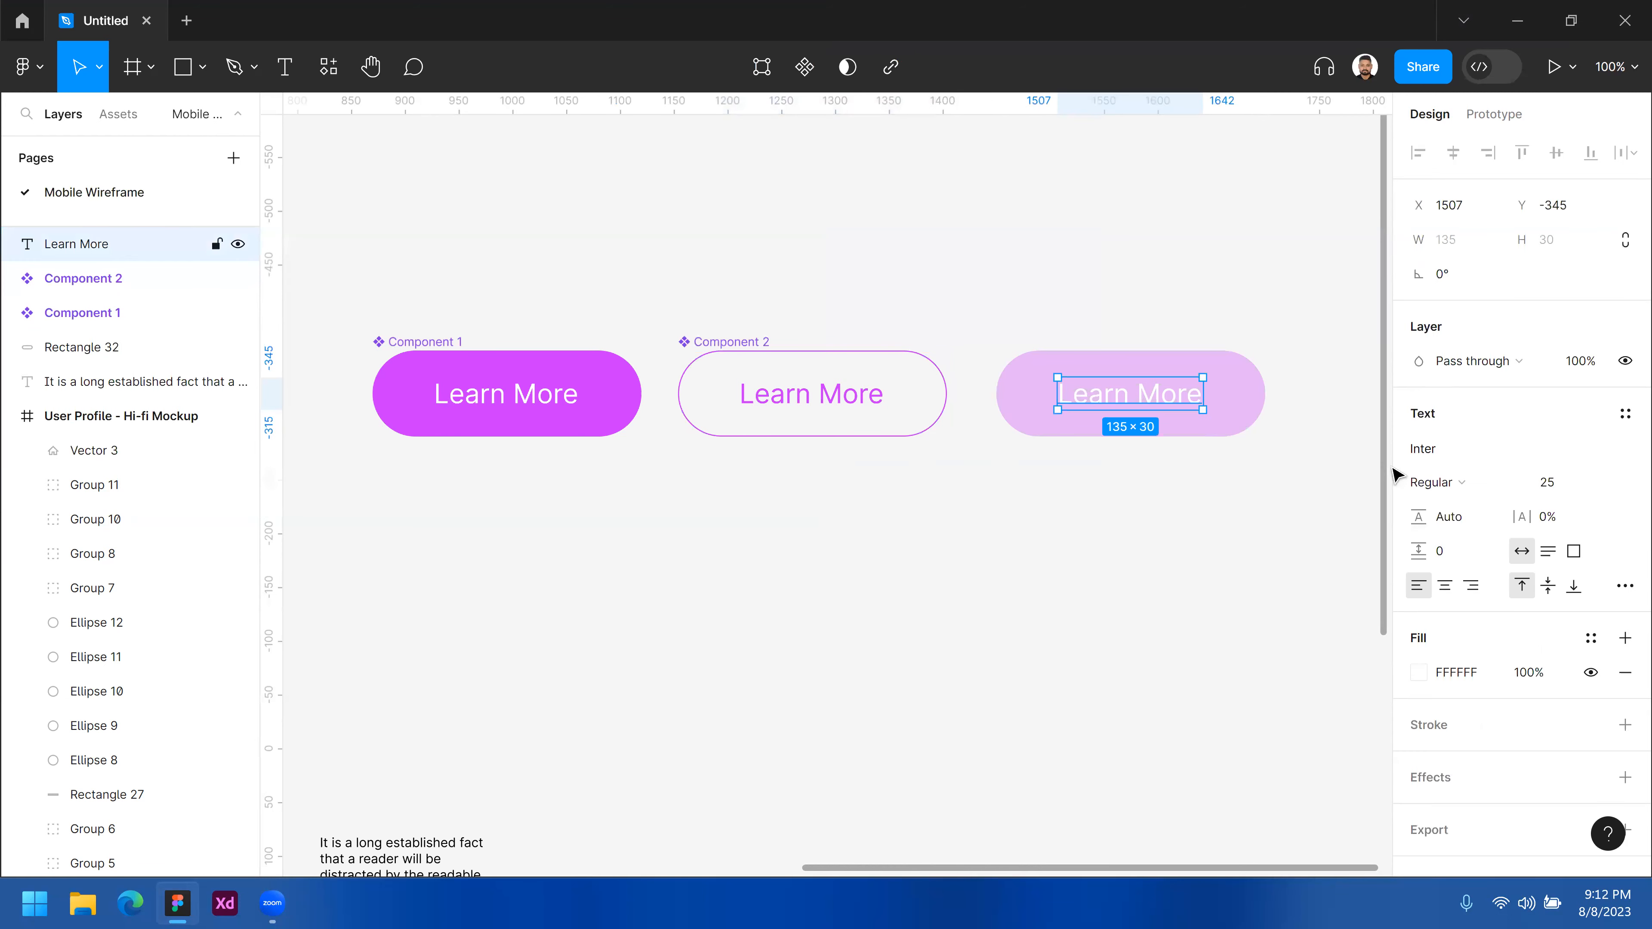
pyautogui.click(1418, 673)
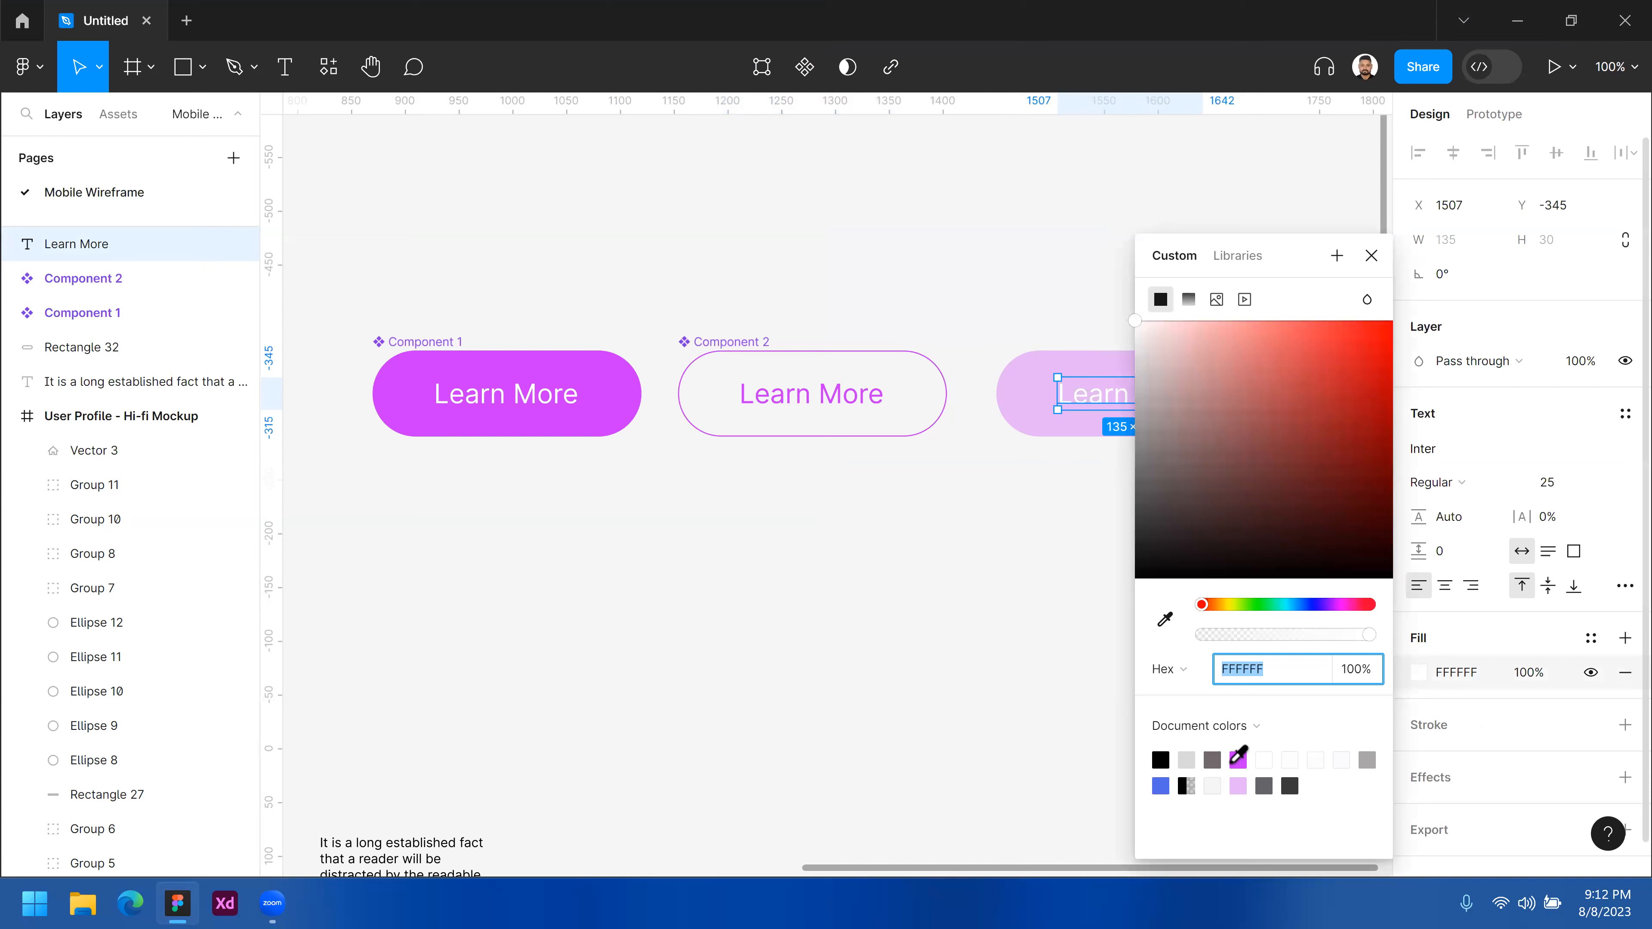
pyautogui.click(1239, 756)
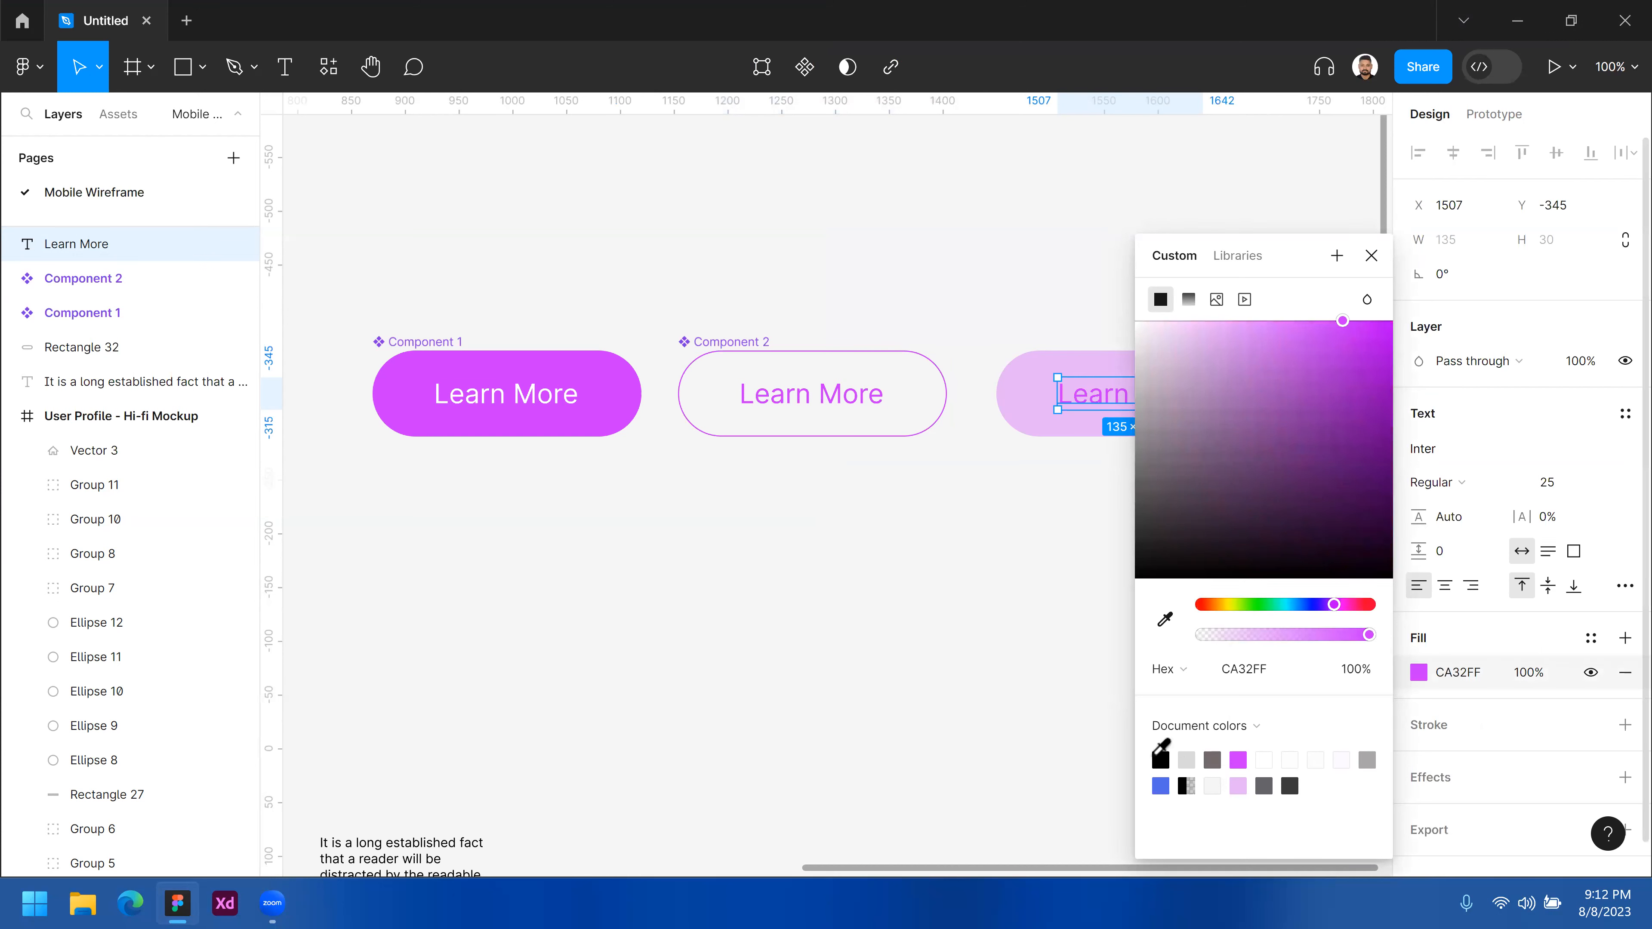
pyautogui.click(1161, 759)
pyautogui.click(1147, 531)
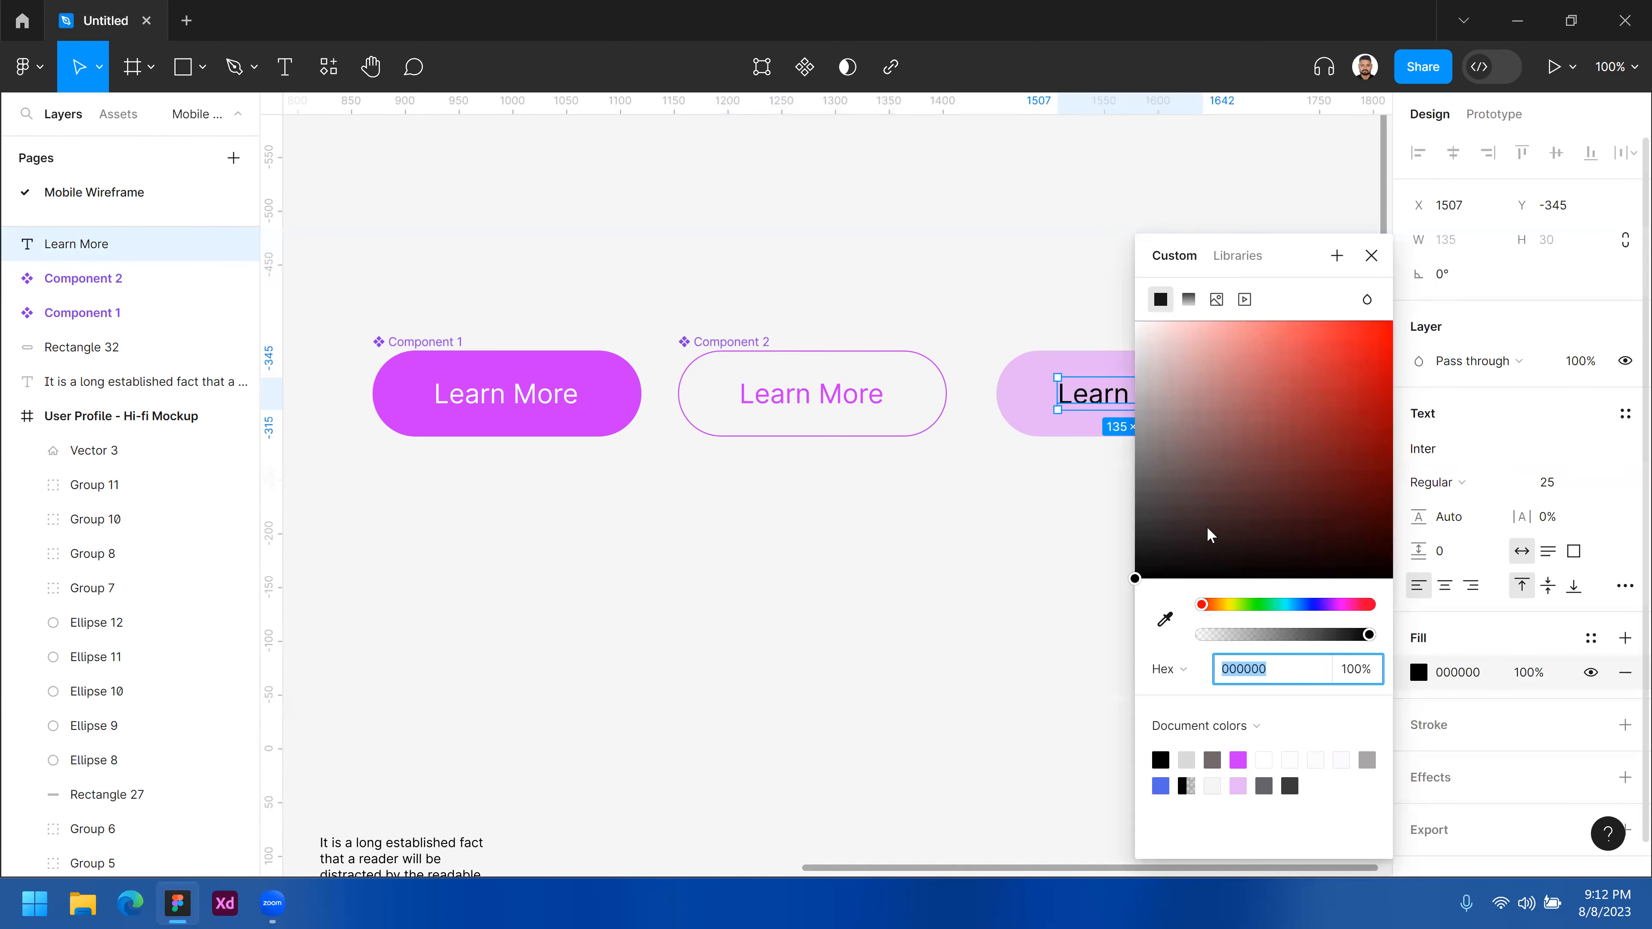
pyautogui.click(1135, 446)
pyautogui.moveTo(1120, 453); pyautogui.dragTo(1125, 423)
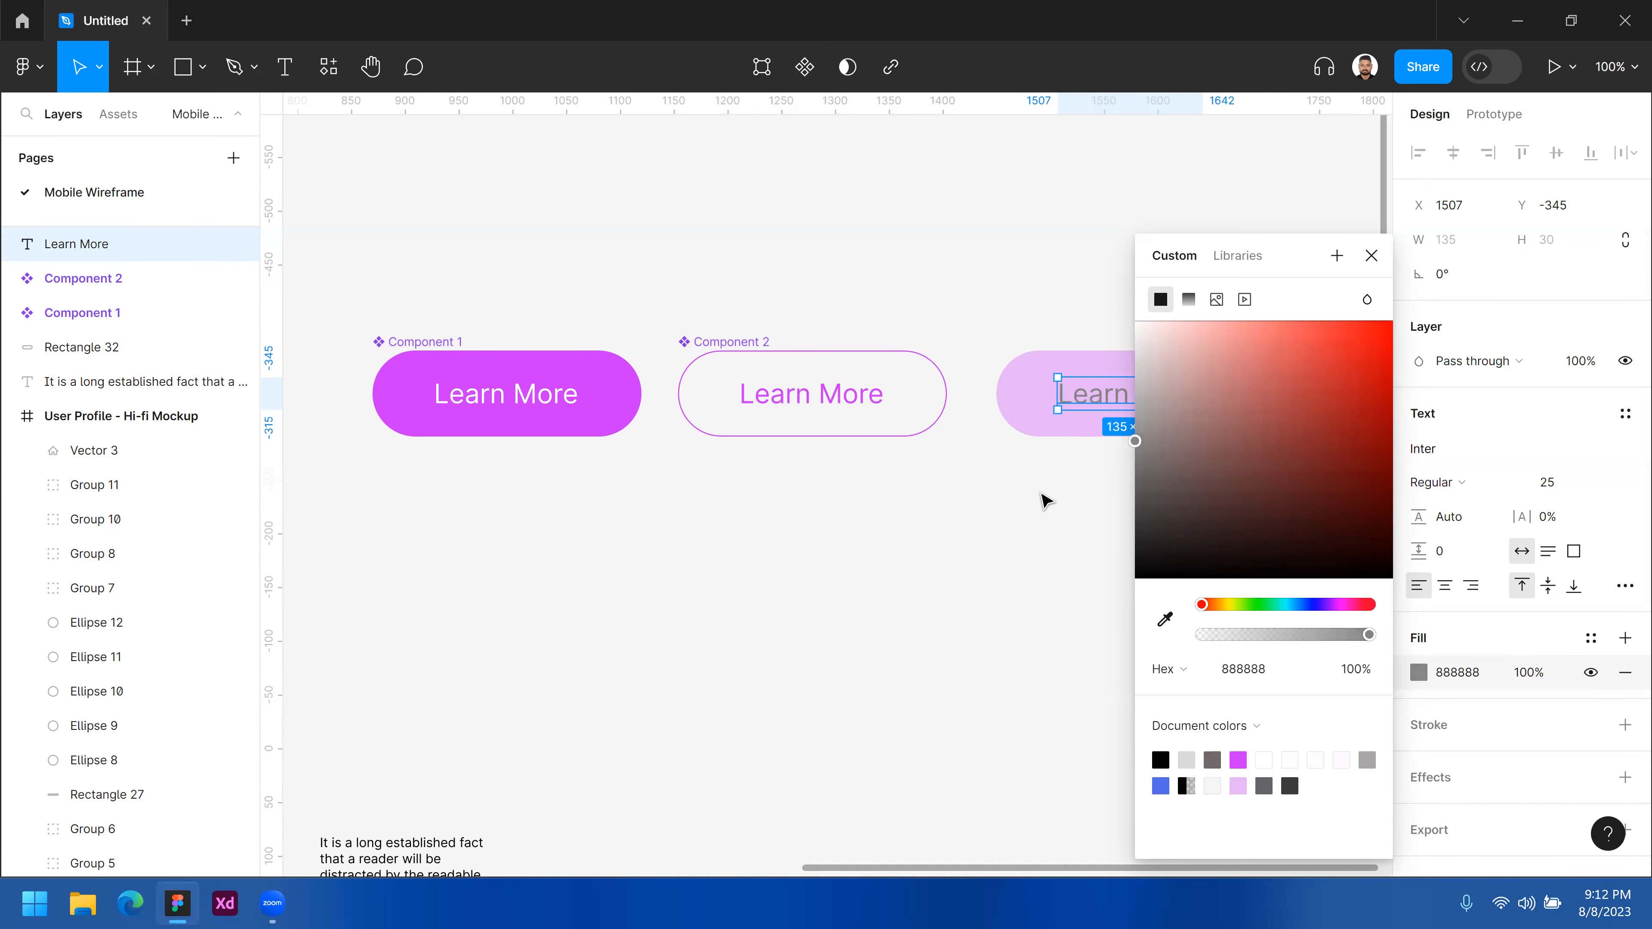
pyautogui.click(1118, 516)
# - Turn the light purple third button's rectangle and label into a component
pyautogui.moveTo(1162, 529); pyautogui.dragTo(1064, 301)
pyautogui.click(1245, 514)
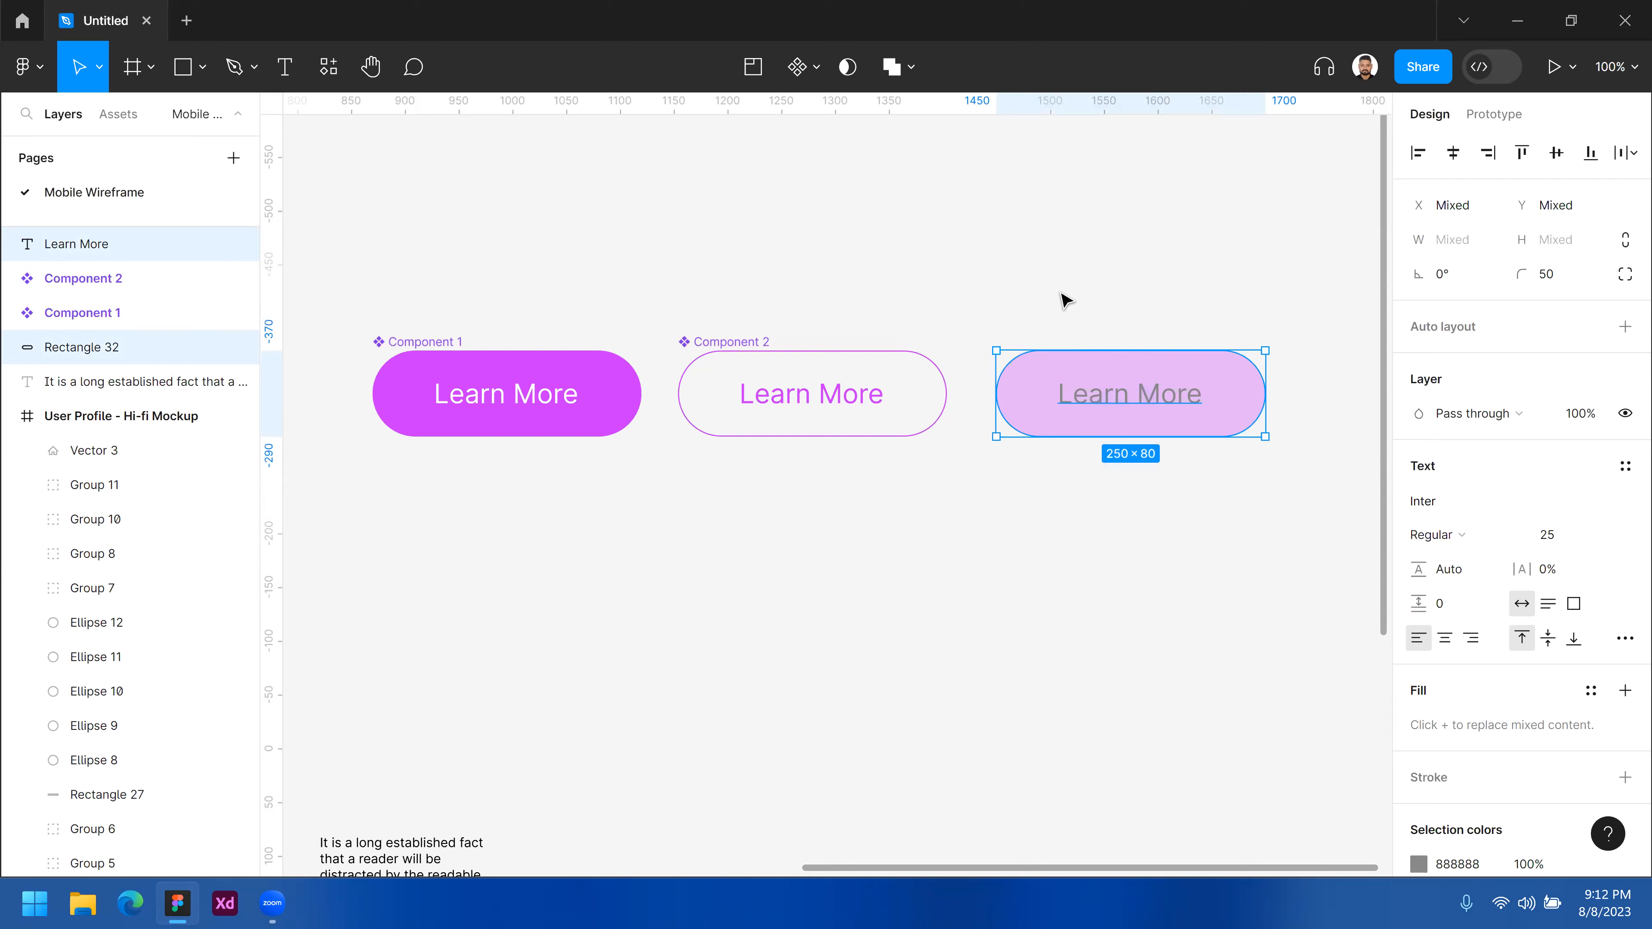
pyautogui.click(798, 67)
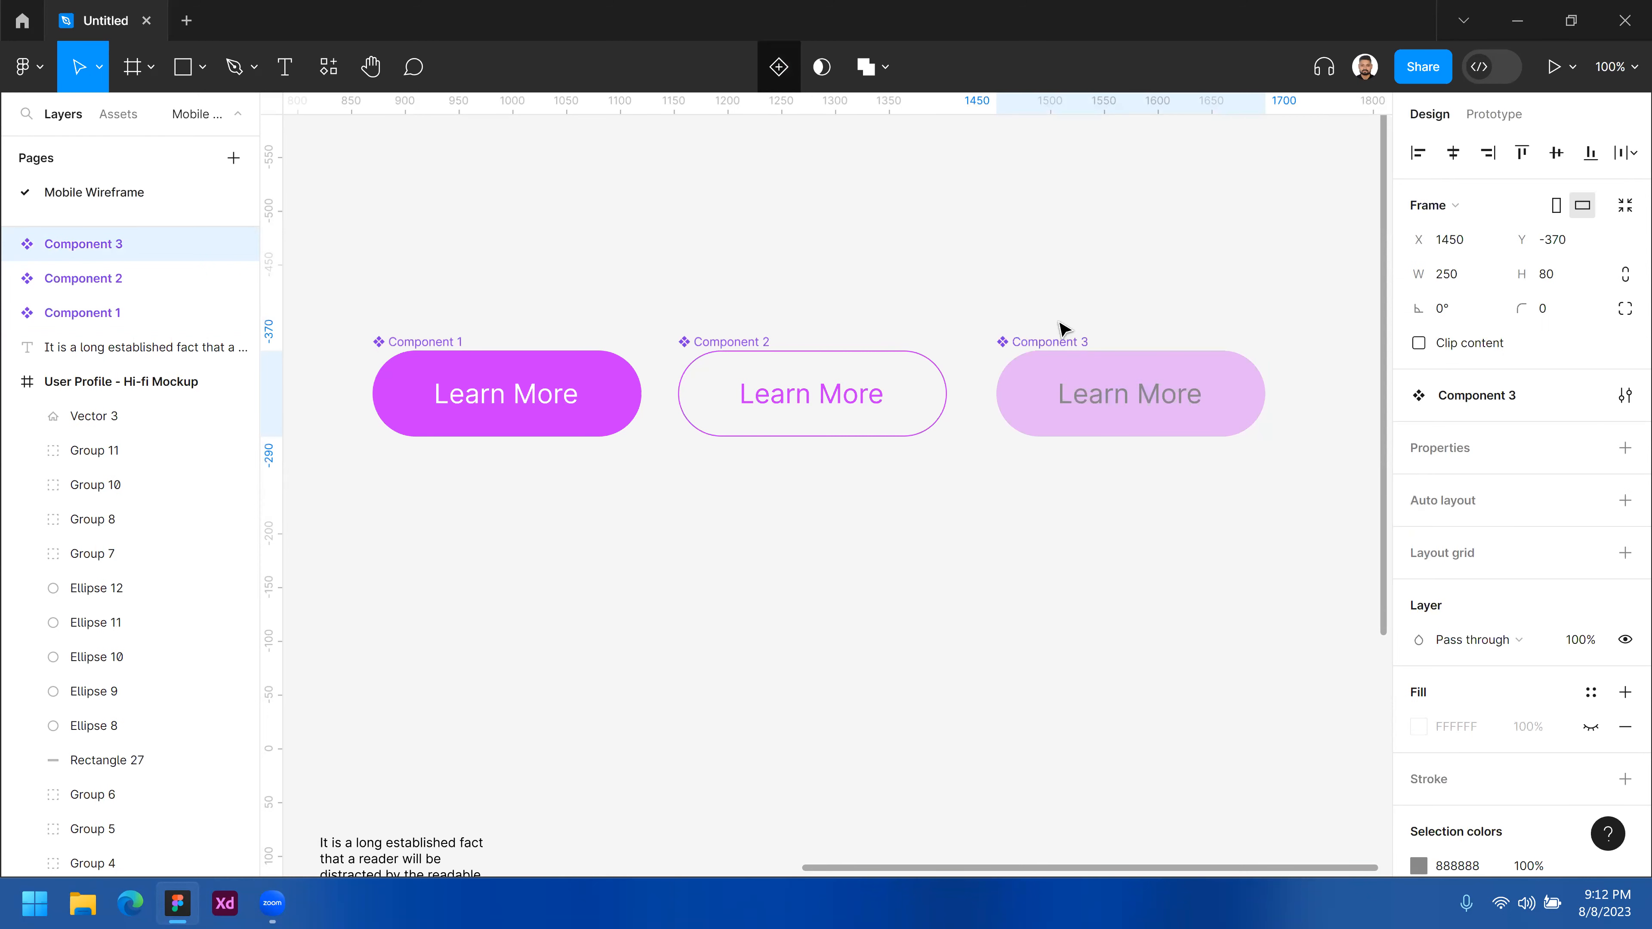
pyautogui.moveTo(403, 262); pyautogui.dragTo(557, 439)
pyautogui.moveTo(871, 509); pyautogui.dragTo(1191, 504)
pyautogui.click(767, 716)
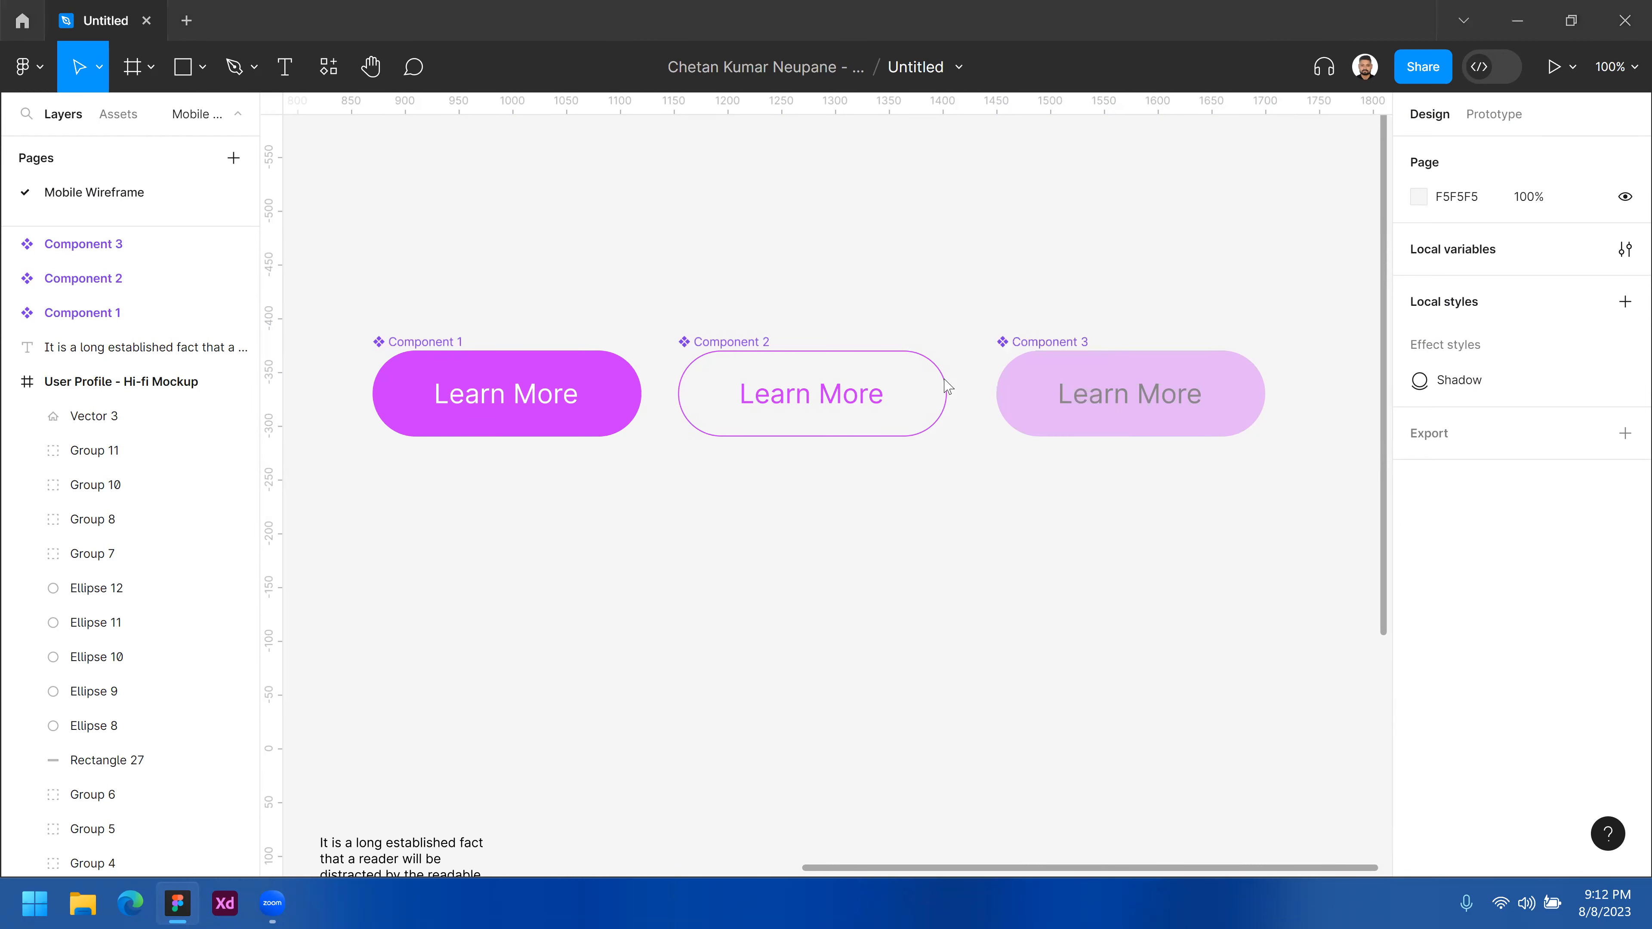
pyautogui.click(429, 376)
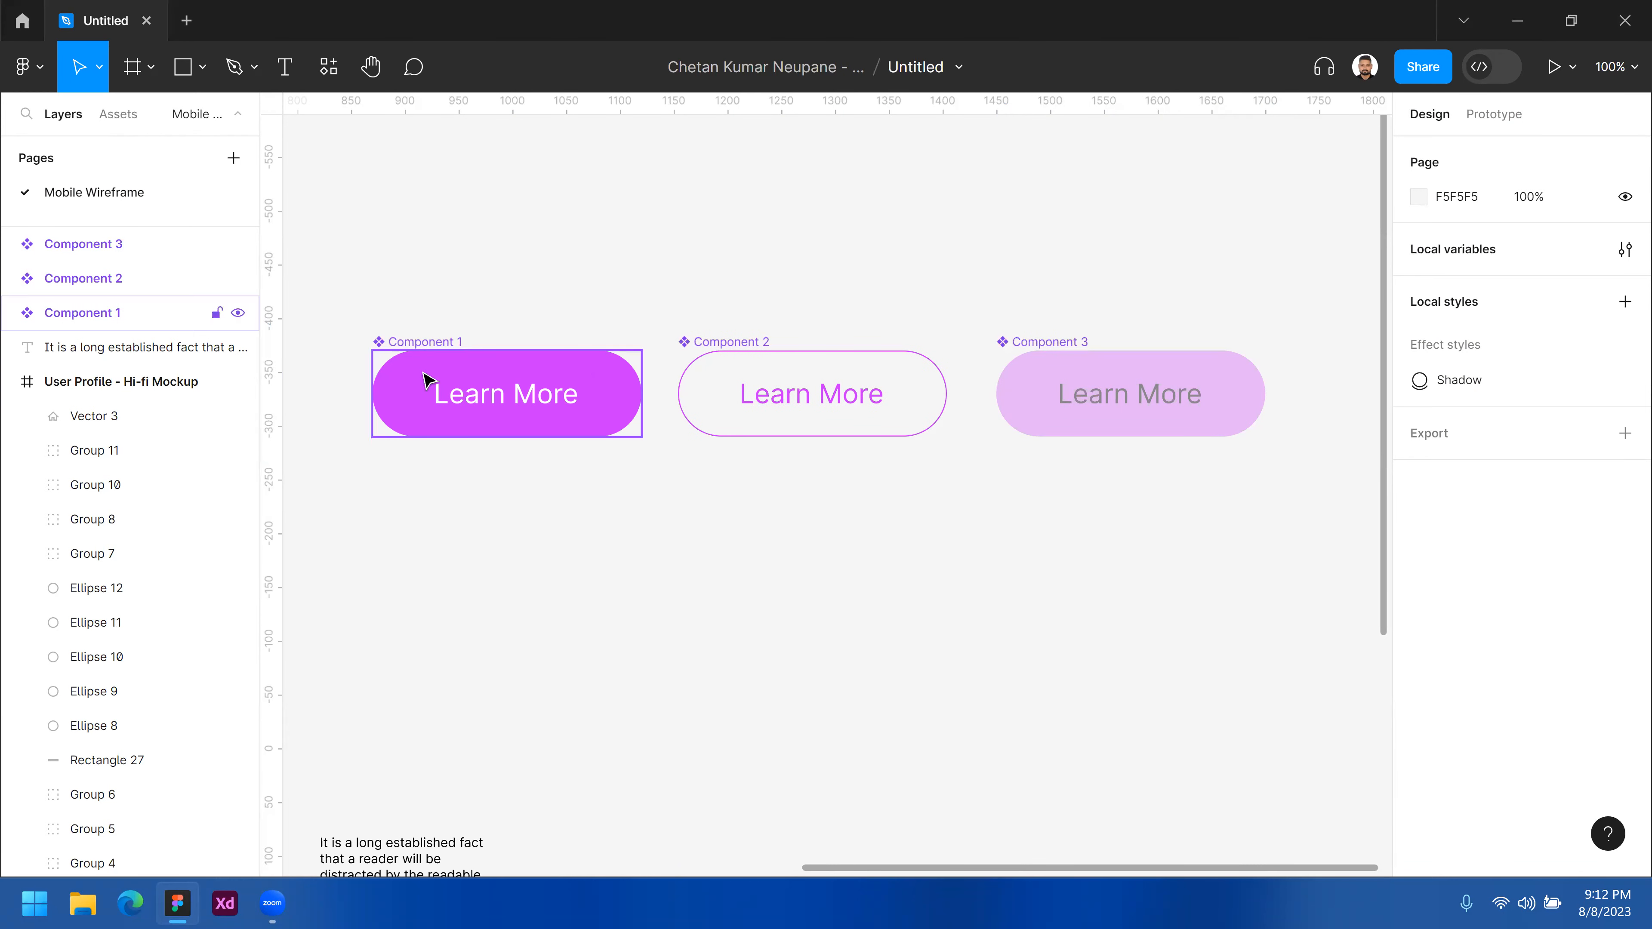
pyautogui.click(744, 343)
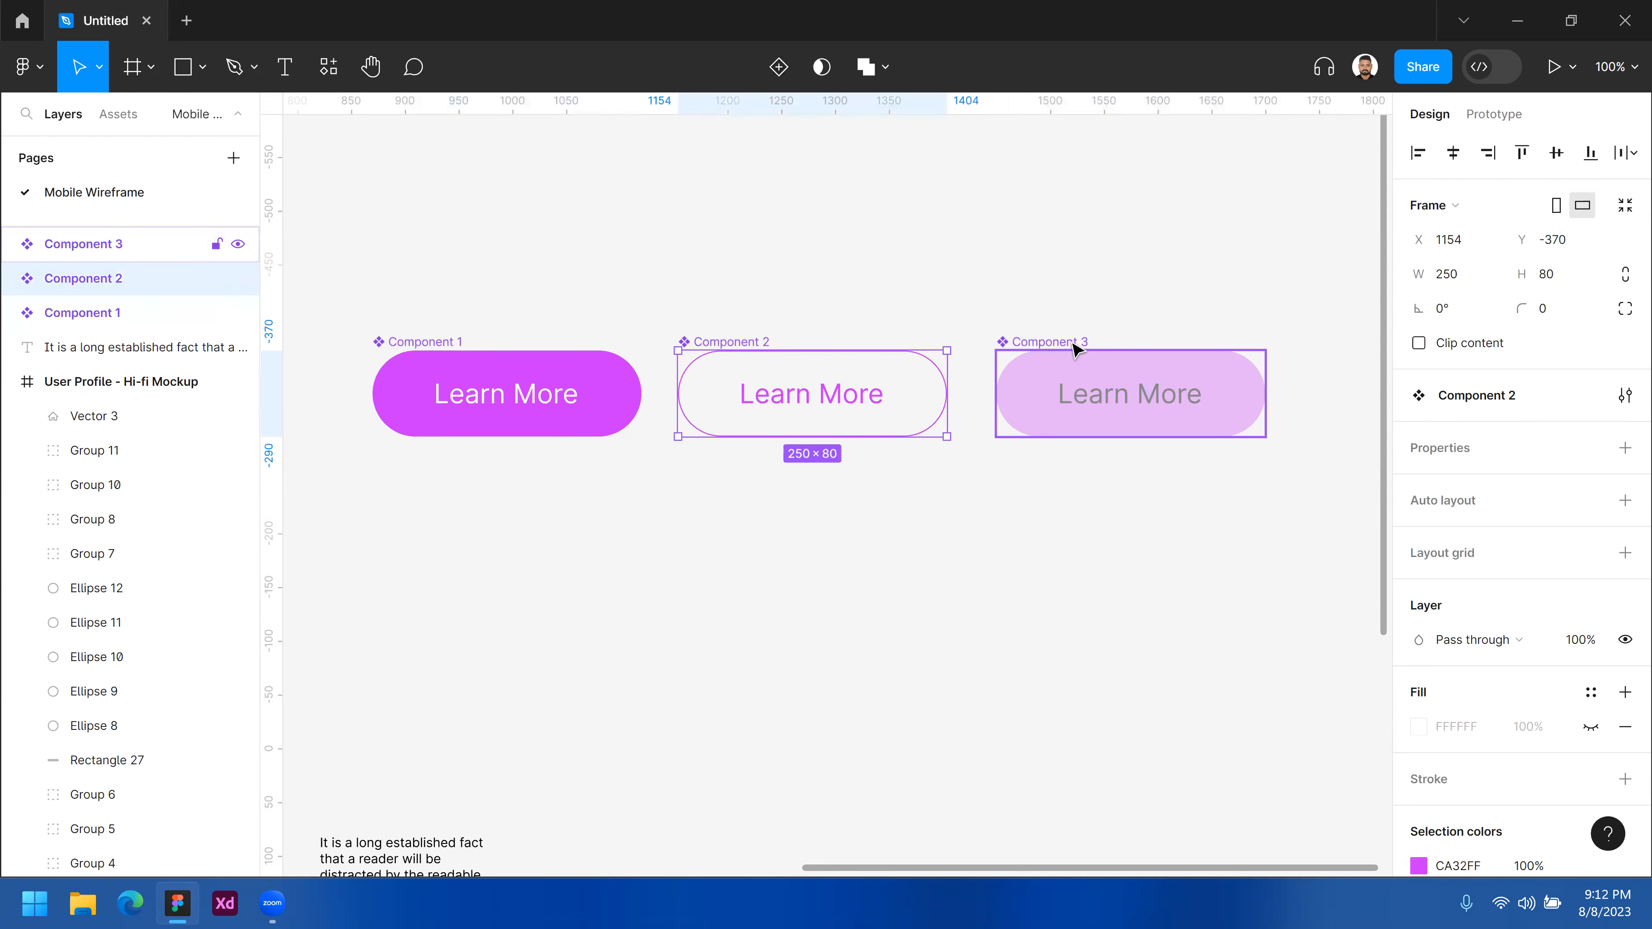
pyautogui.click(1074, 349)
pyautogui.click(1119, 506)
pyautogui.moveTo(1163, 522); pyautogui.dragTo(1196, 511)
pyautogui.click(425, 288)
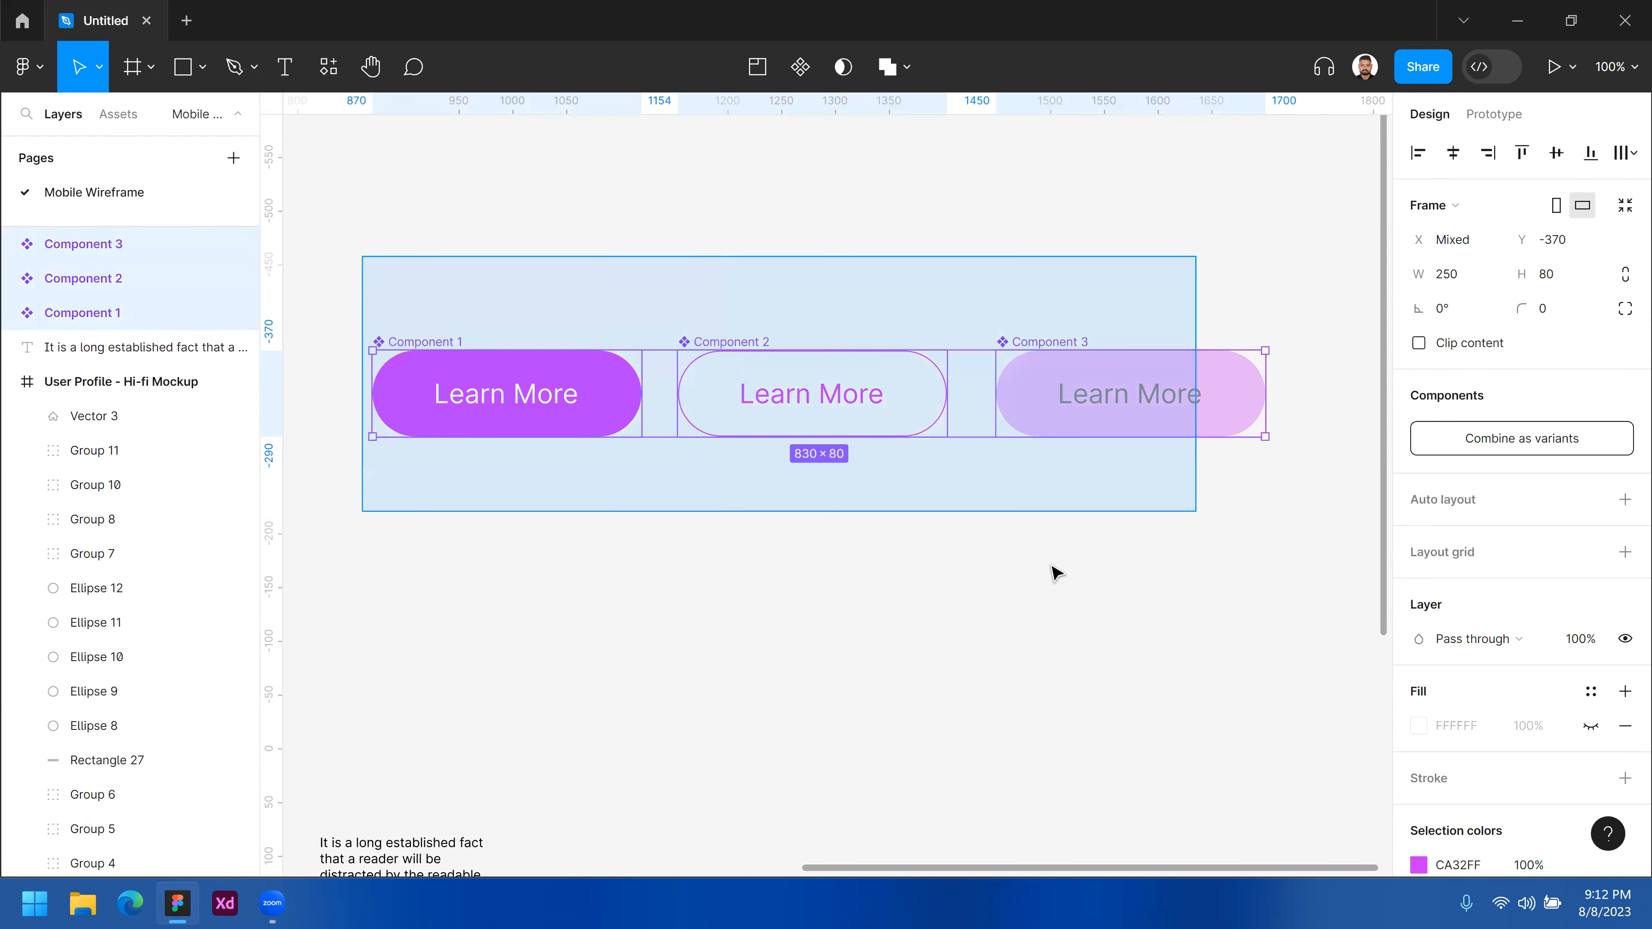
pyautogui.moveTo(1054, 573); pyautogui.dragTo(1018, 564)
pyautogui.click(1044, 566)
pyautogui.click(599, 396)
pyautogui.rightClick(596, 397)
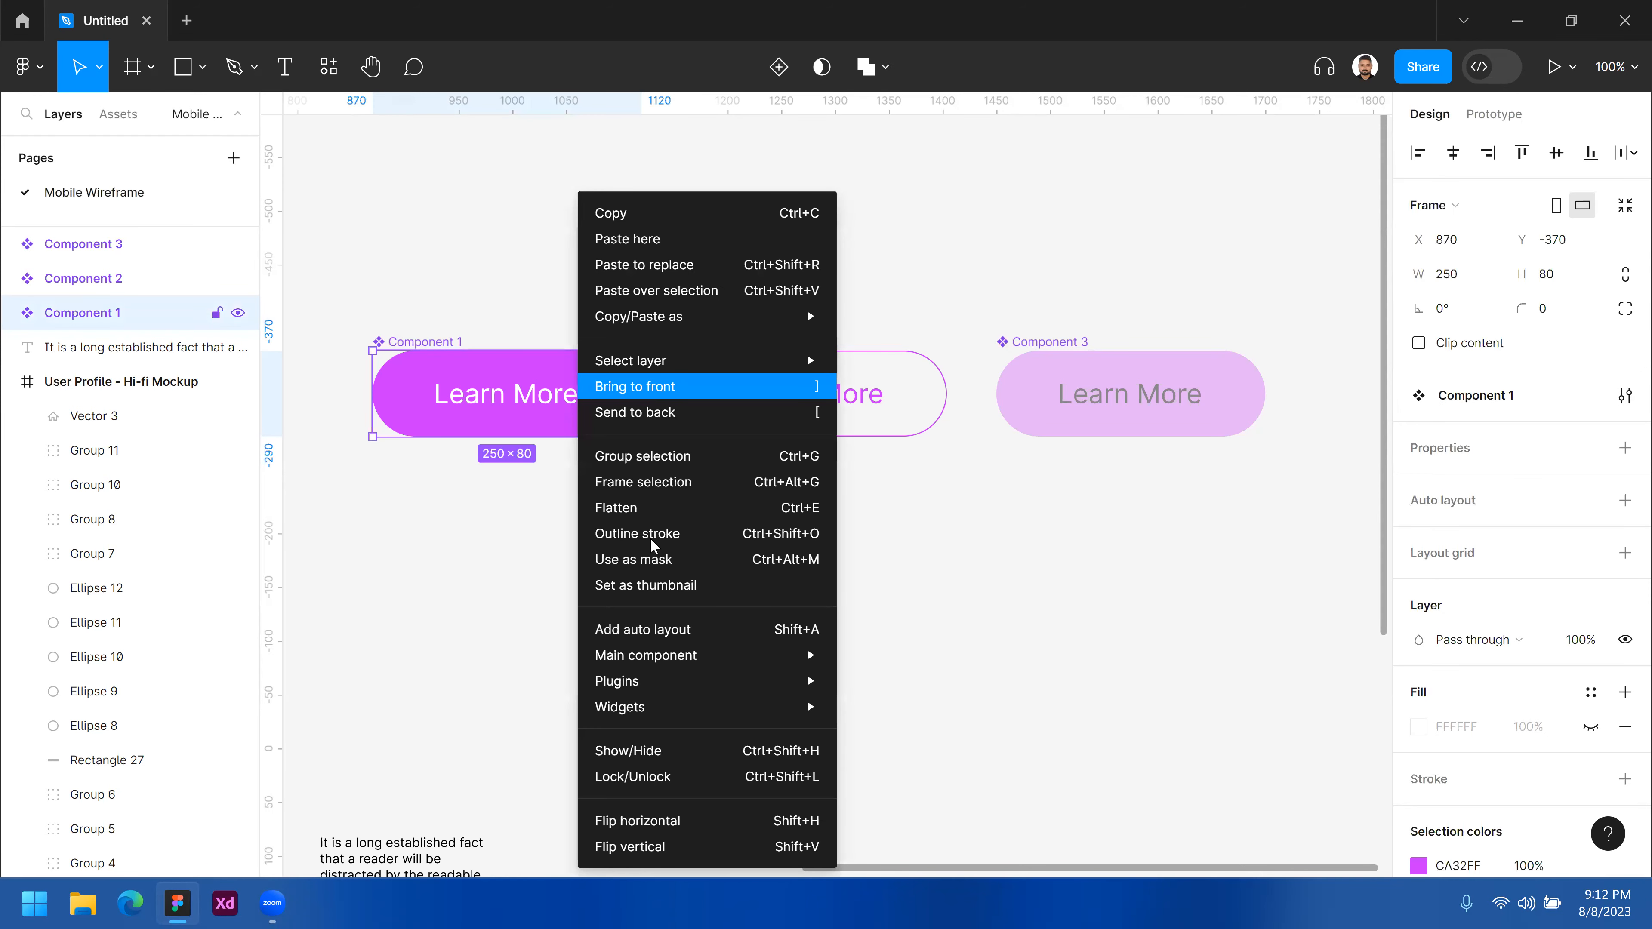
pyautogui.moveTo(690, 667)
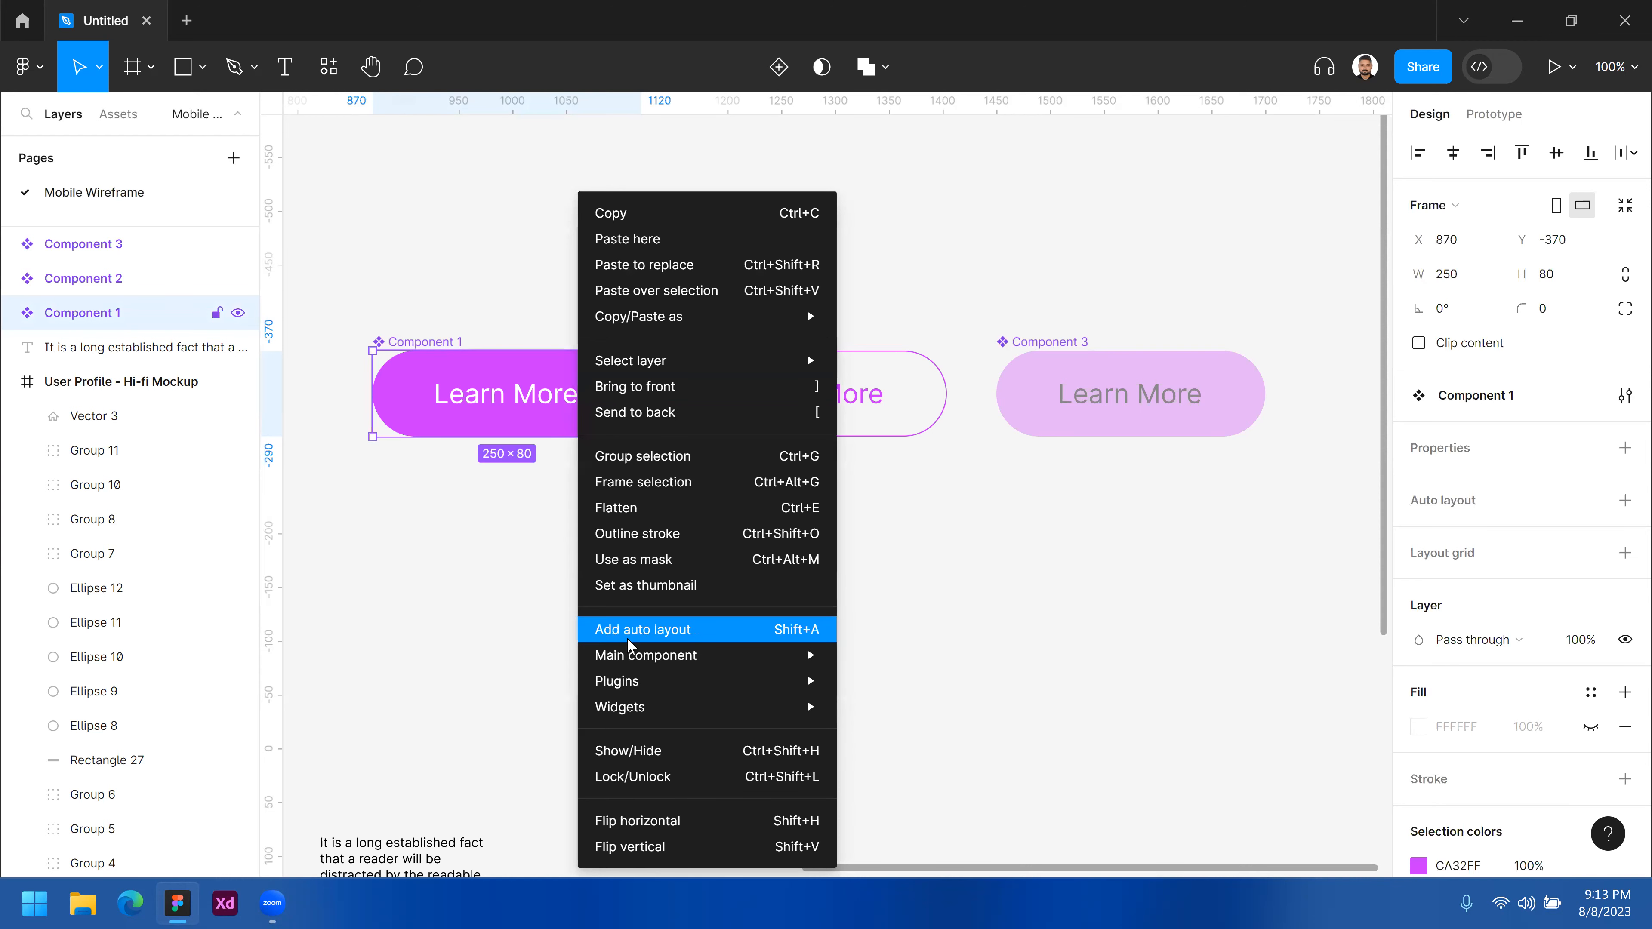
pyautogui.click(564, 555)
pyautogui.moveTo(859, 553); pyautogui.dragTo(738, 306)
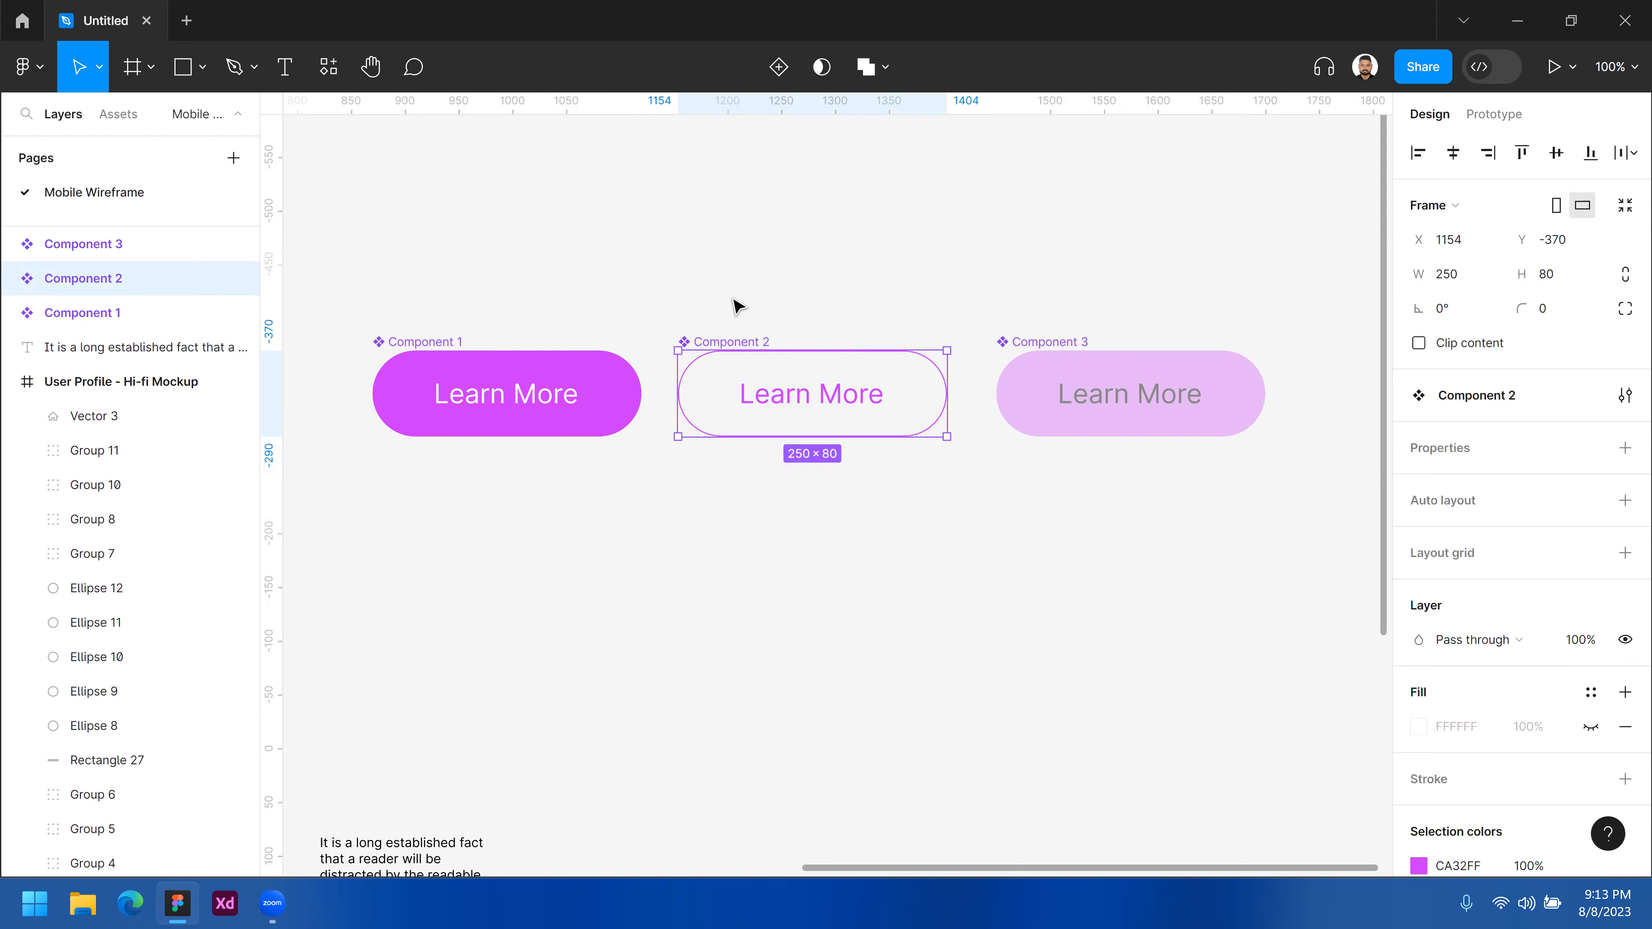
pyautogui.click(1073, 325)
pyautogui.moveTo(1069, 317); pyautogui.dragTo(1069, 318)
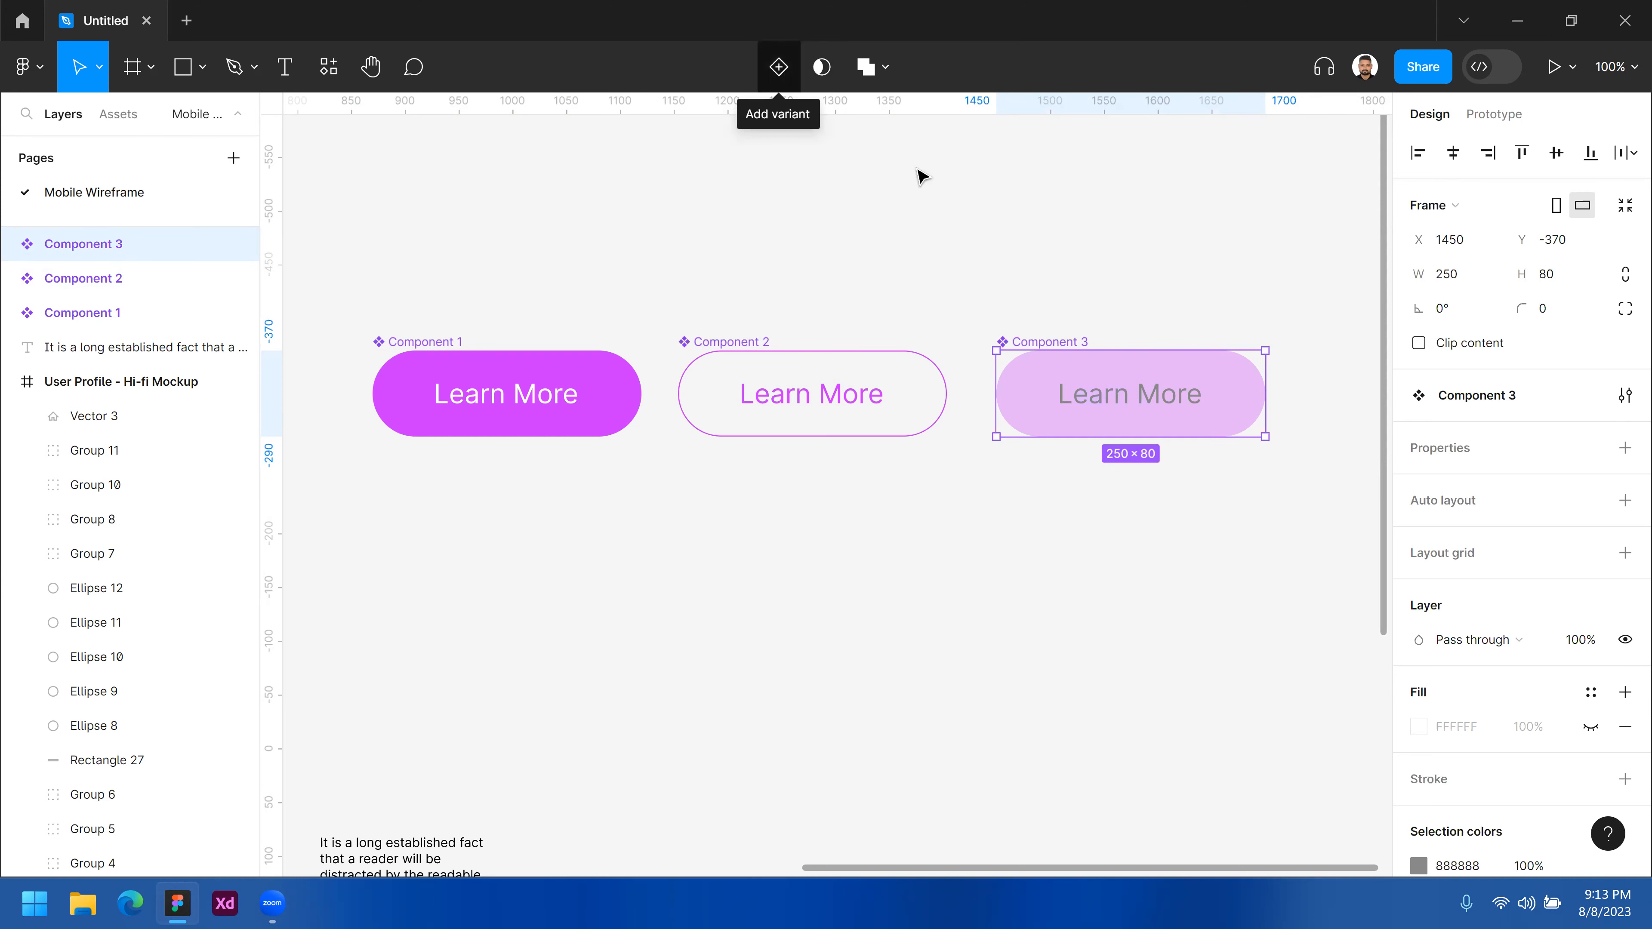
pyautogui.click(1075, 332)
pyautogui.moveTo(1075, 333); pyautogui.dragTo(446, 315)
pyautogui.click(1132, 500)
pyautogui.click(475, 446)
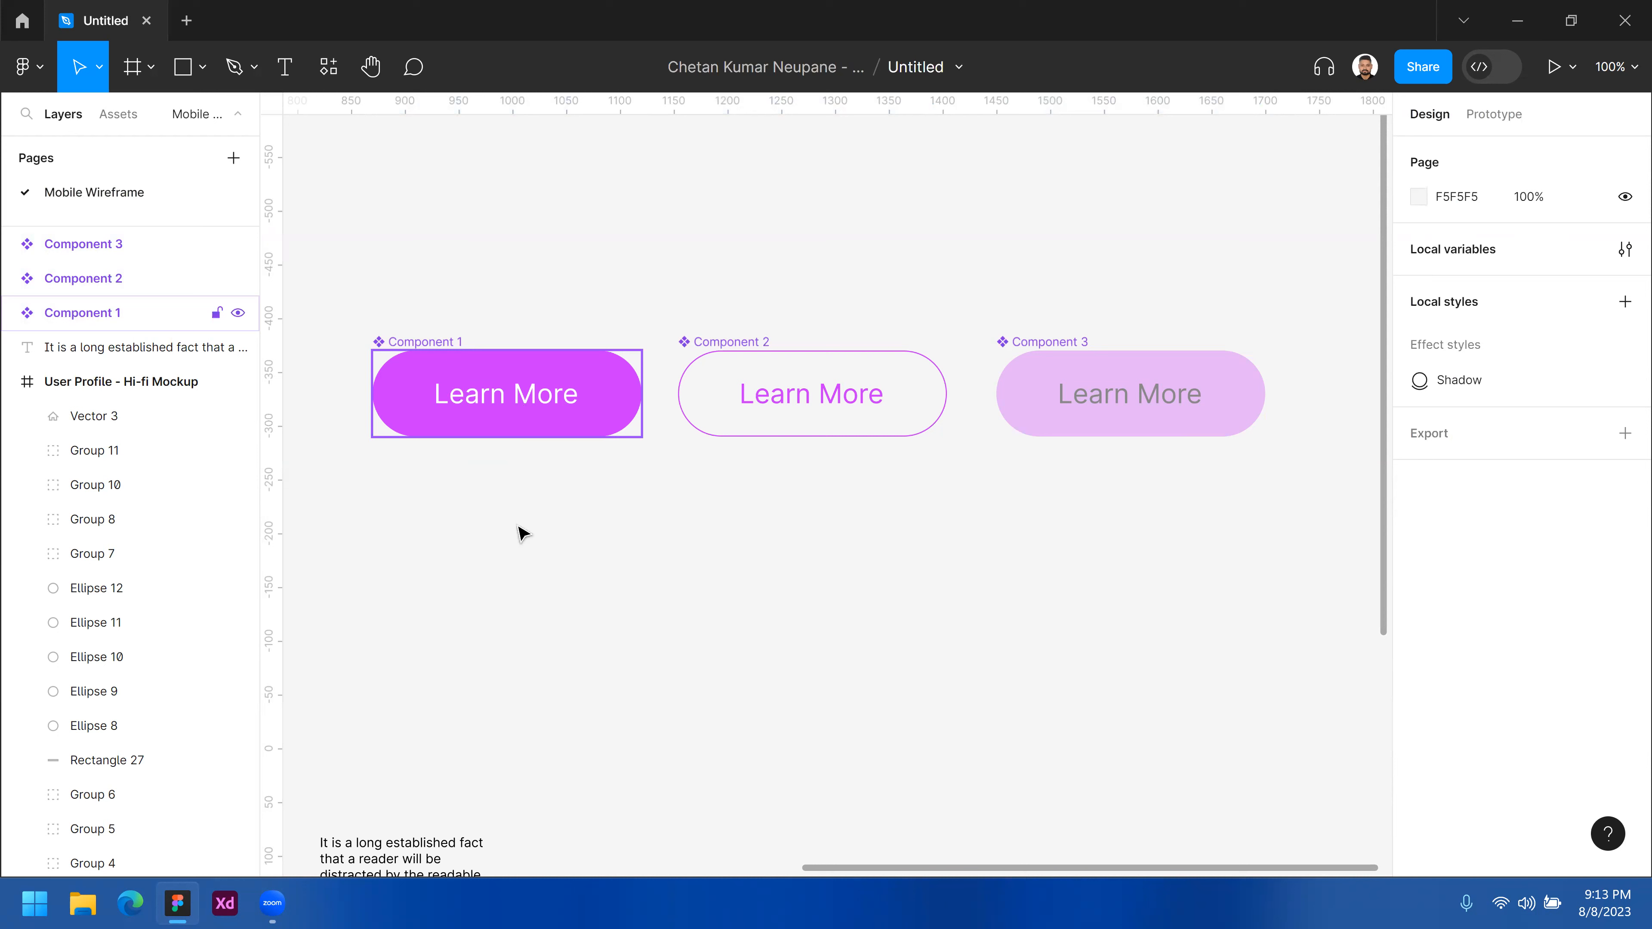
pyautogui.click(348, 338)
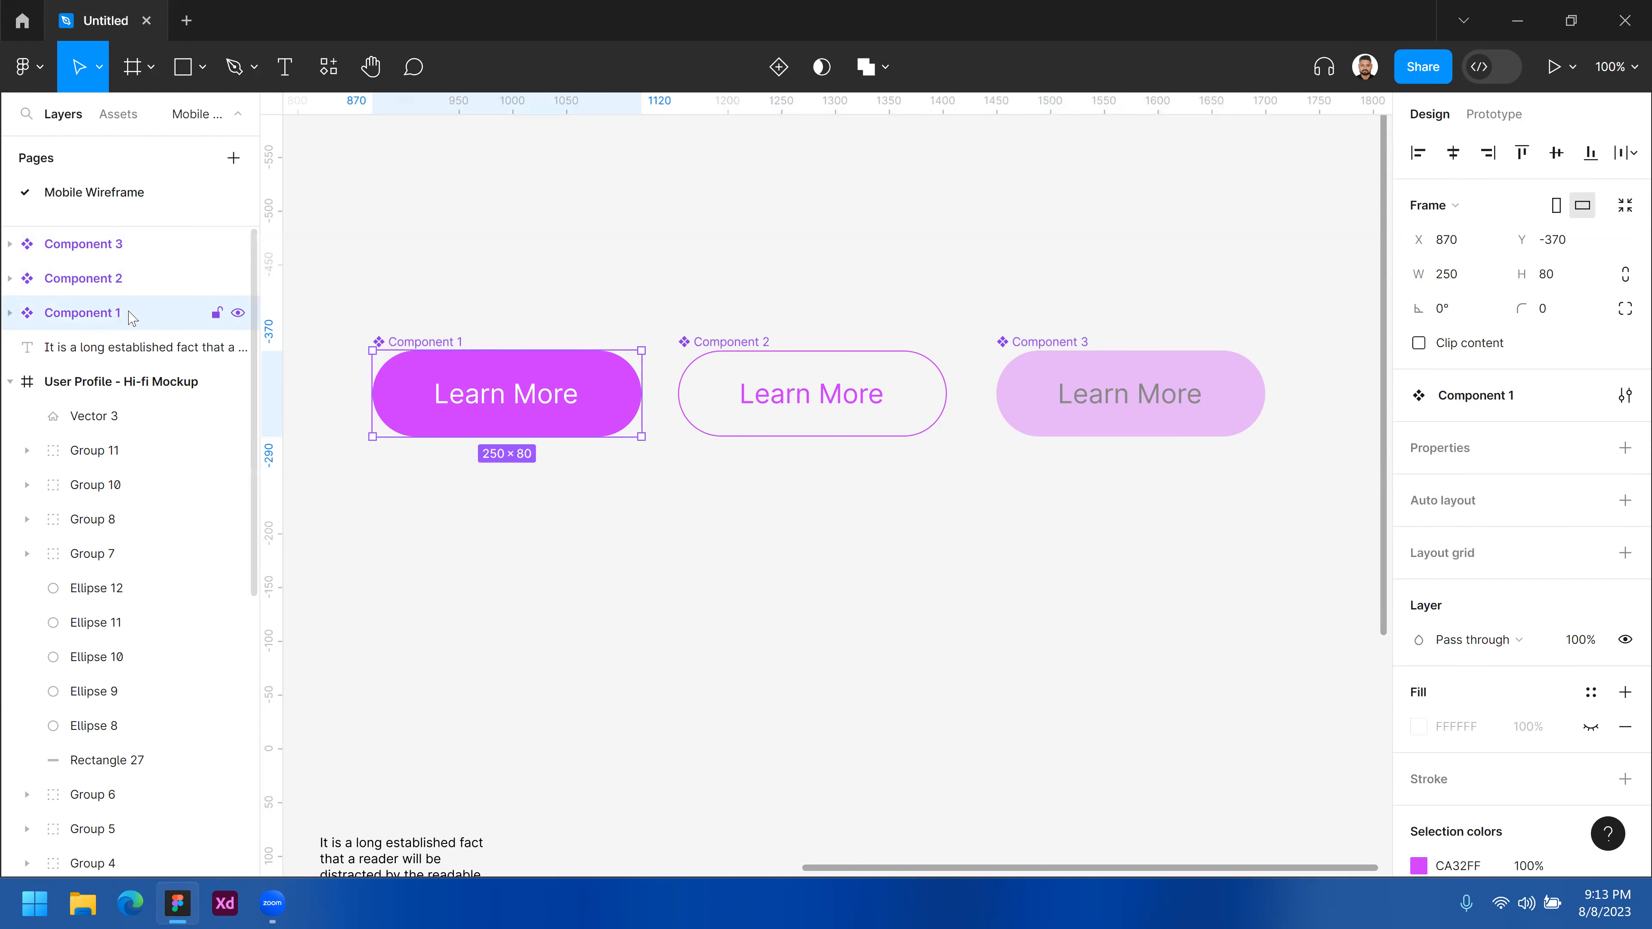
pyautogui.press('Escape')
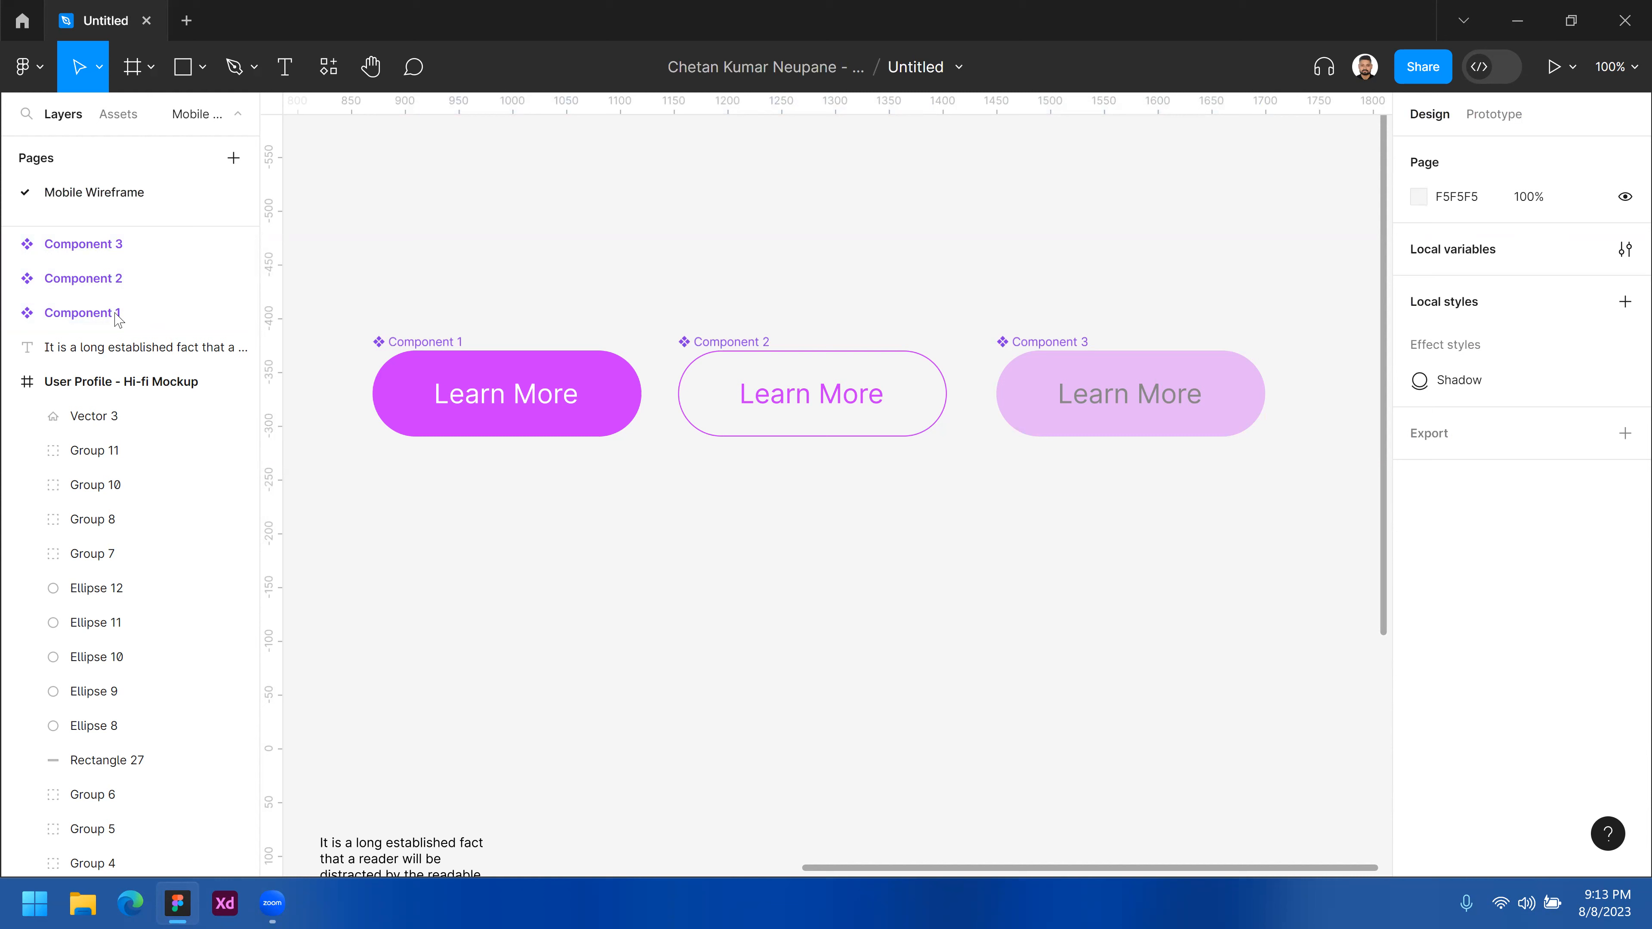
# - Rename the filled first button's component as "Primary Button"
pyautogui.click(114, 317)
pyautogui.doubleClick(143, 317)
pyautogui.click(143, 317)
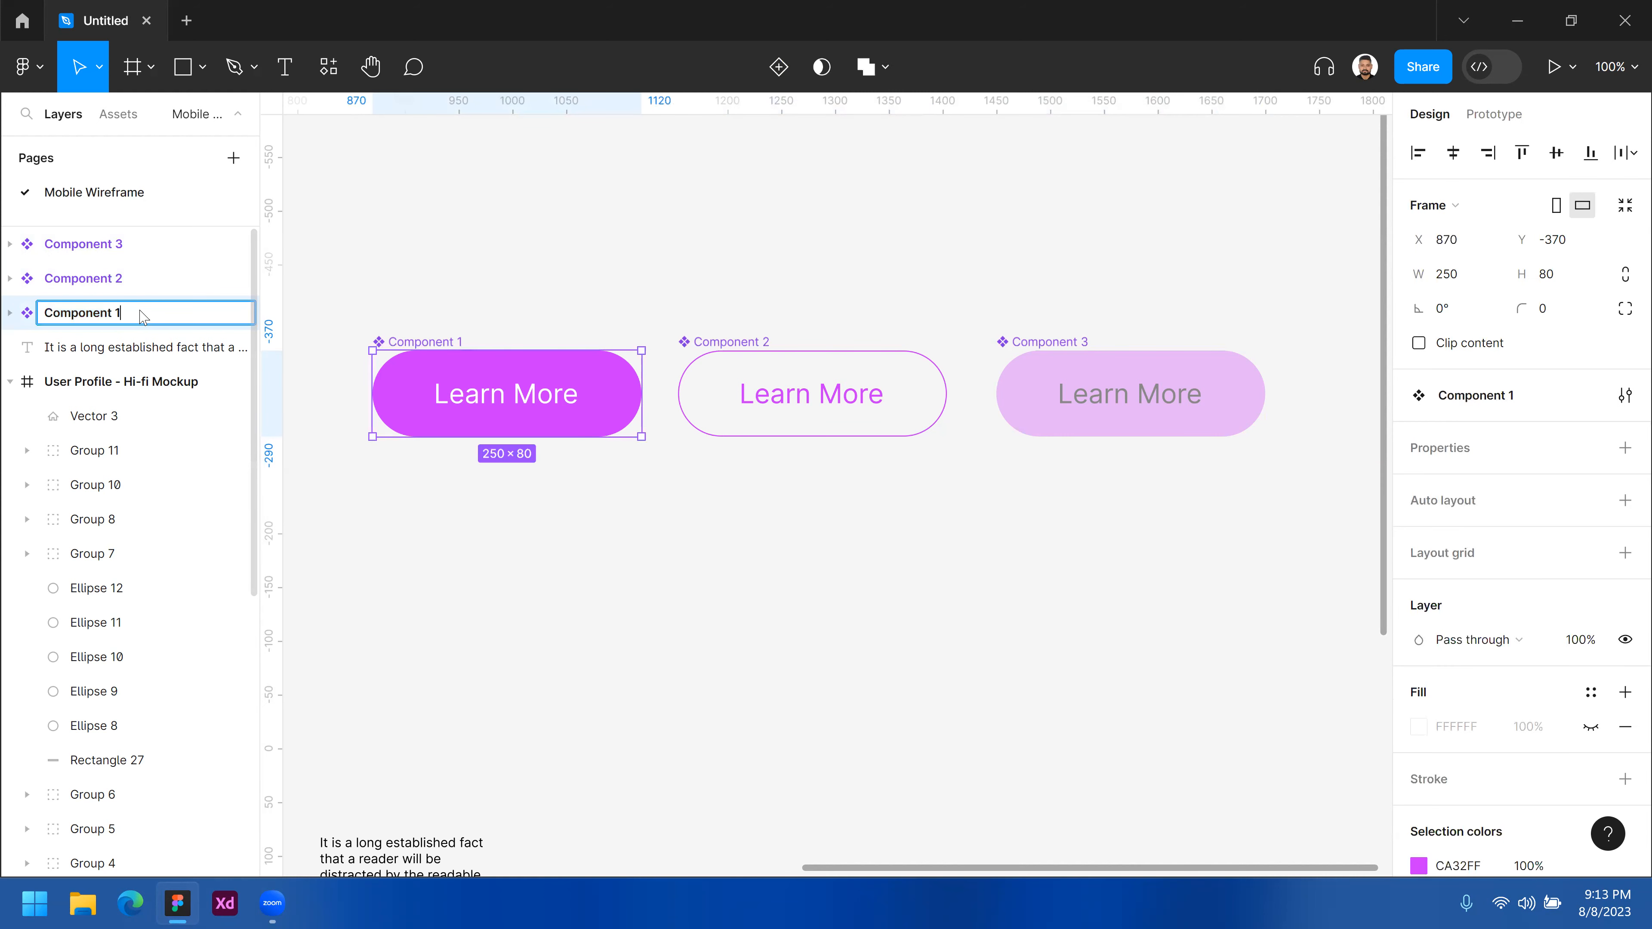
pyautogui.hotkey('ctrl', 'a')
pyautogui.write('Primary Button')
pyautogui.press('Return')
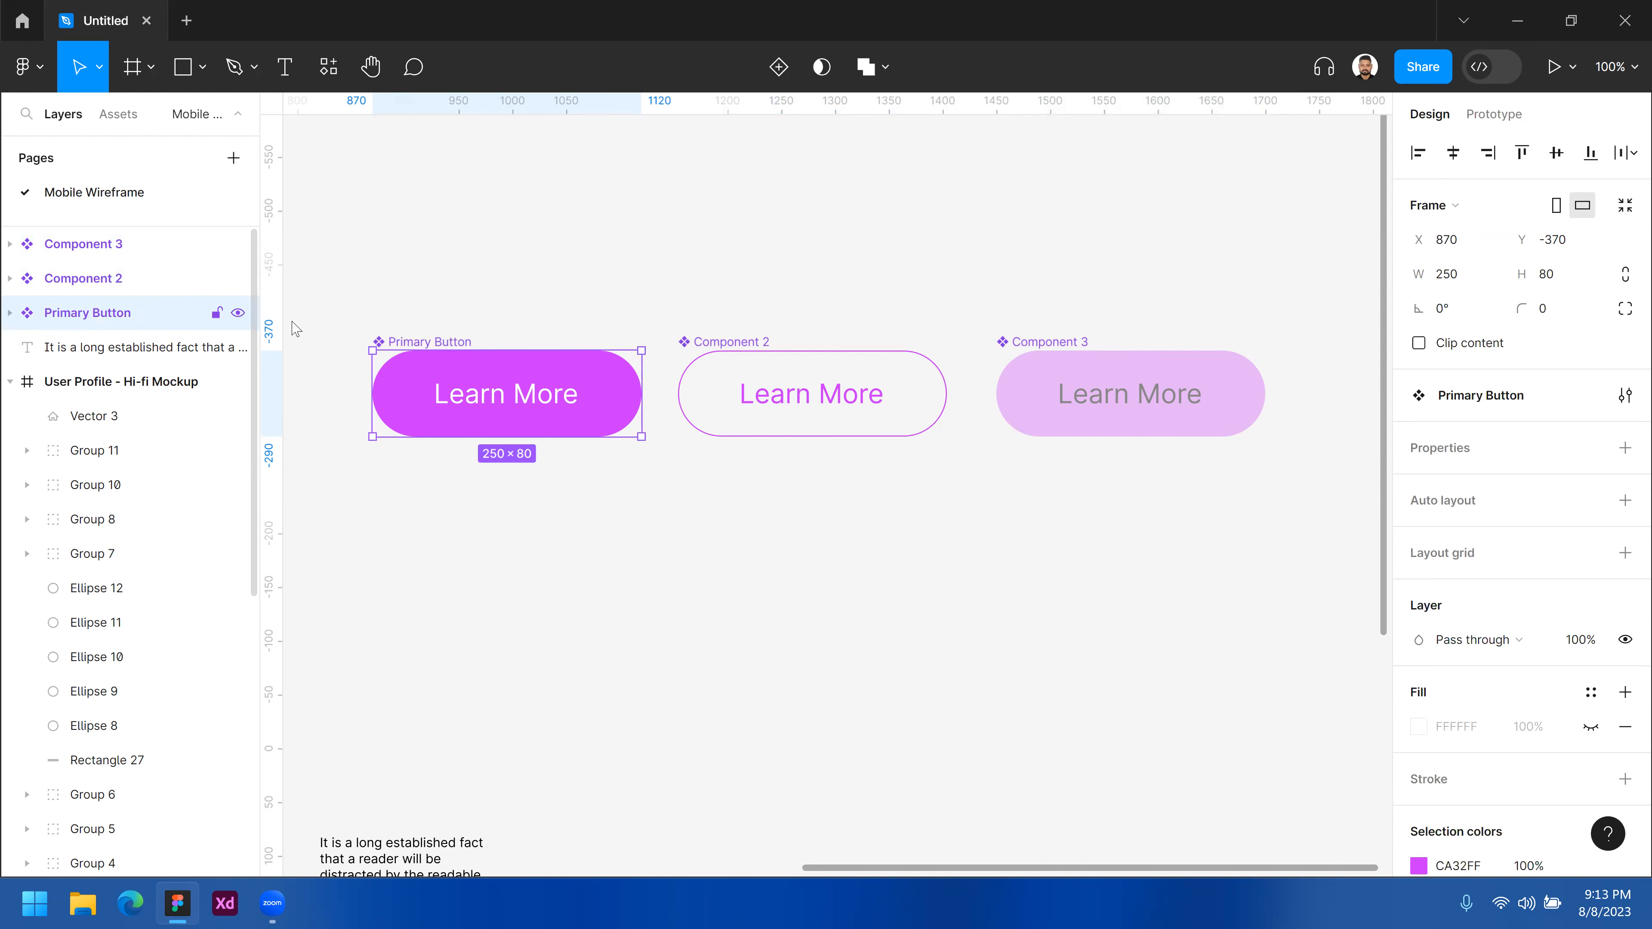
# - Rename the outlined middle button's component as "Secondary Button"
pyautogui.click(784, 368)
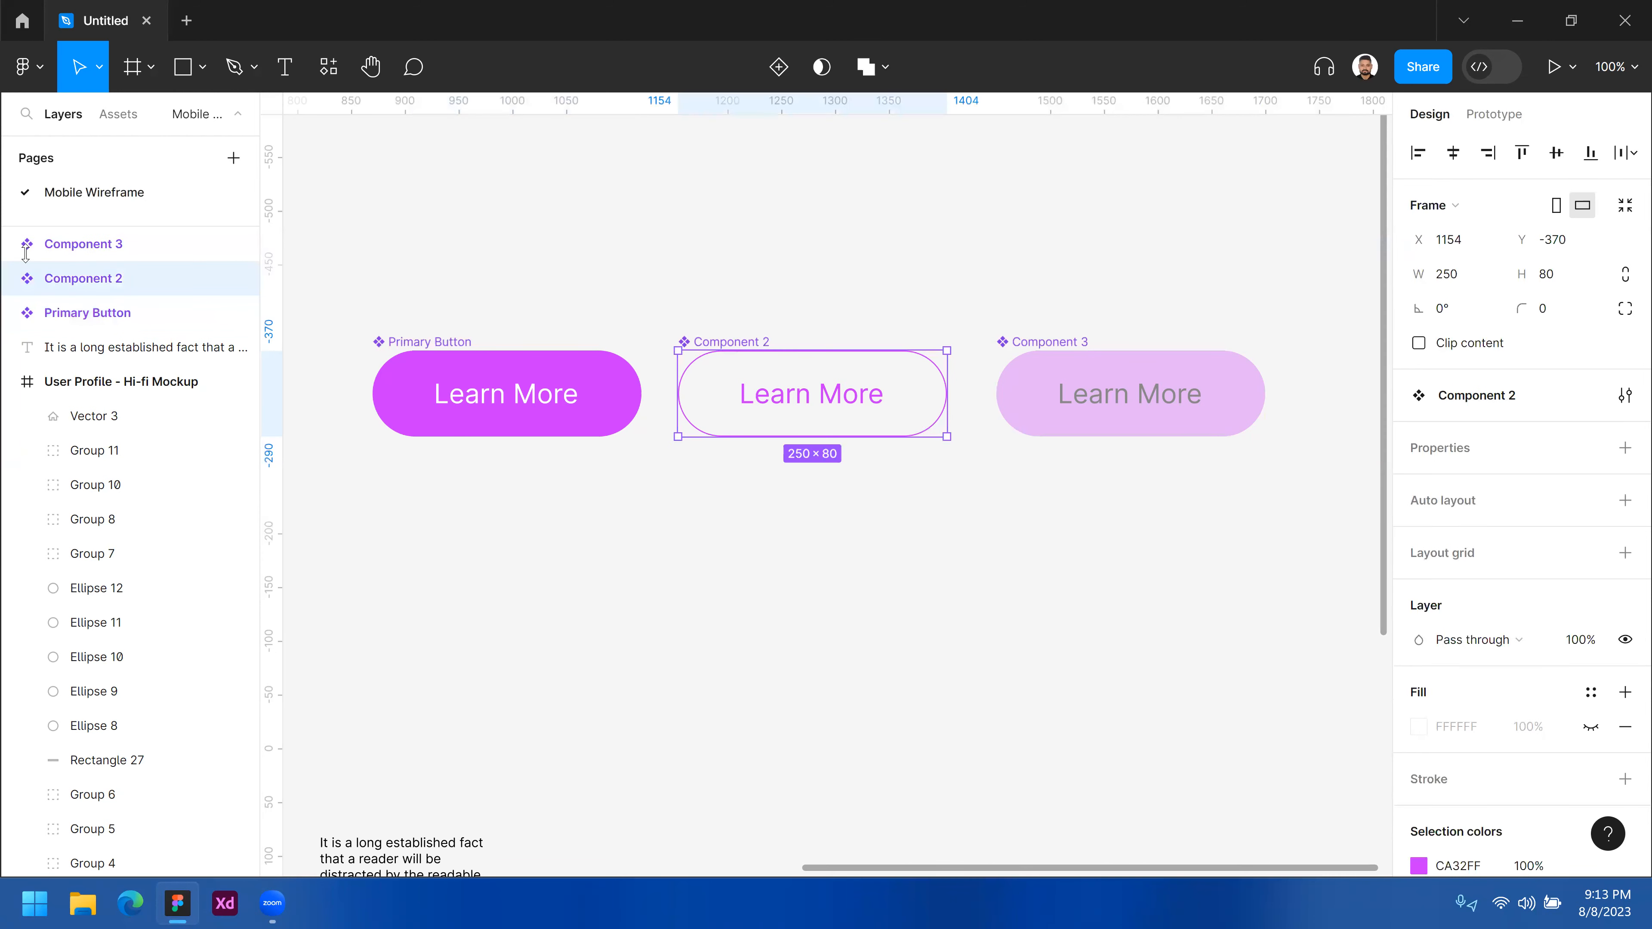
pyautogui.doubleClick(97, 283)
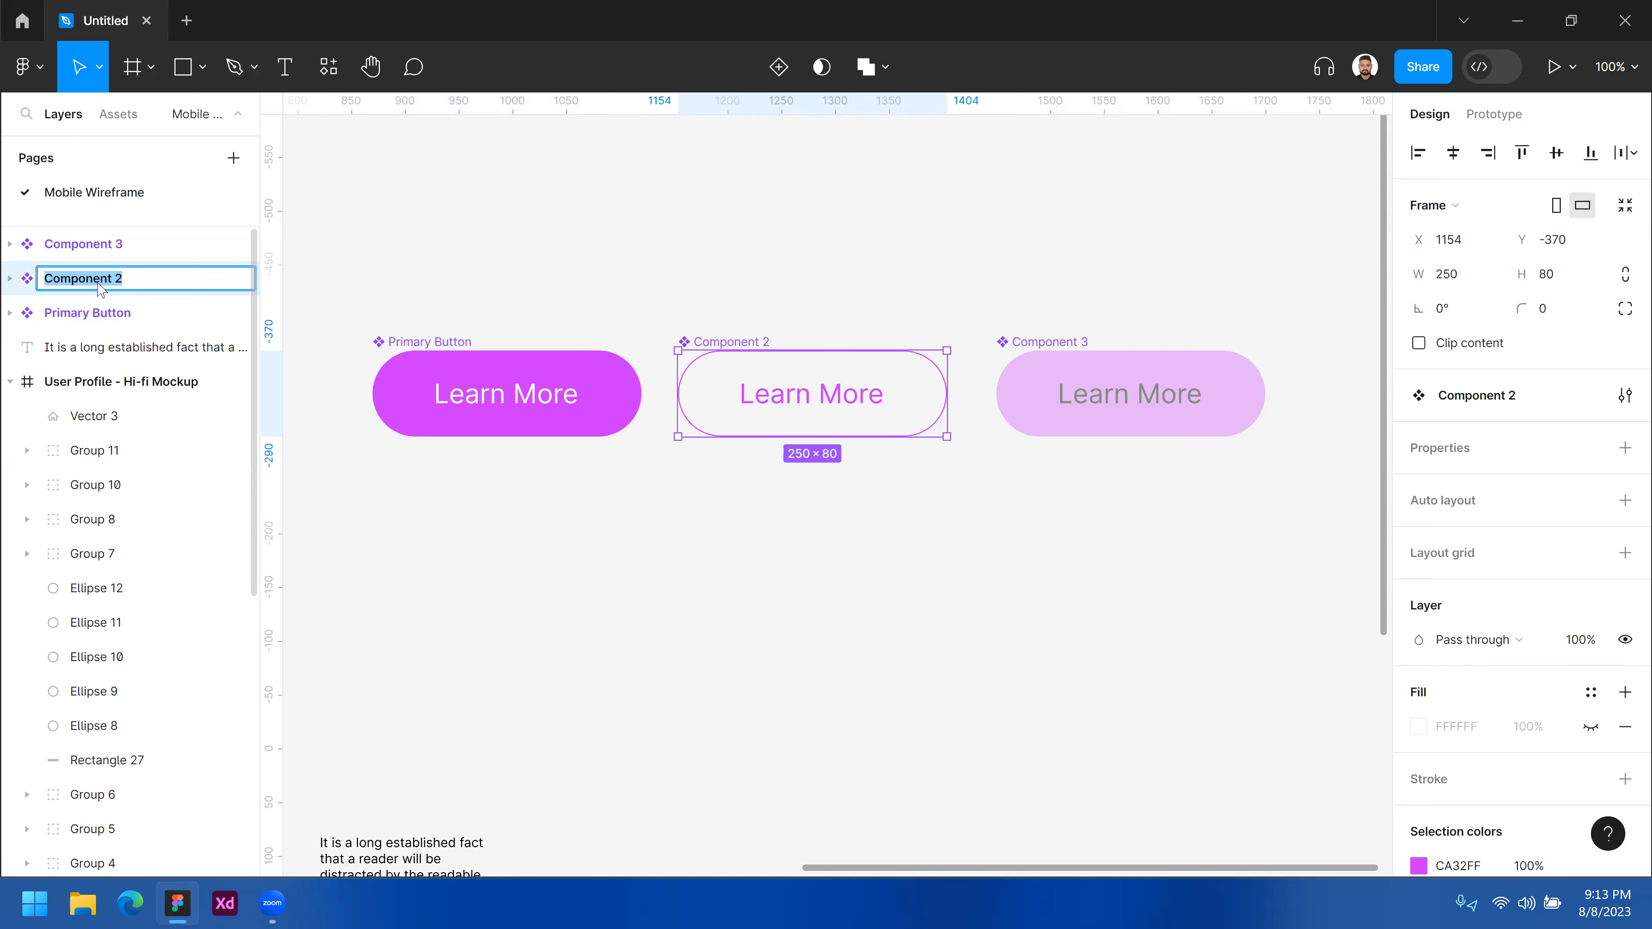
pyautogui.write('S')
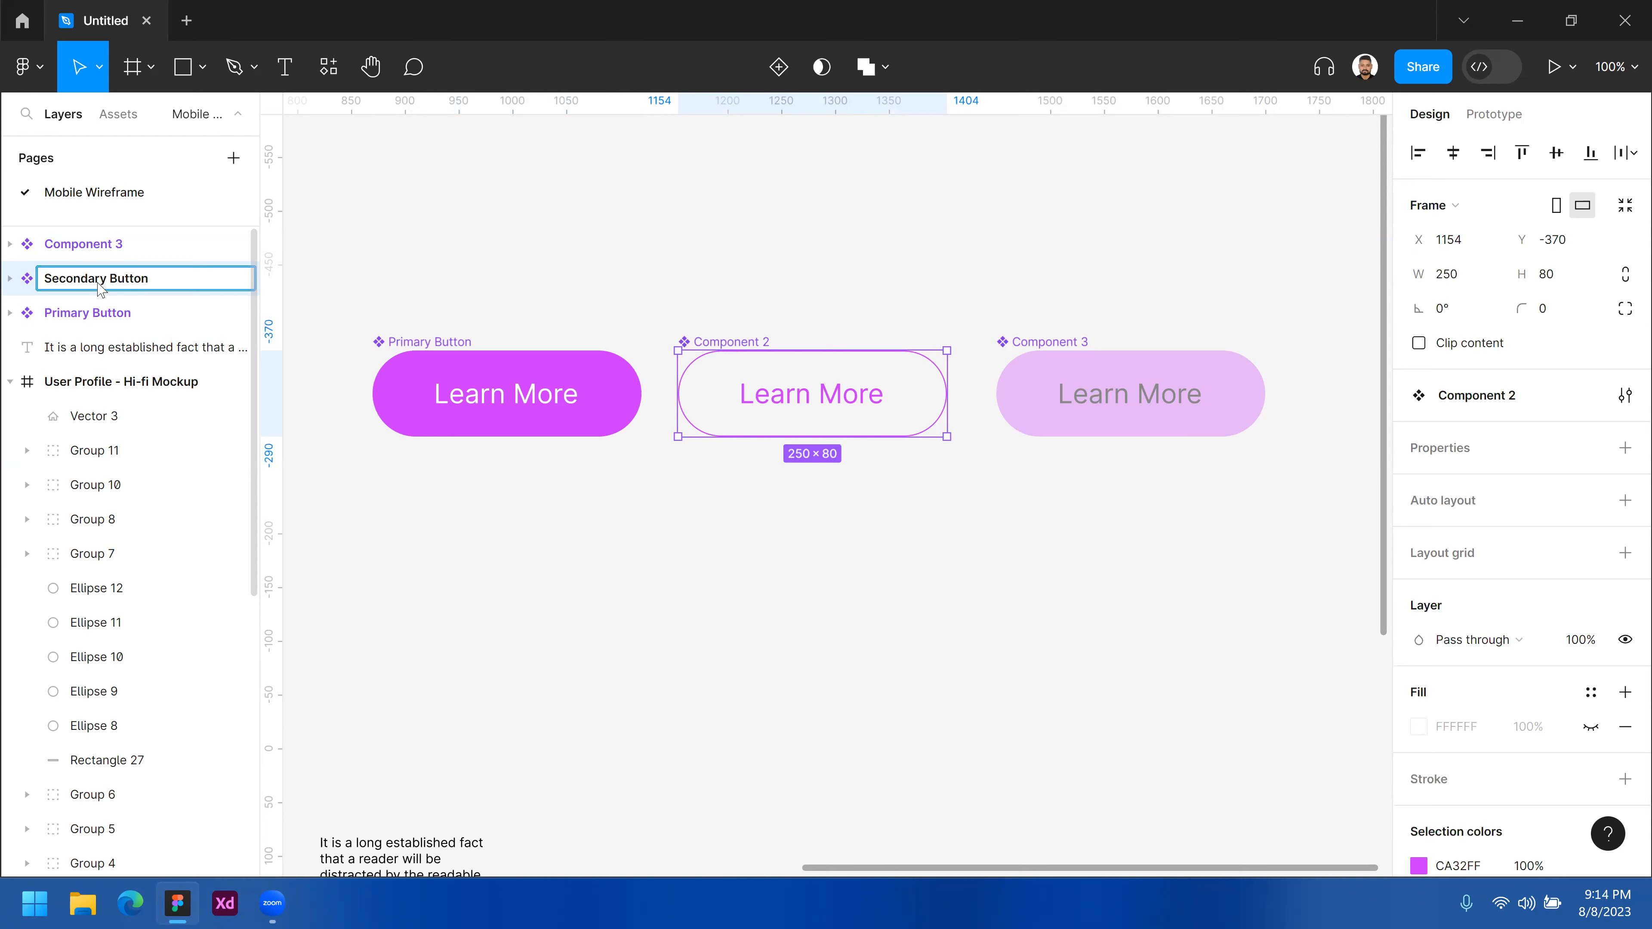
pyautogui.write('econdary Button')
pyautogui.press('Return')
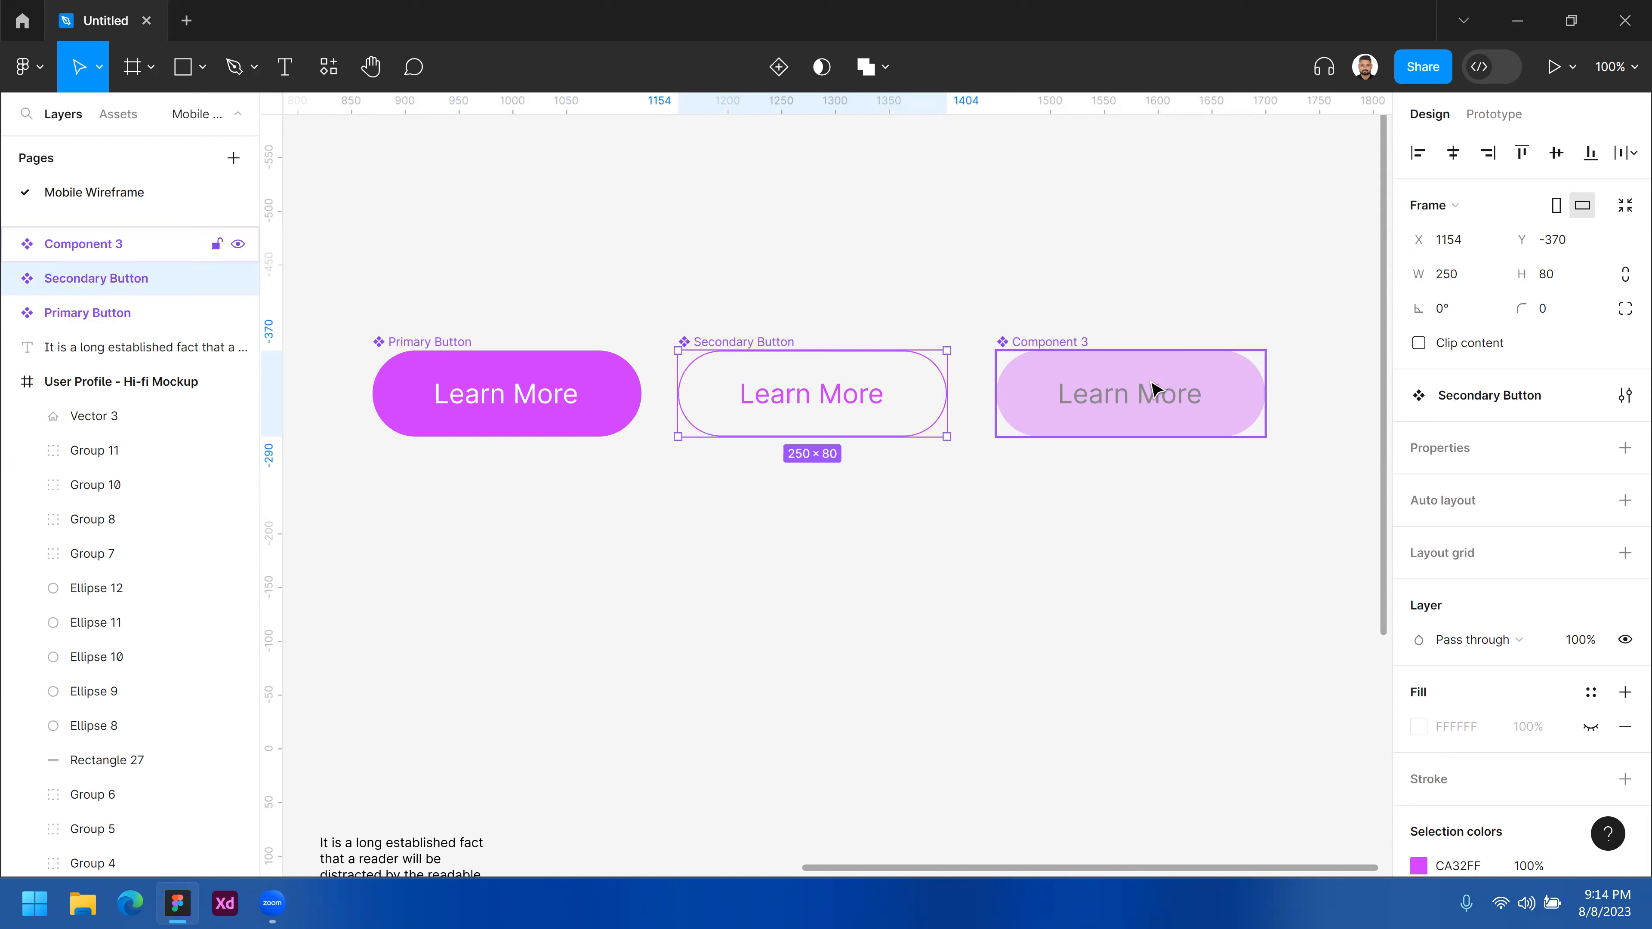
# - Rename the light purple third button's component as "Disable Button"
pyautogui.click(132, 258)
pyautogui.doubleClick(79, 247)
pyautogui.write('Dis')
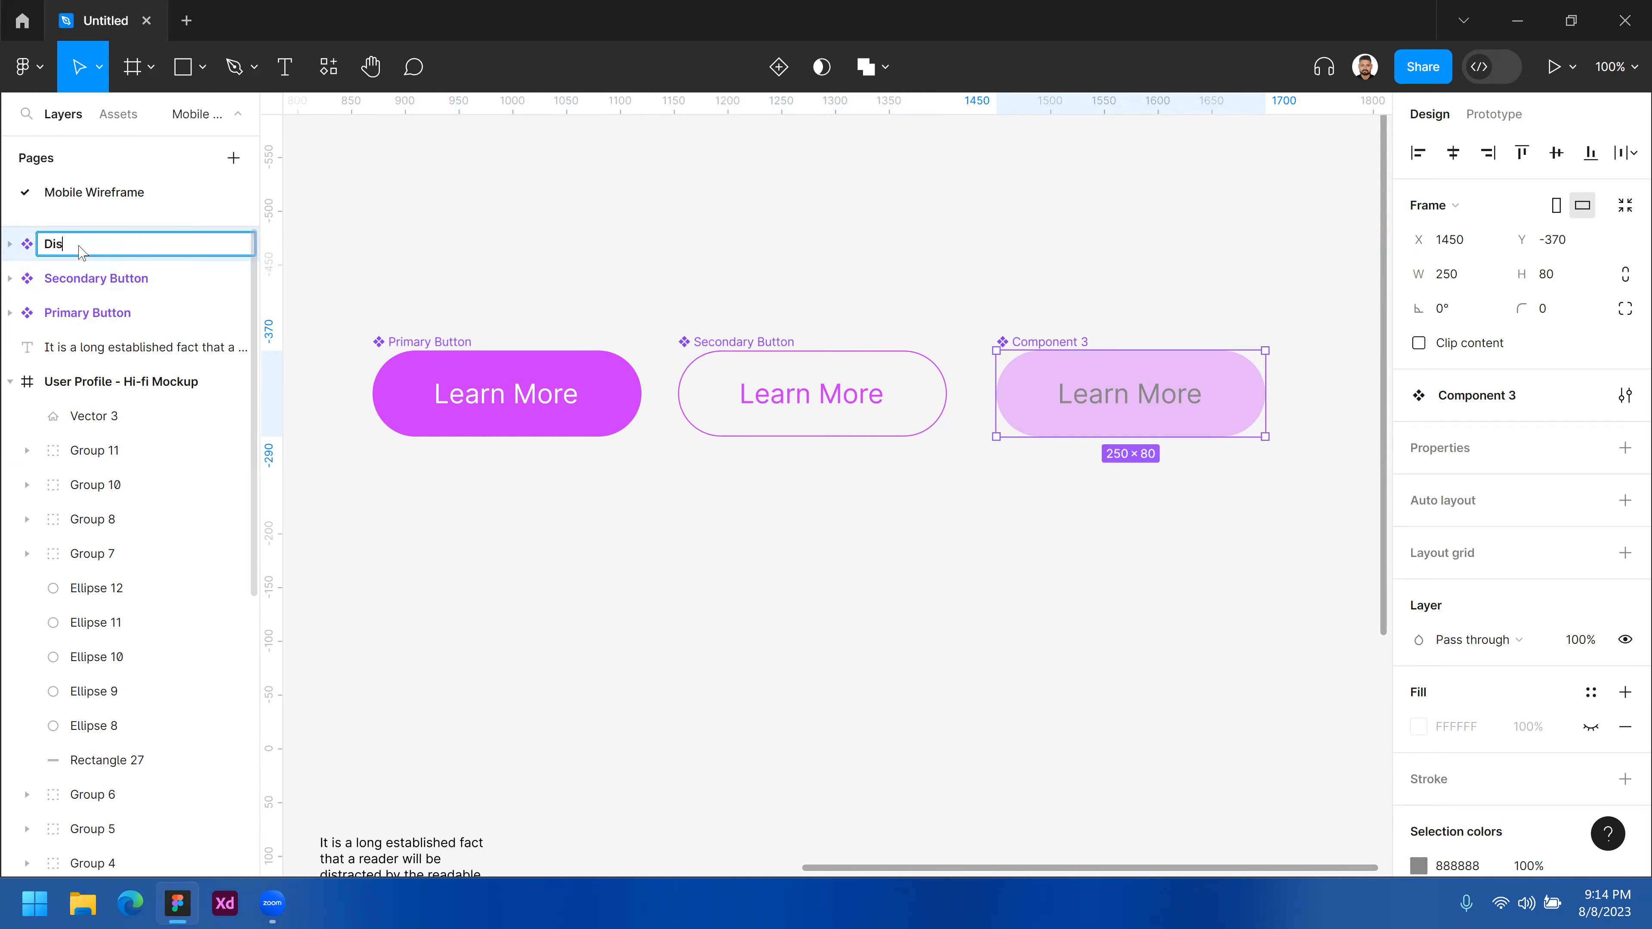
pyautogui.write('able Button')
pyautogui.press('Return')
# - Show the file's local component assets to review the three button components
pyautogui.moveTo(394, 260); pyautogui.dragTo(1204, 531)
pyautogui.click(582, 537)
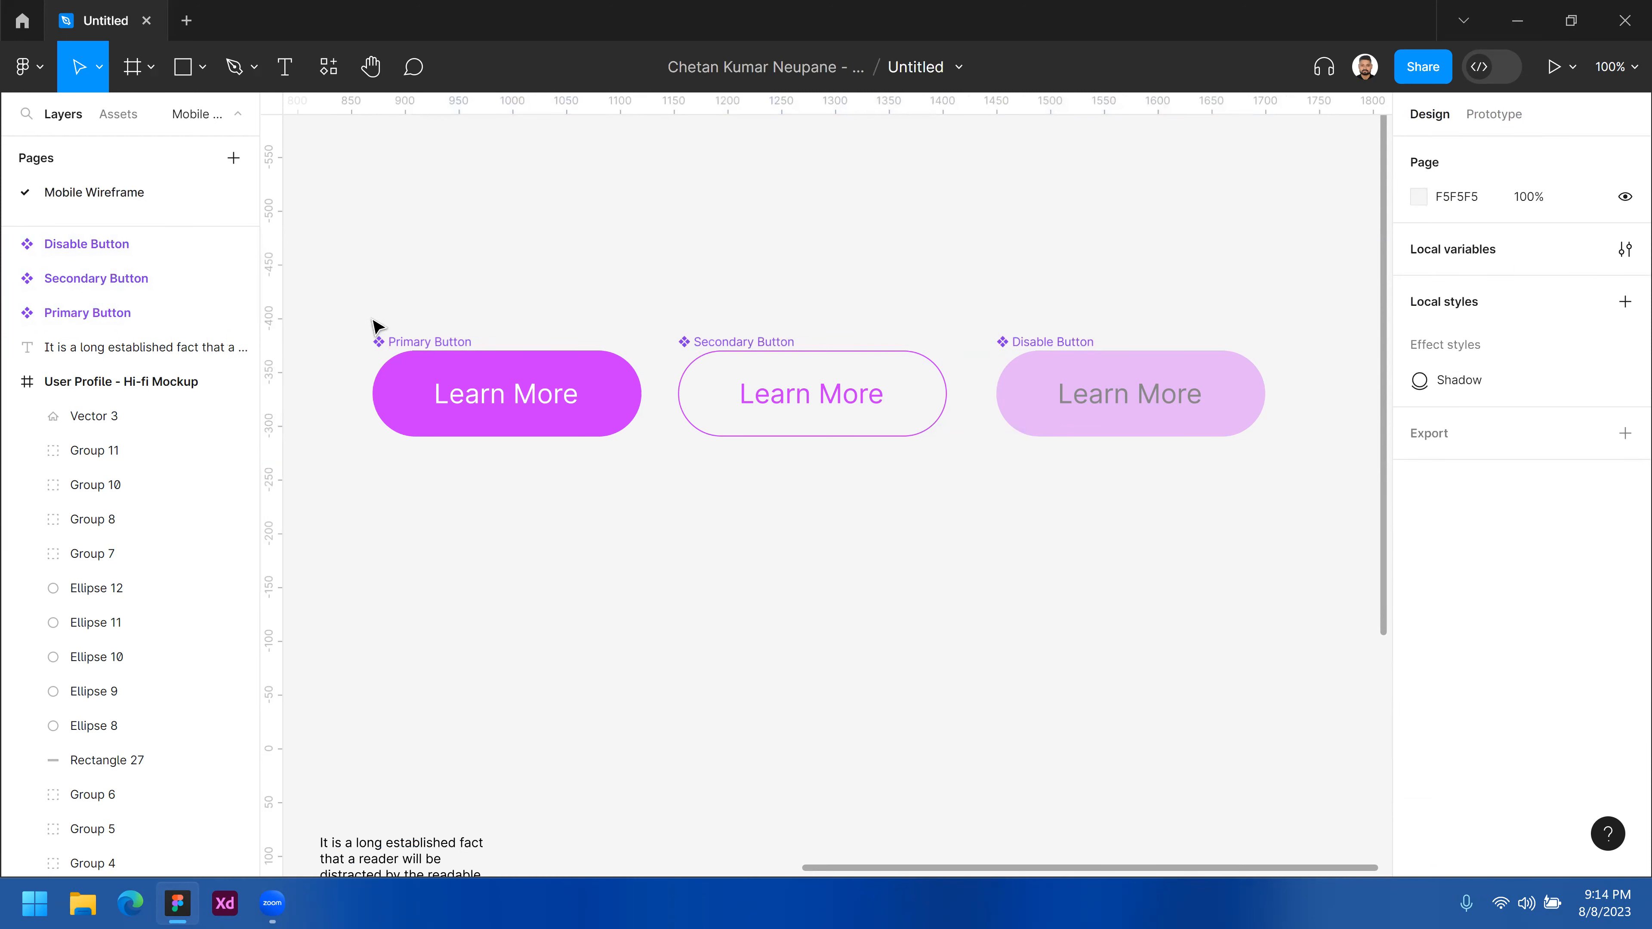
pyautogui.moveTo(372, 276); pyautogui.dragTo(1080, 529)
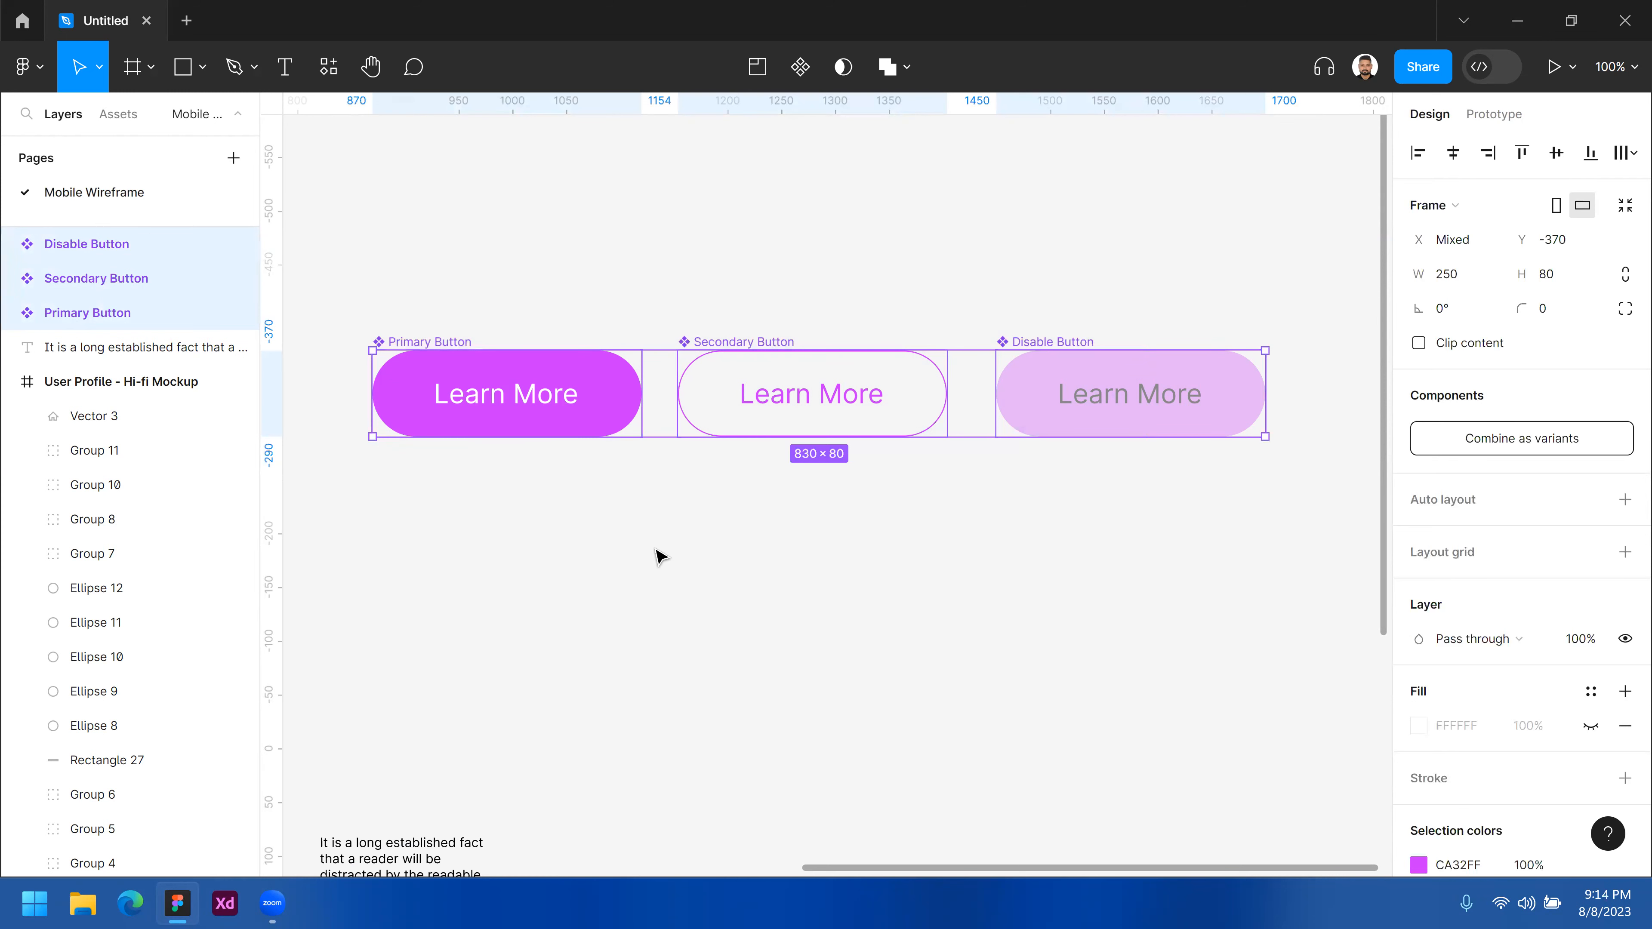
pyautogui.press('Escape')
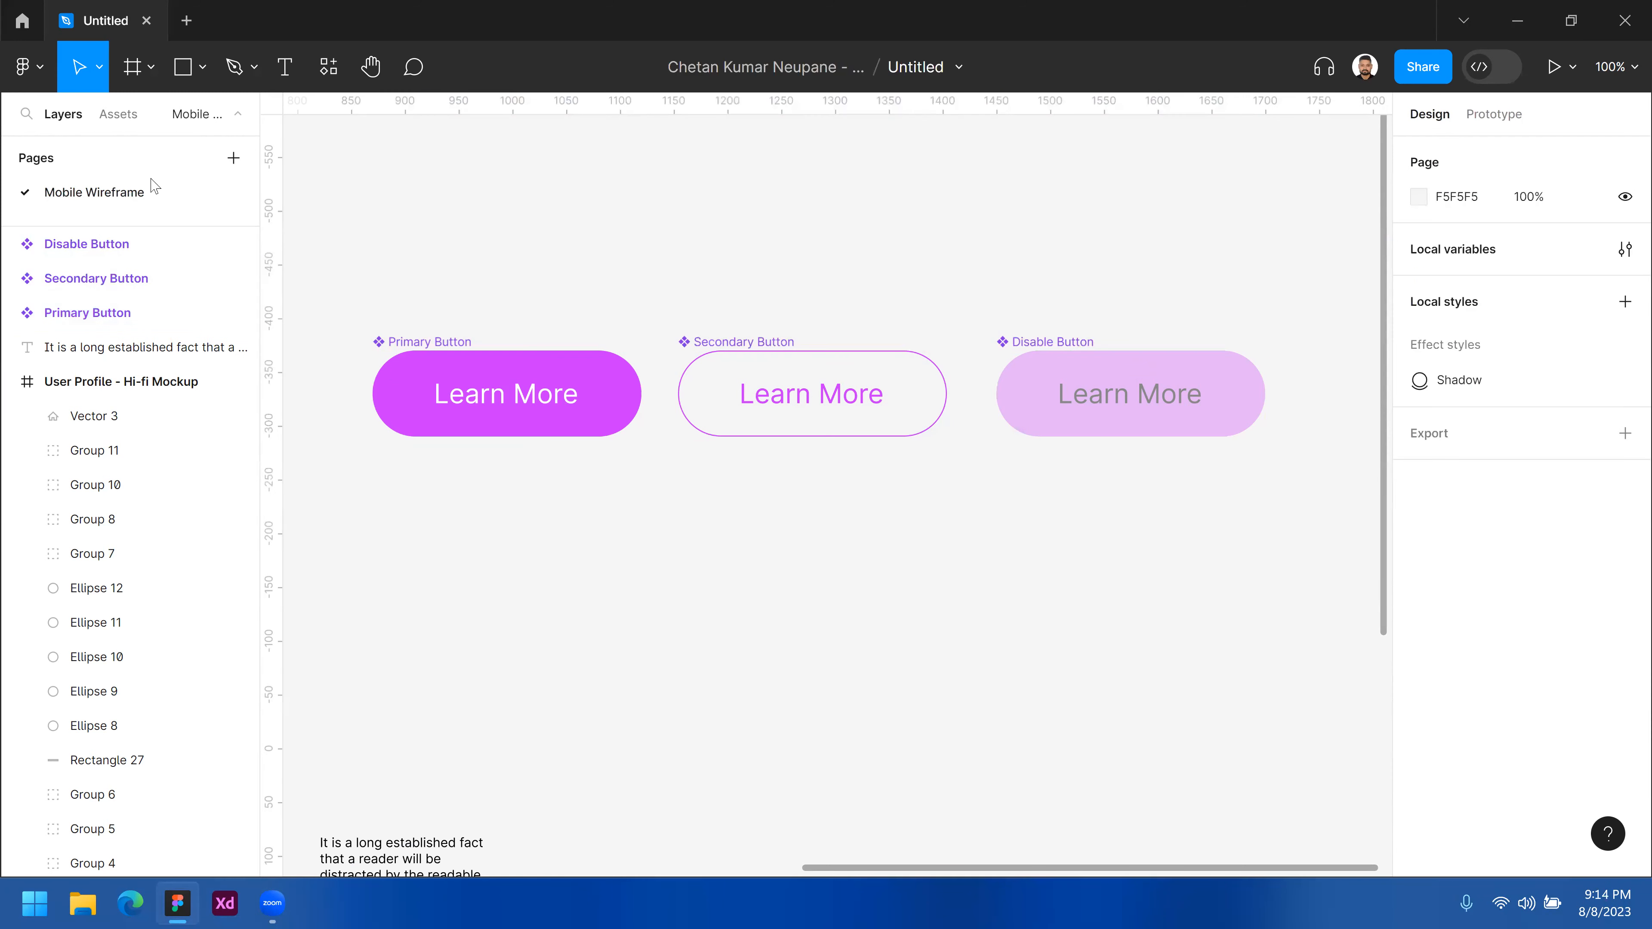
pyautogui.click(119, 115)
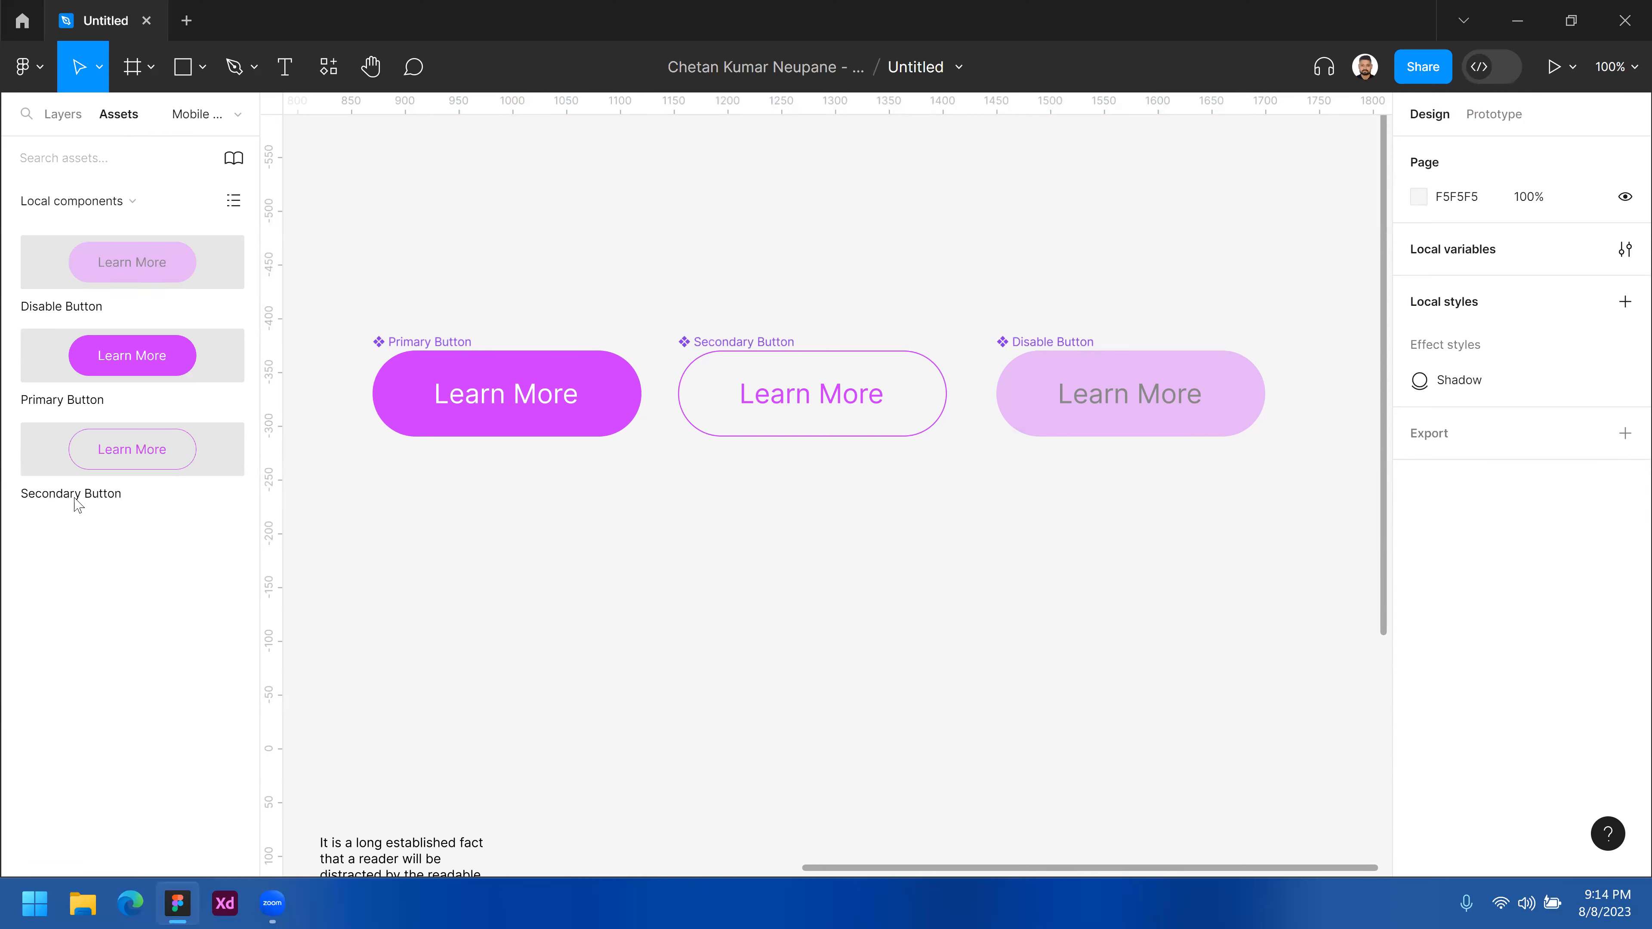
pyautogui.moveTo(373, 278); pyautogui.dragTo(1199, 509)
pyautogui.click(1096, 591)
# - Move the three button components together up the canvas to about Y -479, with the first one at about X 885
pyautogui.moveTo(362, 295); pyautogui.dragTo(1243, 493)
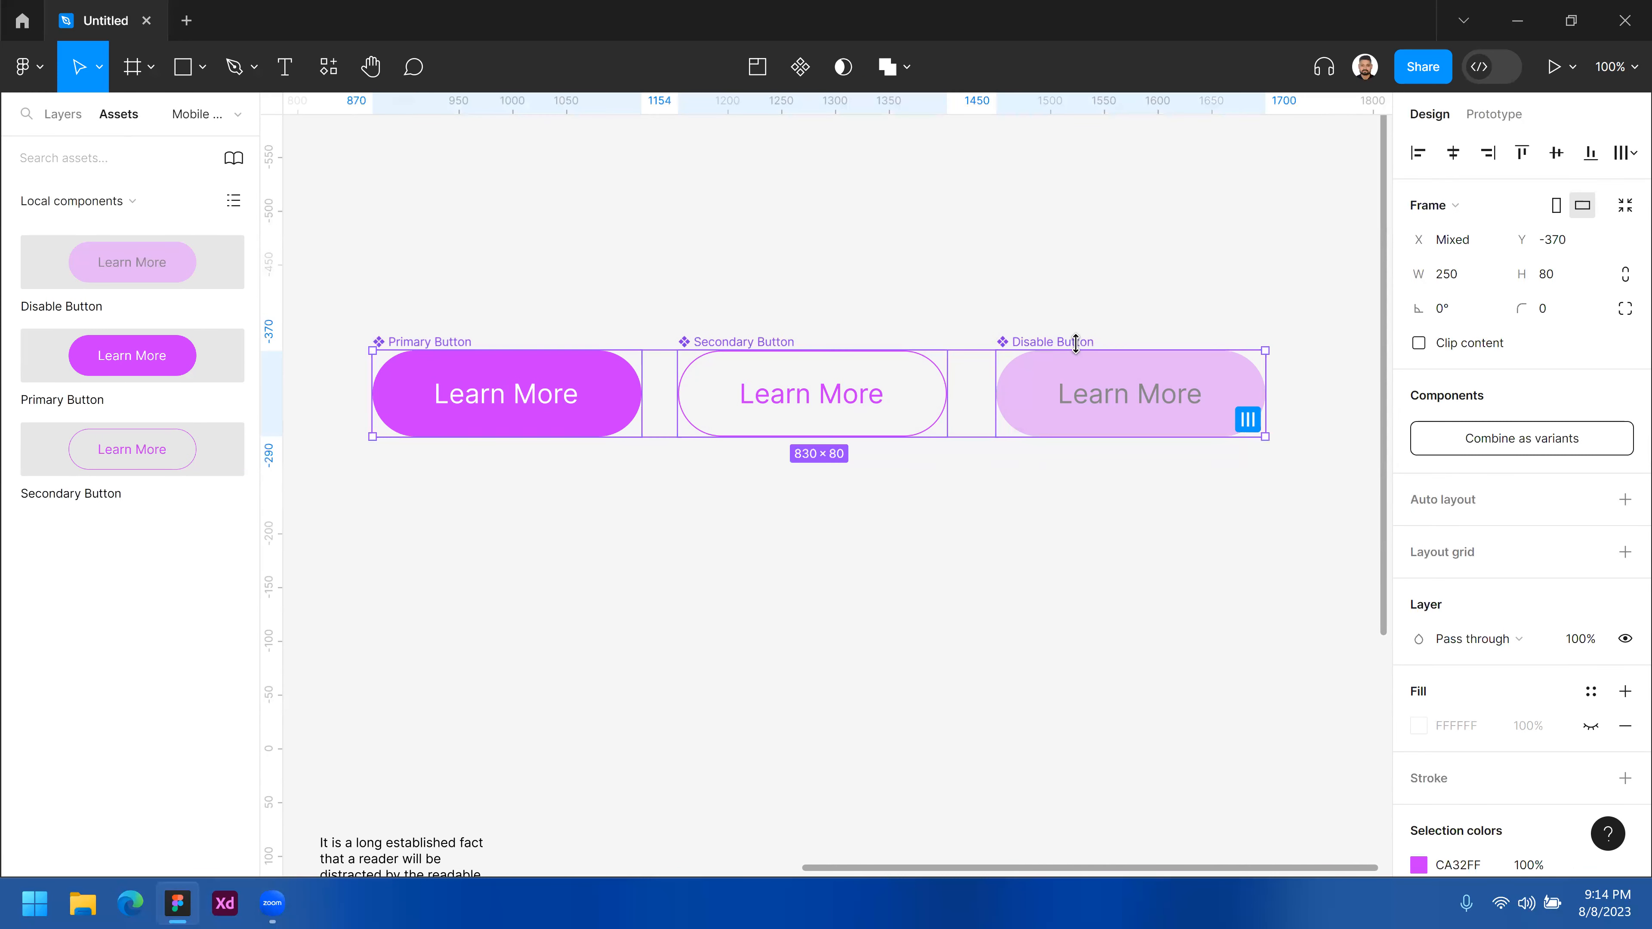
pyautogui.moveTo(740, 339); pyautogui.dragTo(754, 225)
pyautogui.click(623, 418)
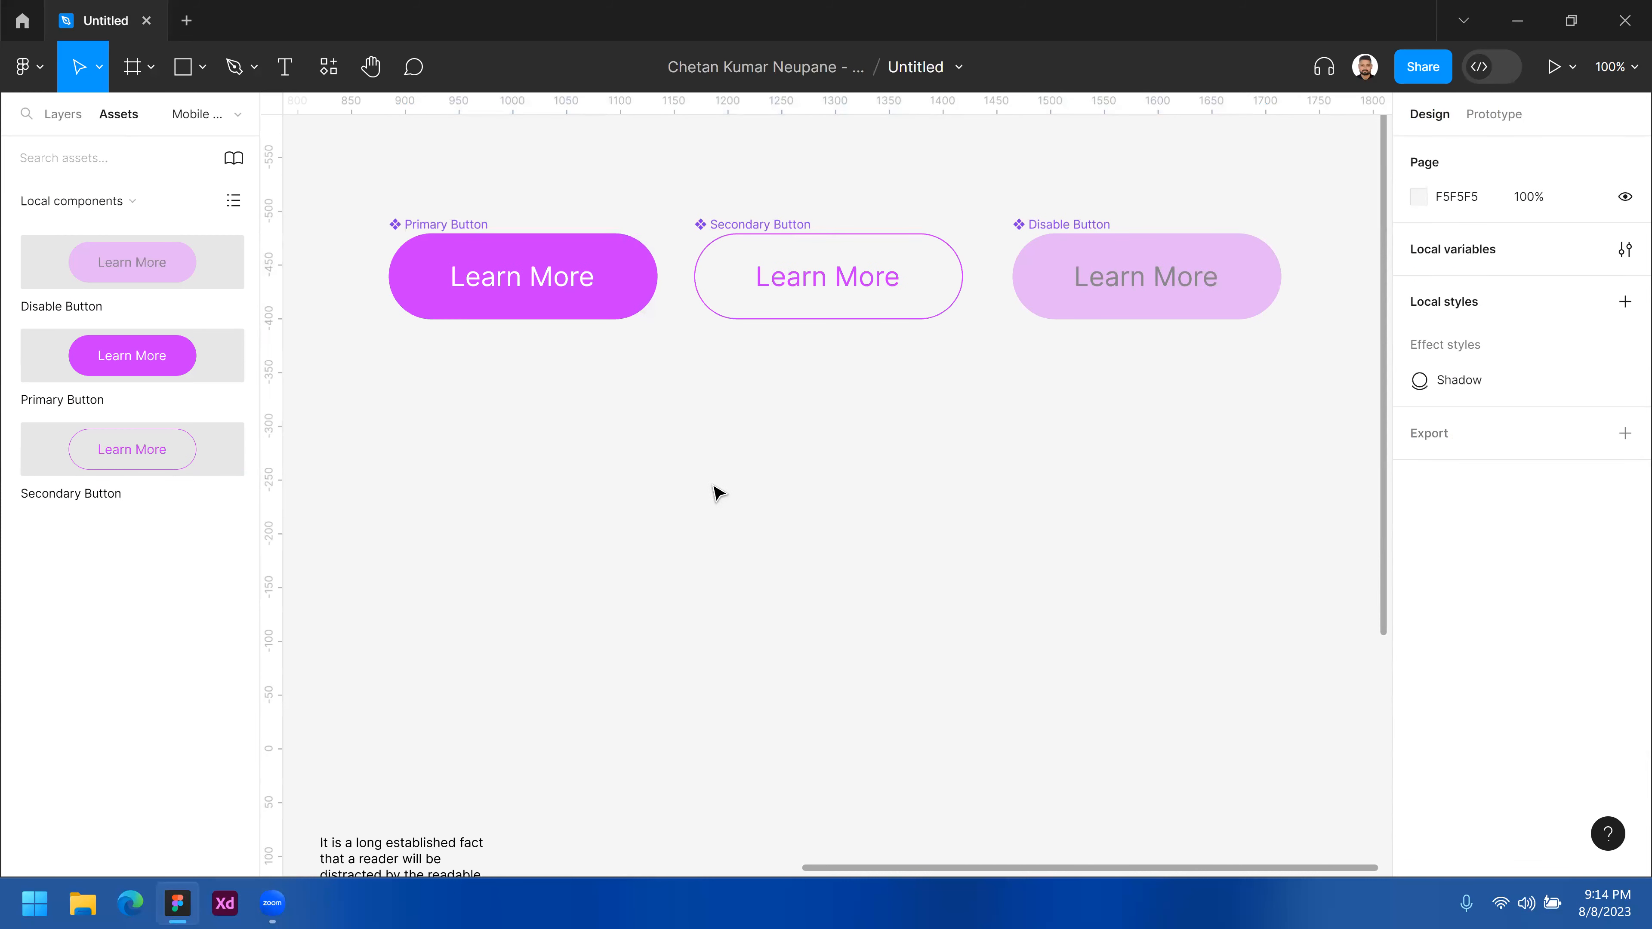
pyautogui.moveTo(370, 180); pyautogui.dragTo(1326, 363)
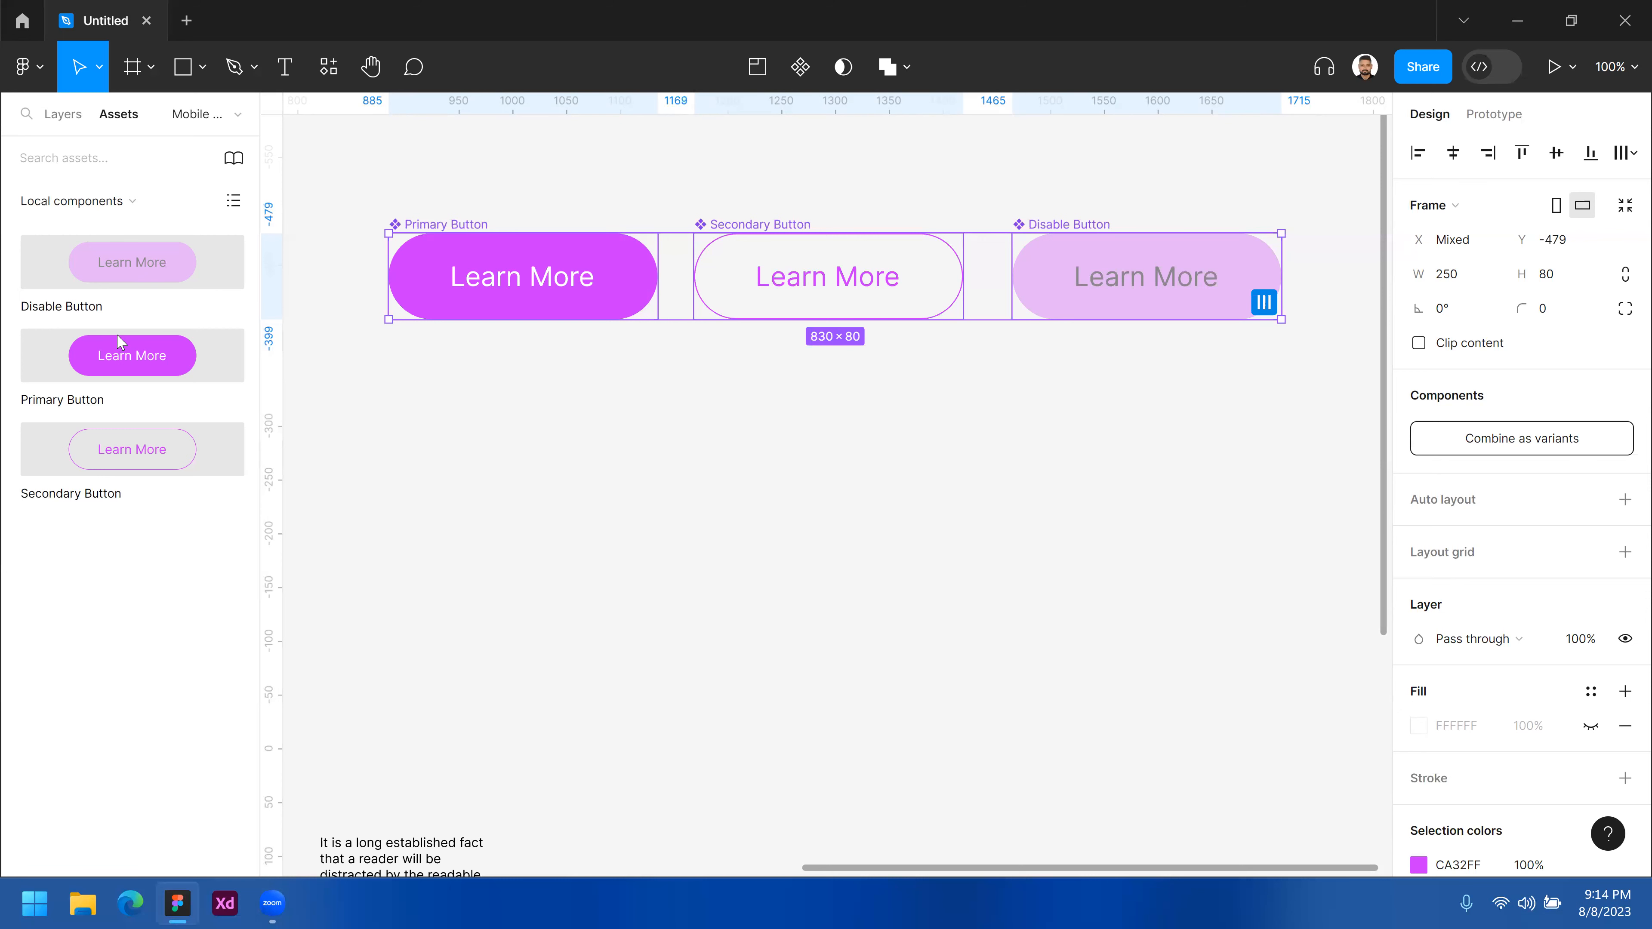
pyautogui.click(508, 444)
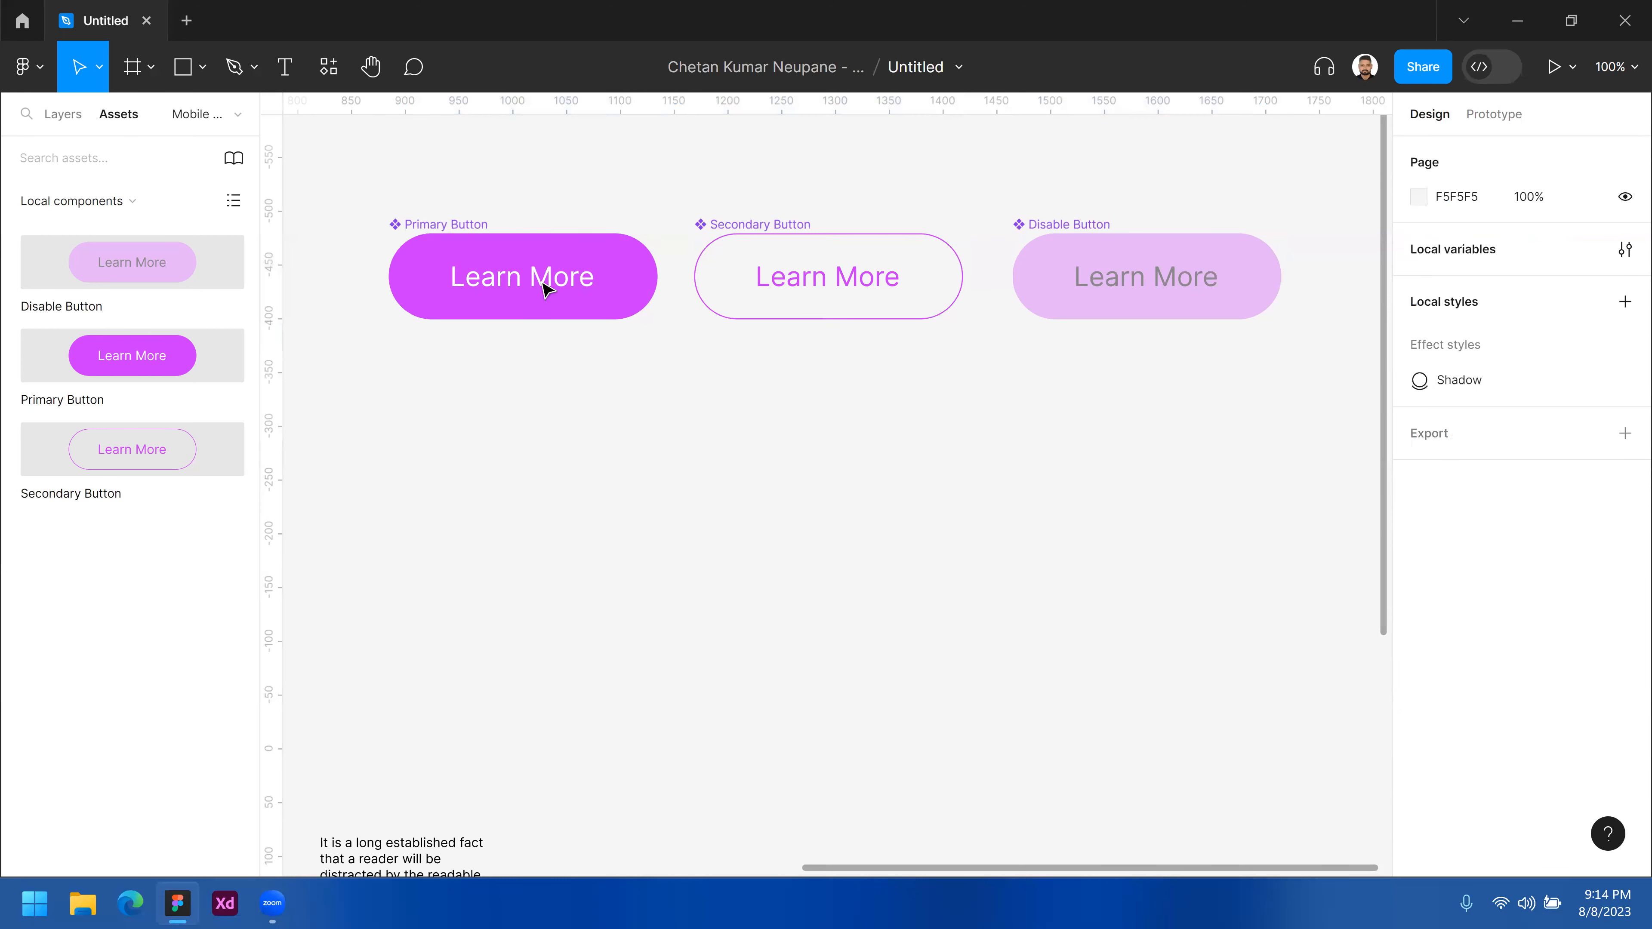
# - Make a trial copy of the Primary Button component below the row and delete it
pyautogui.click(551, 263)
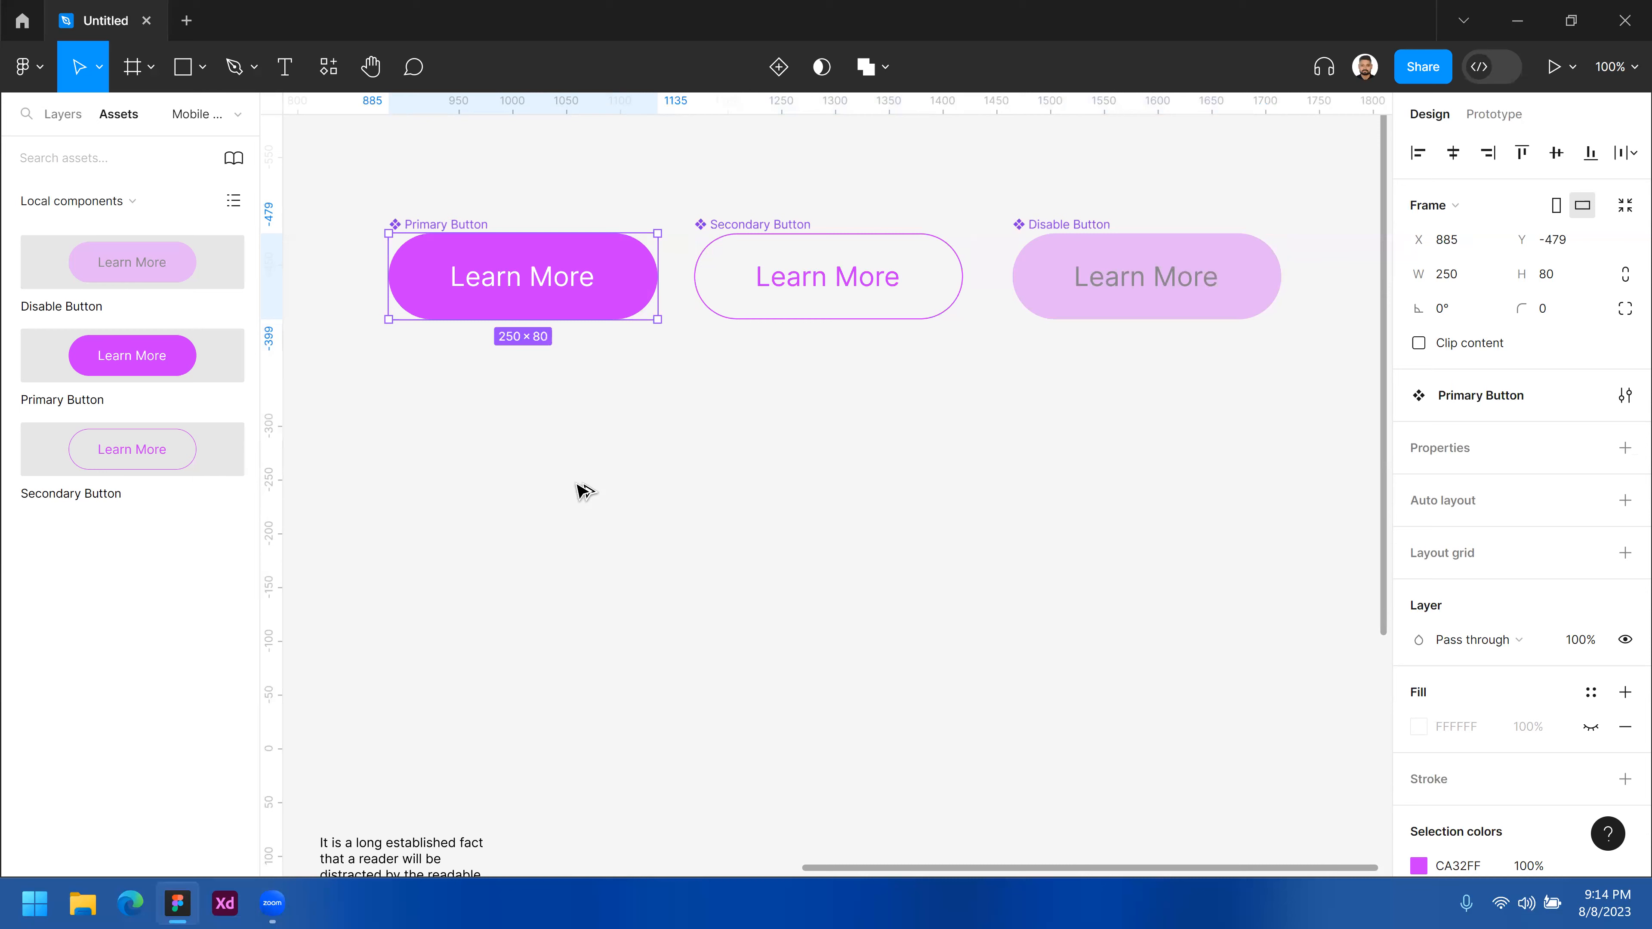
pyautogui.hotkey('ctrl', 'd')
pyautogui.moveTo(727, 377); pyautogui.dragTo(420, 592)
pyautogui.moveTo(358, 391); pyautogui.dragTo(677, 570)
pyautogui.press('Delete')
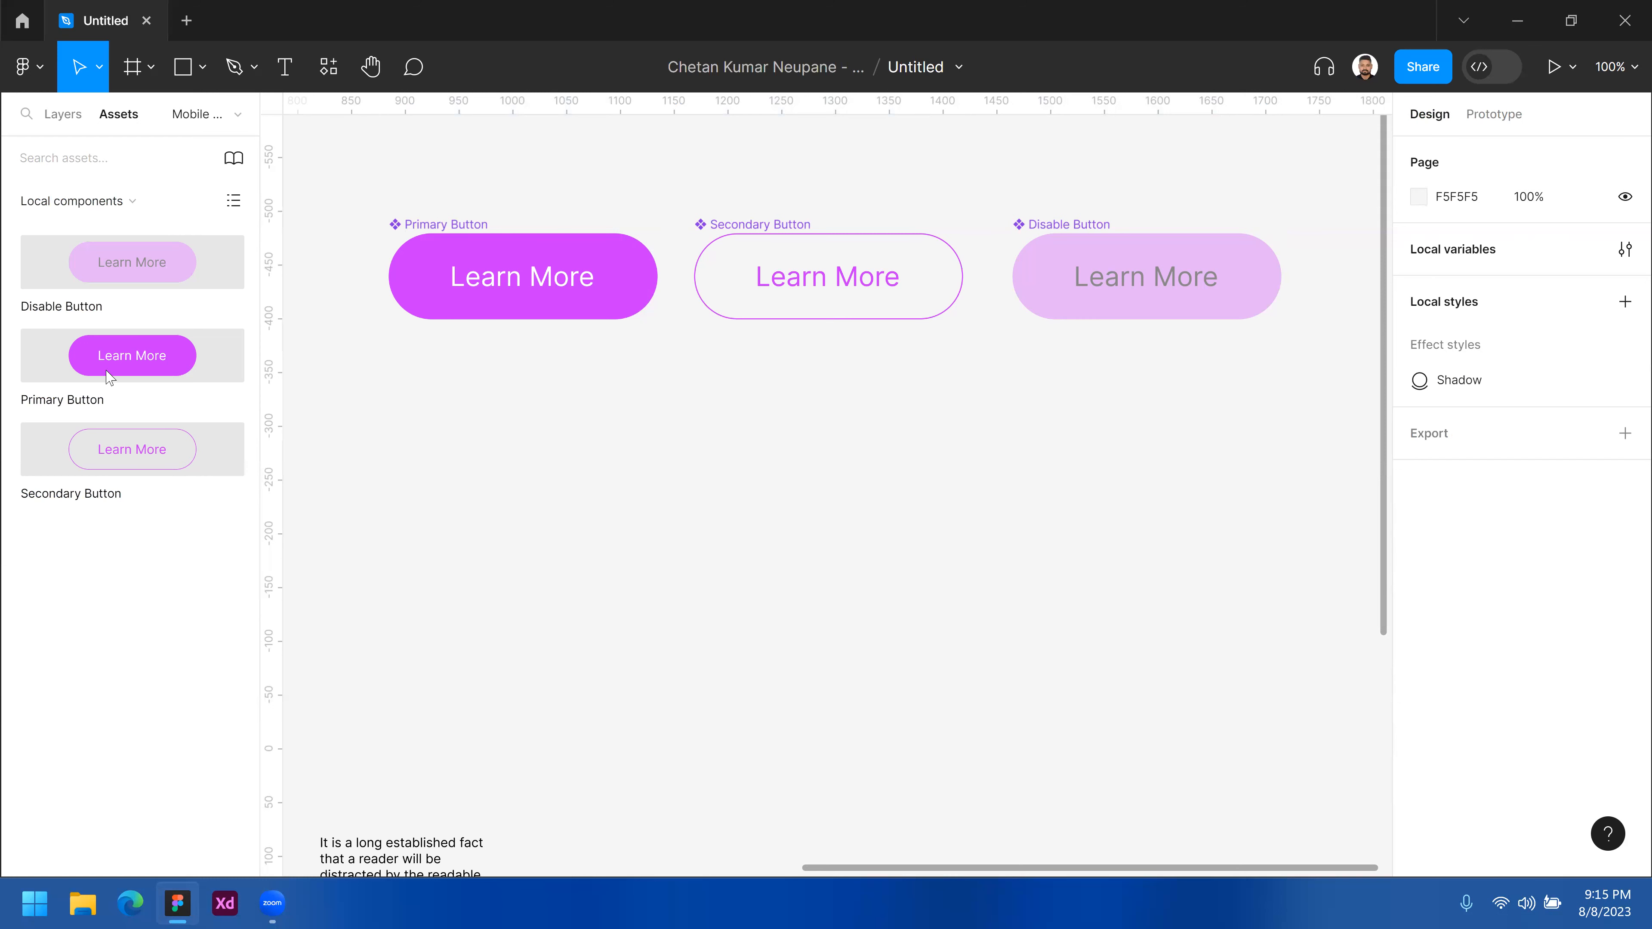
# - Place an instance of the Primary Button component below the component row, at about X 877, Y -341
pyautogui.moveTo(224, 385); pyautogui.dragTo(485, 480)
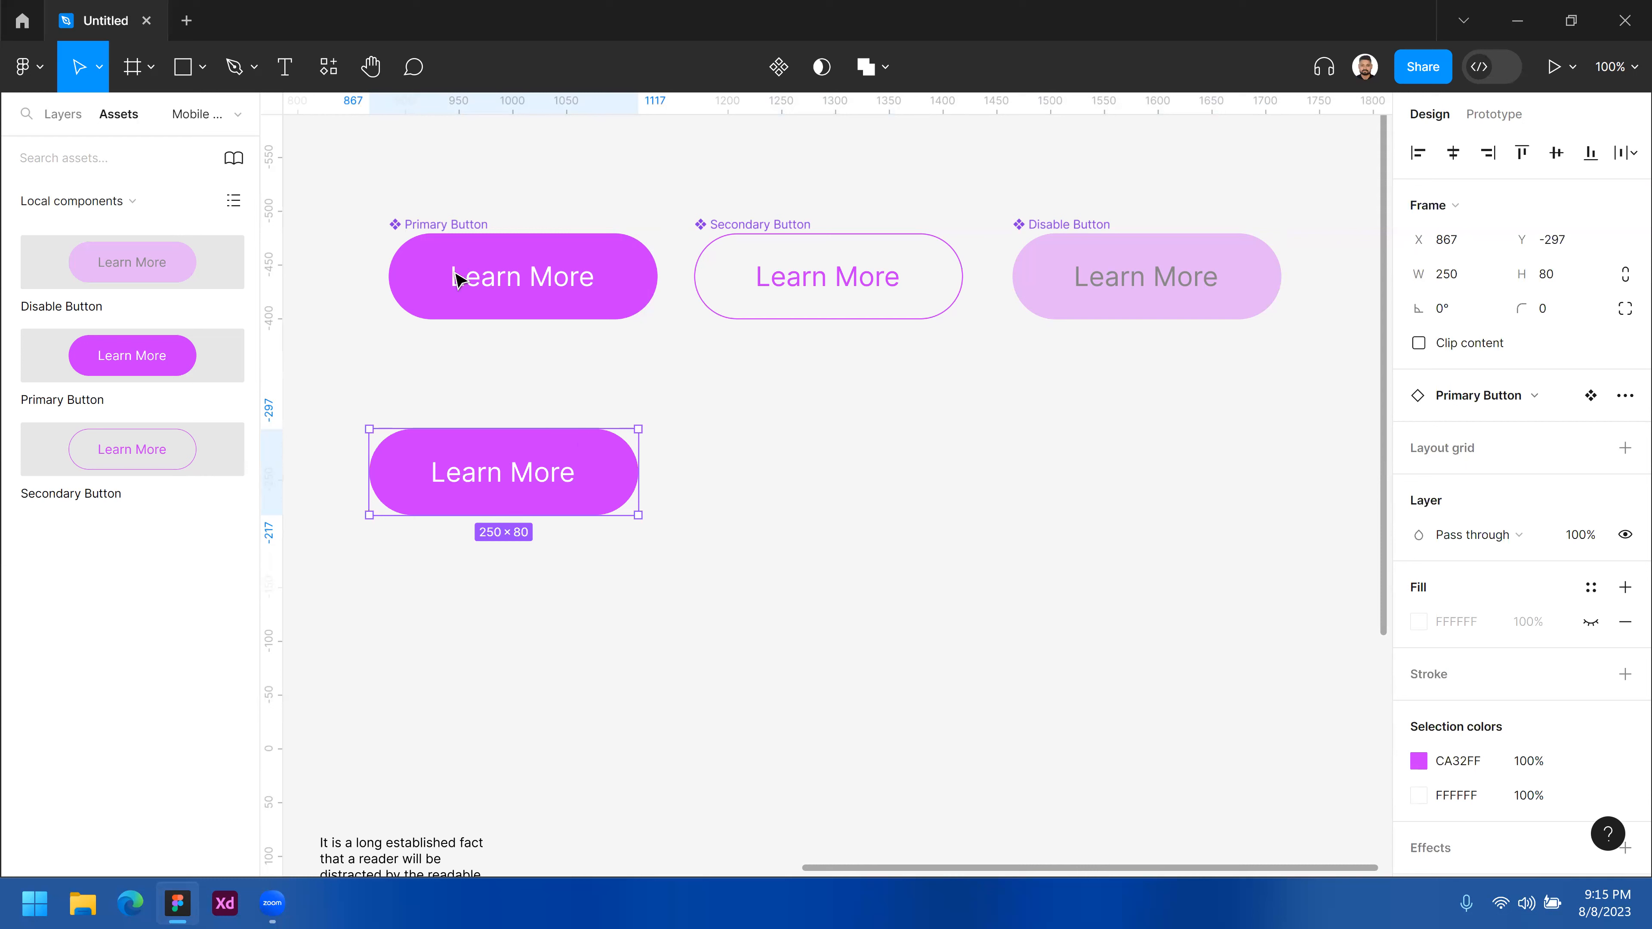
pyautogui.click(63, 114)
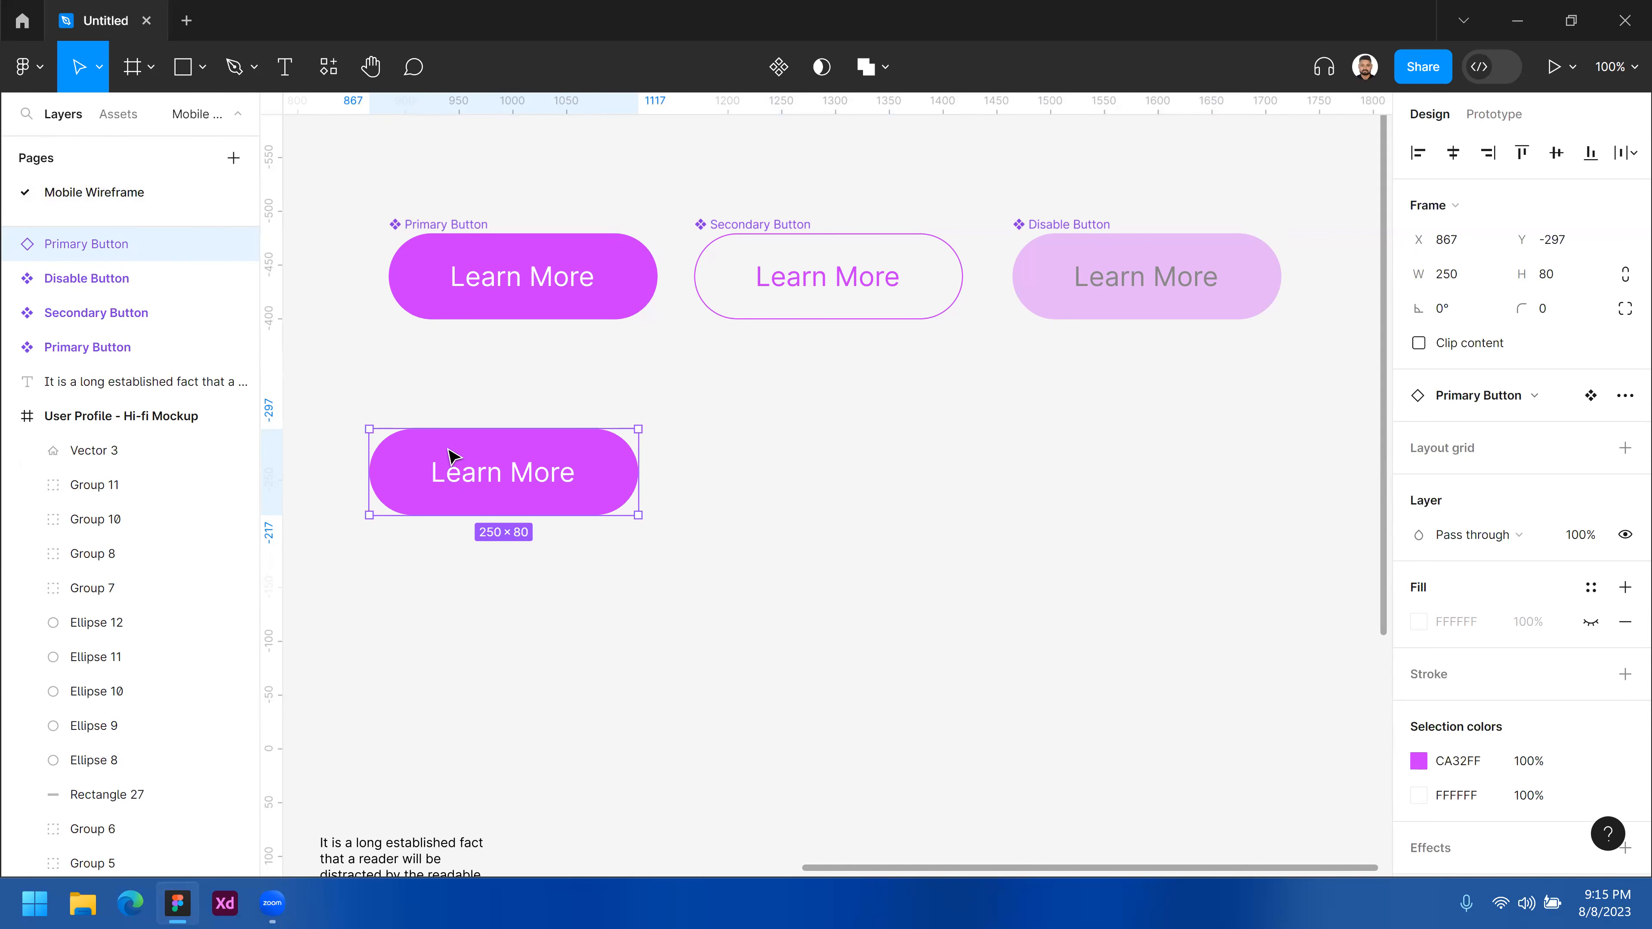
pyautogui.moveTo(454, 455); pyautogui.dragTo(460, 403)
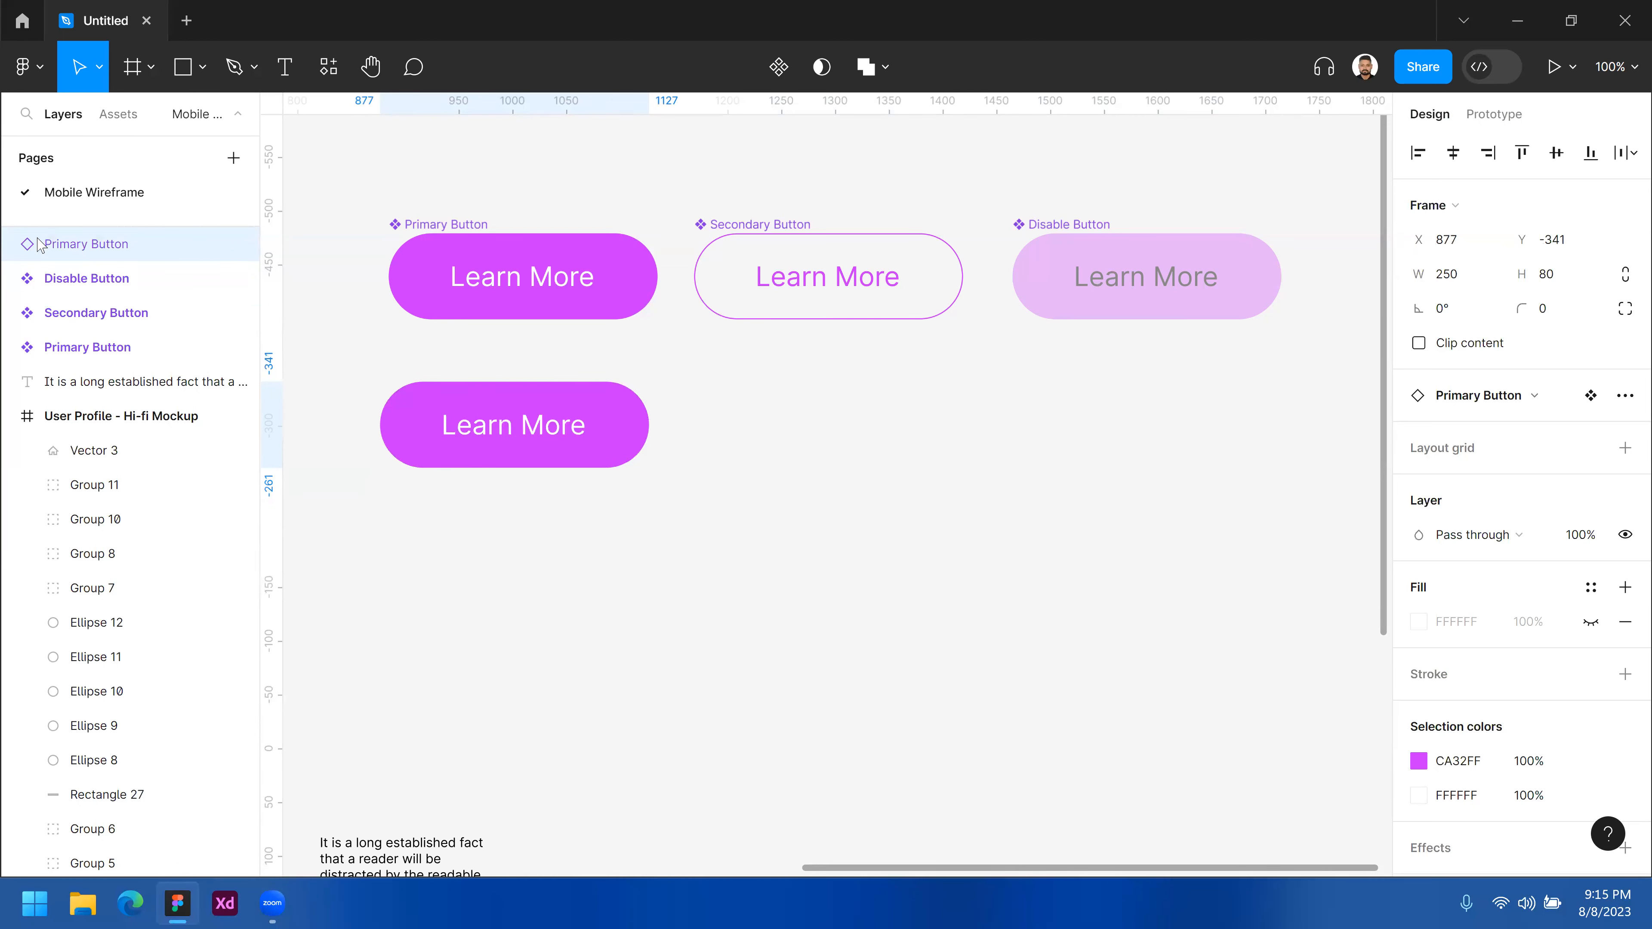
pyautogui.click(30, 252)
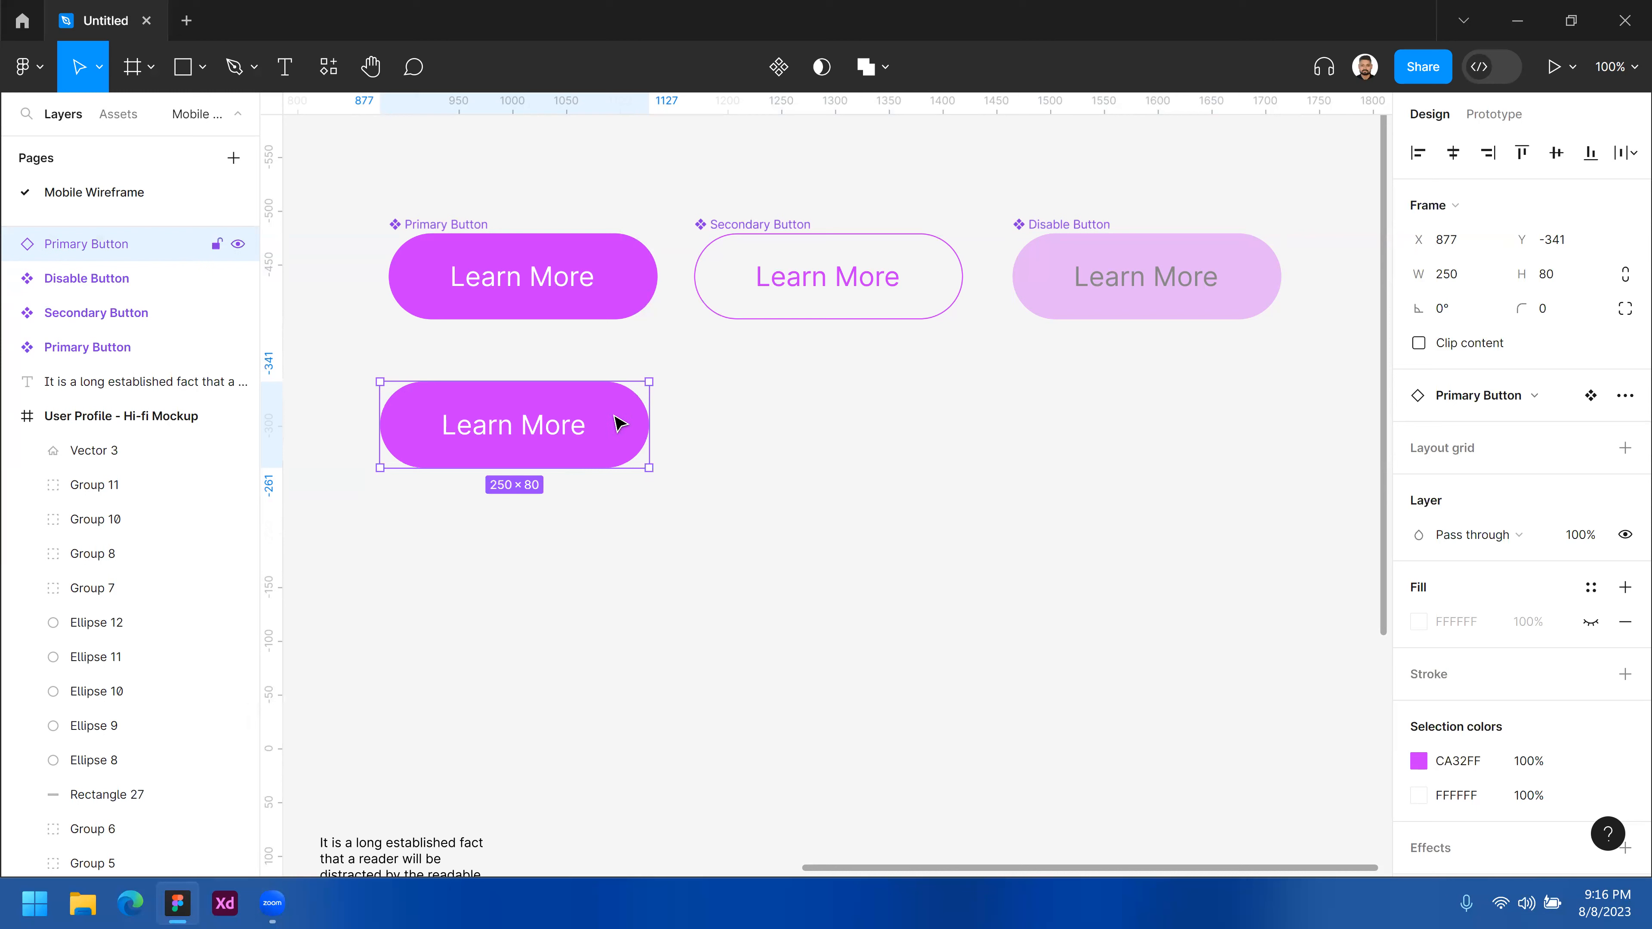
# - Duplicate the Primary Button instance straight below itself, at X 877 and about Y -235
pyautogui.moveTo(622, 412); pyautogui.dragTo(614, 530)
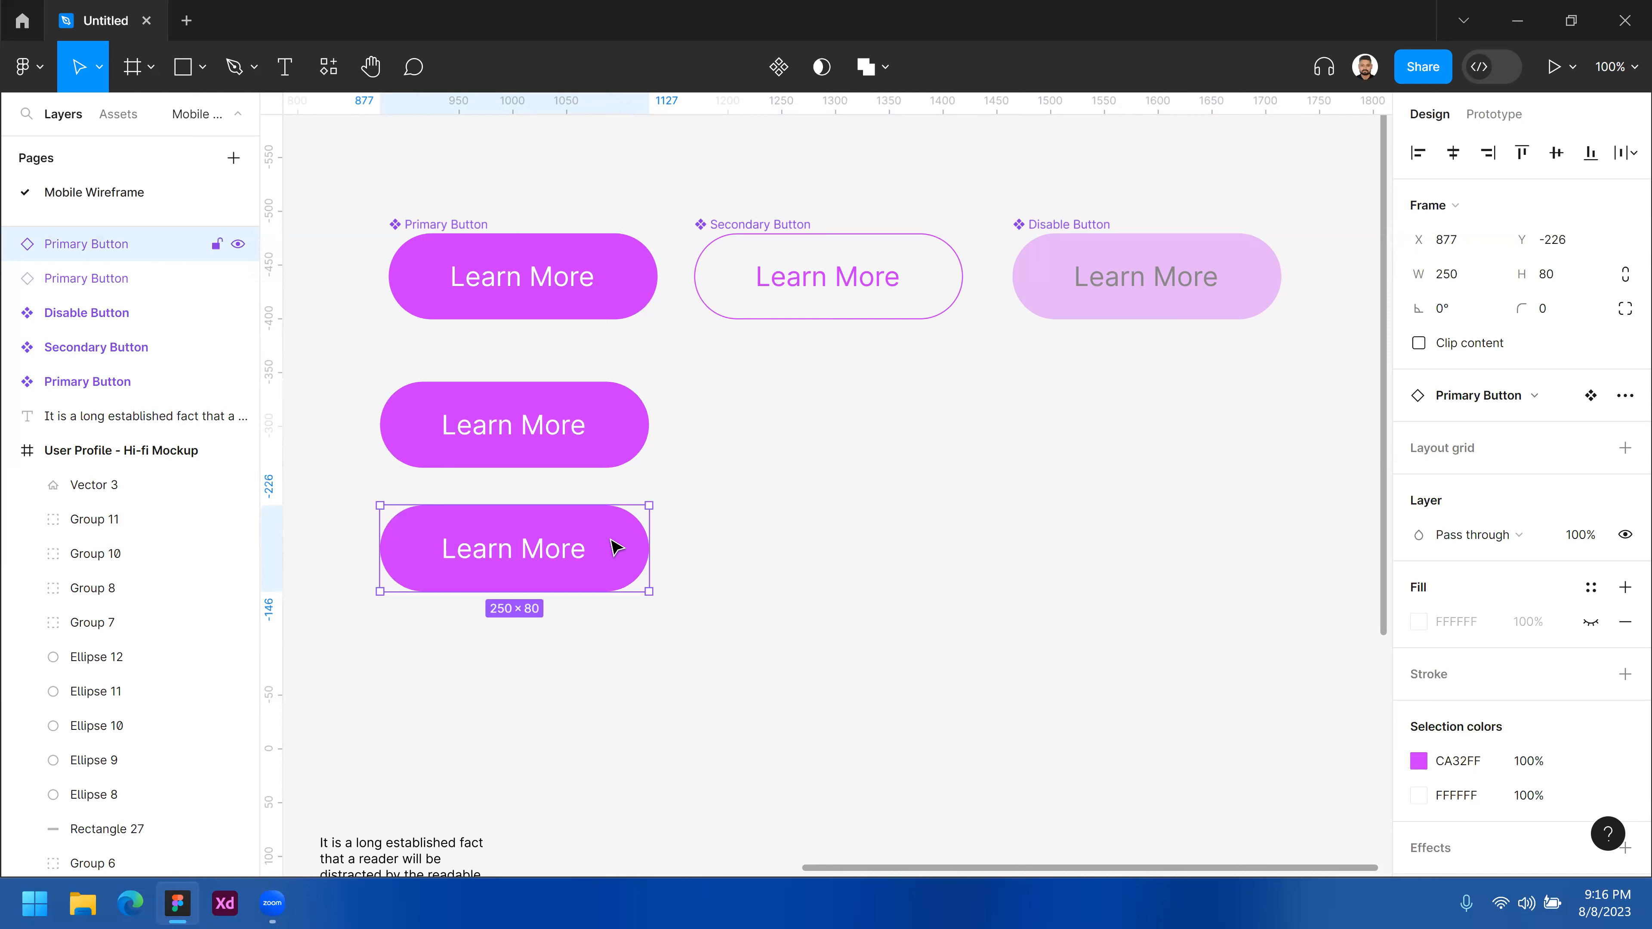
pyautogui.hotkey('shift', 'Up')
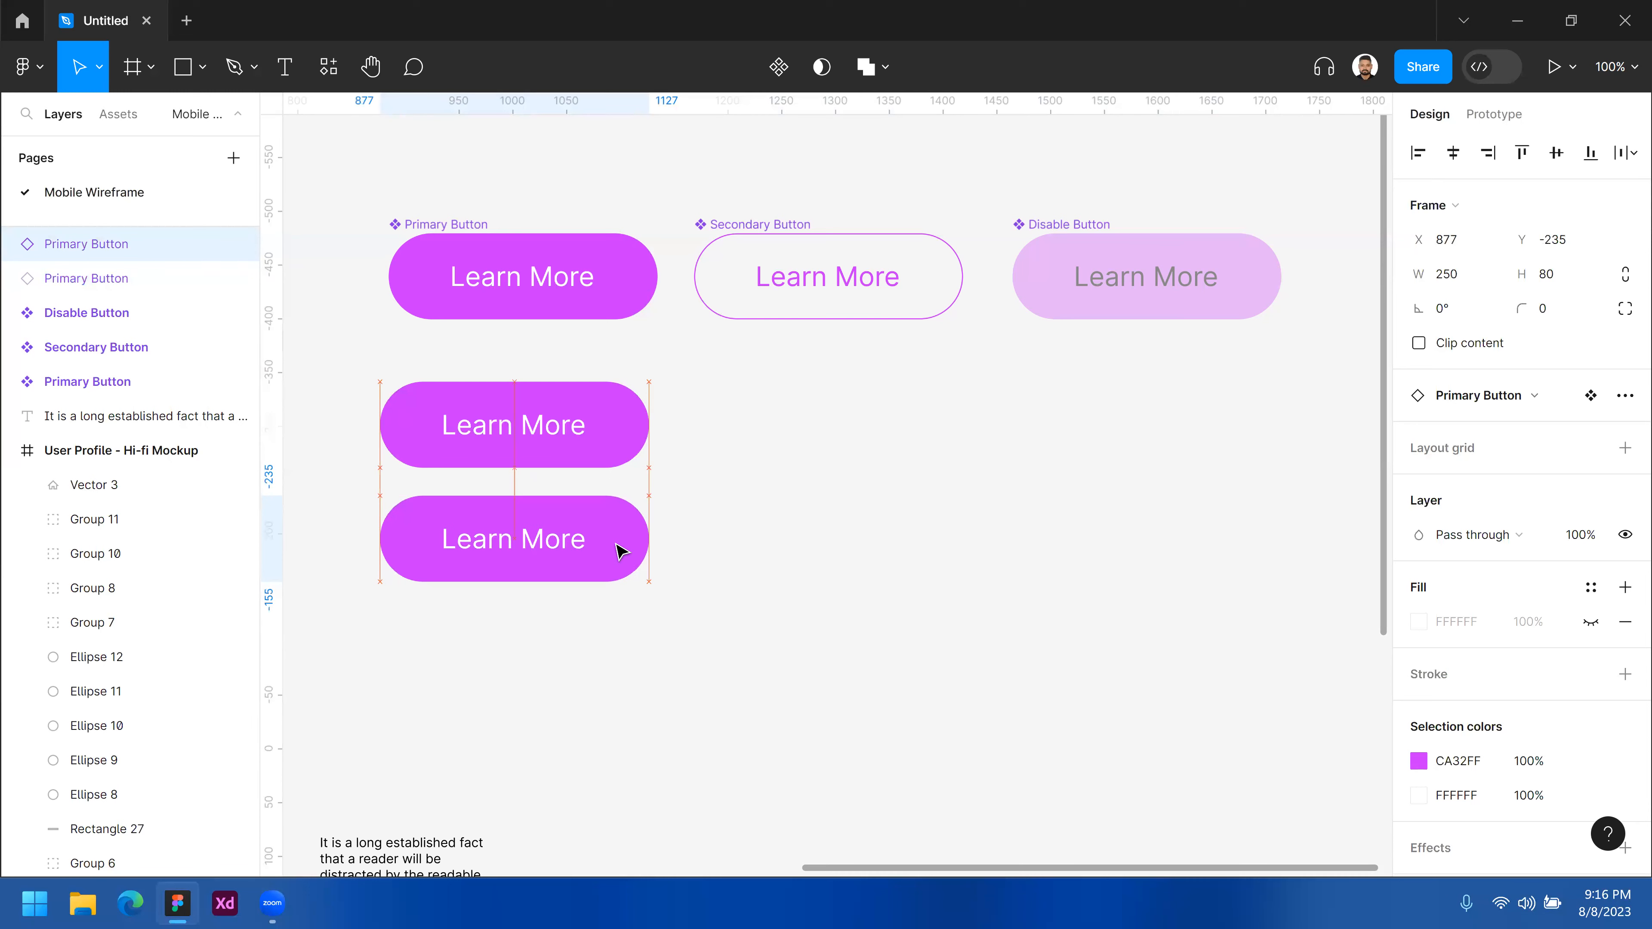
pyautogui.press('Up')
pyautogui.press('Down')
pyautogui.press('Down')
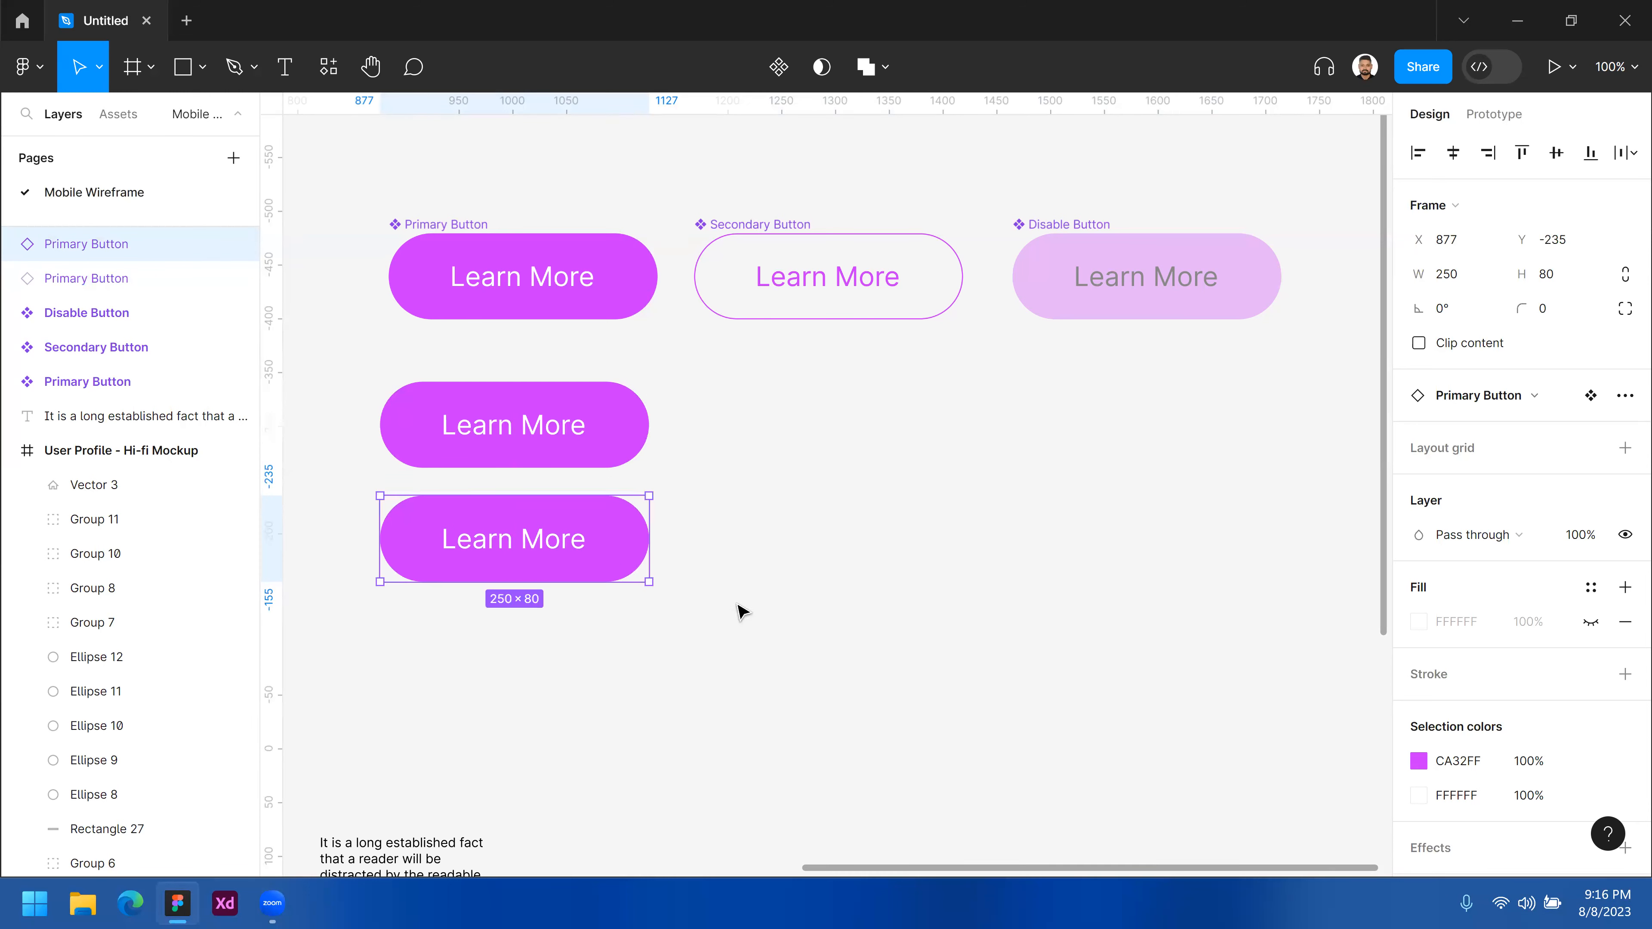
pyautogui.click(768, 599)
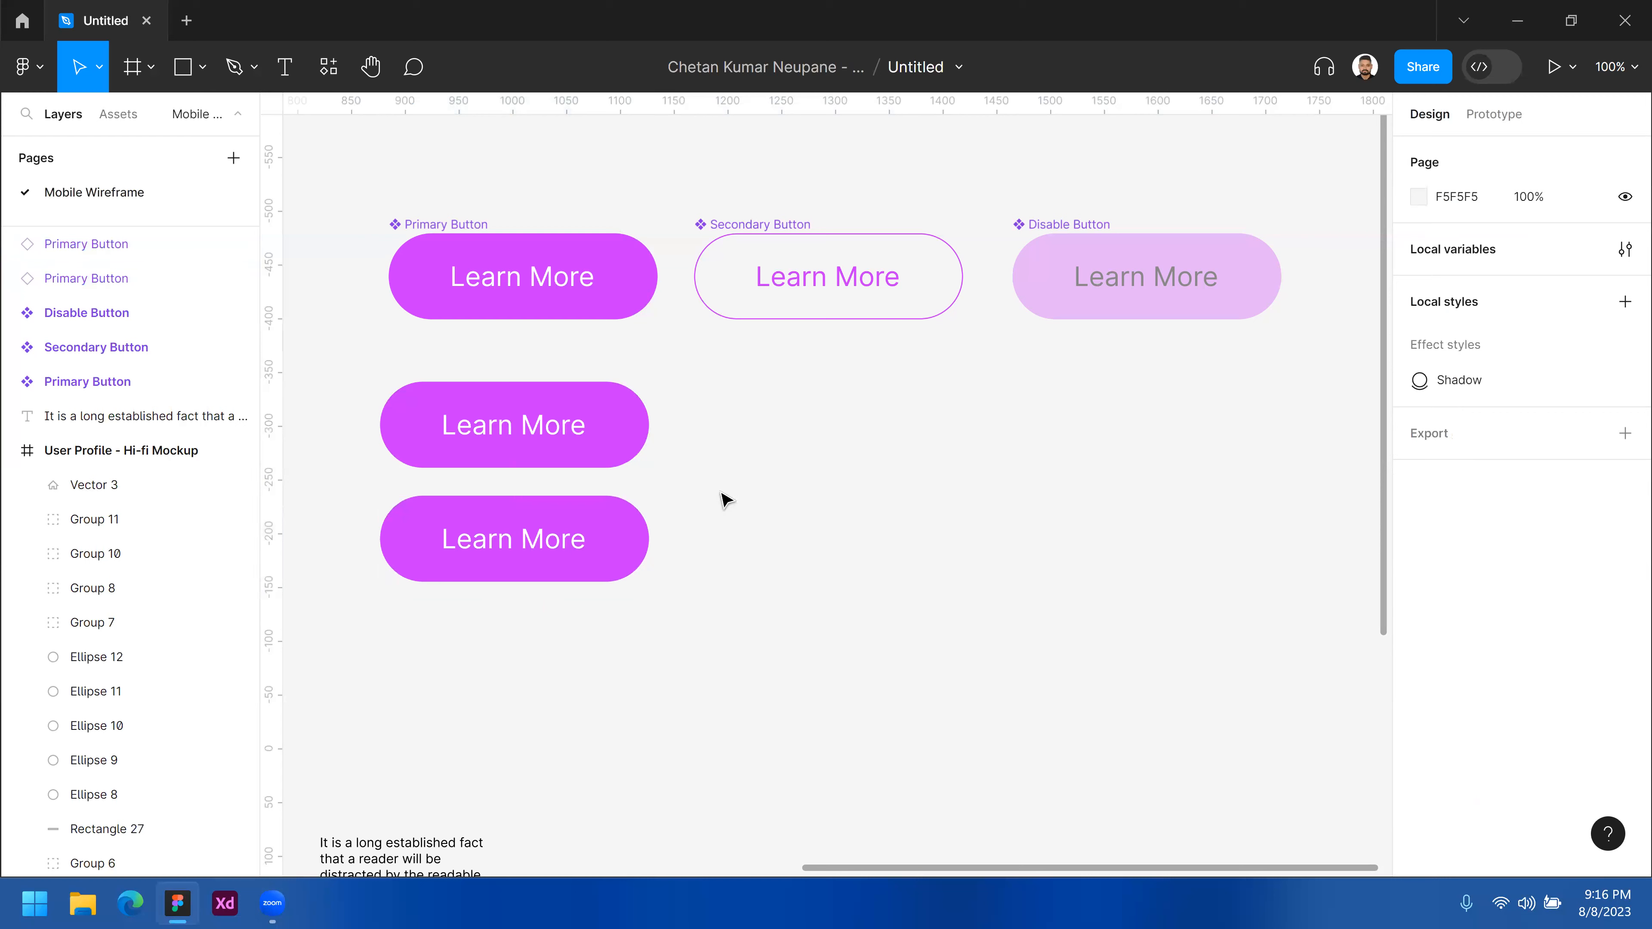
# - Add a third Primary Button instance beneath the other two, at X 877 and about Y -137
pyautogui.click(629, 623)
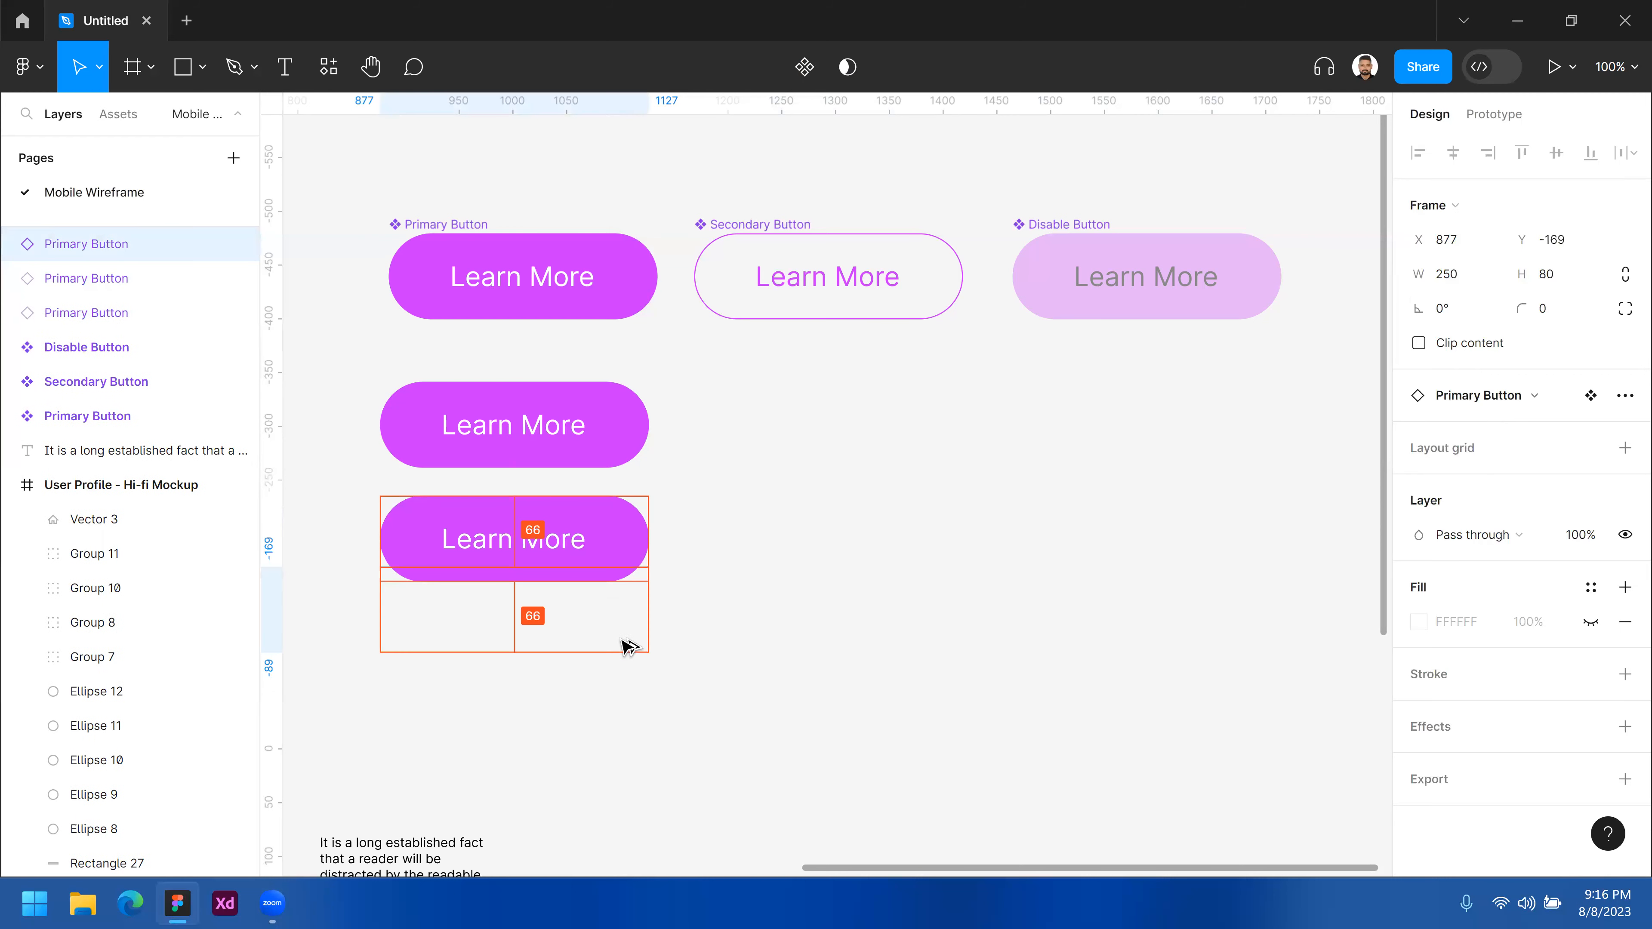
pyautogui.hotkey('ctrl', 'd')
pyautogui.moveTo(622, 629); pyautogui.dragTo(621, 624)
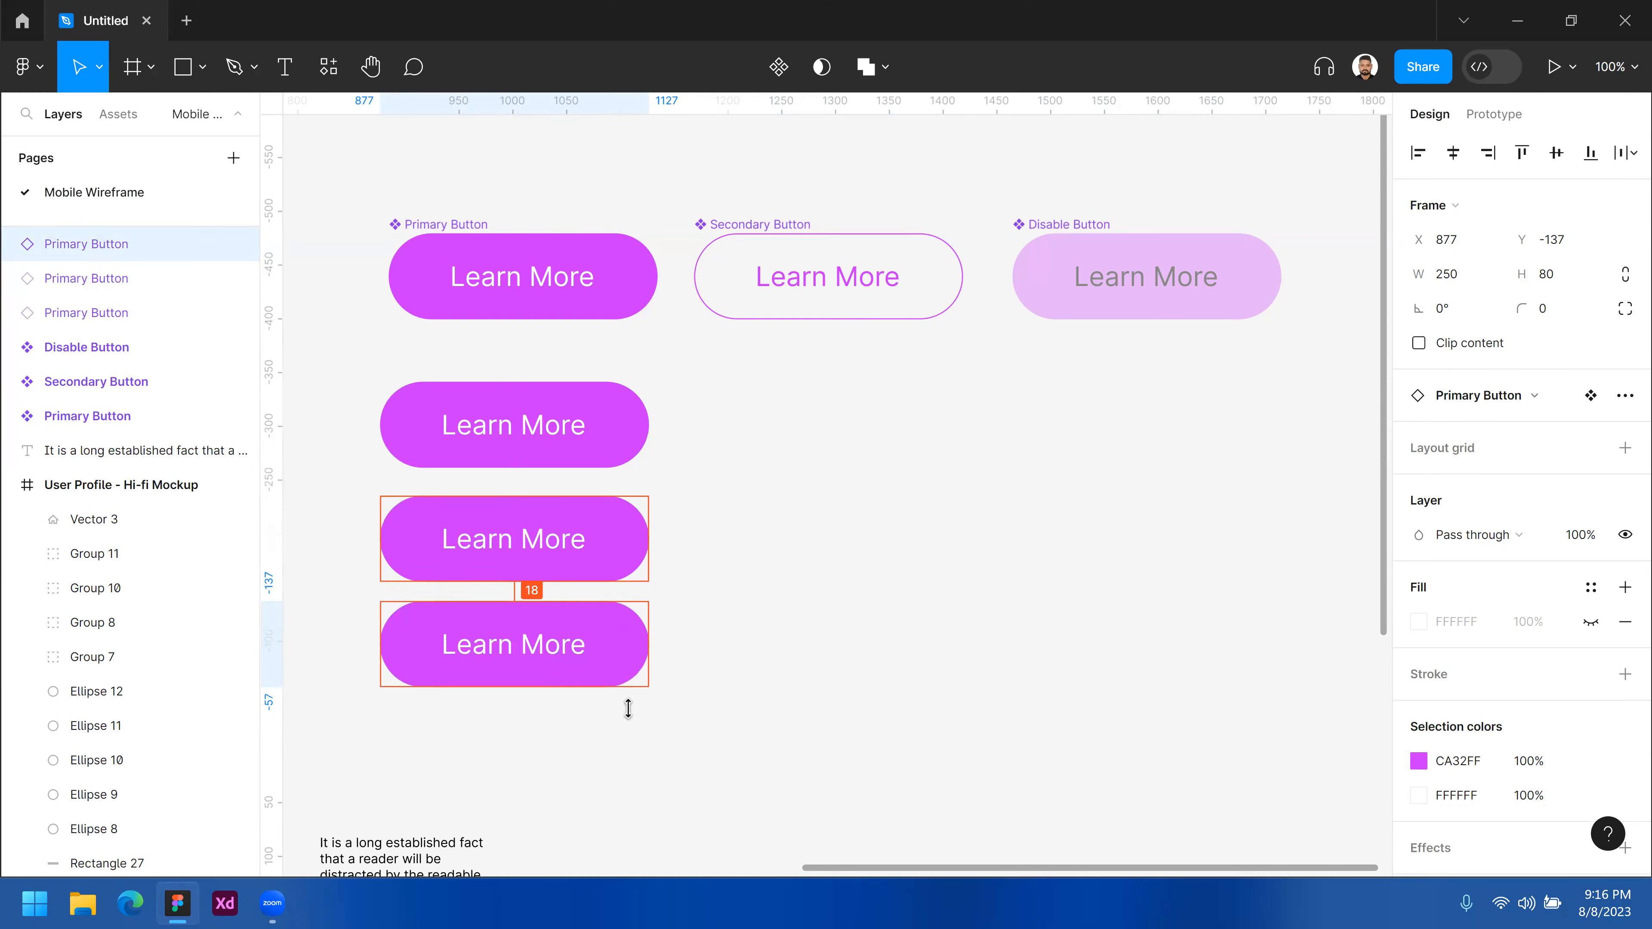
# - Duplicate the column of three instances twice sideways to form a three-by-three grid, with the new columns at about X 1188 and X 1506
pyautogui.scroll(-1, 668, 673)
pyautogui.moveTo(536, 395); pyautogui.dragTo(506, 358)
pyautogui.moveTo(526, 360); pyautogui.dragTo(1084, 354)
pyautogui.hscroll(2, 831, 353)
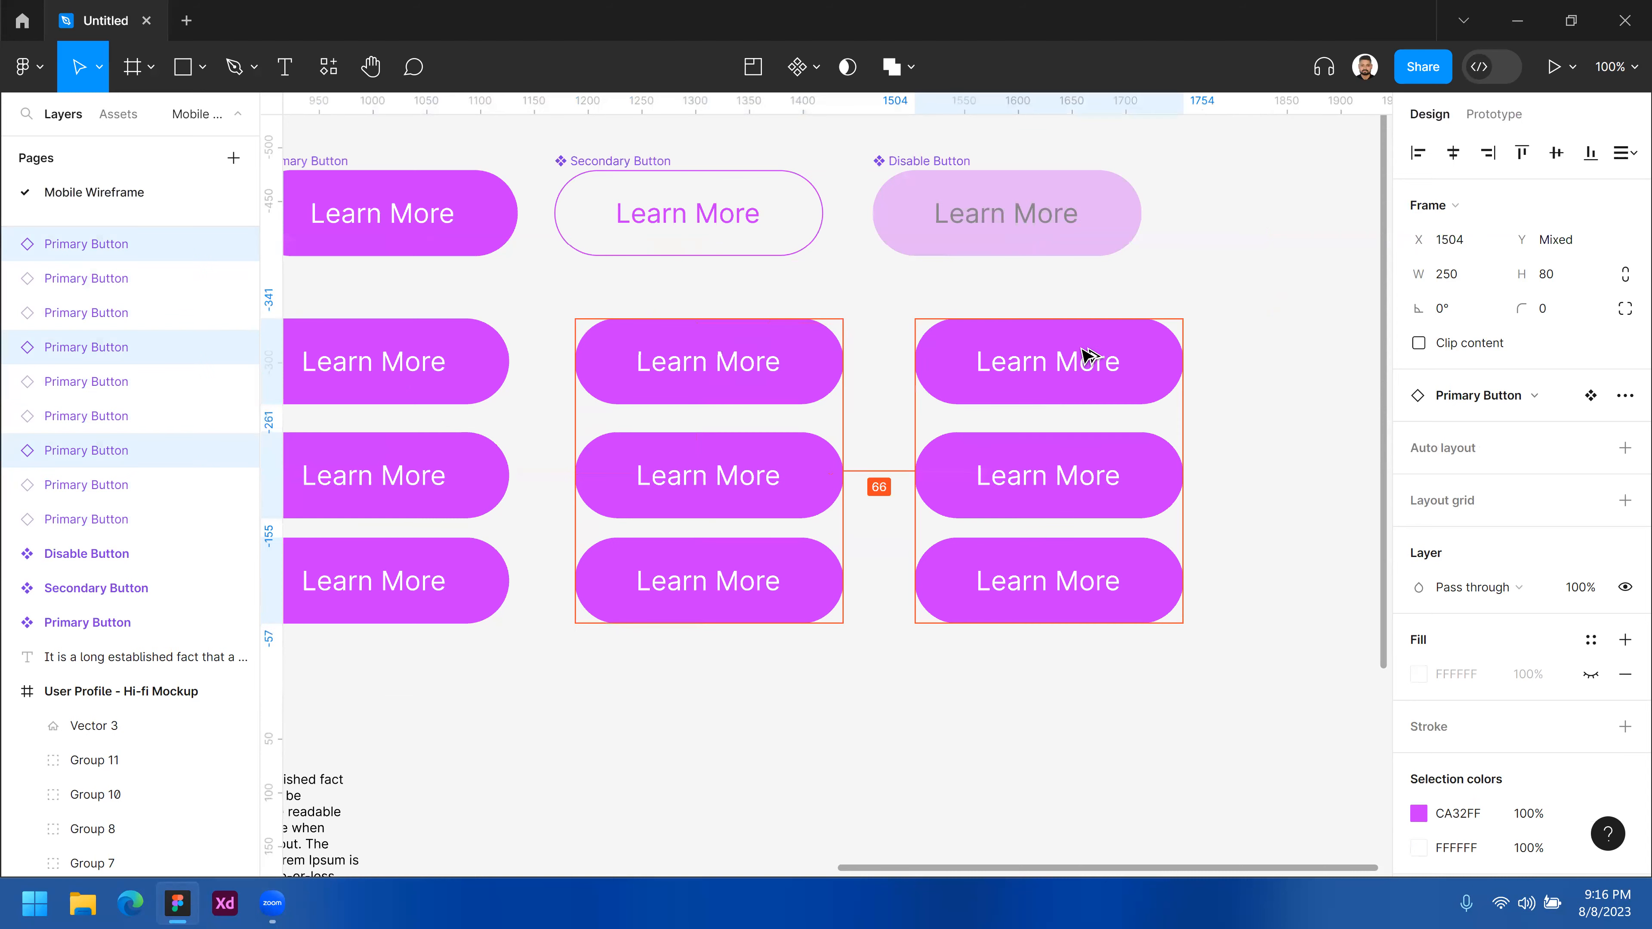
pyautogui.scroll(-3, 874, 358)
pyautogui.moveTo(762, 485); pyautogui.dragTo(766, 508)
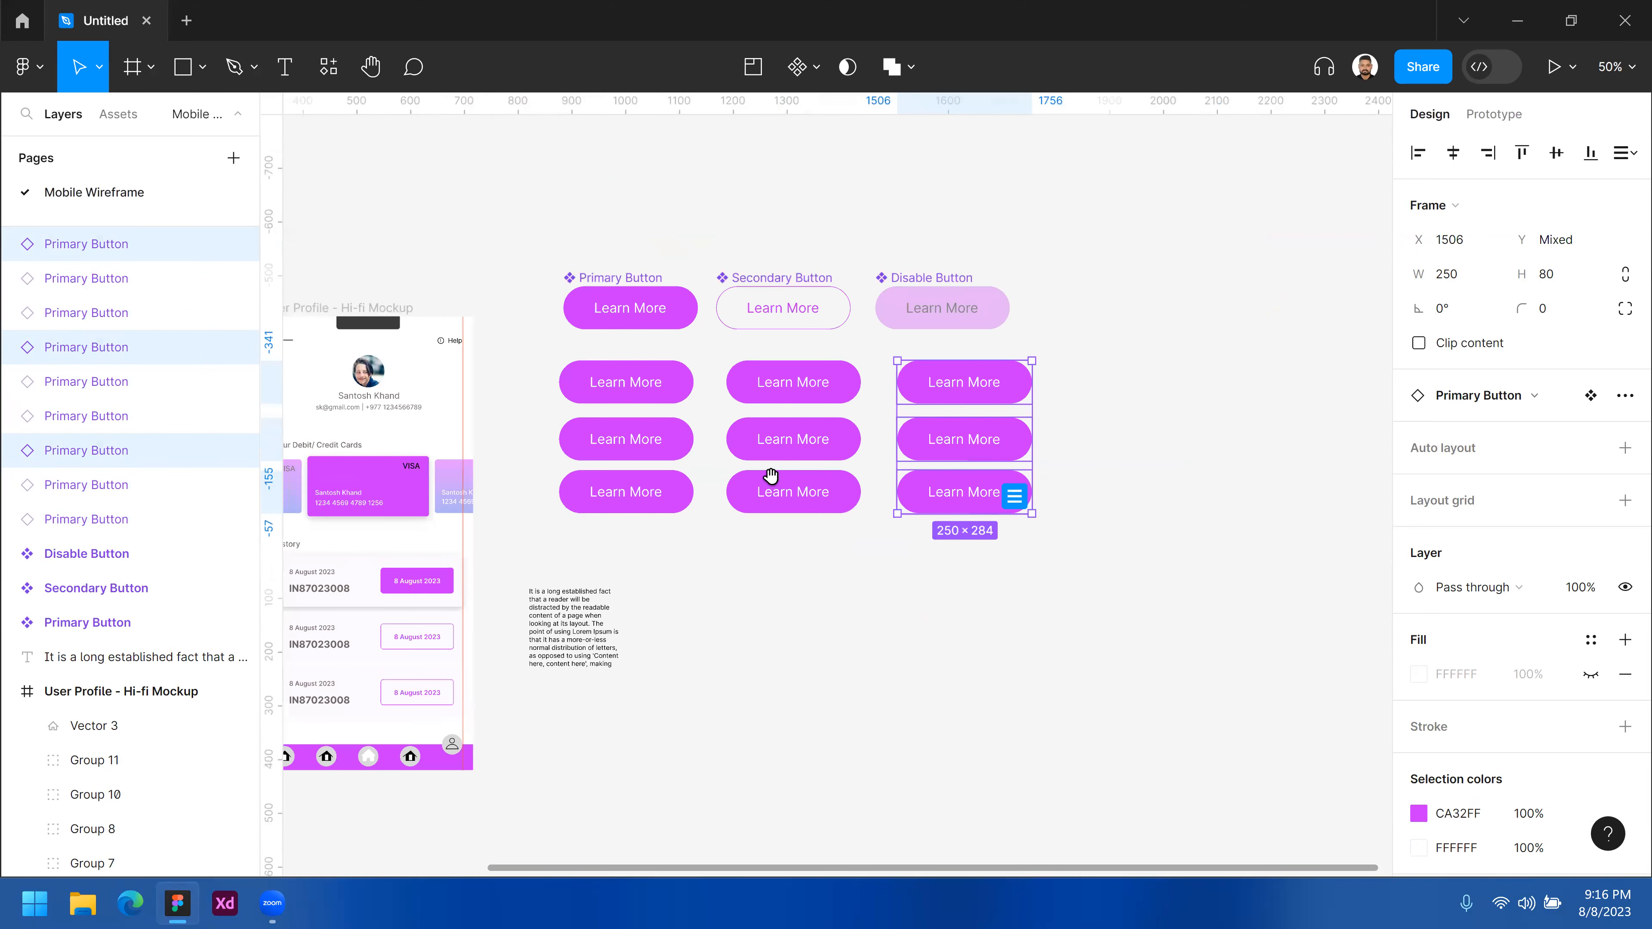
pyautogui.scroll(3, 770, 459)
pyautogui.moveTo(629, 291); pyautogui.dragTo(650, 351)
pyautogui.click(684, 326)
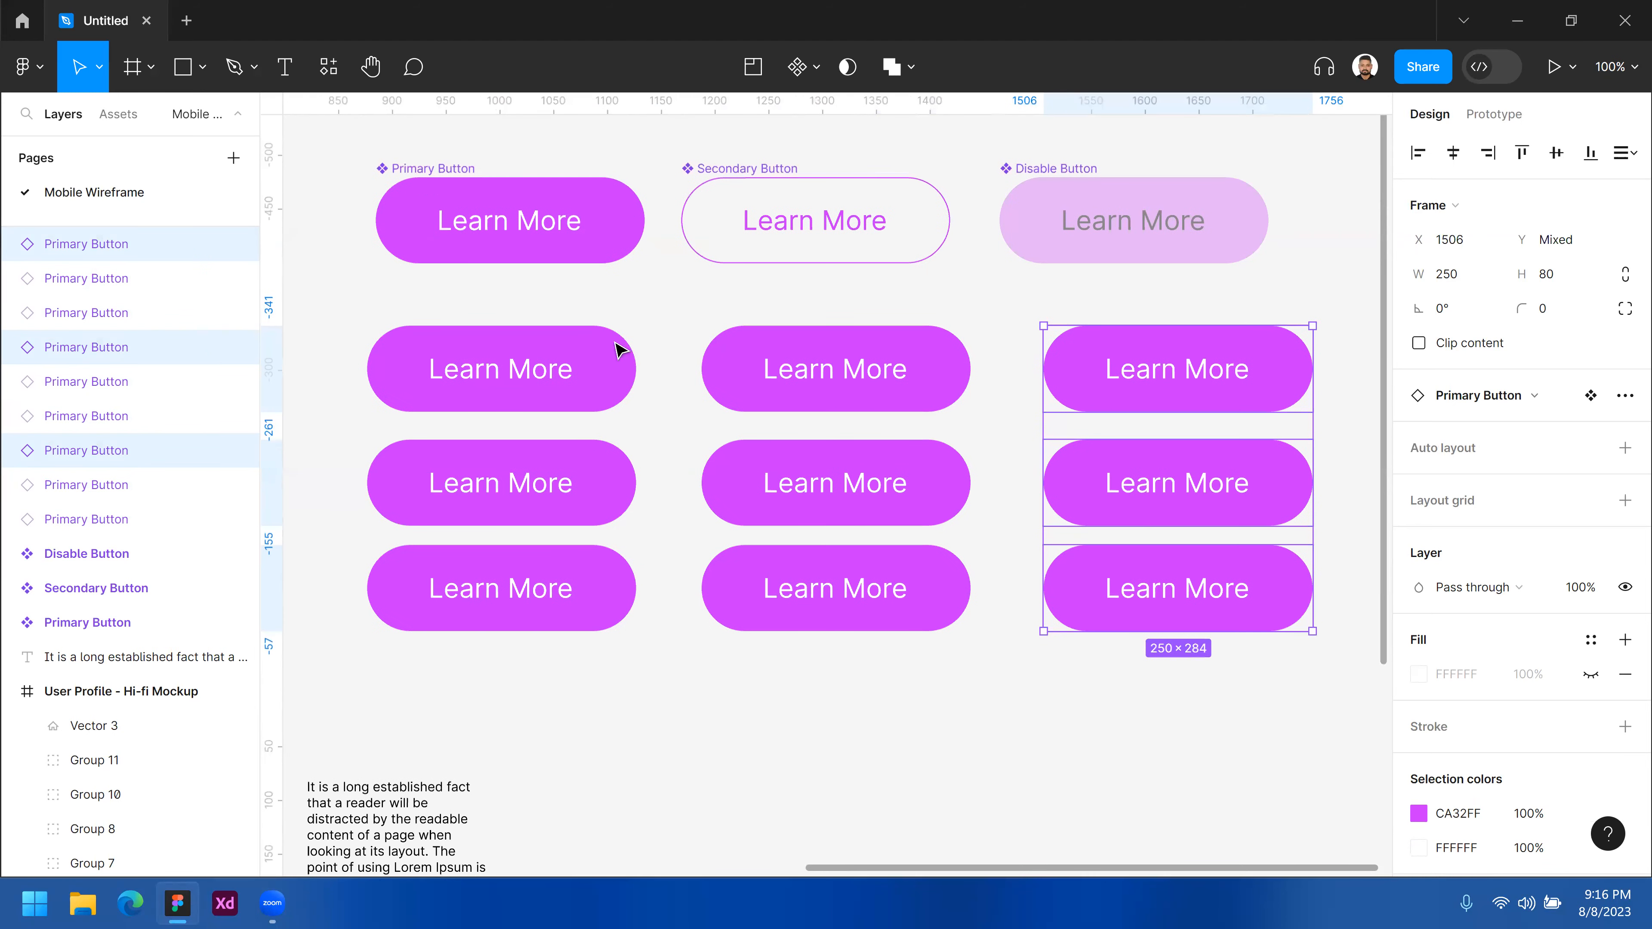
# - Try a dark purple fill on the background rectangle of the grid's first Primary Button instance
pyautogui.doubleClick(609, 353)
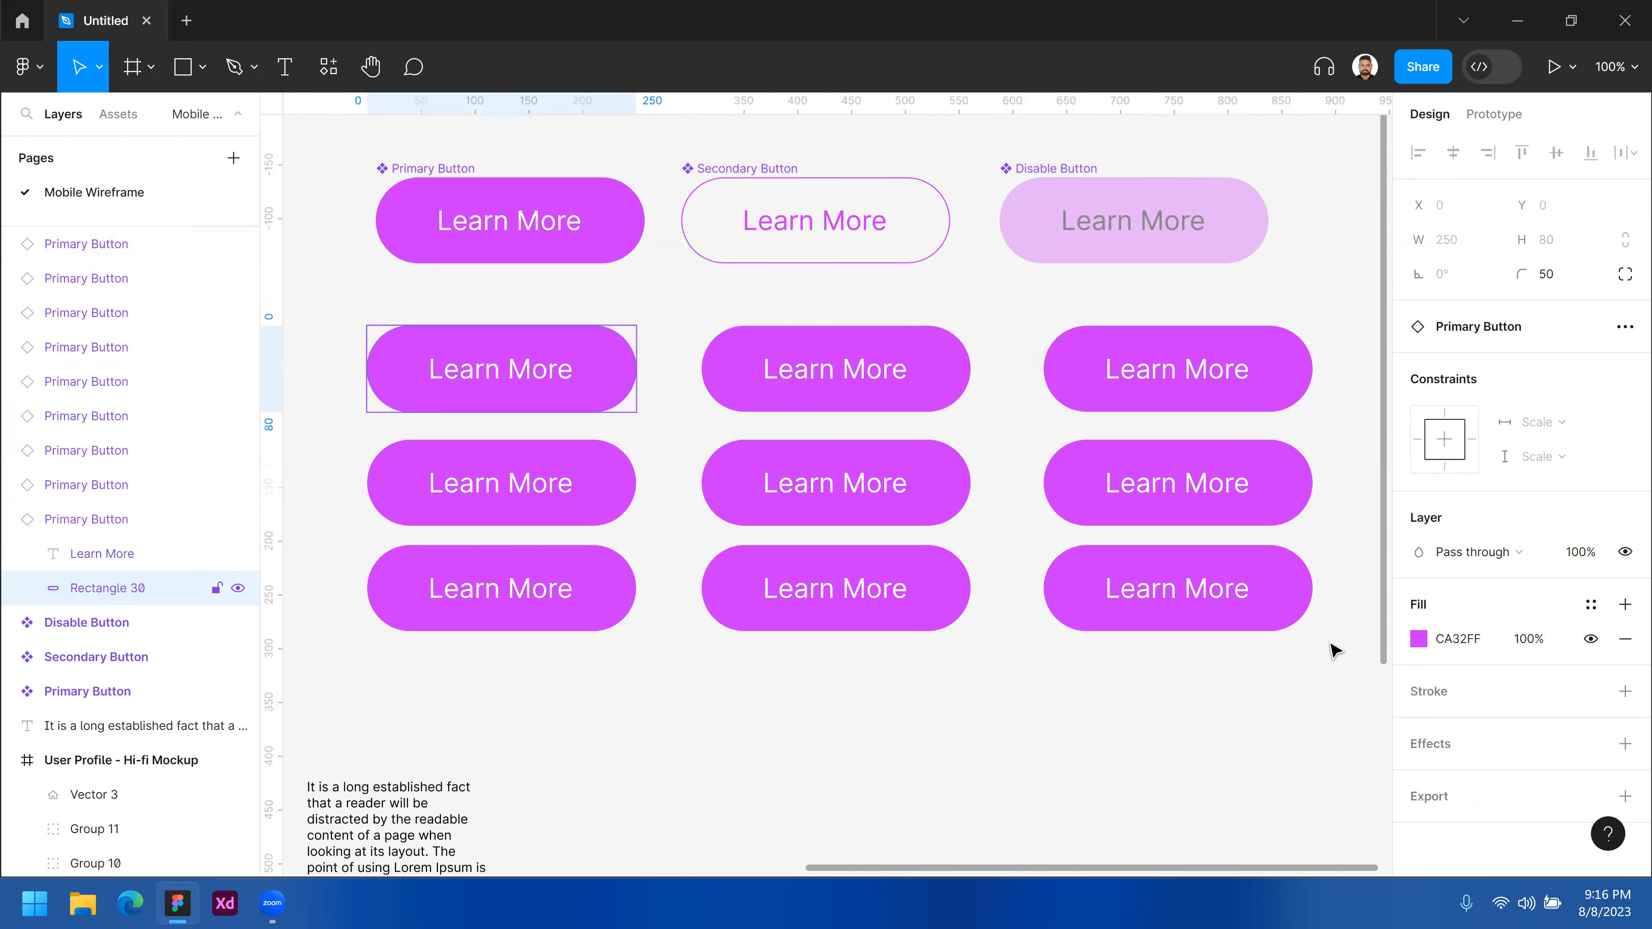
pyautogui.click(1419, 639)
pyautogui.click(1286, 384)
pyautogui.moveTo(1358, 349); pyautogui.dragTo(1334, 455)
pyautogui.click(972, 373)
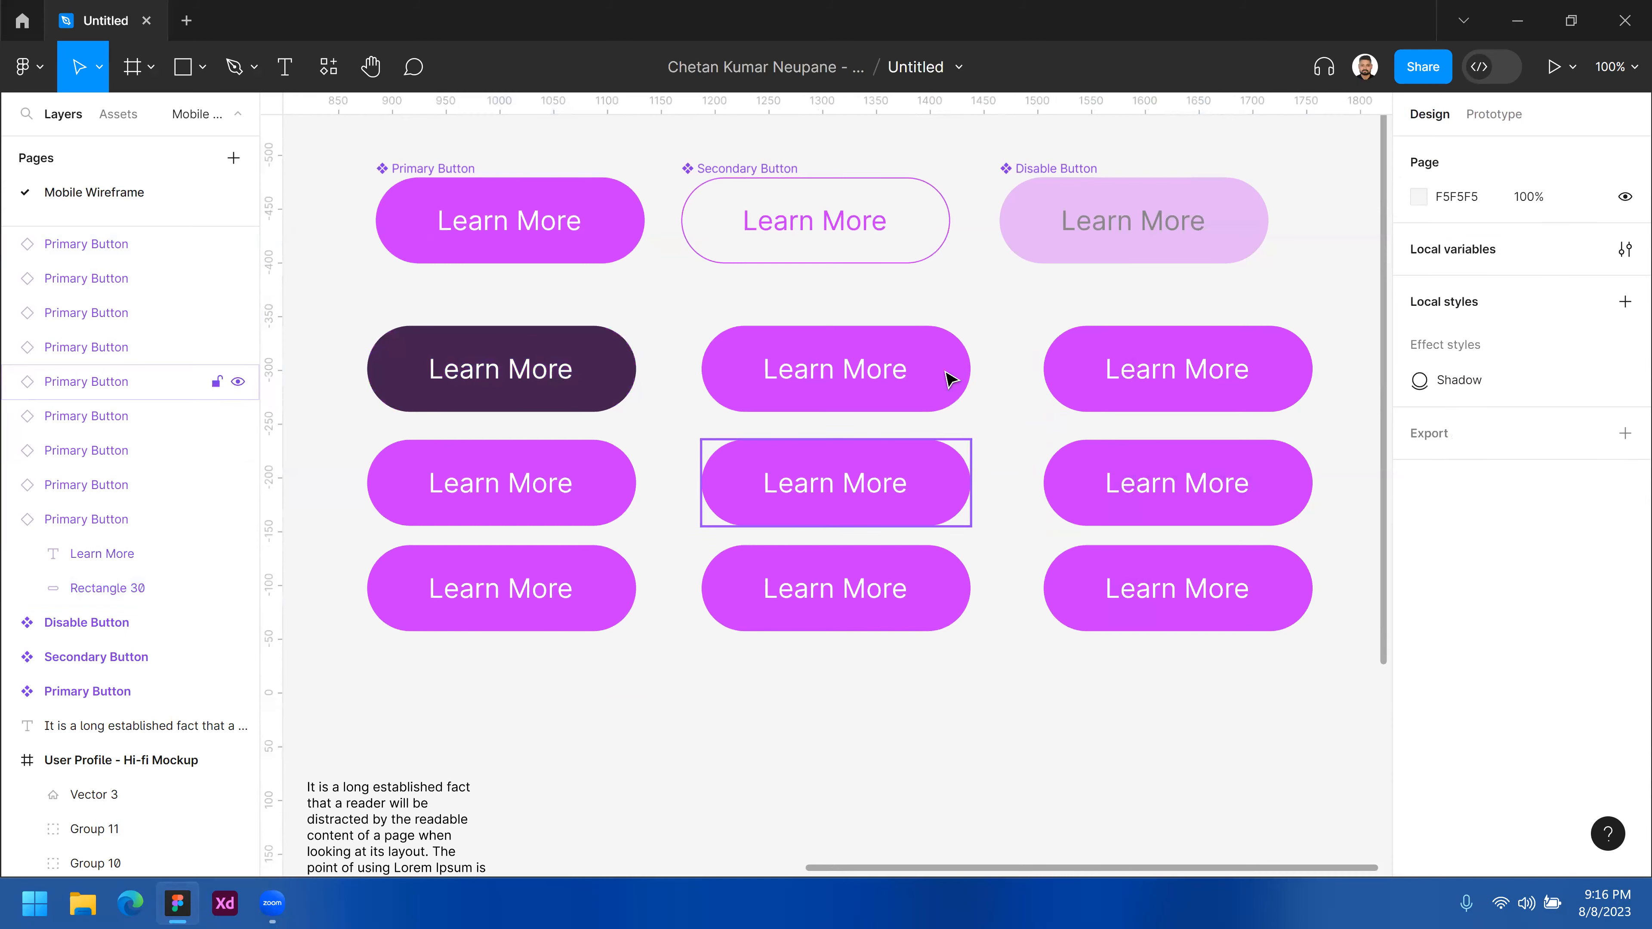
# - Try the fill colour 772096 on the background rectangle of the middle instance in the grid's first row
pyautogui.doubleClick(946, 373)
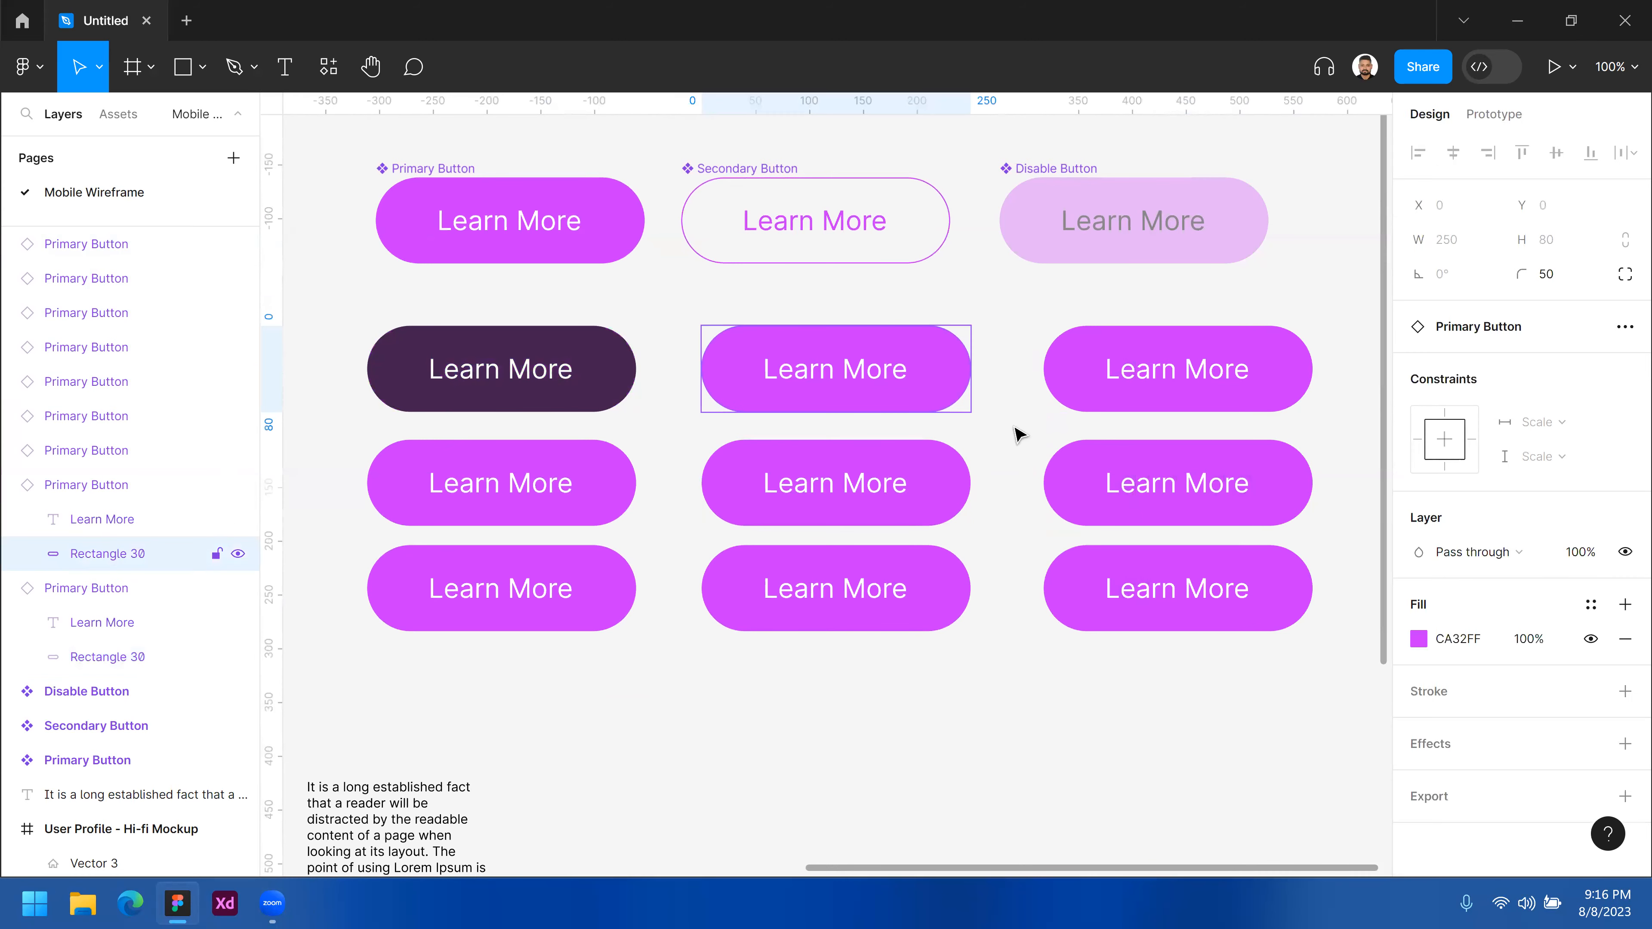
pyautogui.click(1419, 639)
pyautogui.click(1363, 356)
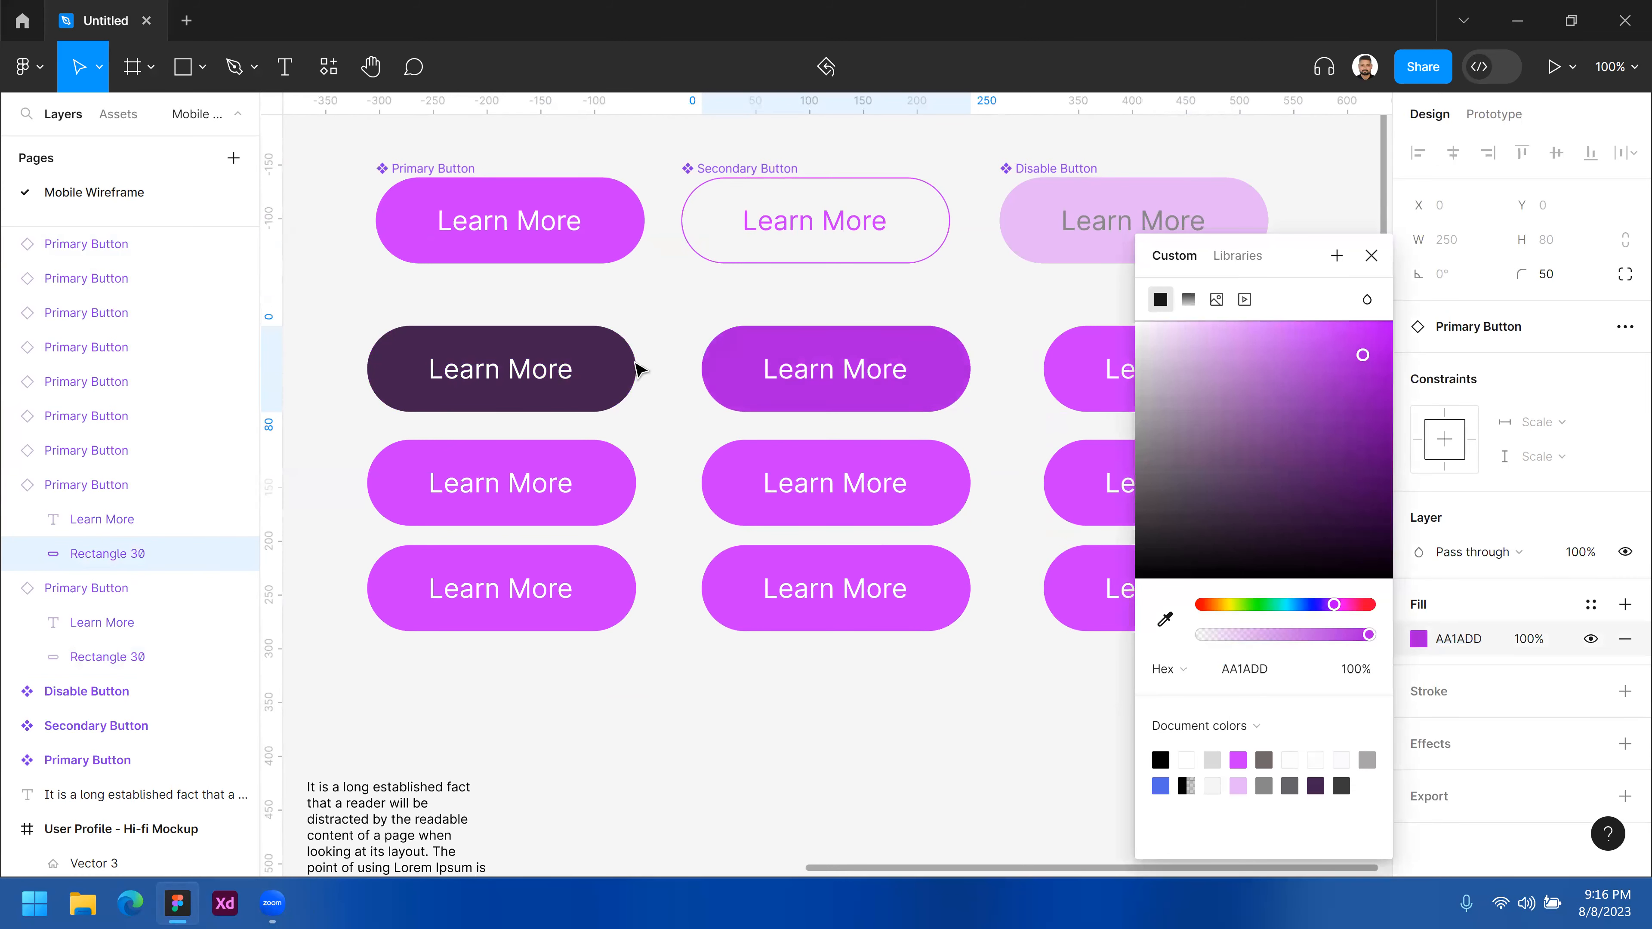
pyautogui.click(1338, 427)
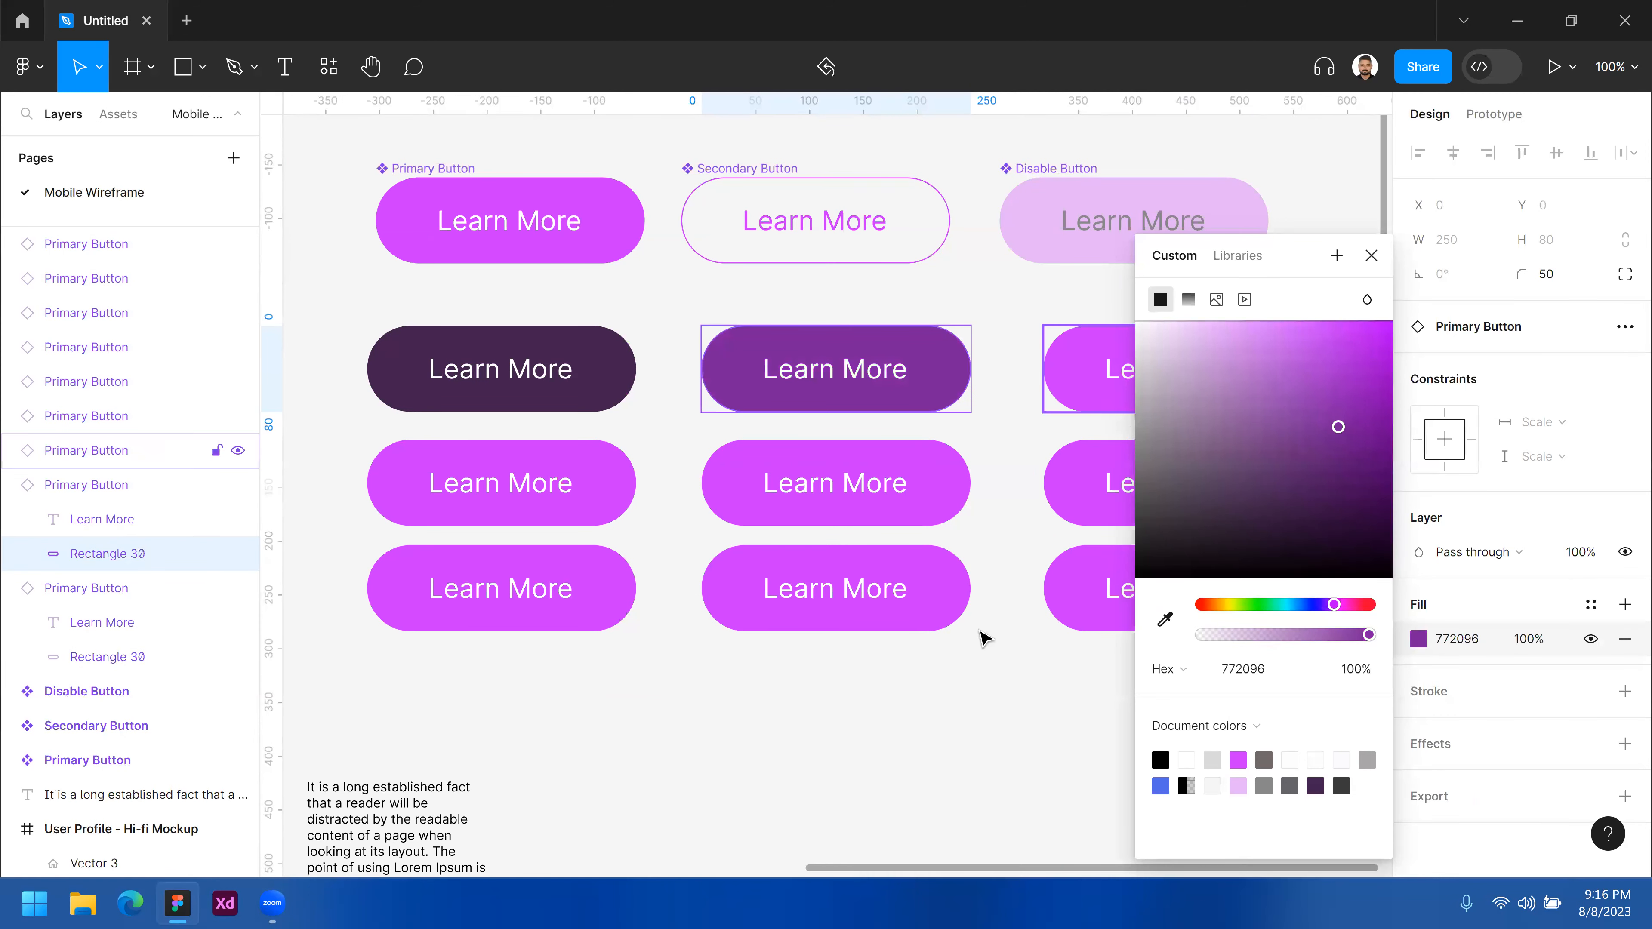
pyautogui.press('Escape')
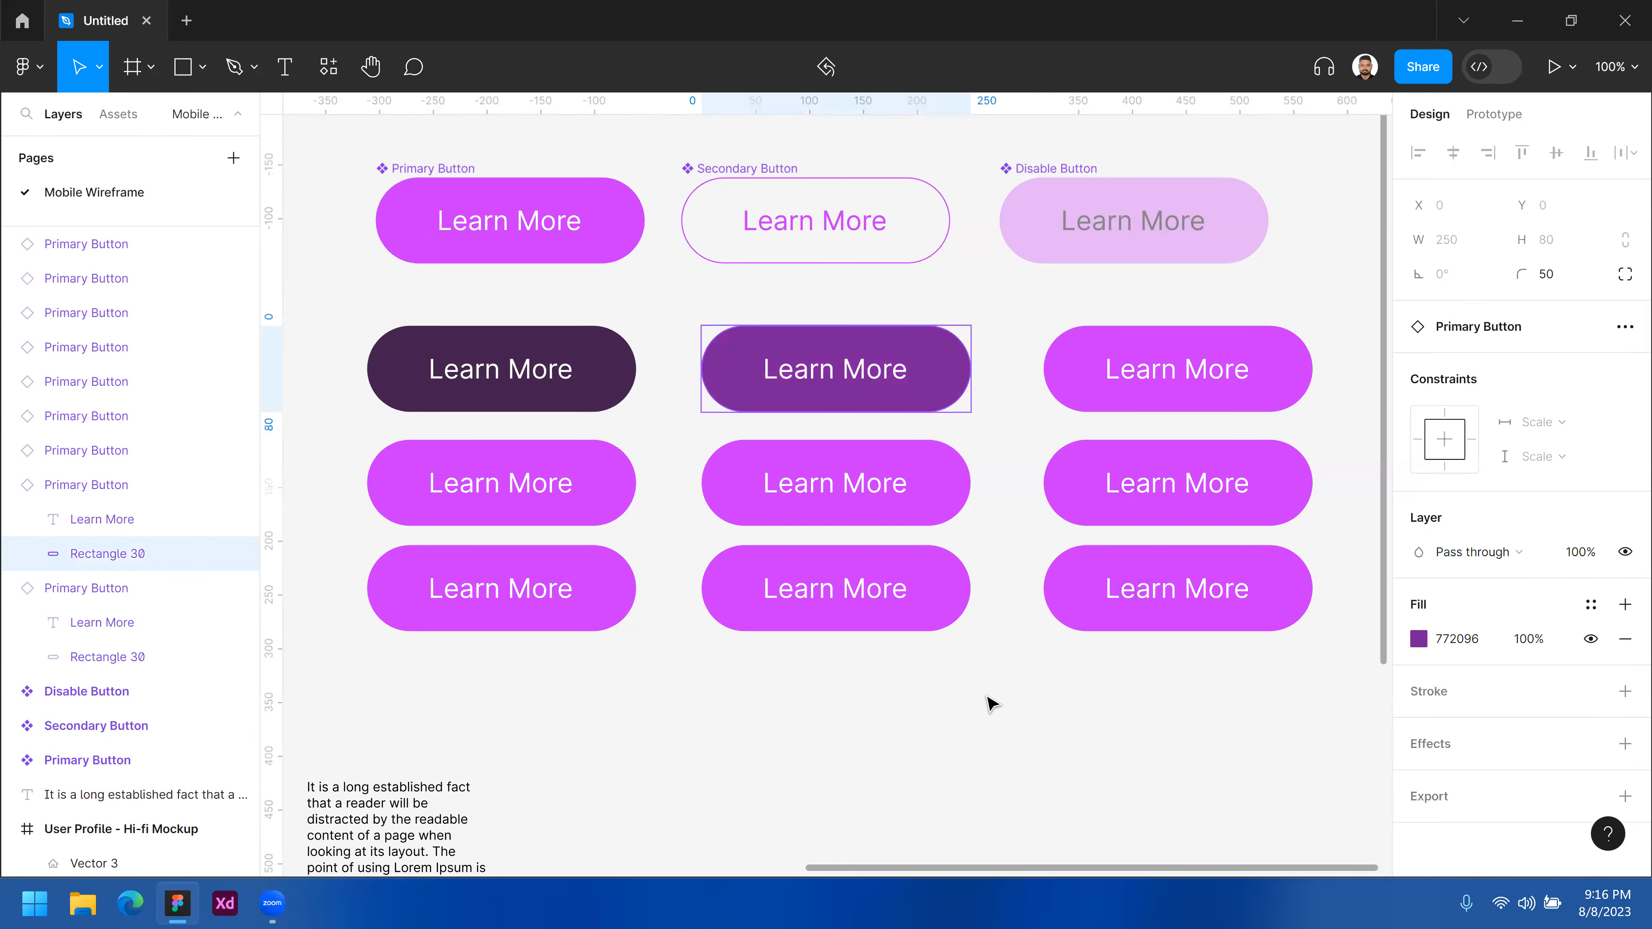
# - Undo the fill changes made to the two individual instances in the grid's first row
pyautogui.hotkey('ctrl', 'z')
pyautogui.hotkey('ctrl', 'z')
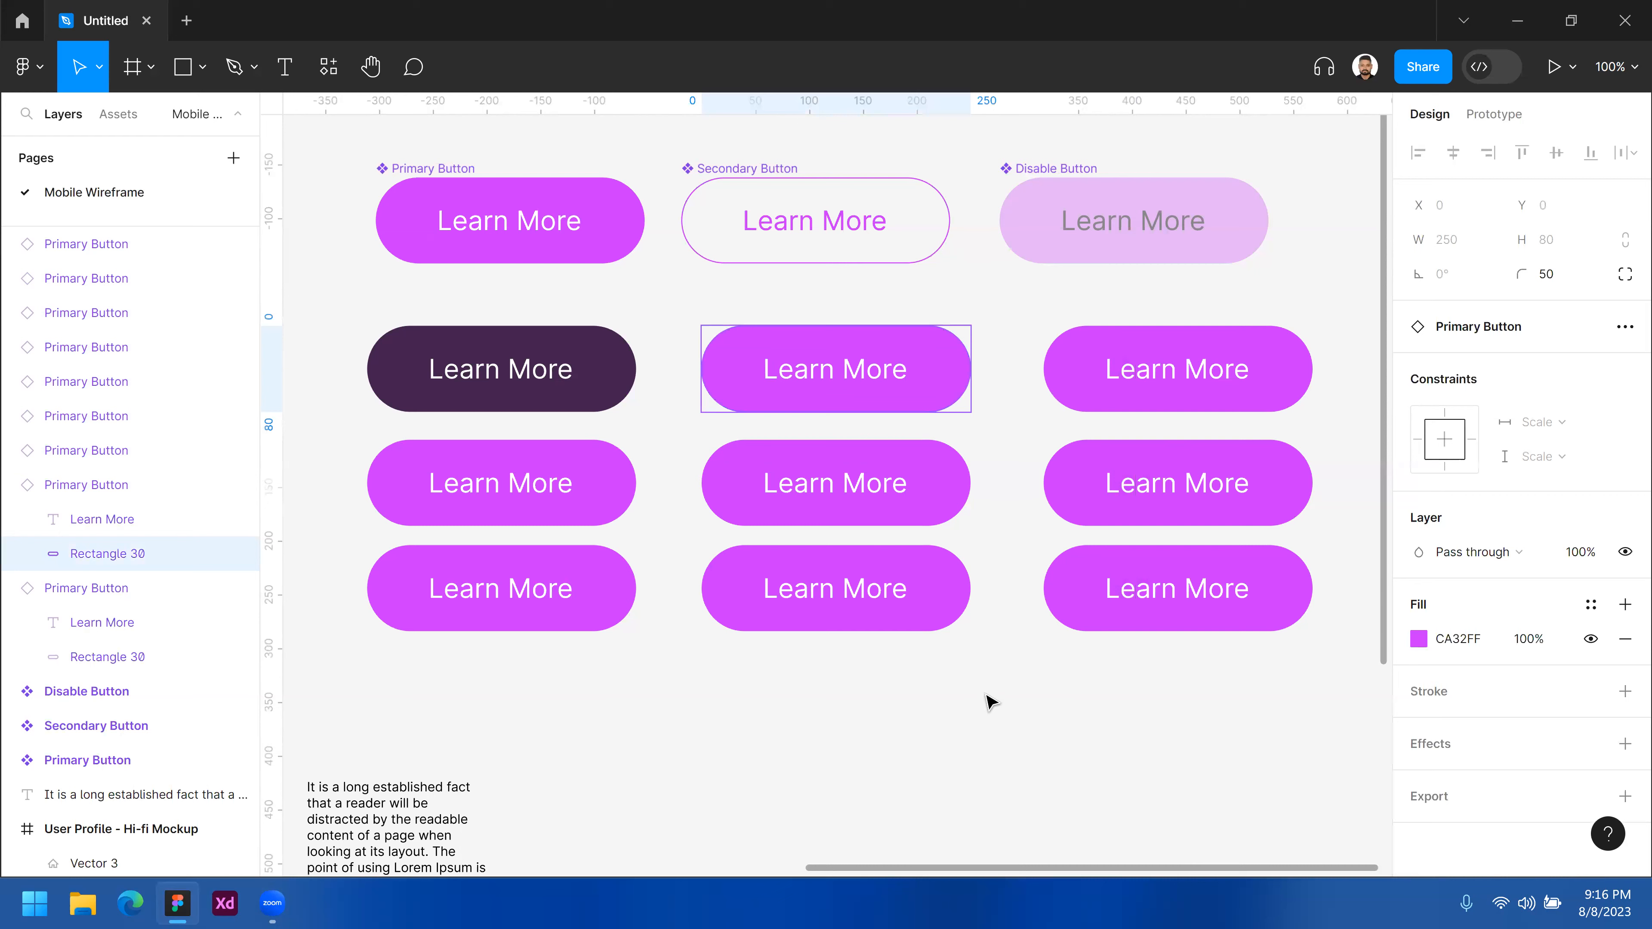
pyautogui.hotkey('ctrl', 'z')
pyautogui.hotkey('ctrl', 'z')
pyautogui.hotkey('ctrl', 'z')
pyautogui.hotkey('ctrl', 'z')
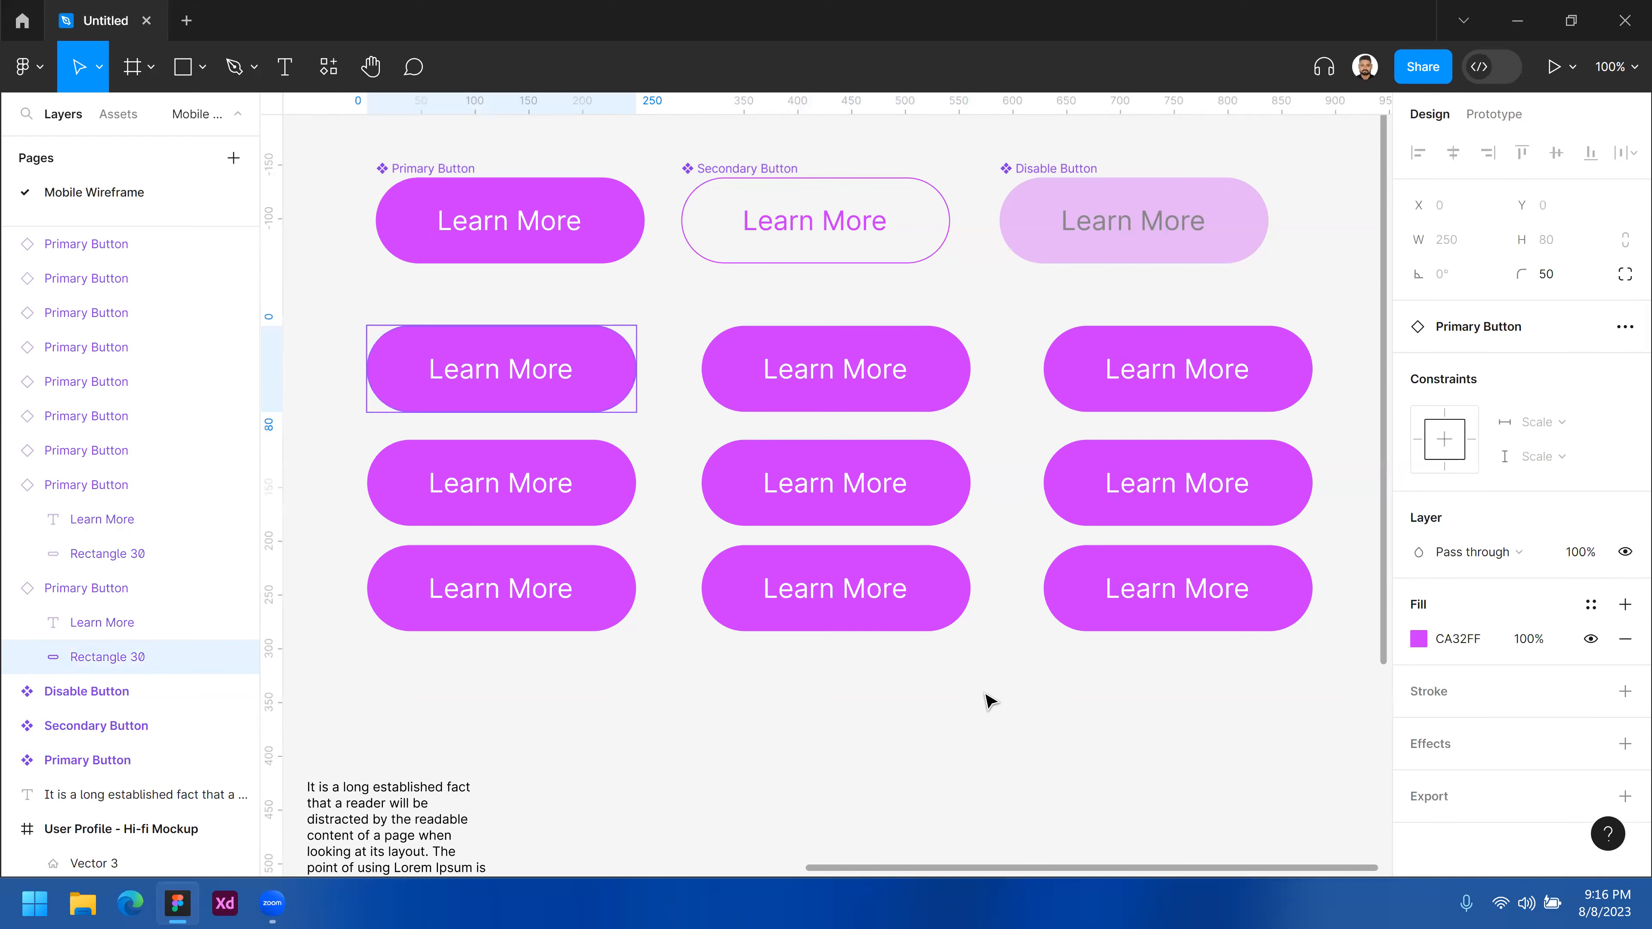
pyautogui.click(955, 669)
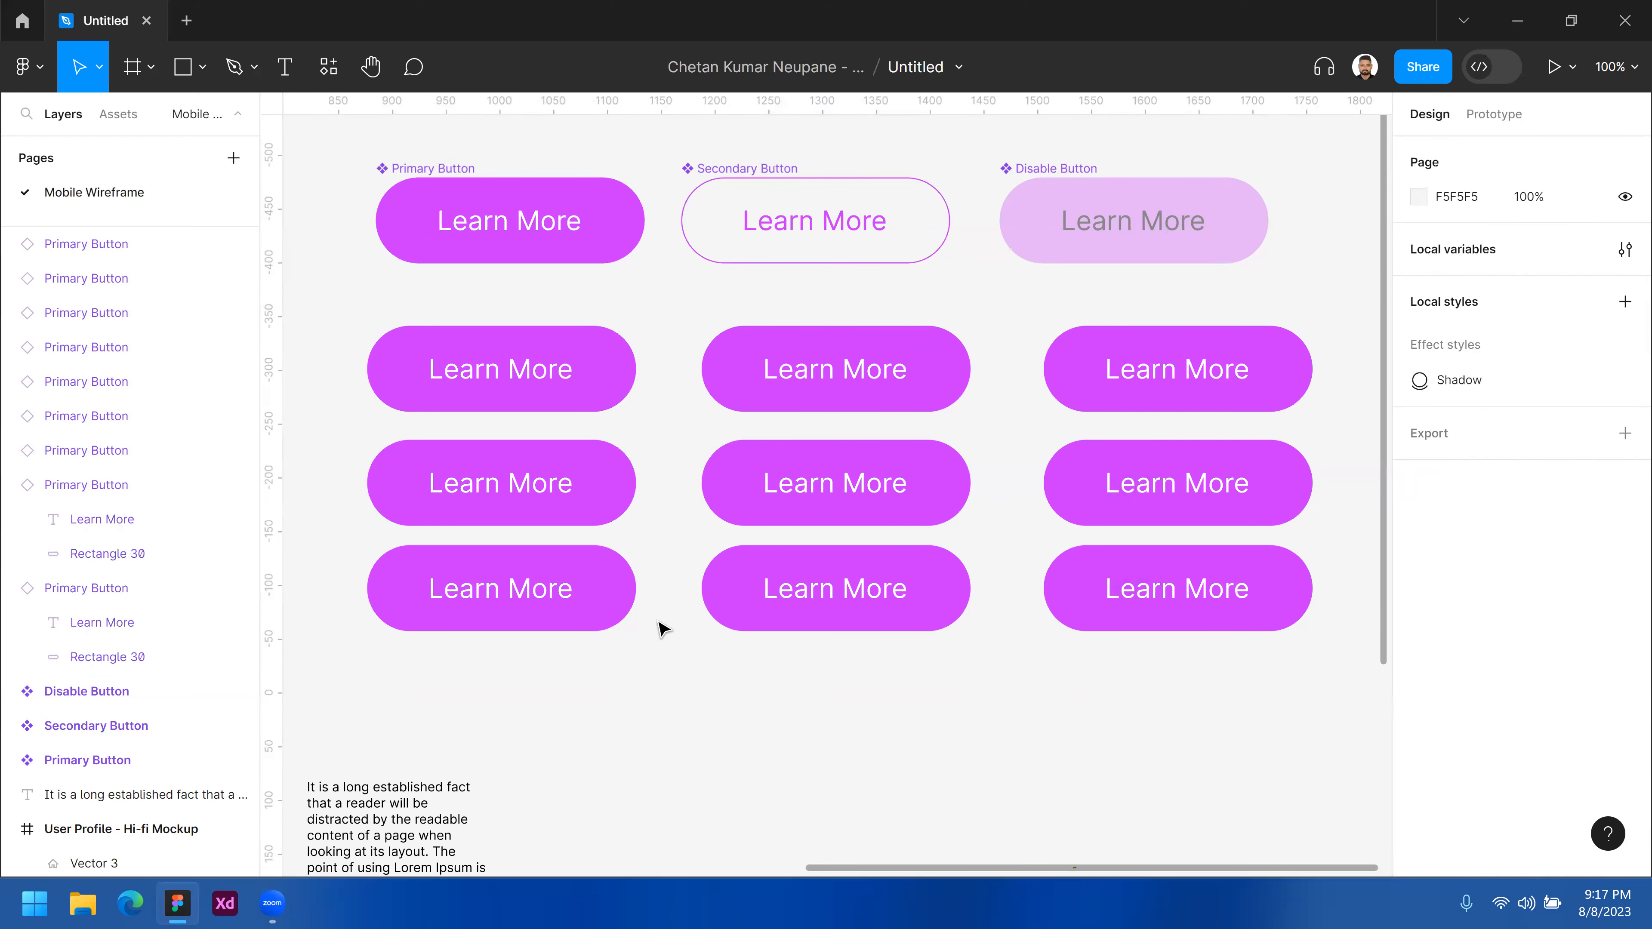
# - Change the purple background colour of the main Primary Button component to dark purple 3E184C
pyautogui.click(620, 208)
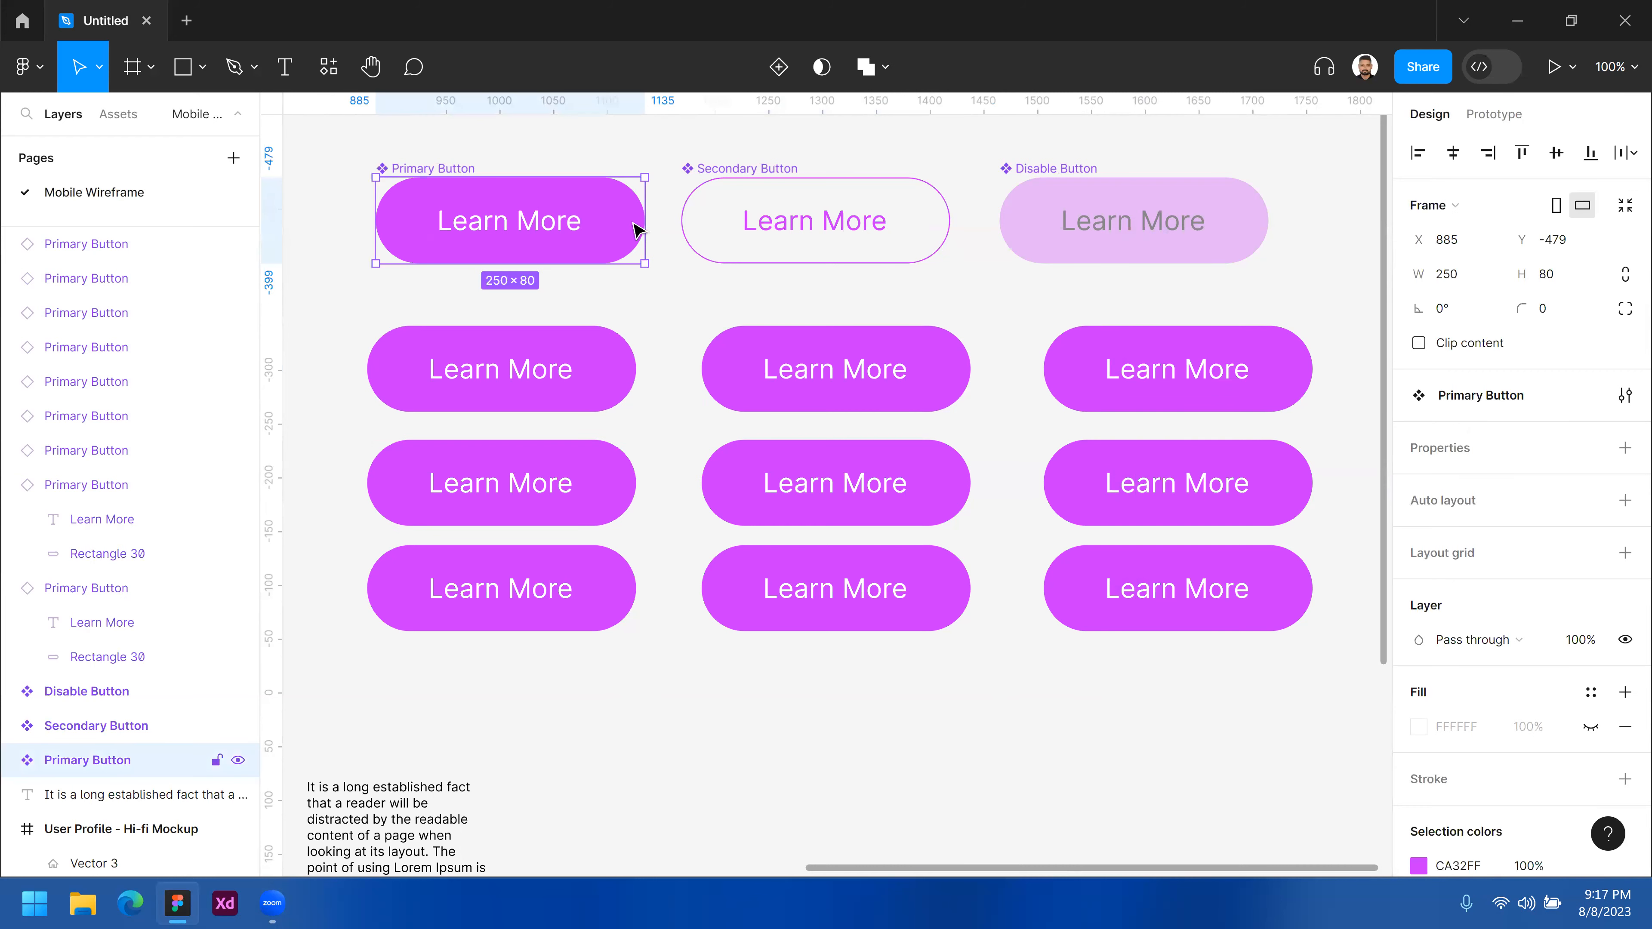
pyautogui.doubleClick(614, 199)
pyautogui.click(647, 154)
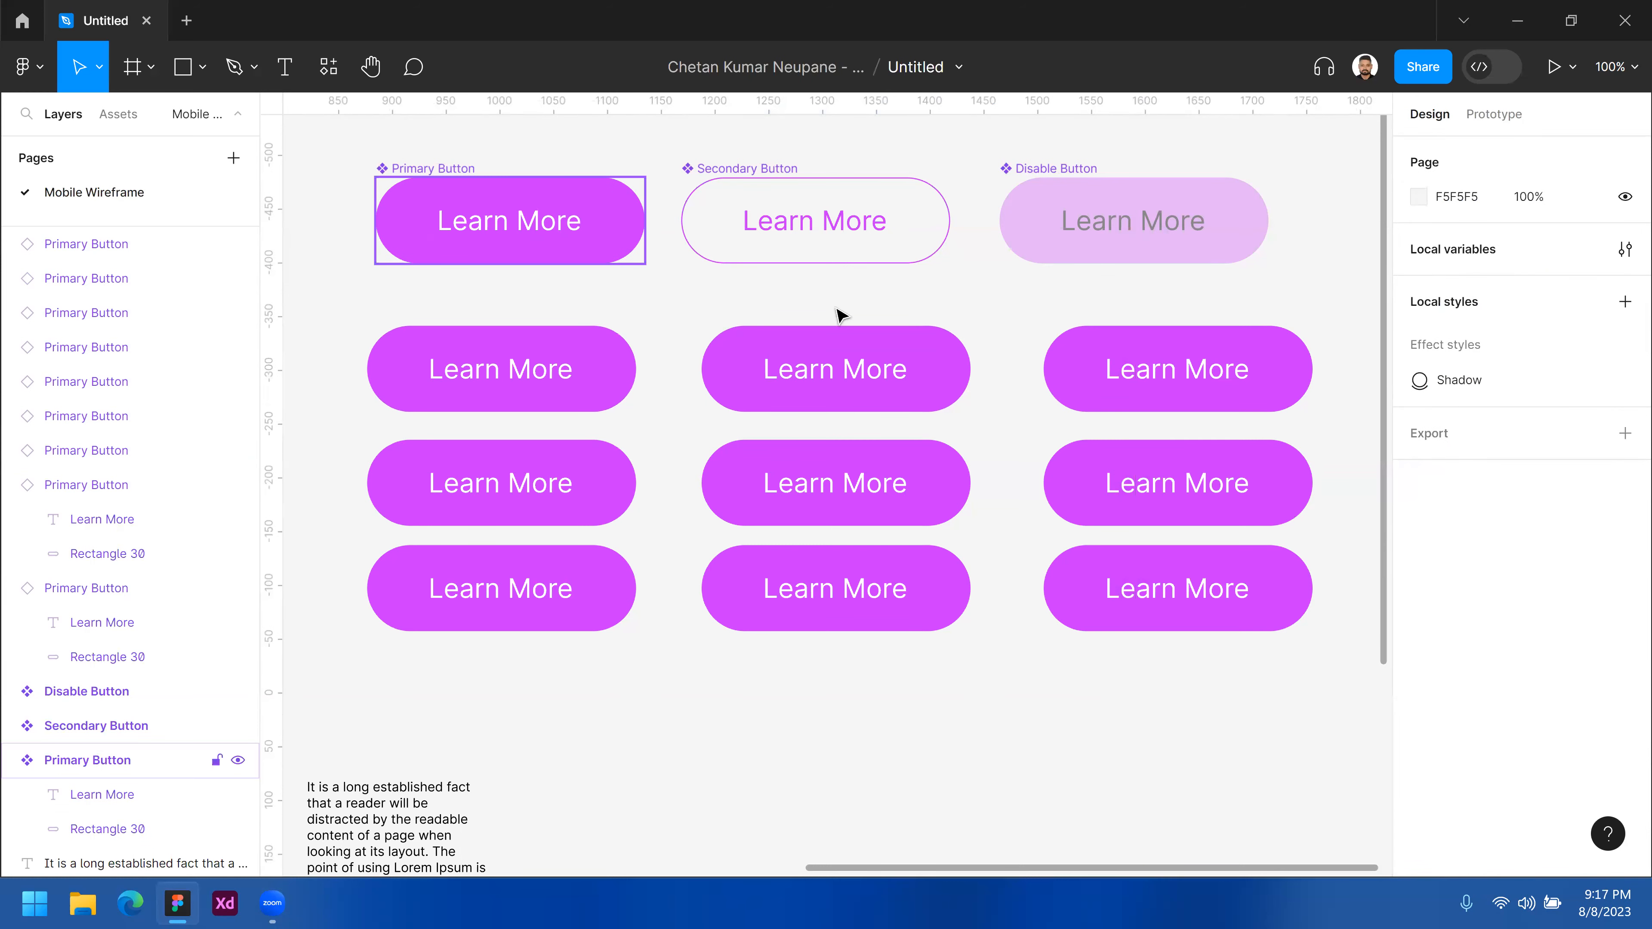
pyautogui.click(618, 205)
pyautogui.scroll(-3, 1457, 674)
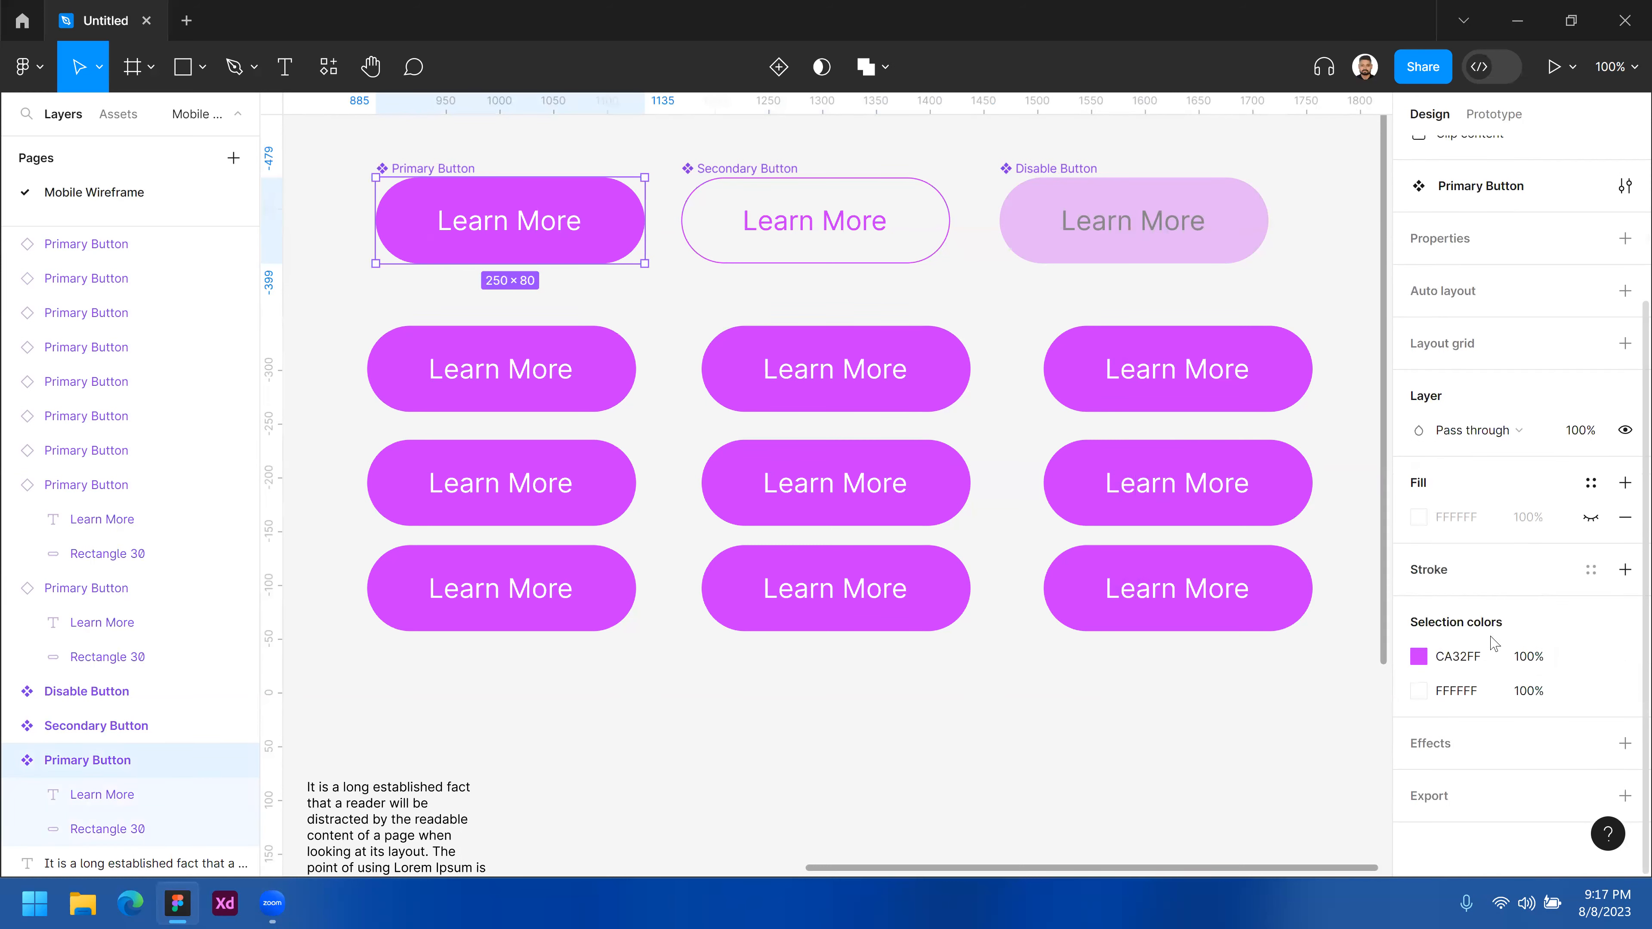
pyautogui.click(1418, 658)
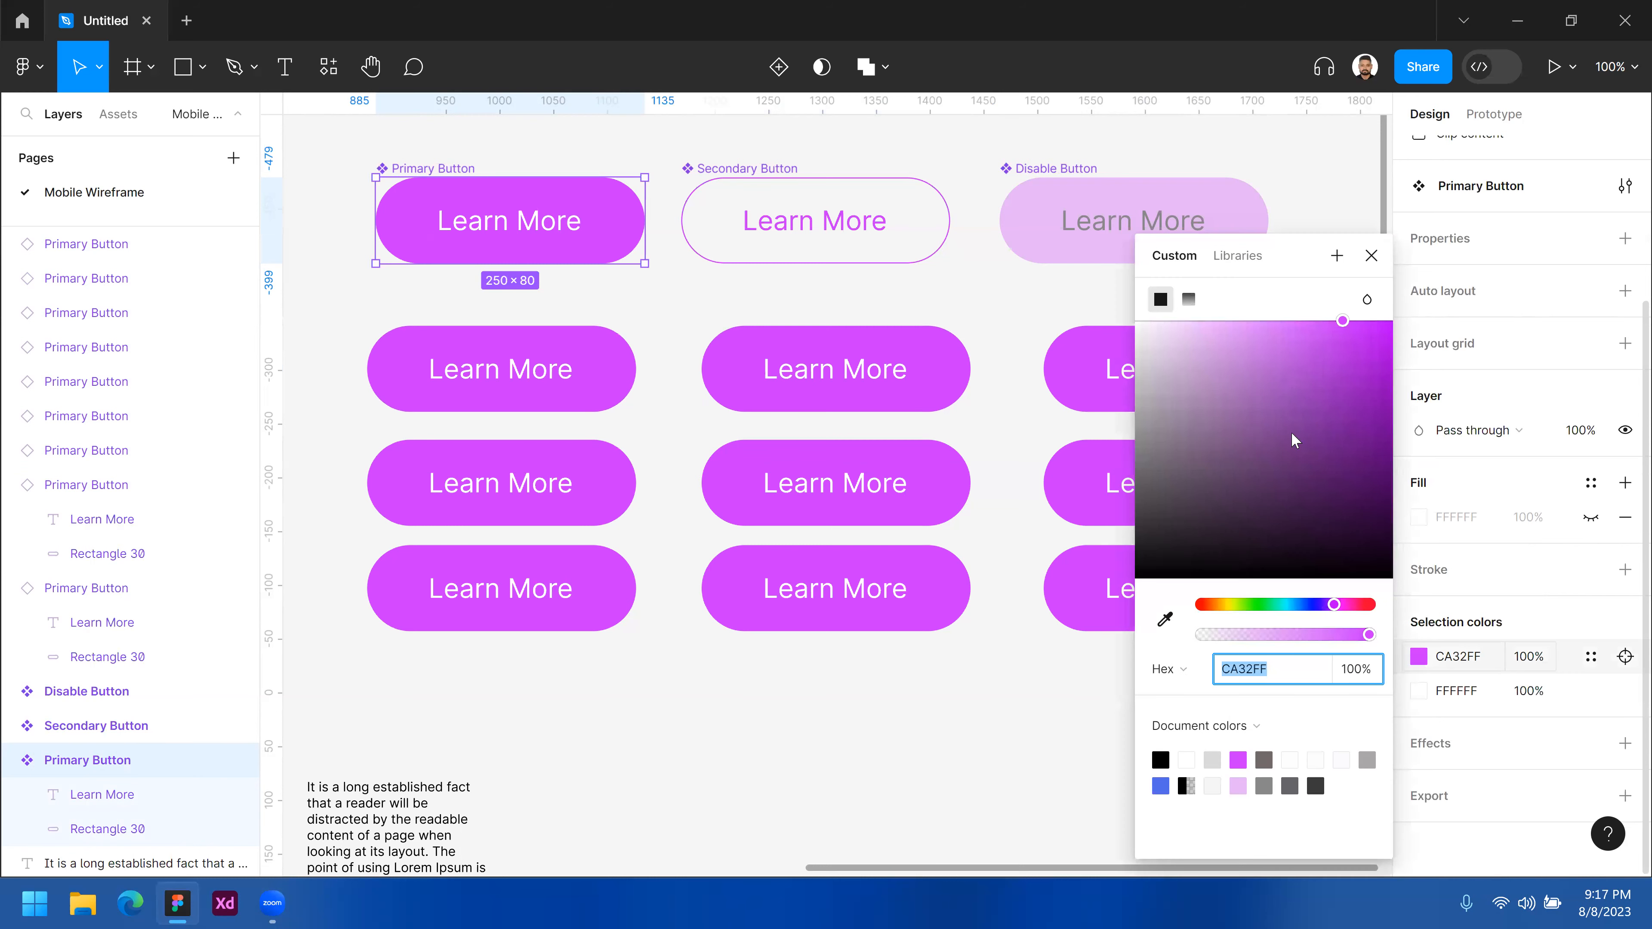
pyautogui.moveTo(1291, 425); pyautogui.dragTo(1312, 512)
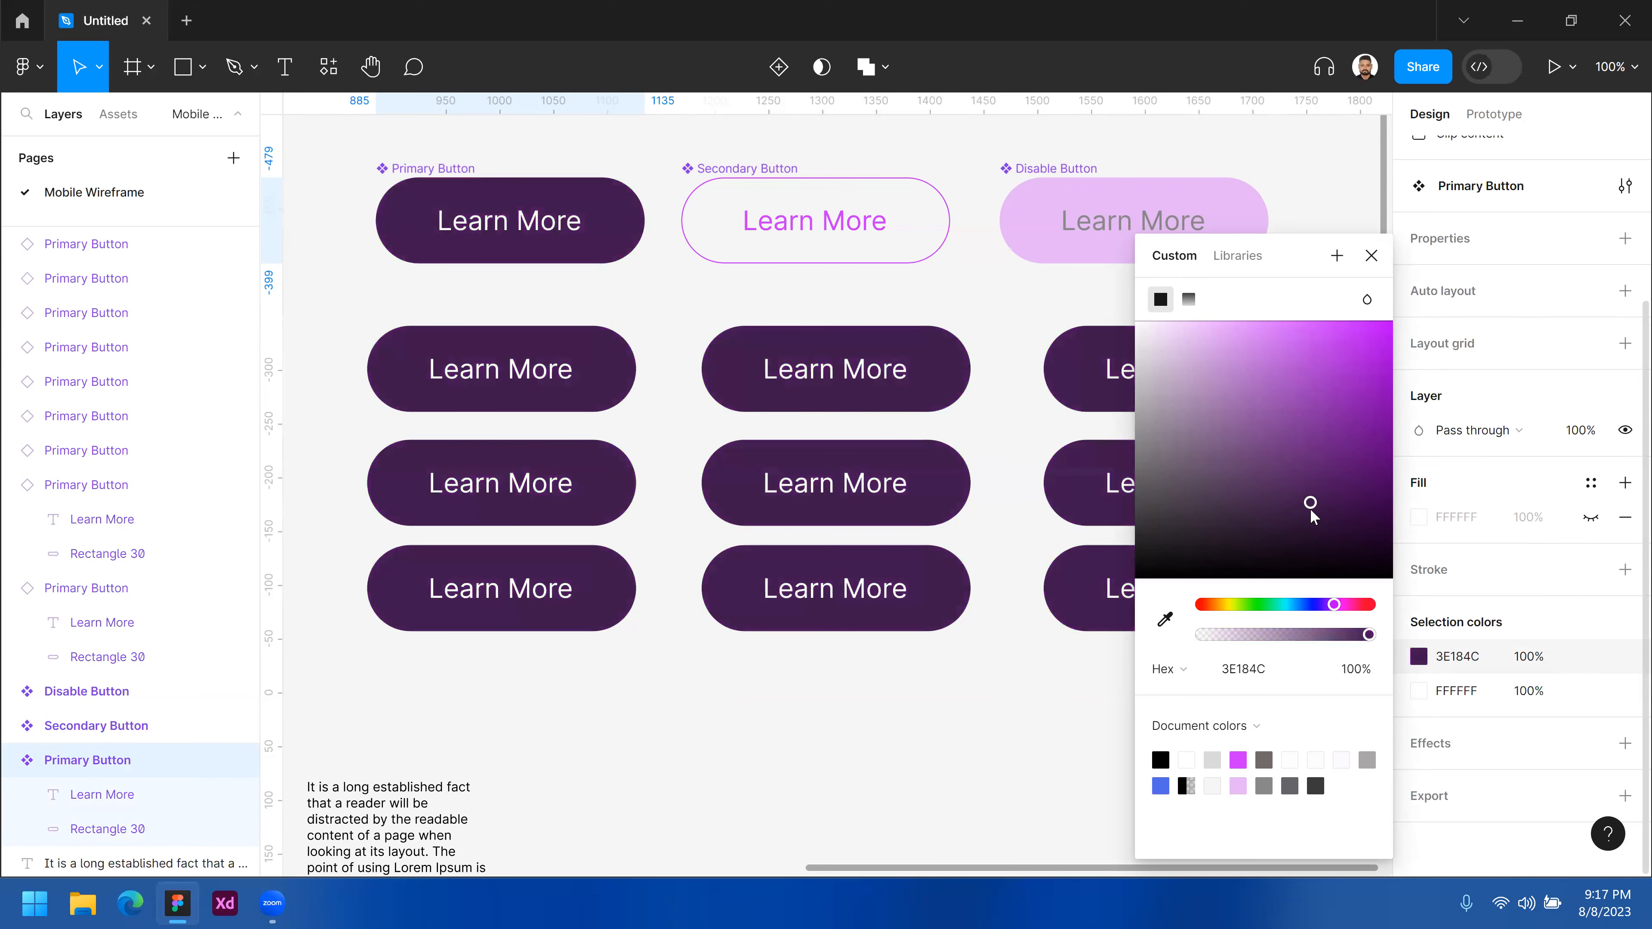
pyautogui.click(1332, 192)
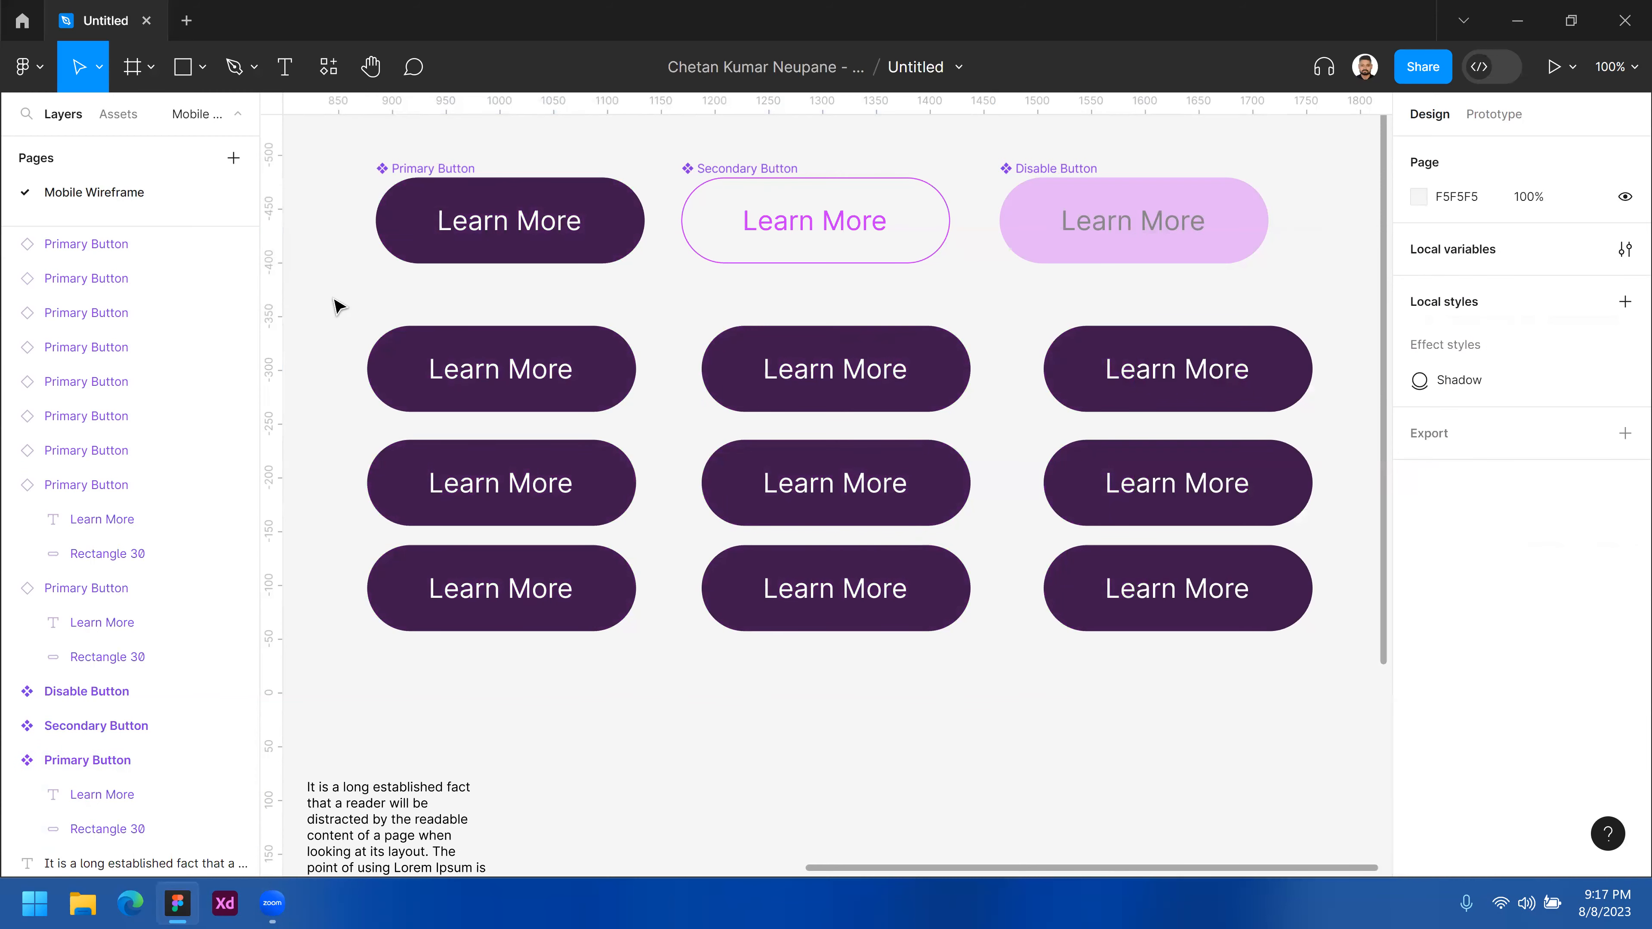
# - Examine the nine Primary Button instances as a group and the components available for swapping one of them
pyautogui.moveTo(331, 300)
pyautogui.mouseDown()
pyautogui.moveTo(1206, 672)
pyautogui.moveTo(1328, 682)
pyautogui.moveTo(1279, 623)
pyautogui.moveTo(590, 331)
pyautogui.moveTo(335, 321)
pyautogui.moveTo(334, 296)
pyautogui.mouseUp()
pyautogui.click(1340, 683)
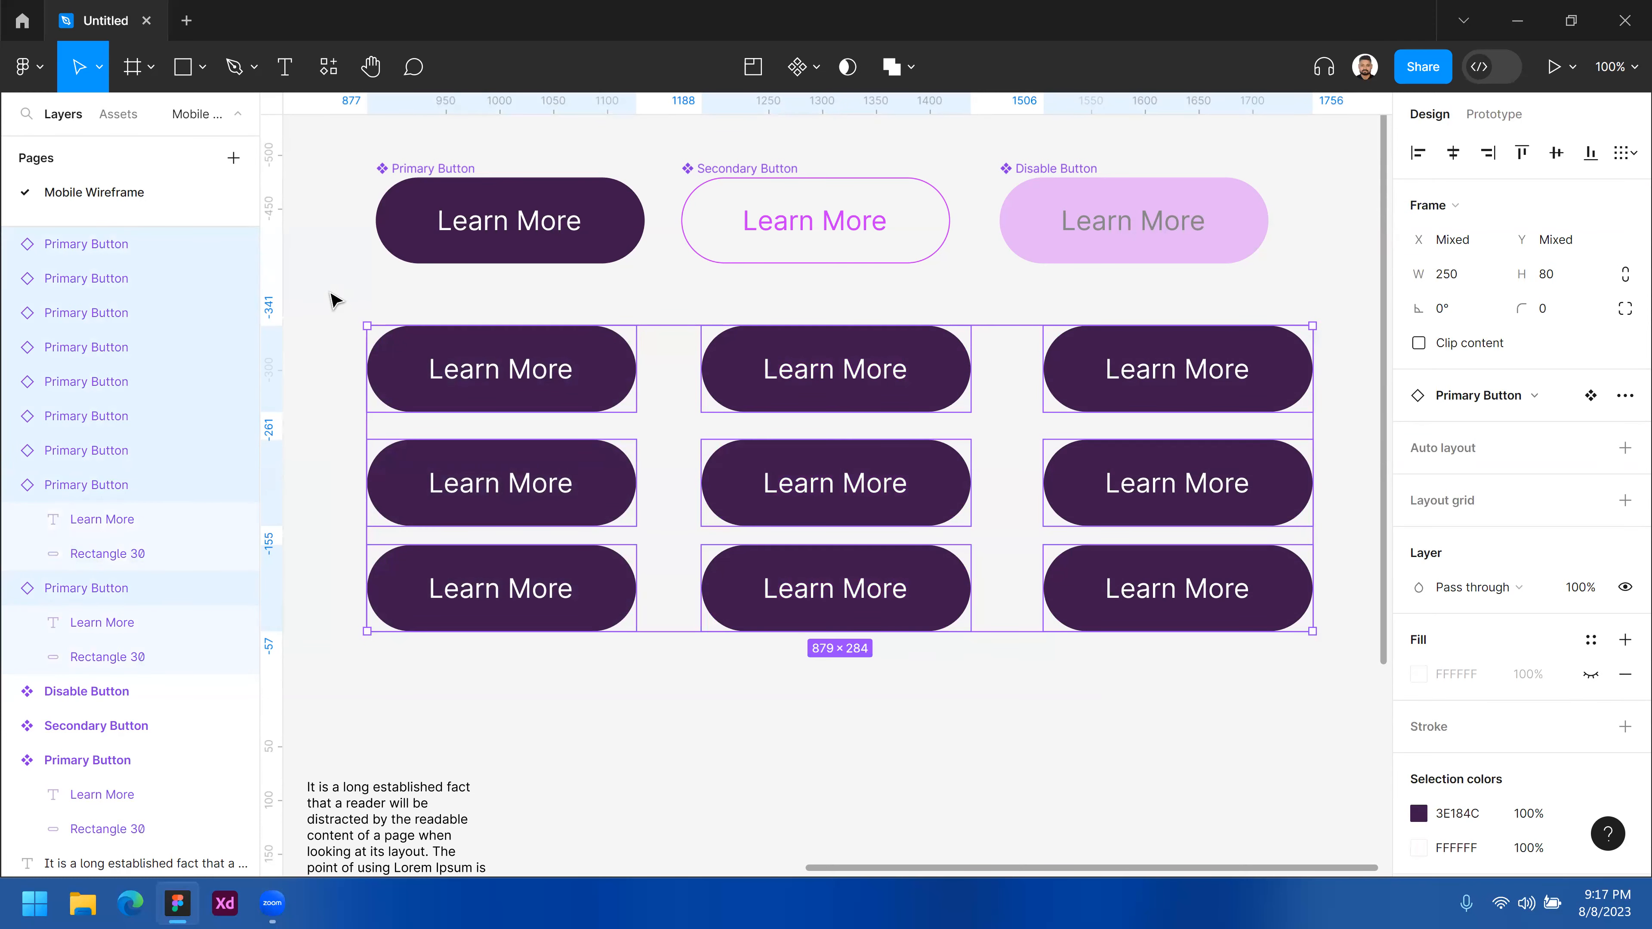
pyautogui.click(334, 299)
pyautogui.click(1301, 372)
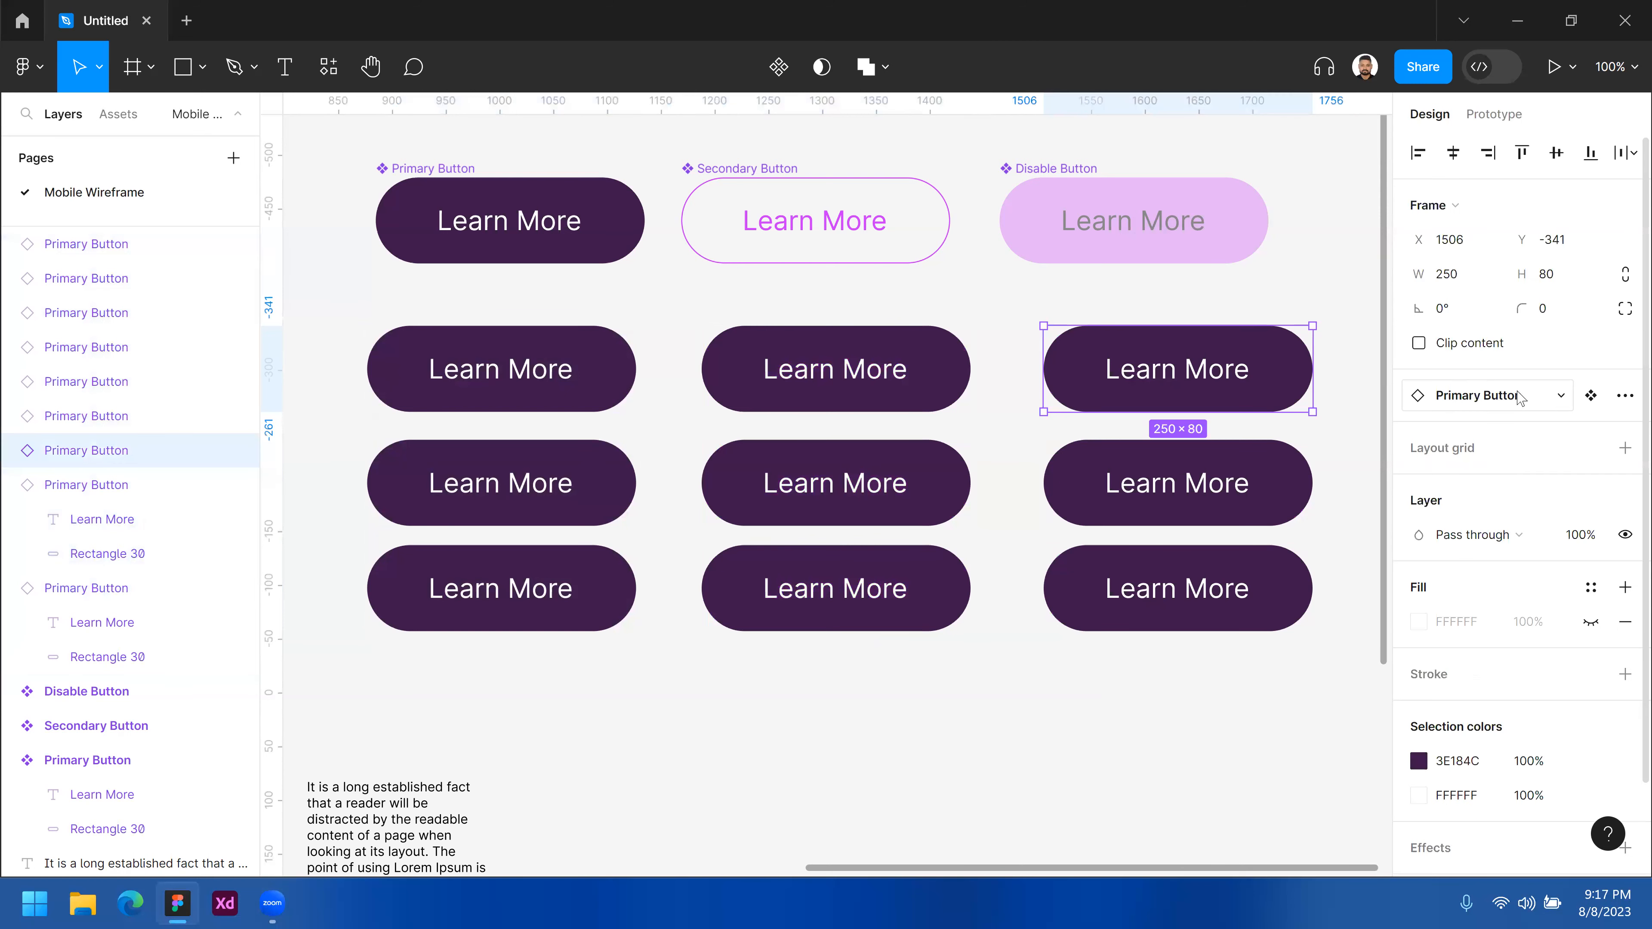
pyautogui.click(1555, 396)
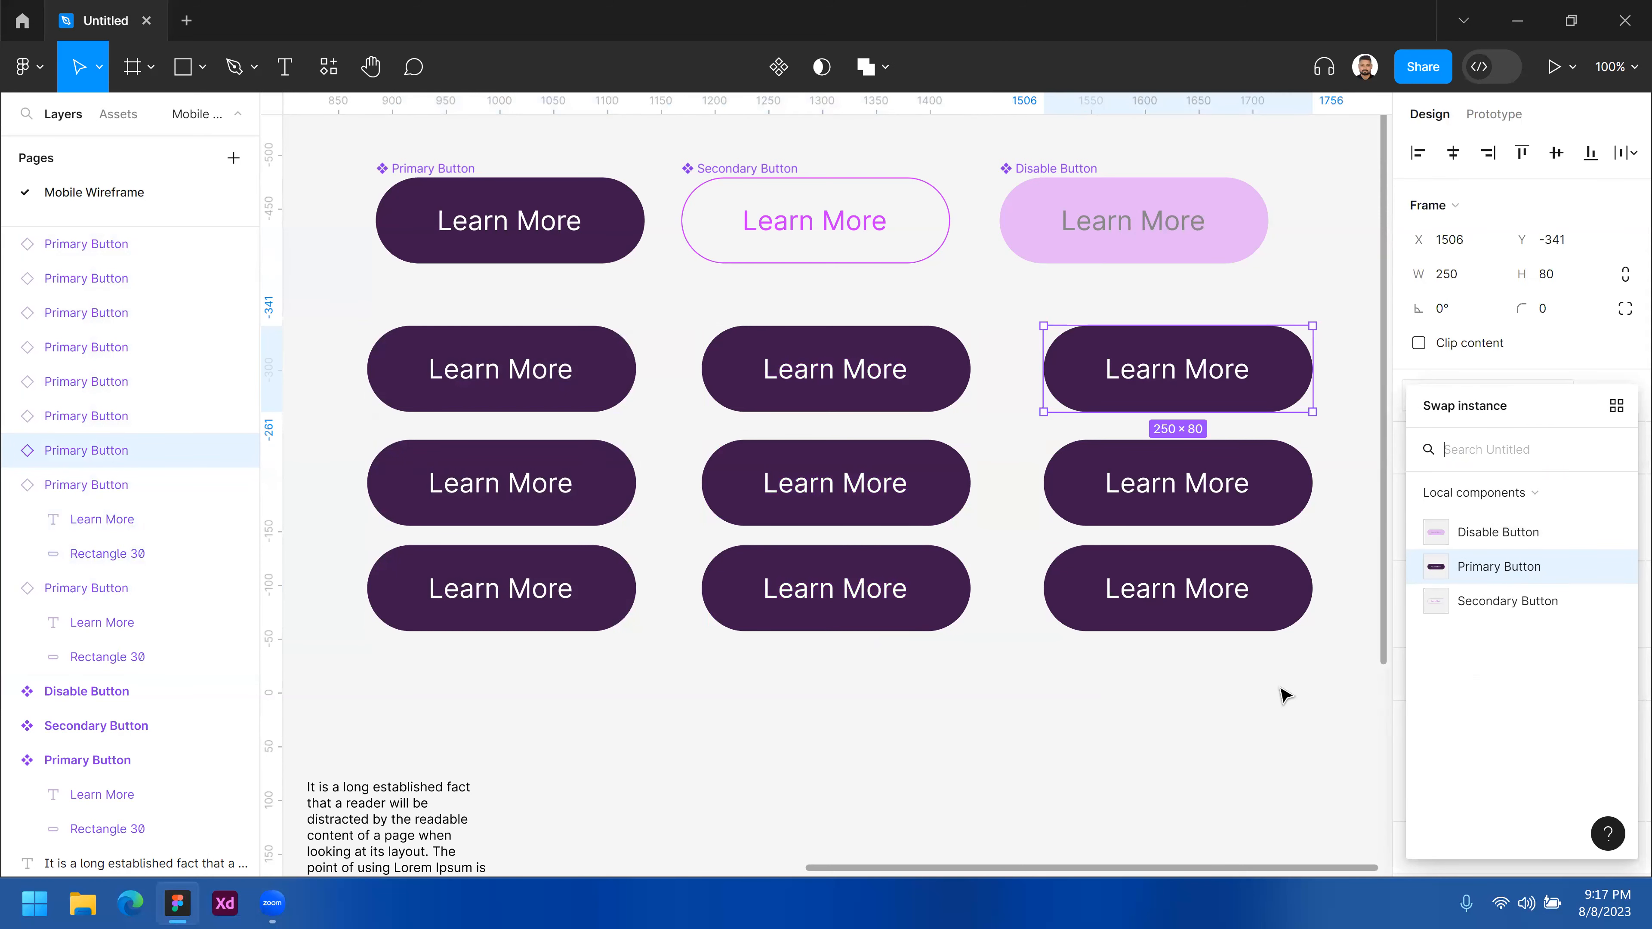
pyautogui.click(1040, 432)
pyautogui.moveTo(350, 312); pyautogui.dragTo(1309, 706)
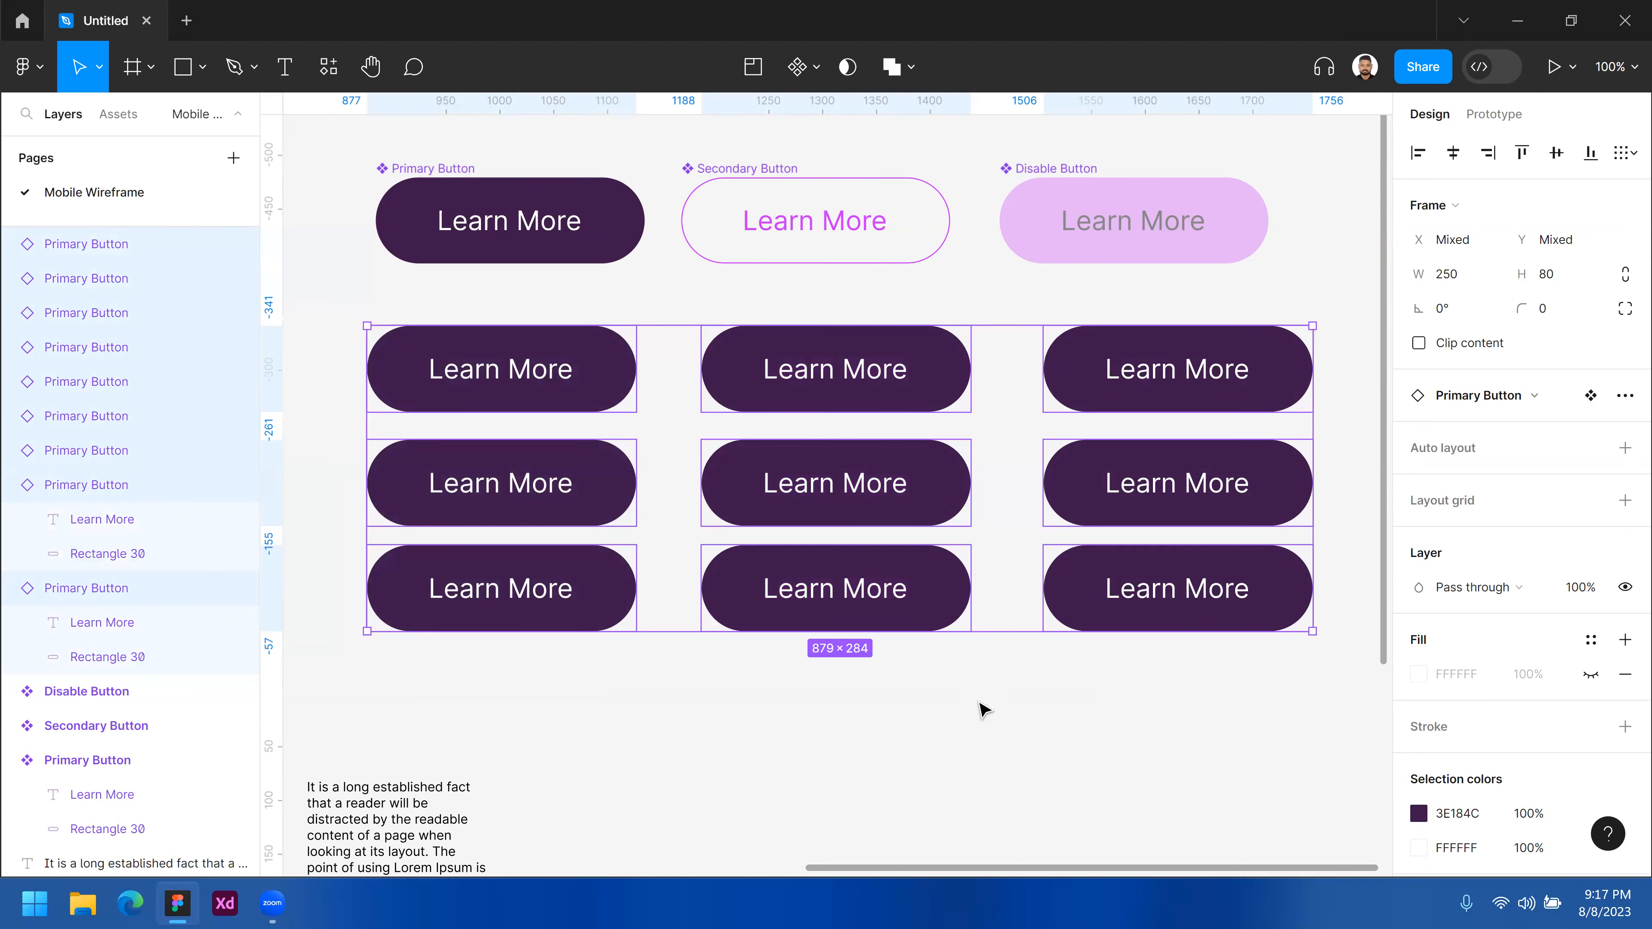
pyautogui.click(582, 695)
pyautogui.moveTo(336, 324); pyautogui.dragTo(1265, 696)
pyautogui.click(1261, 693)
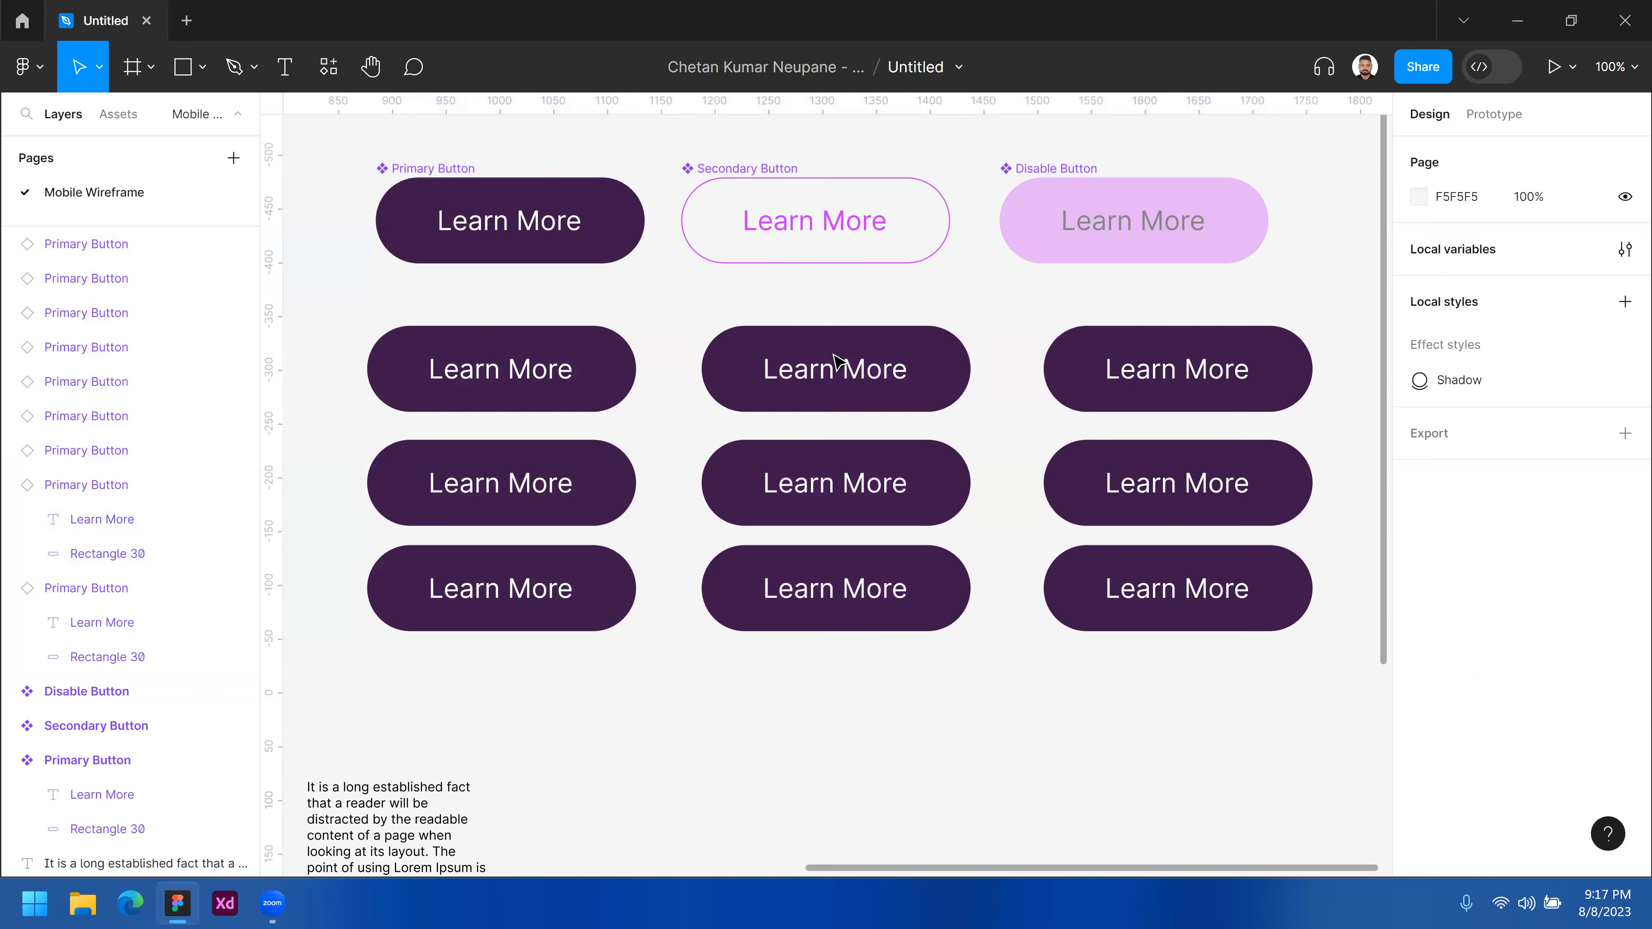
# - Set the corner radius of the main Primary Button component's background rectangle to 5
pyautogui.hscroll(5, 702, 293)
pyautogui.keyDown('alt'); pyautogui.click(703, 293); pyautogui.keyUp('alt')
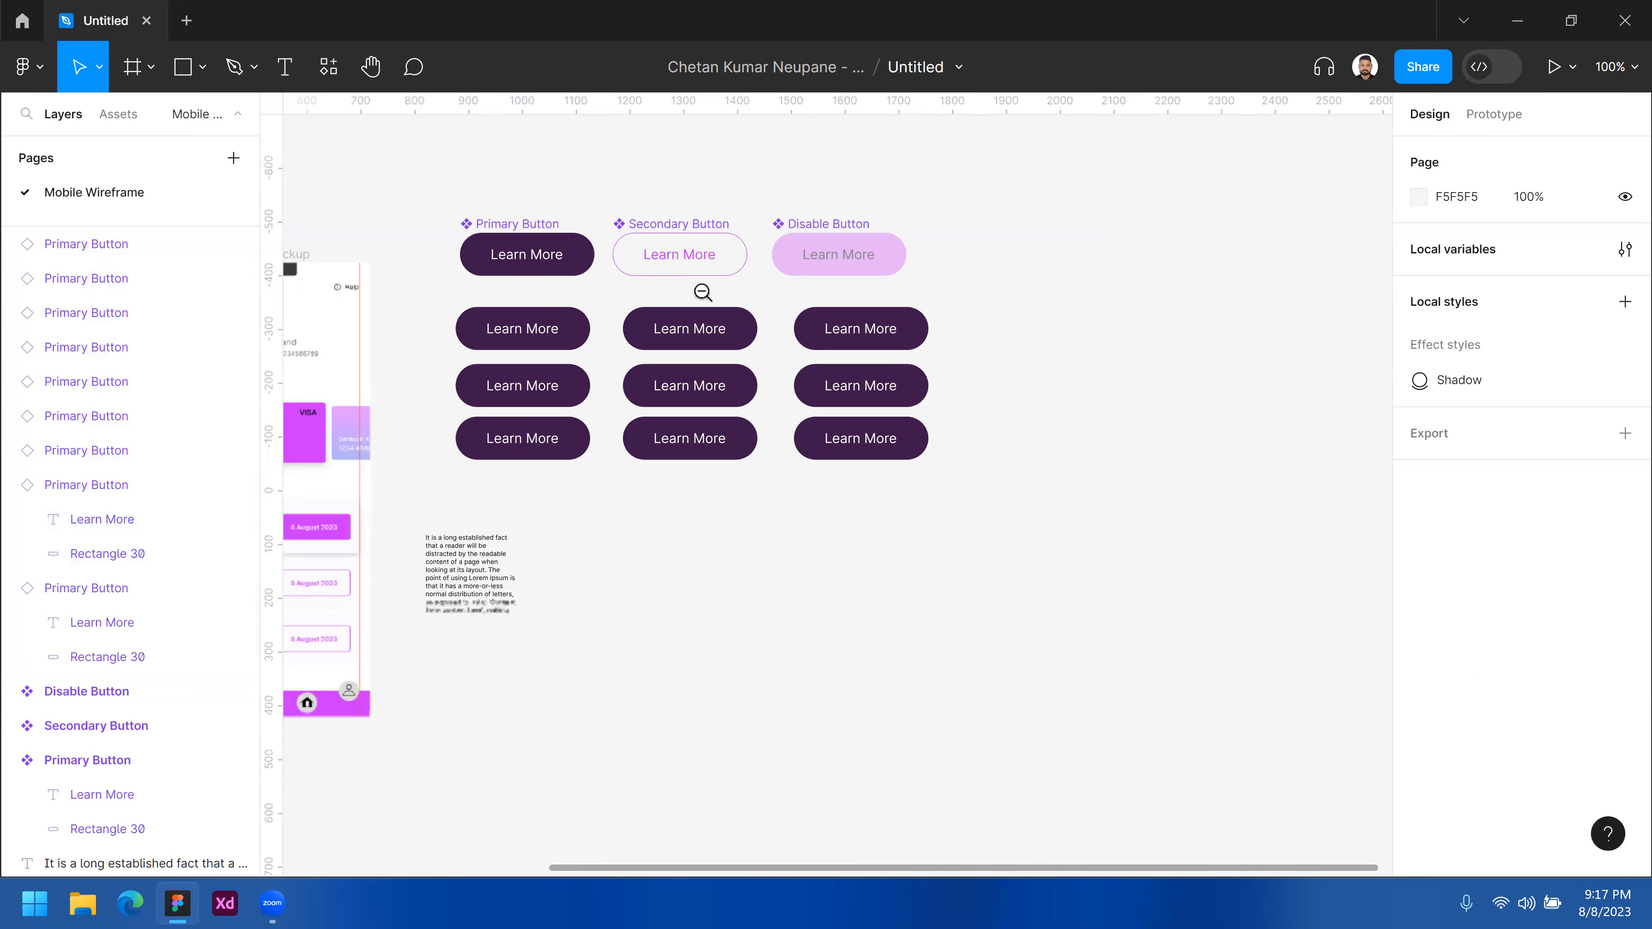
pyautogui.click(674, 233)
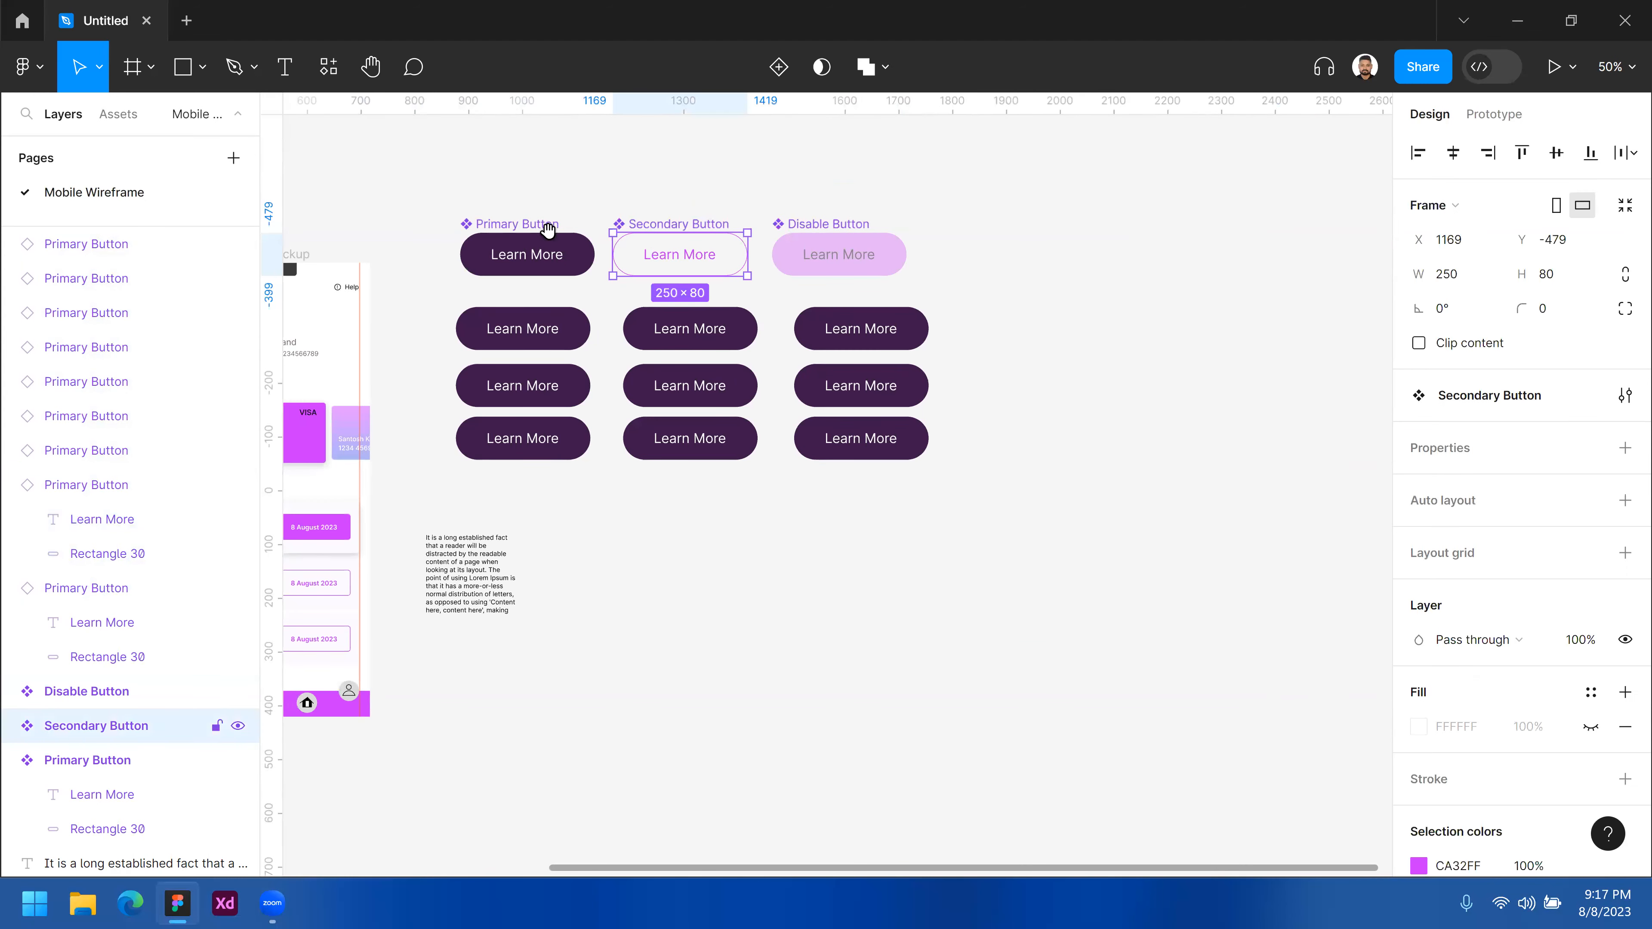
pyautogui.scroll(3, 545, 229)
pyautogui.hscroll(-4, 802, 258)
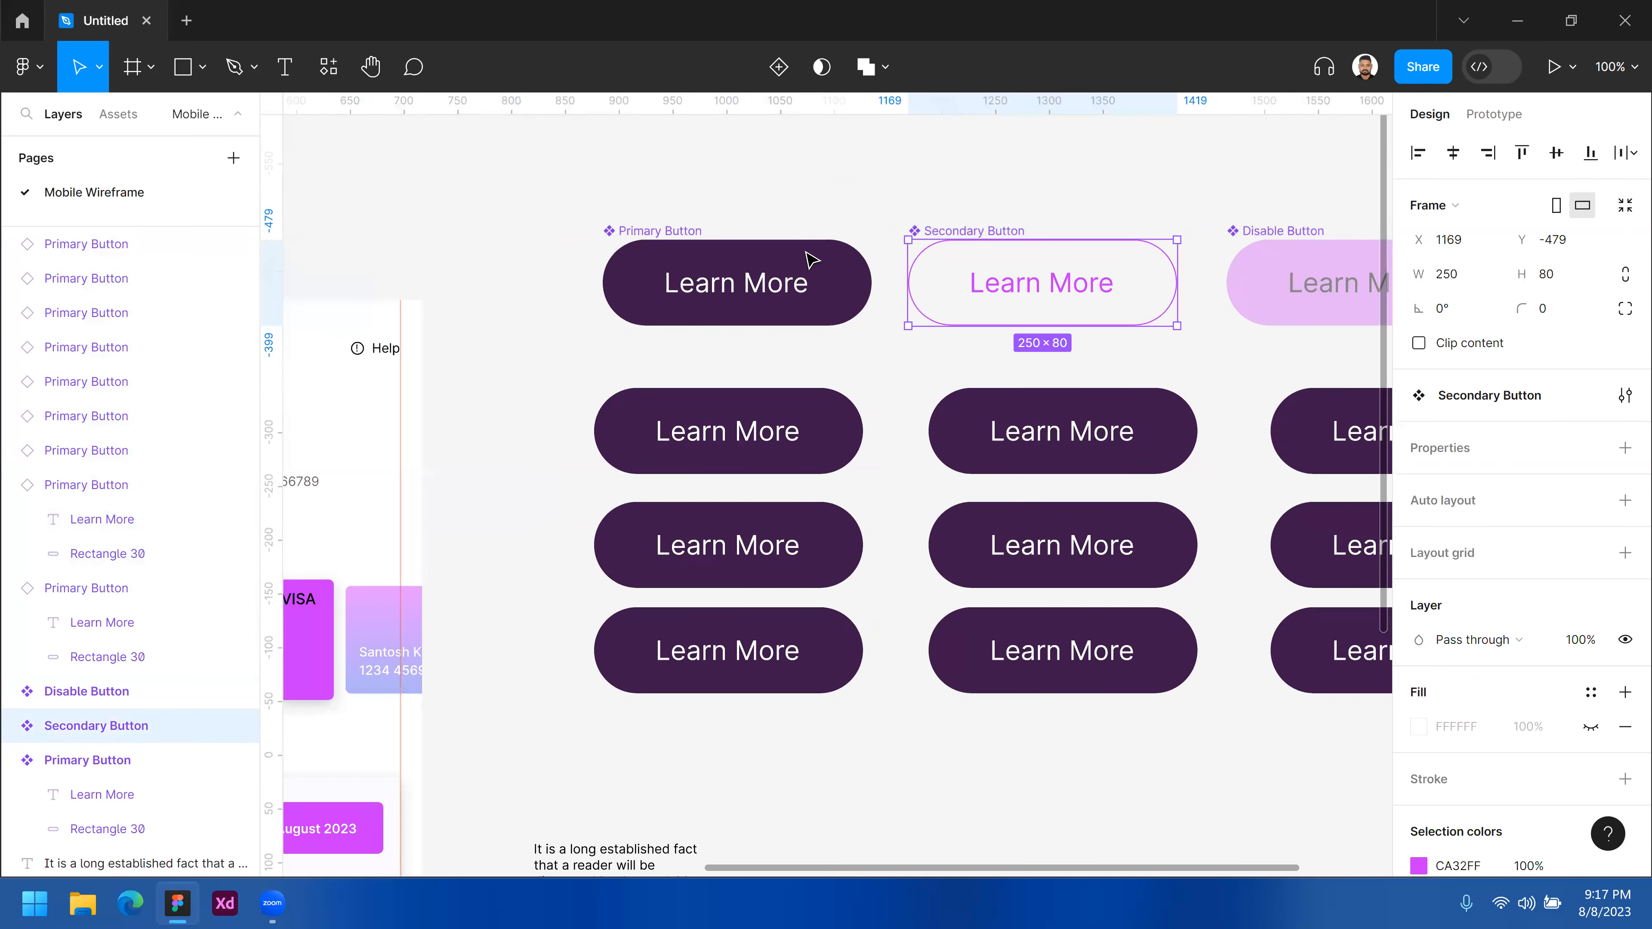
pyautogui.click(826, 266)
pyautogui.doubleClick(852, 271)
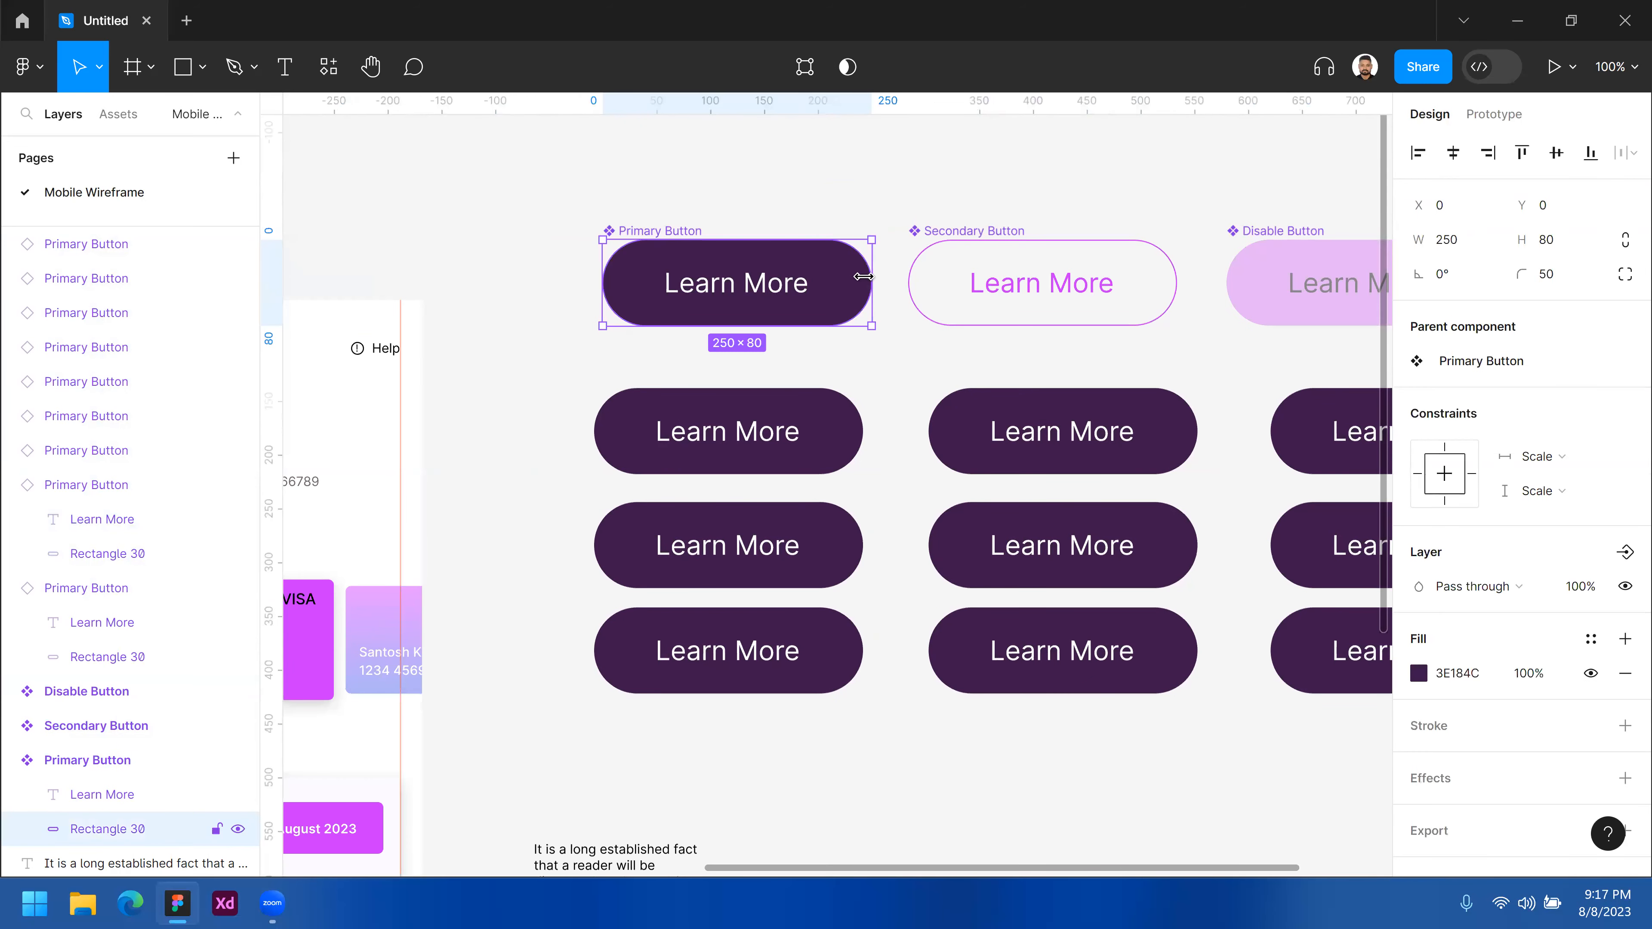
pyautogui.click(1552, 275)
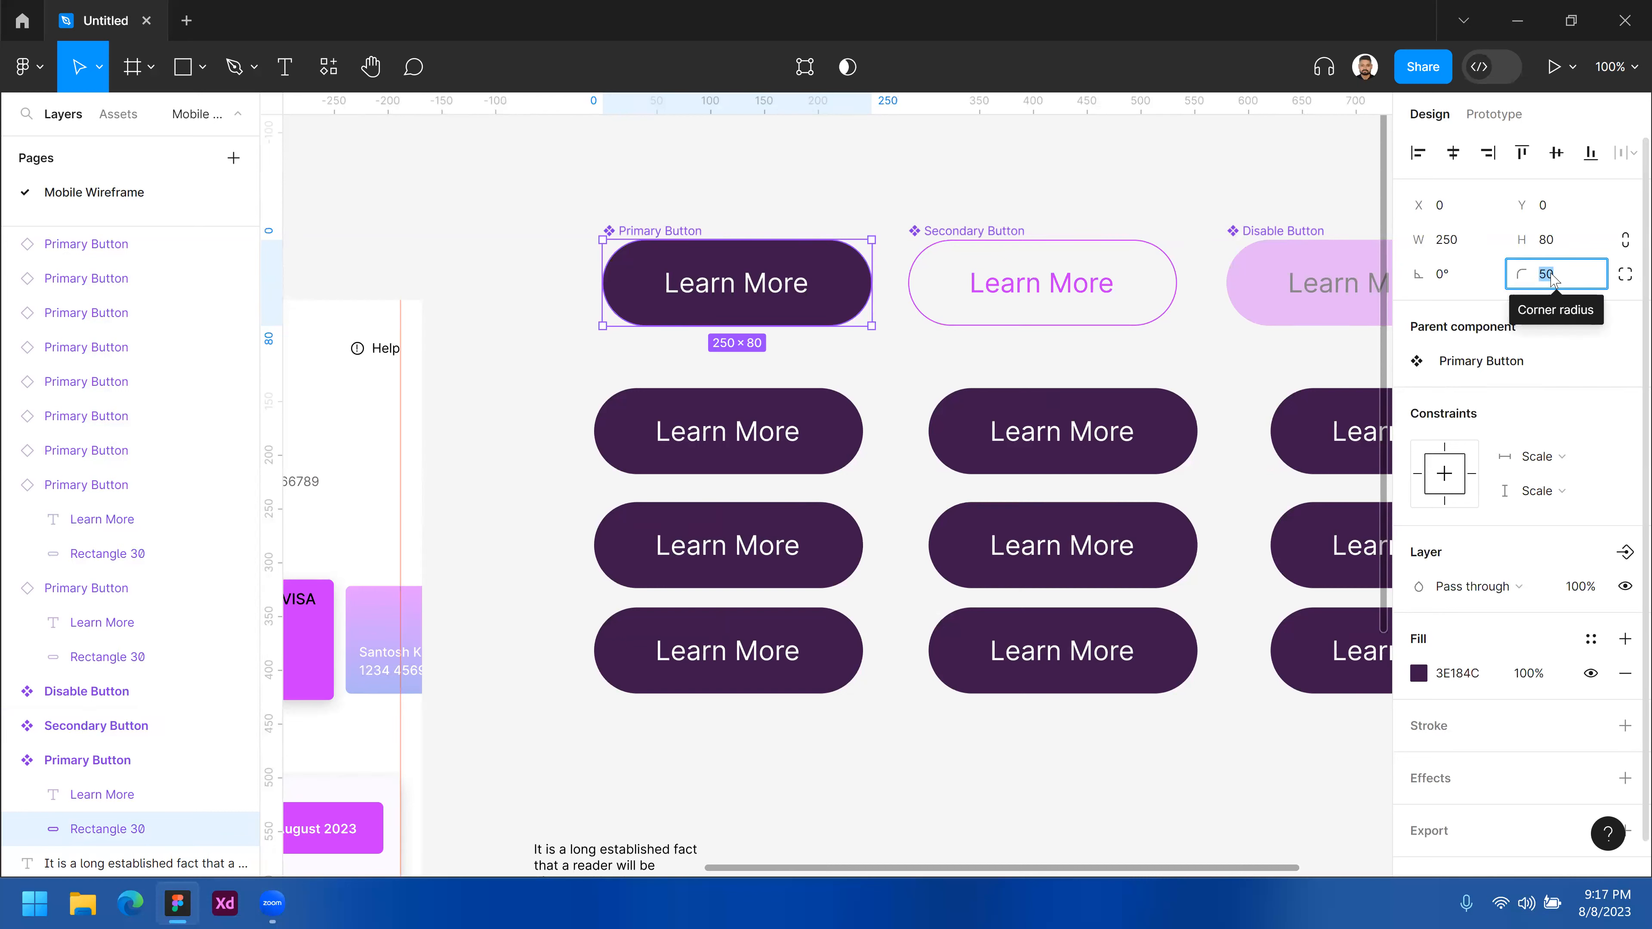
pyautogui.write('5')
pyautogui.press('Return')
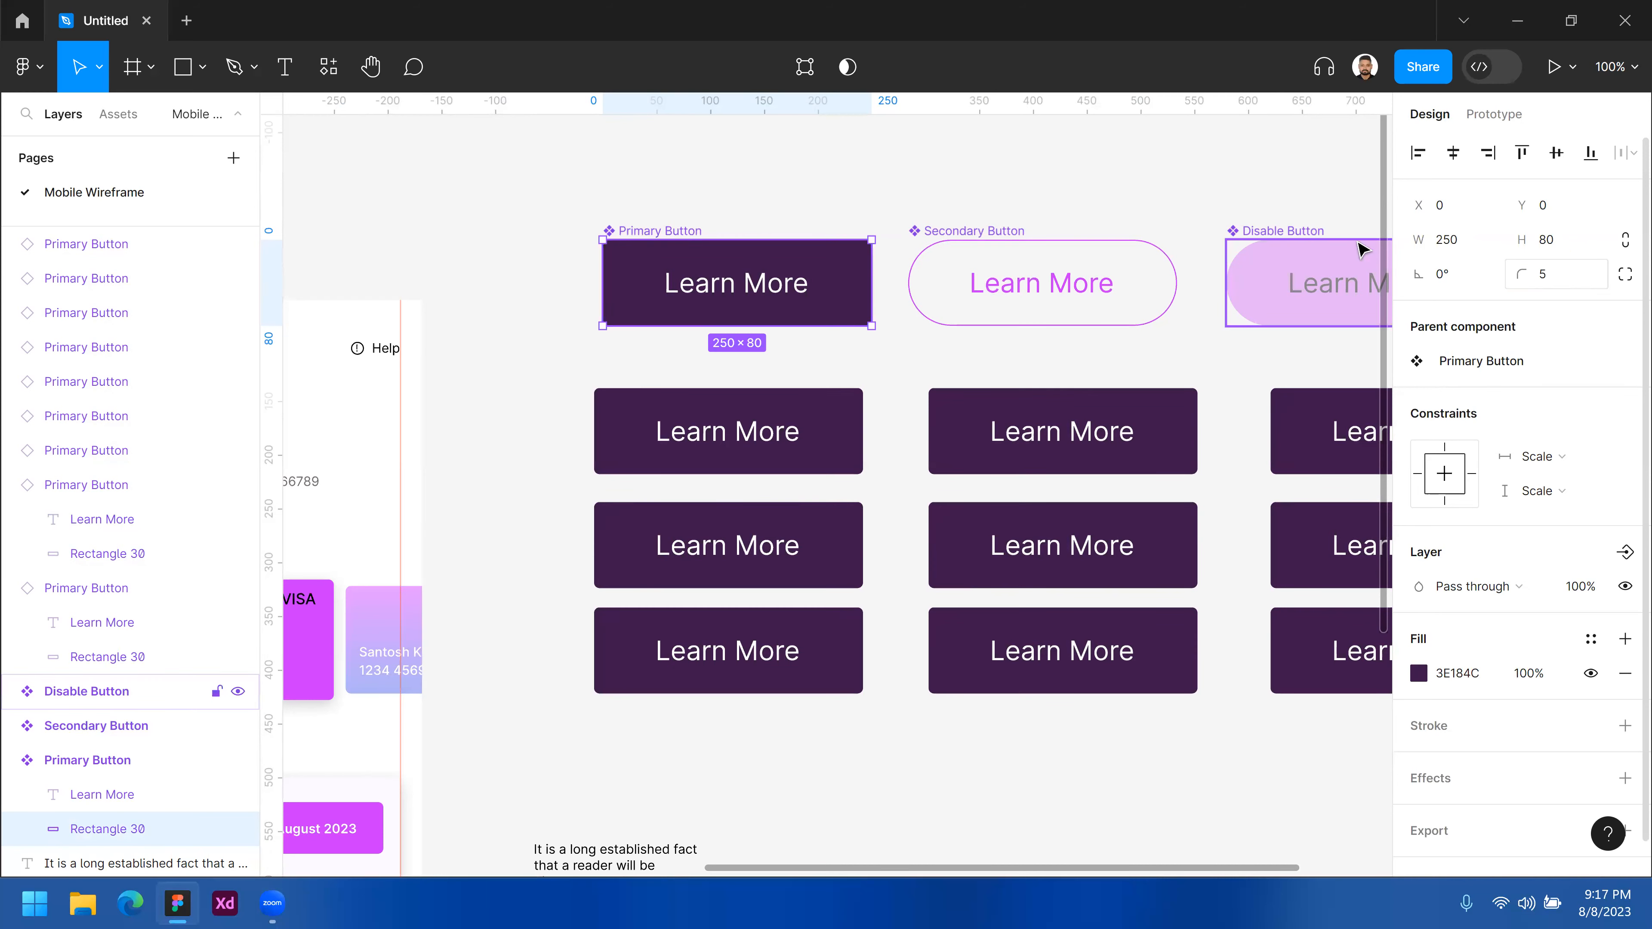
pyautogui.click(998, 193)
pyautogui.moveTo(998, 193); pyautogui.dragTo(792, 162)
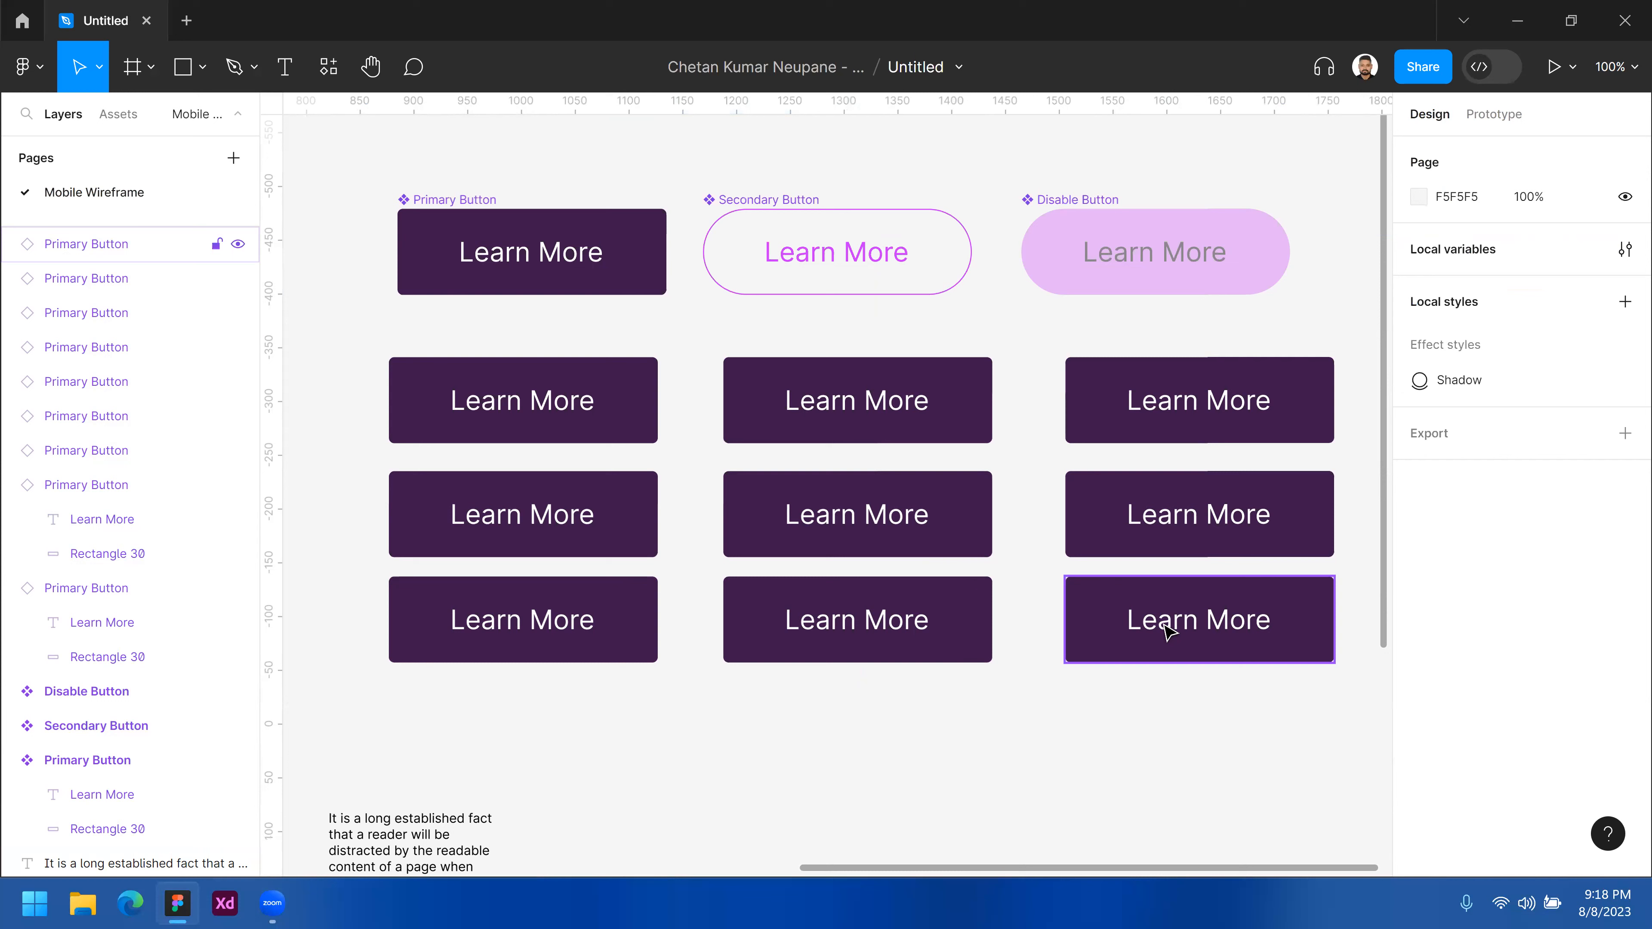
# - Collapse the expanded Primary Button layers and display the file's local components
pyautogui.click(14, 489)
pyautogui.click(14, 519)
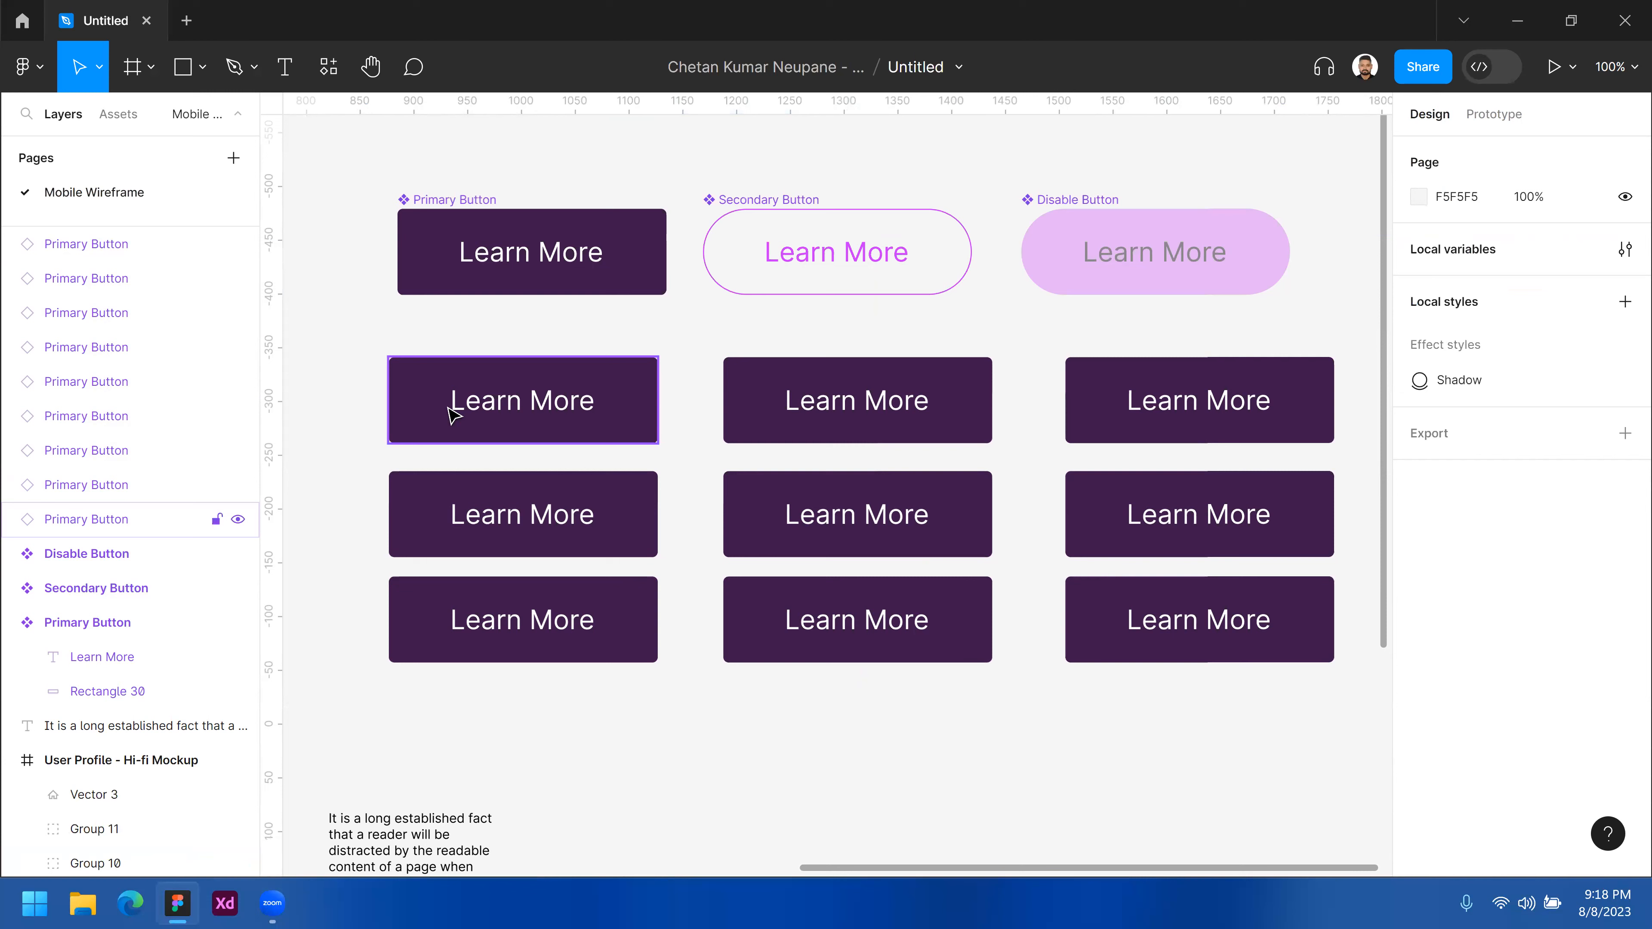
pyautogui.click(15, 623)
pyautogui.click(117, 115)
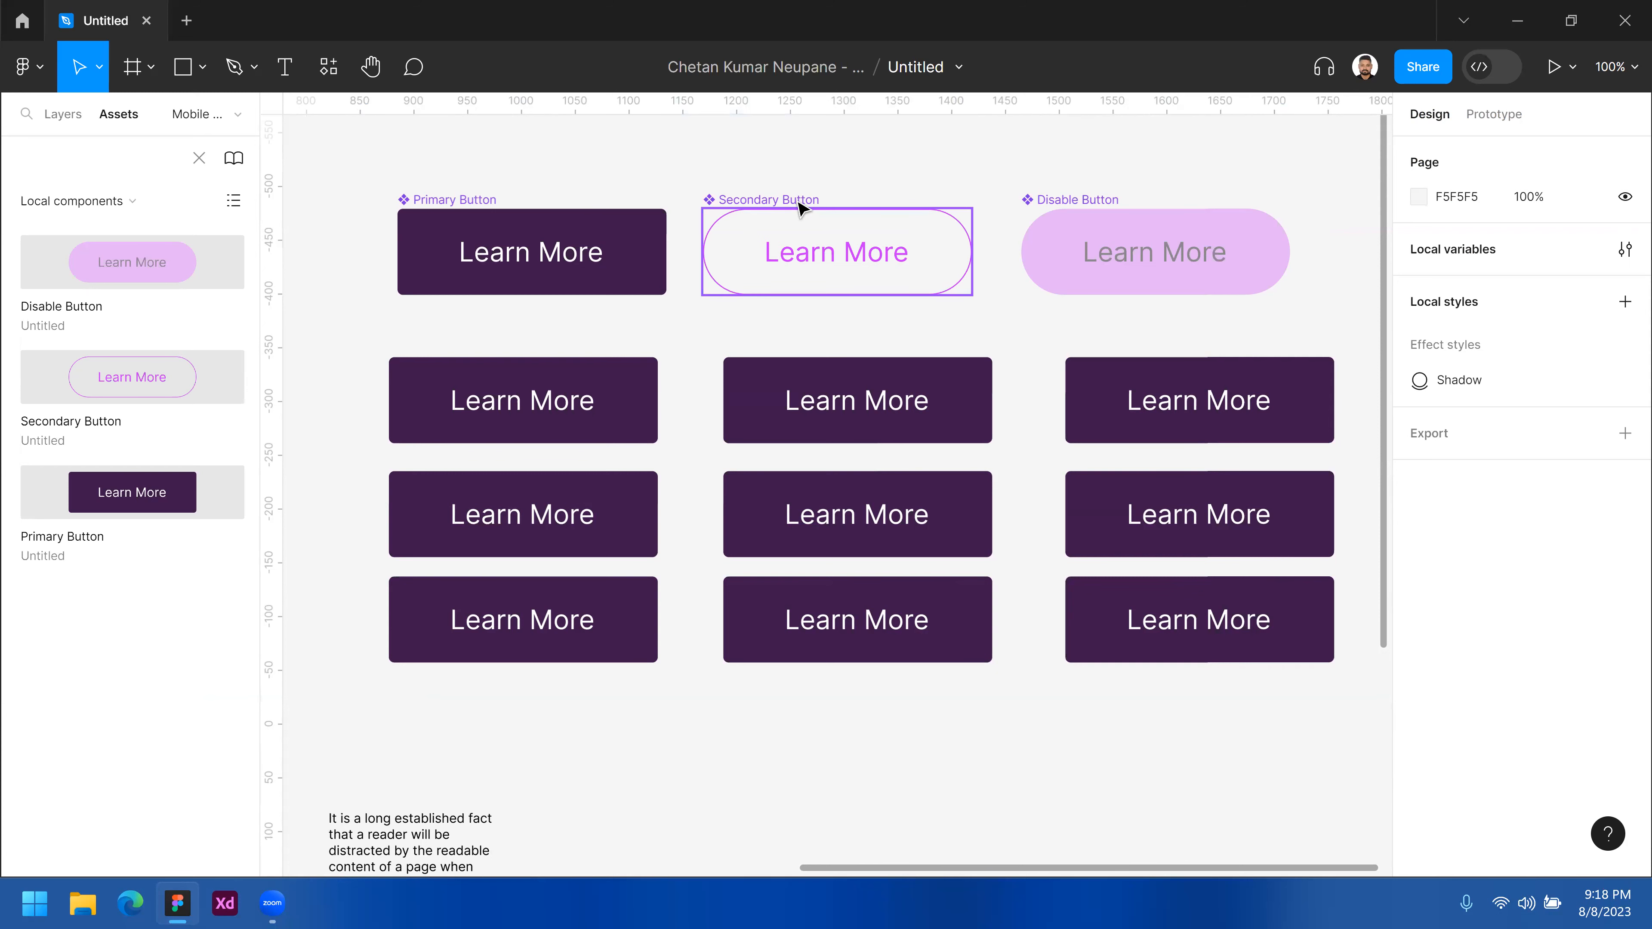
# - Swap the middle instance in the grid's first row for the Secondary Button component
pyautogui.click(986, 407)
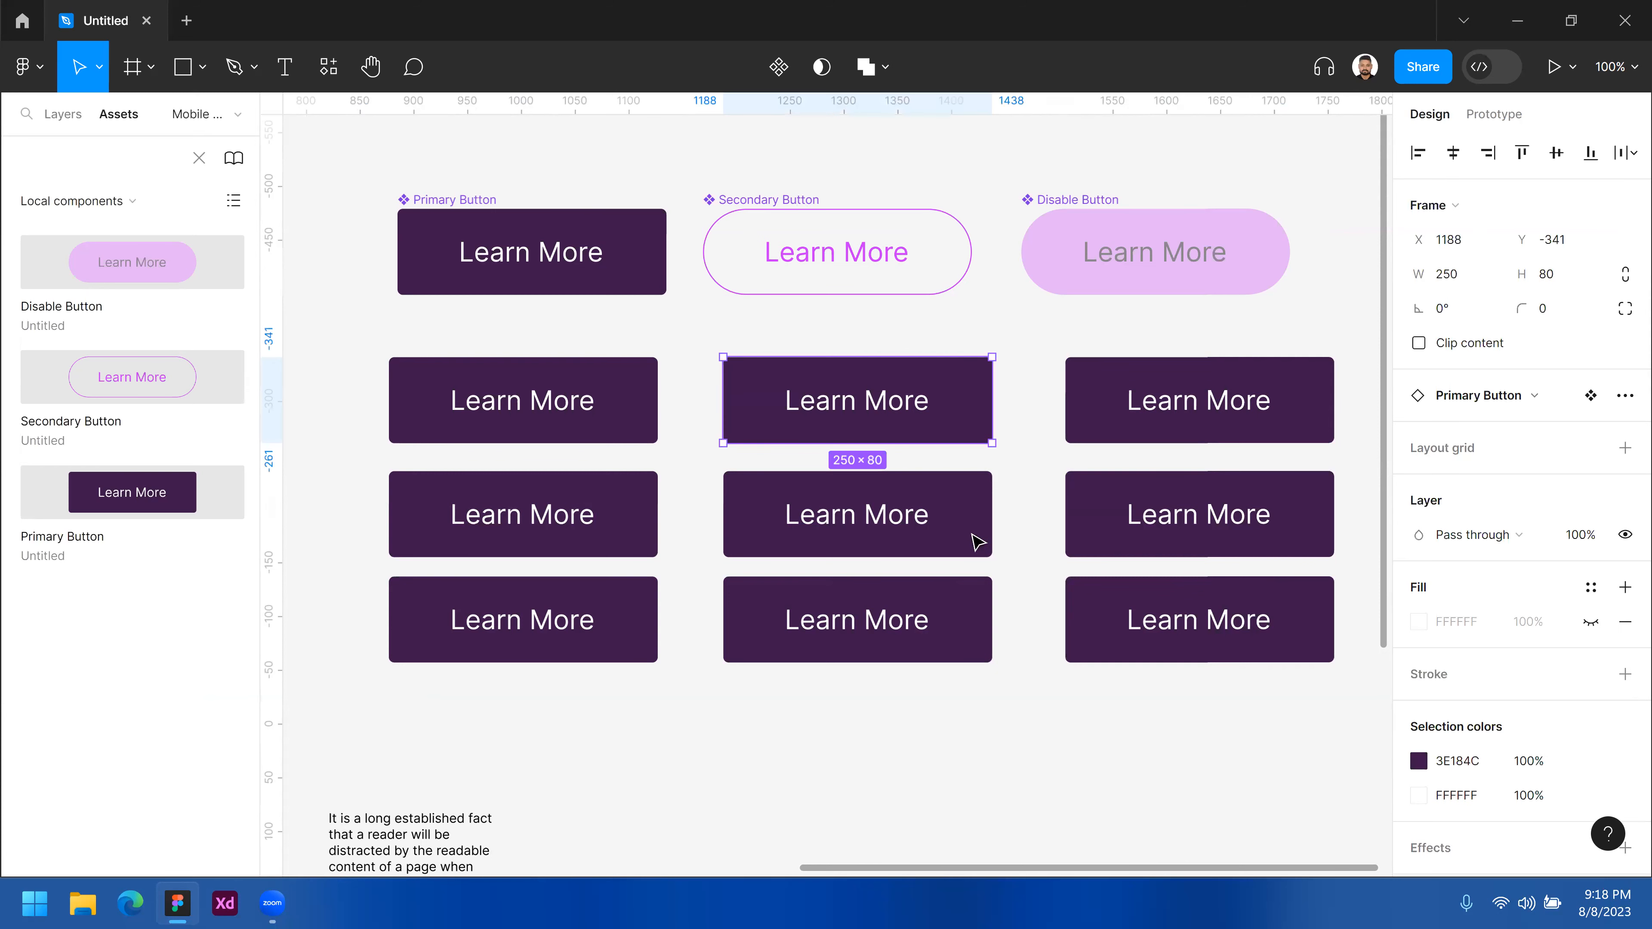
pyautogui.moveTo(1017, 376); pyautogui.dragTo(960, 686)
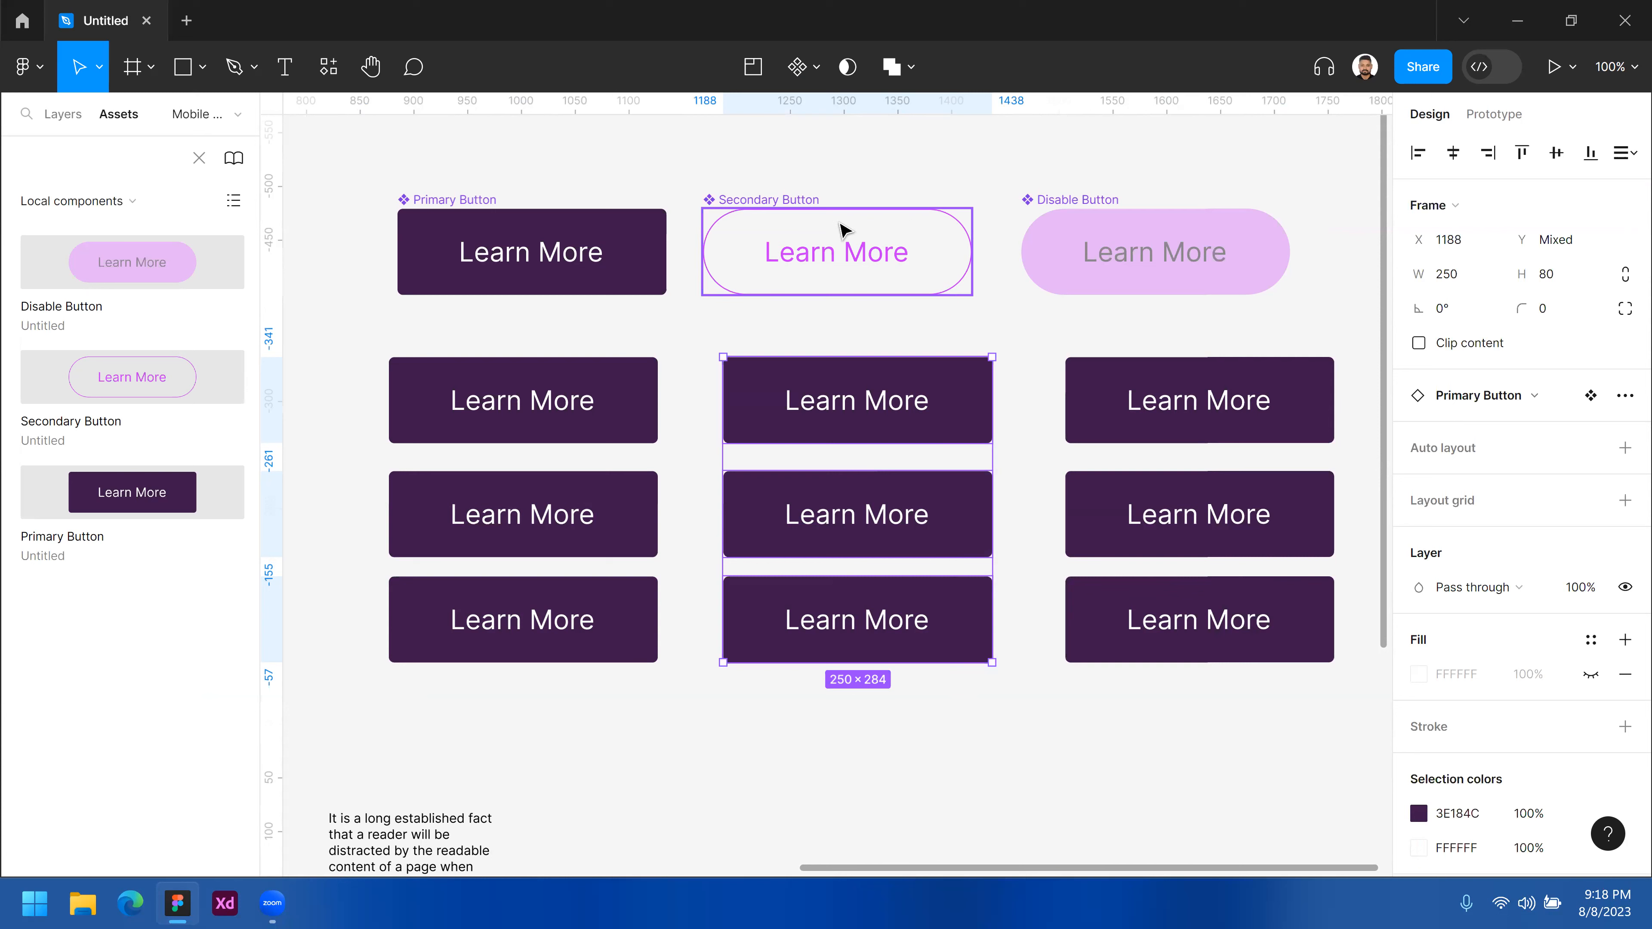
pyautogui.click(1007, 310)
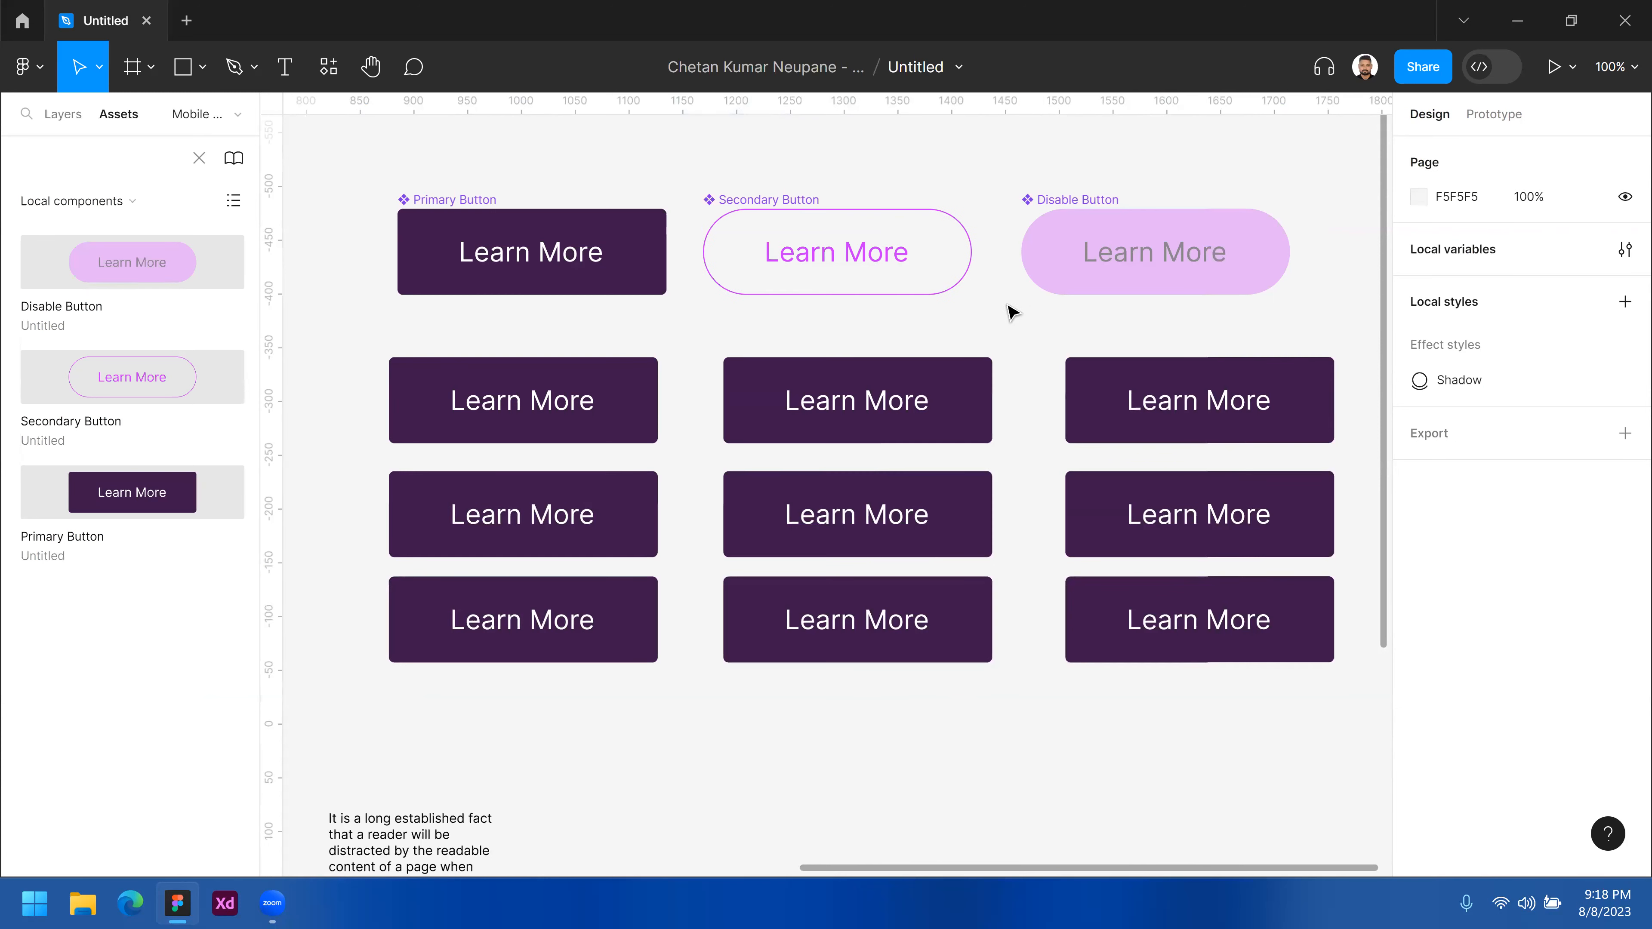
pyautogui.click(971, 388)
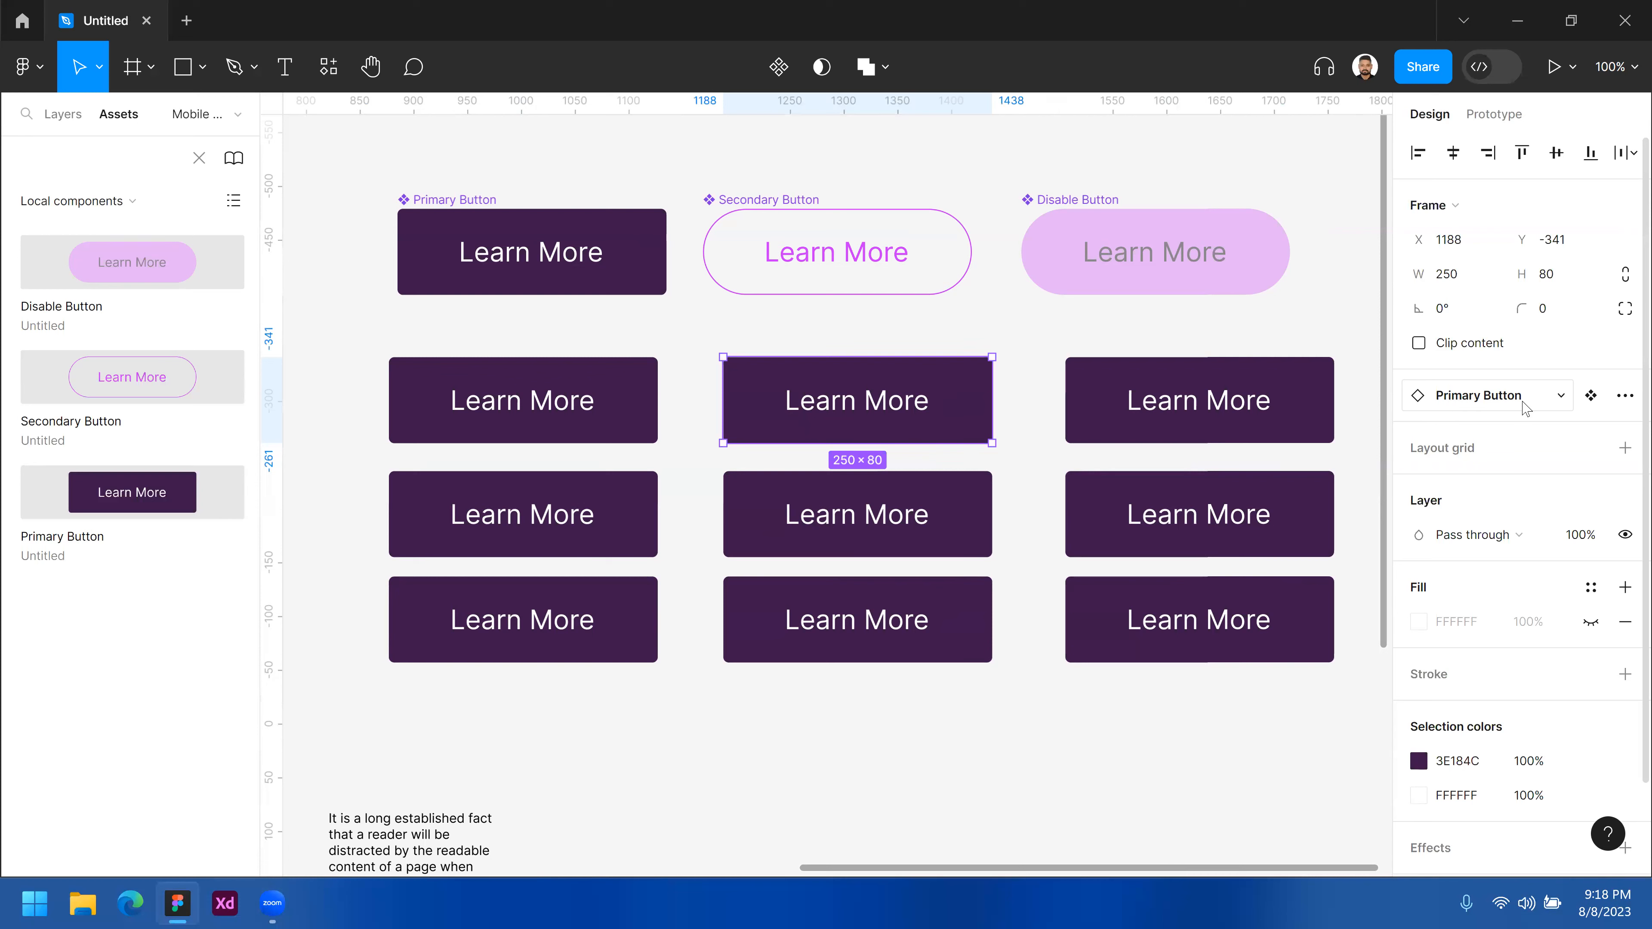
pyautogui.click(1500, 399)
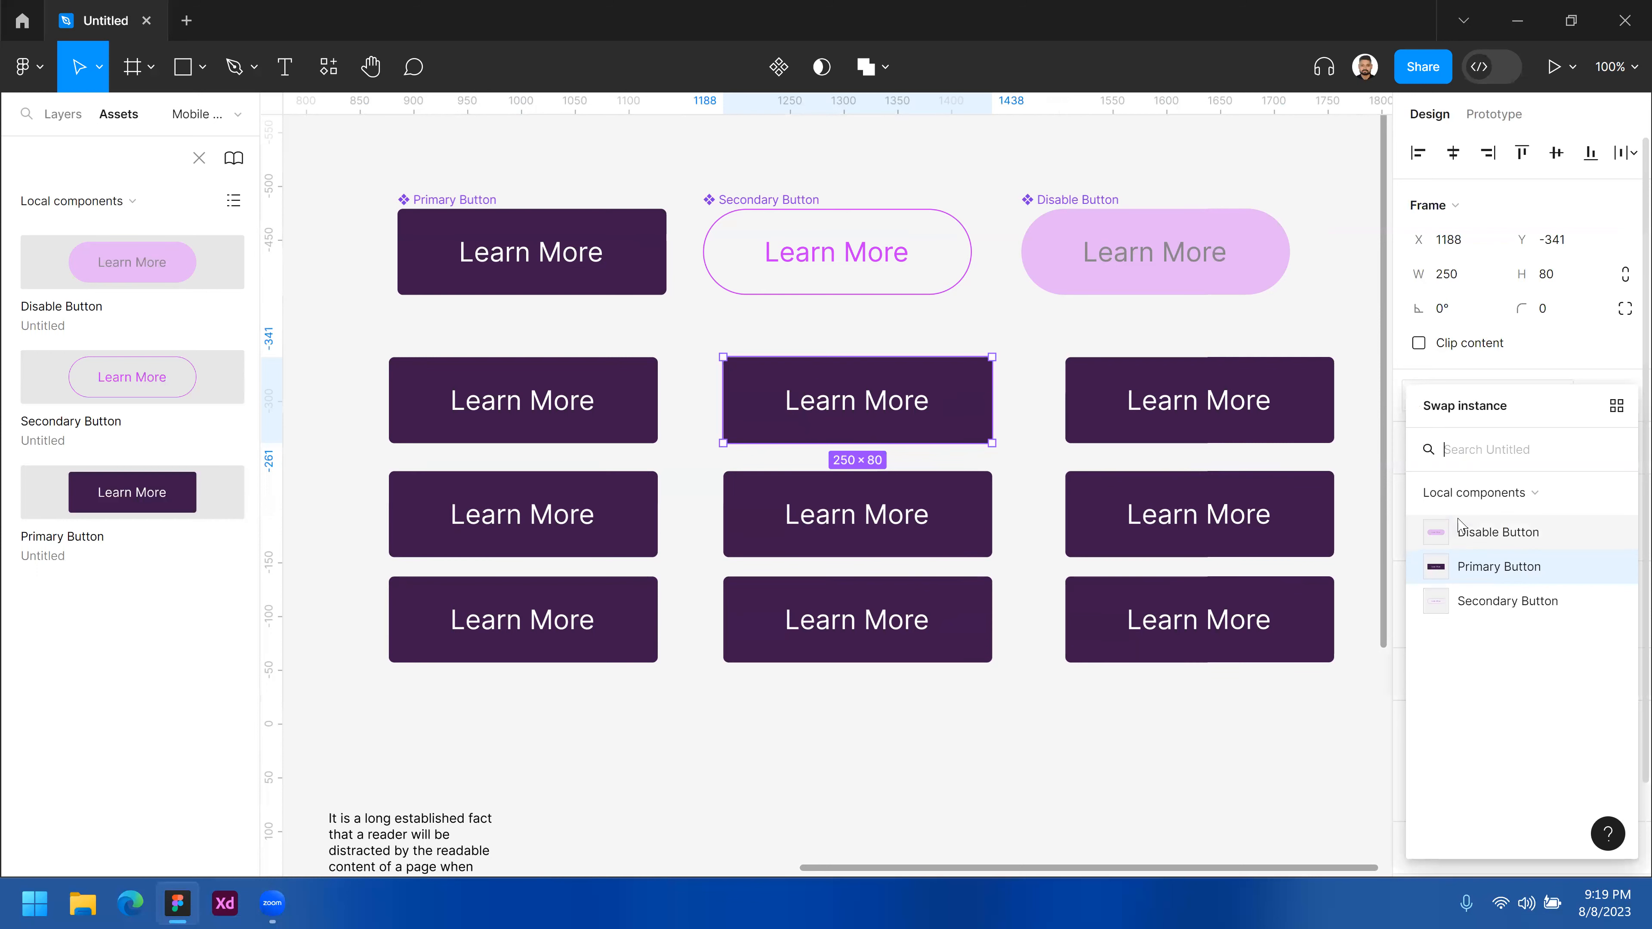
pyautogui.click(1508, 602)
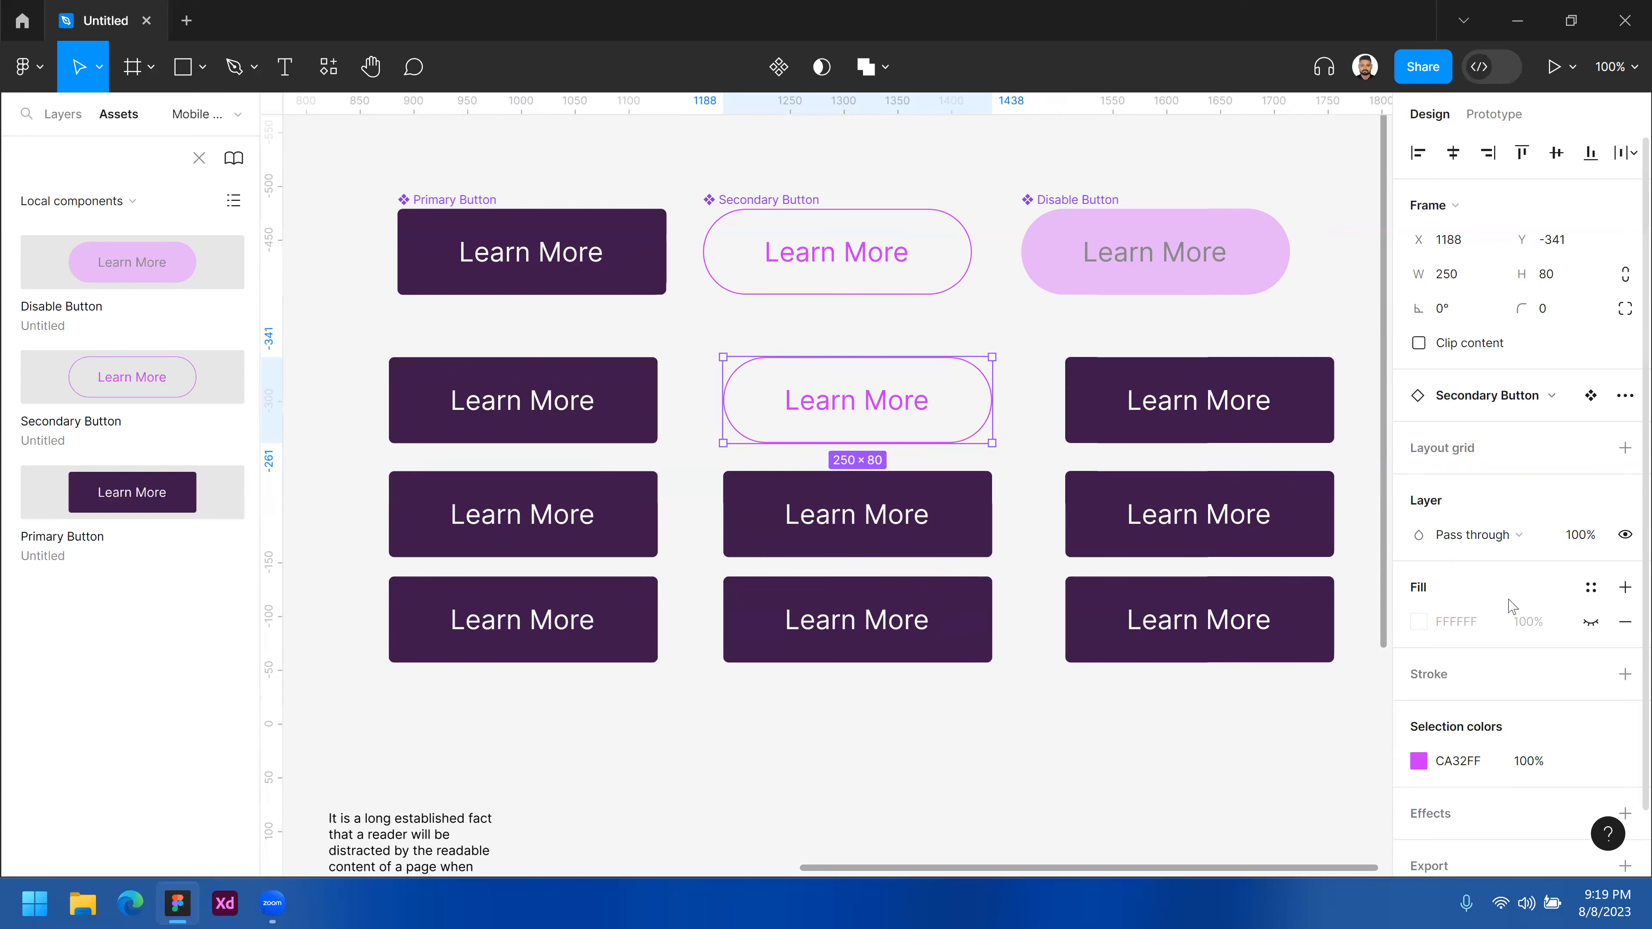
pyautogui.click(797, 169)
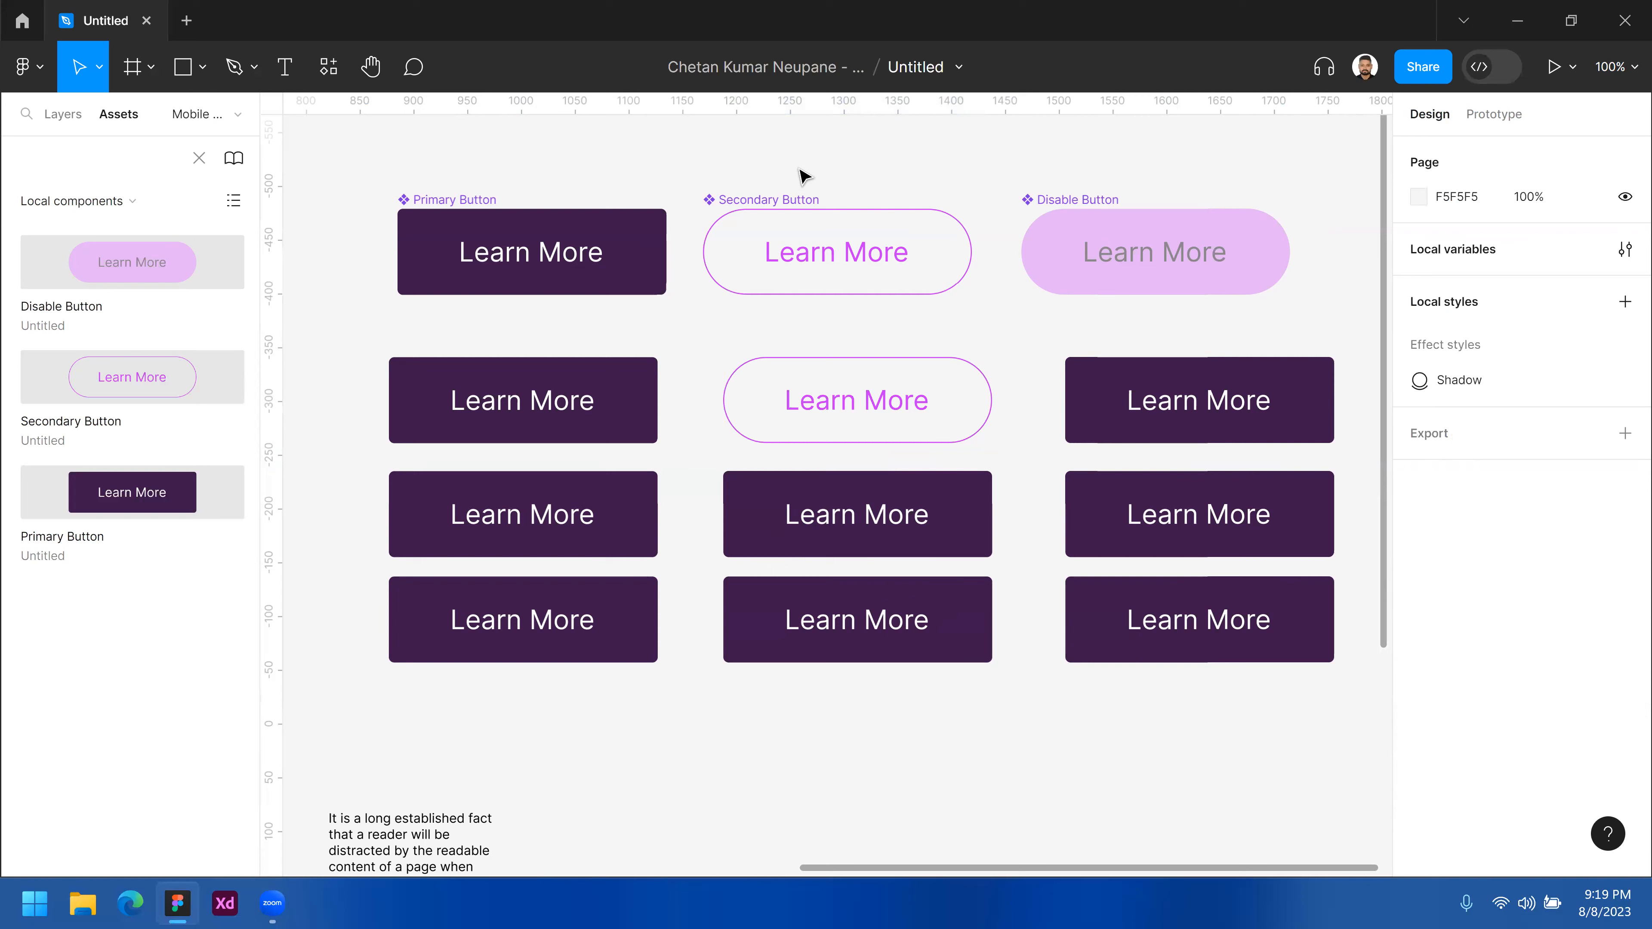
# - Delete all nine button instances in the grid below the main components
pyautogui.click(459, 203)
pyautogui.click(65, 116)
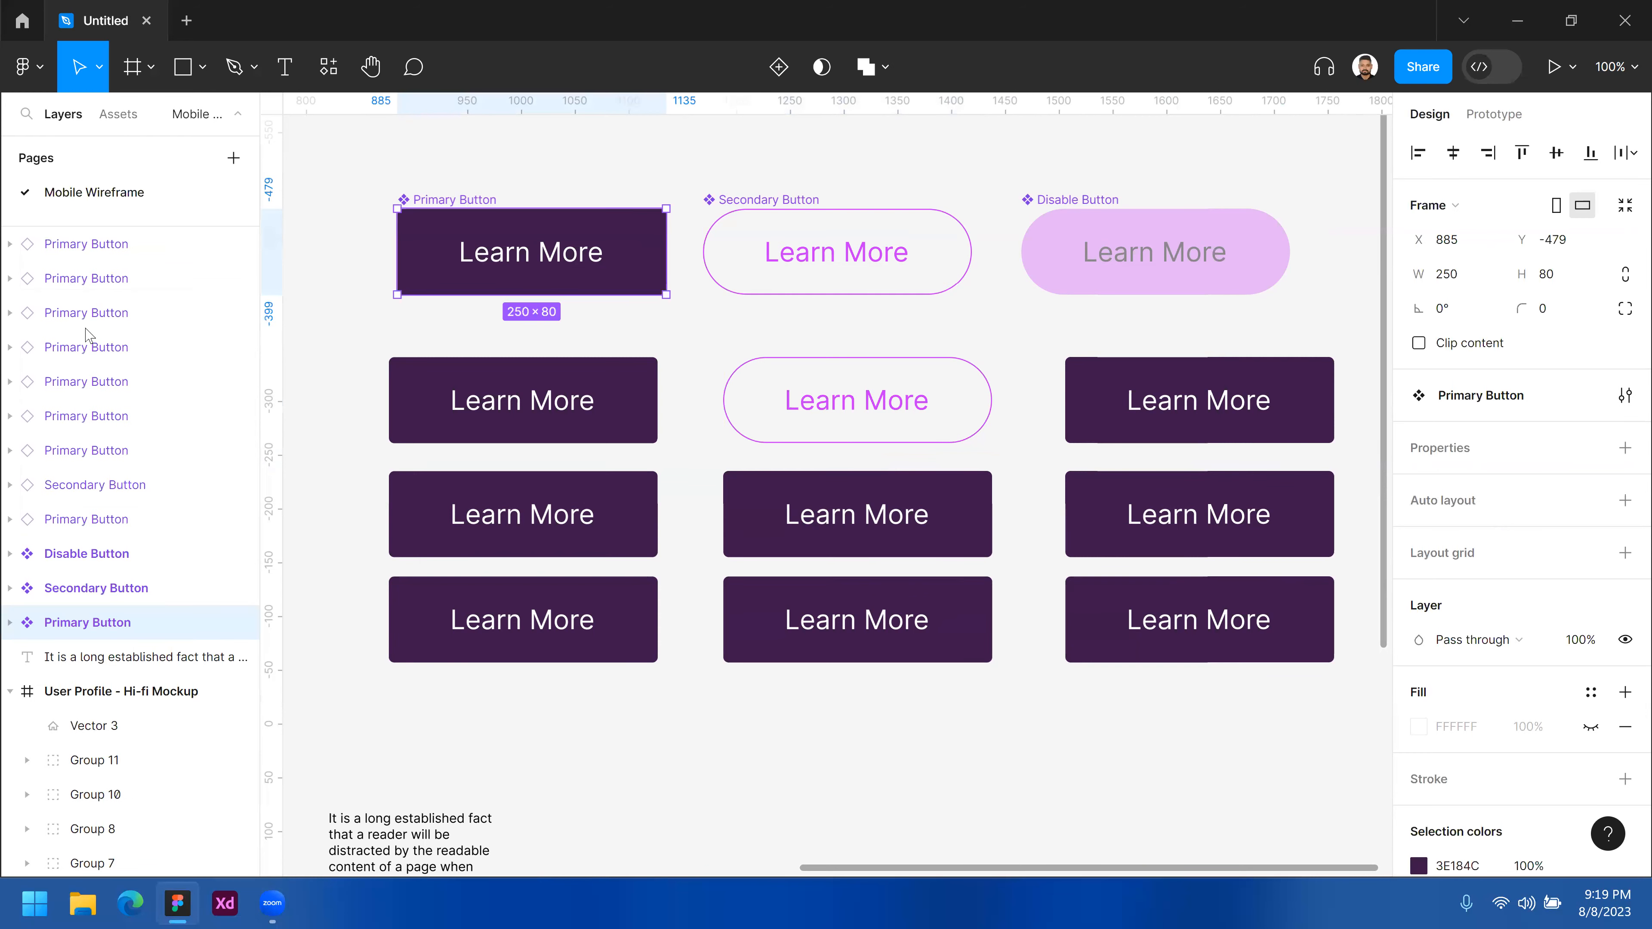
pyautogui.doubleClick(95, 627)
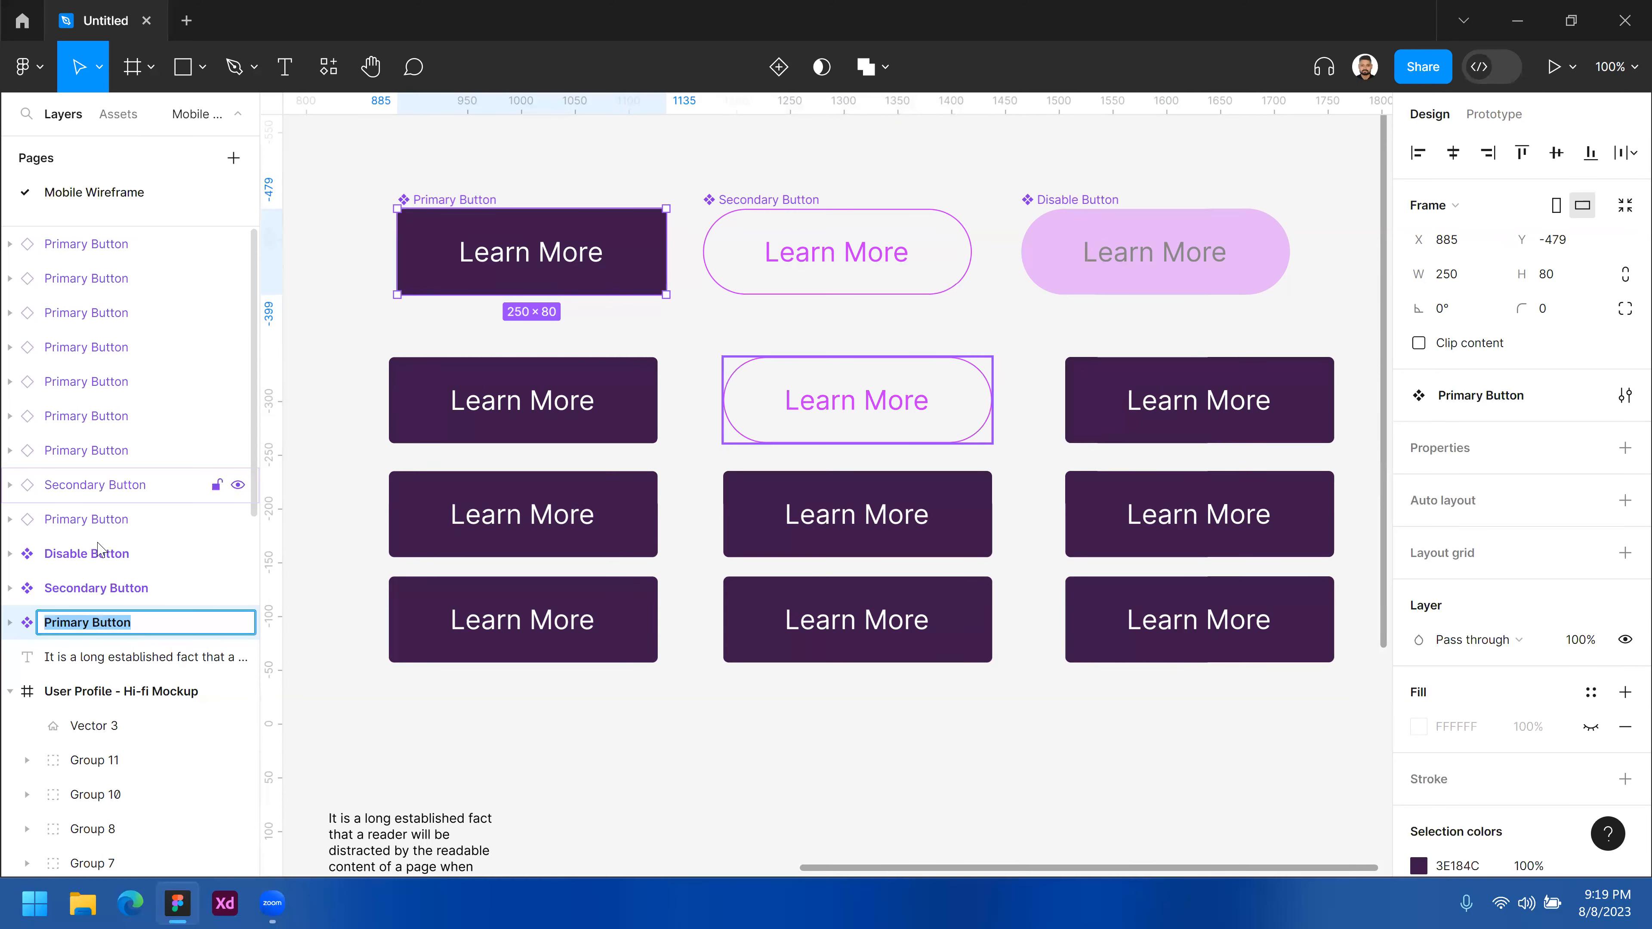
pyautogui.click(104, 521)
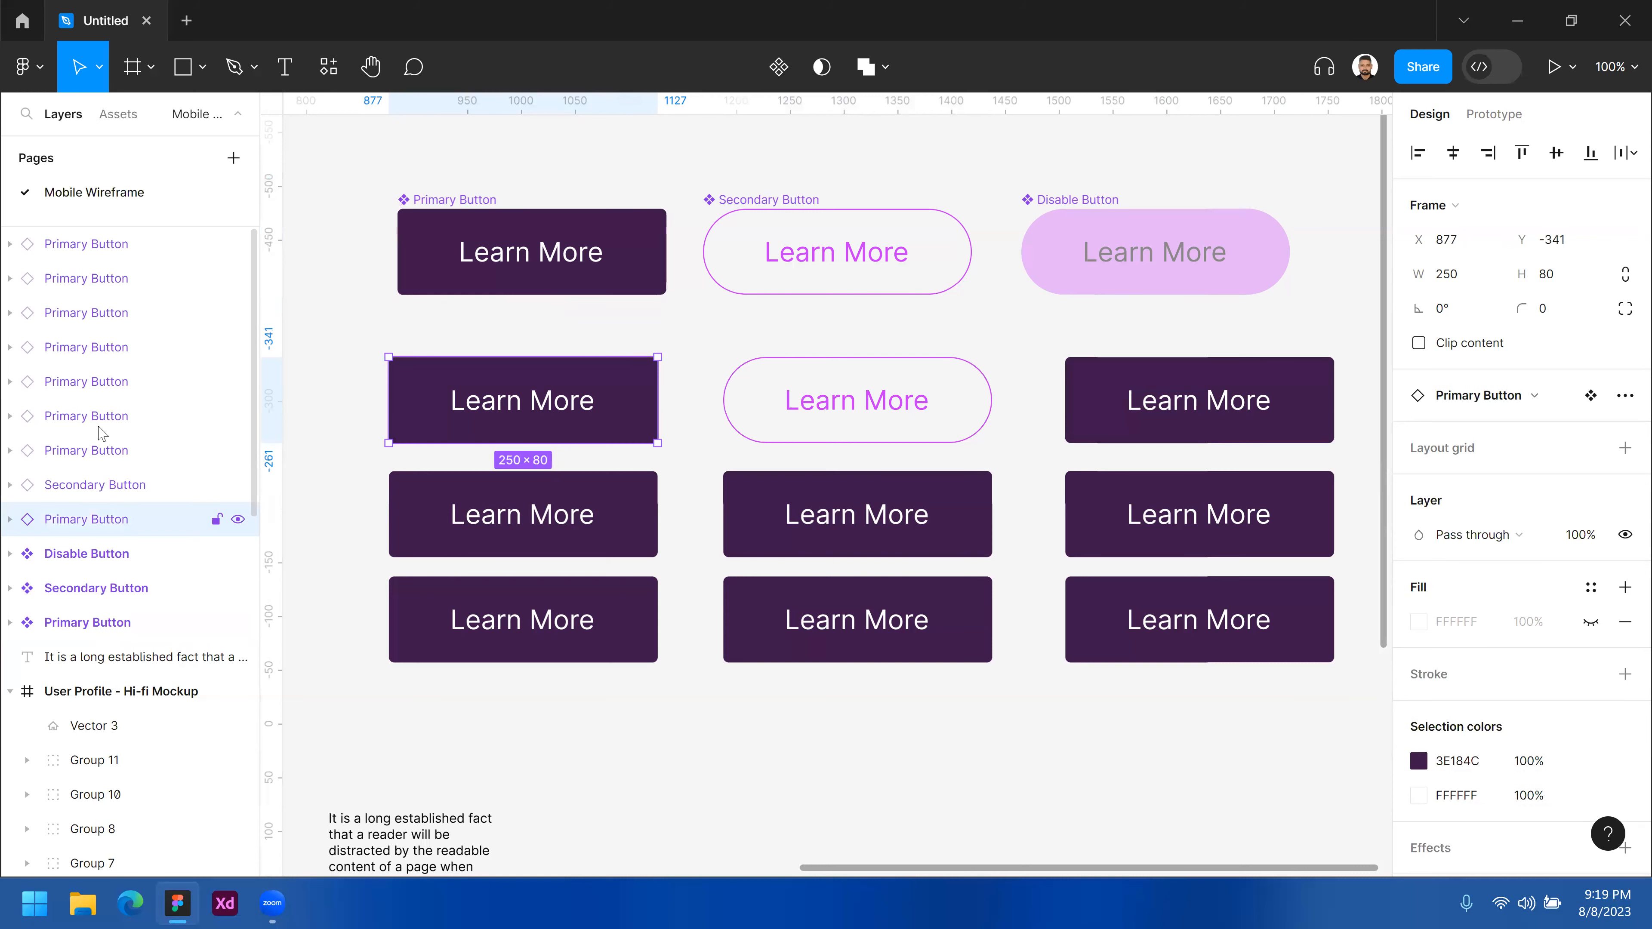
pyautogui.keyDown('shift'); pyautogui.click(95, 247); pyautogui.keyUp('shift')
pyautogui.press('Delete')
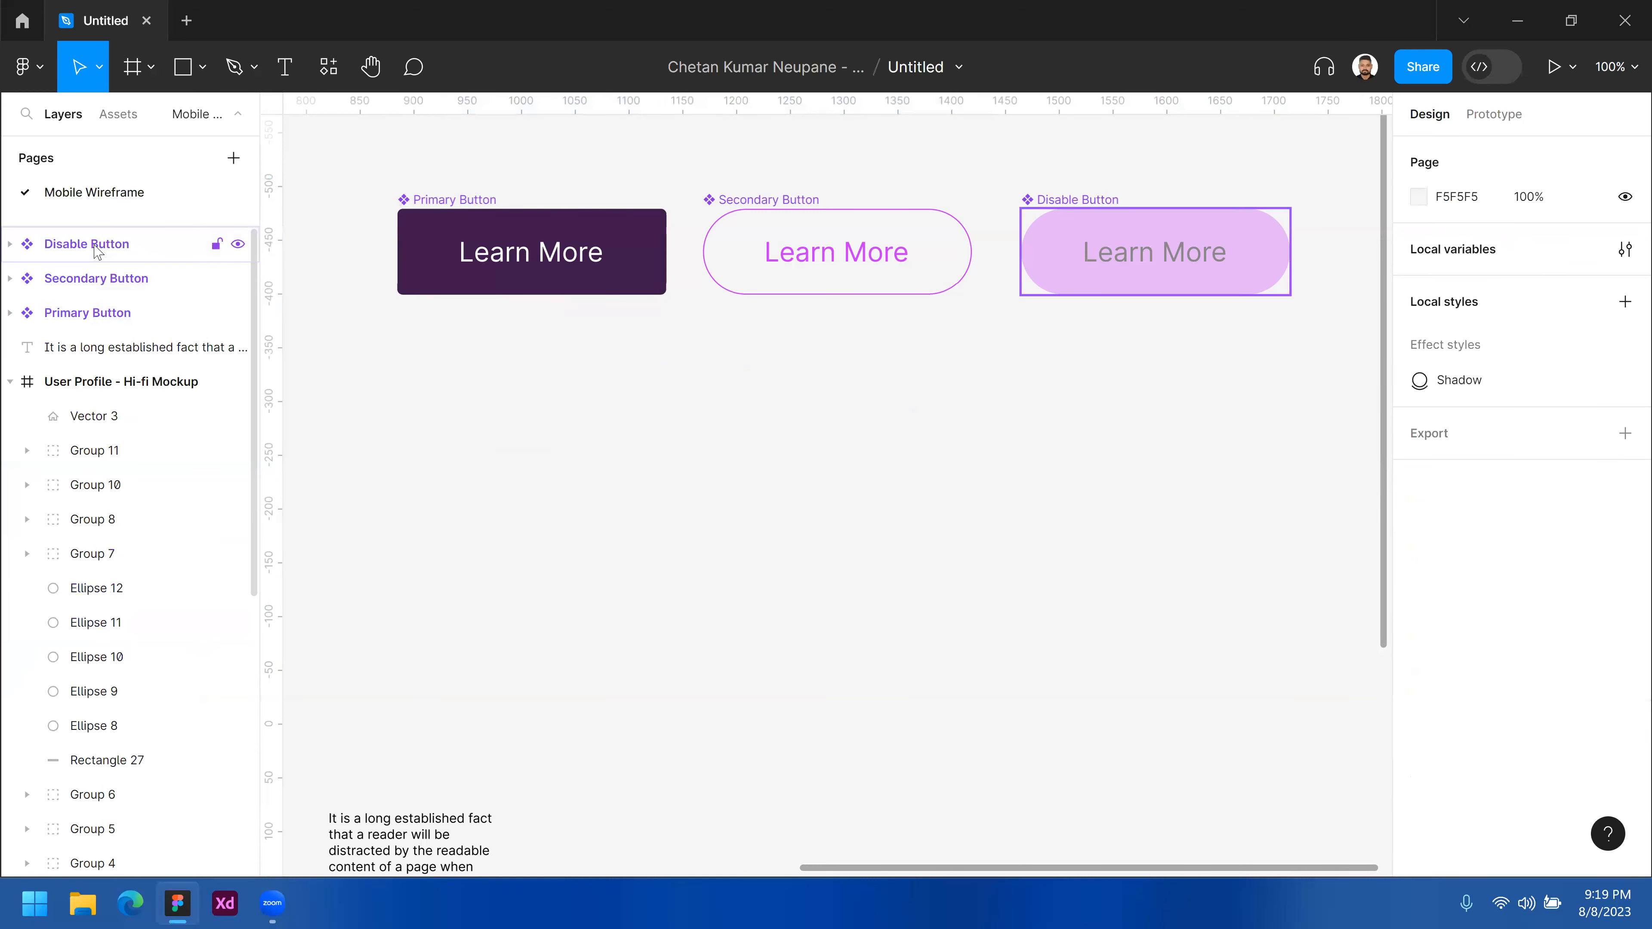
# - Rename the Primary Button component as Button/Primary
pyautogui.moveTo(371, 162); pyautogui.dragTo(1316, 409)
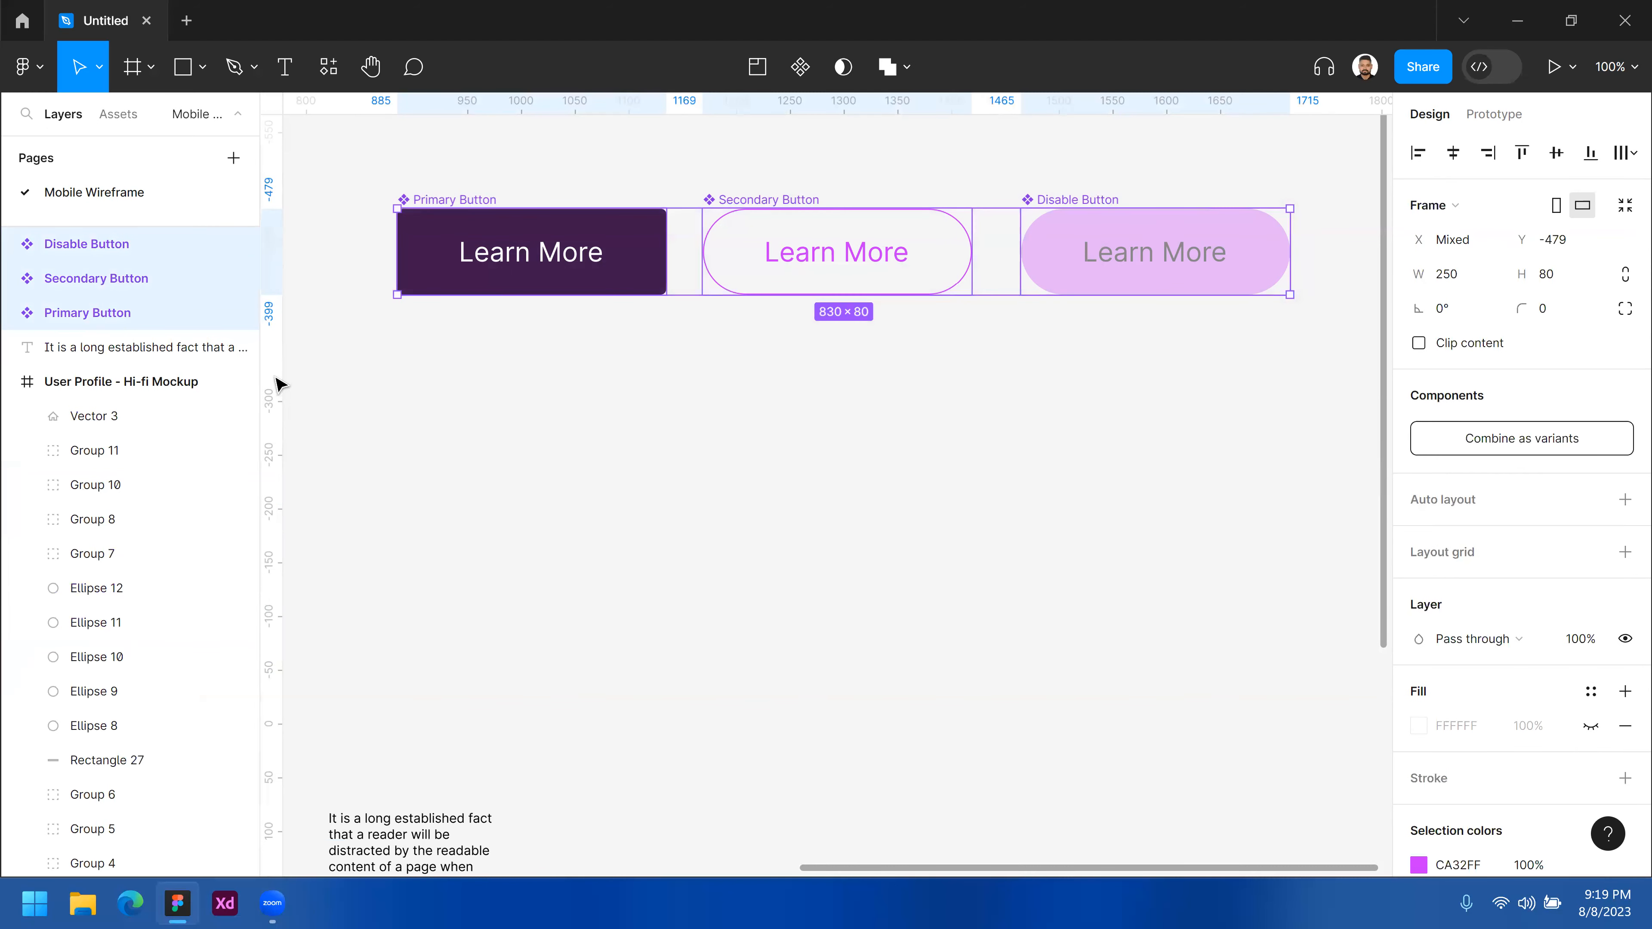
pyautogui.click(290, 384)
pyautogui.doubleClick(124, 314)
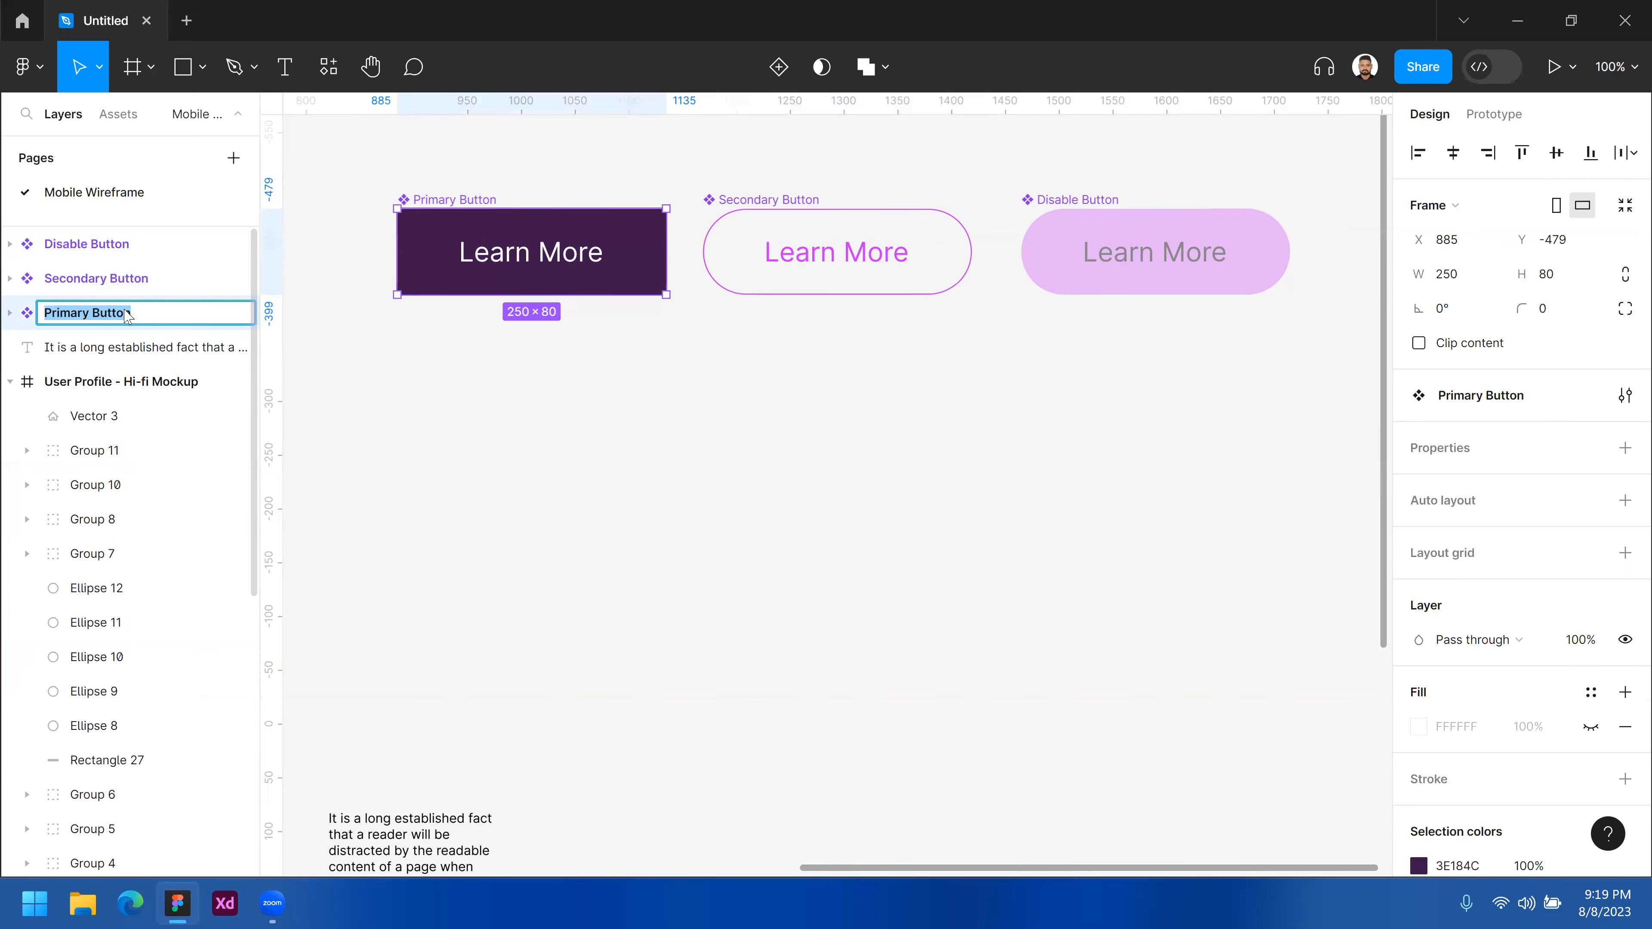
pyautogui.write('Button/')
pyautogui.press('Return')
# - Rename the Secondary Button and Disable Button components as Button/Secondary and Button/Disable
pyautogui.click(88, 279)
pyautogui.doubleClick(88, 278)
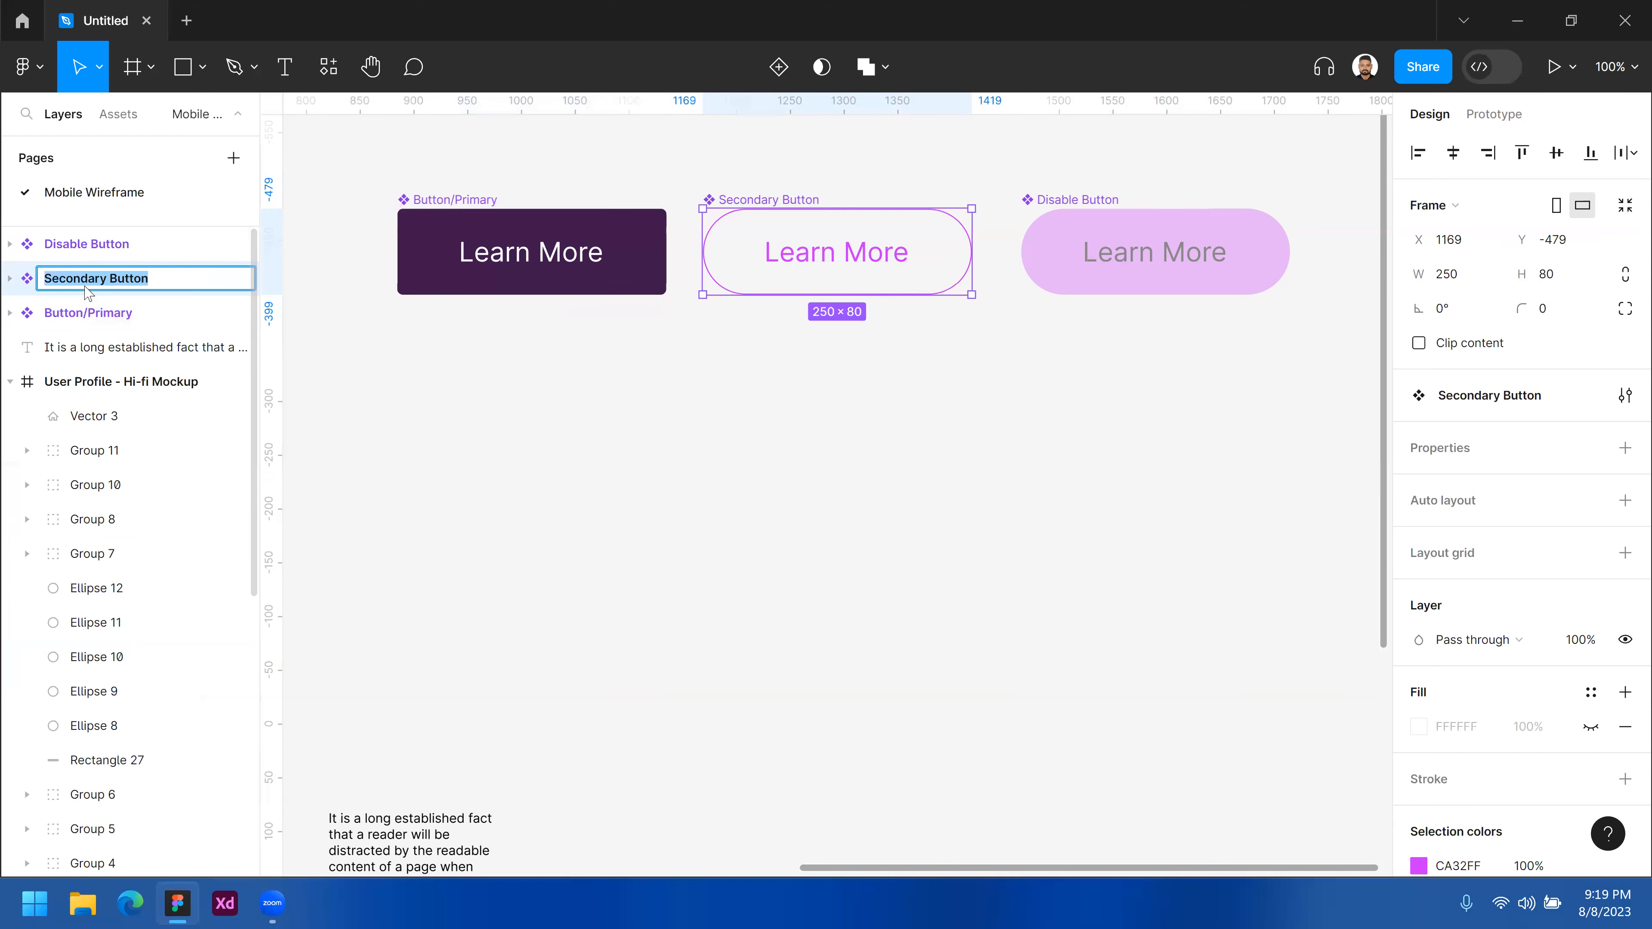
pyautogui.write('Button/Secondary')
pyautogui.press('Return')
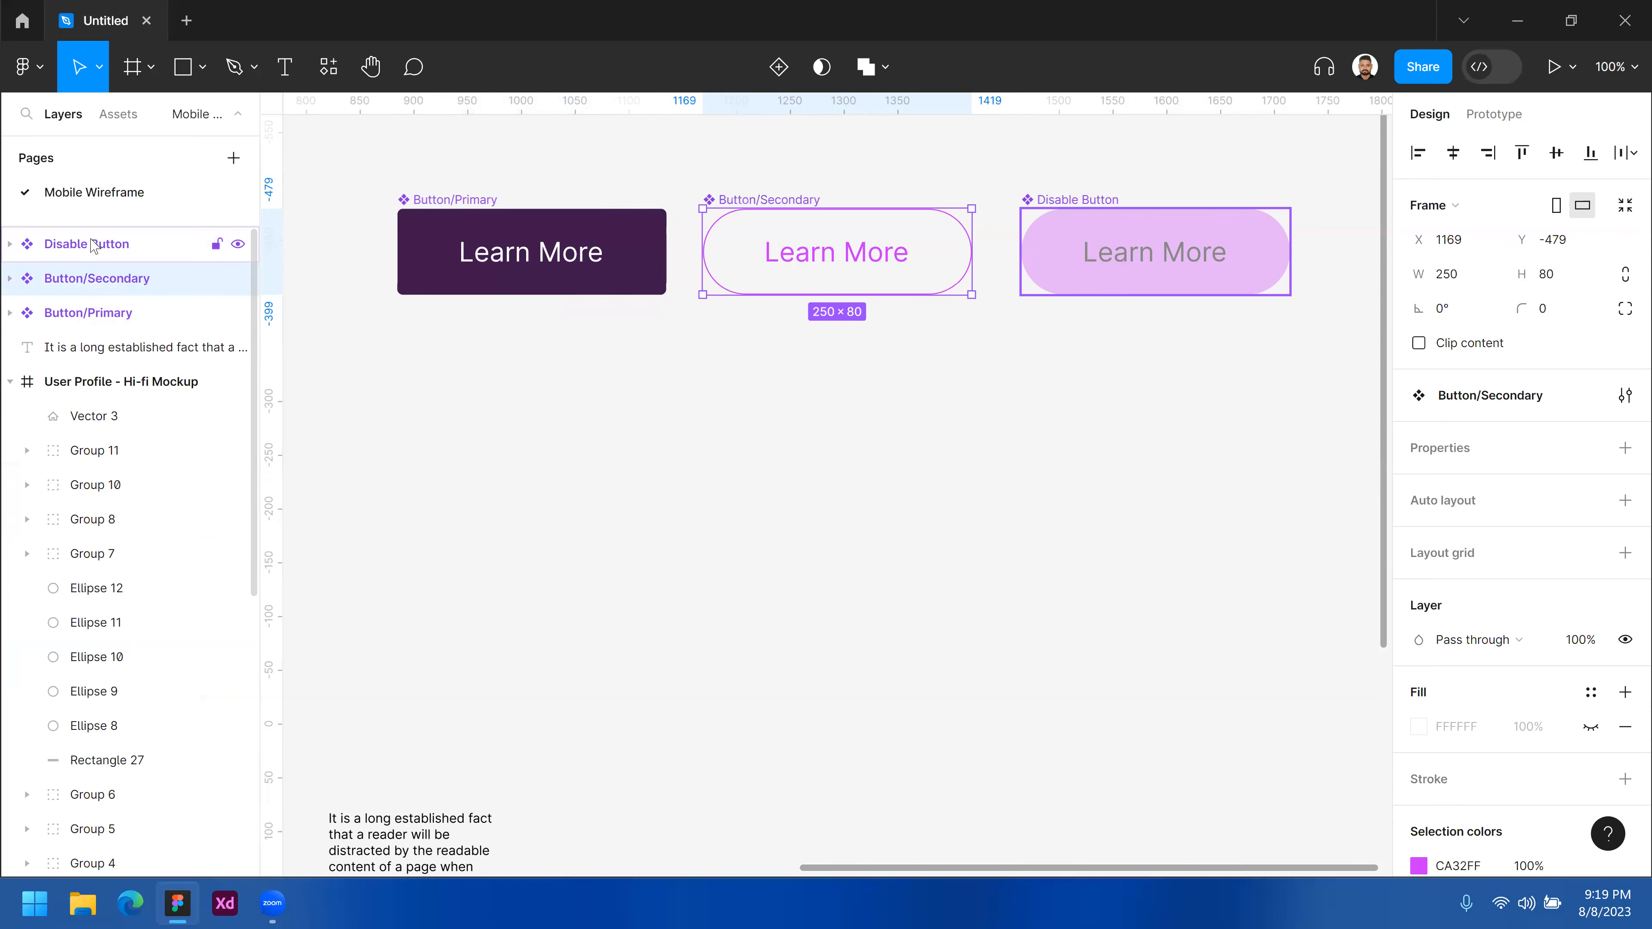
pyautogui.doubleClick(93, 246)
pyautogui.write('Button/')
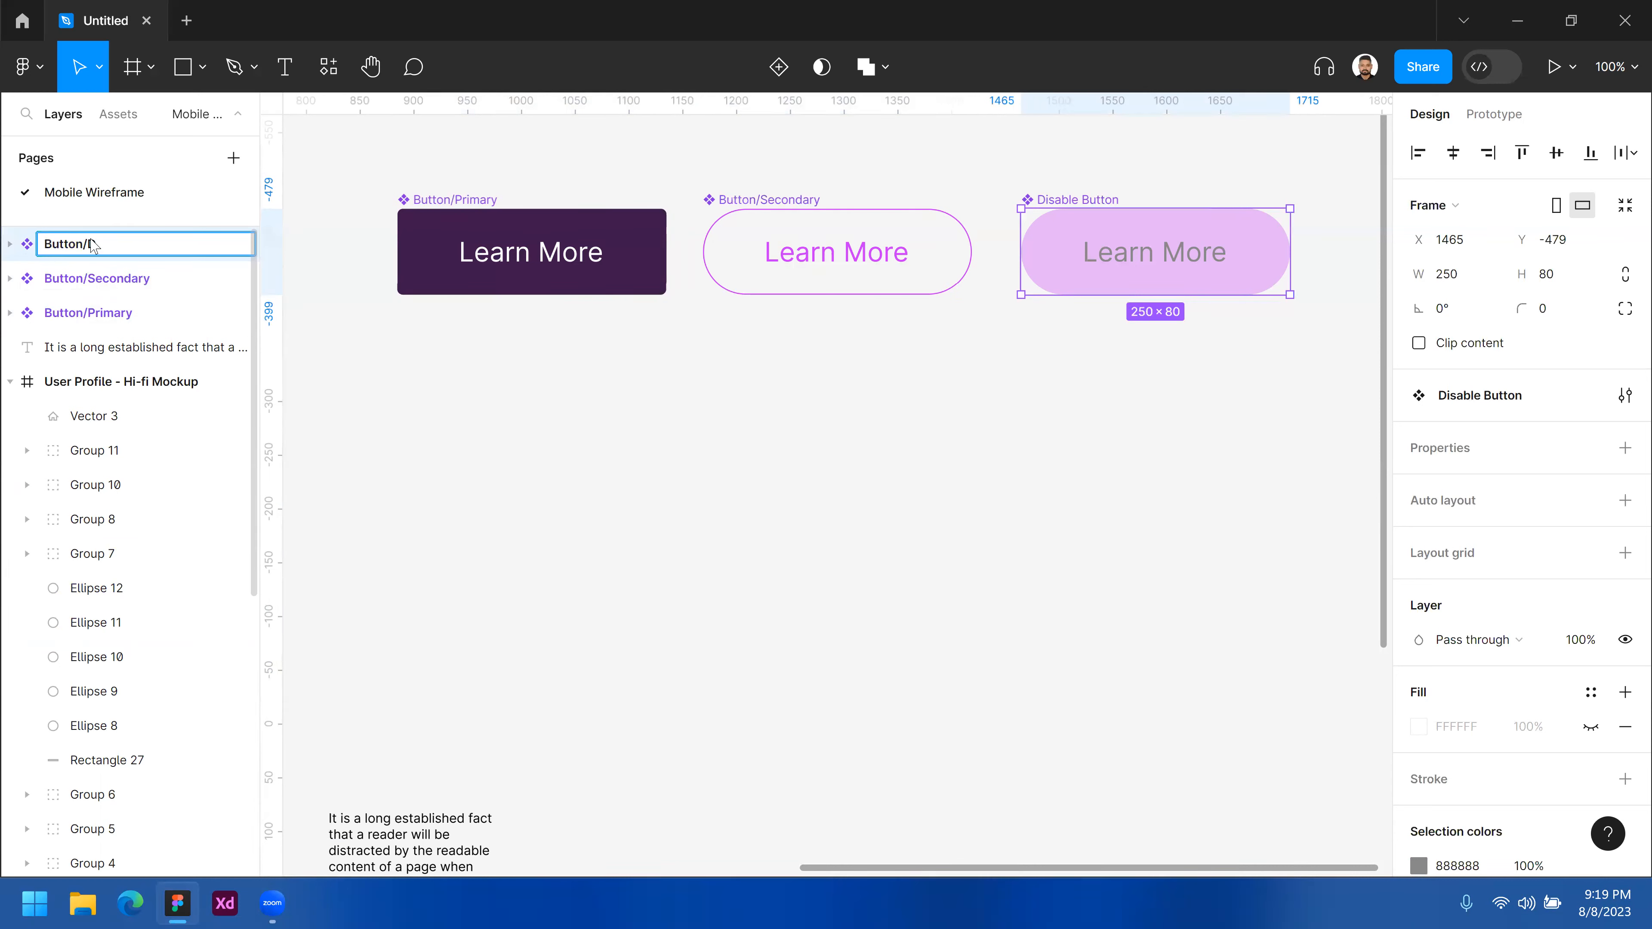
pyautogui.press('Return')
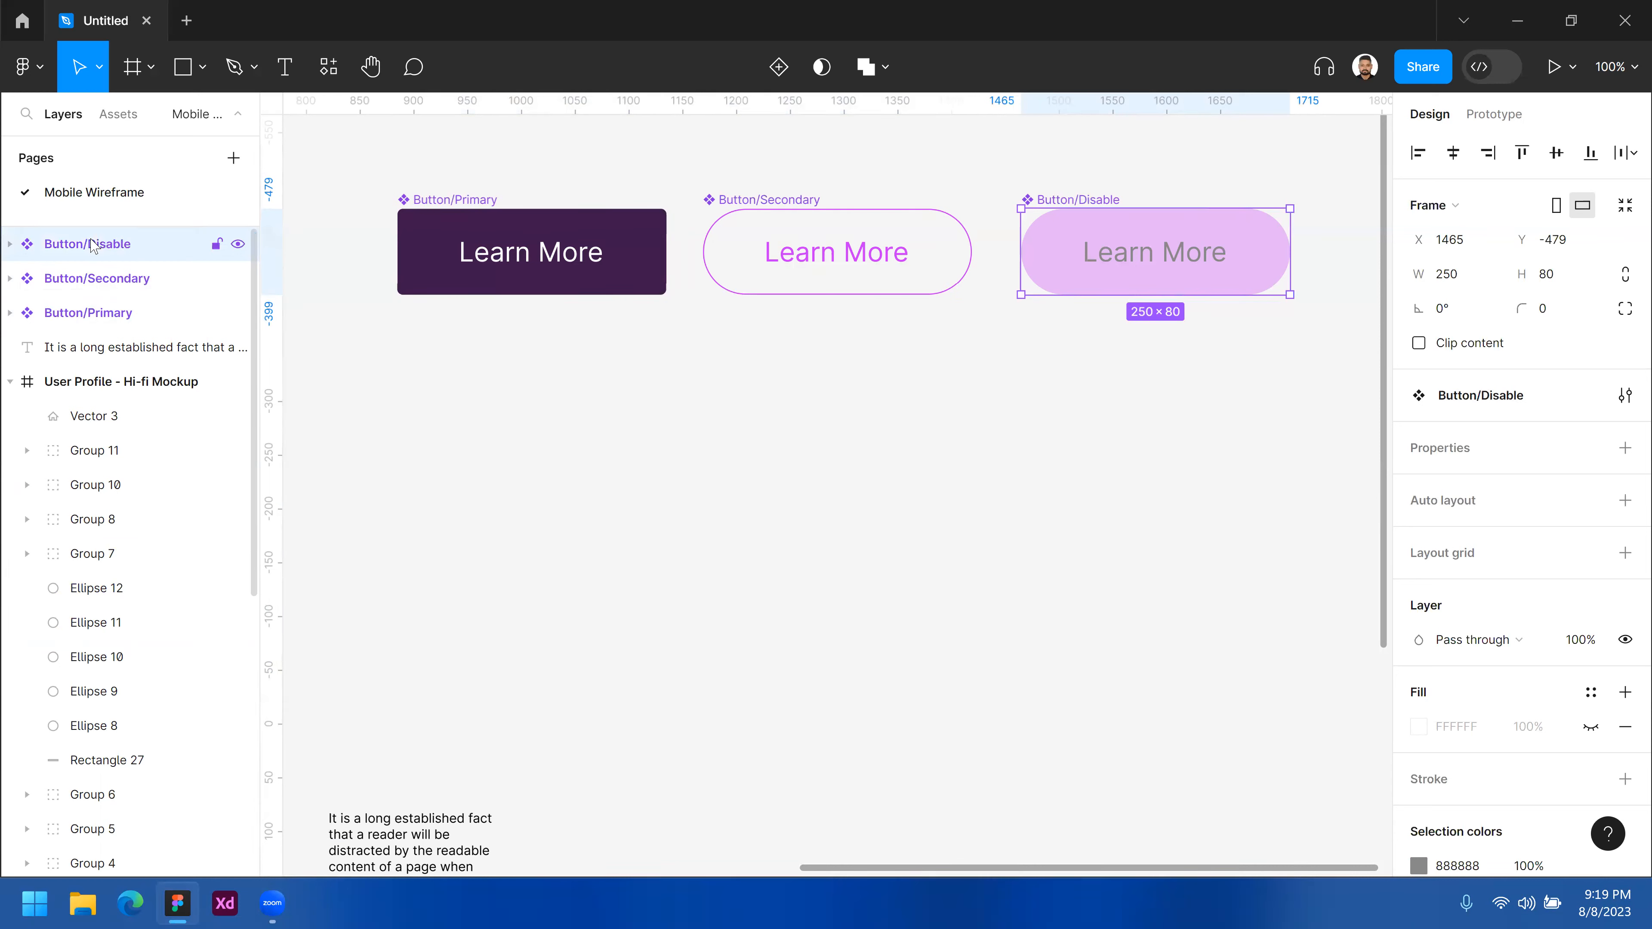
# - Draw a frame of about 942 × 264 enclosing the three button components
pyautogui.click(118, 114)
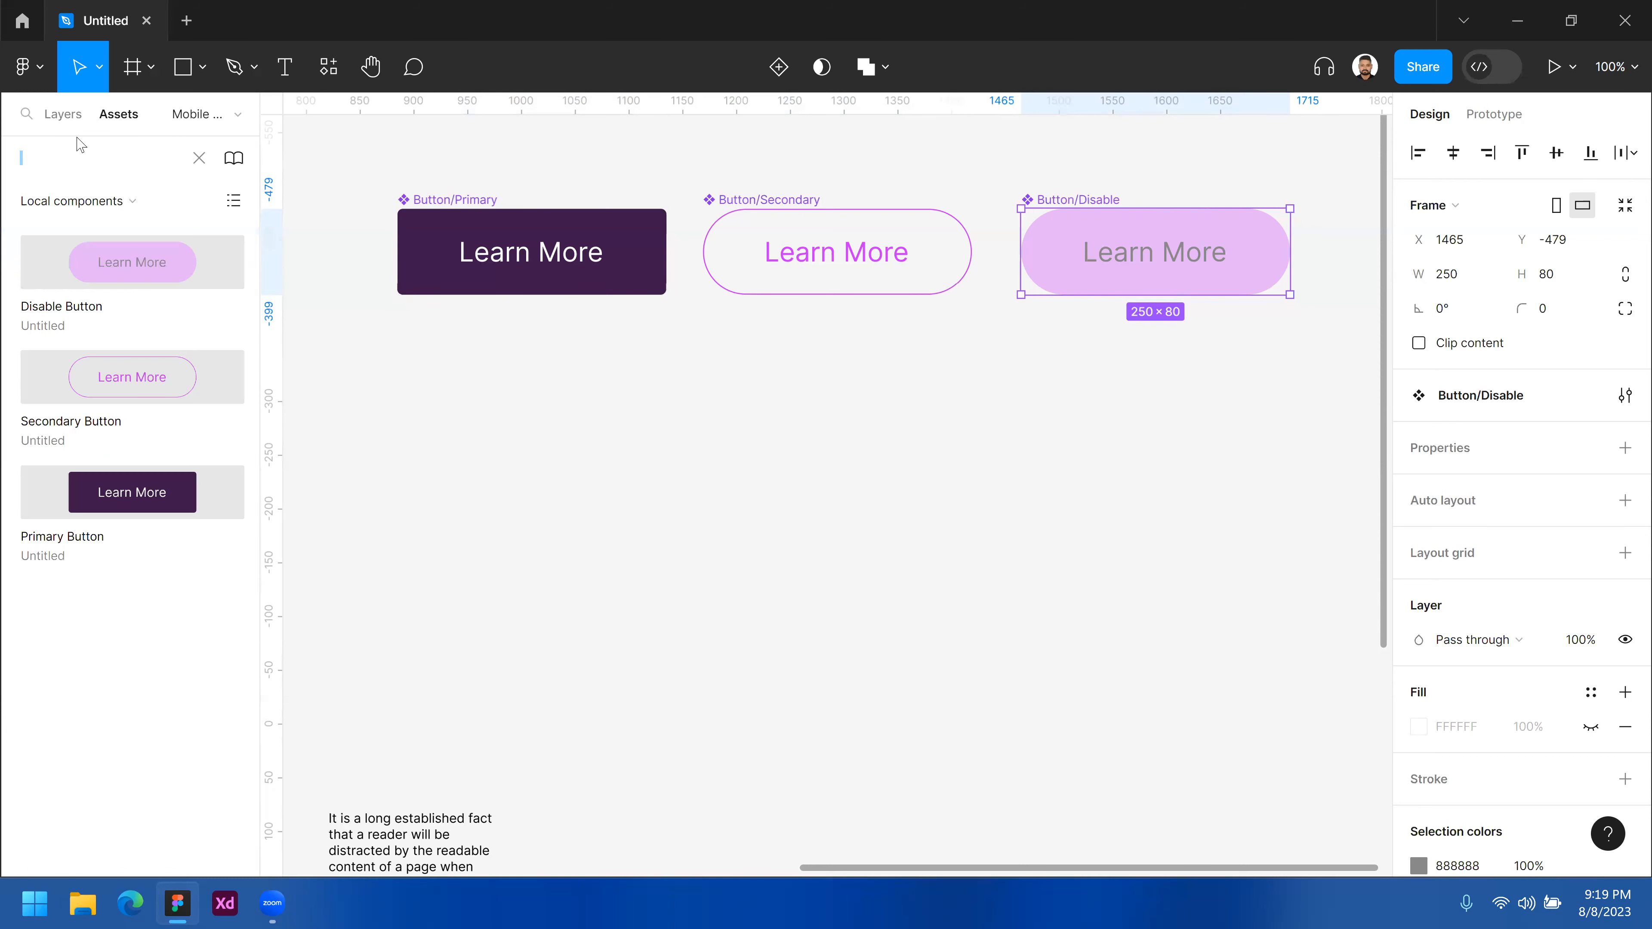
pyautogui.click(531, 432)
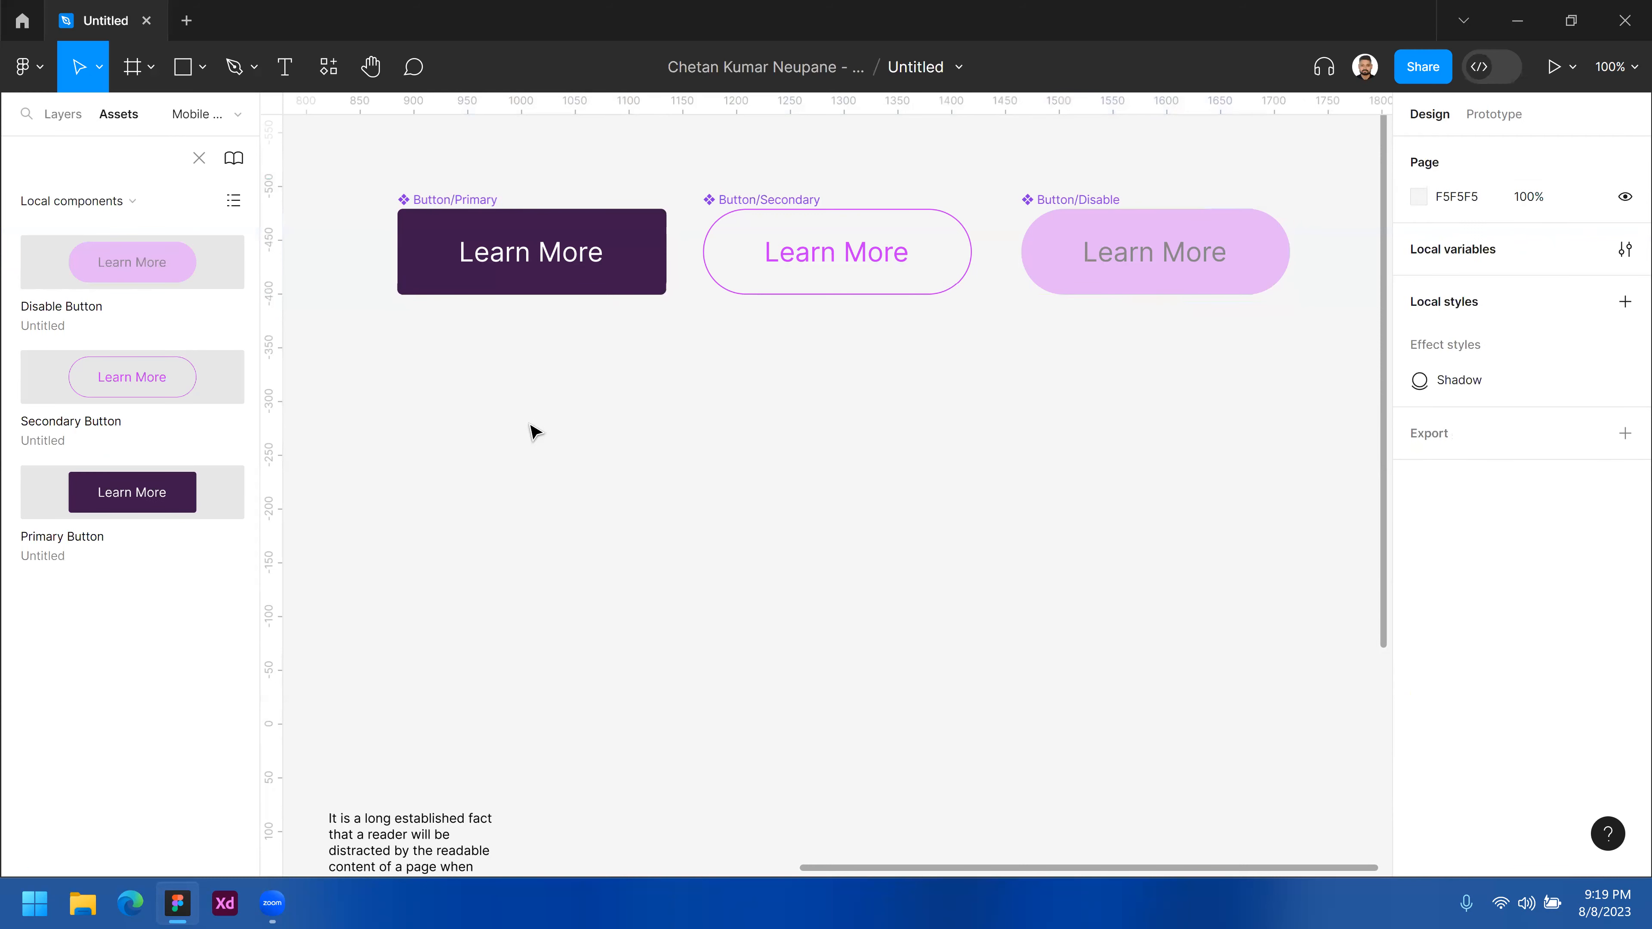
pyautogui.scroll(-1, 519, 410)
pyautogui.scroll(1, 558, 489)
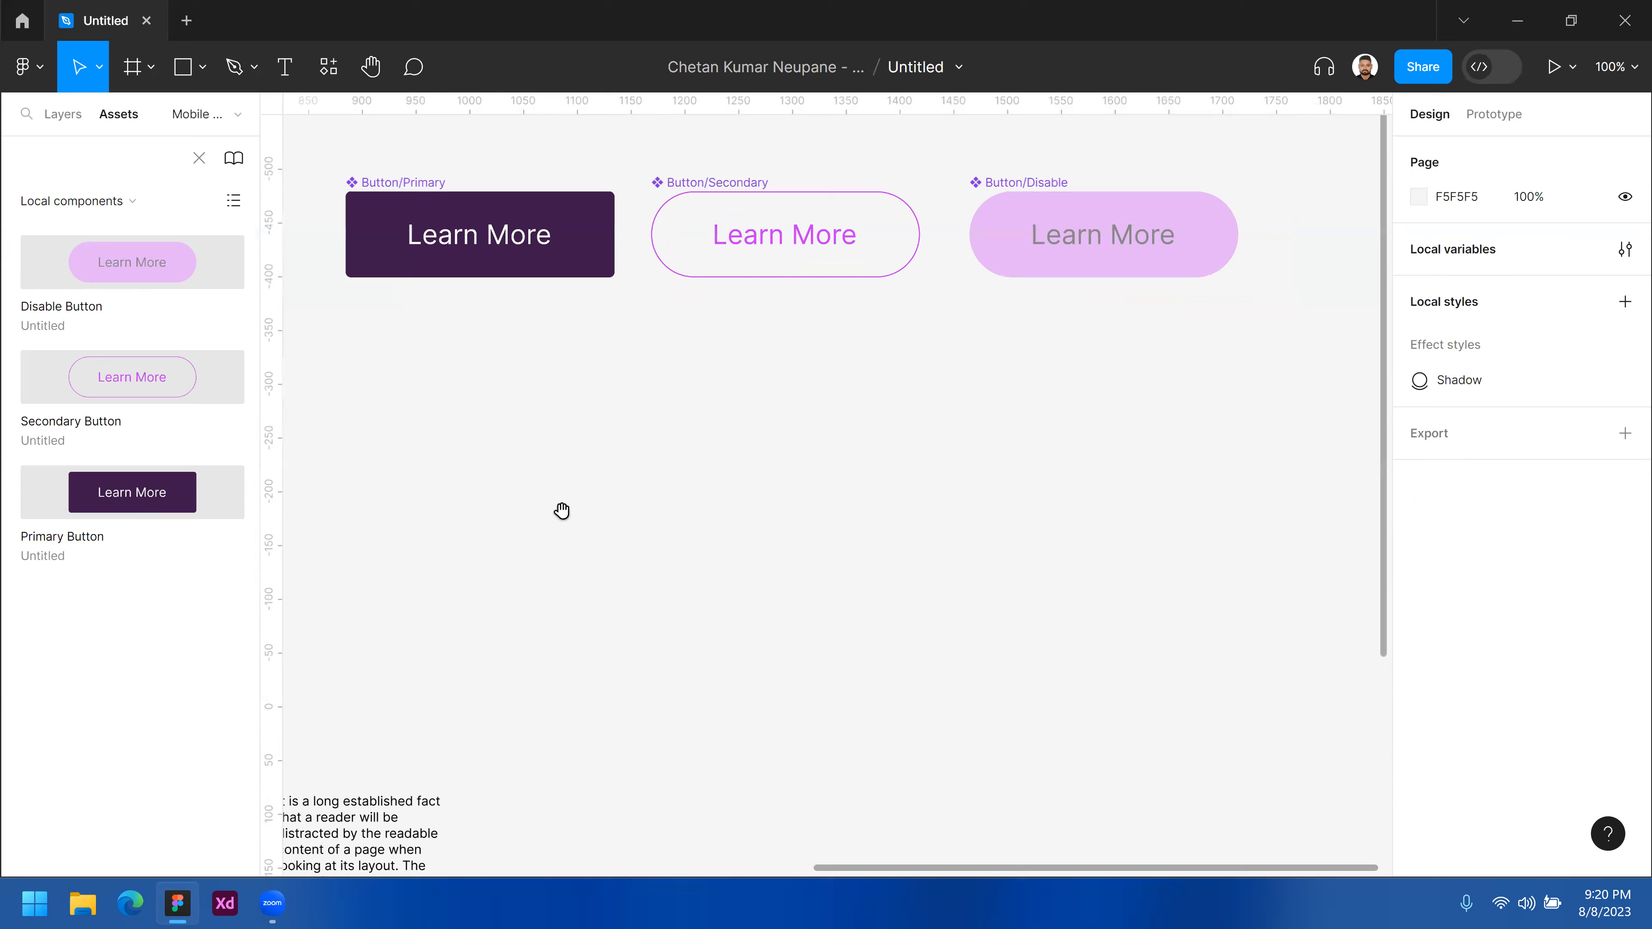
pyautogui.scroll(1, 560, 487)
pyautogui.scroll(-2, 586, 456)
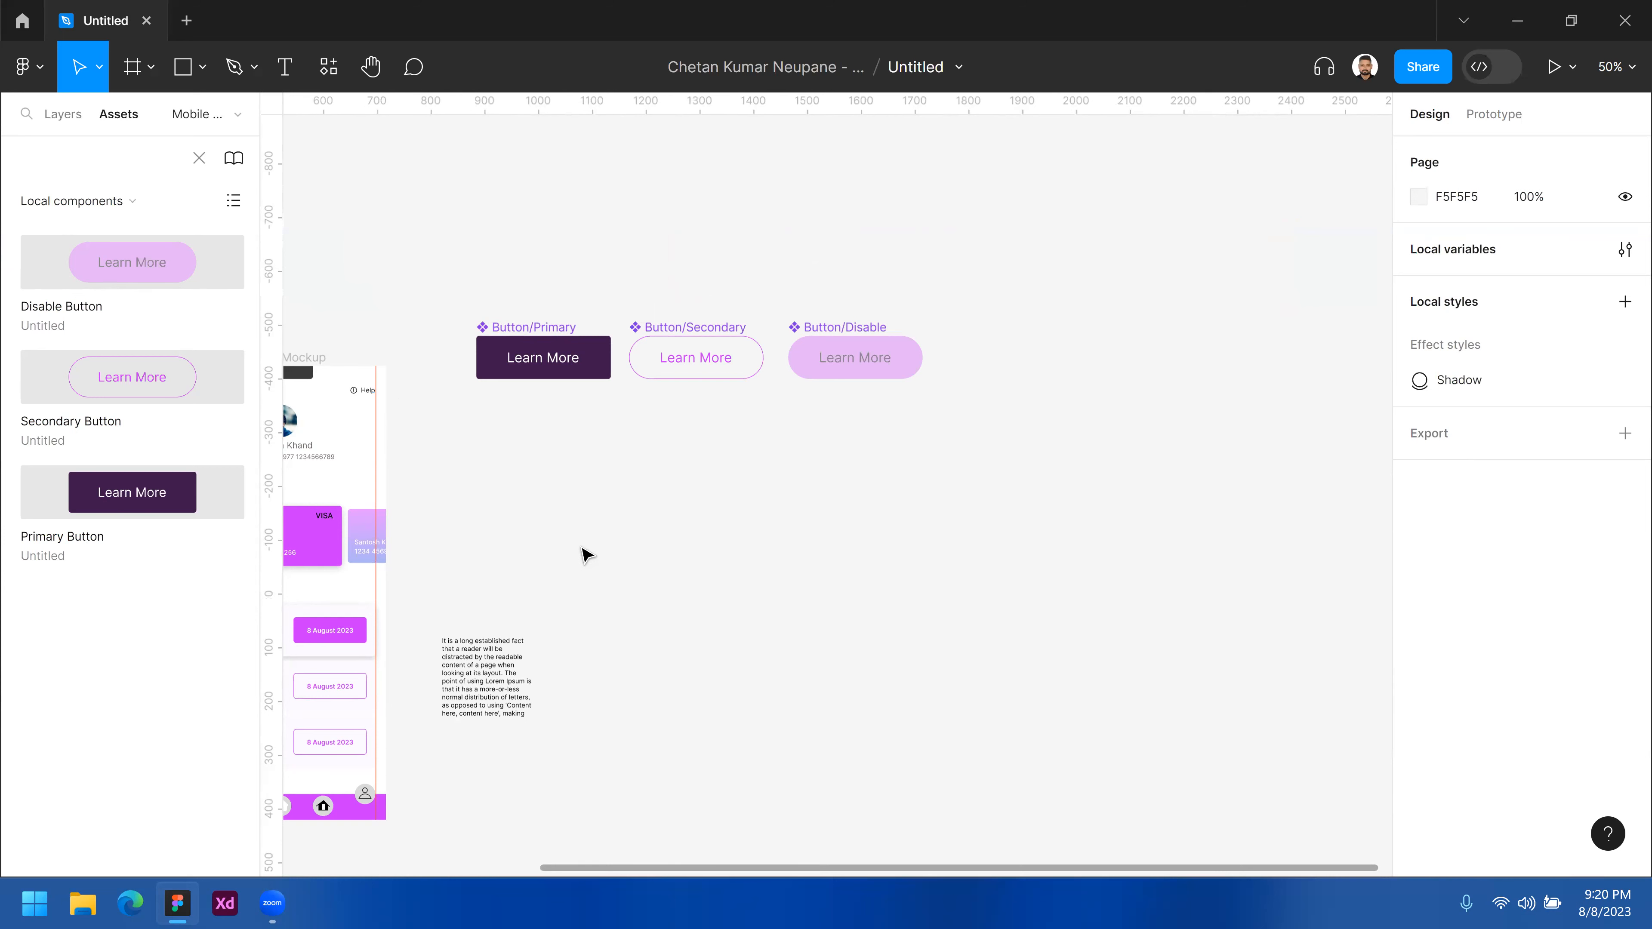
pyautogui.click(146, 69)
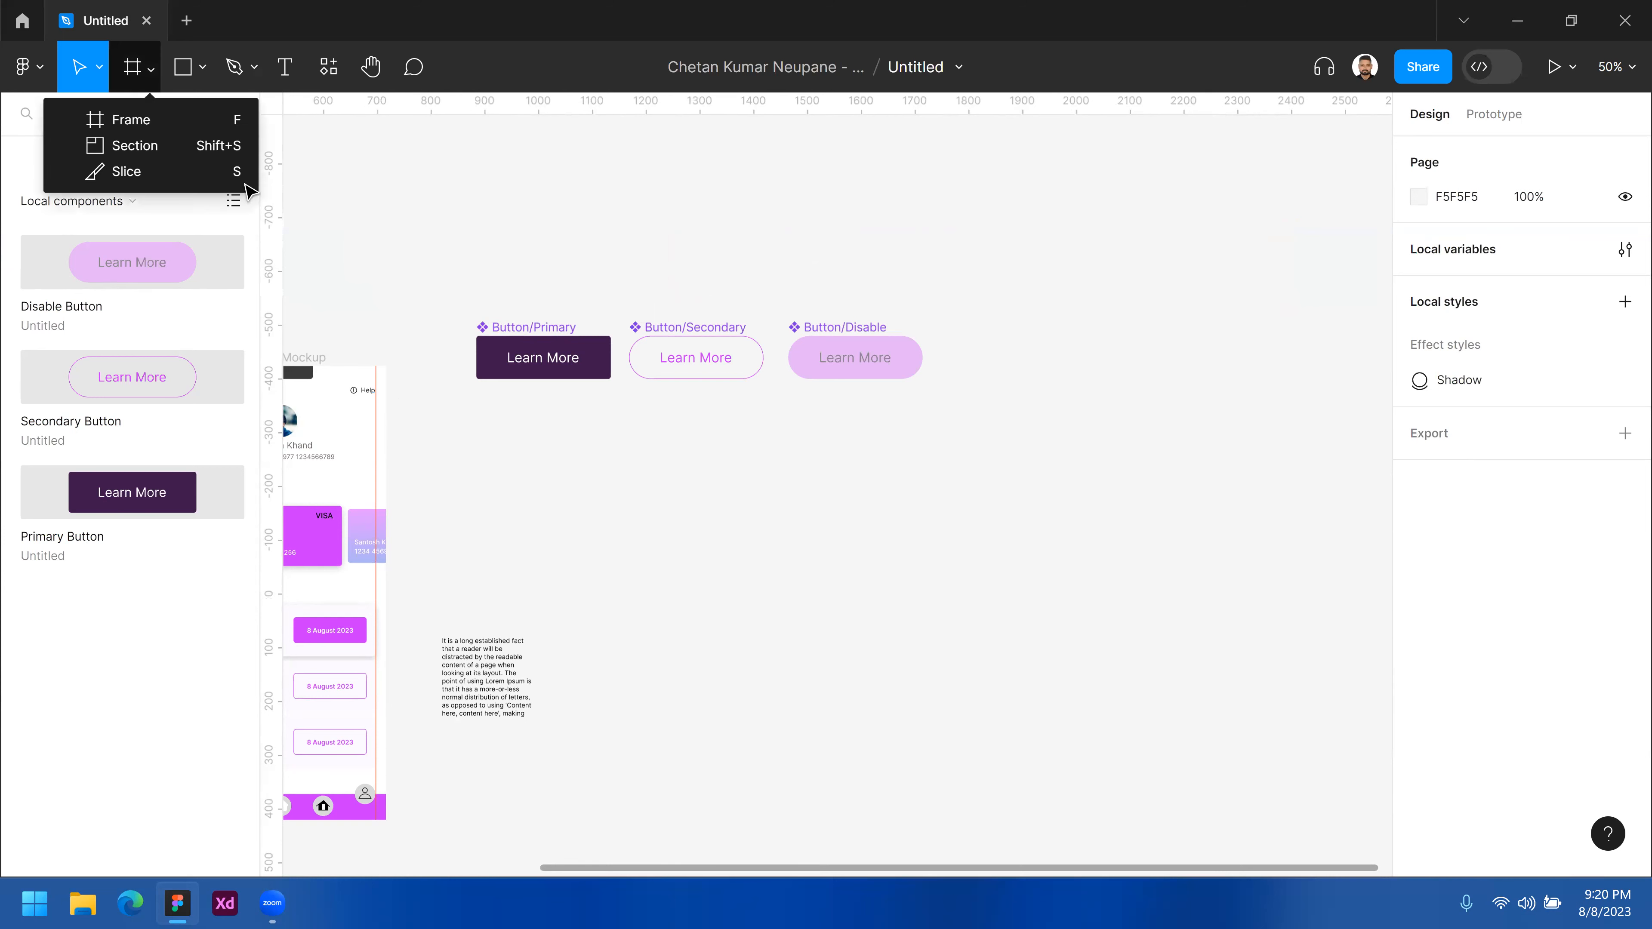
pyautogui.press('f')
pyautogui.moveTo(467, 278); pyautogui.dragTo(974, 421)
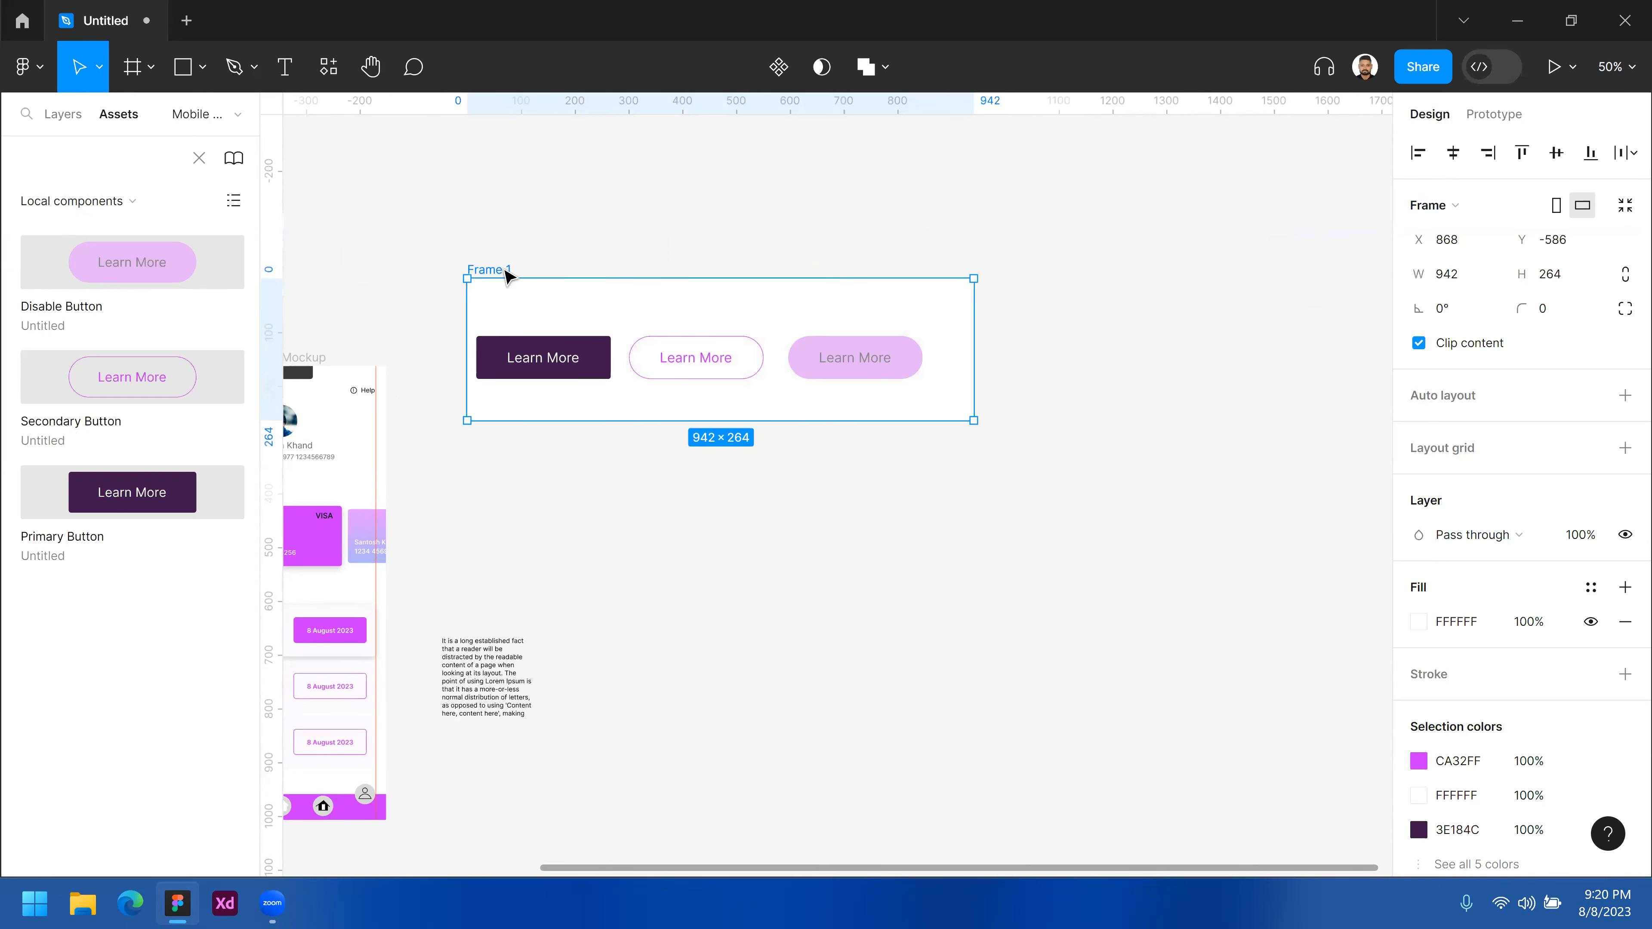
# - Move the new frame to about X 972, Y -588 and rename it Button
pyautogui.moveTo(488, 270); pyautogui.dragTo(544, 269)
pyautogui.click(64, 115)
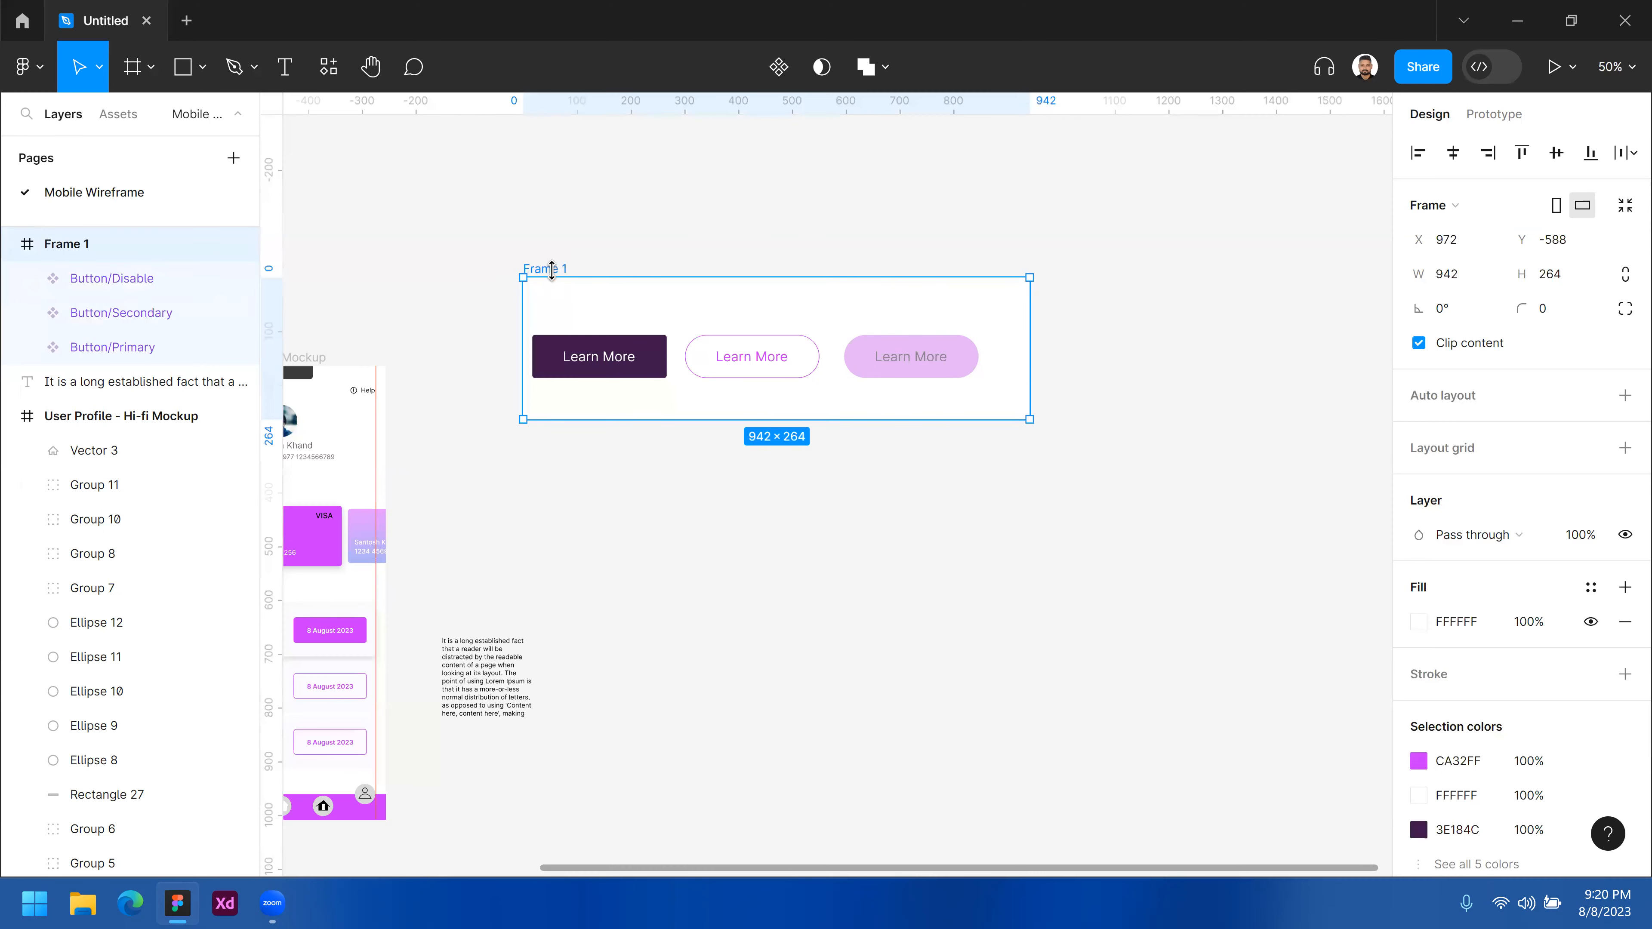
pyautogui.doubleClick(558, 265)
pyautogui.write('Button')
pyautogui.press('Return')
# - Move the three button components together so they sit centred inside the Button frame
pyautogui.click(690, 476)
pyautogui.click(617, 341)
pyautogui.moveTo(588, 317); pyautogui.dragTo(952, 358)
pyautogui.click(886, 471)
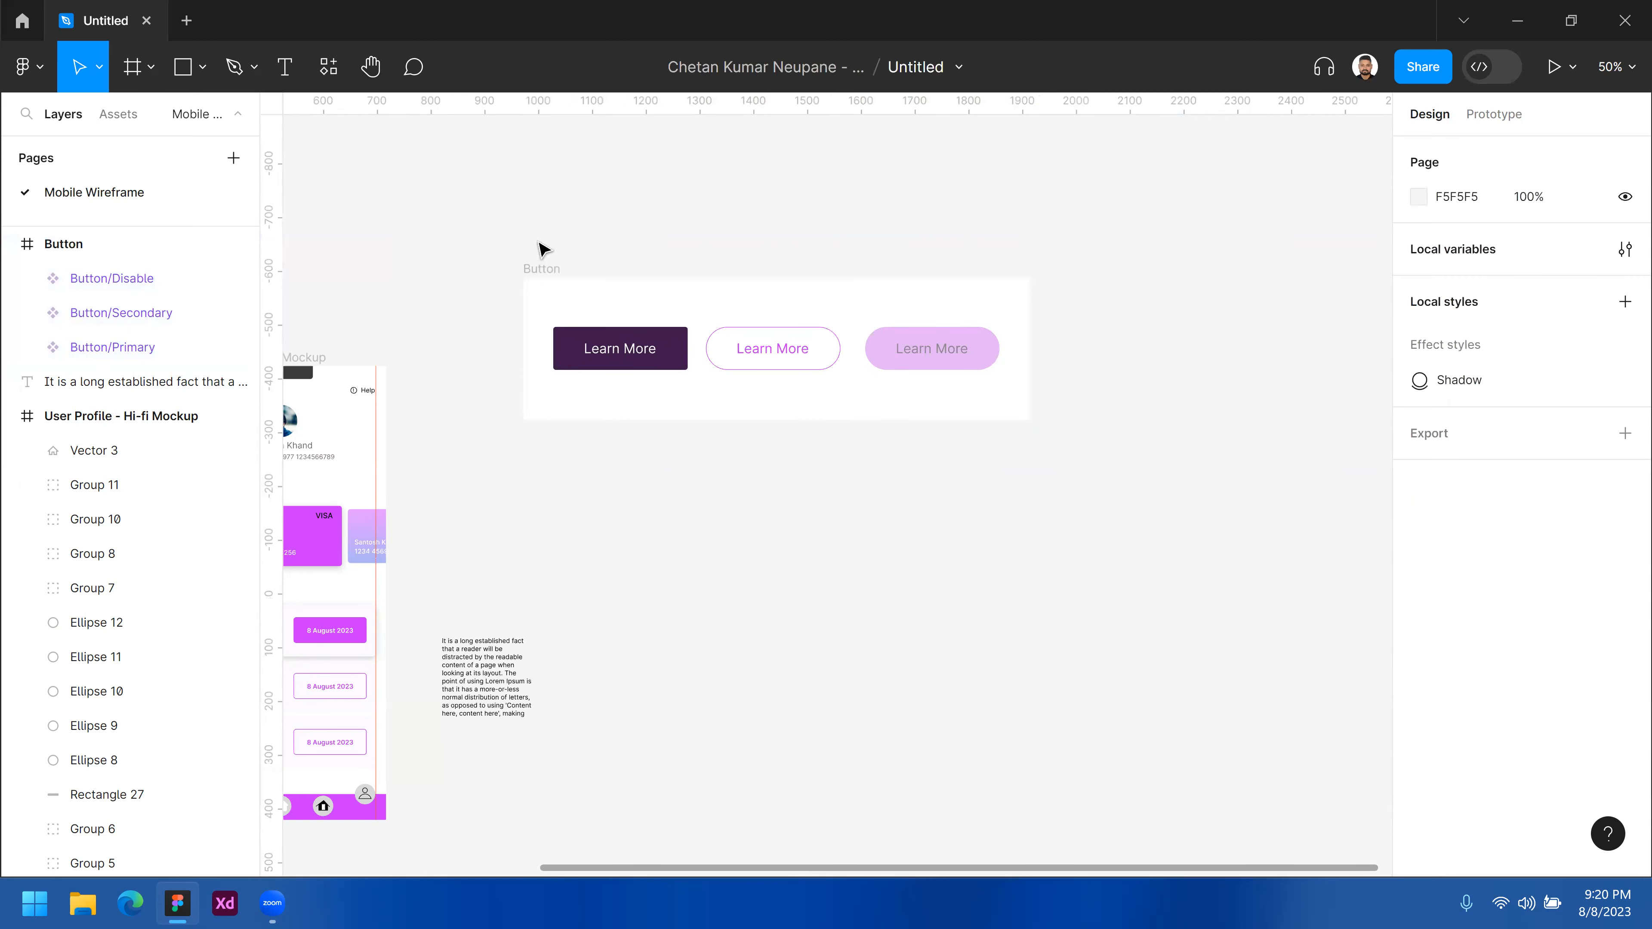
pyautogui.click(549, 268)
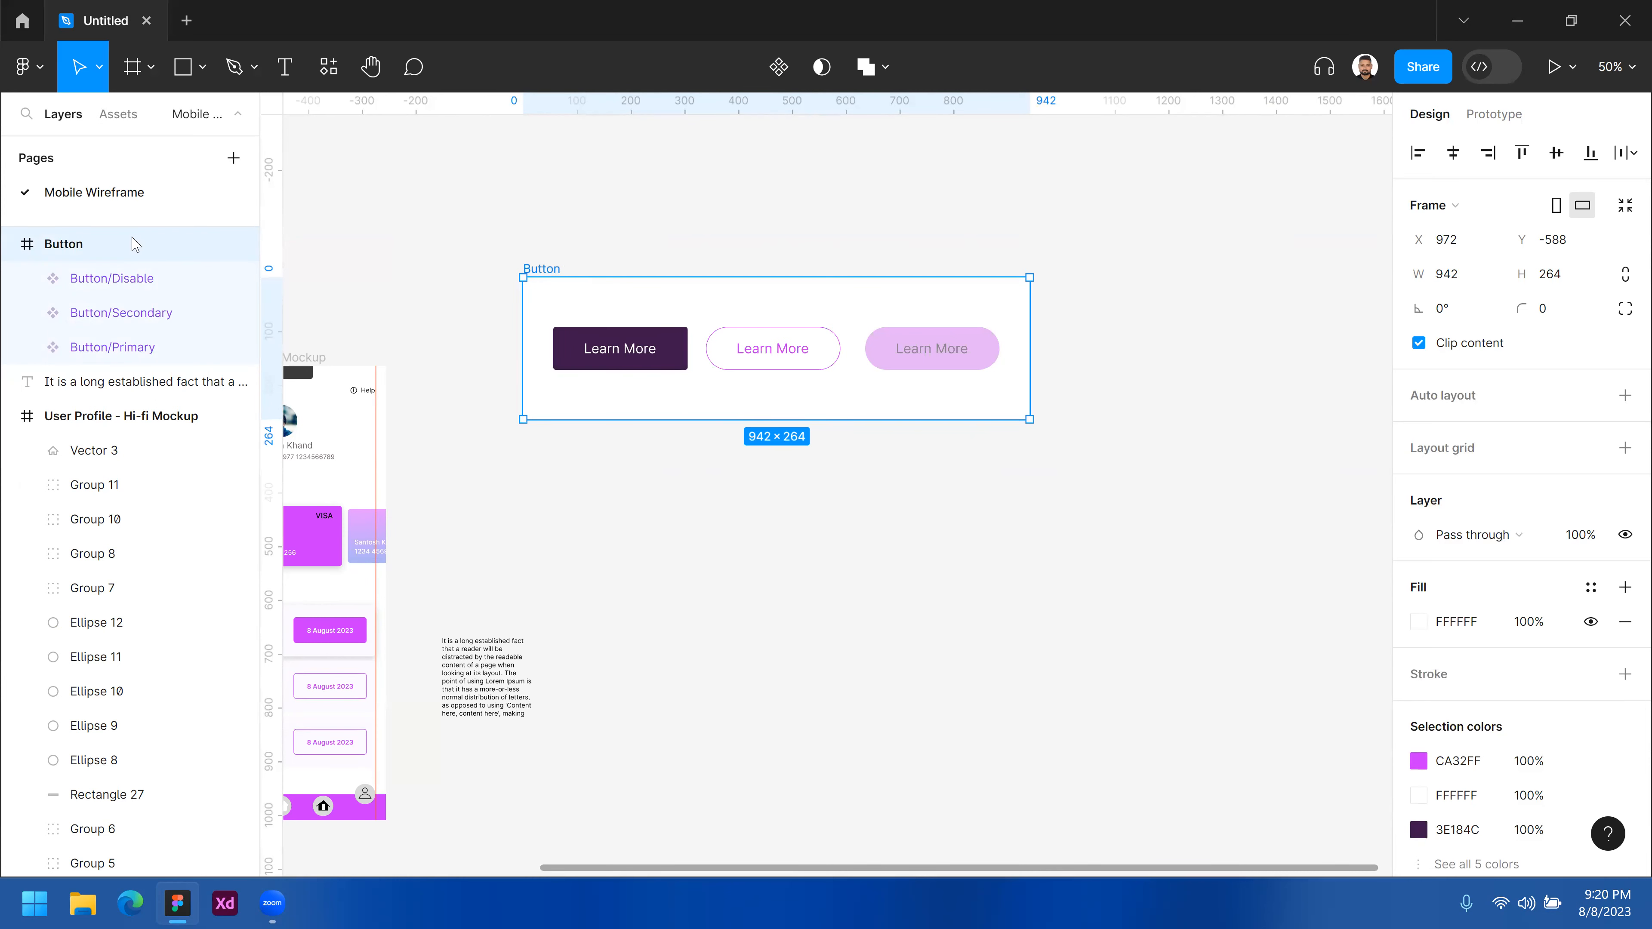
# - Examine how the Button frame and its slash-named components are listed among the assets, under both all libraries and local components
pyautogui.click(124, 116)
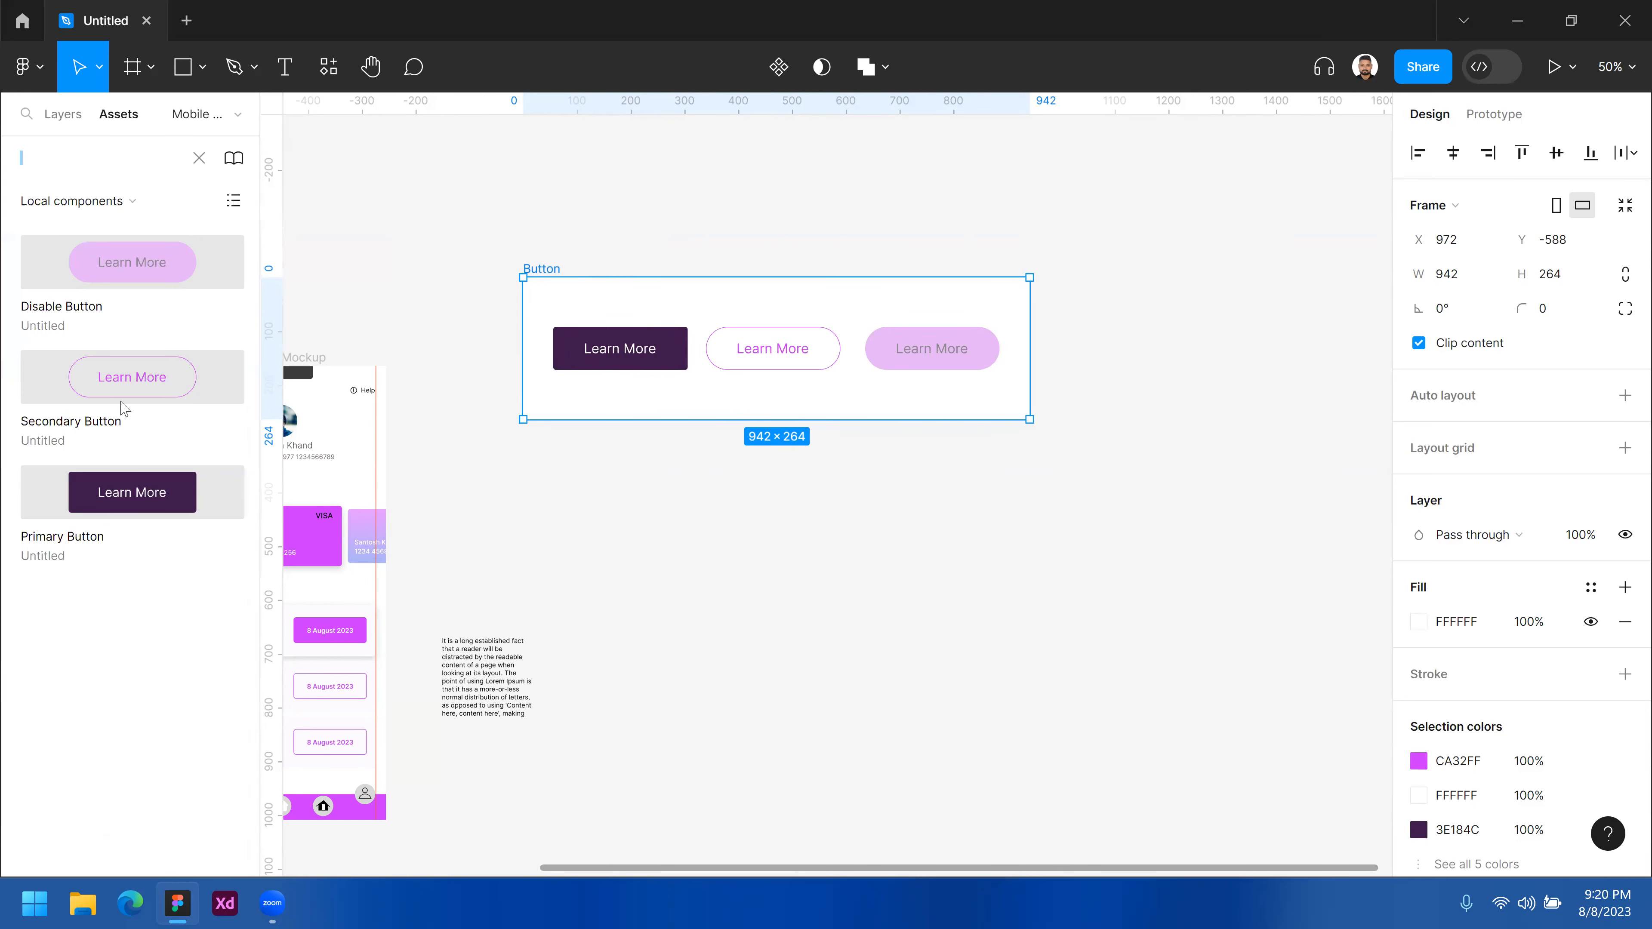
pyautogui.click(133, 202)
pyautogui.click(75, 174)
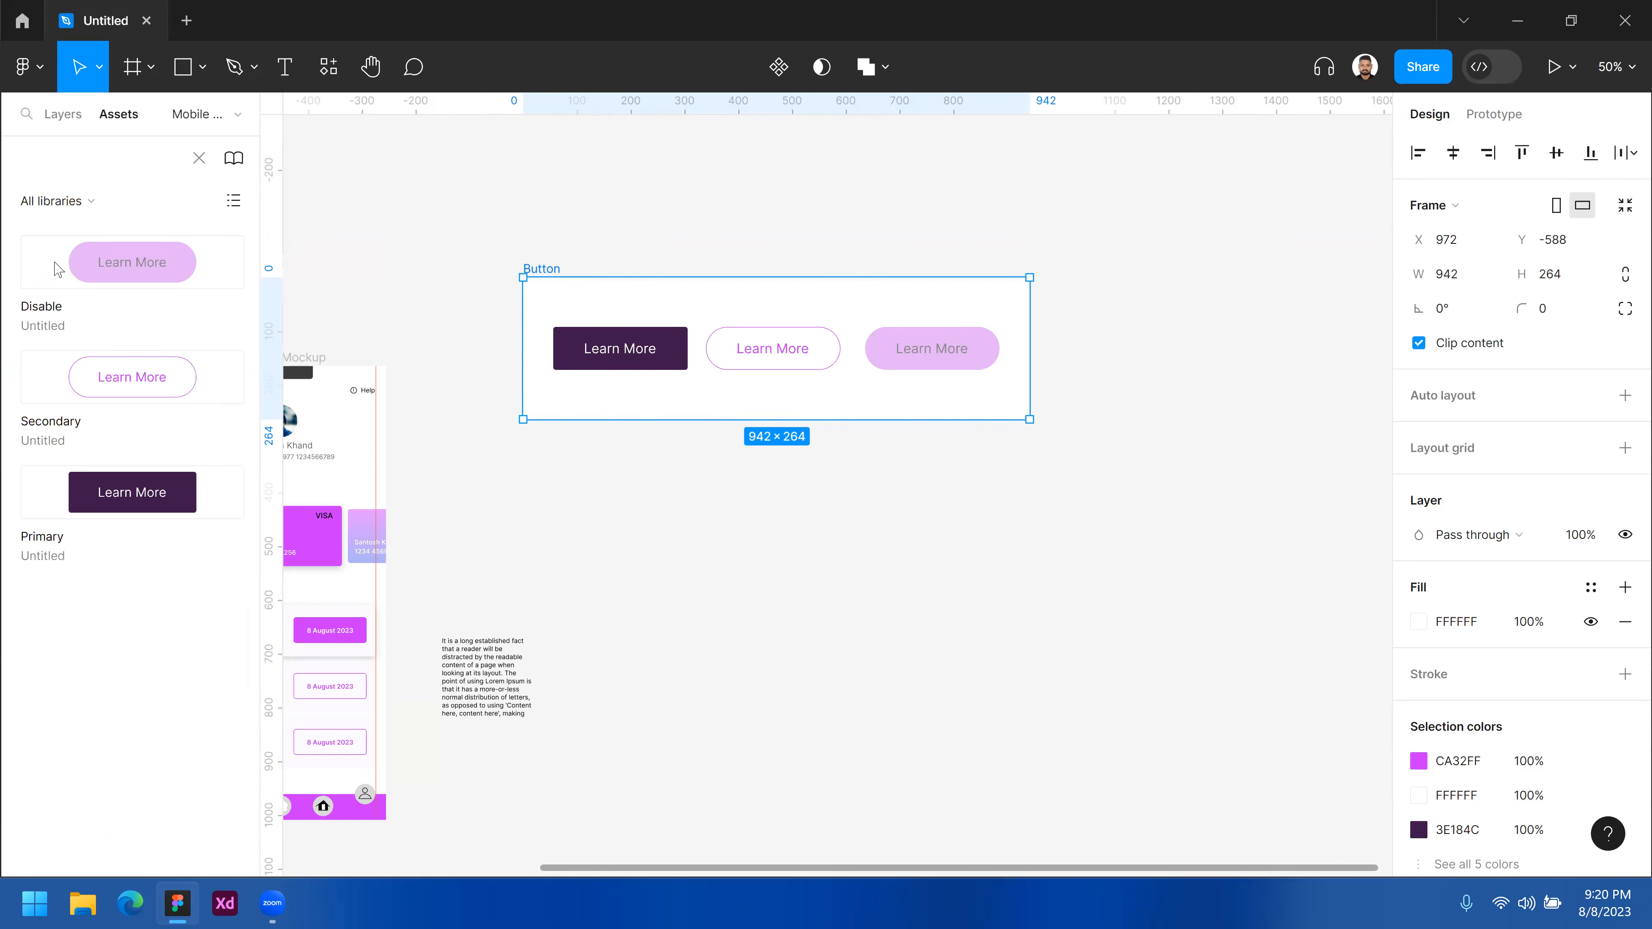
pyautogui.click(61, 202)
pyautogui.click(74, 227)
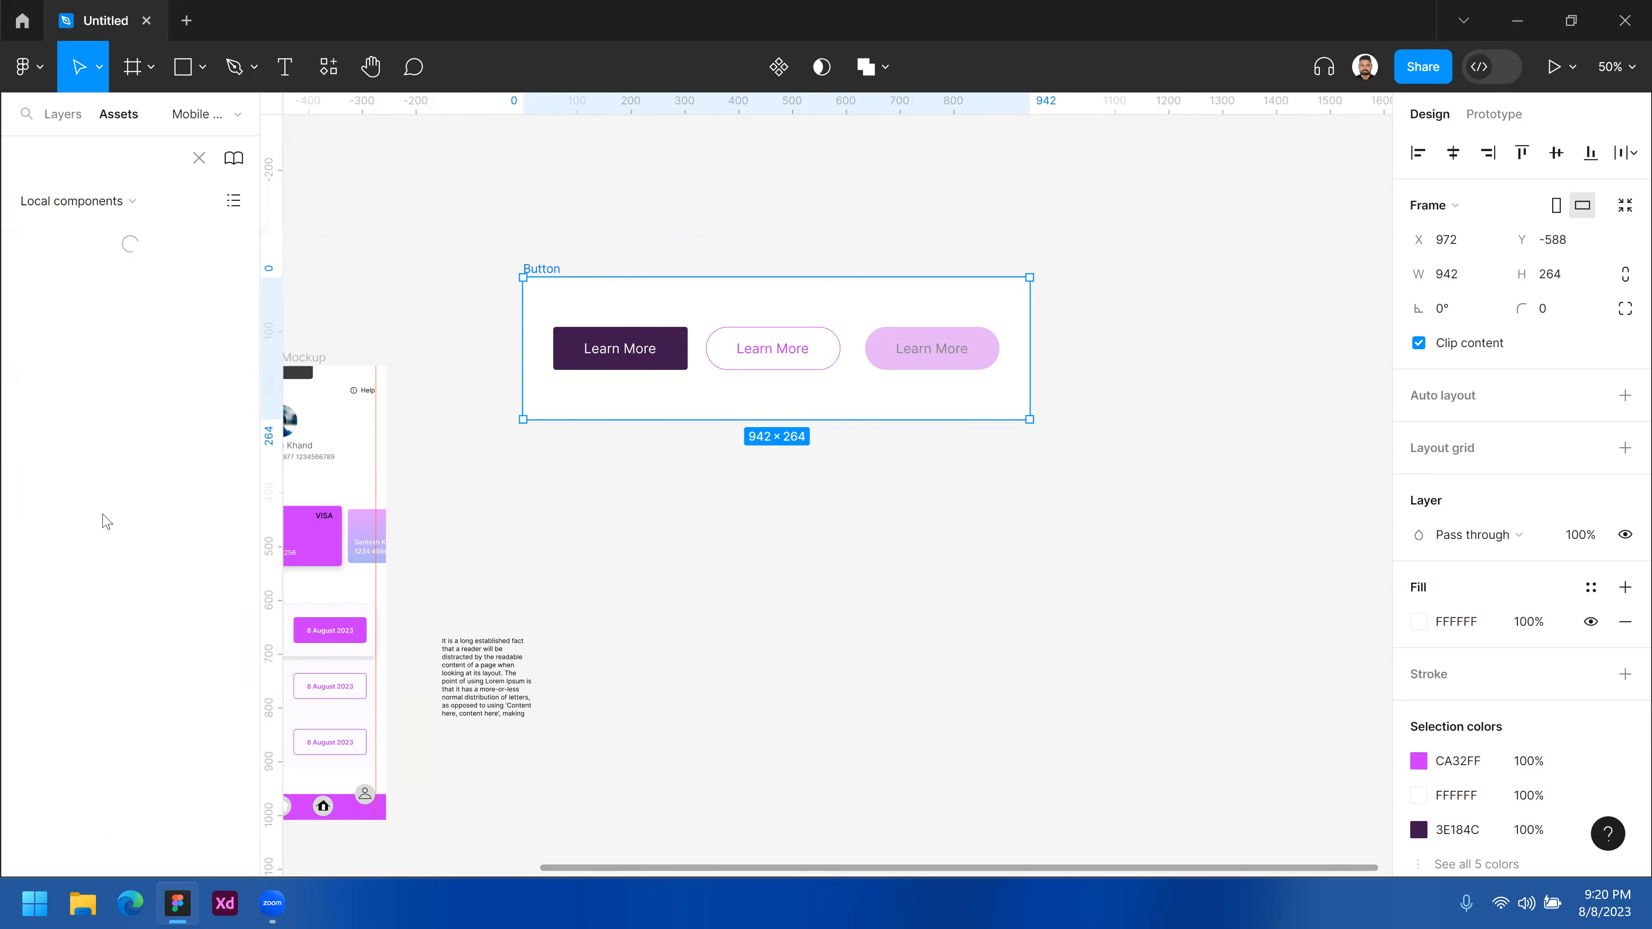
pyautogui.click(593, 274)
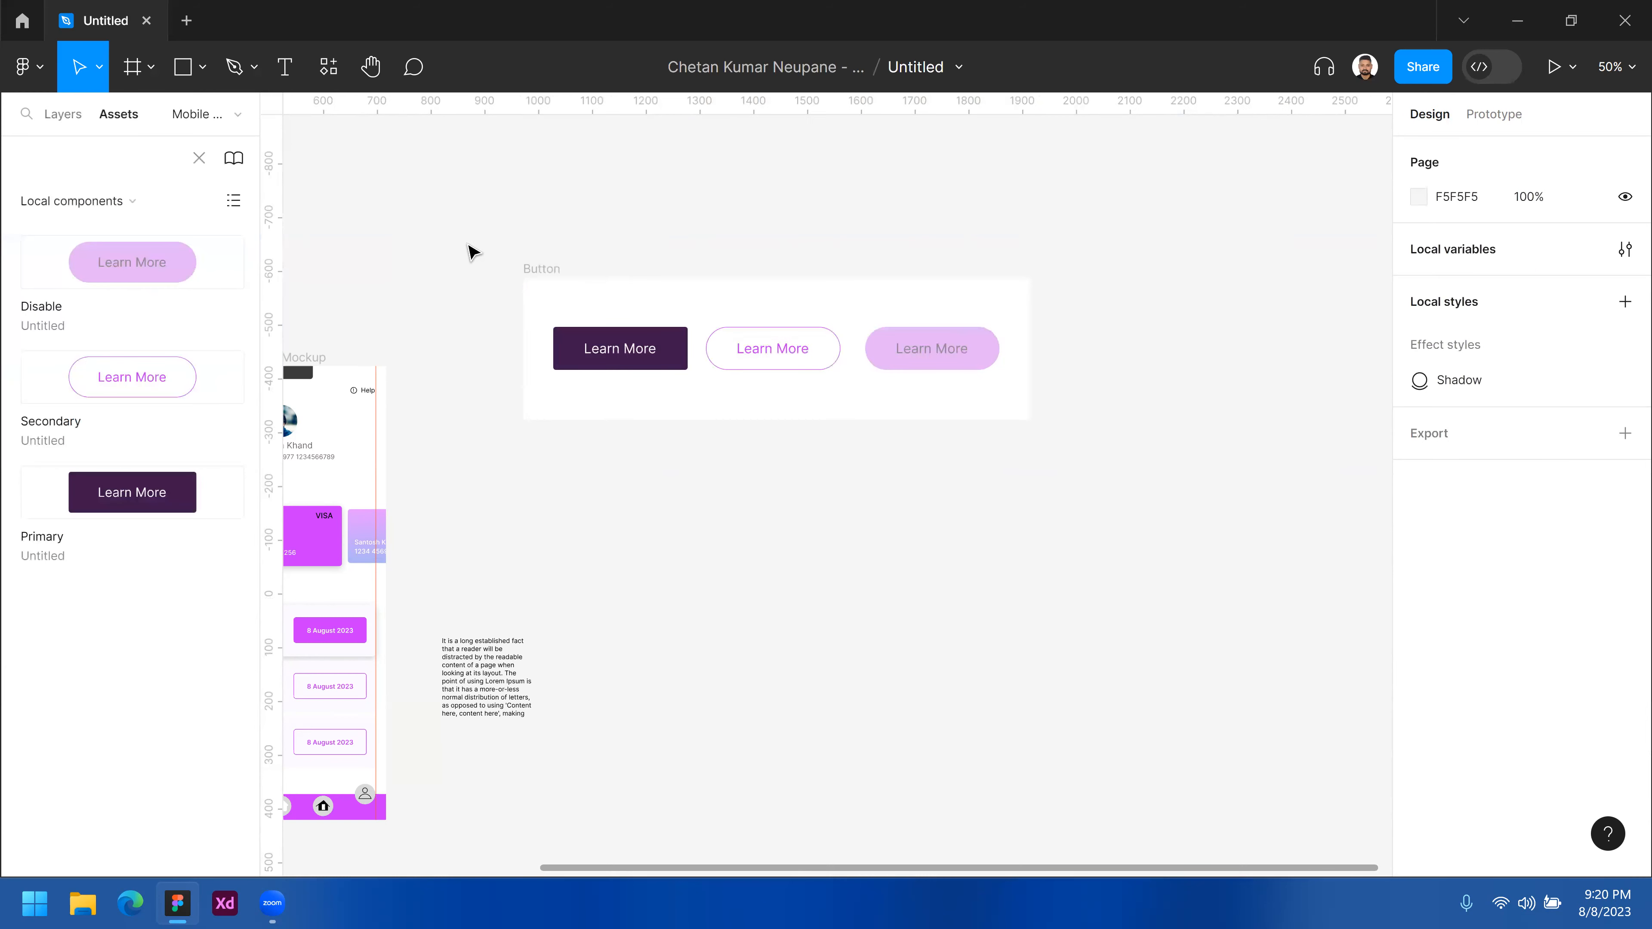
pyautogui.click(536, 270)
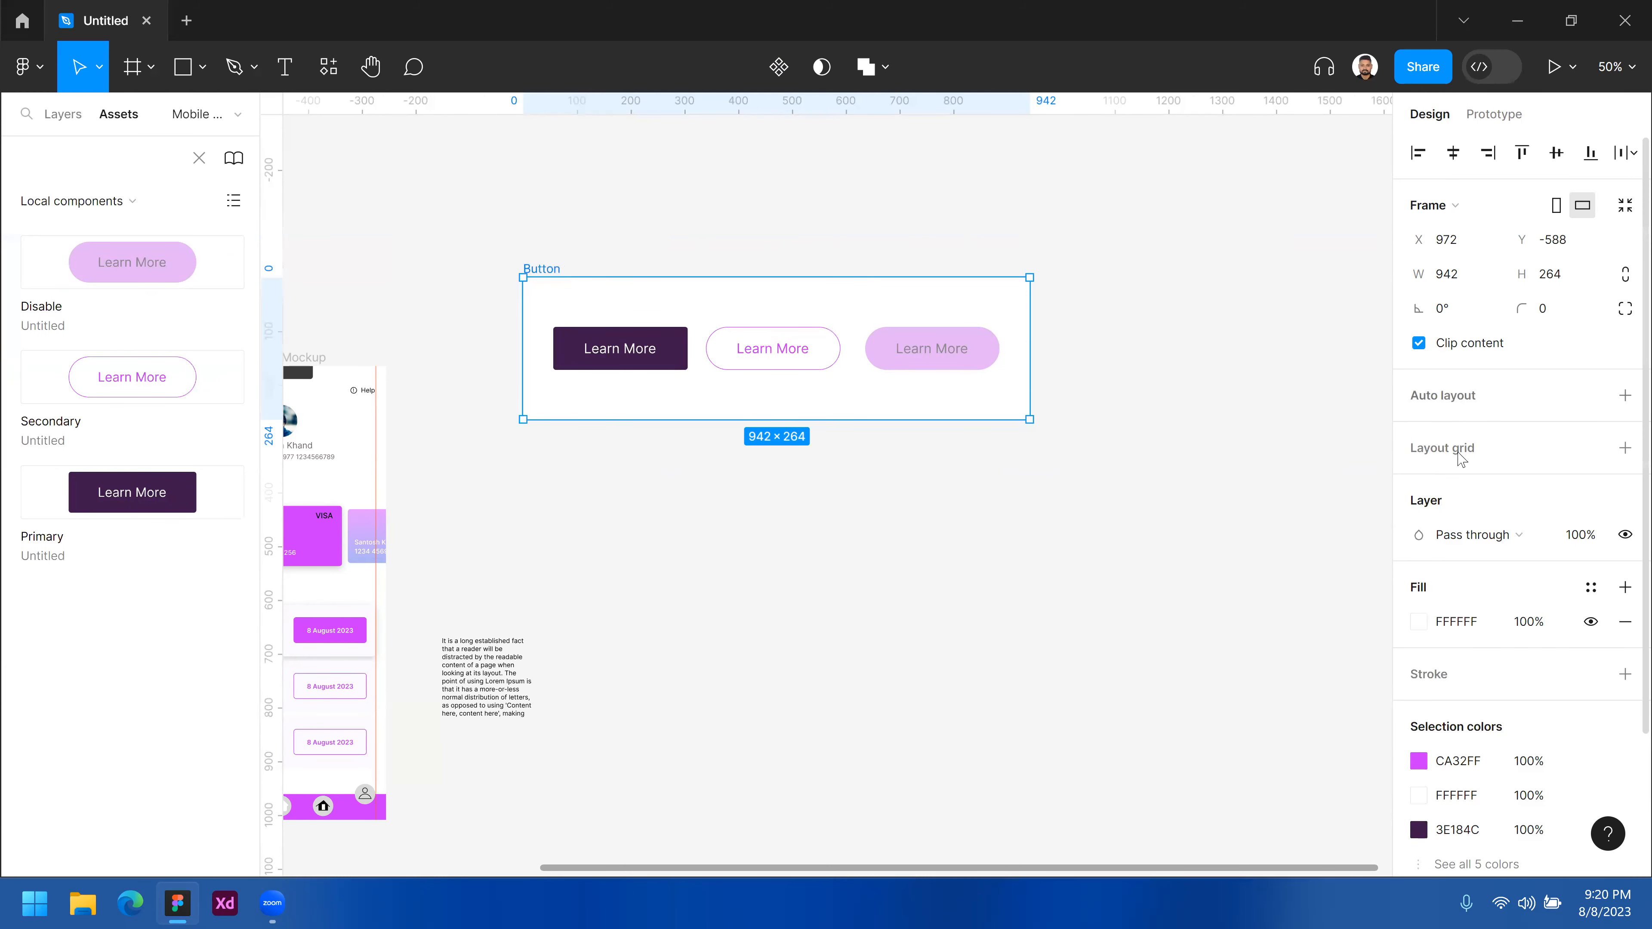
pyautogui.click(590, 325)
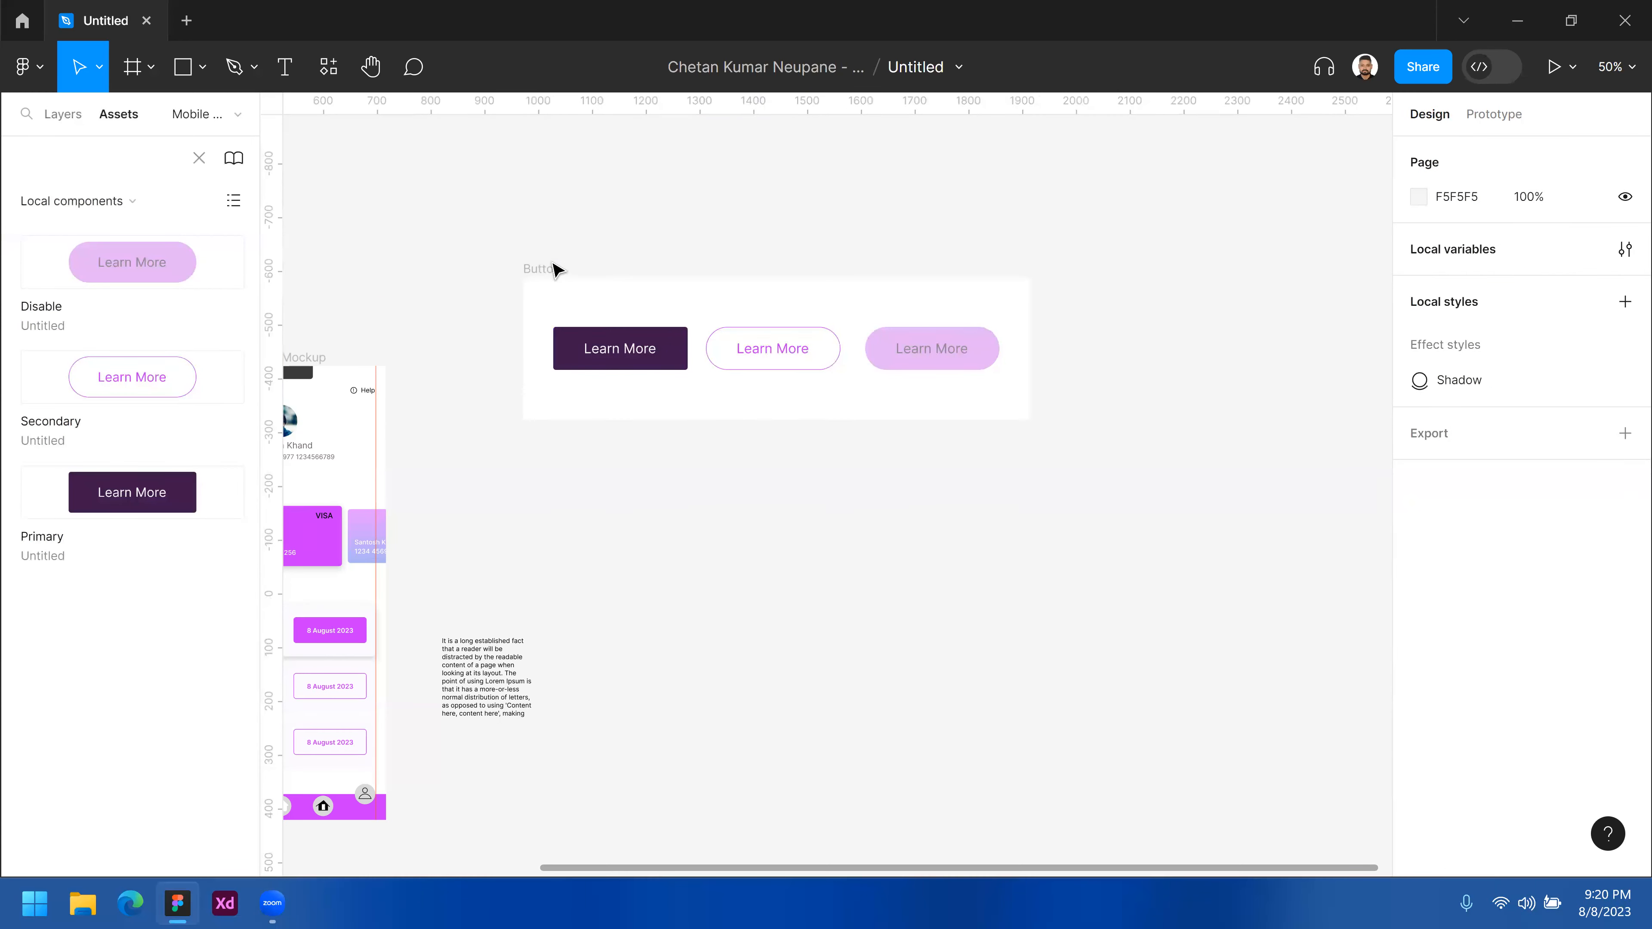
pyautogui.click(556, 269)
pyautogui.click(634, 350)
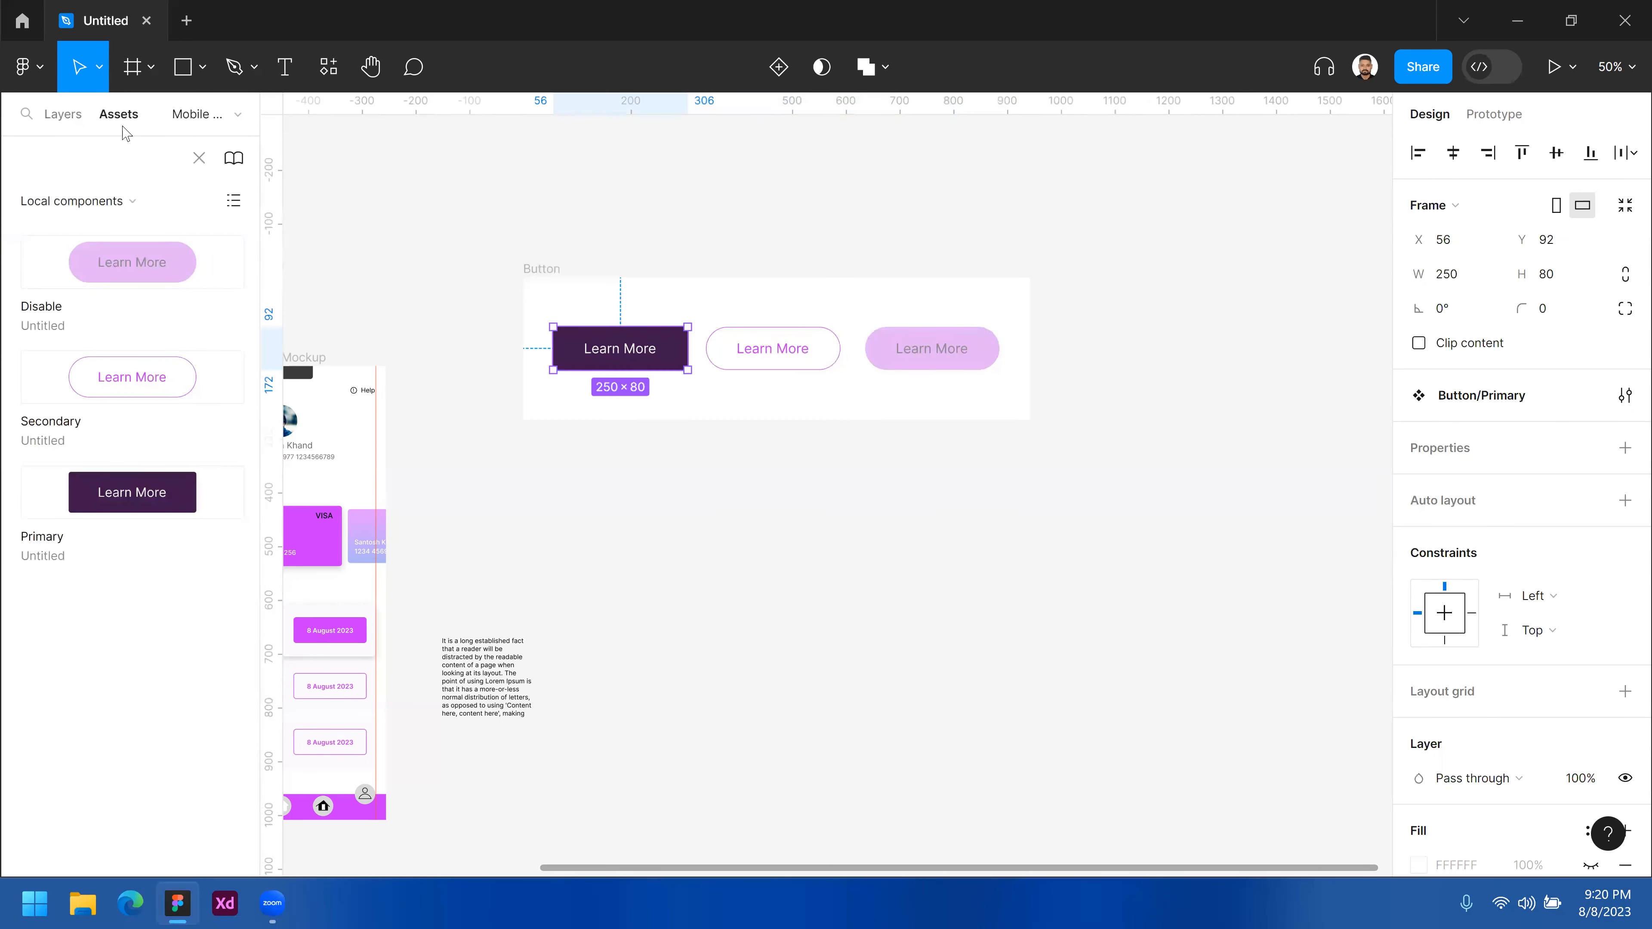
pyautogui.click(72, 115)
pyautogui.click(121, 116)
# - Place an instance of the Primary button component below the Button frame at about X 1080, Y -262
pyautogui.moveTo(149, 497); pyautogui.dragTo(670, 493)
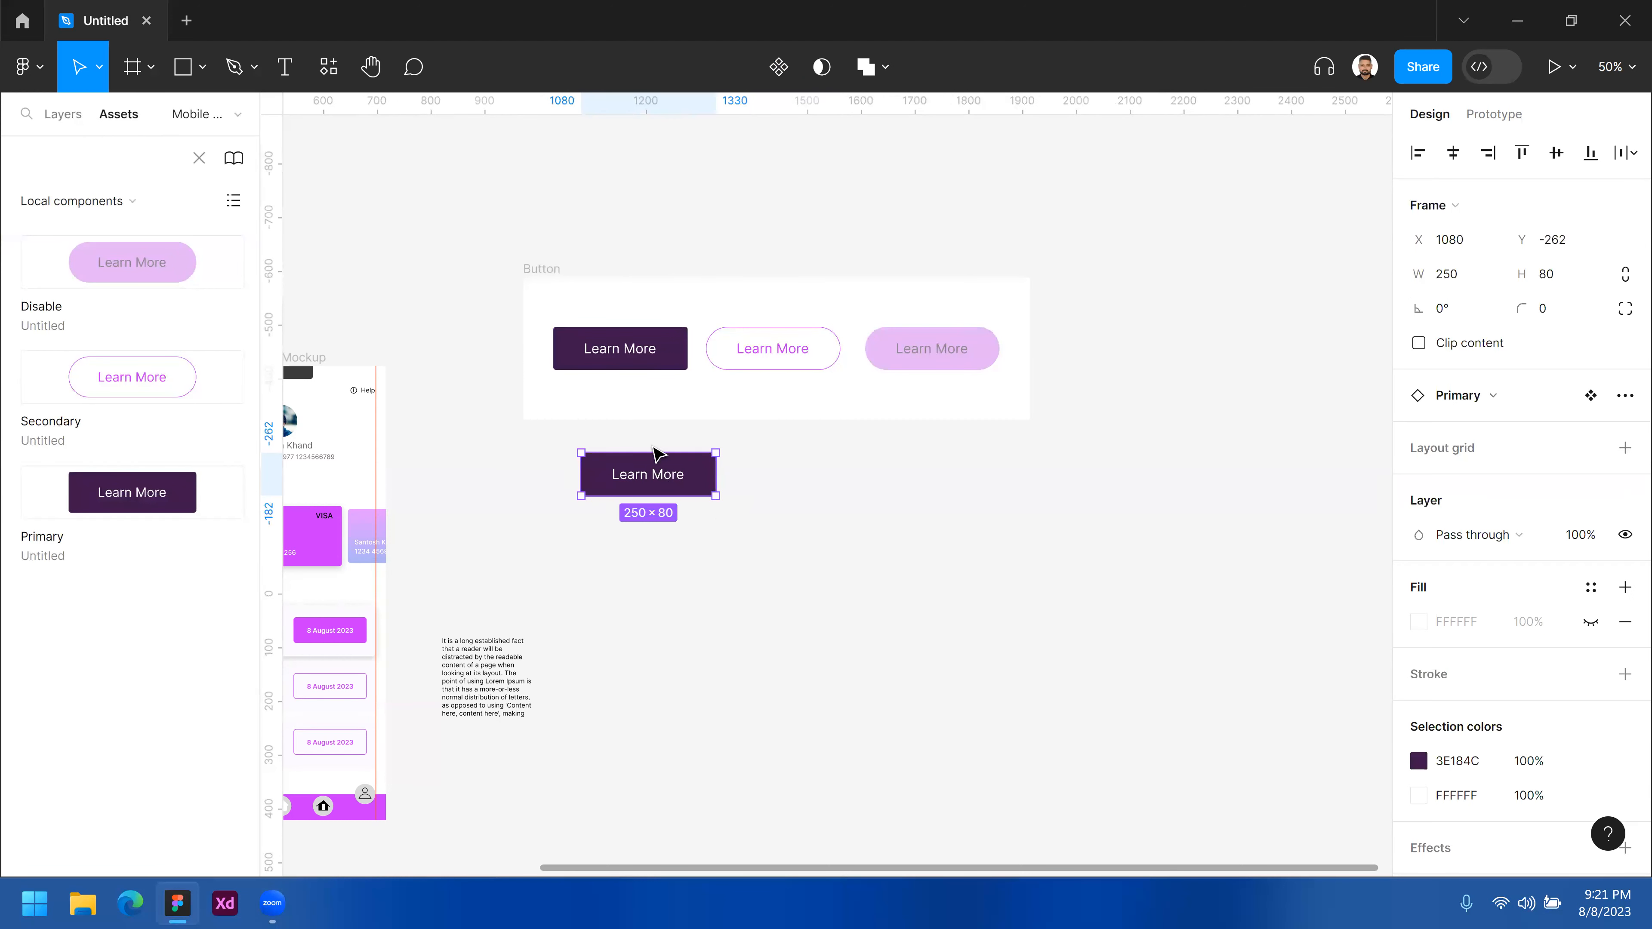
pyautogui.click(836, 475)
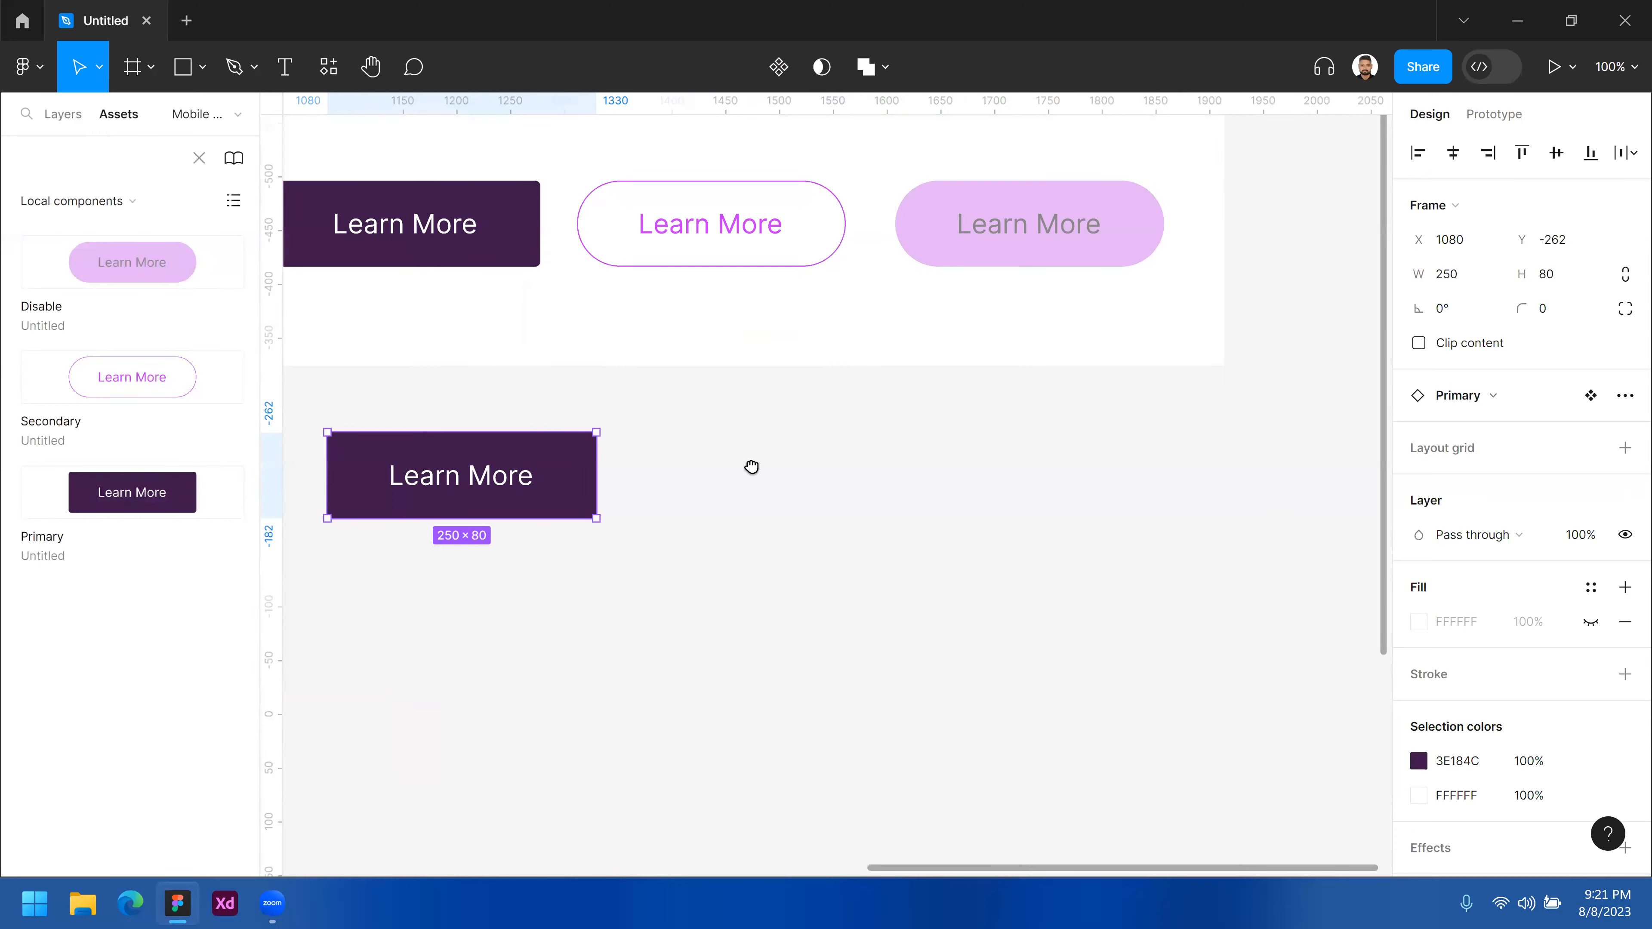
pyautogui.moveTo(752, 469); pyautogui.dragTo(877, 417)
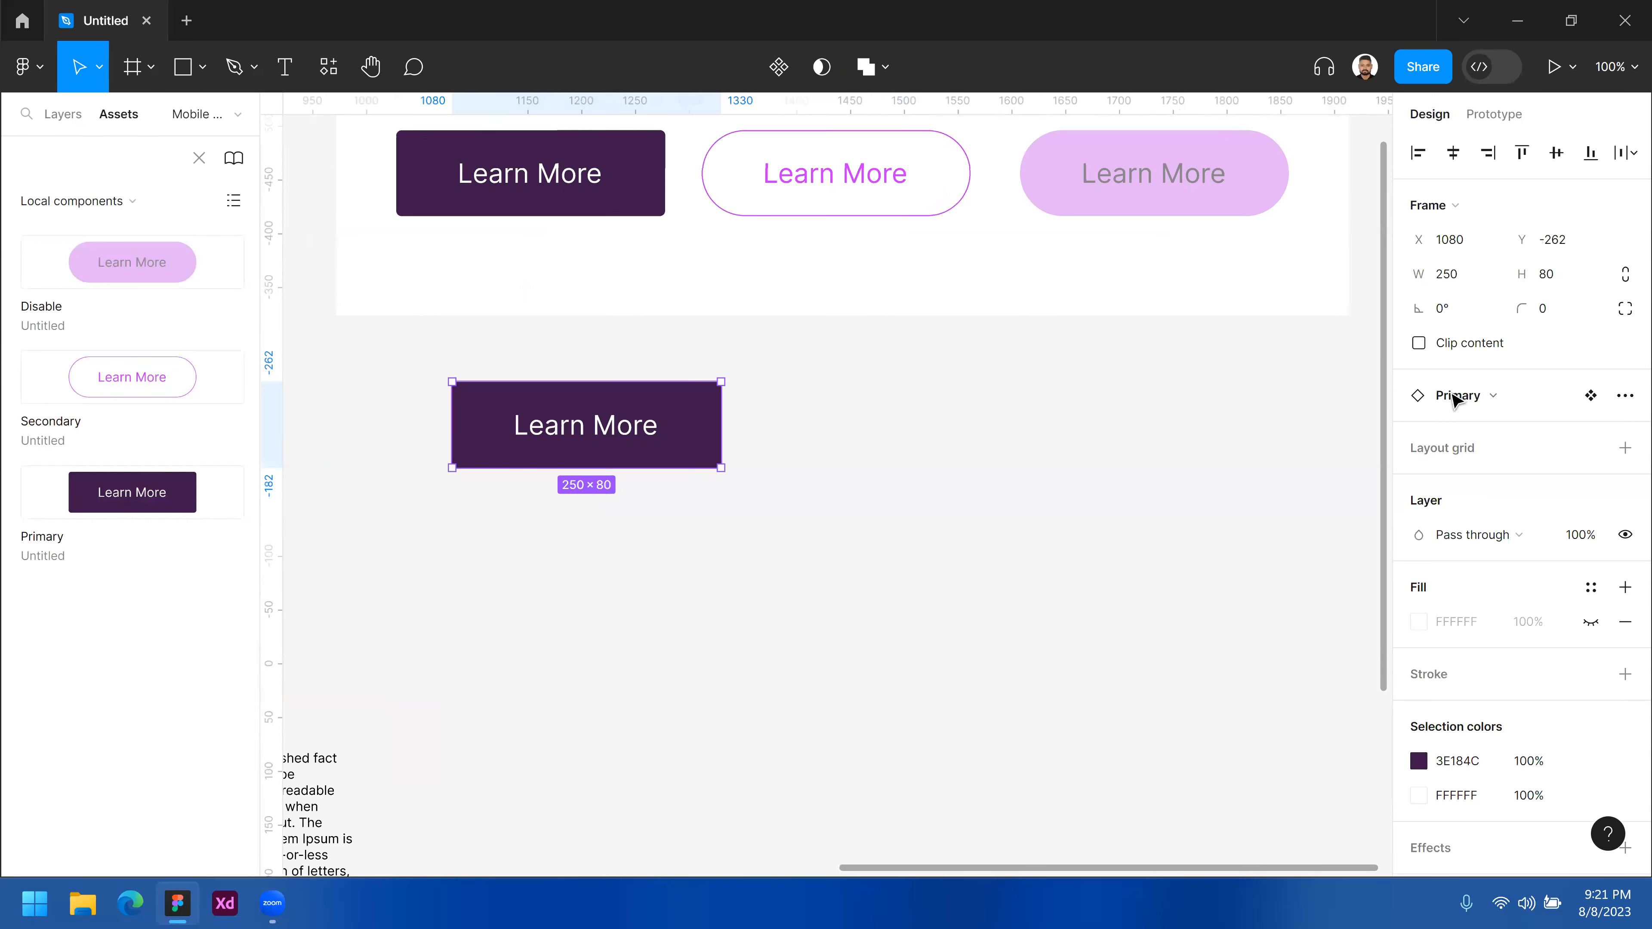
# - Review the swap options for the new Primary instance within the Button group, leaving it unswapped
pyautogui.click(1481, 406)
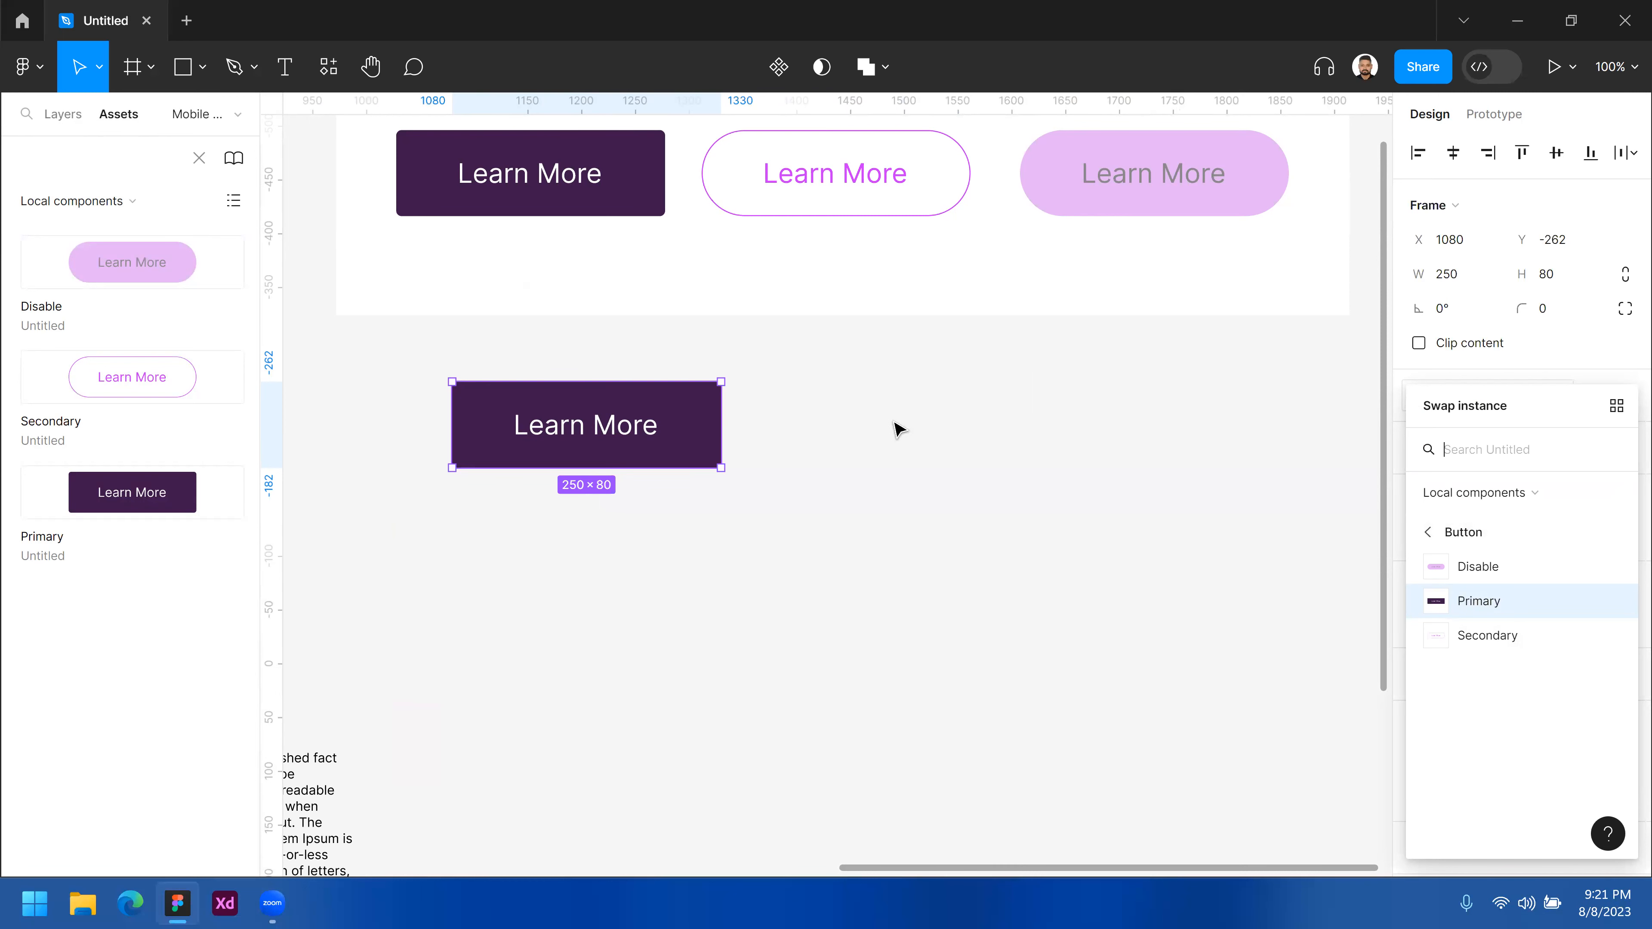
pyautogui.scroll(2, 901, 431)
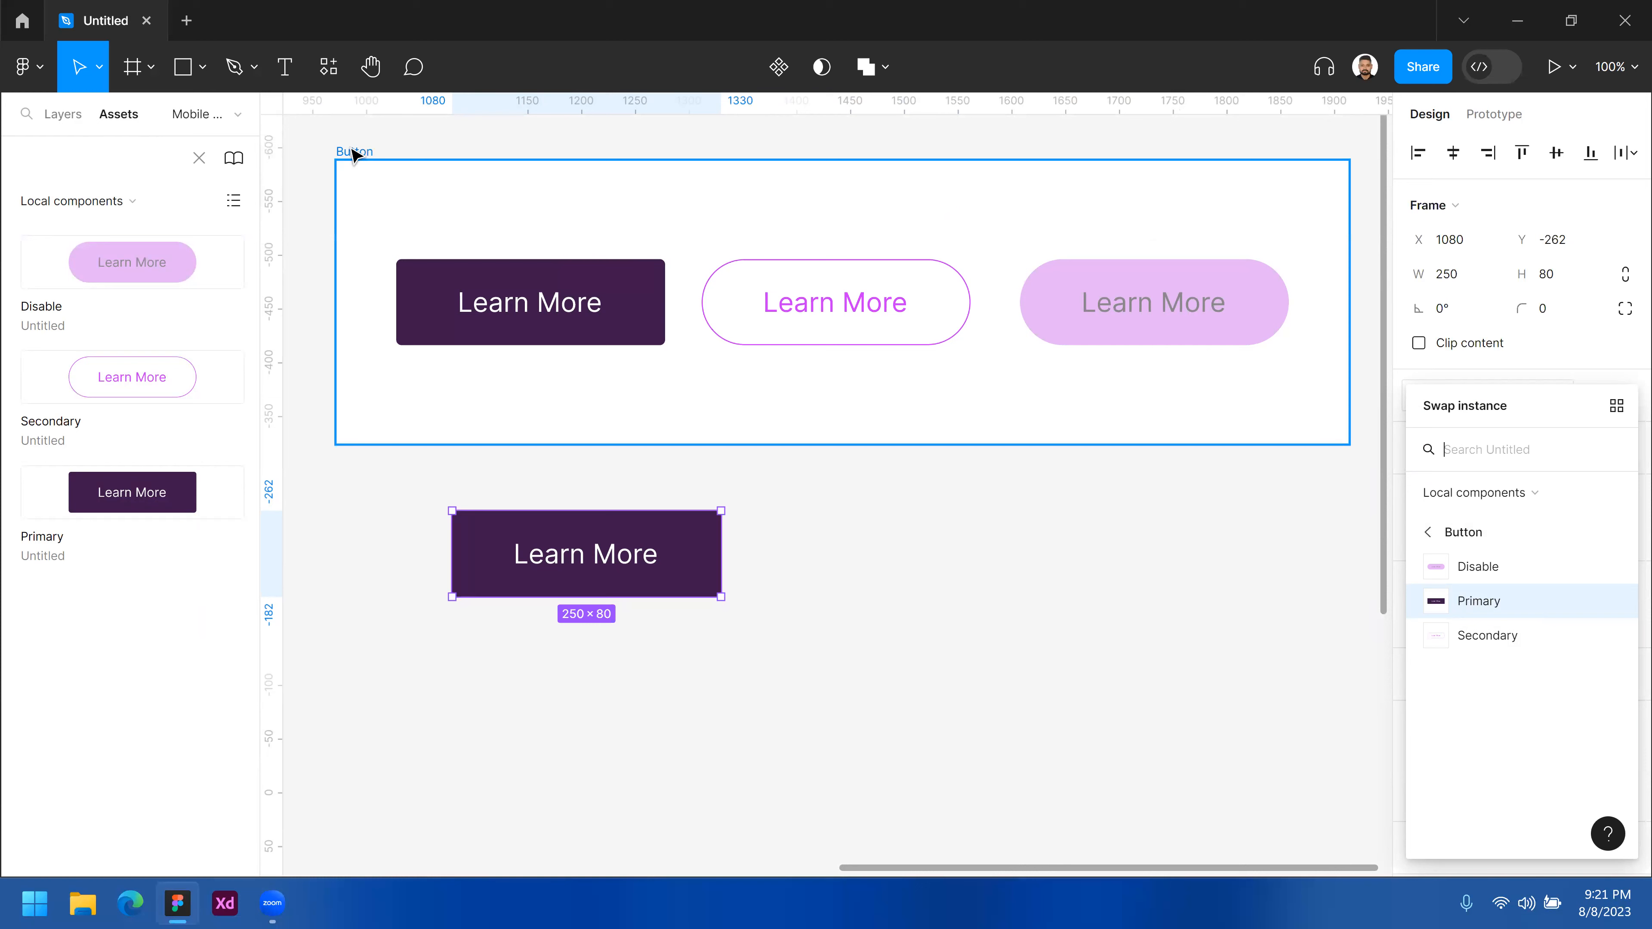
pyautogui.click(1432, 533)
pyautogui.click(1592, 537)
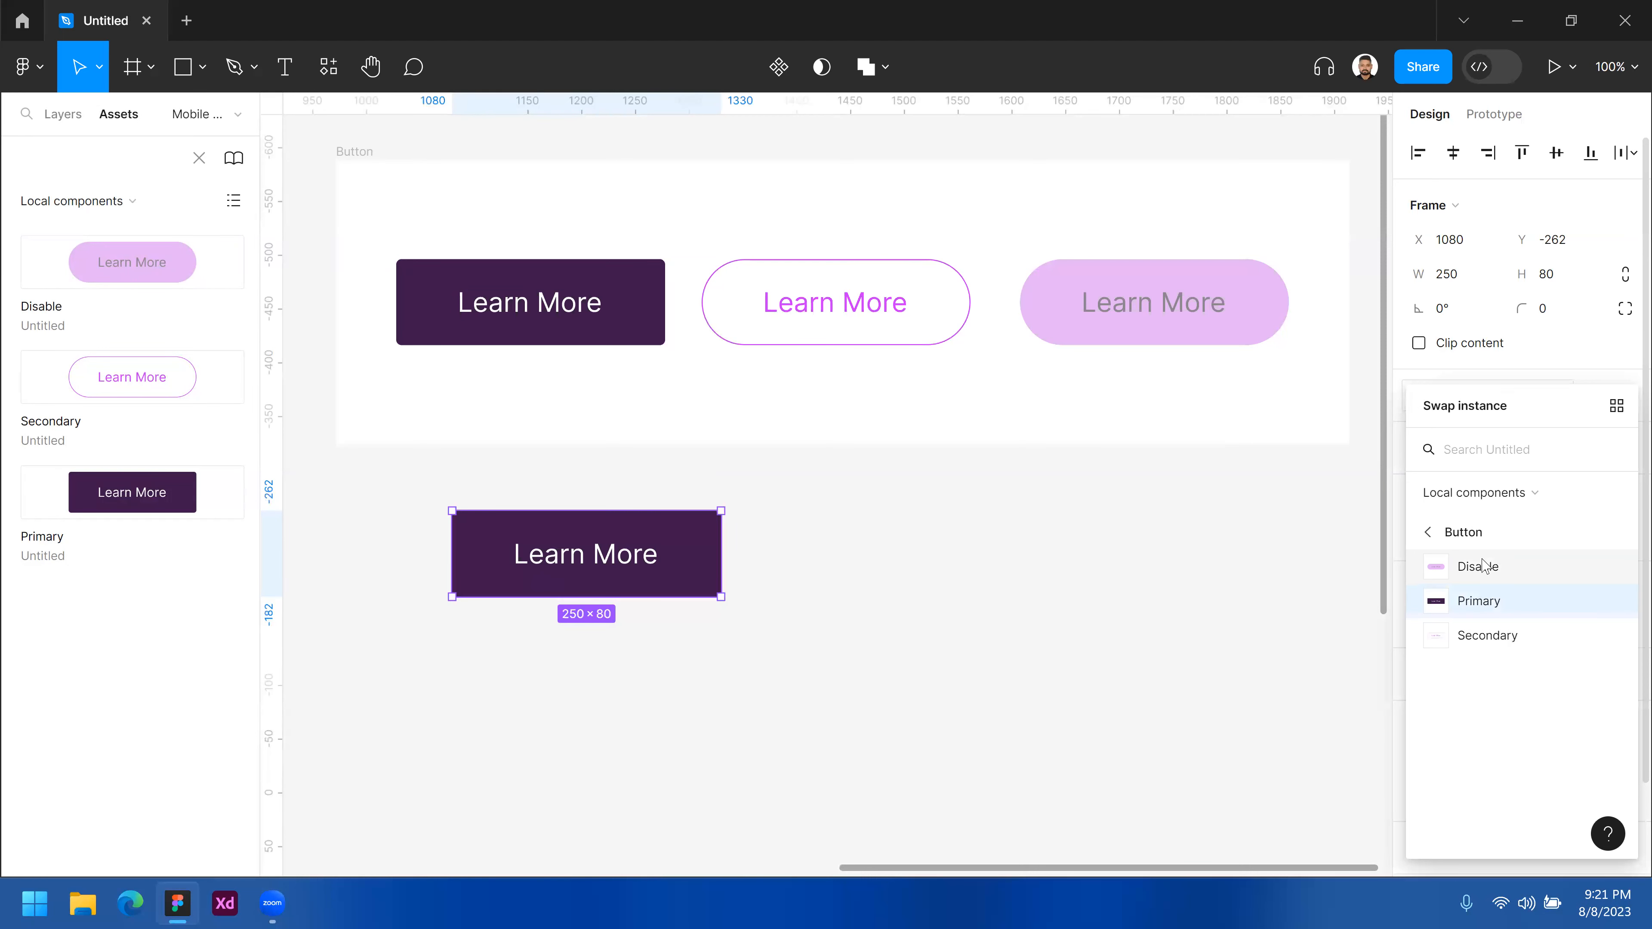
pyautogui.click(900, 560)
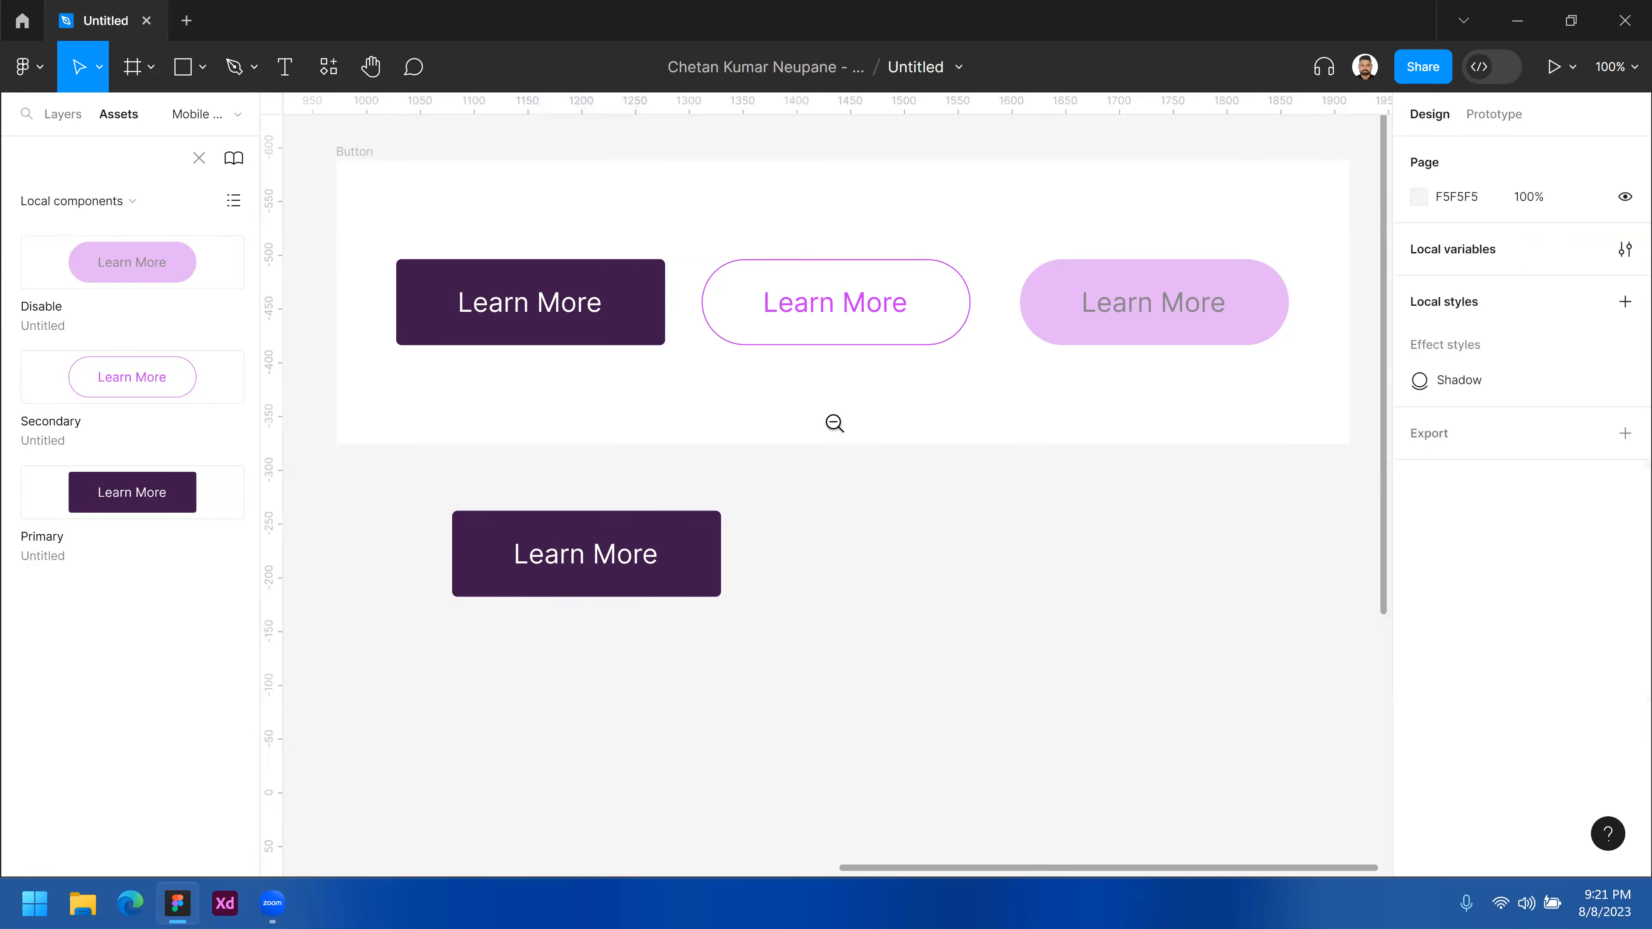
# - Duplicate the Primary instance into an evenly spaced grid of three columns and three rows below the Button frame
pyautogui.keyDown('alt'); pyautogui.click(835, 423); pyautogui.keyUp('alt')
pyautogui.moveTo(760, 420); pyautogui.dragTo(683, 345)
pyautogui.hotkey('ctrl', 'd')
pyautogui.moveTo(750, 458); pyautogui.dragTo(844, 278)
pyautogui.hotkey('ctrl', 'd')
pyautogui.click(1024, 490)
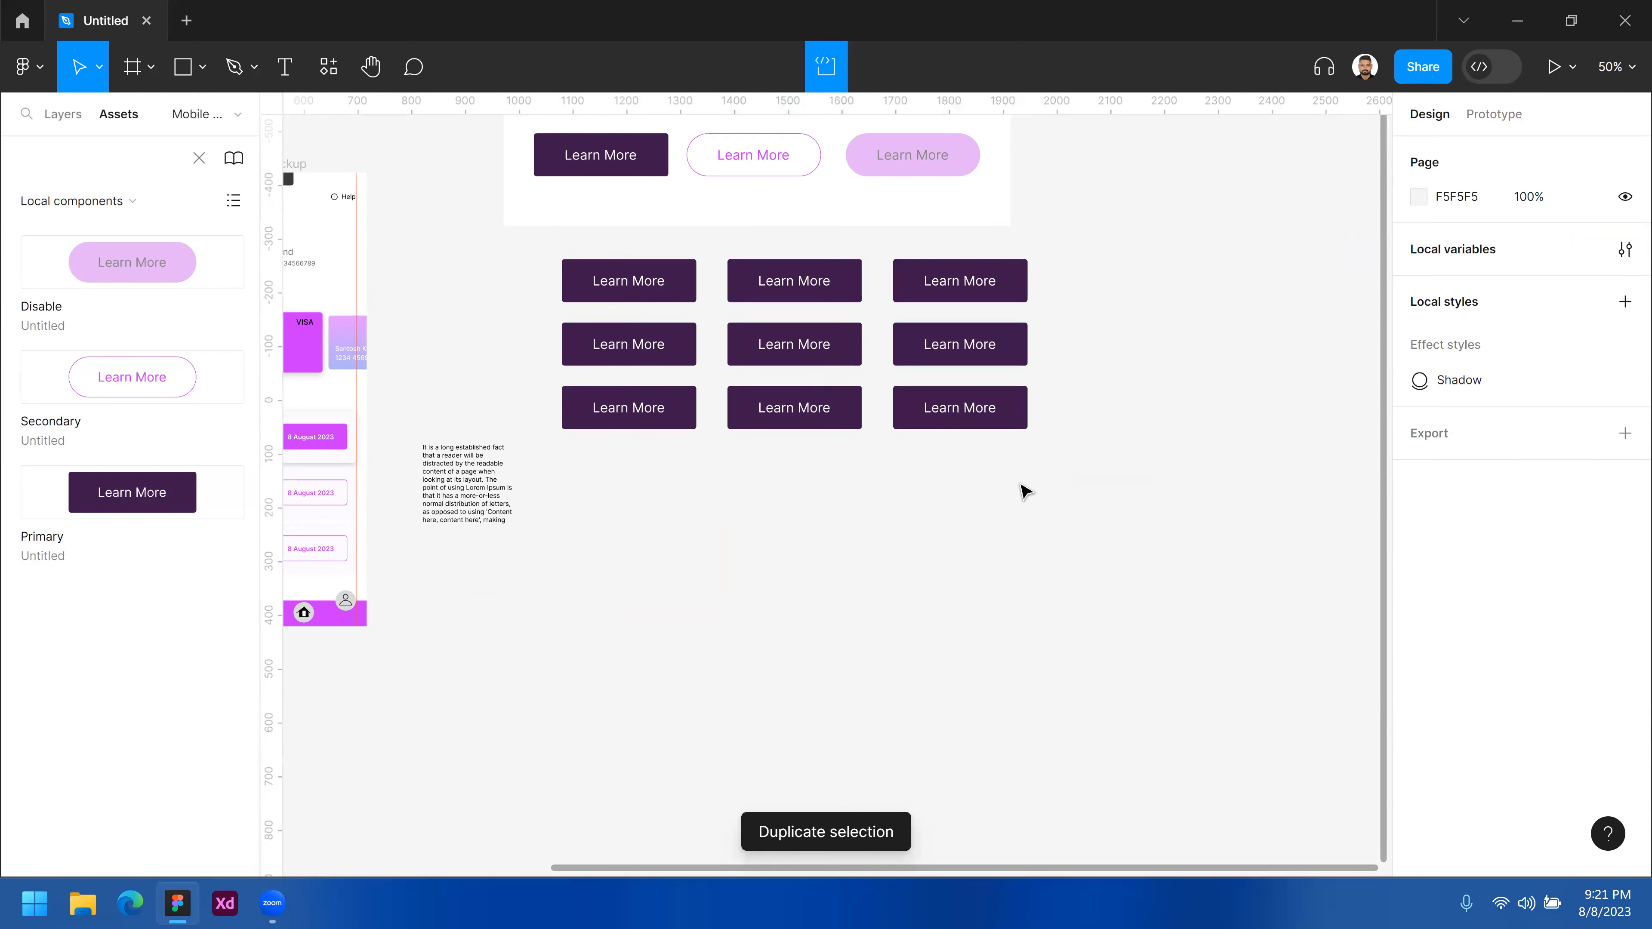
# - Swap the first instance of the grid's first row and the second and third instances of its middle row to Secondary
pyautogui.hotkey('shift', '0')
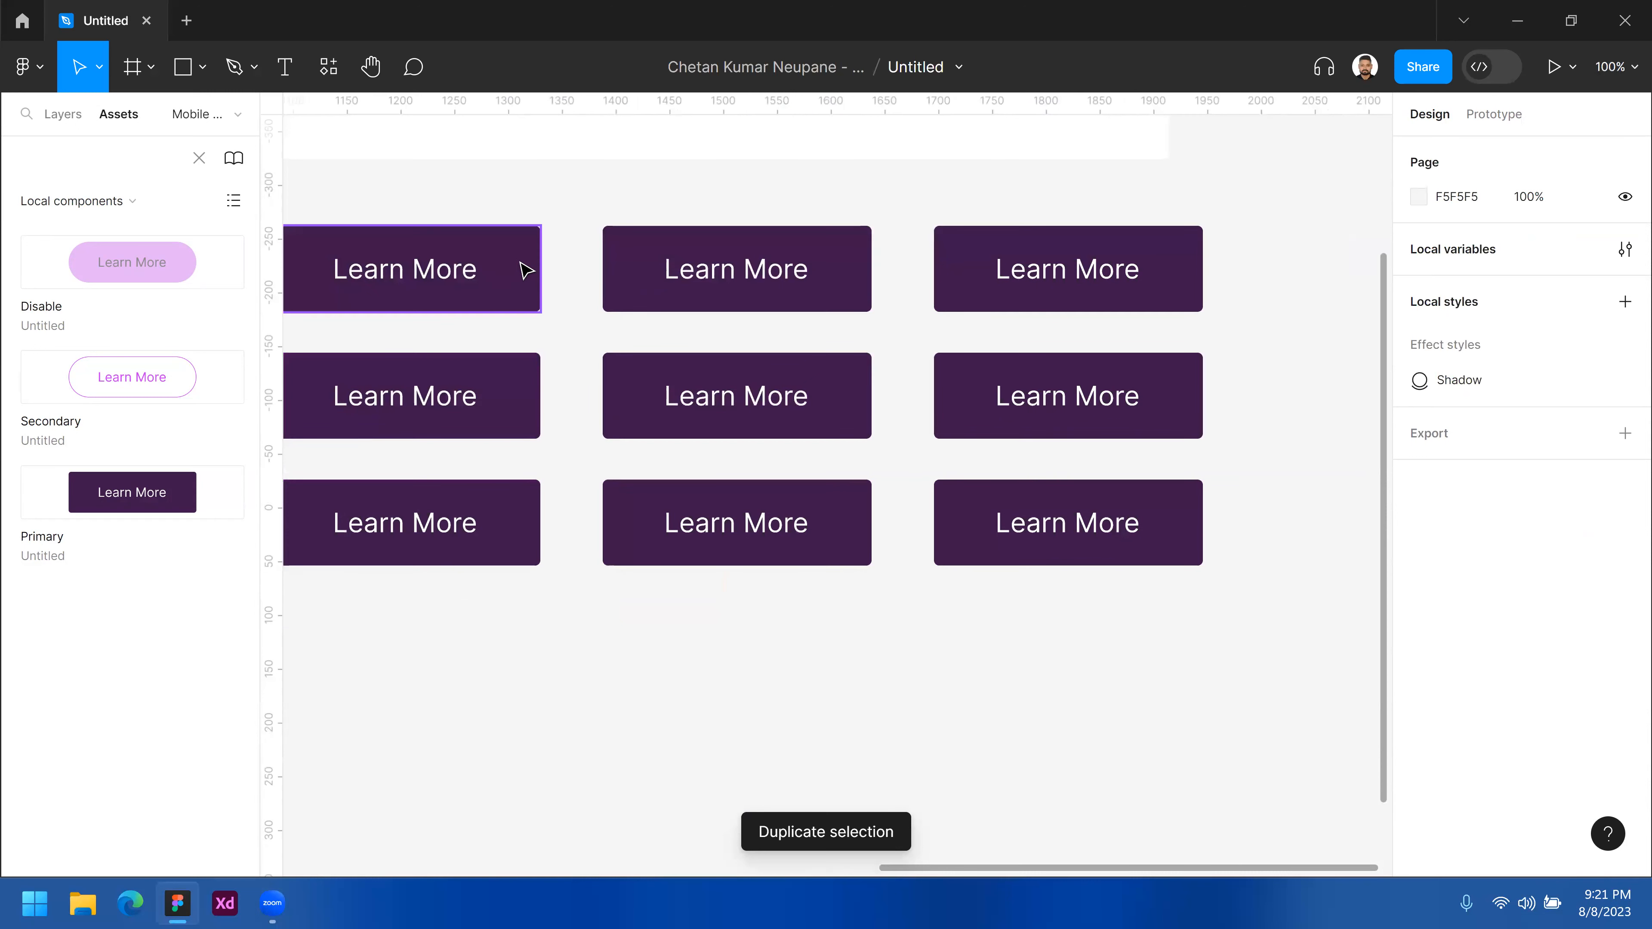
pyautogui.click(526, 270)
pyautogui.keyDown('shift'); pyautogui.click(842, 389); pyautogui.keyUp('shift')
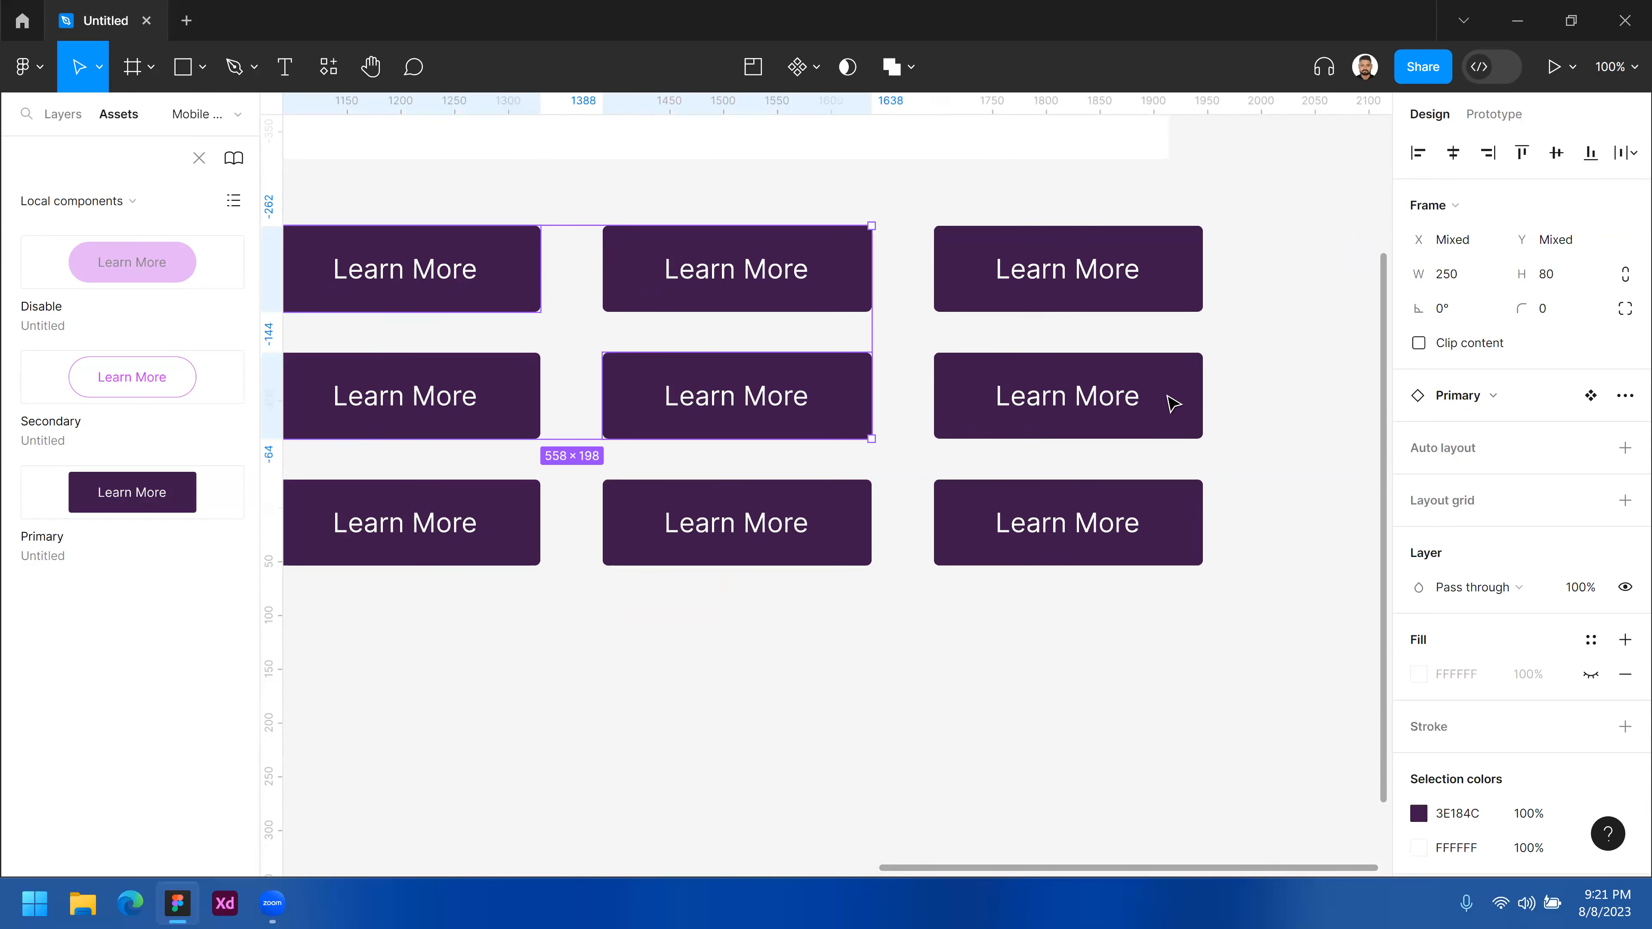
pyautogui.keyDown('shift'); pyautogui.click(1177, 402); pyautogui.keyUp('shift')
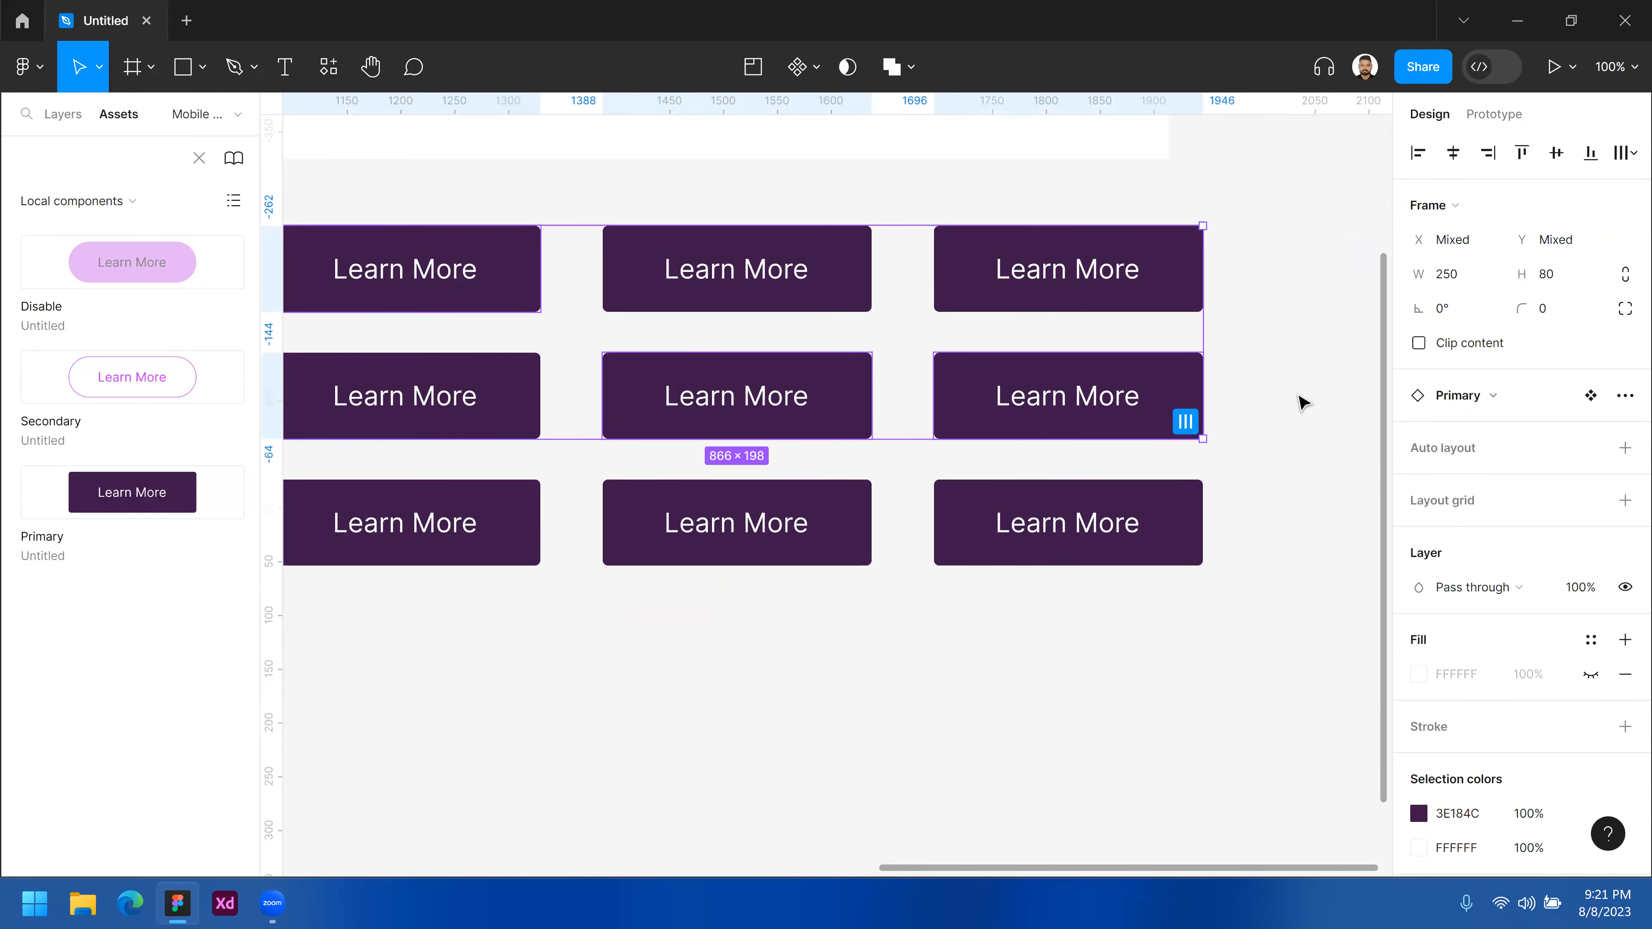
pyautogui.click(1505, 403)
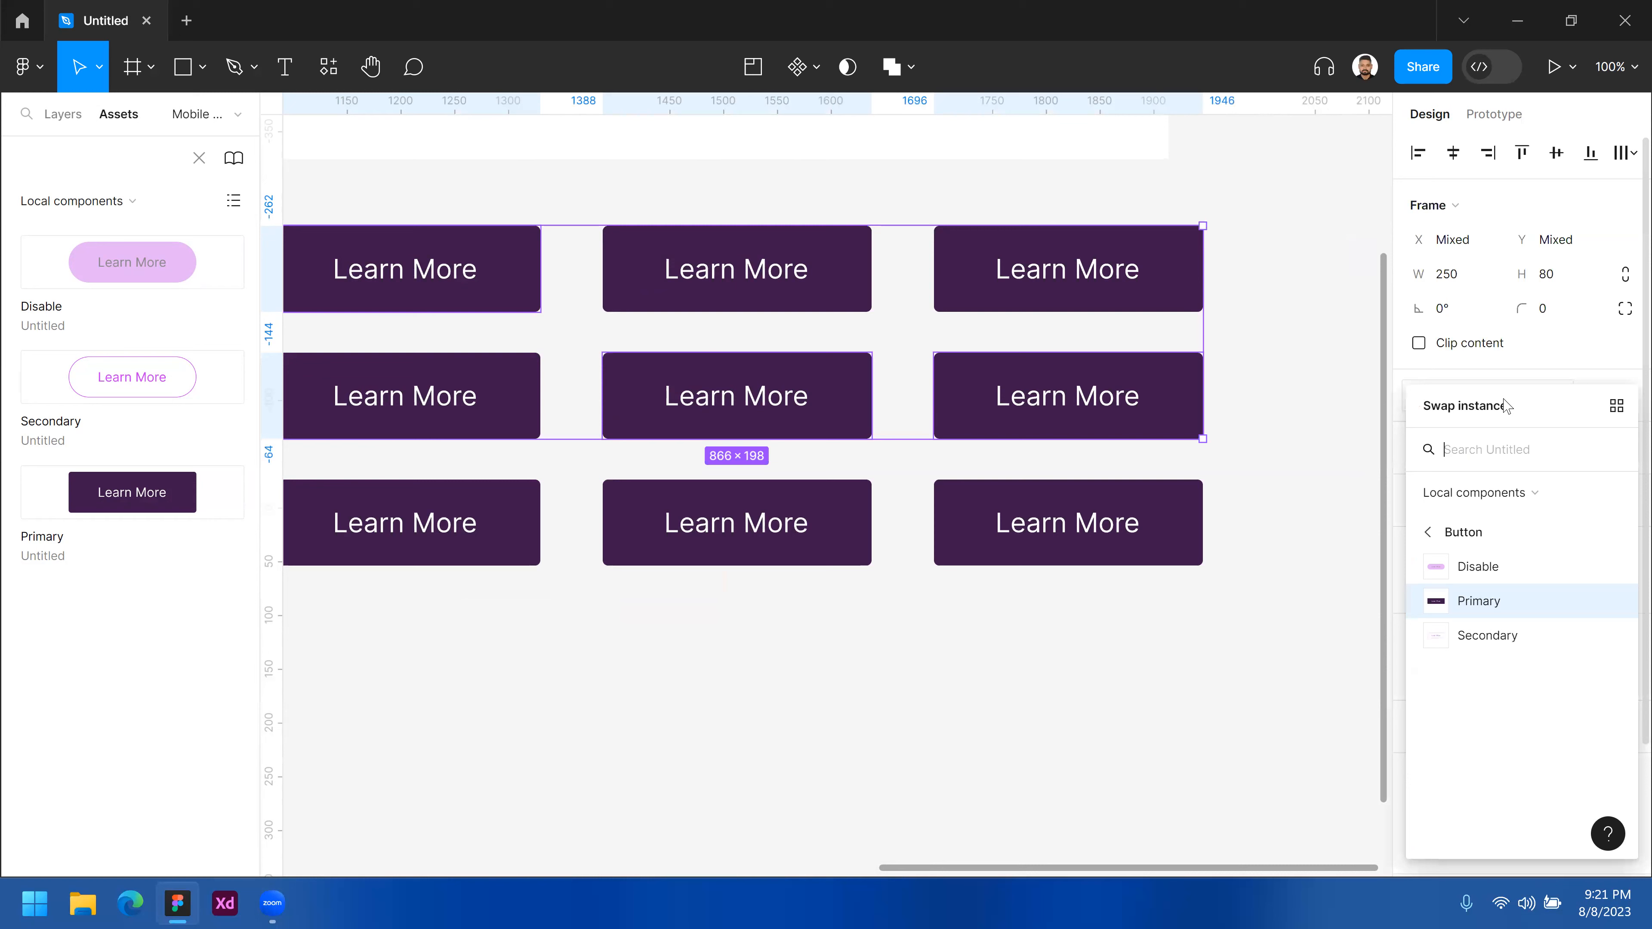
pyautogui.click(1478, 636)
pyautogui.click(1055, 325)
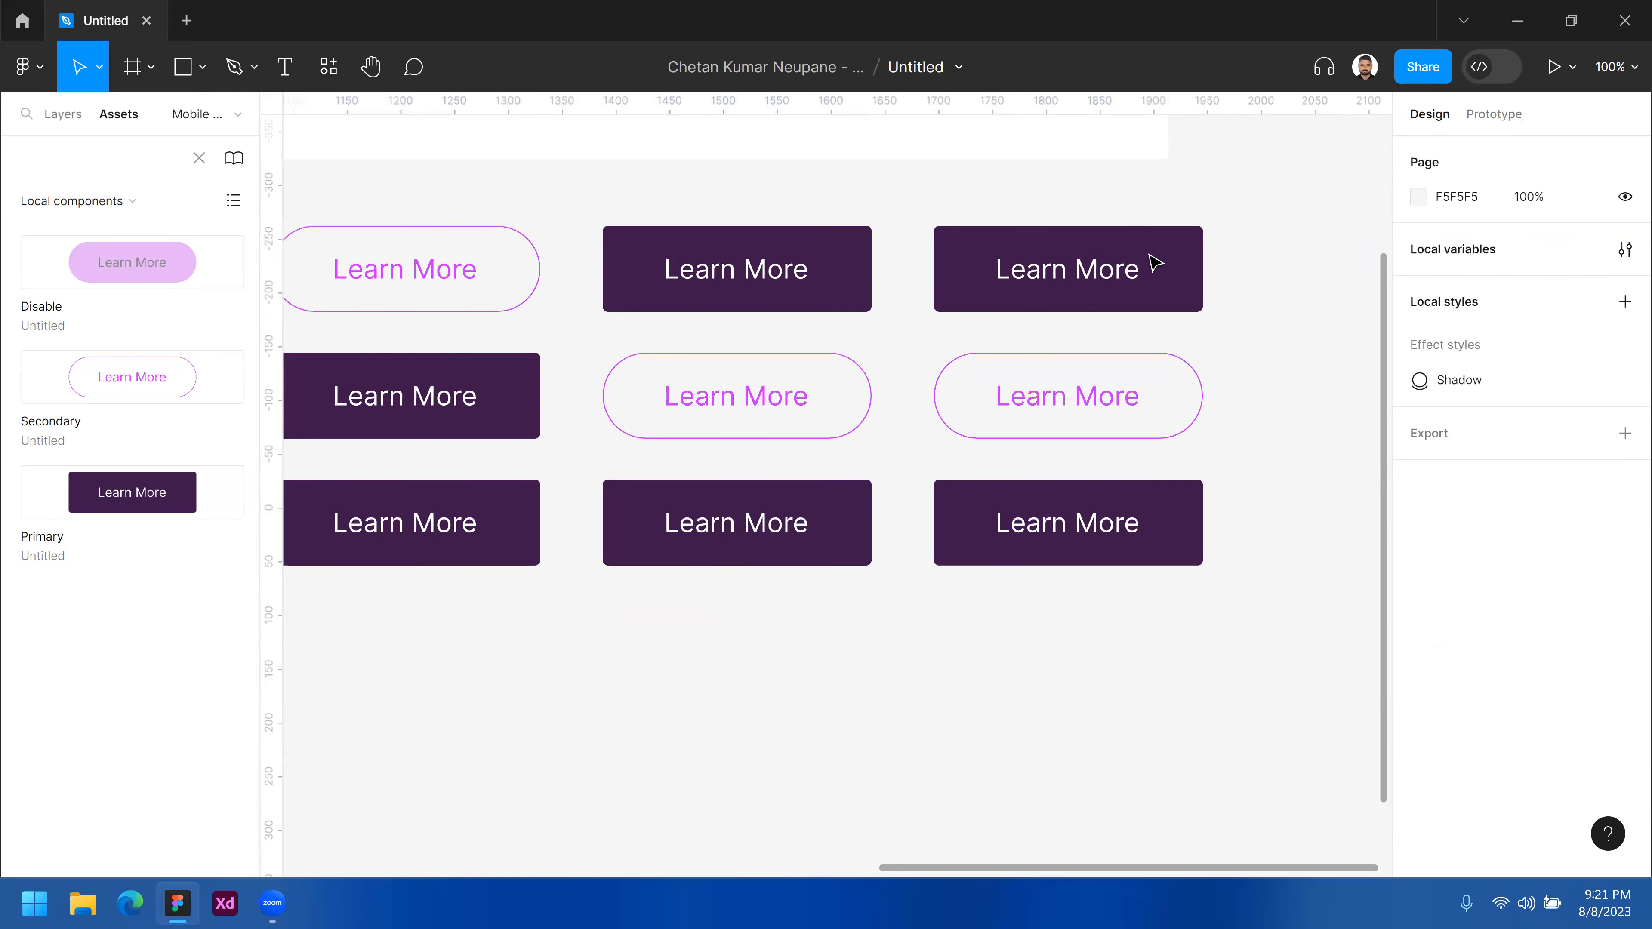
# - Swap the third instance of the grid's first row and the first two instances of its last row to Disable
pyautogui.click(1181, 254)
pyautogui.keyDown('shift'); pyautogui.click(844, 507); pyautogui.keyUp('shift')
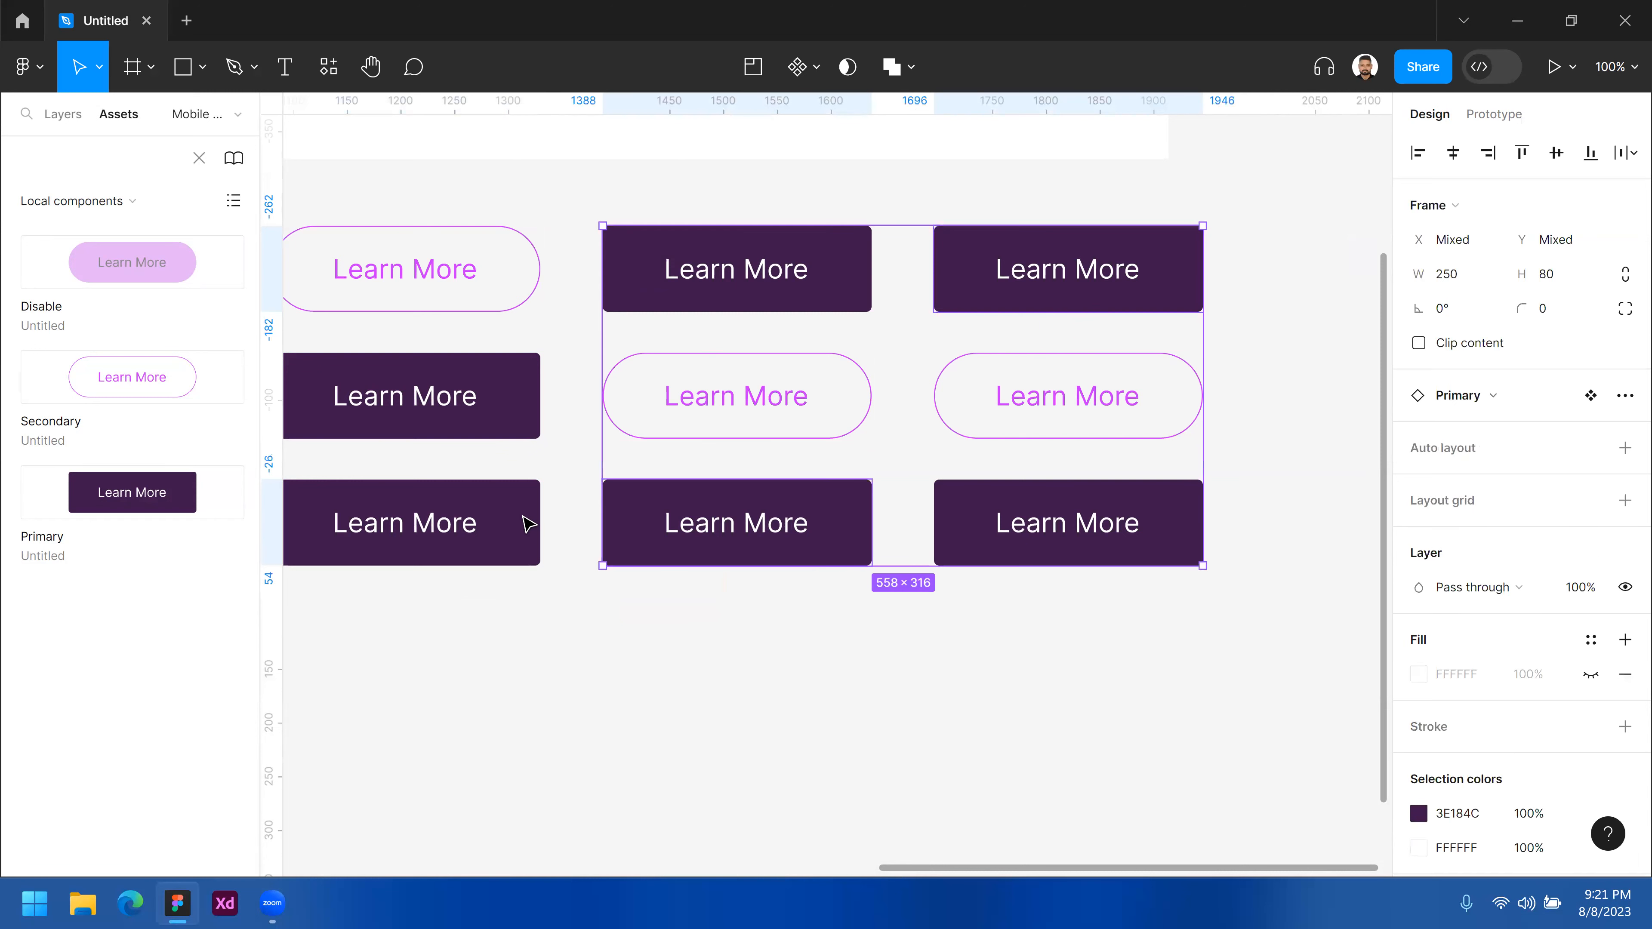
pyautogui.keyDown('shift'); pyautogui.click(498, 508); pyautogui.keyUp('shift')
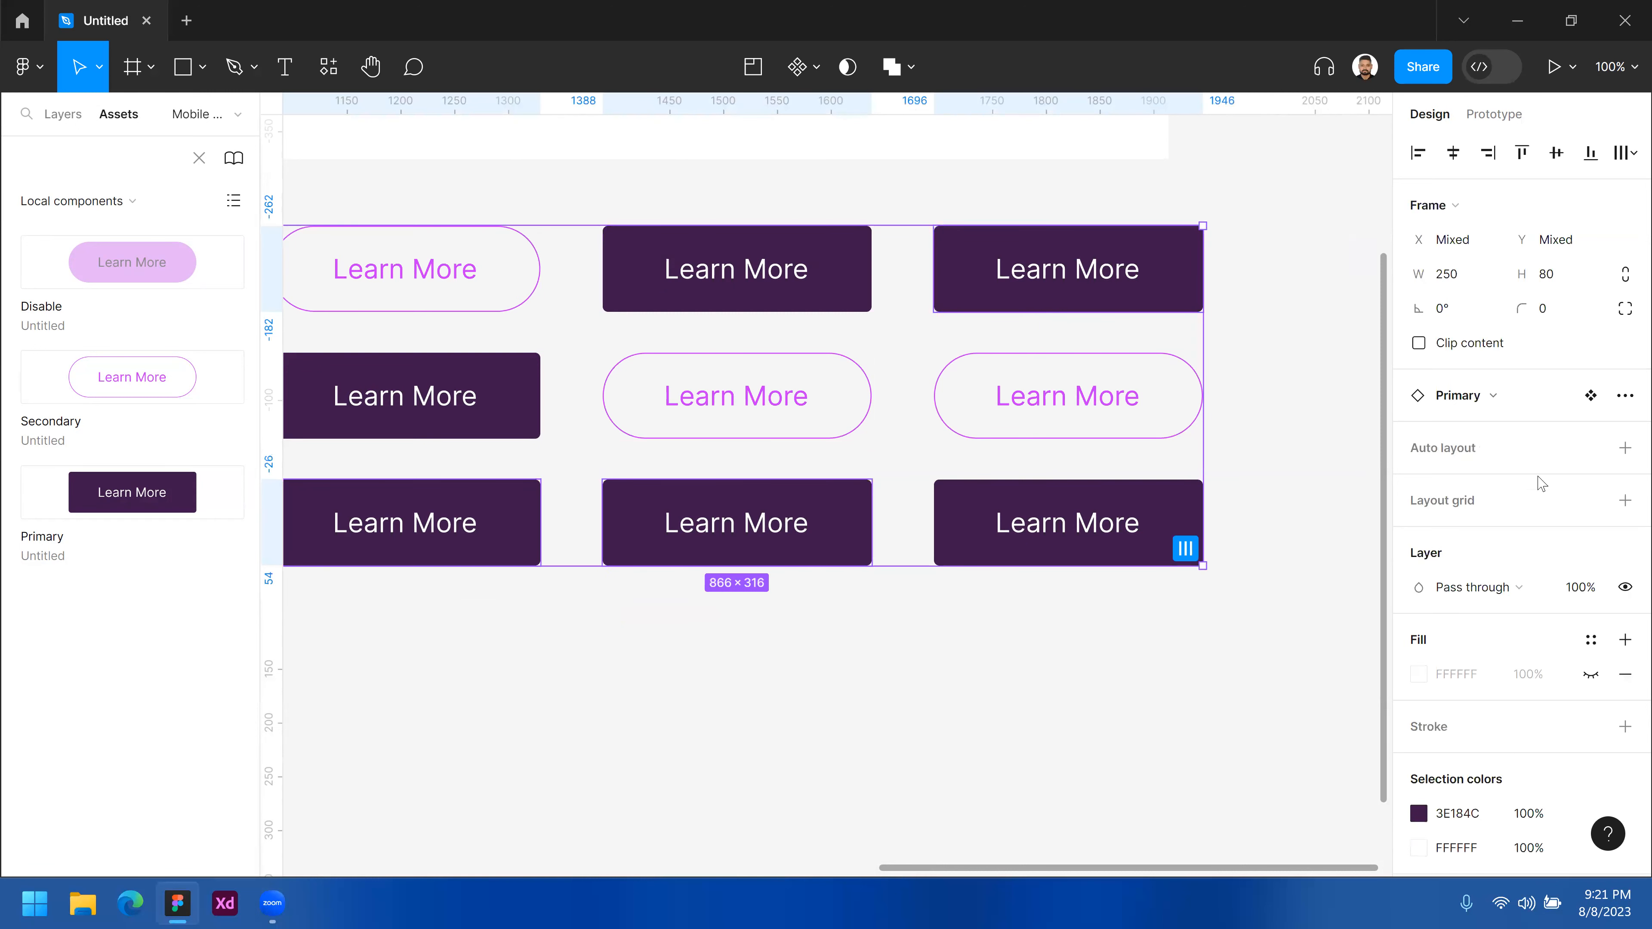
pyautogui.click(1474, 399)
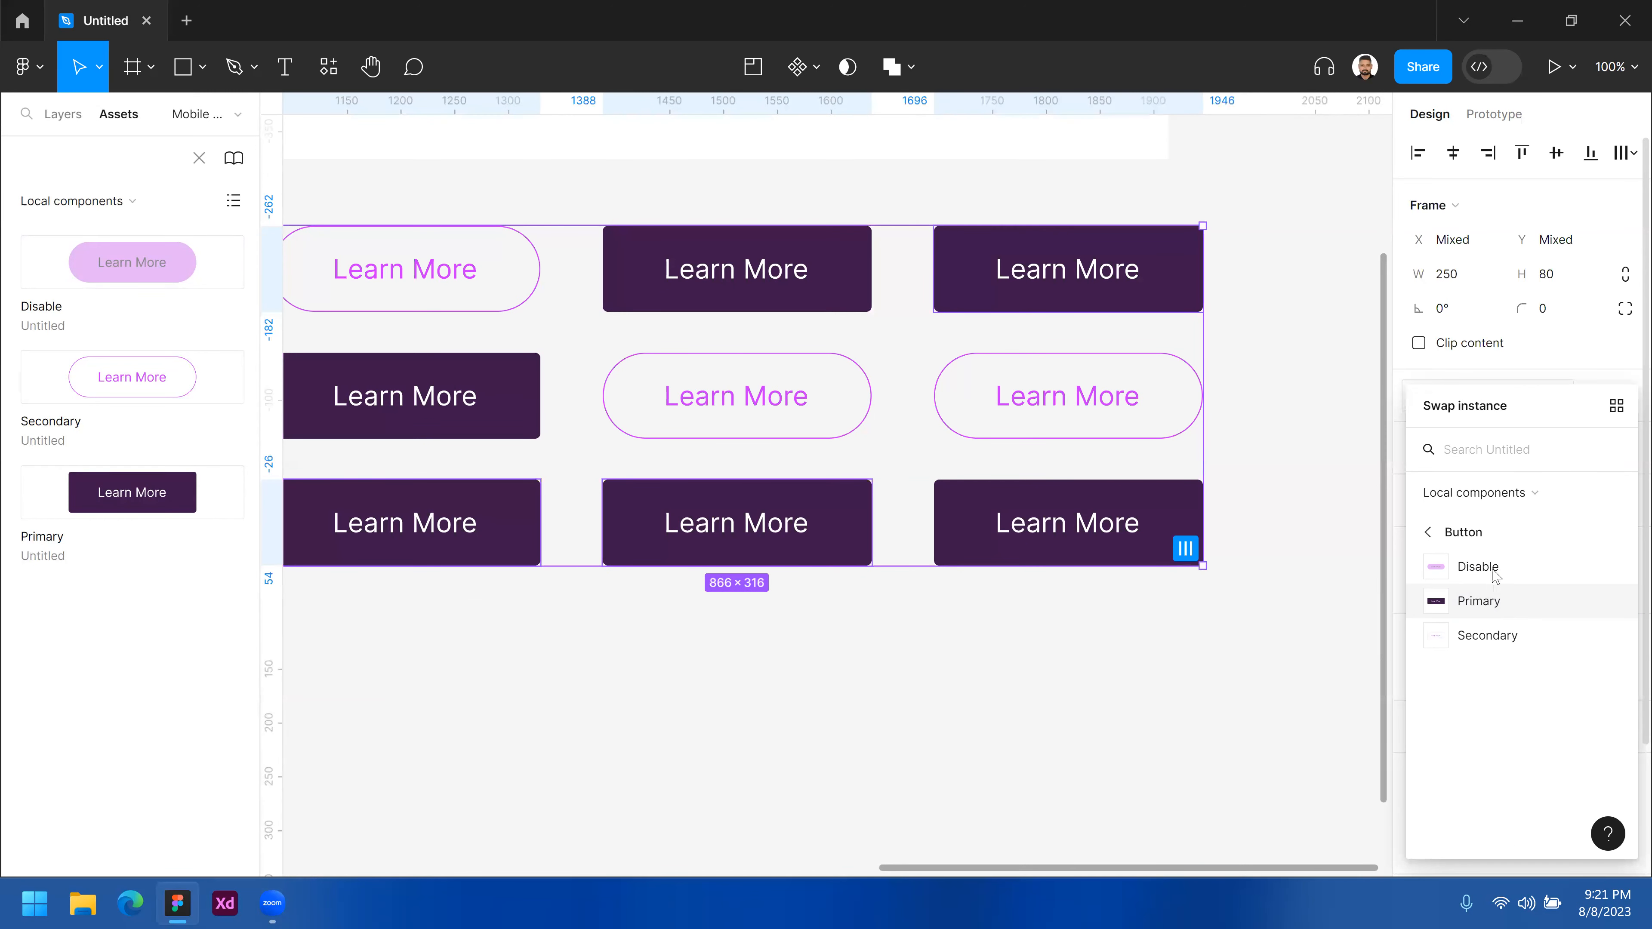
pyautogui.click(1473, 583)
pyautogui.click(893, 678)
# - Examine the repeated History rows in the User Profile - Hi-fi Mockup, then return to the grid of button instances
pyautogui.scroll(-2, 789, 658)
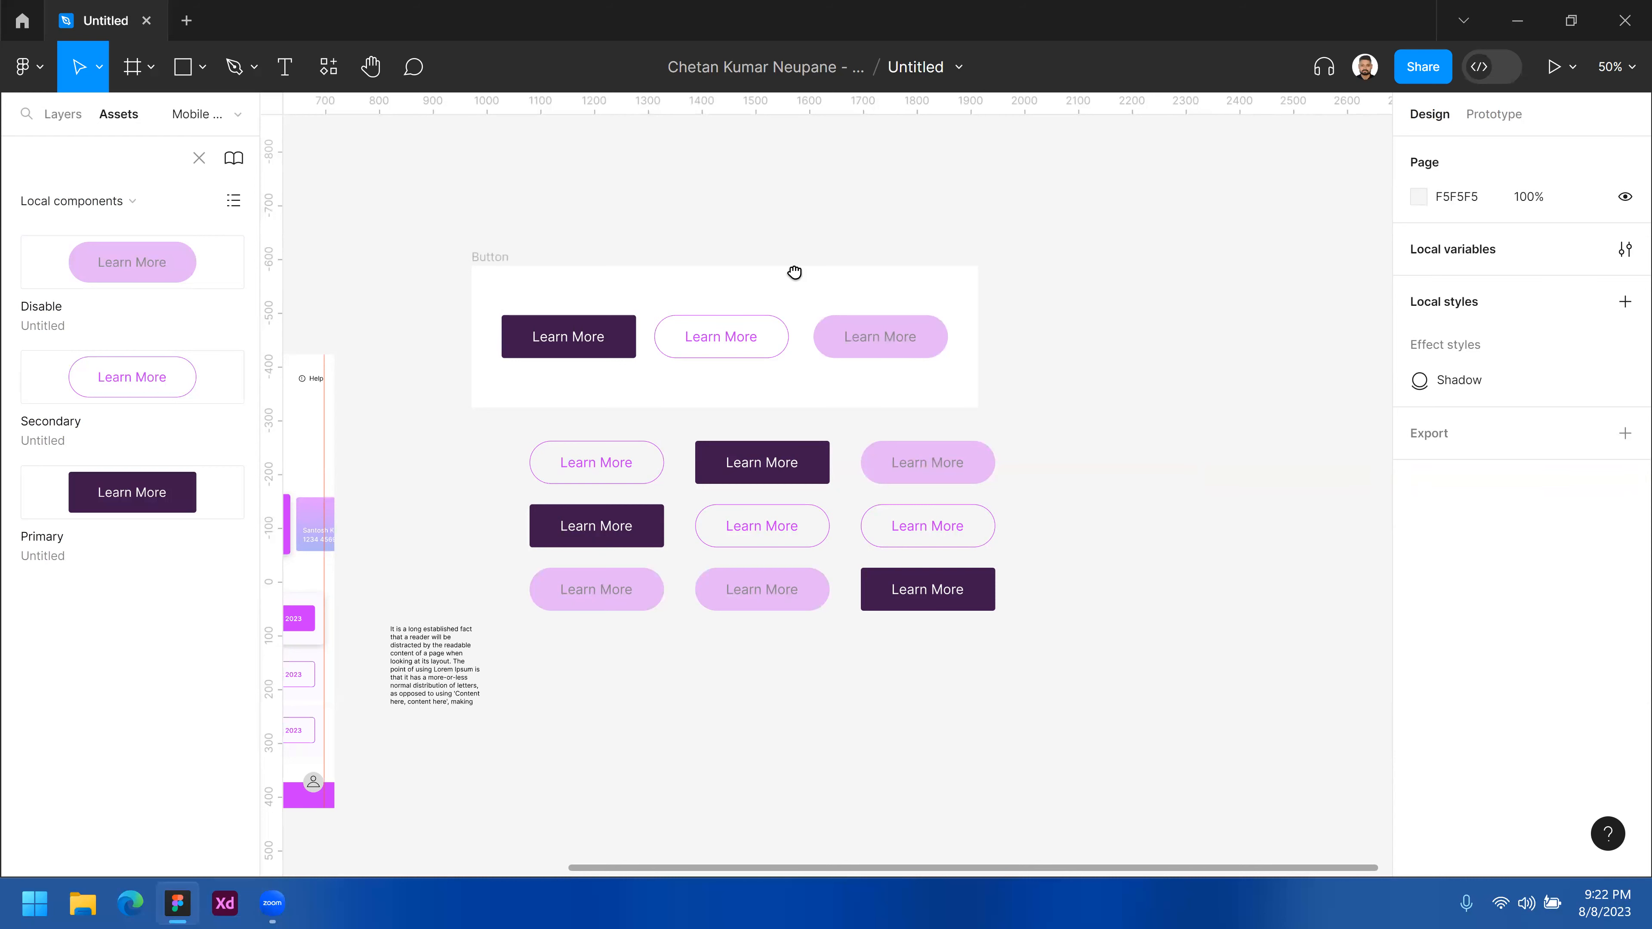
pyautogui.scroll(-3, 649, 473)
pyautogui.hscroll(-6, 649, 473)
pyautogui.click(649, 473)
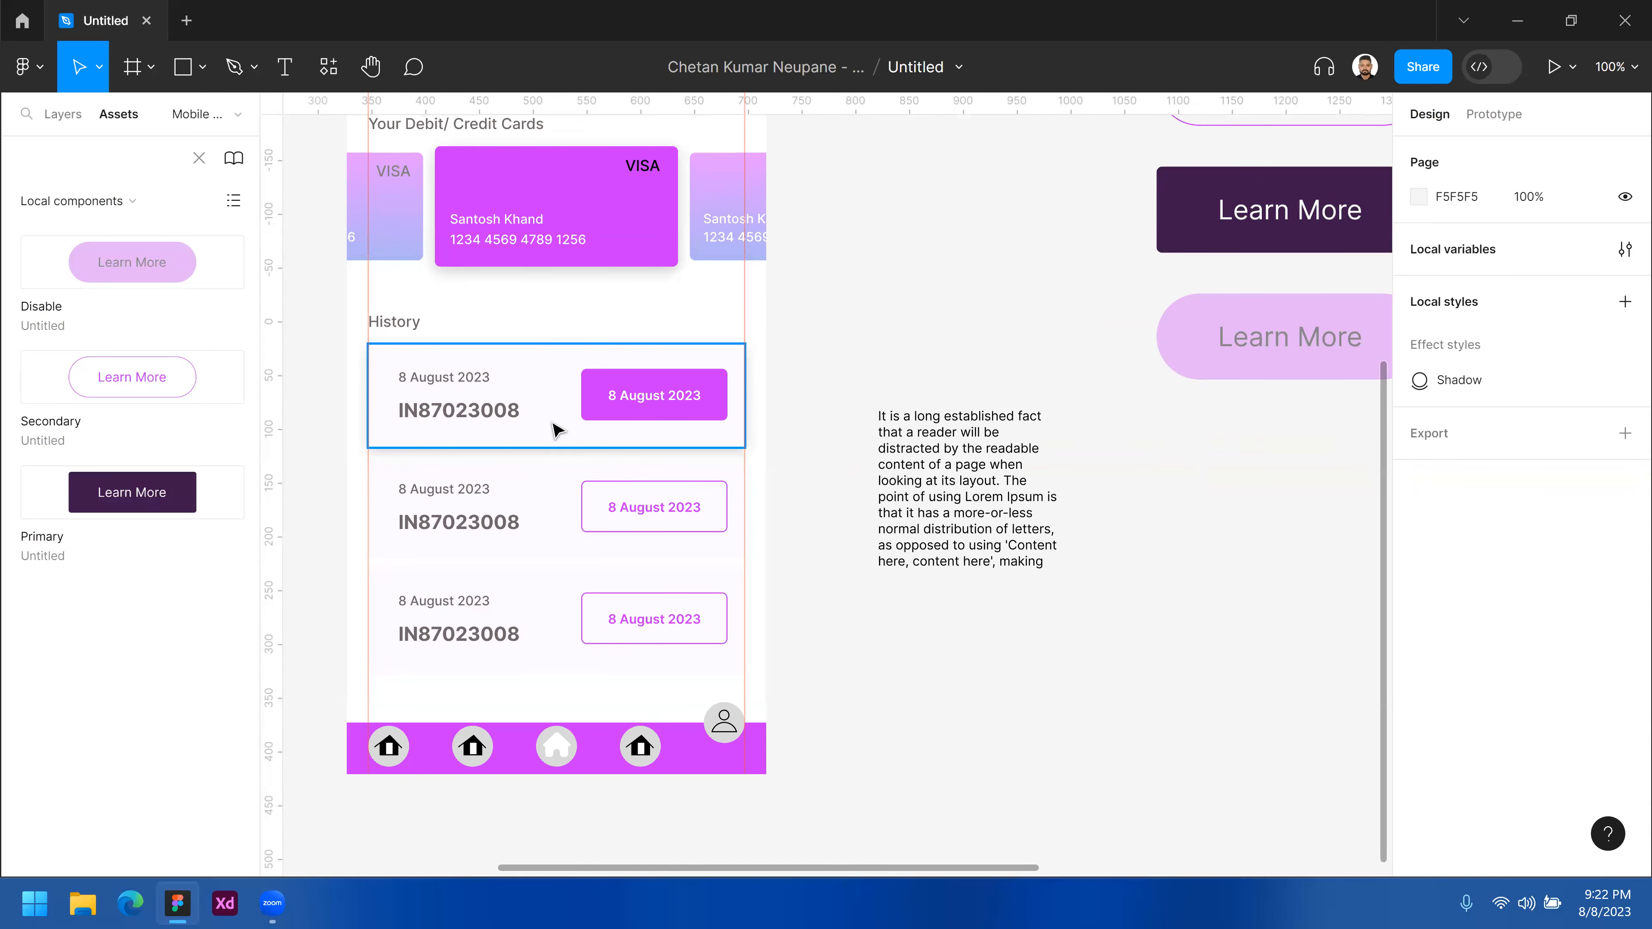
pyautogui.moveTo(523, 410)
pyautogui.mouseDown()
pyautogui.moveTo(548, 409)
pyautogui.moveTo(546, 431)
pyautogui.mouseUp()
pyautogui.moveTo(553, 519); pyautogui.dragTo(551, 520)
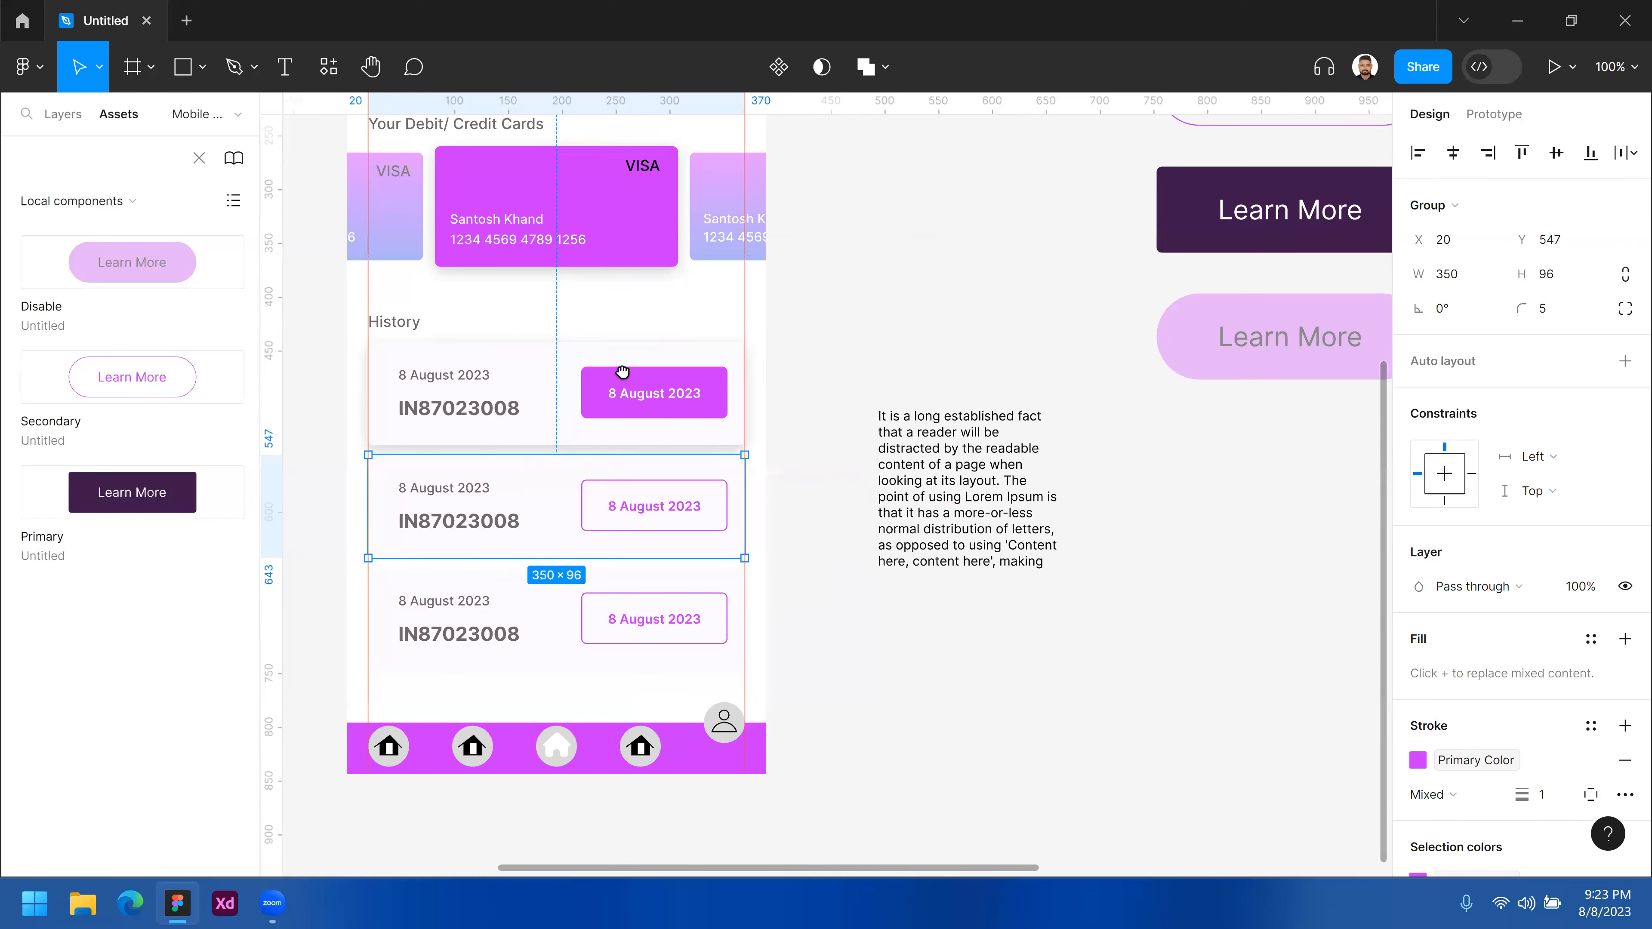
pyautogui.hscroll(5, 604, 372)
pyautogui.hscroll(3, 947, 564)
pyautogui.scroll(2, 947, 564)
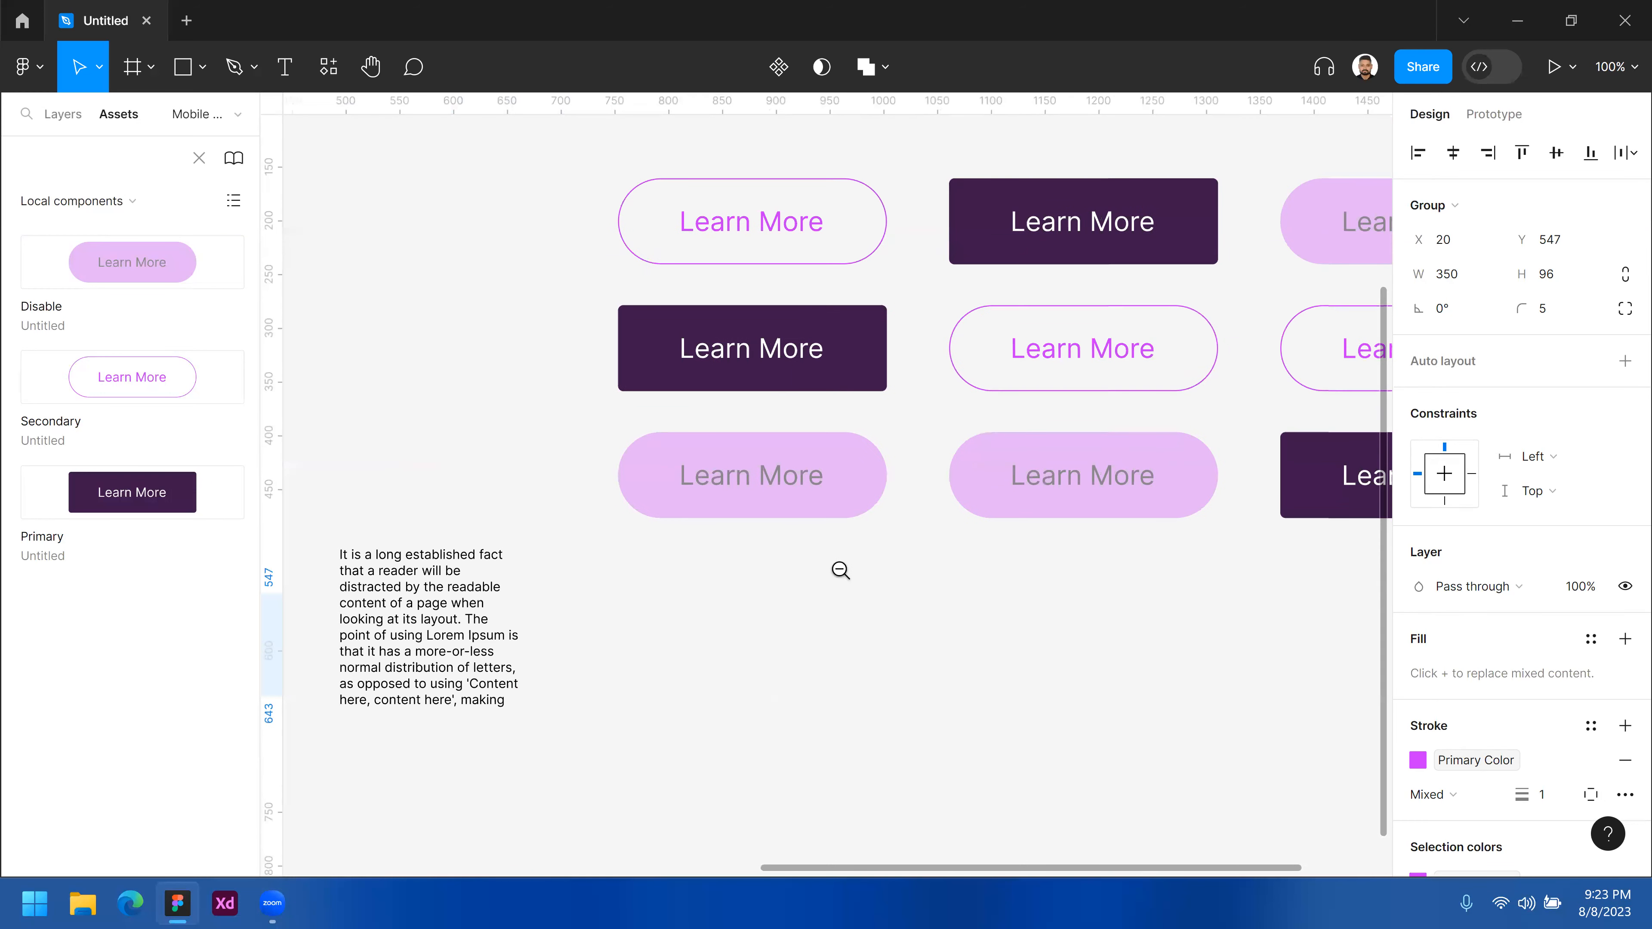
pyautogui.hscroll(5, 841, 573)
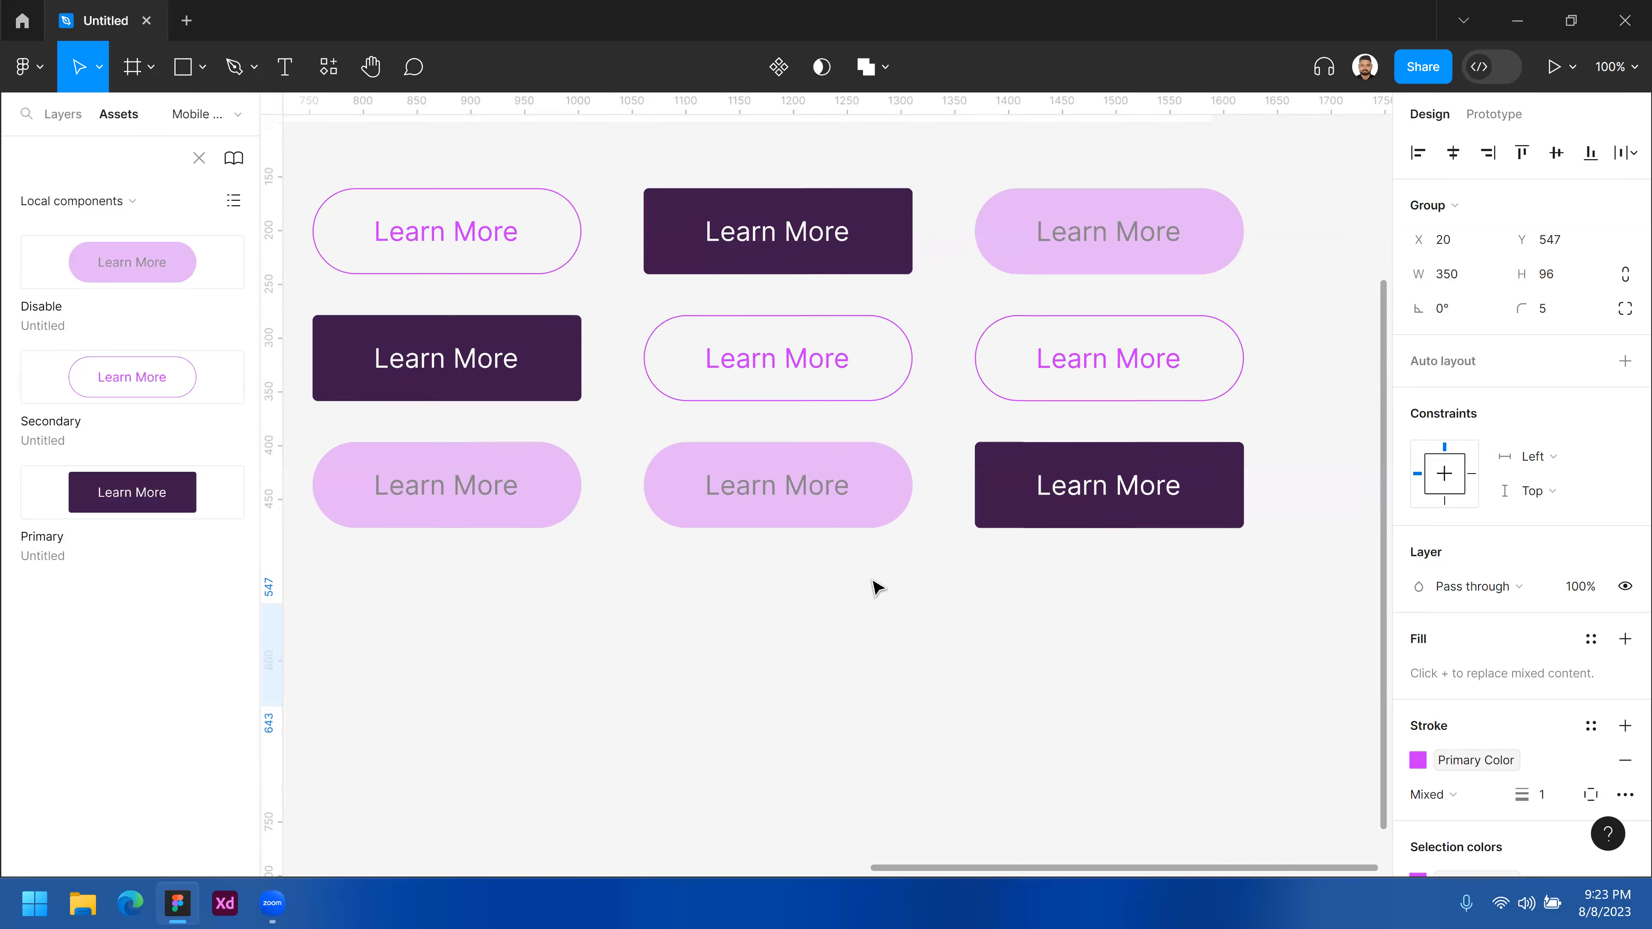
pyautogui.keyDown('ctrl'); pyautogui.keyDown('alt'); pyautogui.click(871, 581); pyautogui.keyUp('alt'); pyautogui.keyUp('ctrl')
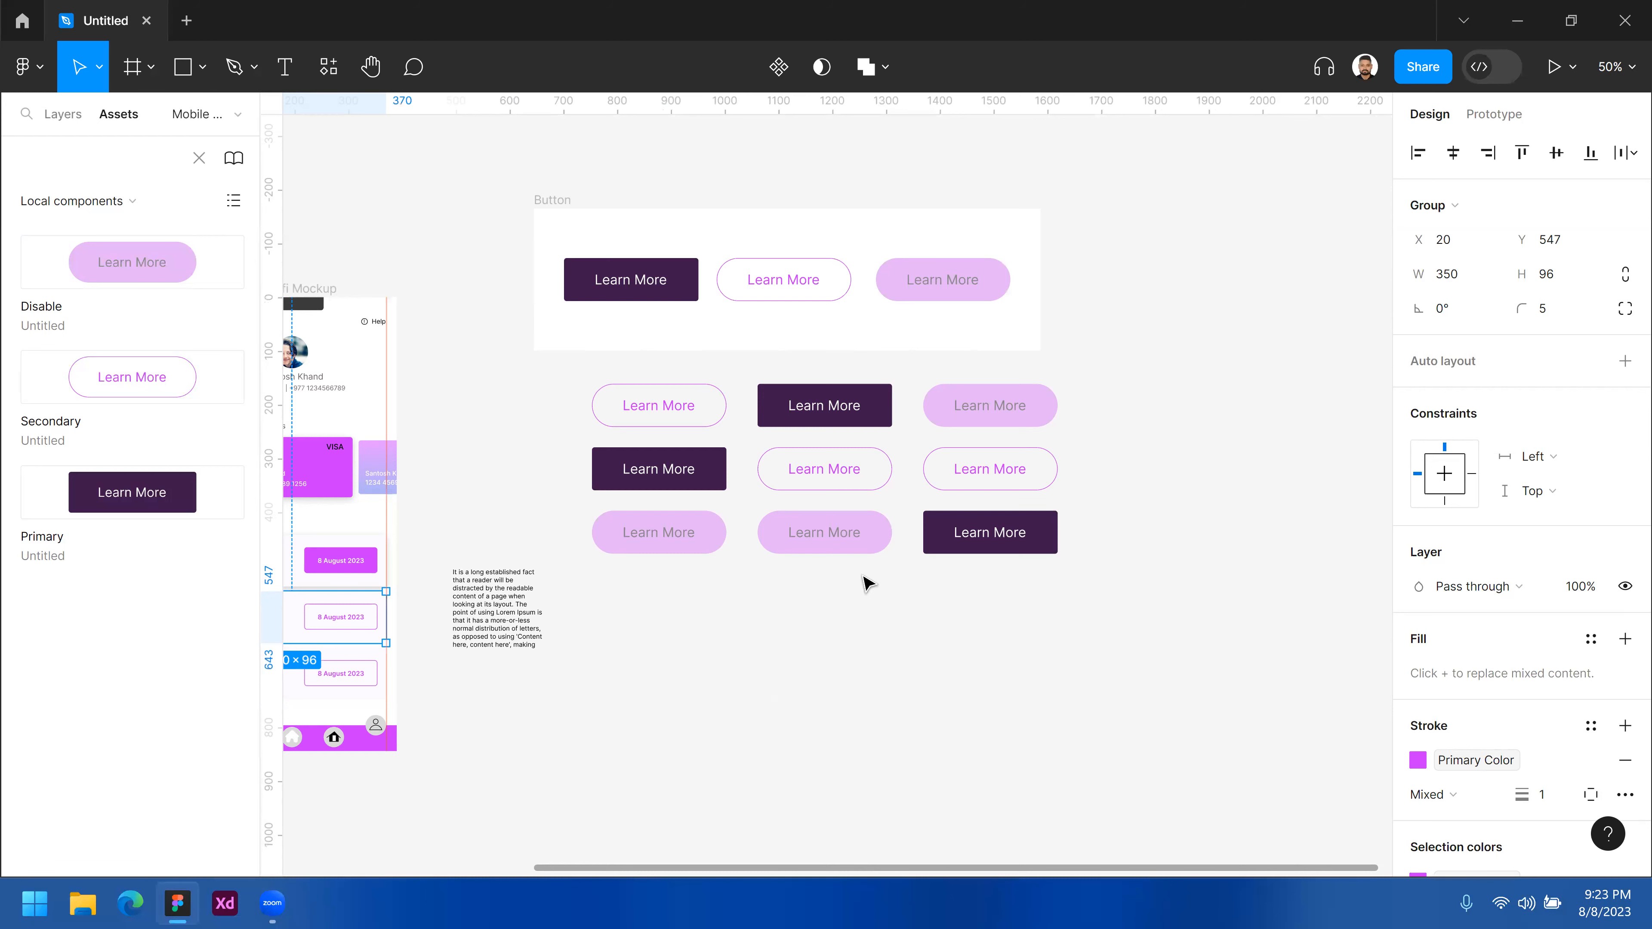
# - Compare the mockup's card and History elements with the Secondary and Disable instances in the button grid
pyautogui.moveTo(631, 672); pyautogui.dragTo(755, 595)
pyautogui.moveTo(470, 478); pyautogui.dragTo(574, 497)
pyautogui.click(530, 402)
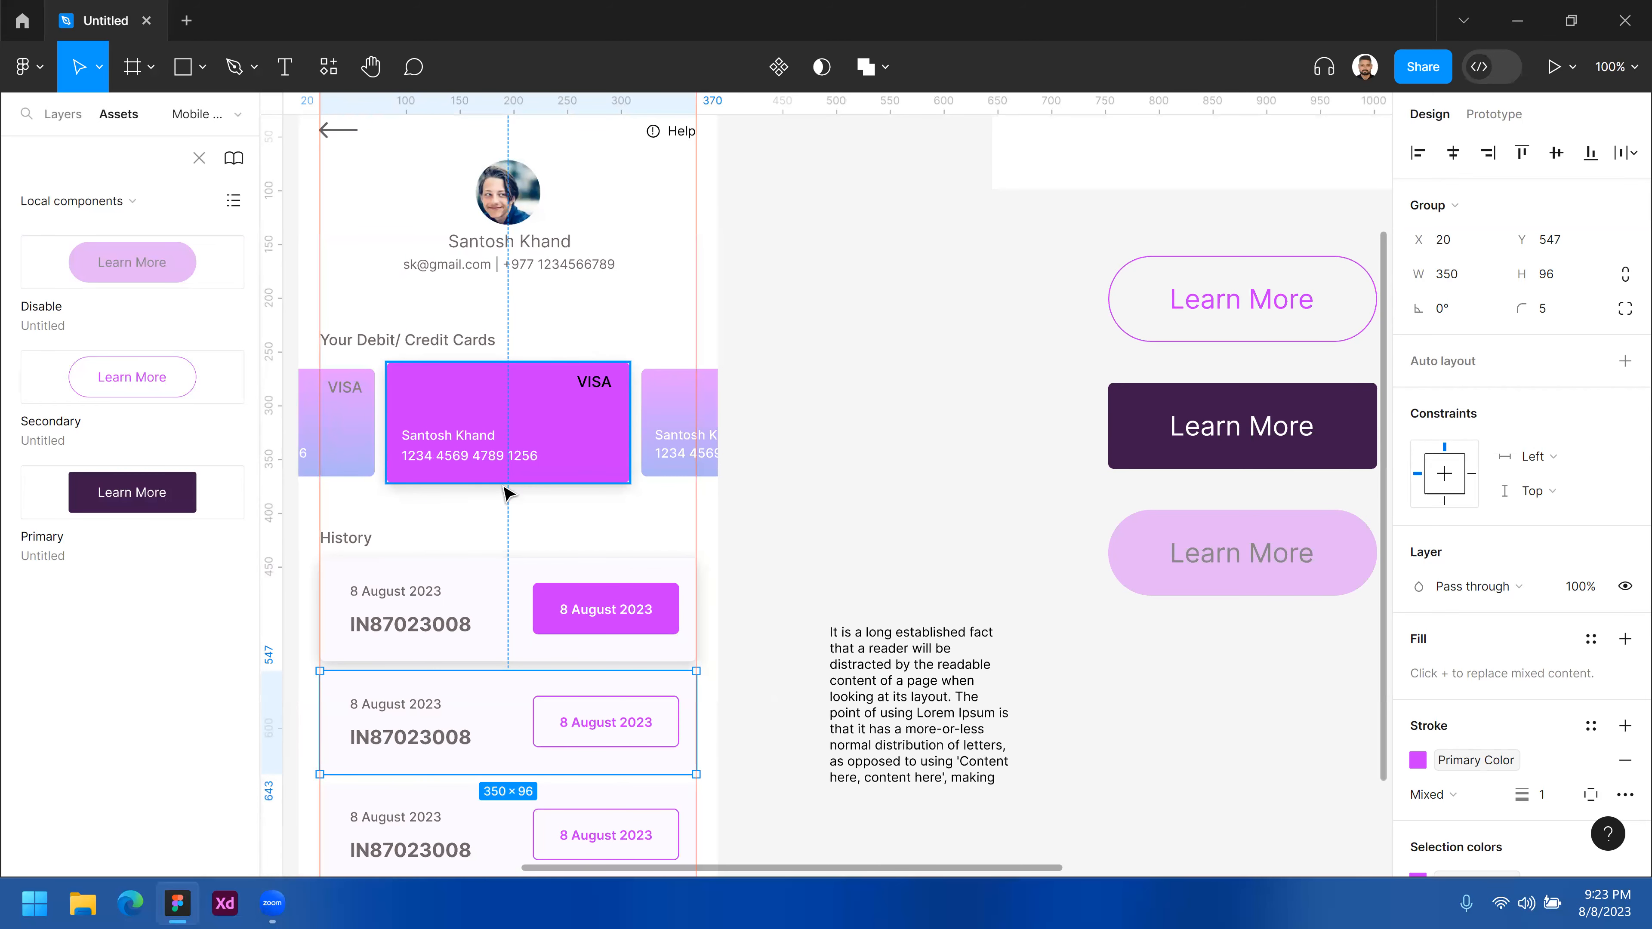
pyautogui.click(554, 371)
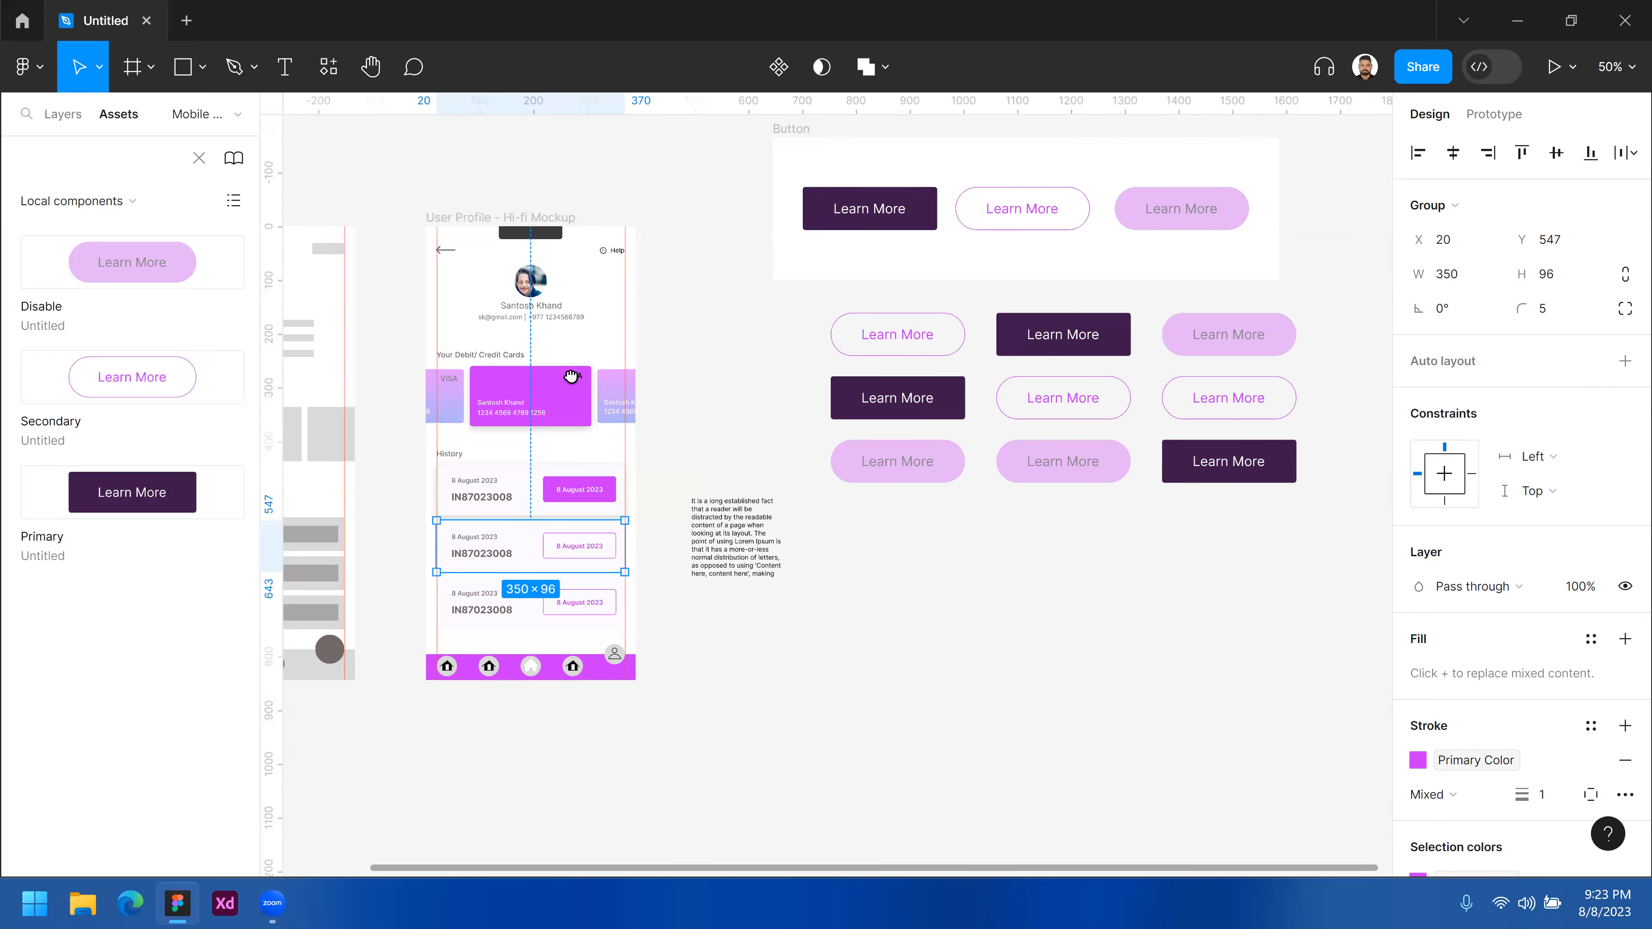
pyautogui.hscroll(3, 572, 380)
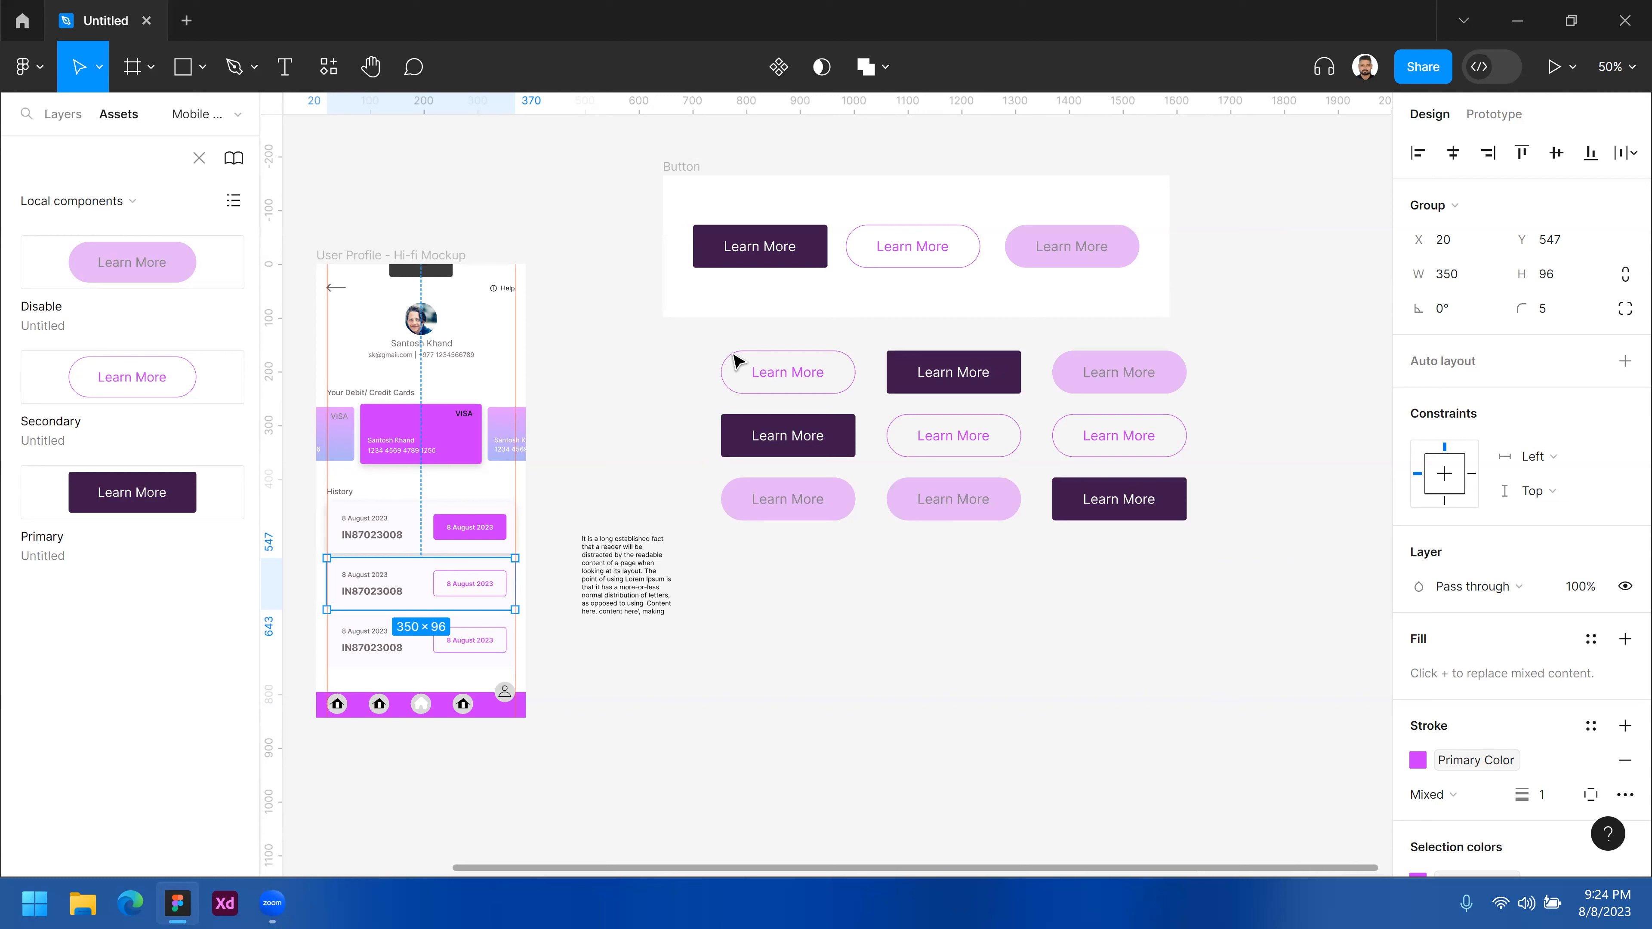
pyautogui.click(797, 381)
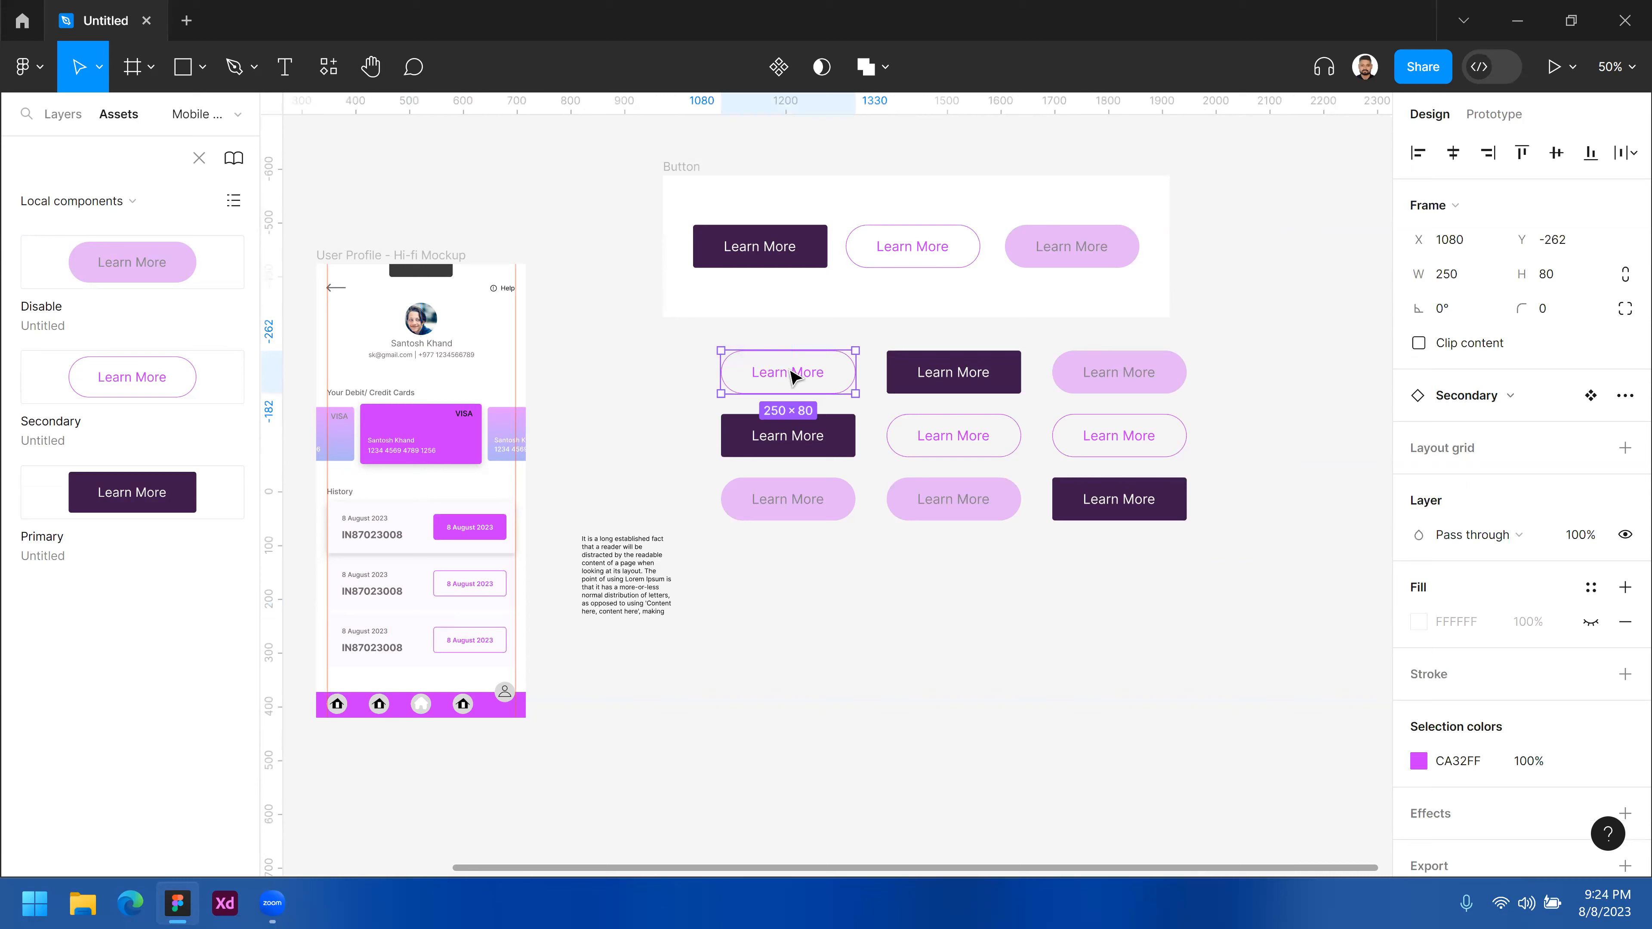
pyautogui.click(1173, 379)
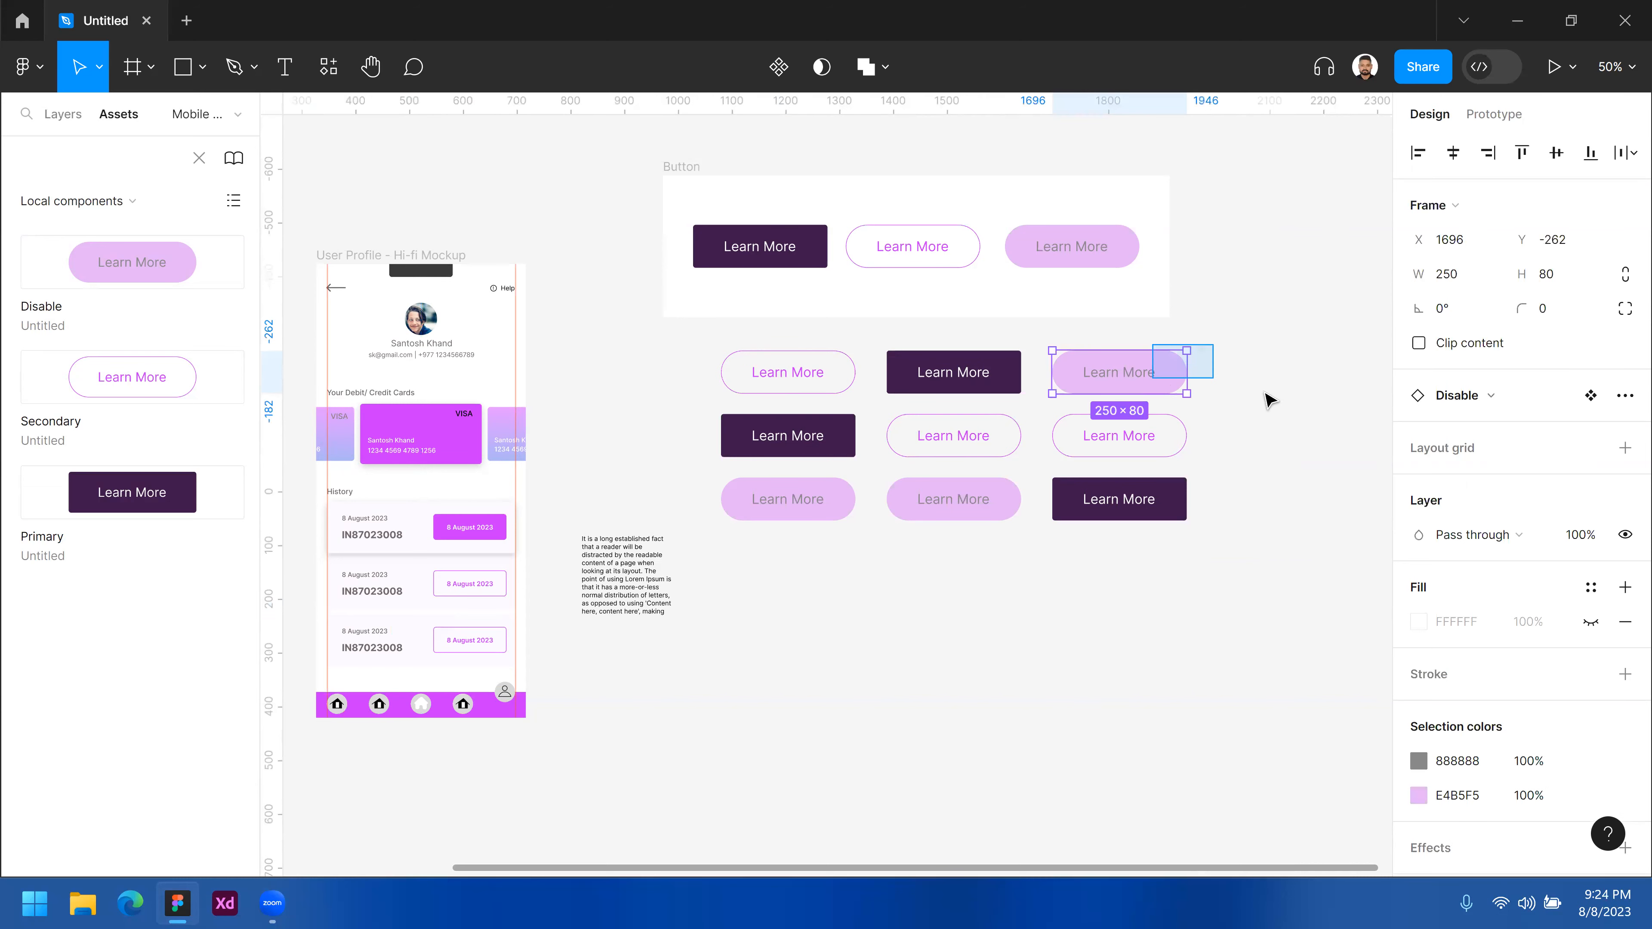
pyautogui.keyDown('ctrl'); pyautogui.click(1264, 326); pyautogui.keyUp('ctrl')
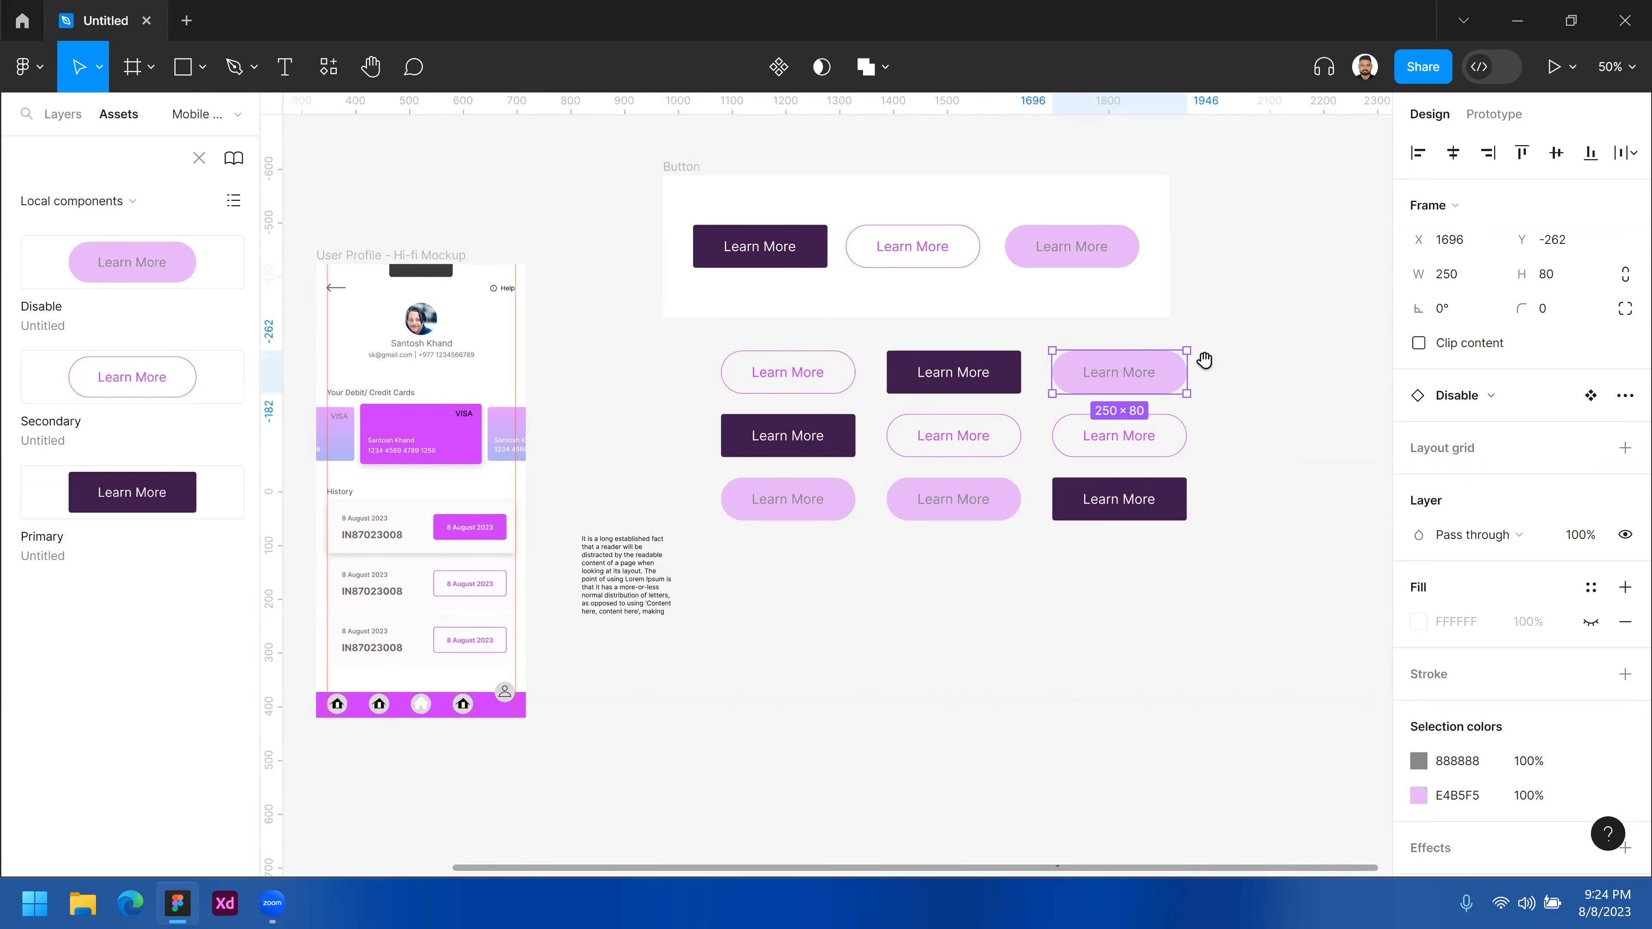
pyautogui.moveTo(1120, 352); pyautogui.dragTo(1213, 399)
pyautogui.moveTo(1238, 308); pyautogui.dragTo(1245, 291)
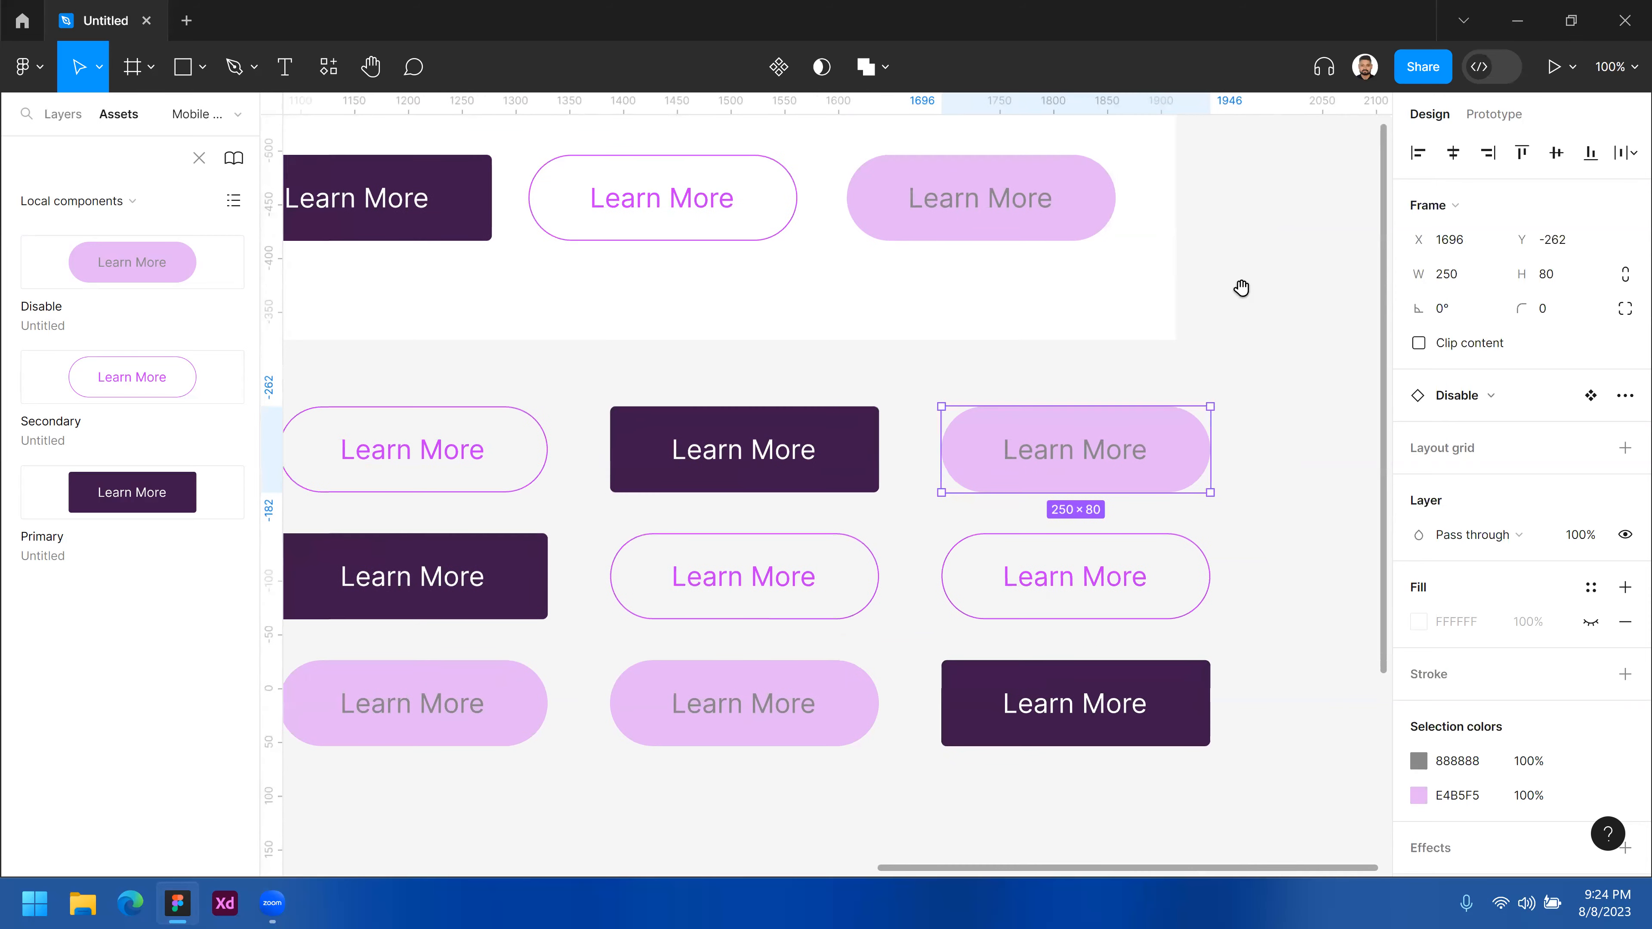
pyautogui.keyDown('ctrl'); pyautogui.keyDown('alt'); pyautogui.click(1242, 305); pyautogui.keyUp('alt'); pyautogui.keyUp('ctrl')
pyautogui.click(1261, 262)
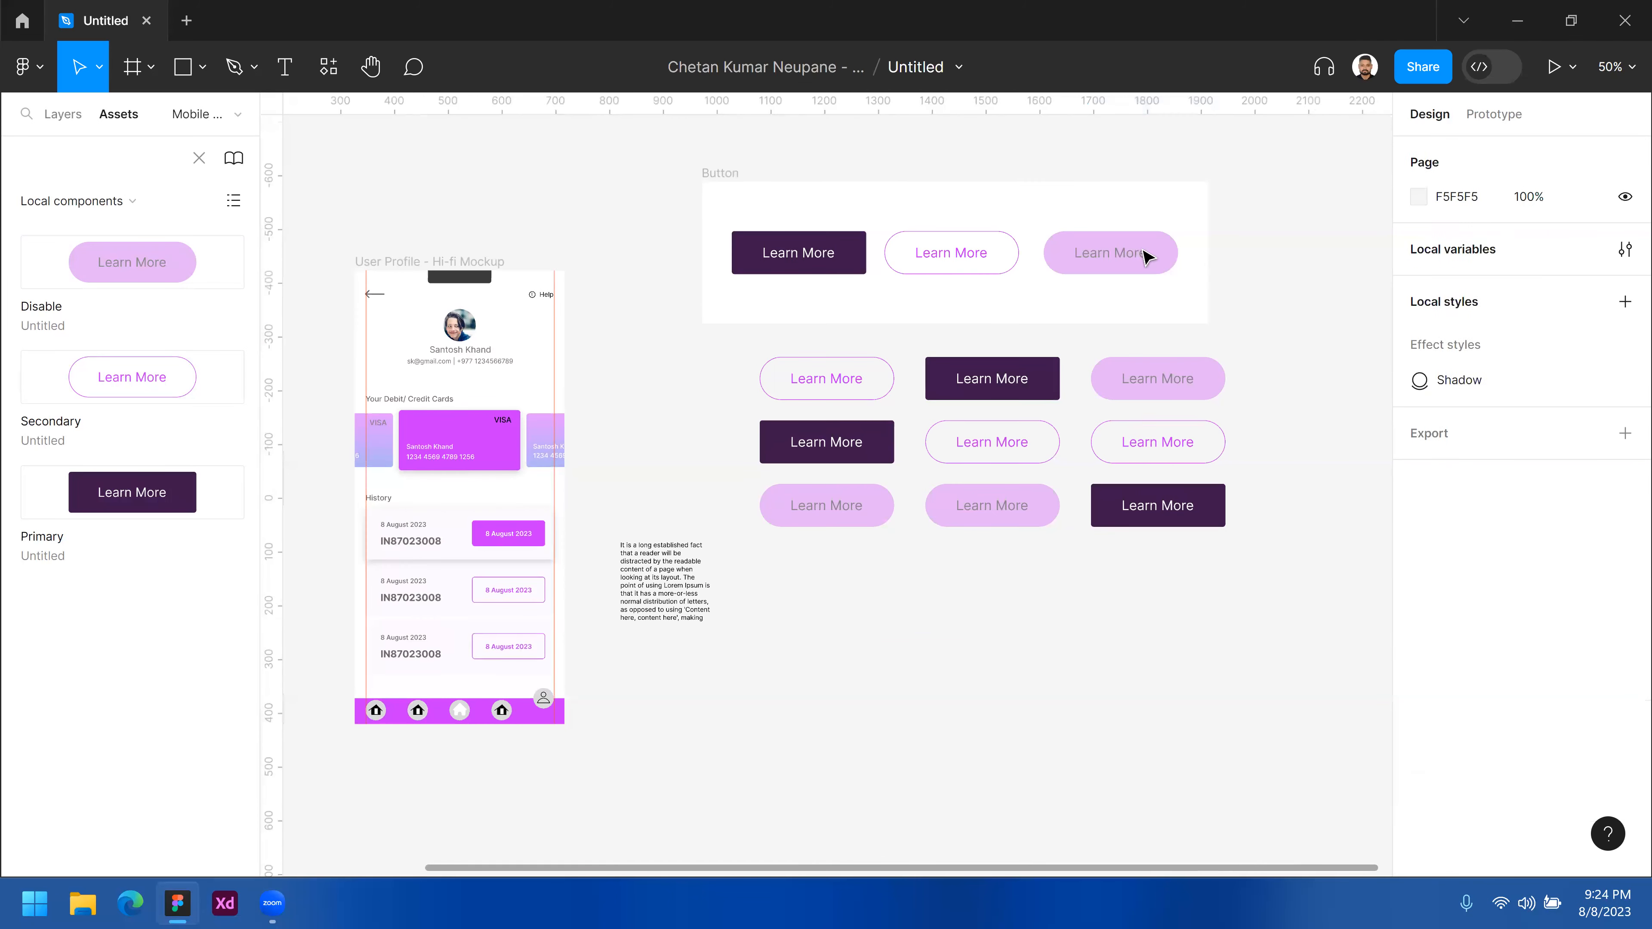
# - Change the fill of the Disable main component in the Button frame from its pink to light grey D0D0D0
pyautogui.click(1166, 254)
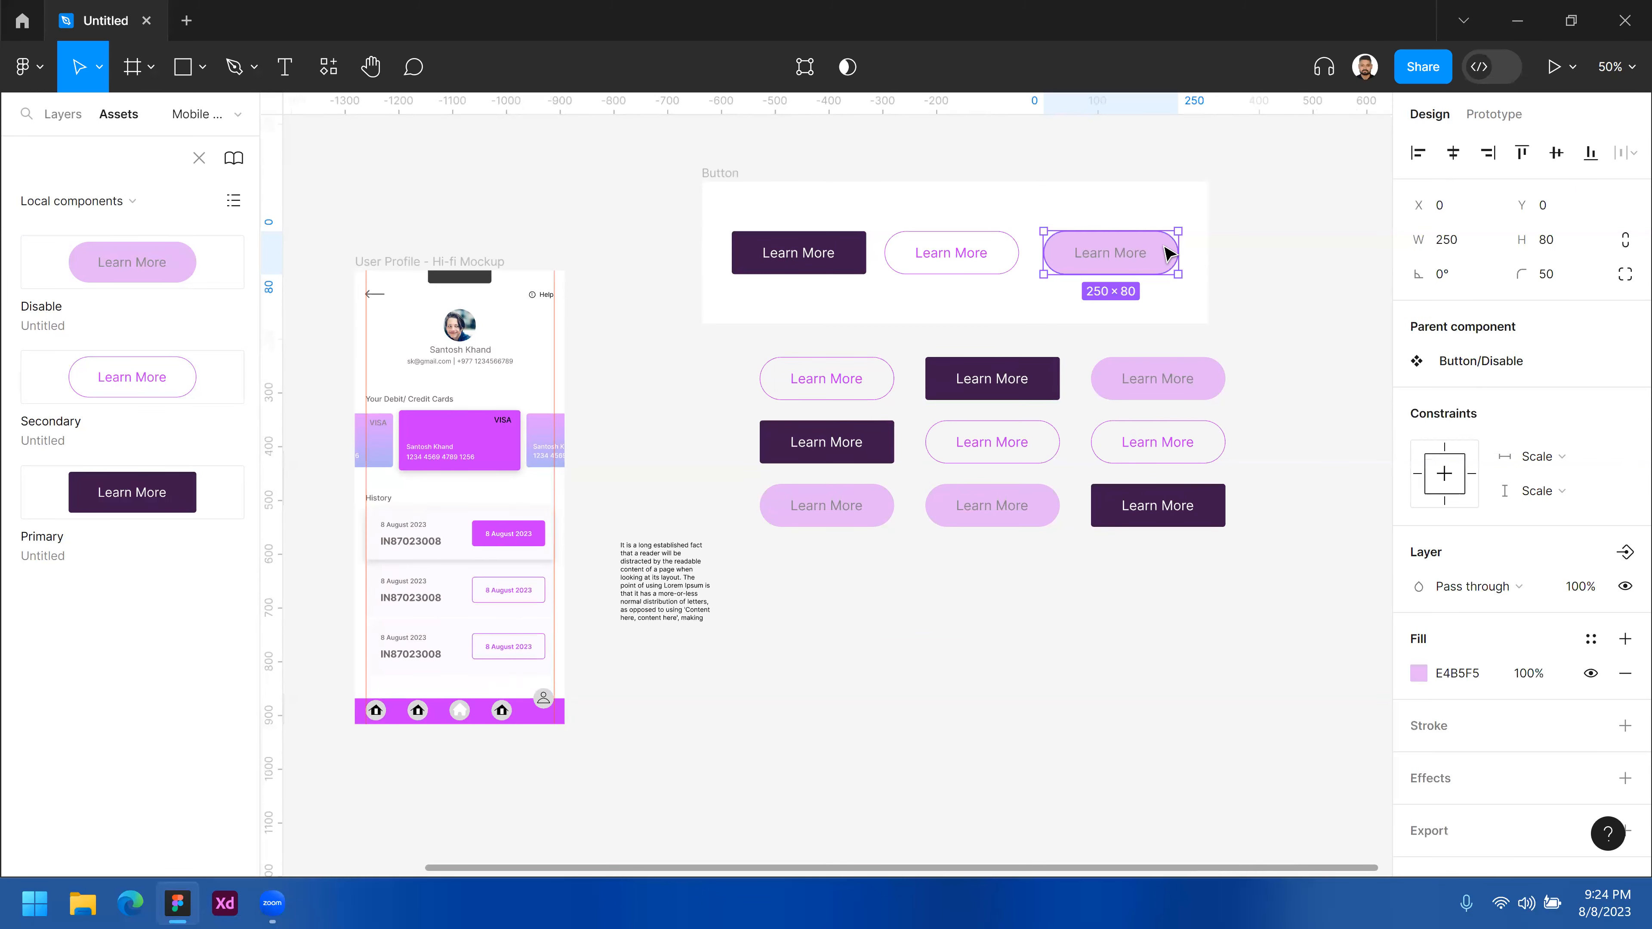
pyautogui.click(1298, 325)
pyautogui.click(1161, 251)
pyautogui.scroll(-3, 1434, 664)
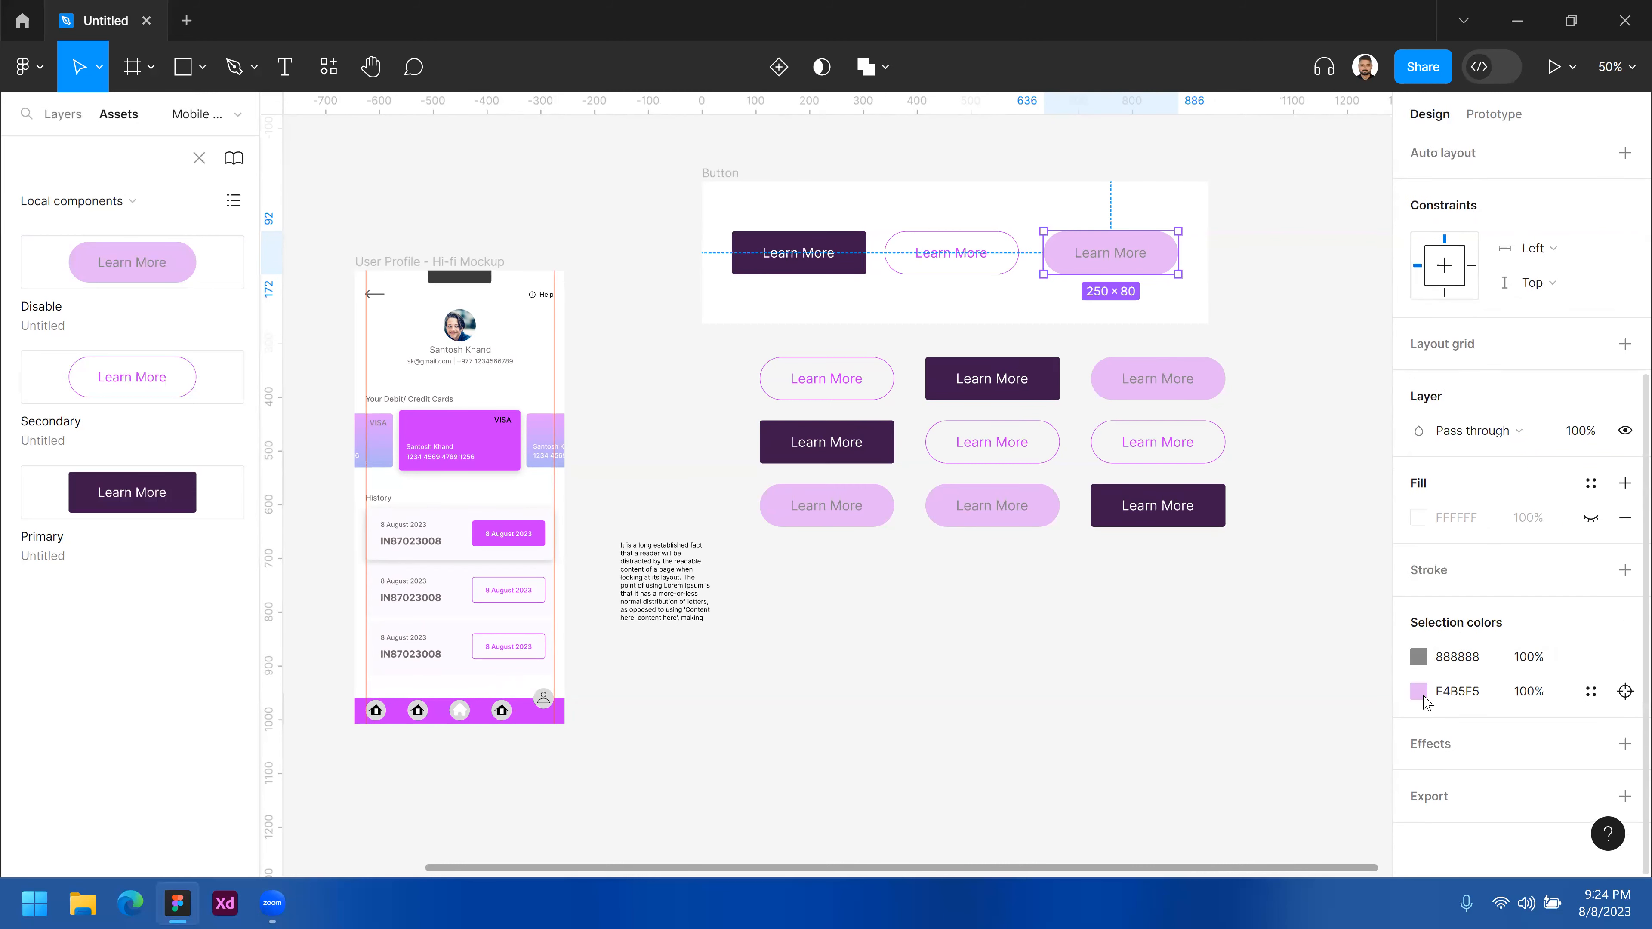
pyautogui.click(1419, 691)
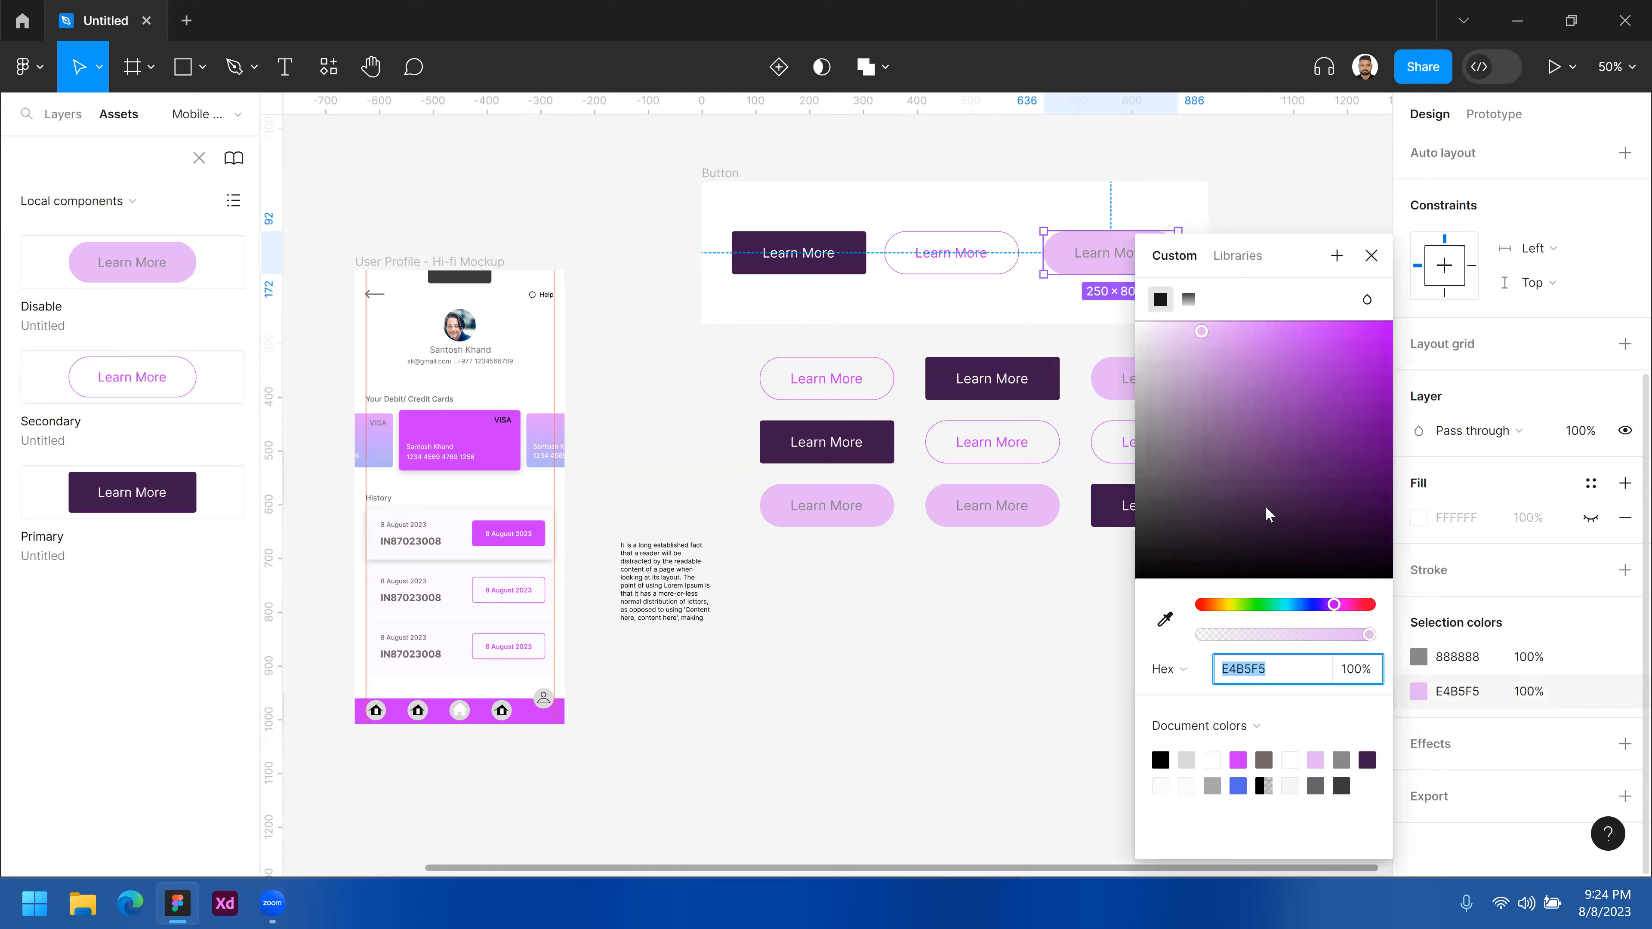
pyautogui.moveTo(1249, 488); pyautogui.dragTo(1135, 369)
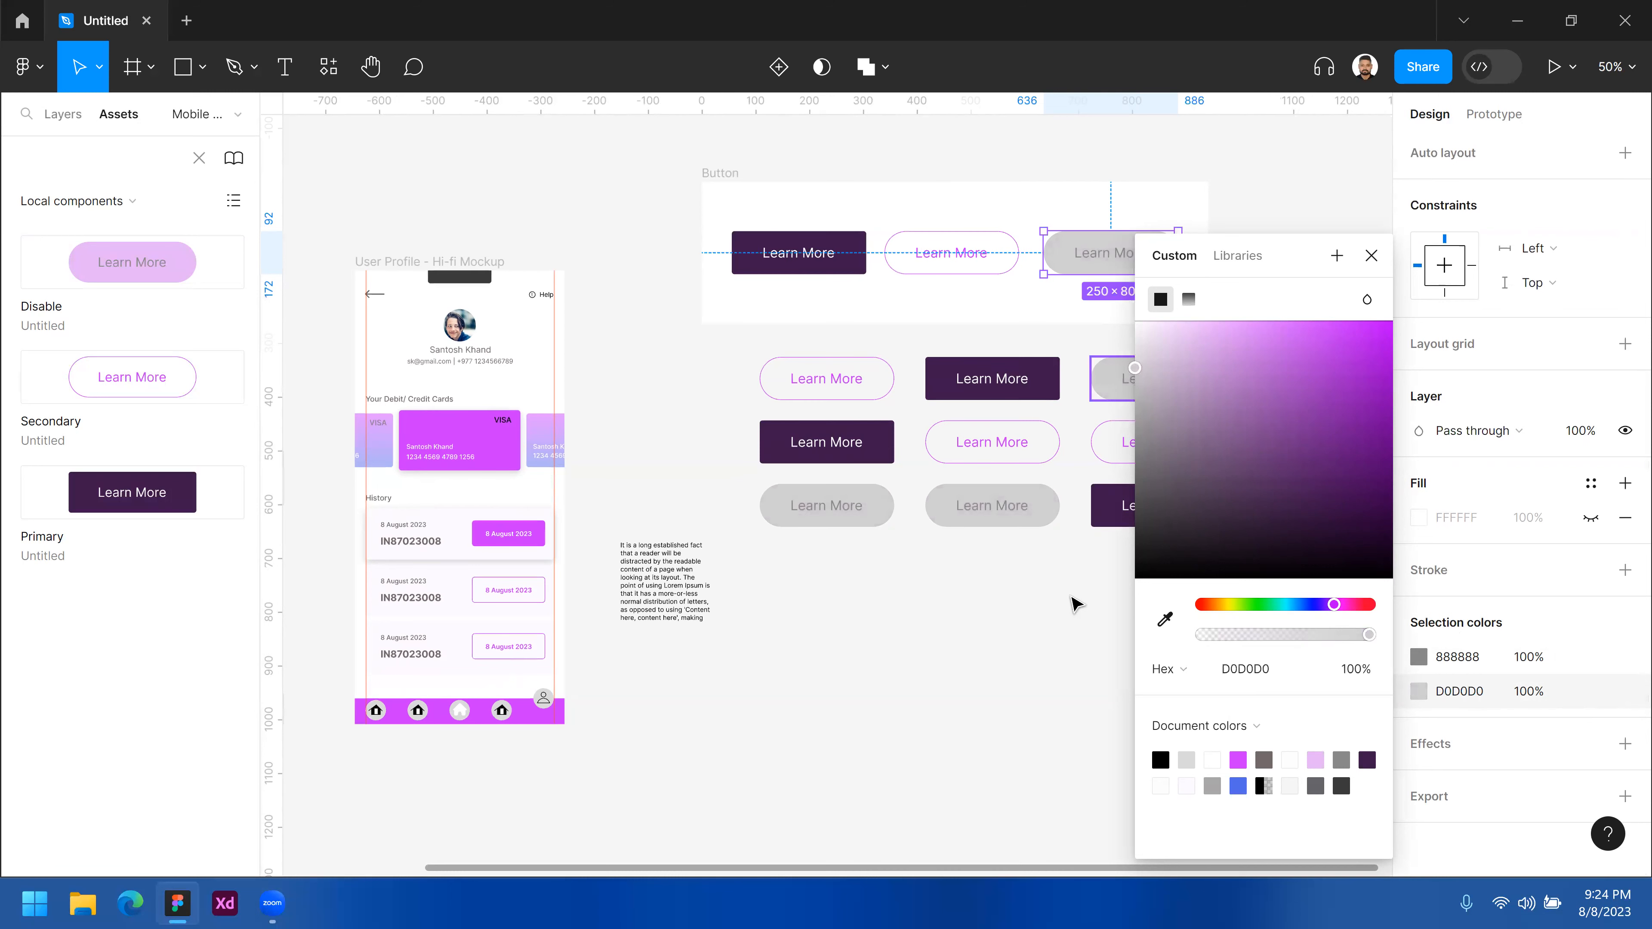
pyautogui.click(1073, 608)
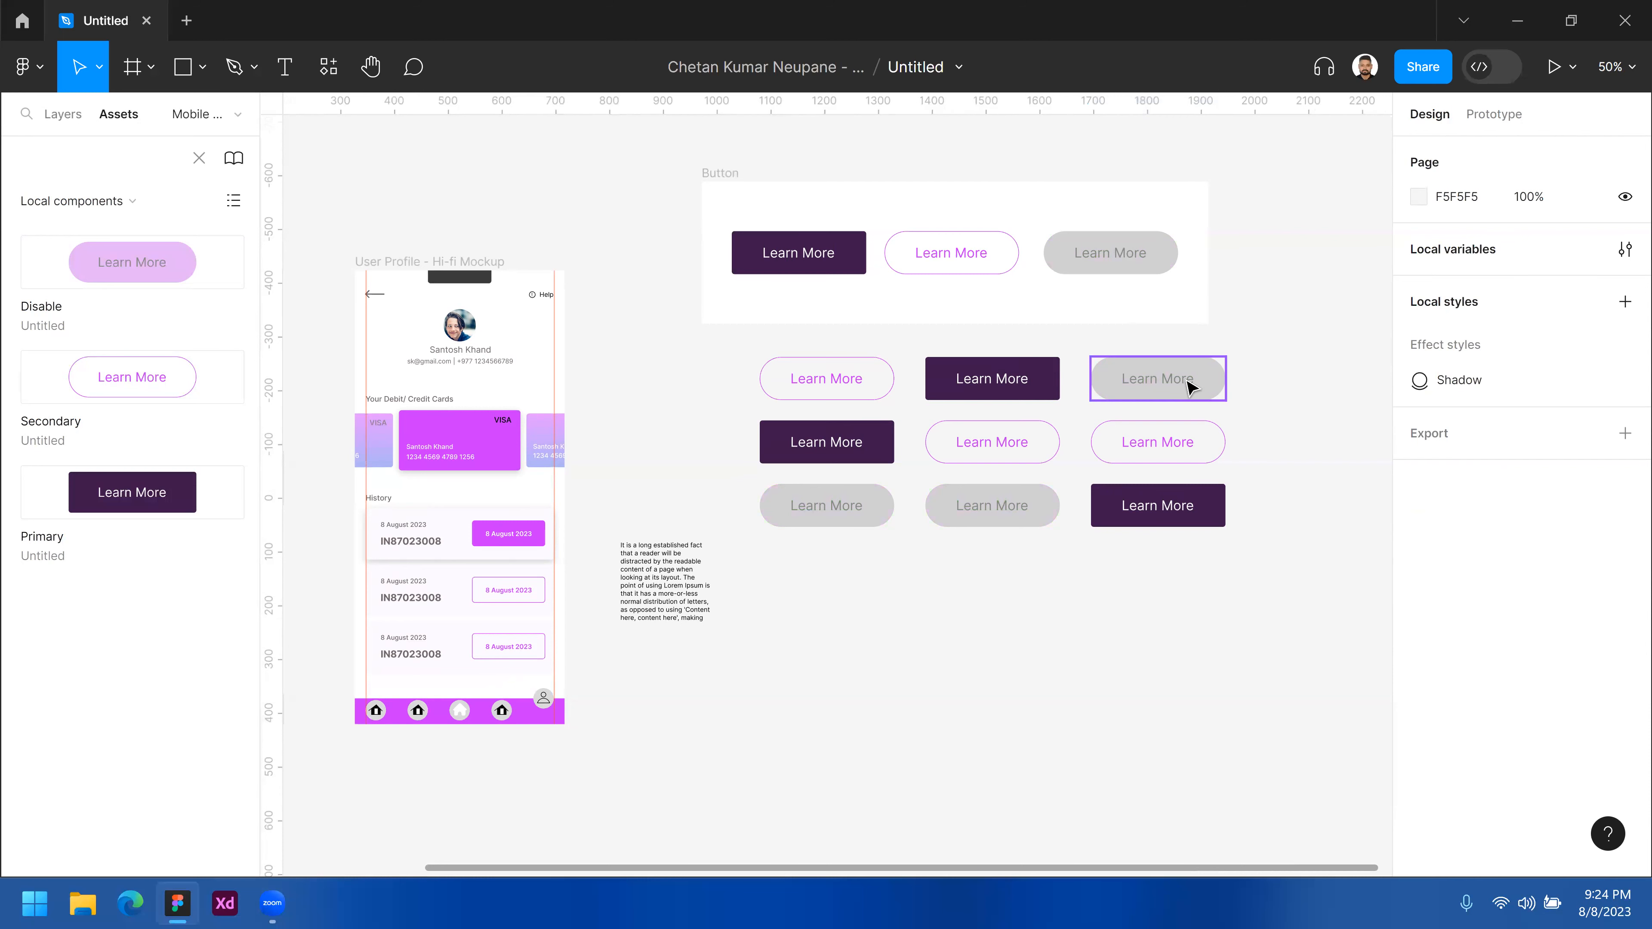
# - Override the button fill of the Disable instance in the grid's first row with grey 919191
pyautogui.click(1208, 375)
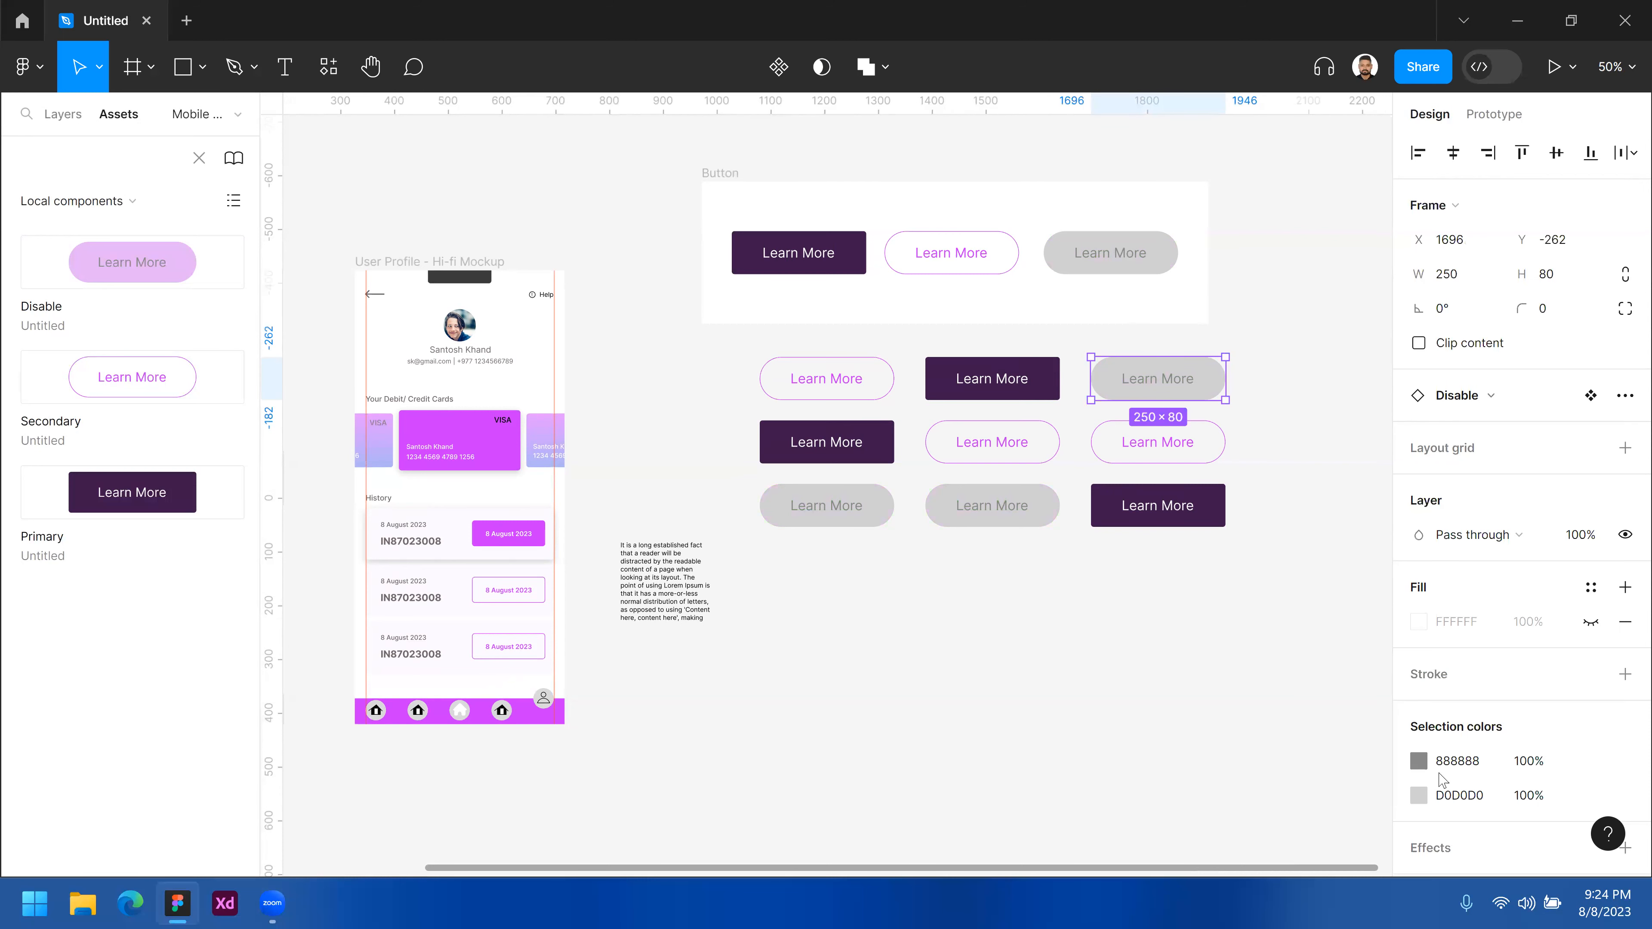
pyautogui.click(1420, 795)
pyautogui.moveTo(1136, 395); pyautogui.dragTo(1136, 431)
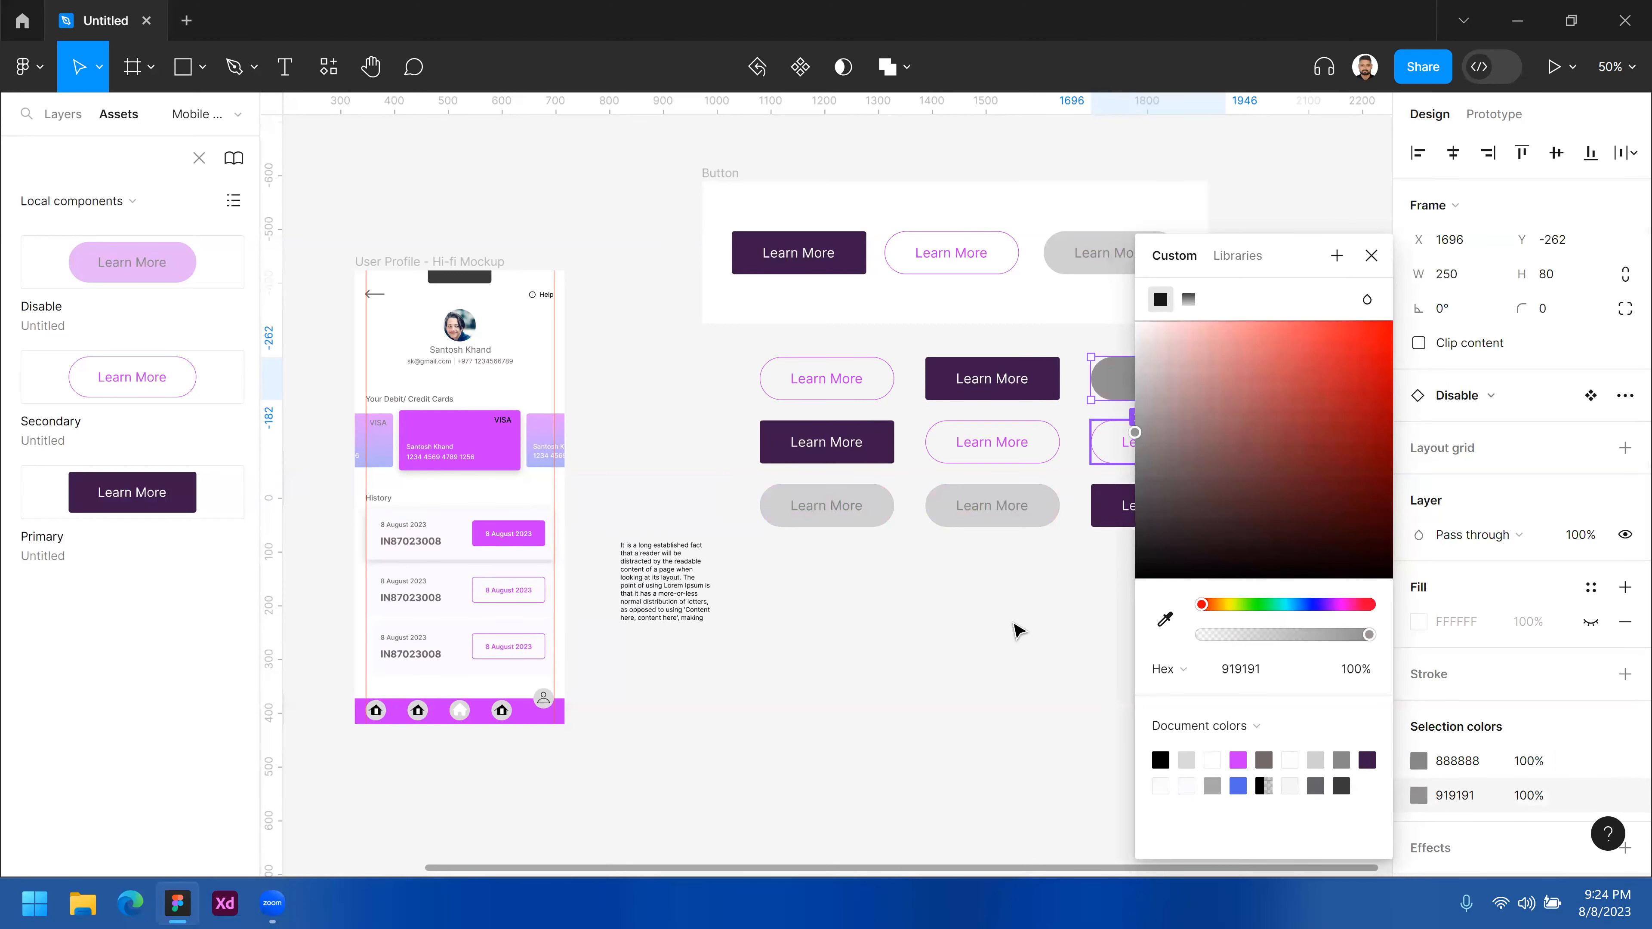
pyautogui.click(1026, 540)
# - Override the middle Disable instance in the grid's last row with text colour B5AAAA and a darker grey document colour as fill
pyautogui.click(1048, 512)
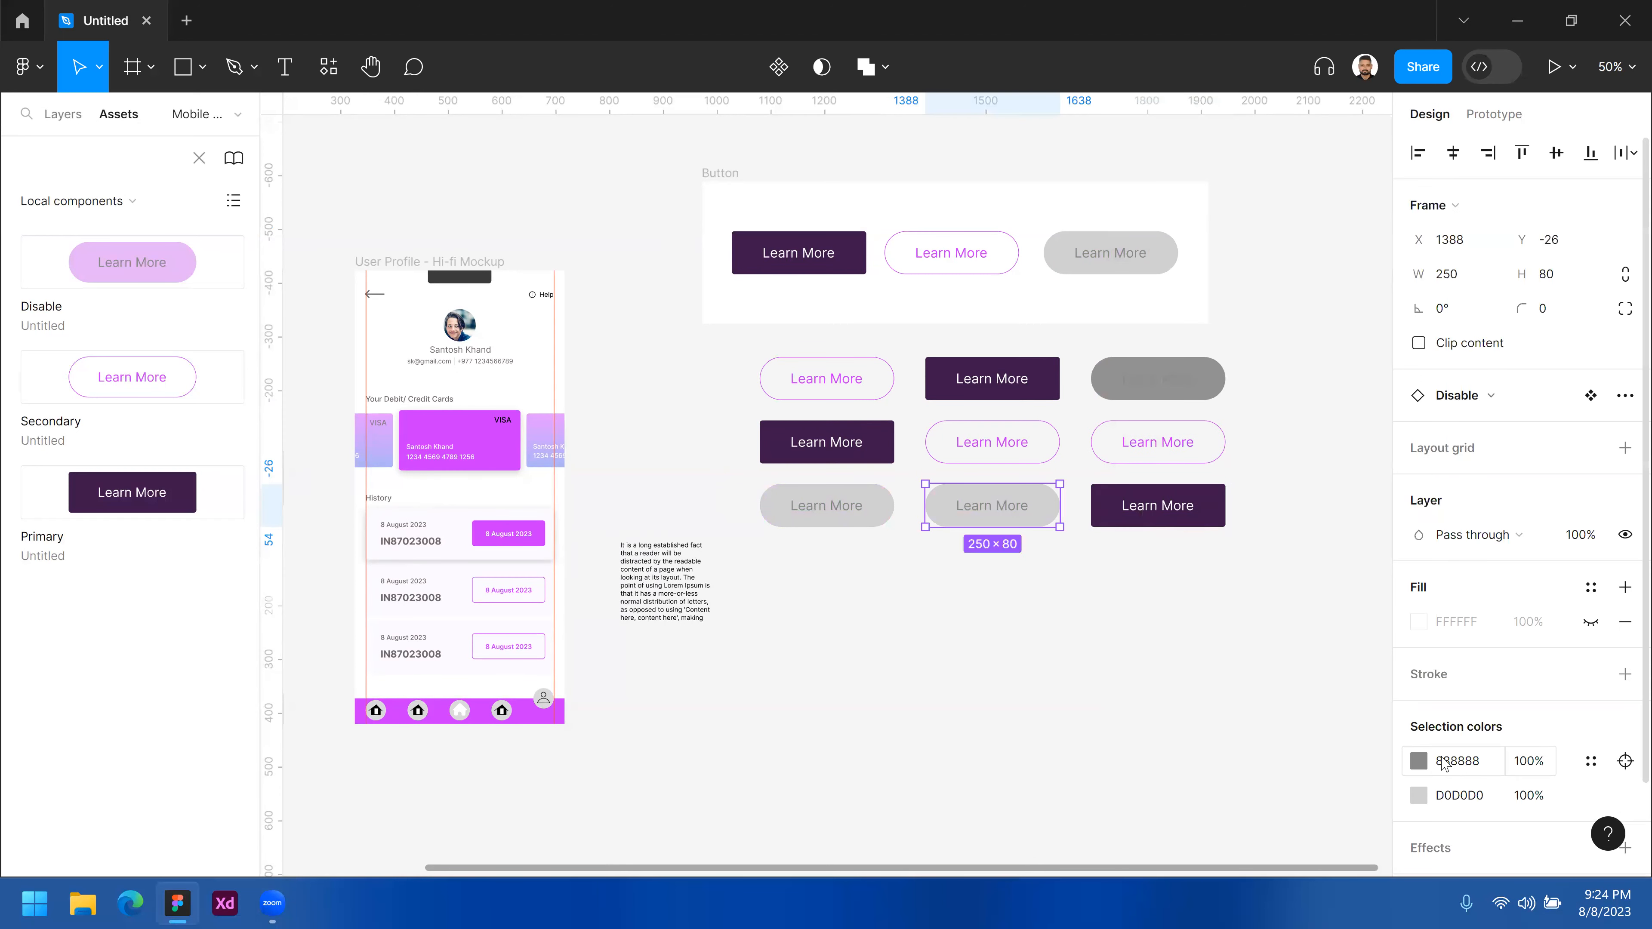
pyautogui.click(1420, 761)
pyautogui.moveTo(1153, 415); pyautogui.dragTo(1150, 396)
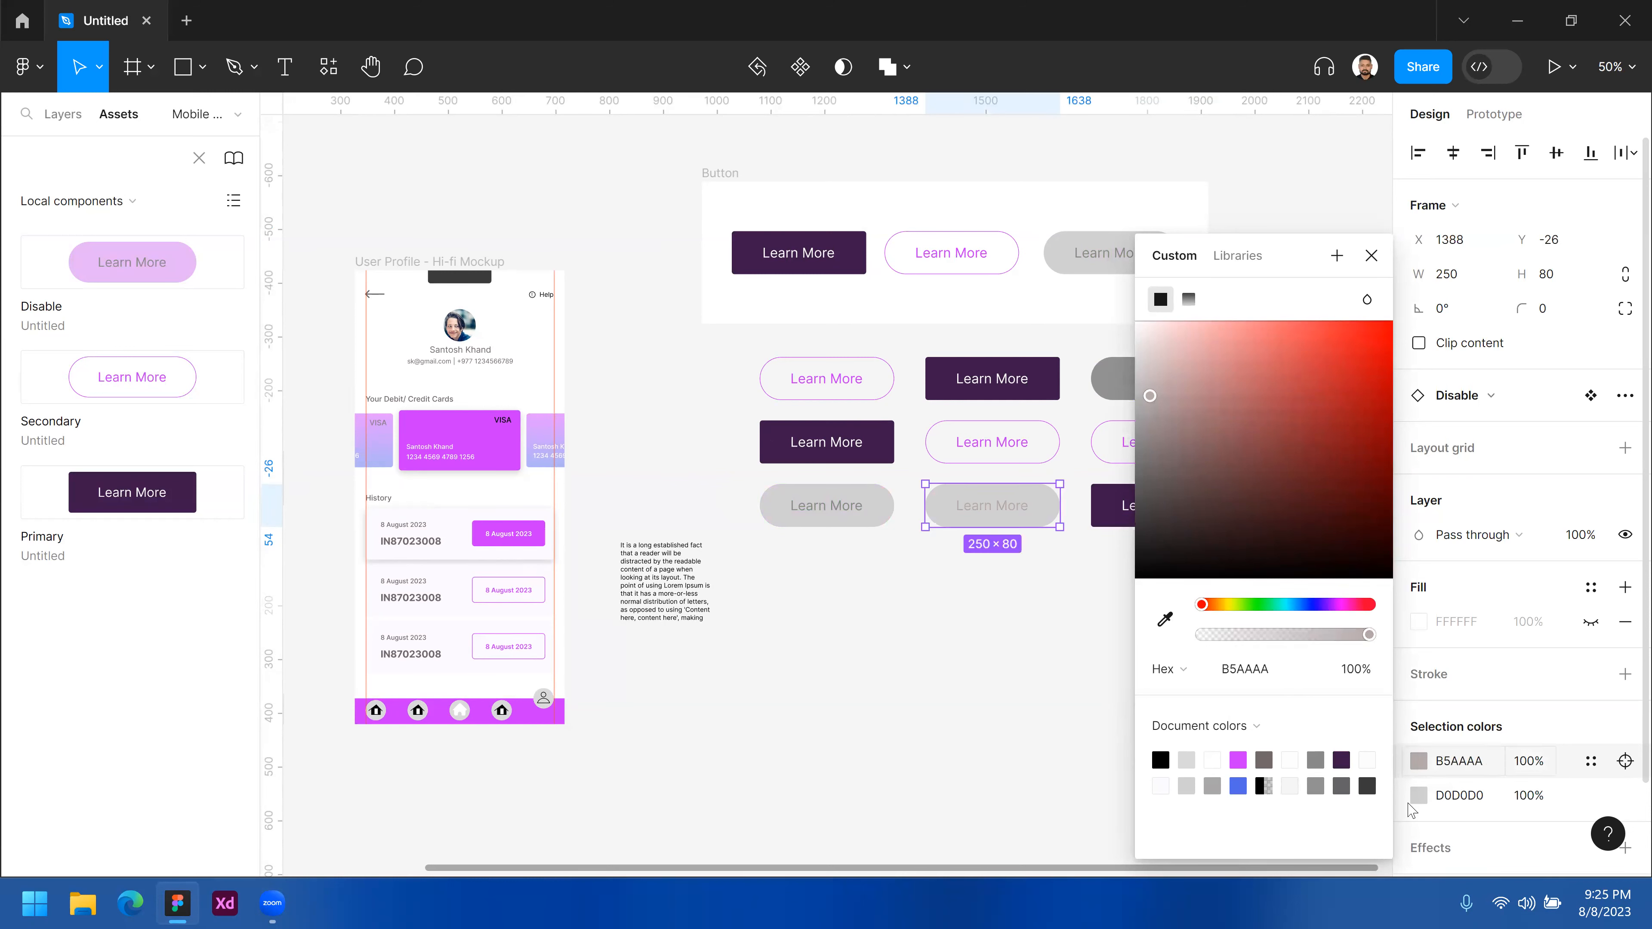
pyautogui.click(1419, 795)
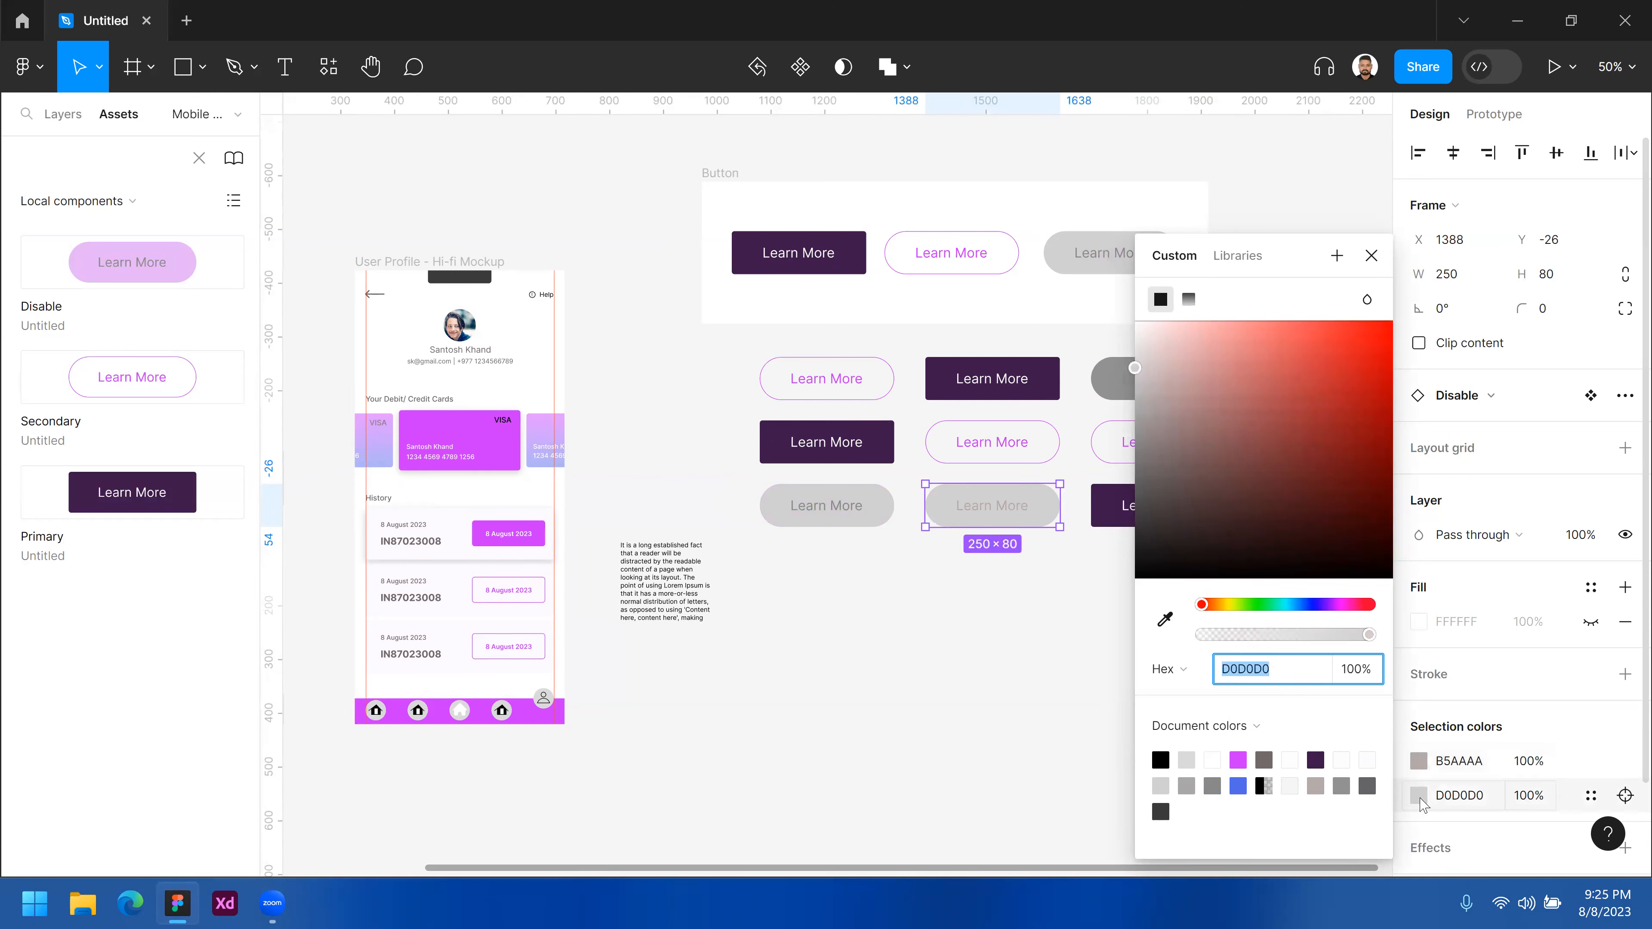
pyautogui.click(1212, 786)
pyautogui.click(956, 634)
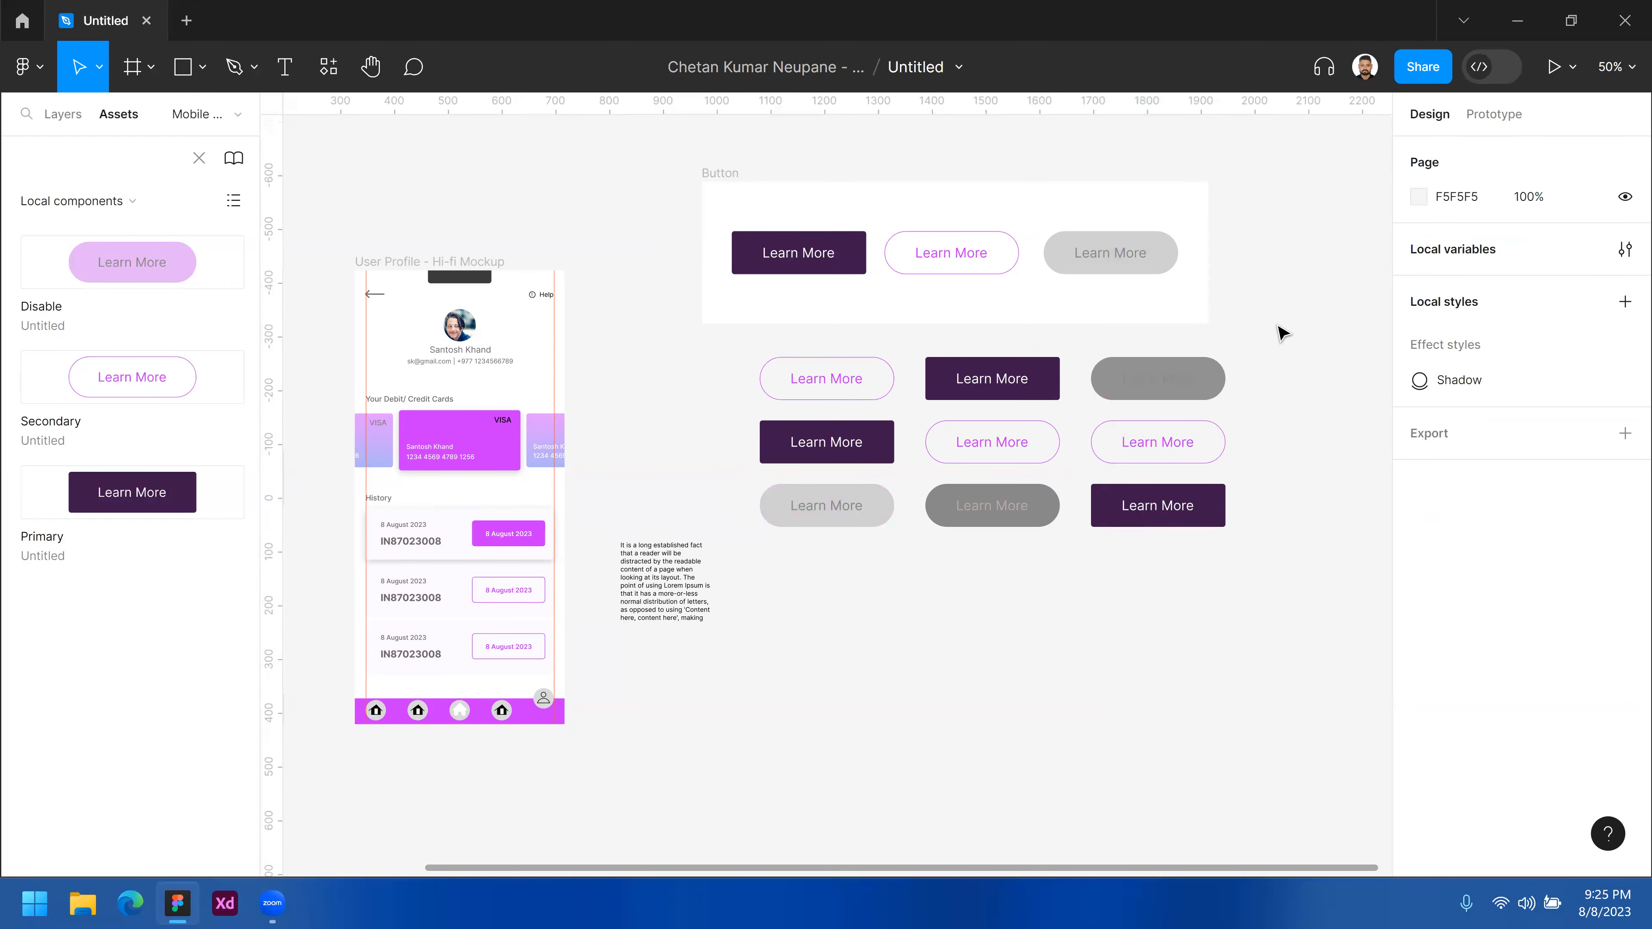
# - Undo the colour overrides on the Disable instances in the grid's first and last rows
pyautogui.hotkey('ctrl', 'z')
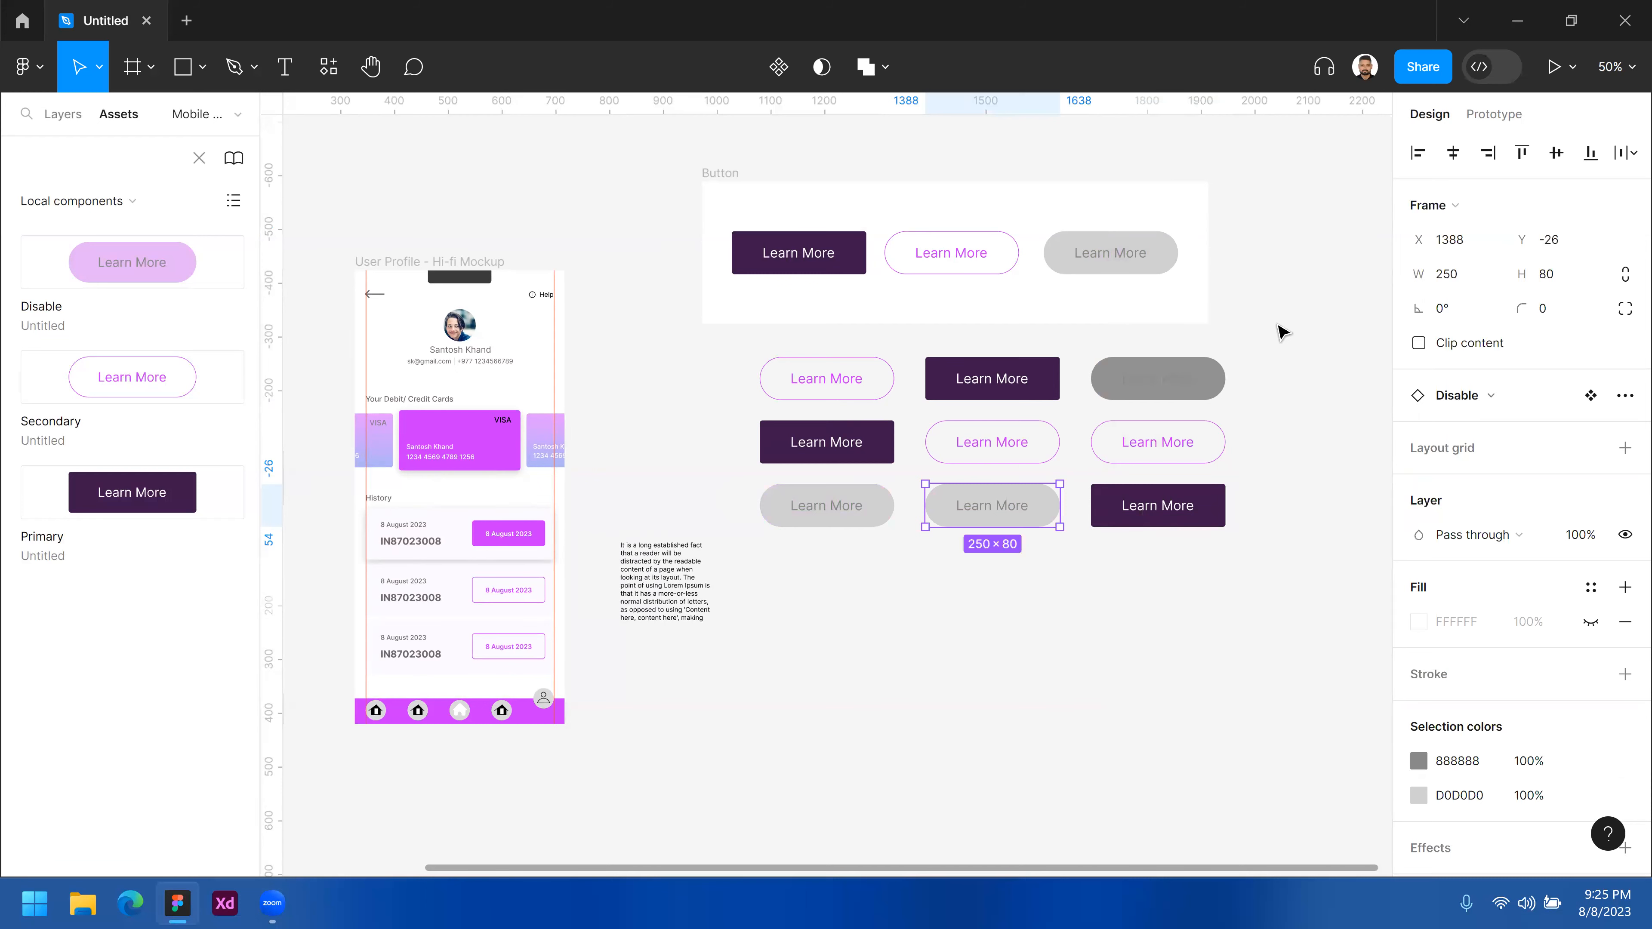
pyautogui.hotkey('ctrl', 'z')
pyautogui.hotkey('ctrl', 'z')
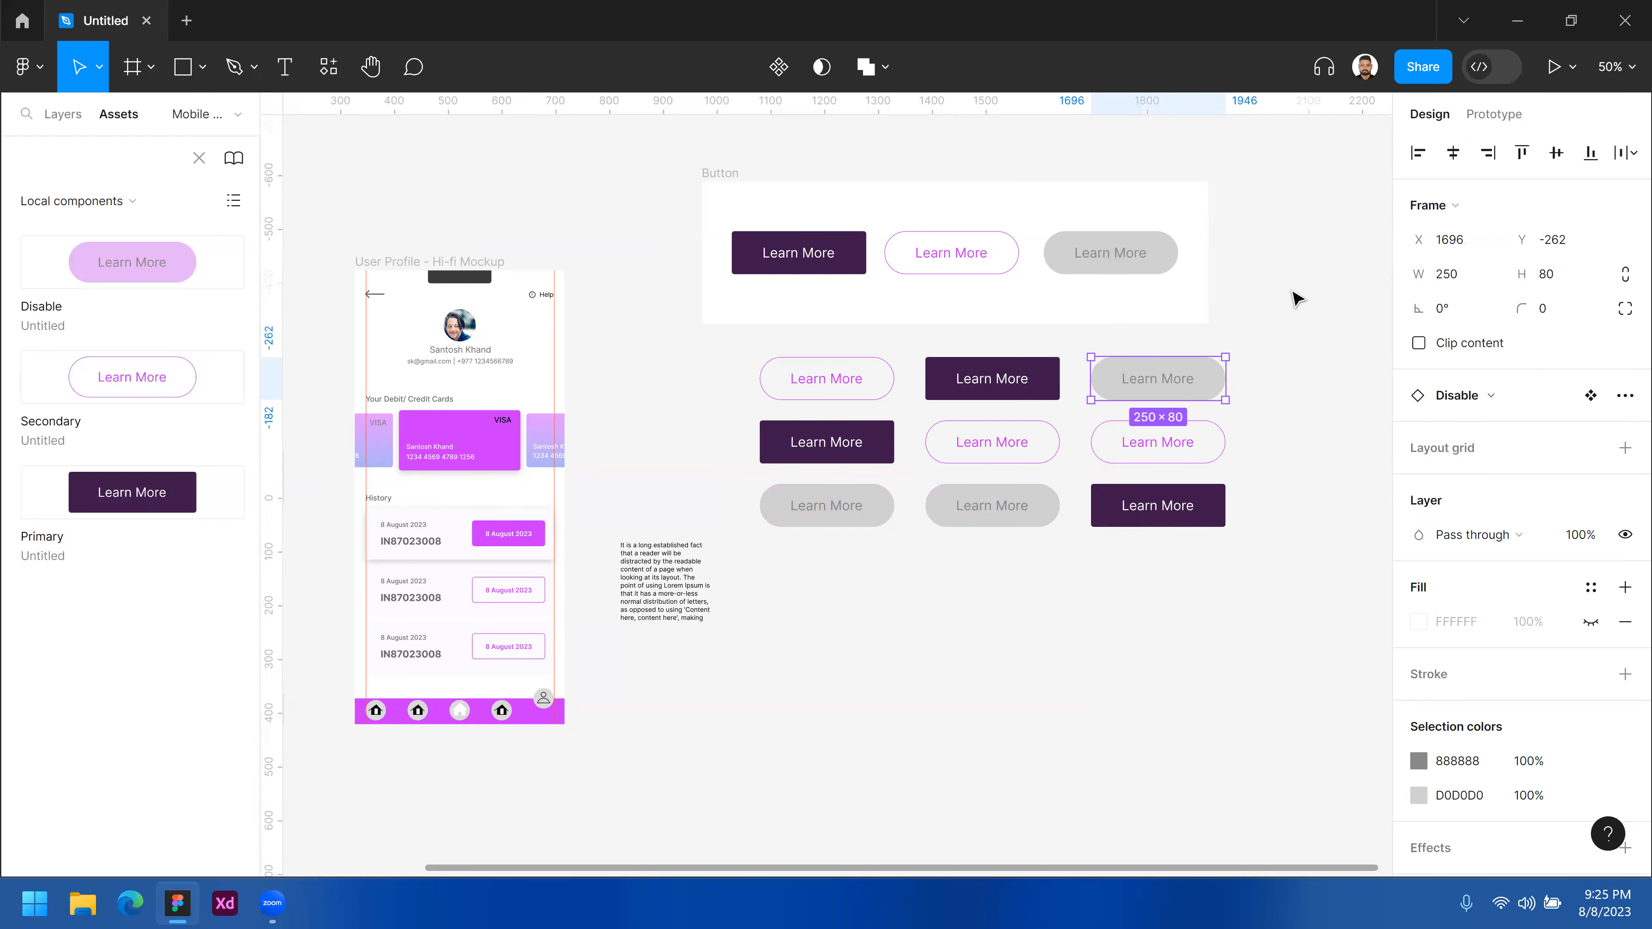
pyautogui.press('Escape')
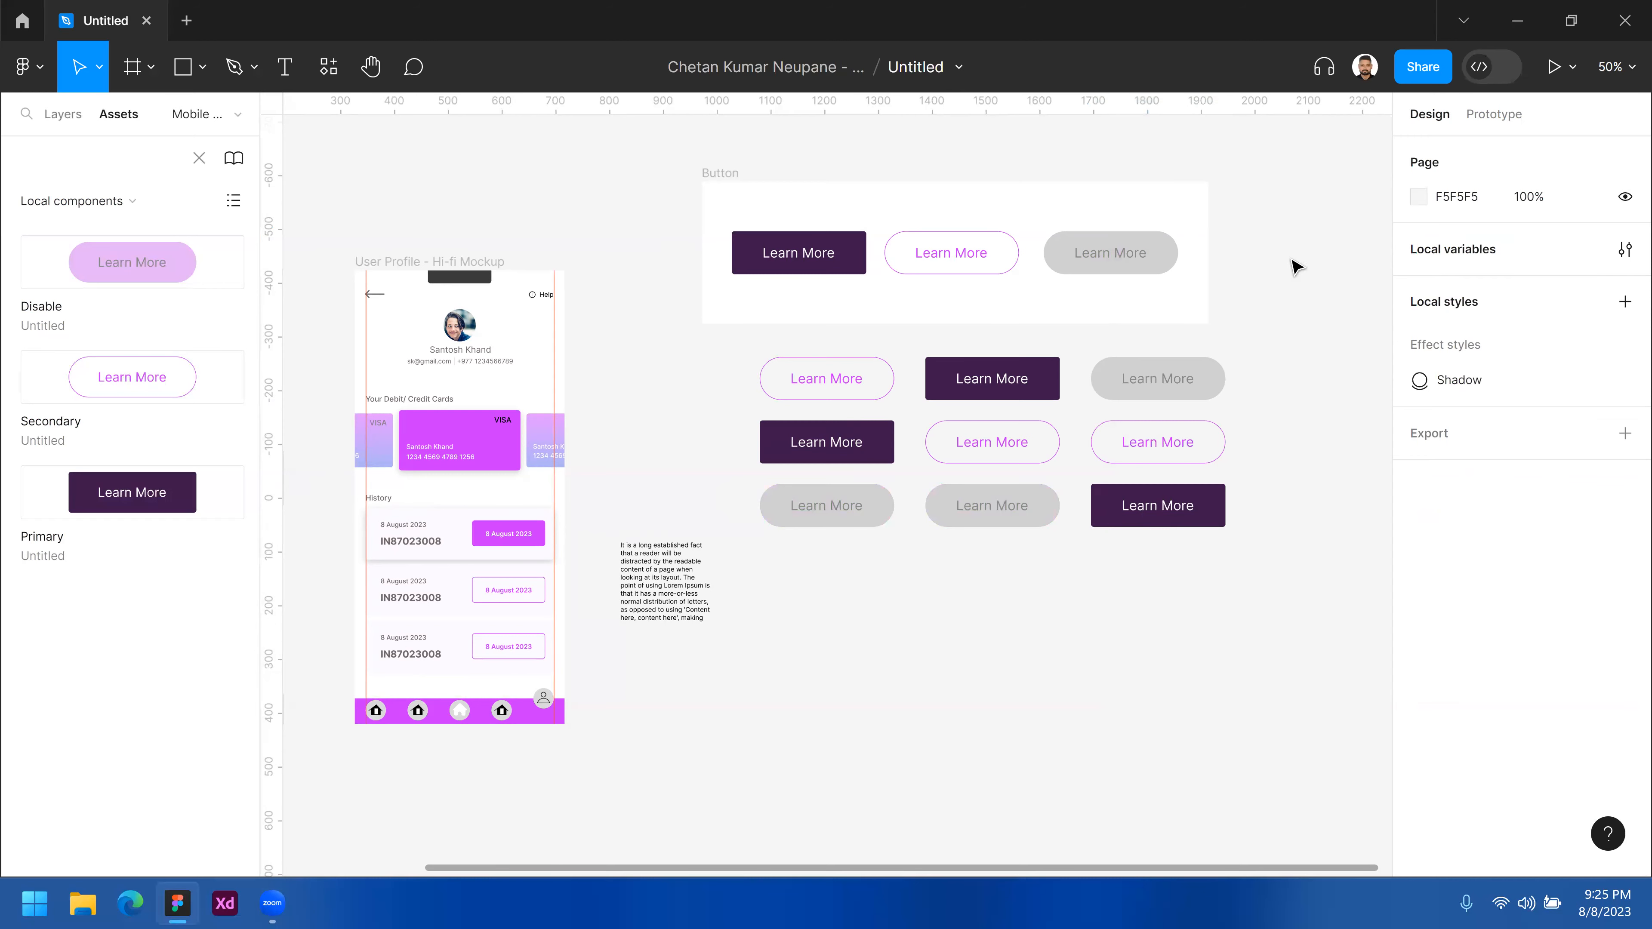
# - Override the button fill of the Disable instance in the grid's first row with dark red 6D2626
pyautogui.moveTo(1281, 249); pyautogui.dragTo(1227, 288)
pyautogui.click(1227, 287)
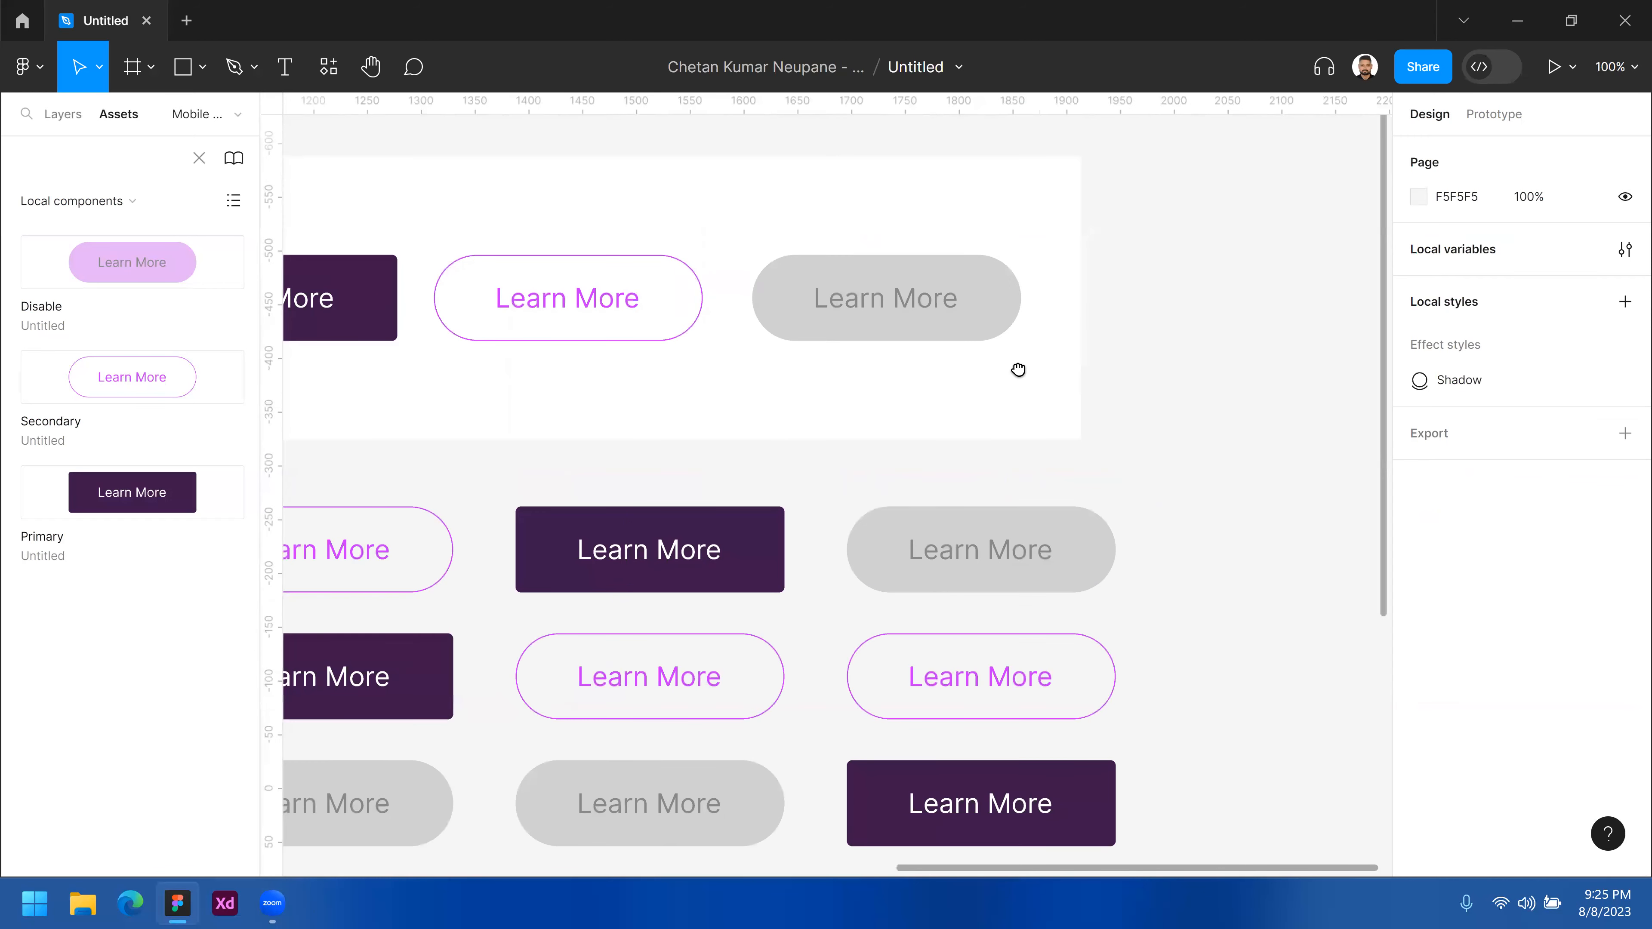
pyautogui.hscroll(-3, 1018, 370)
pyautogui.click(572, 253)
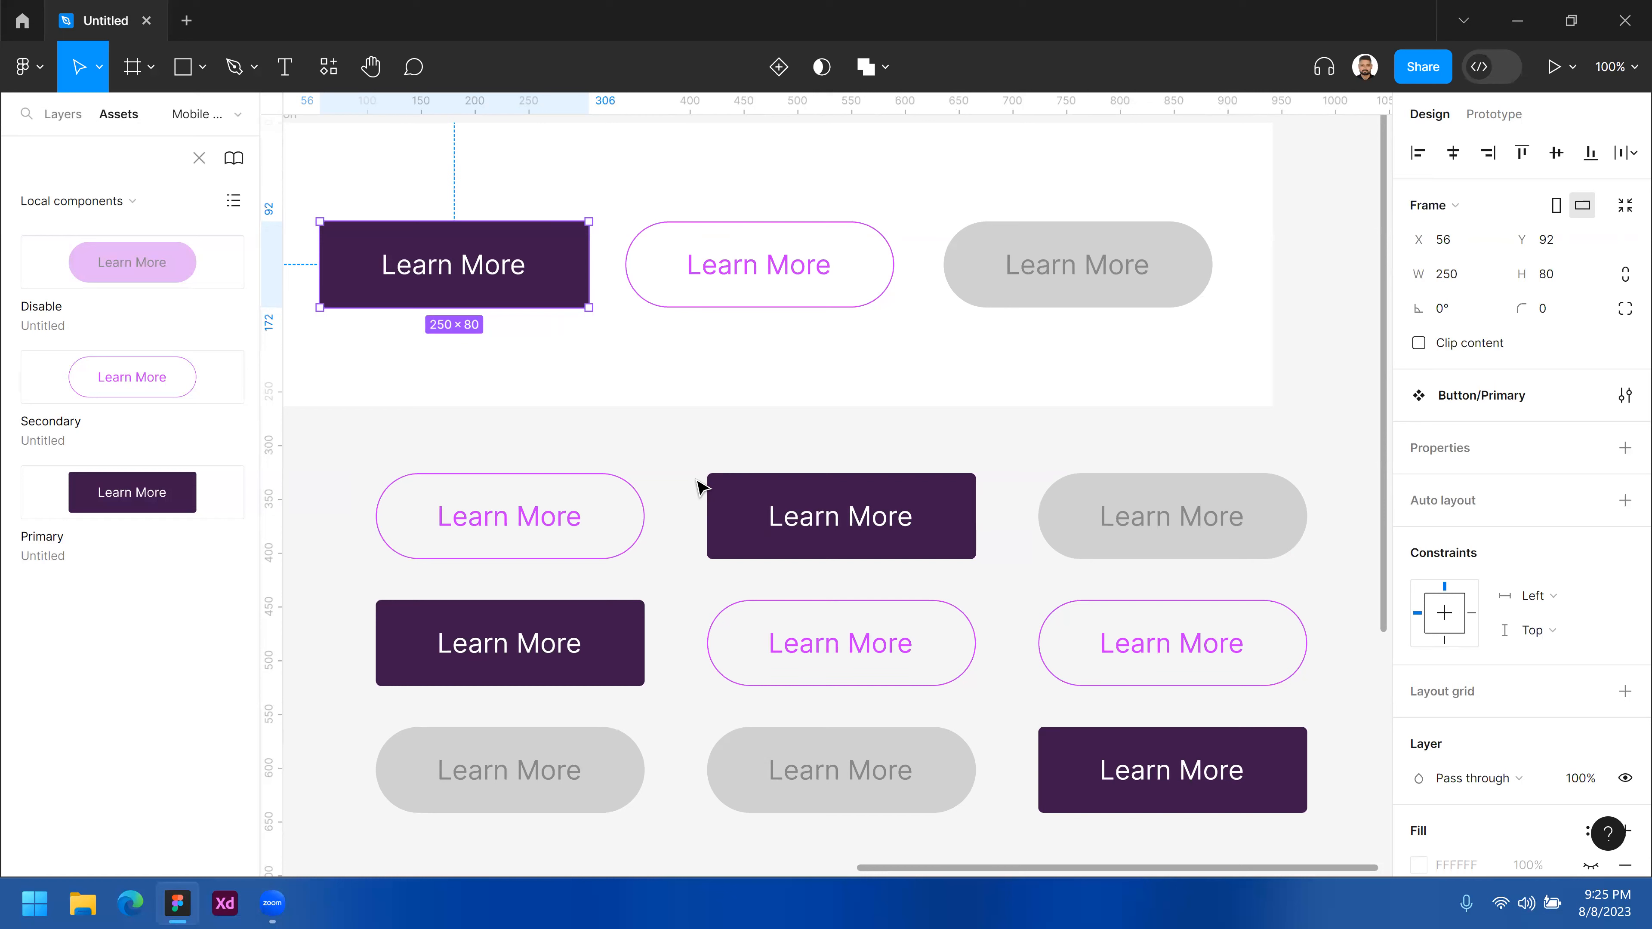
pyautogui.click(1287, 507)
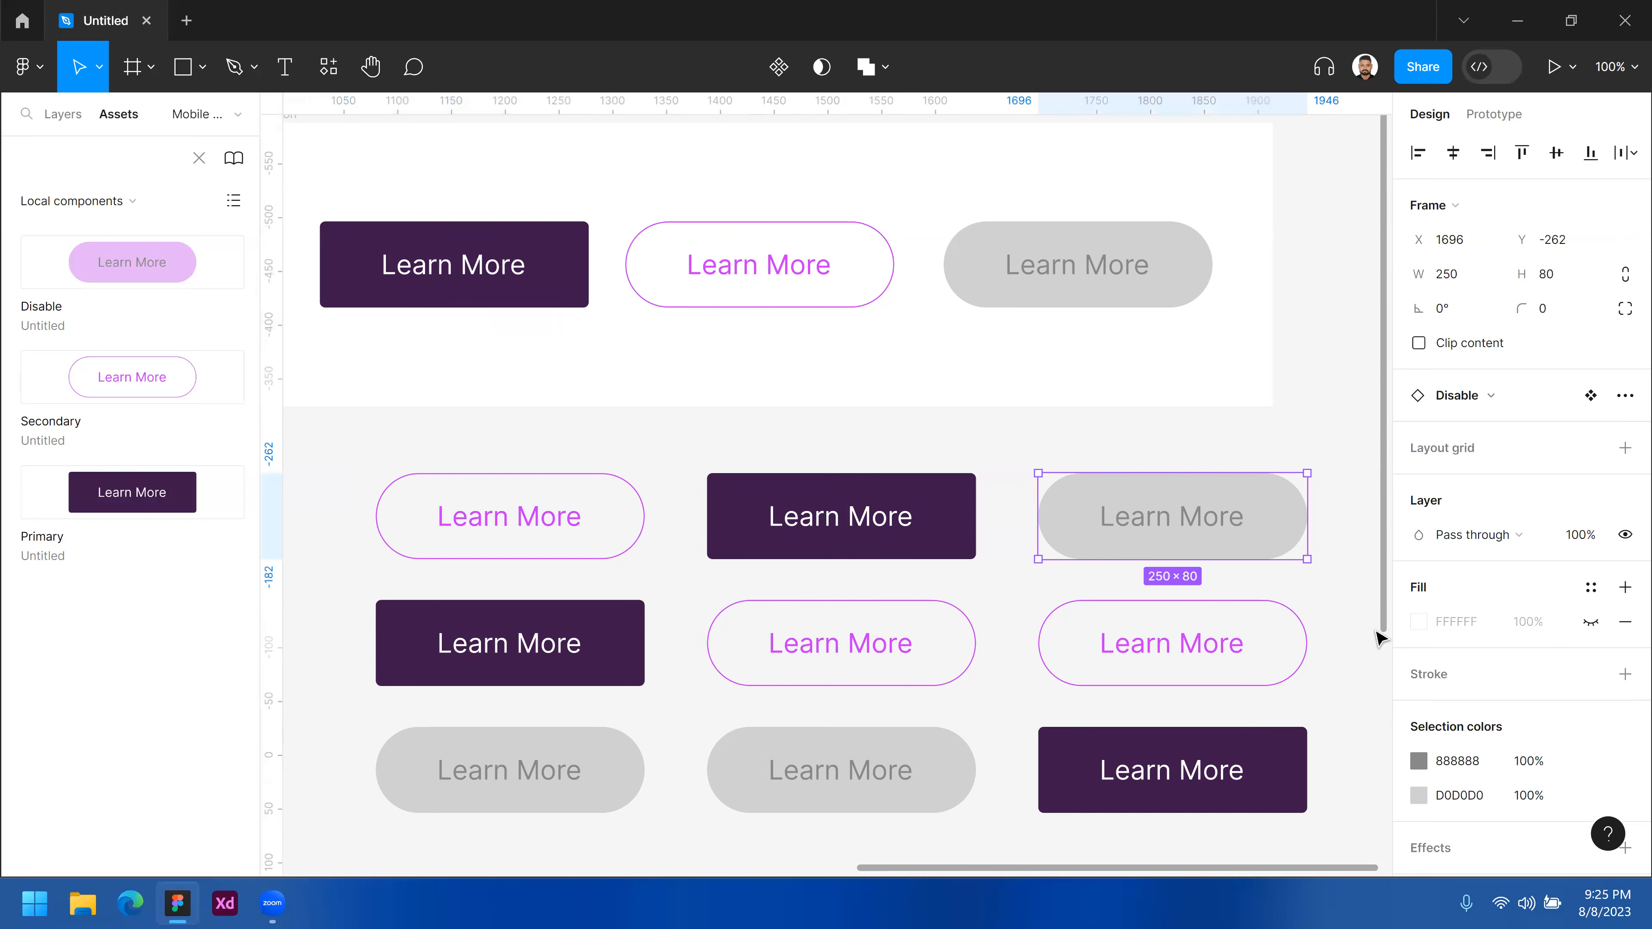
pyautogui.click(1419, 795)
pyautogui.click(1302, 468)
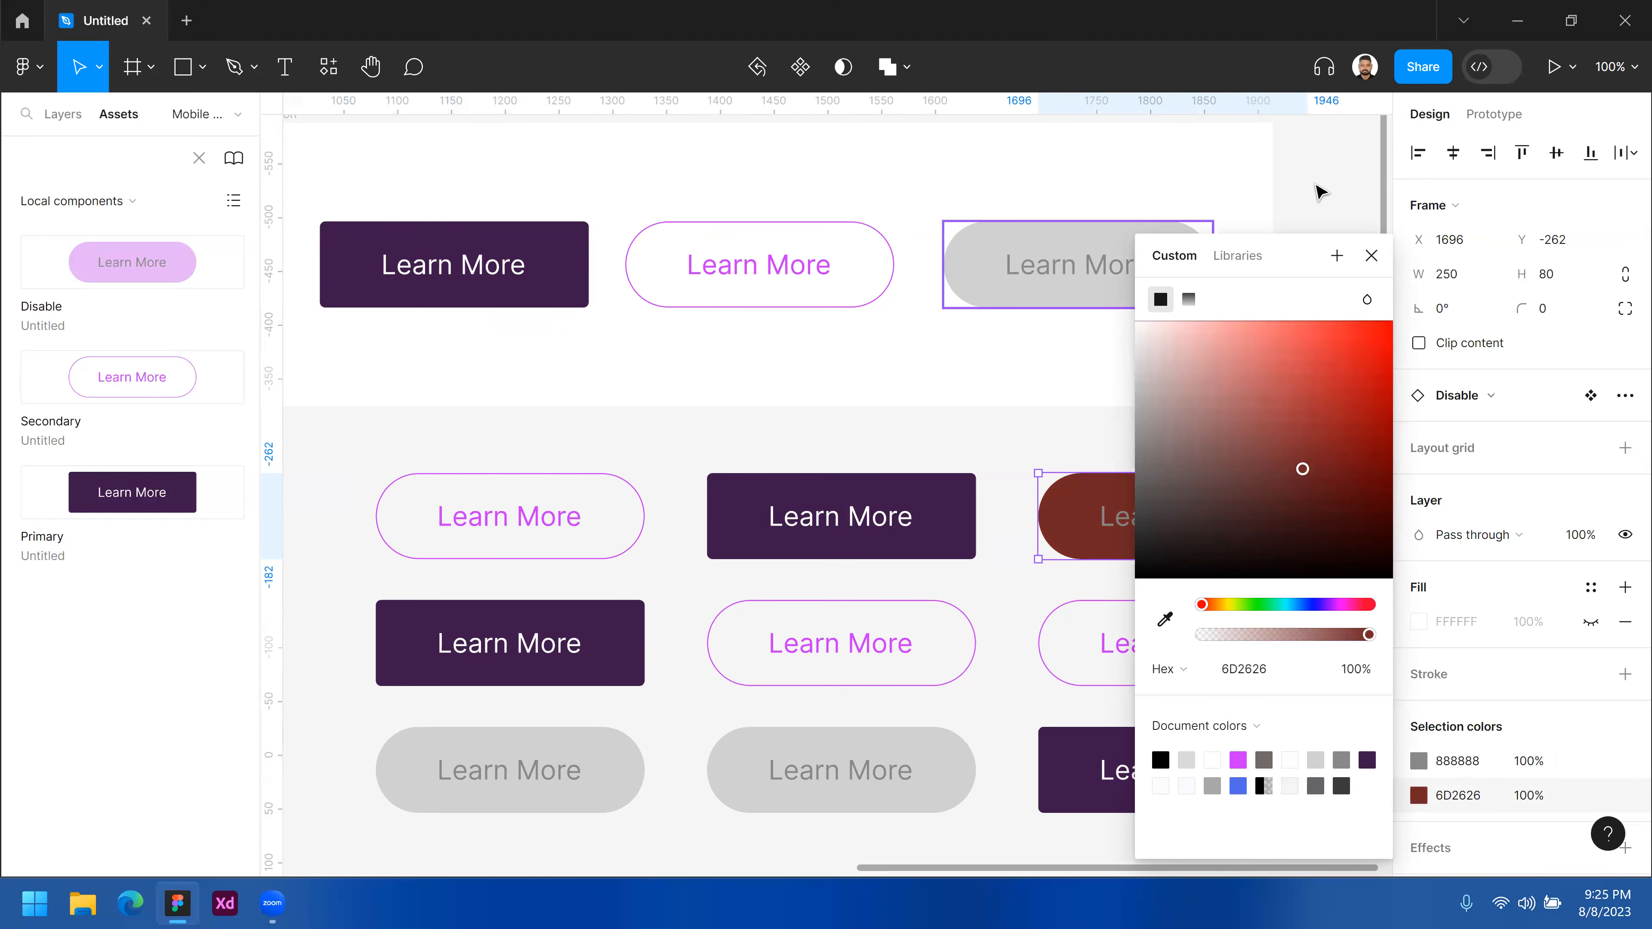
pyautogui.press('Escape')
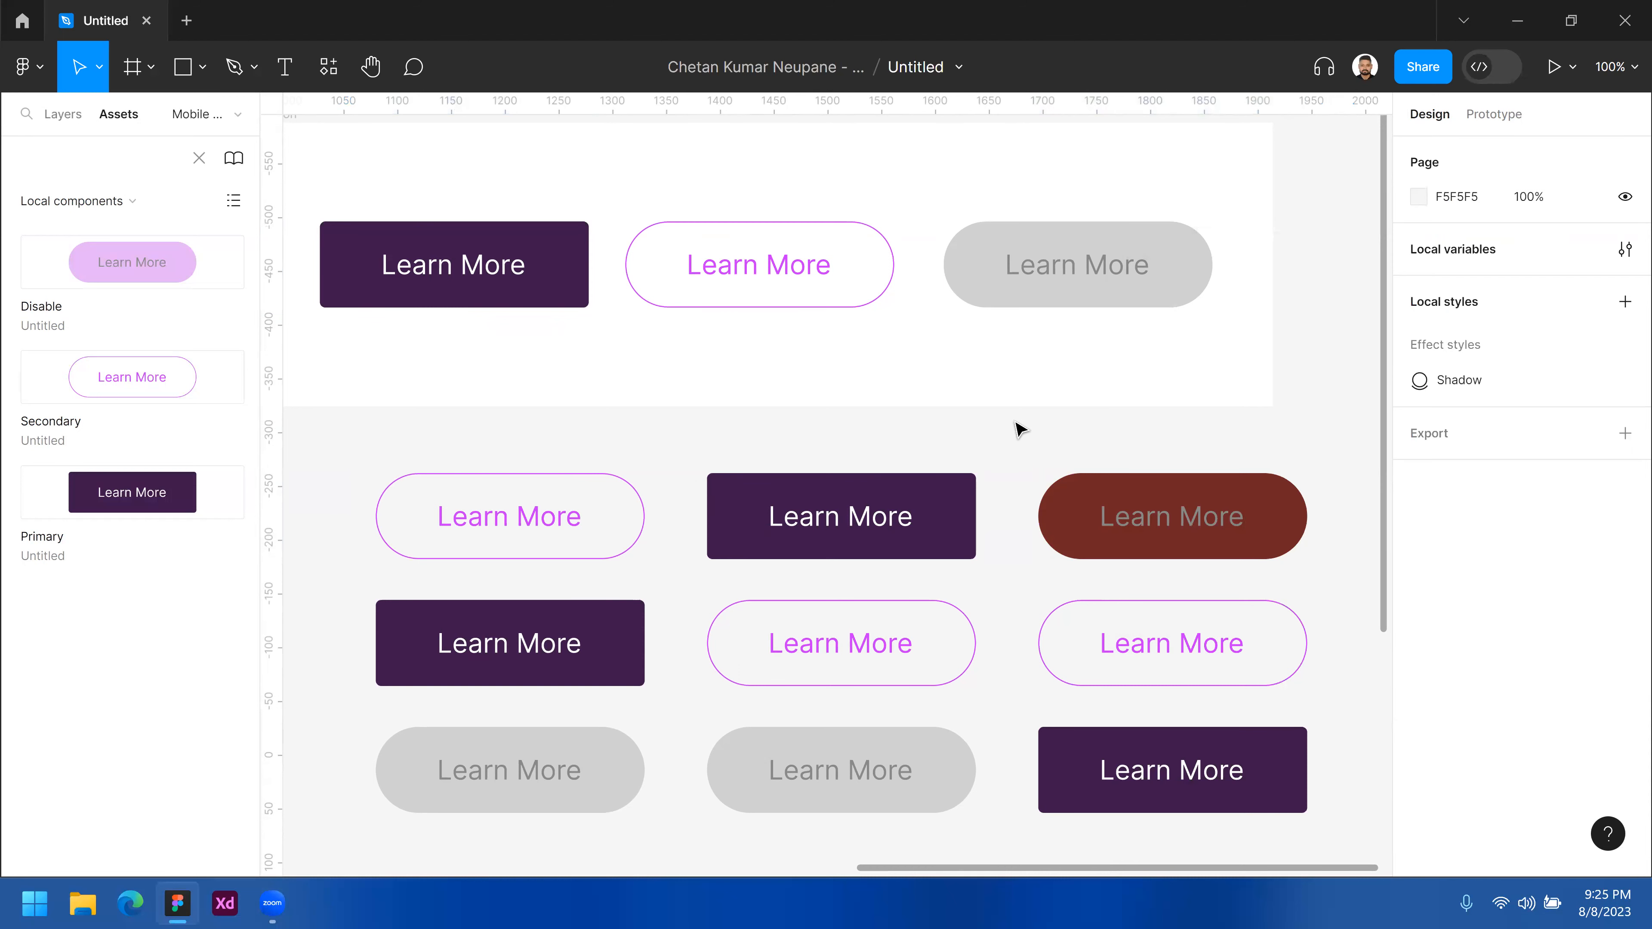
pyautogui.moveTo(443, 177); pyautogui.dragTo(1118, 342)
pyautogui.click(1124, 379)
pyautogui.moveTo(354, 466); pyautogui.dragTo(1339, 613)
pyautogui.click(1339, 612)
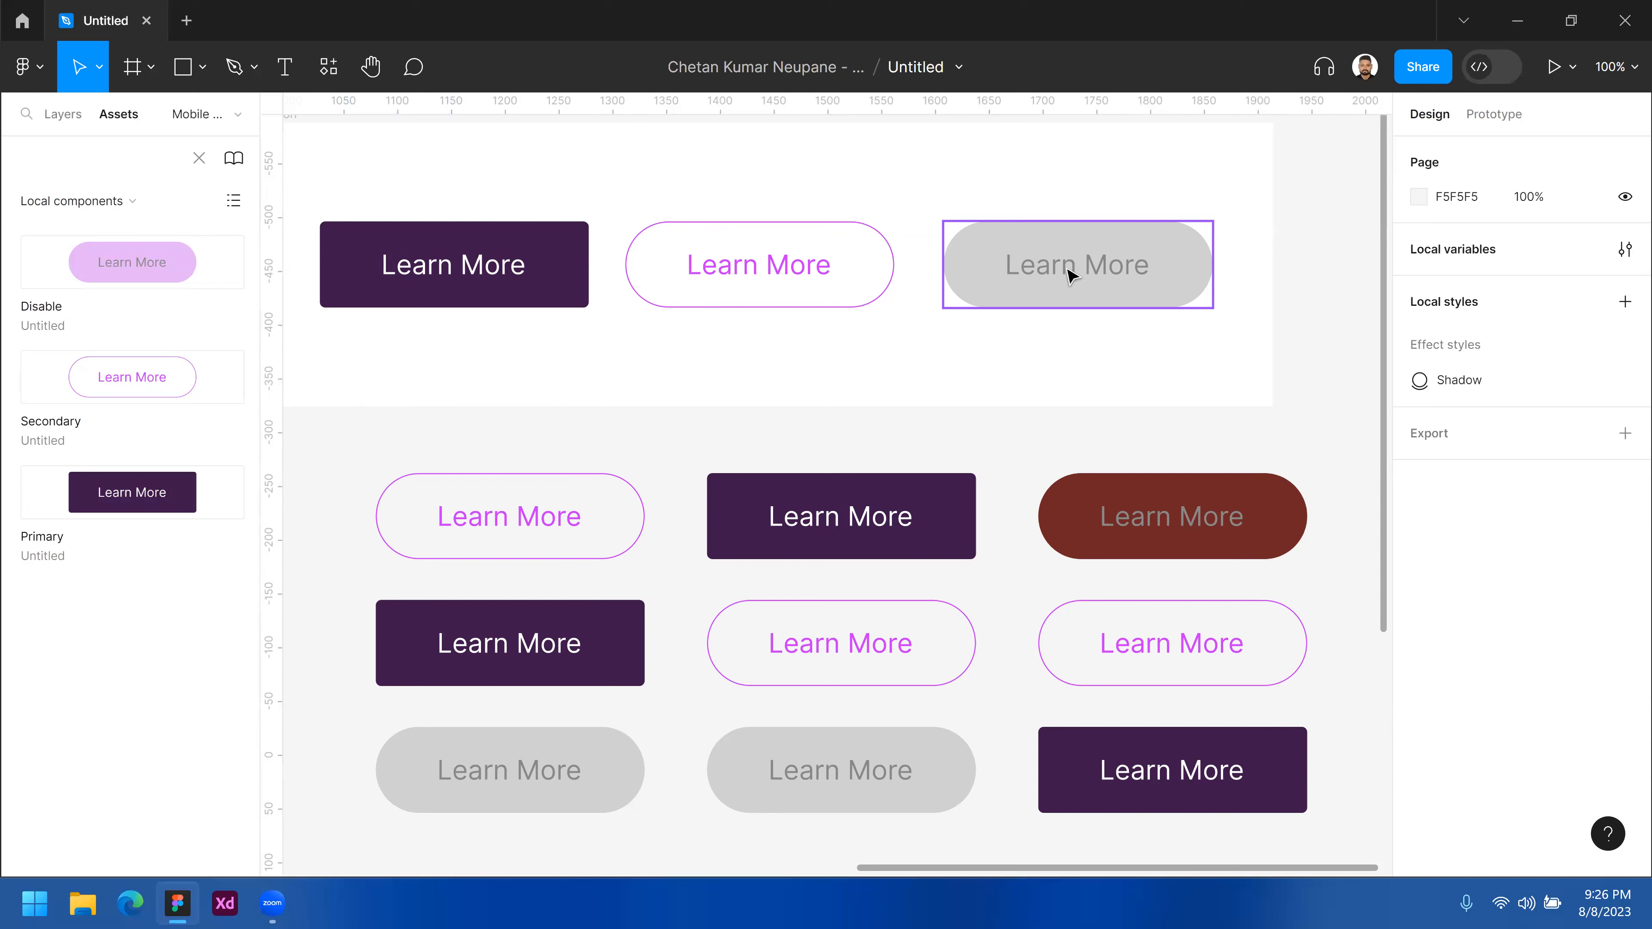
pyautogui.click(1292, 514)
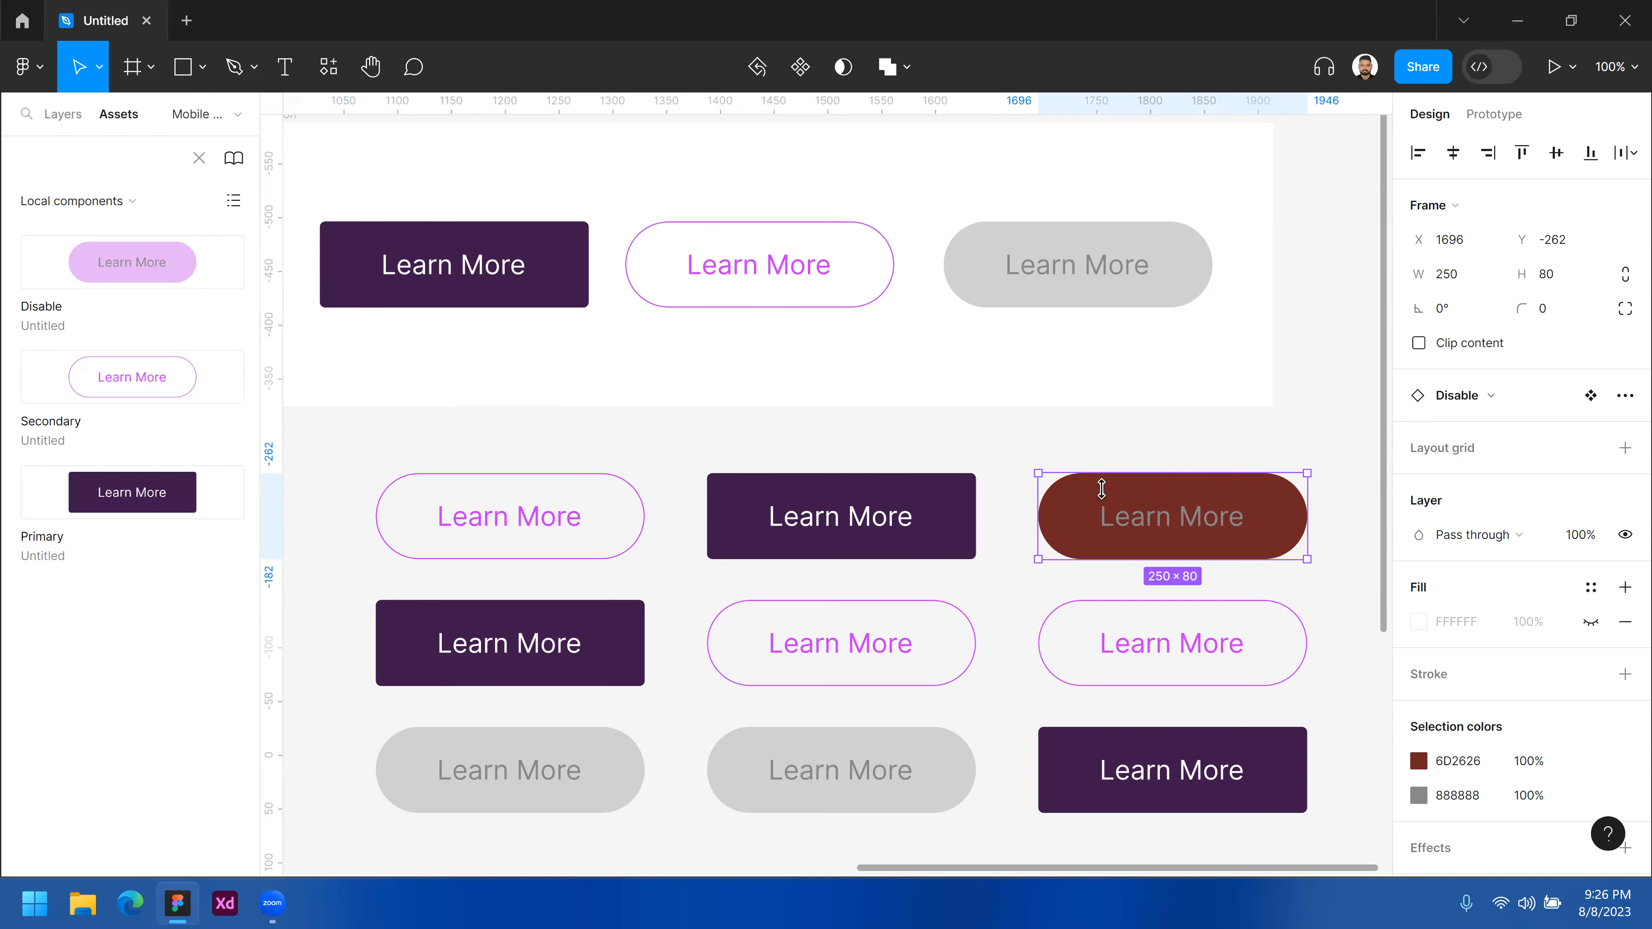
pyautogui.click(1114, 464)
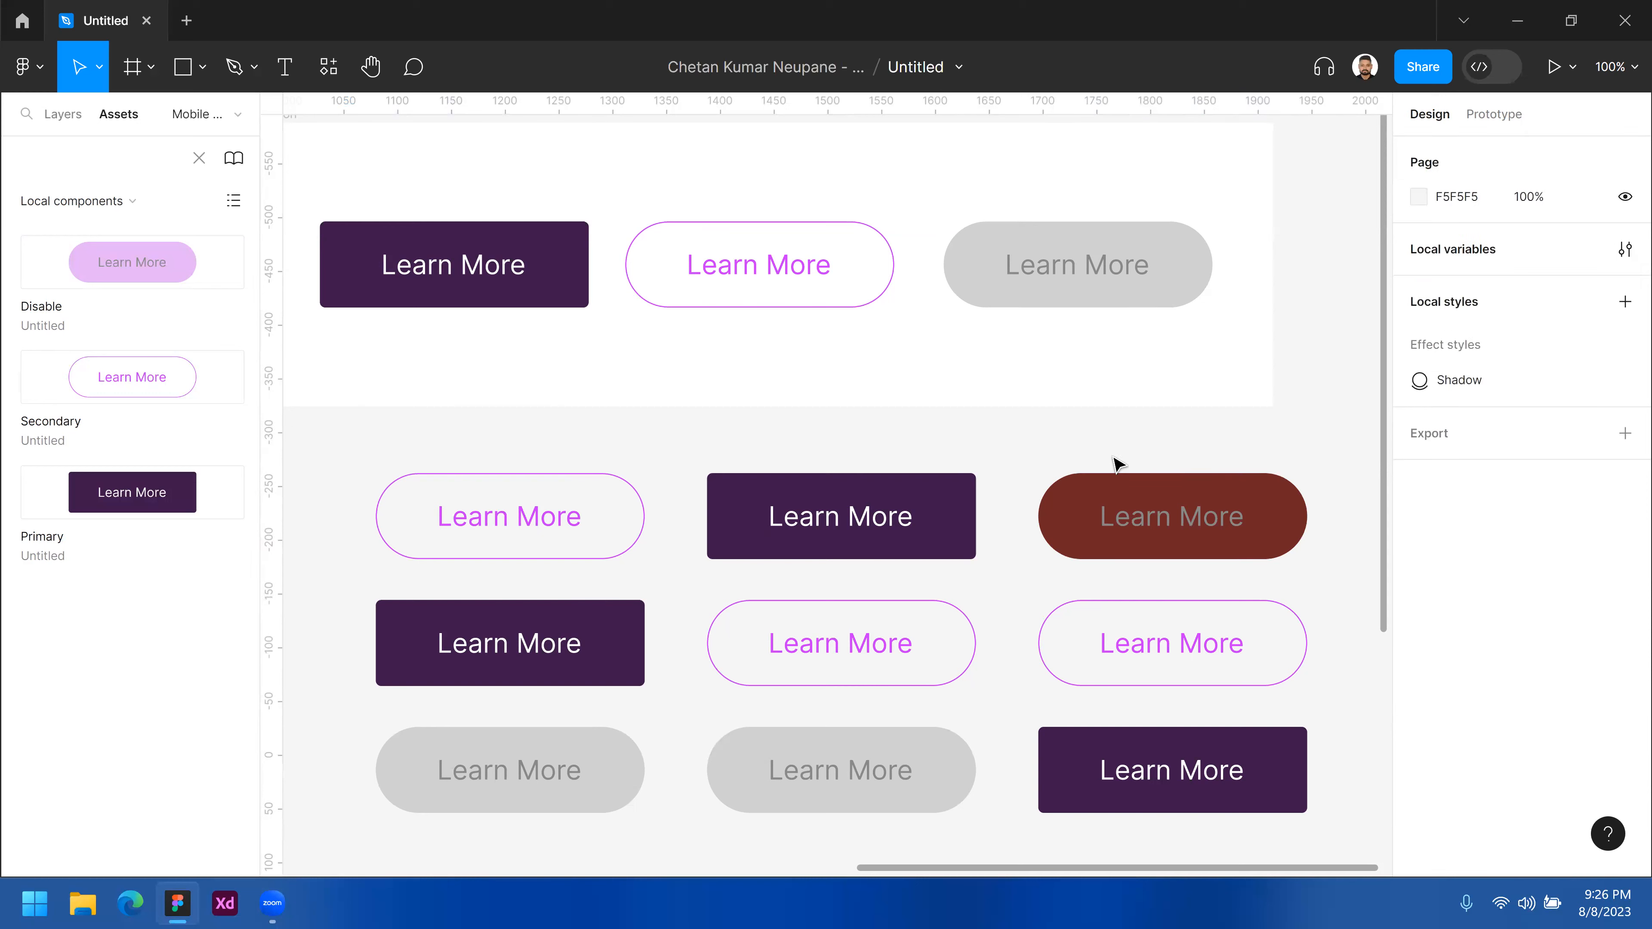
# - Set the corner radius of the dark red Disable instance's background shape to 5
pyautogui.click(1151, 503)
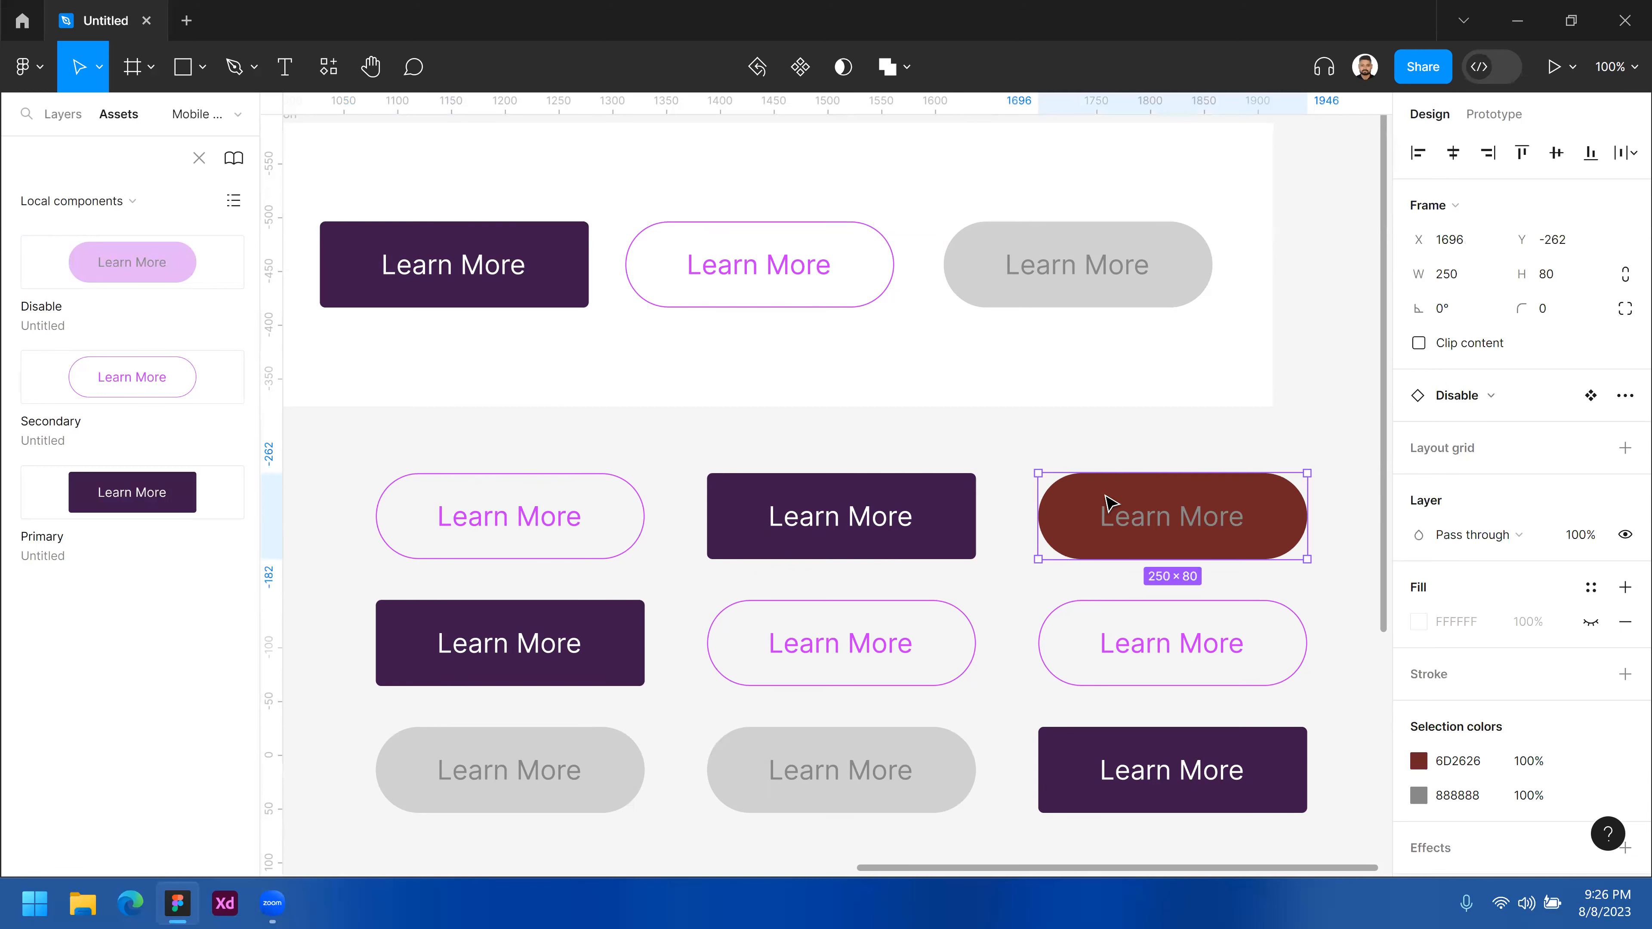
pyautogui.click(1241, 502)
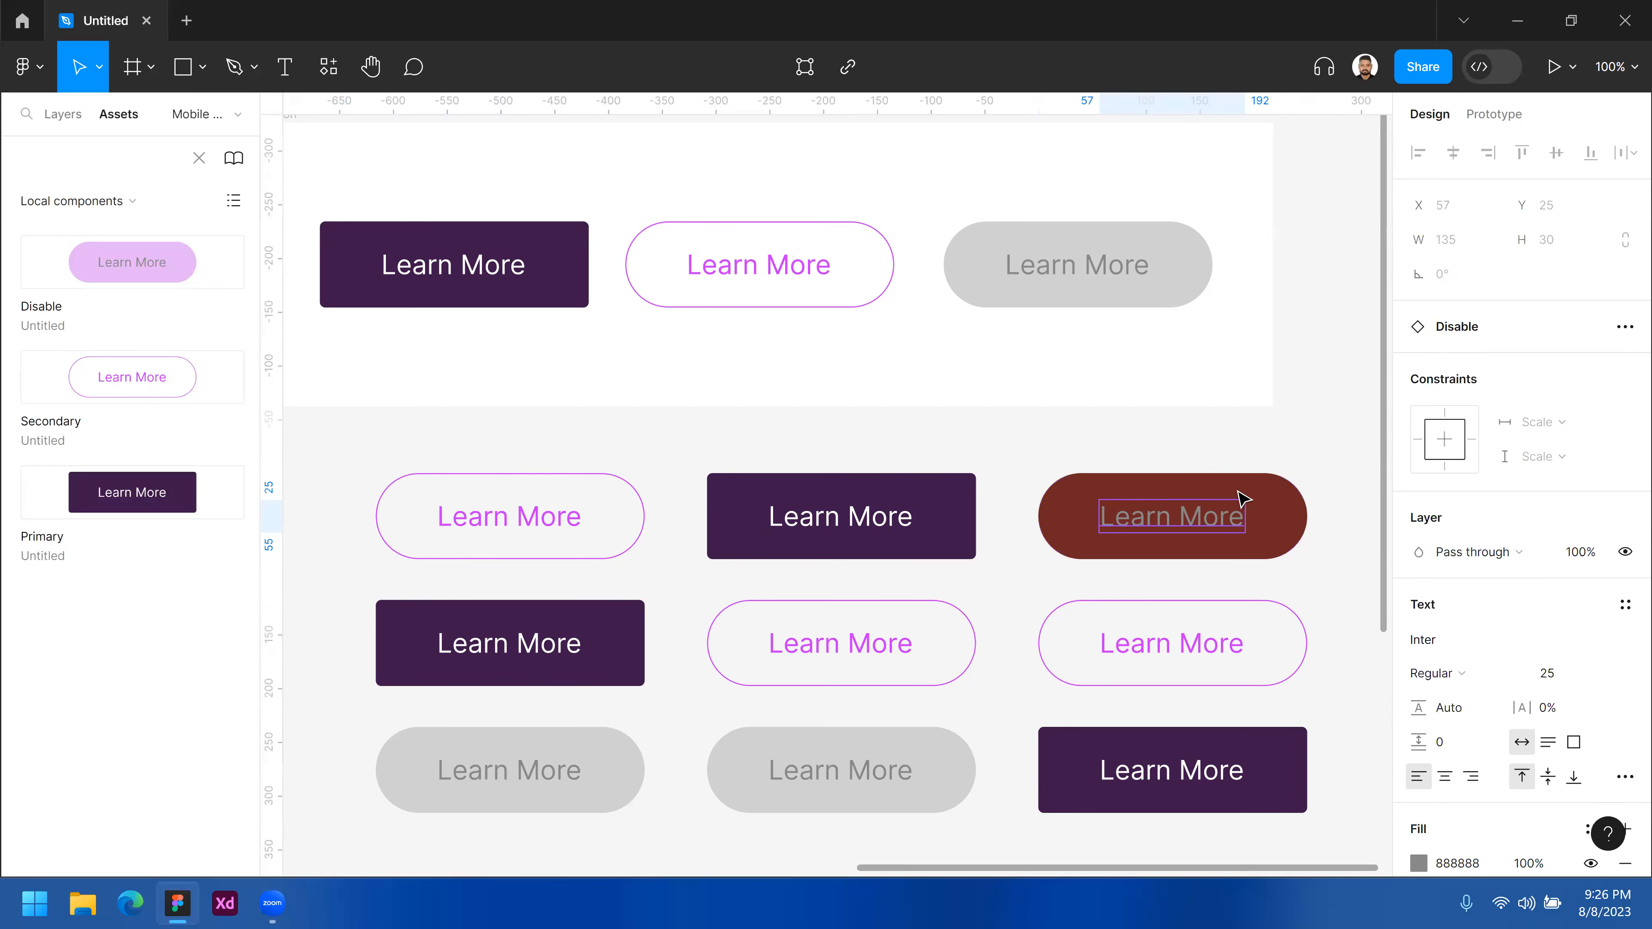
pyautogui.click(1282, 496)
pyautogui.click(1562, 280)
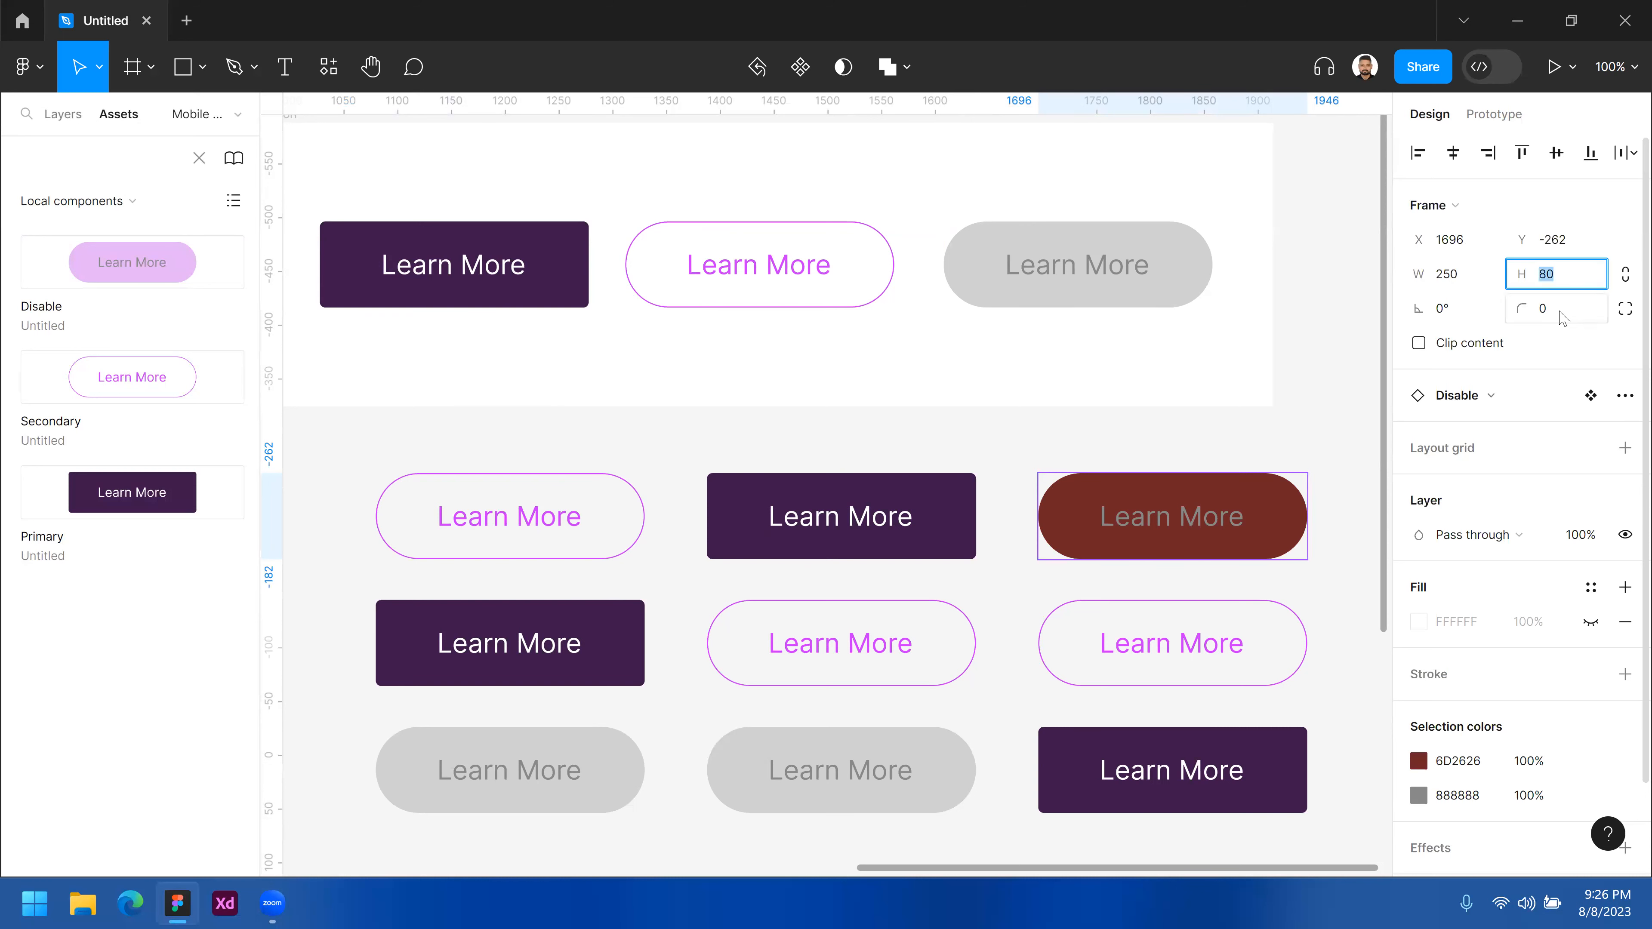
pyautogui.click(1286, 503)
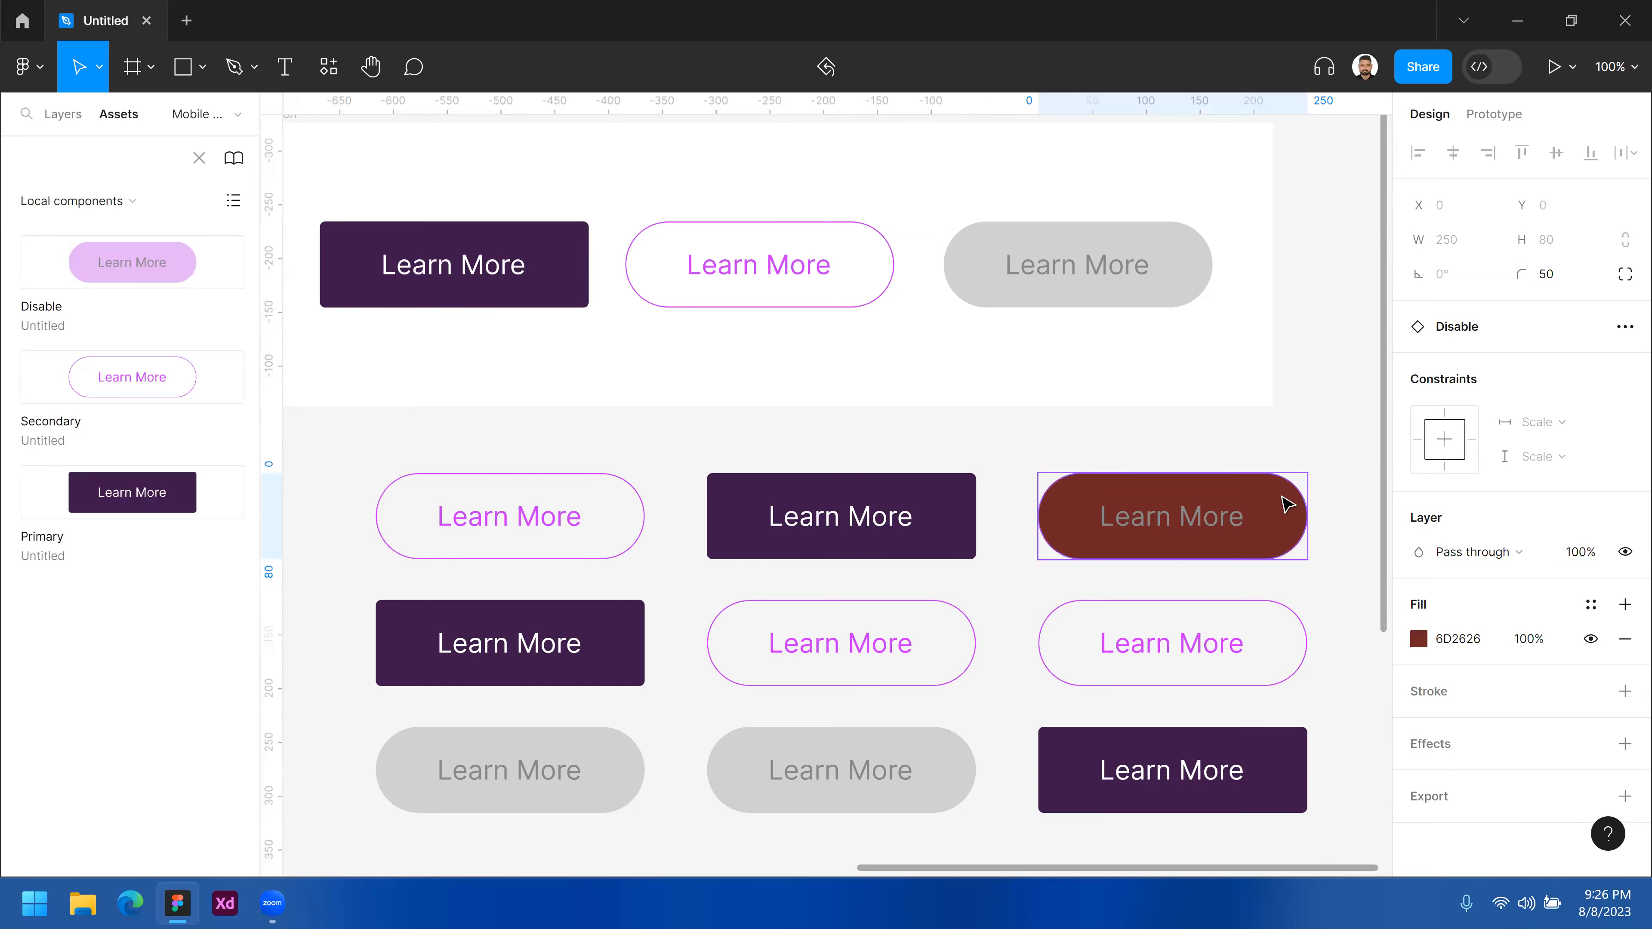
pyautogui.click(1555, 279)
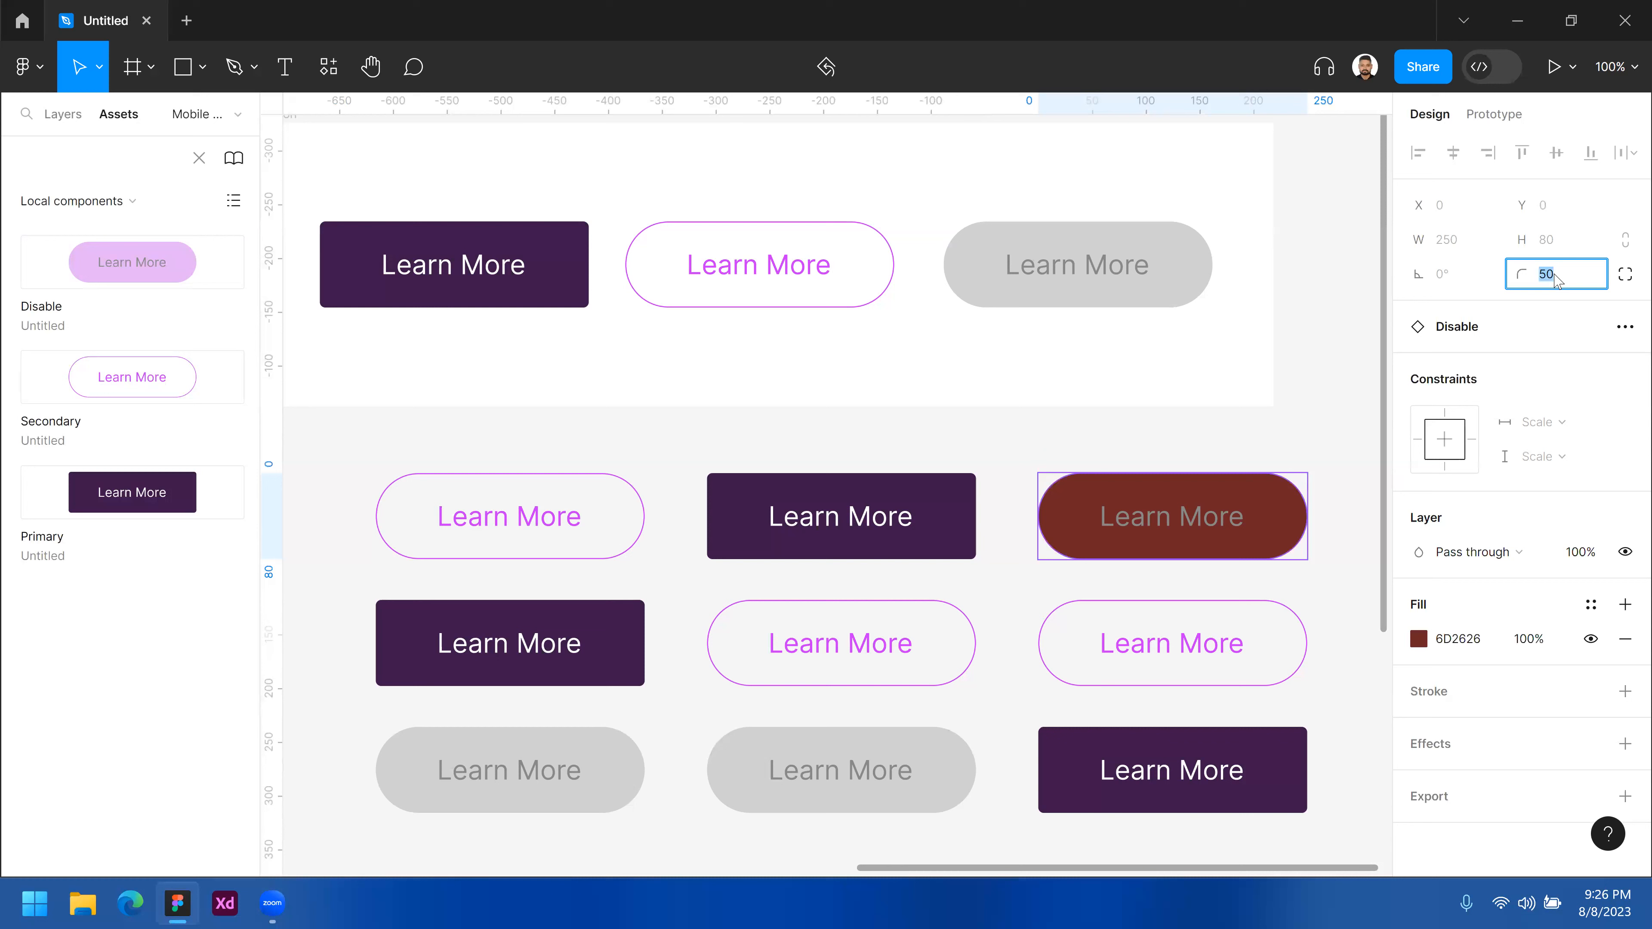
pyautogui.write('50')
pyautogui.press('Return')
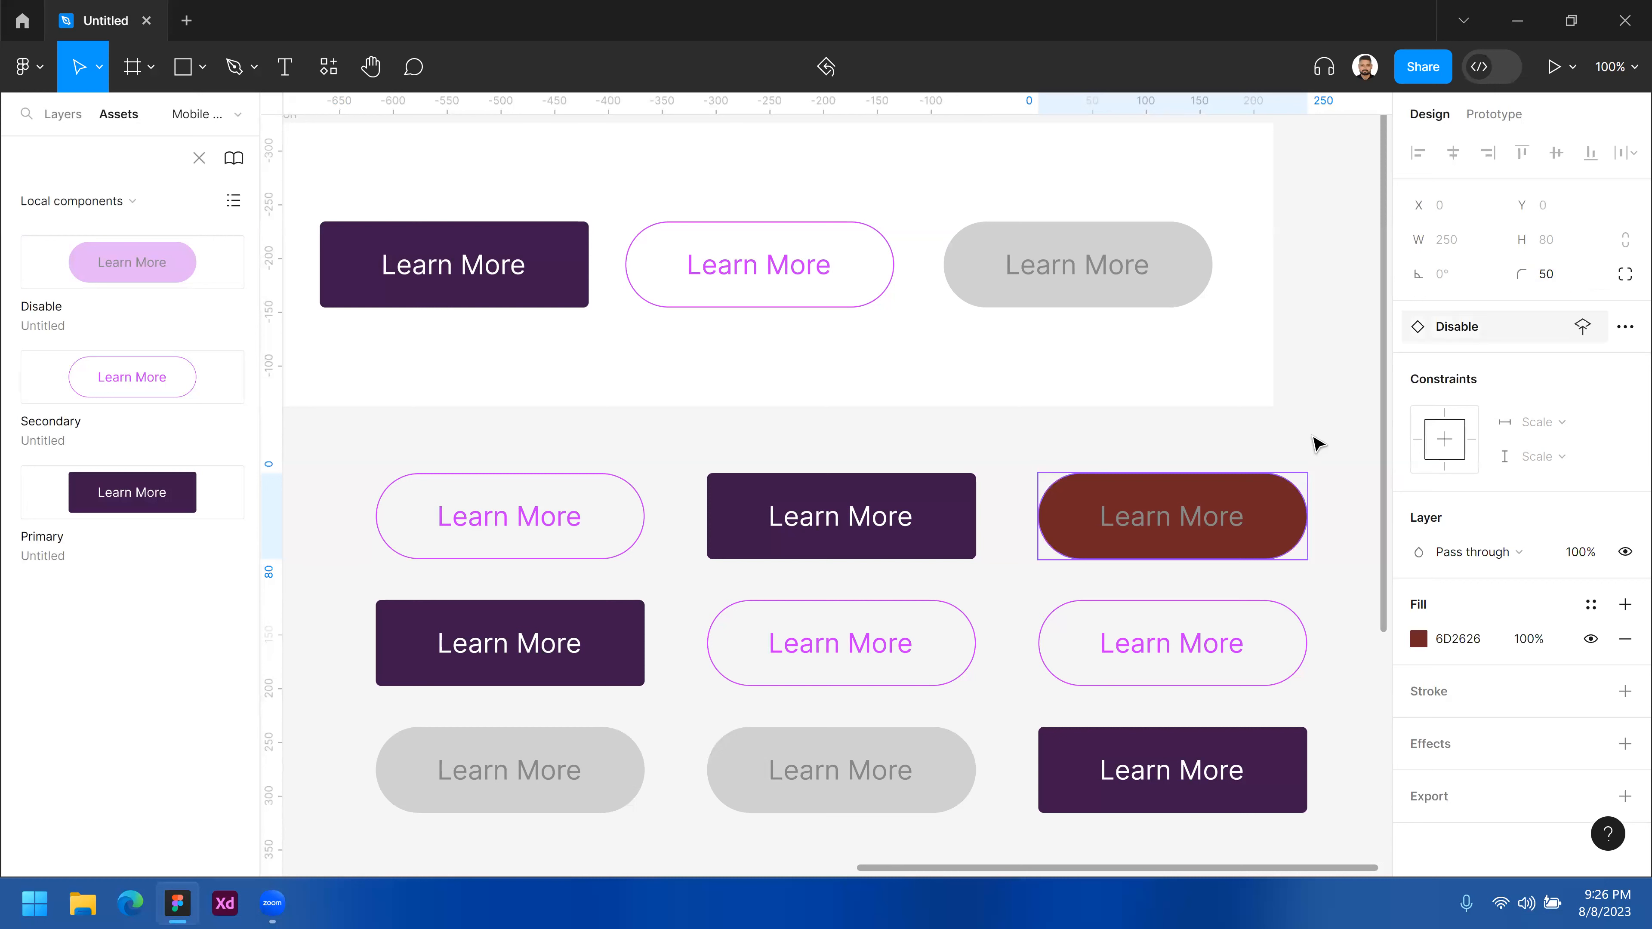
pyautogui.click(1558, 279)
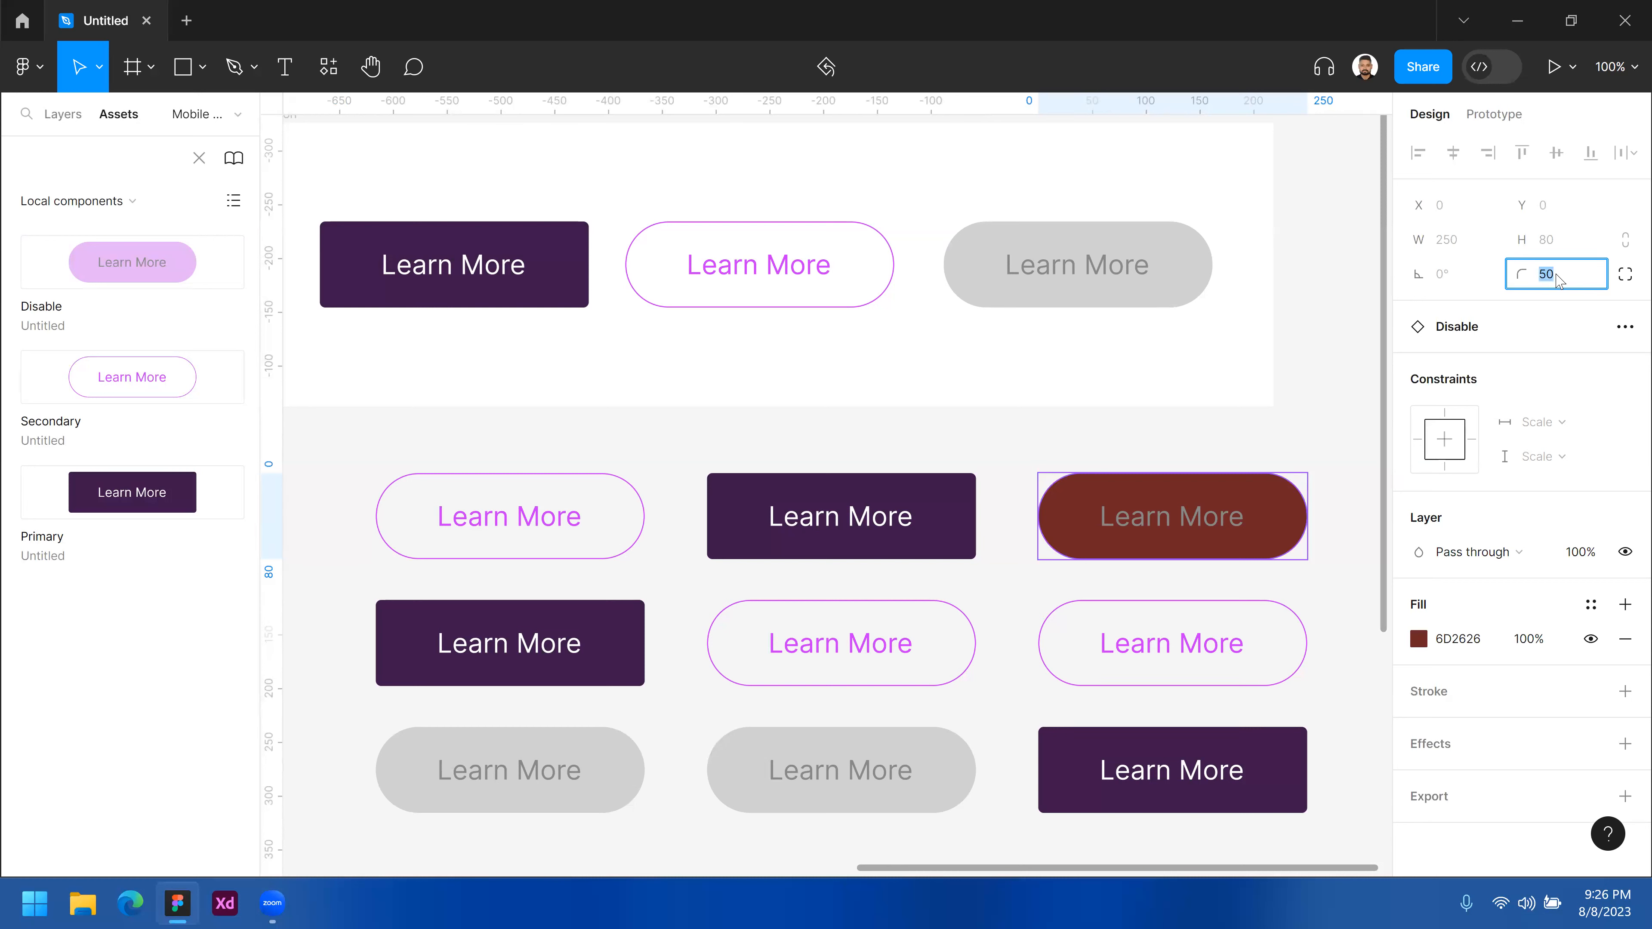
pyautogui.write('5')
pyautogui.press('Return')
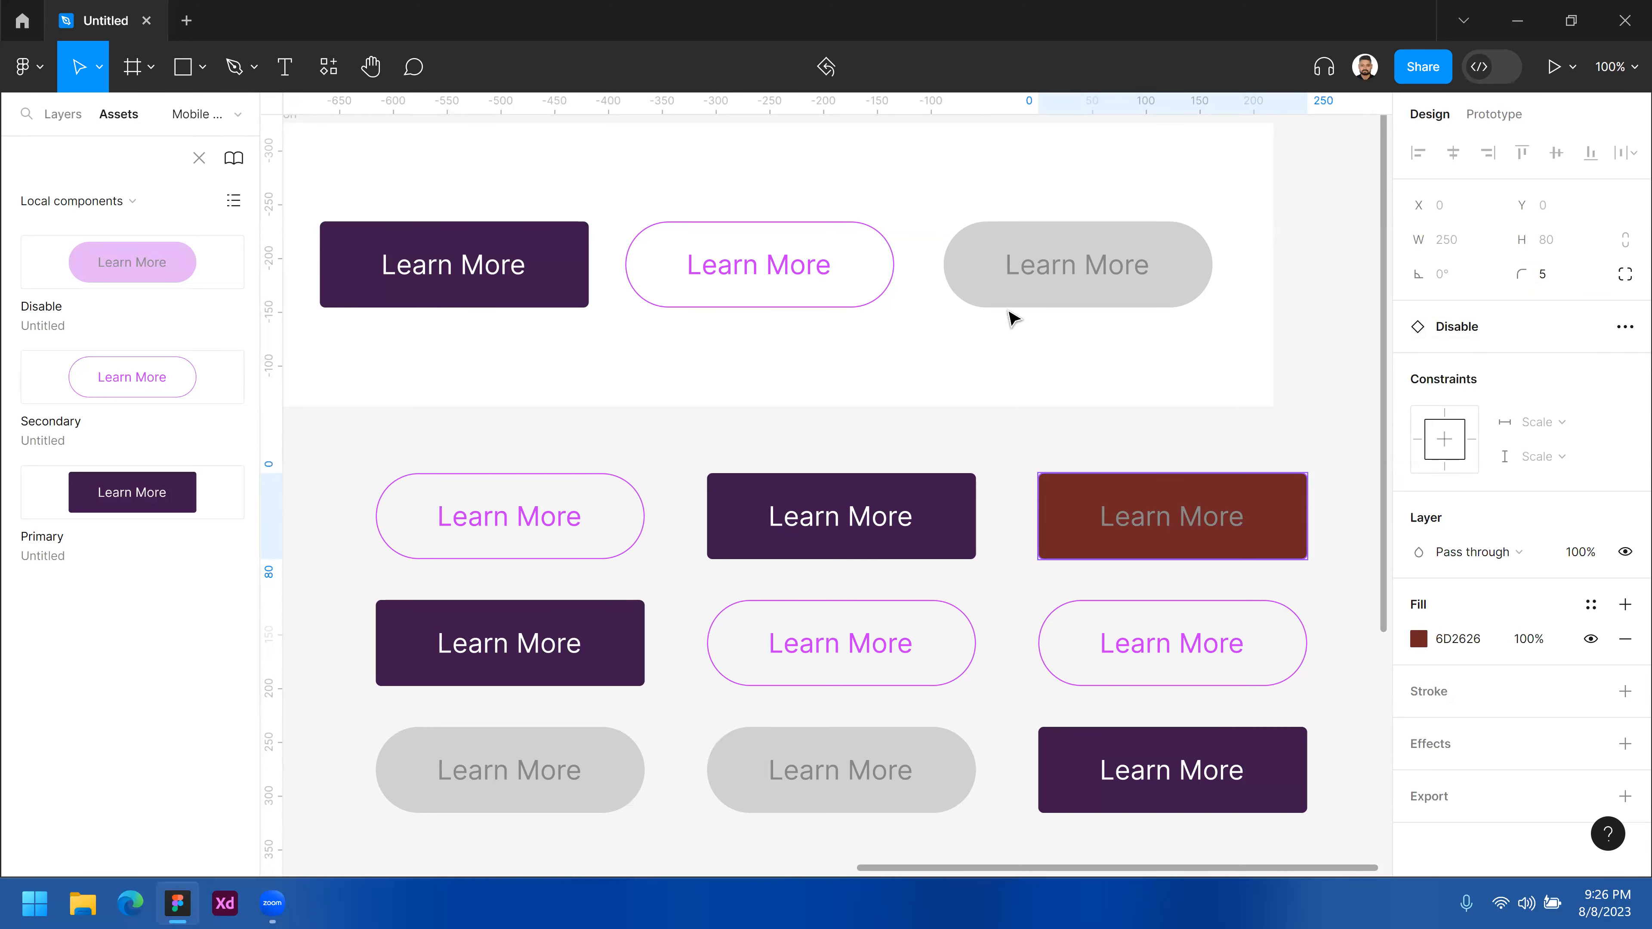
pyautogui.scroll(-1, 1012, 319)
pyautogui.moveTo(501, 150); pyautogui.dragTo(707, 317)
pyautogui.moveTo(1130, 320); pyautogui.dragTo(1188, 310)
pyautogui.click(1162, 336)
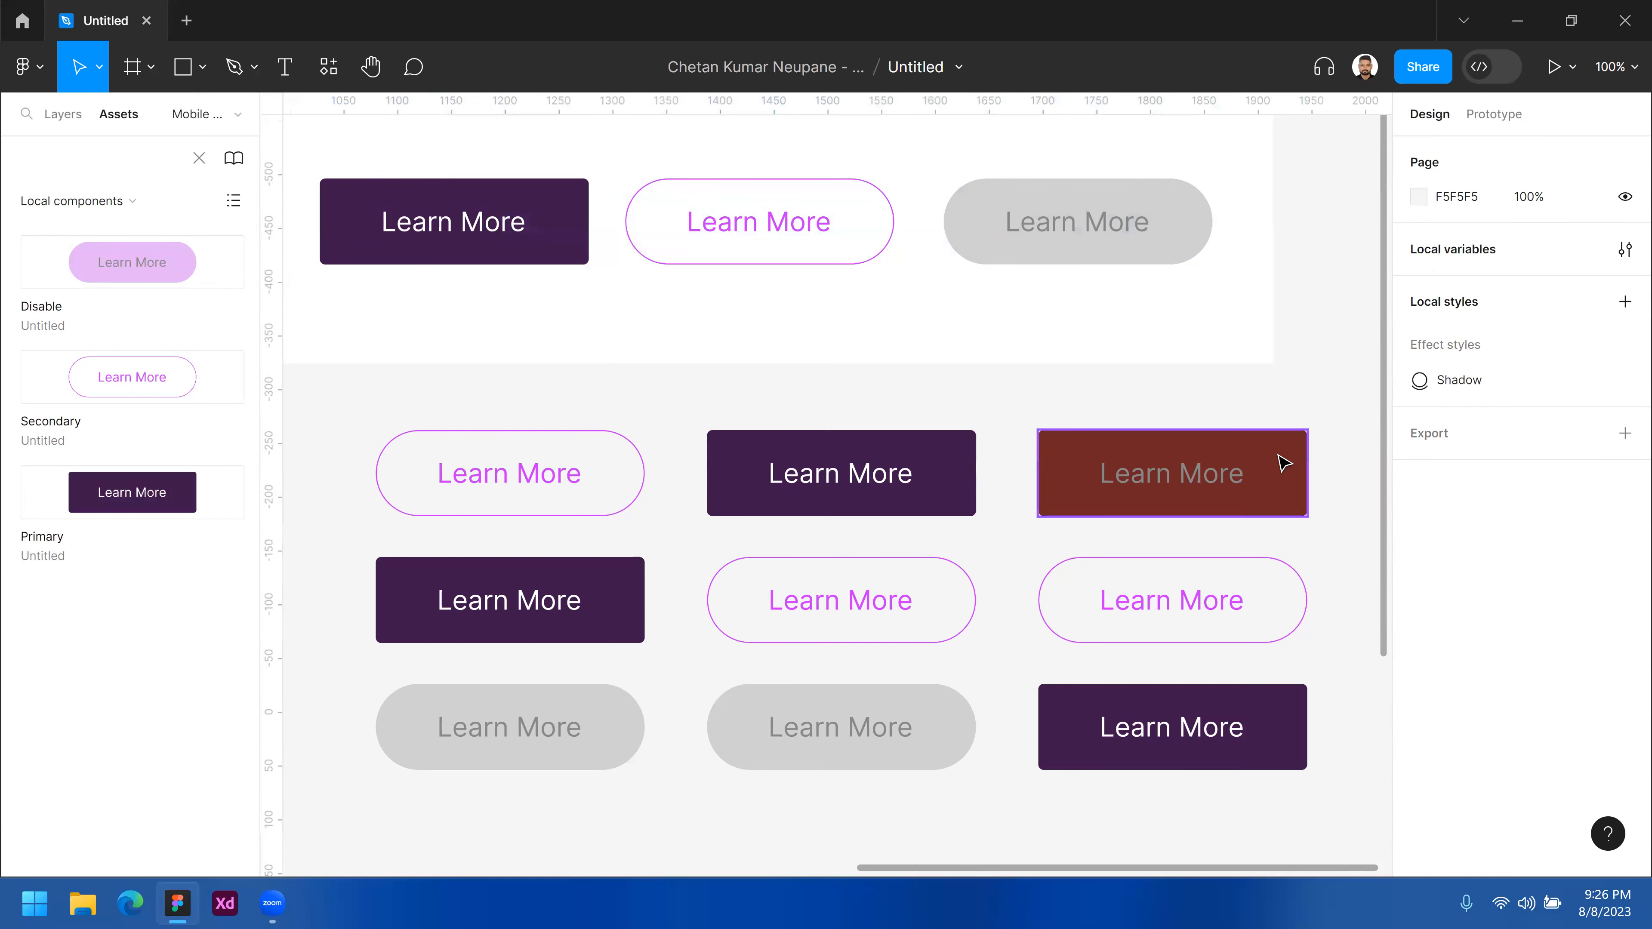
pyautogui.click(1289, 470)
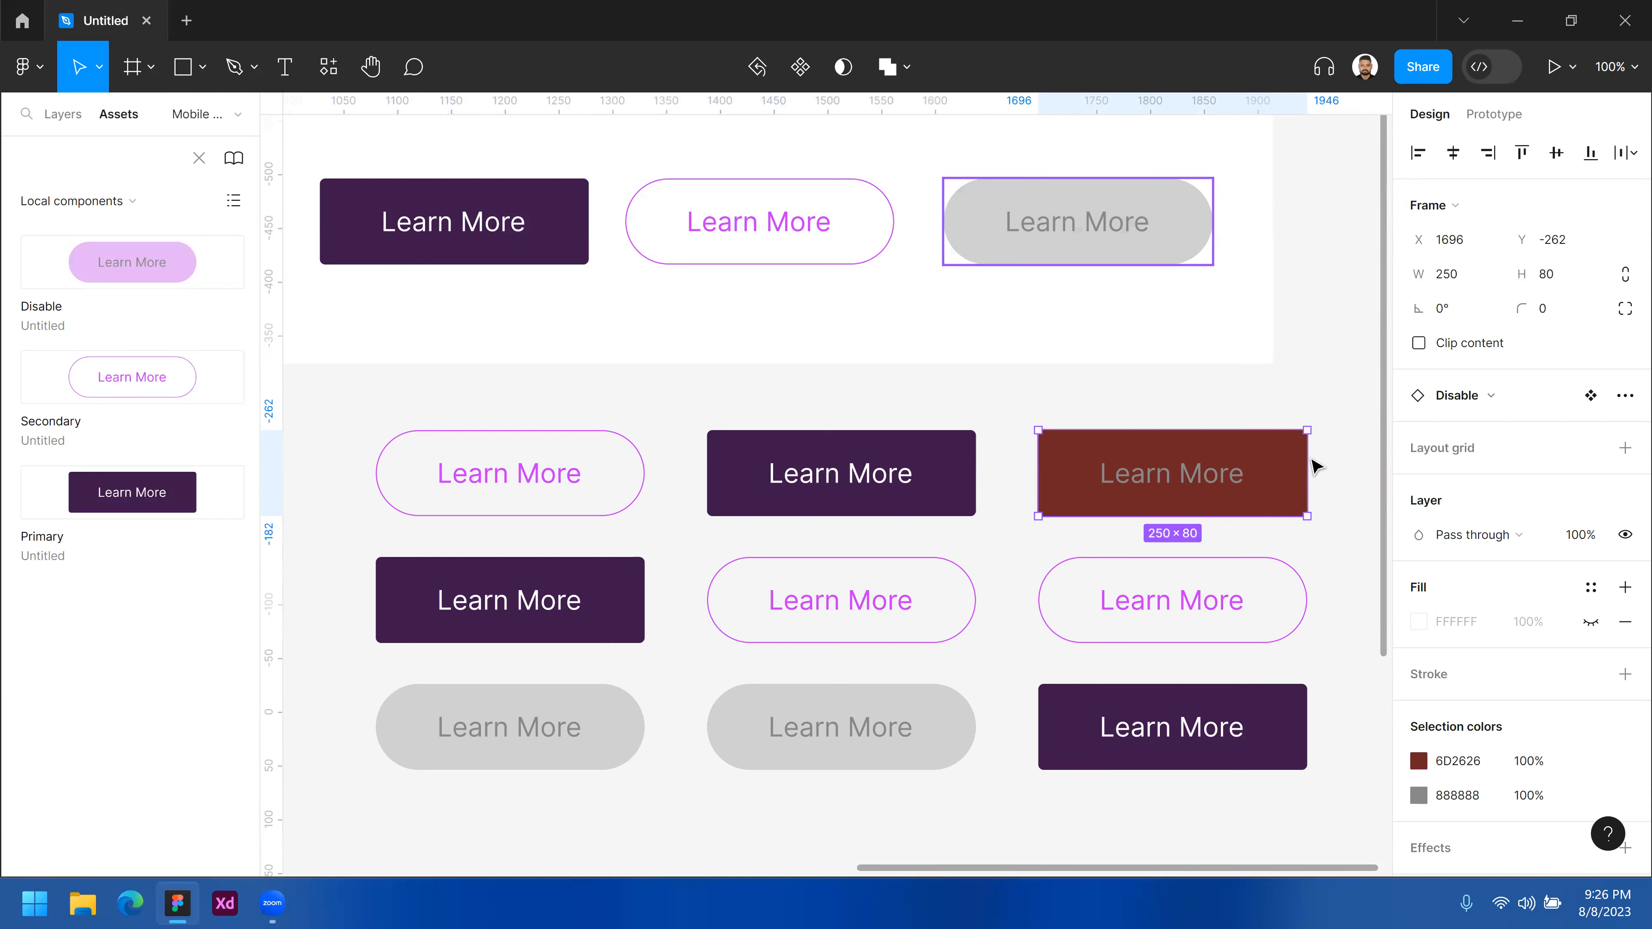
pyautogui.moveTo(1025, 400); pyautogui.dragTo(1341, 548)
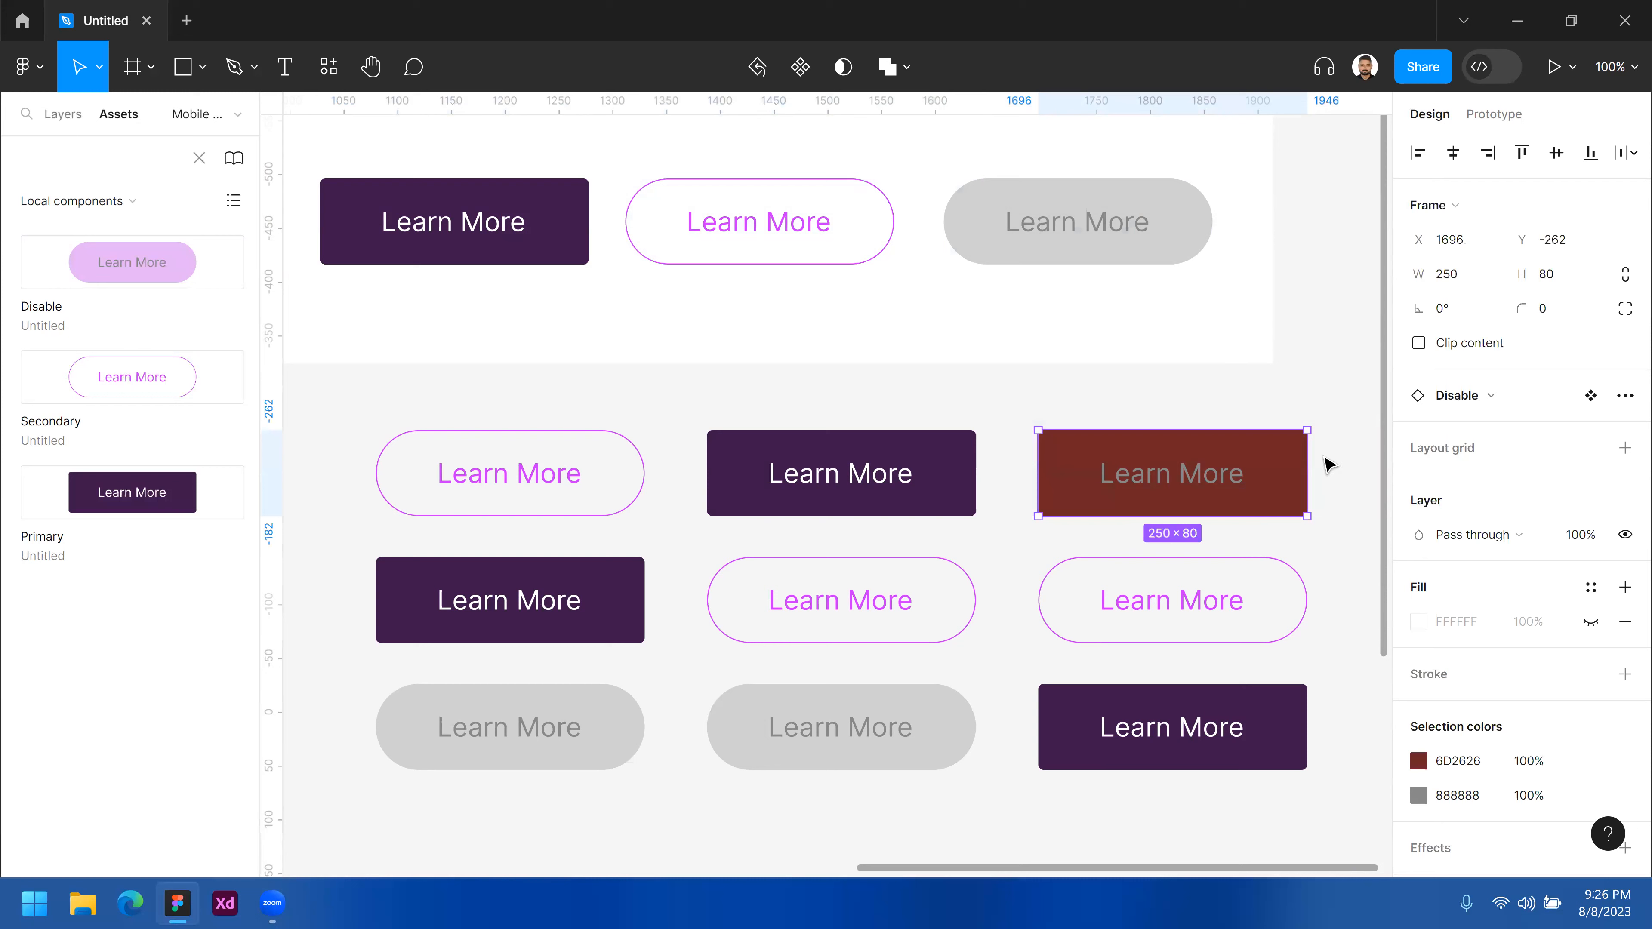
pyautogui.moveTo(1232, 157); pyautogui.dragTo(1080, 293)
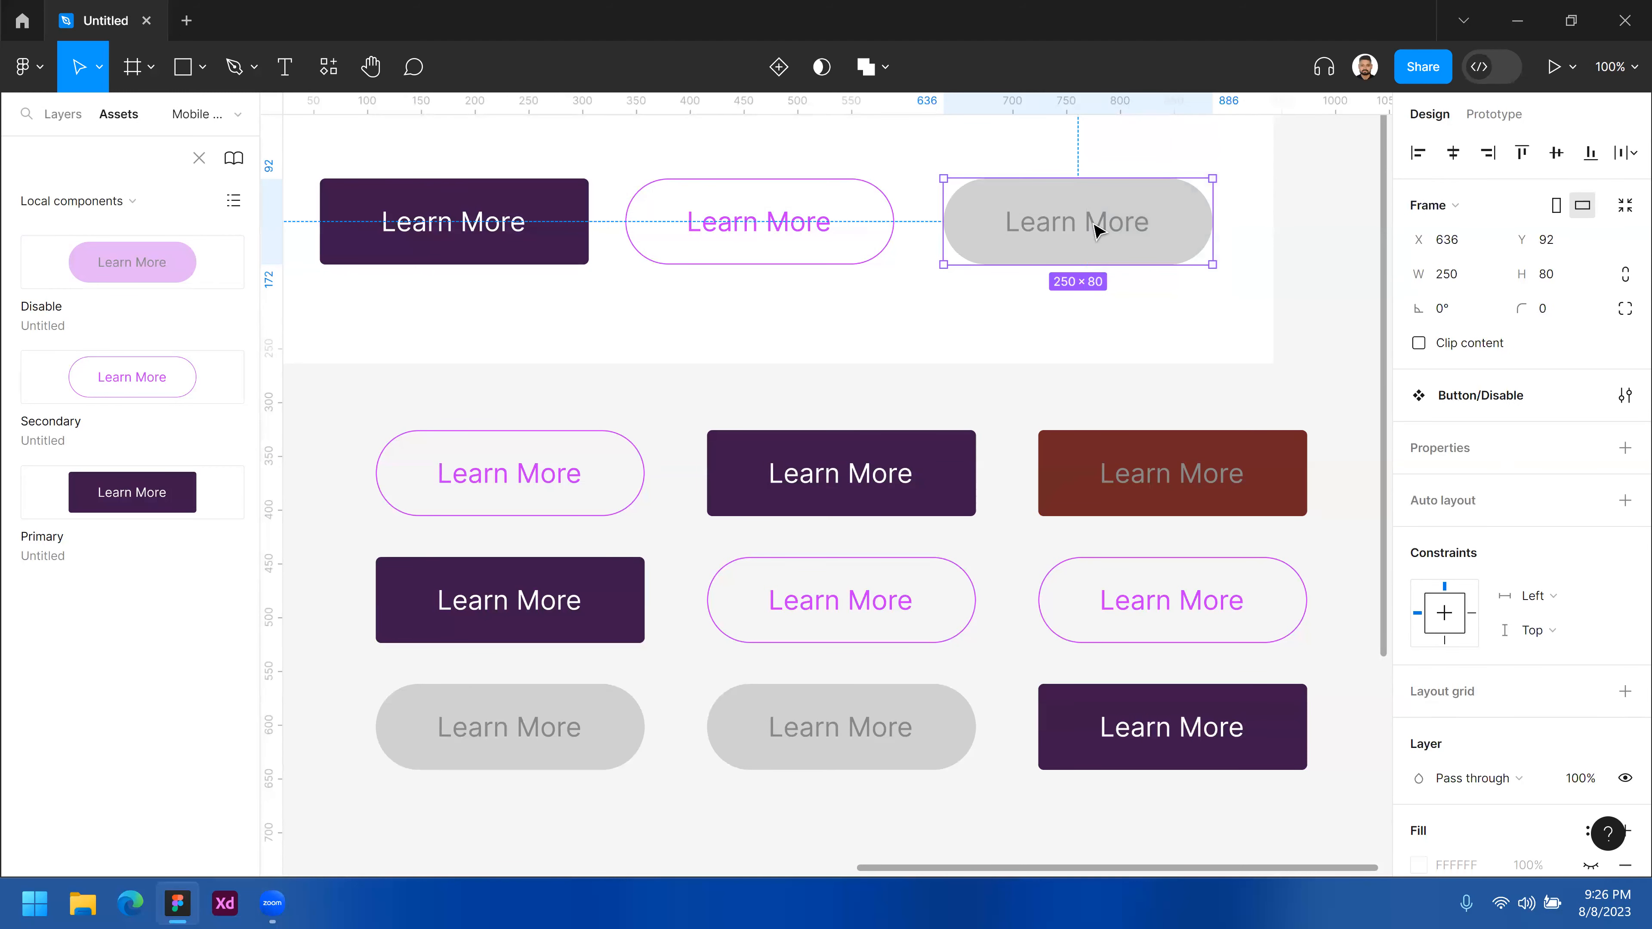
pyautogui.moveTo(1326, 414); pyautogui.dragTo(1120, 492)
pyautogui.click(1125, 254)
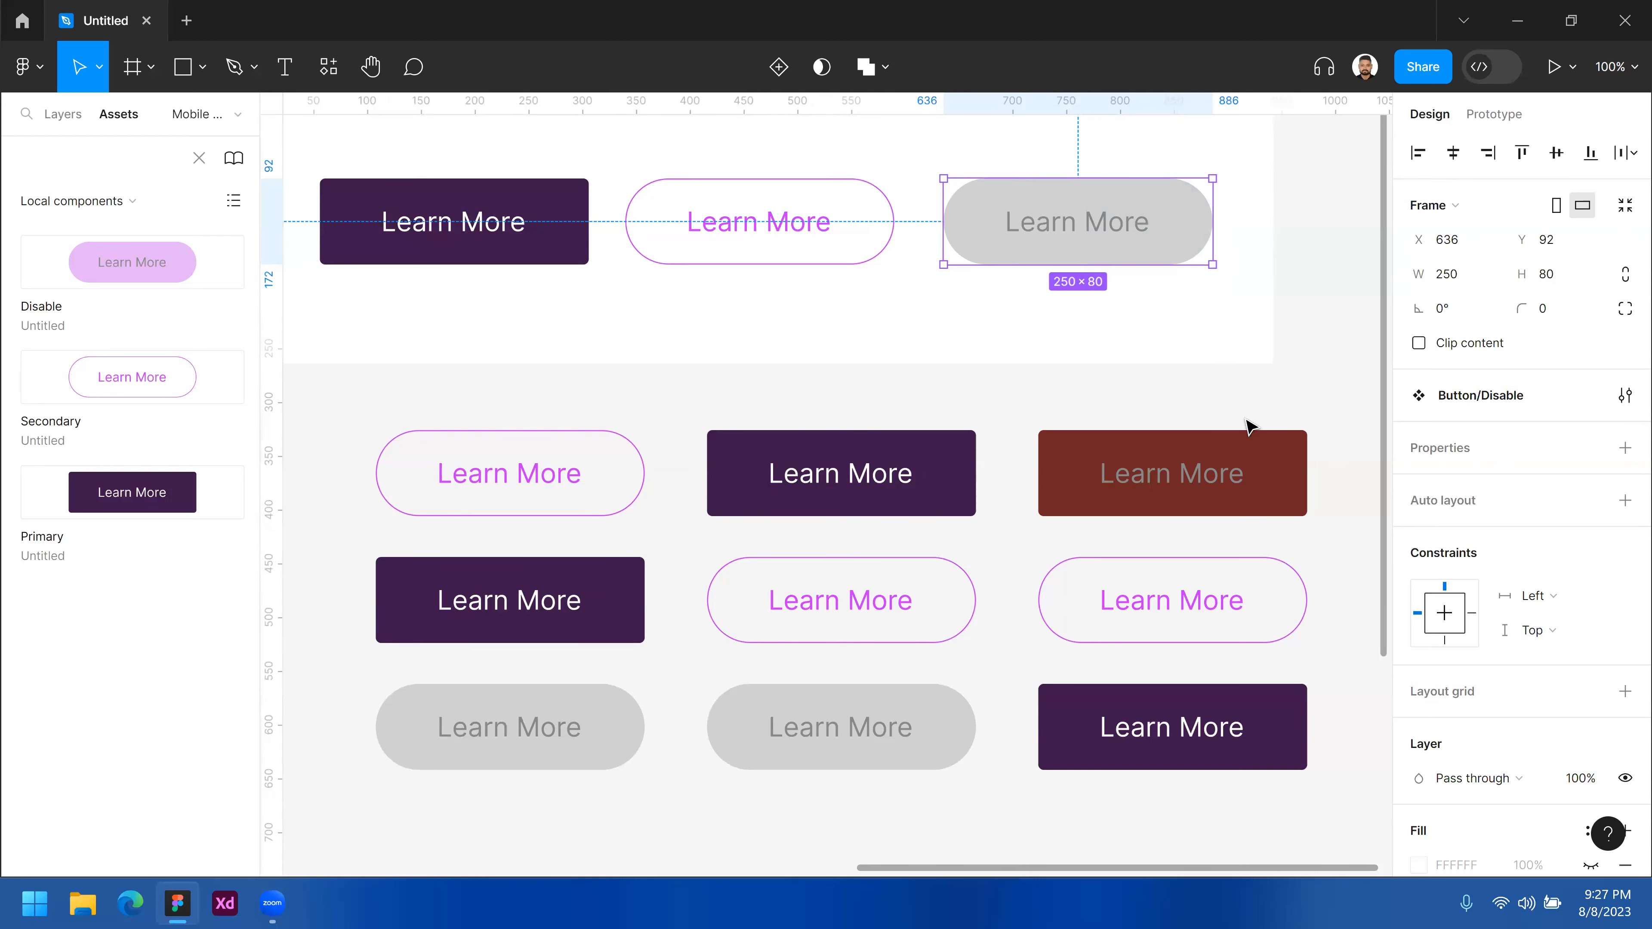
pyautogui.click(1293, 411)
pyautogui.click(1288, 454)
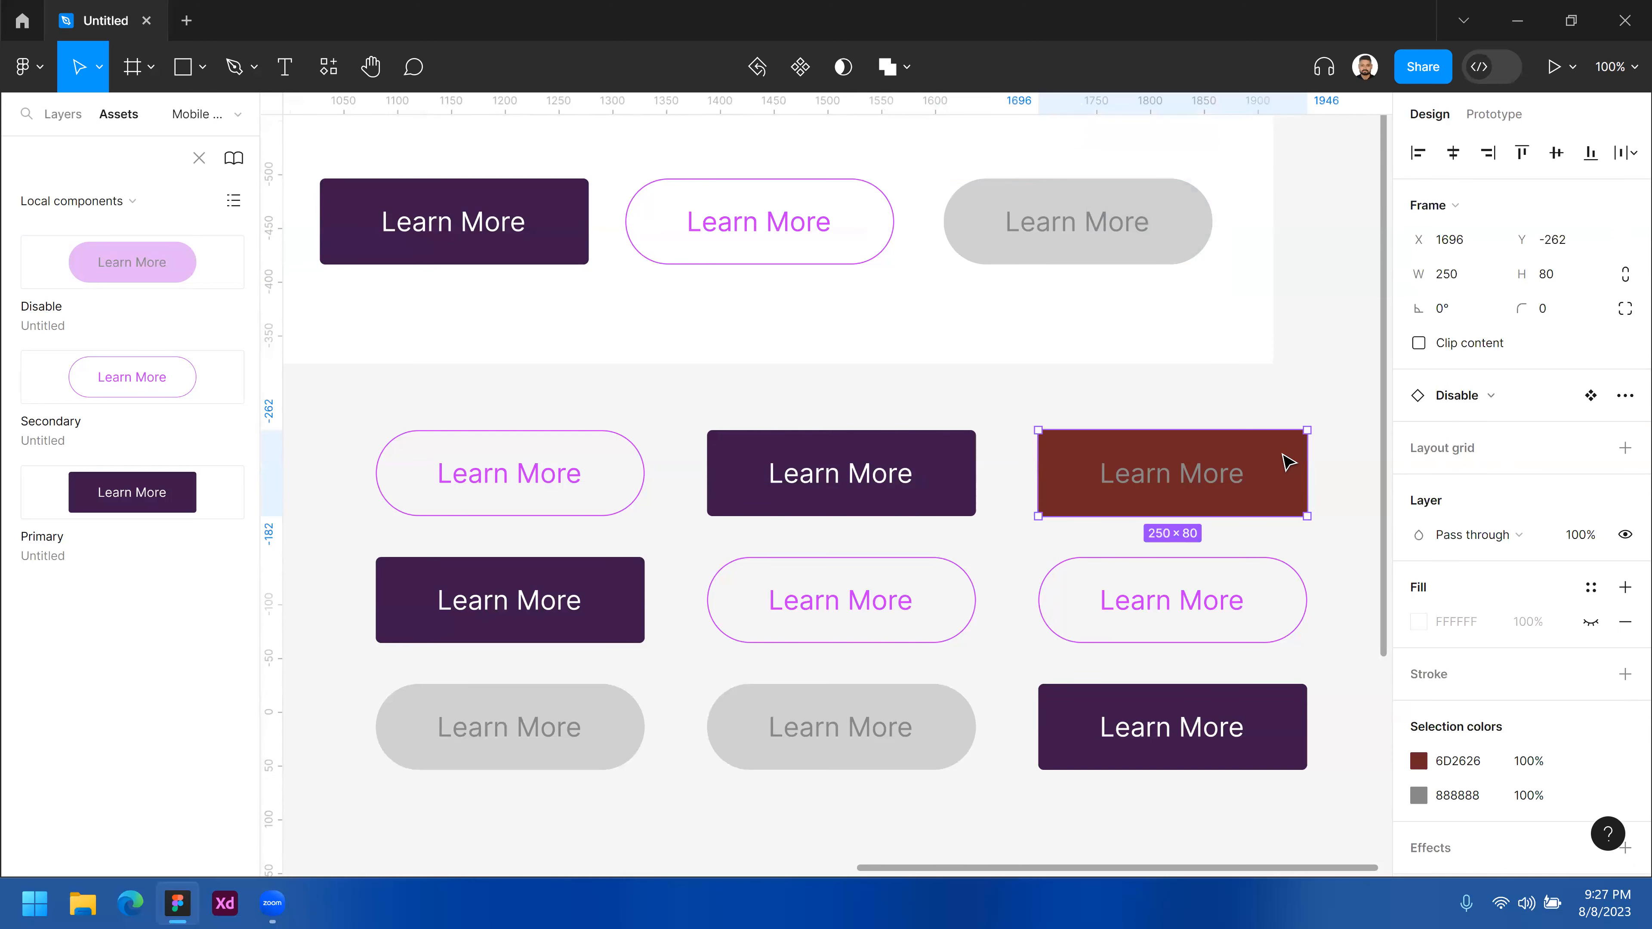
pyautogui.rightClick(1285, 459)
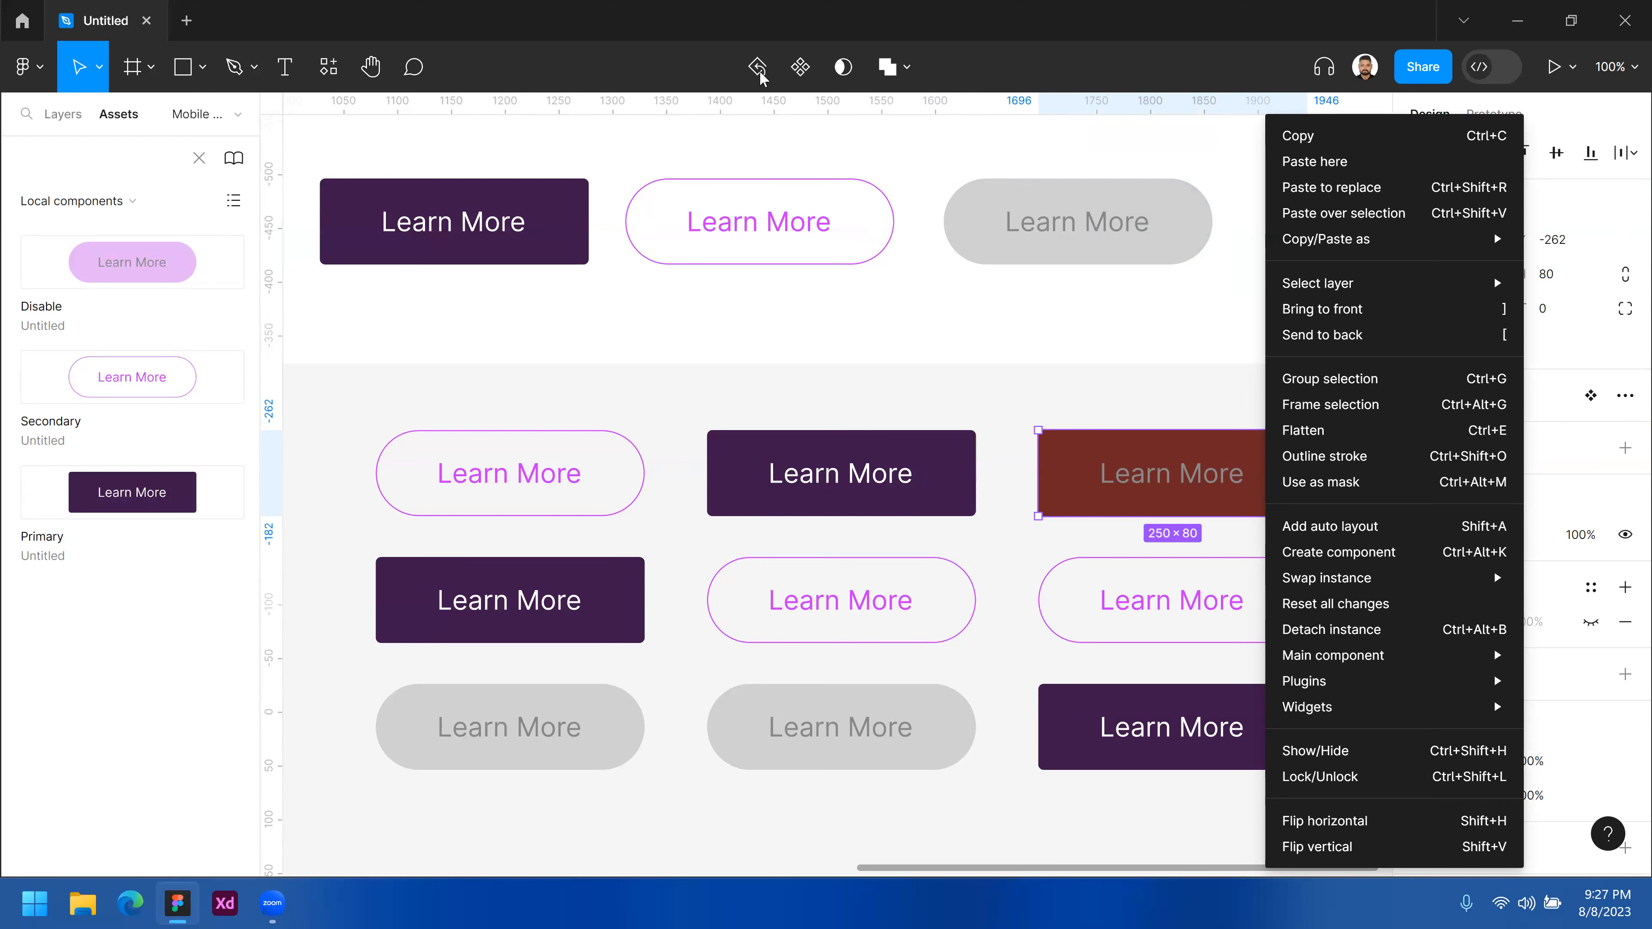
pyautogui.press('Escape')
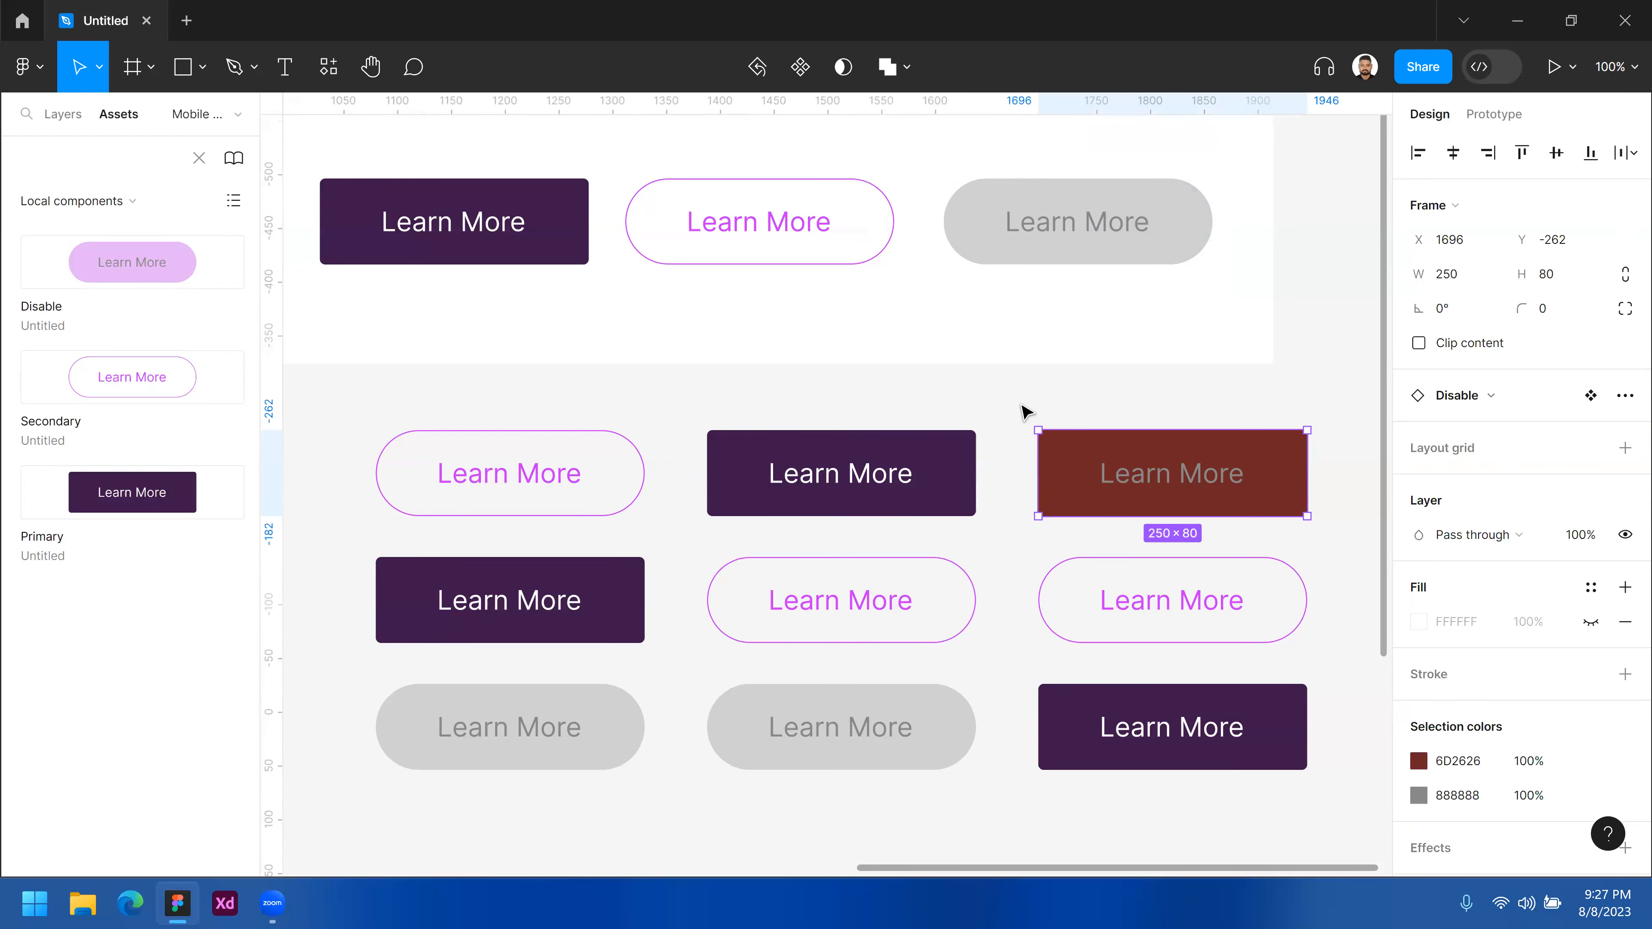
# - Set the corner radius of the background shape in the last row's middle Disable instance to 5
pyautogui.hscroll(3, 883, 388)
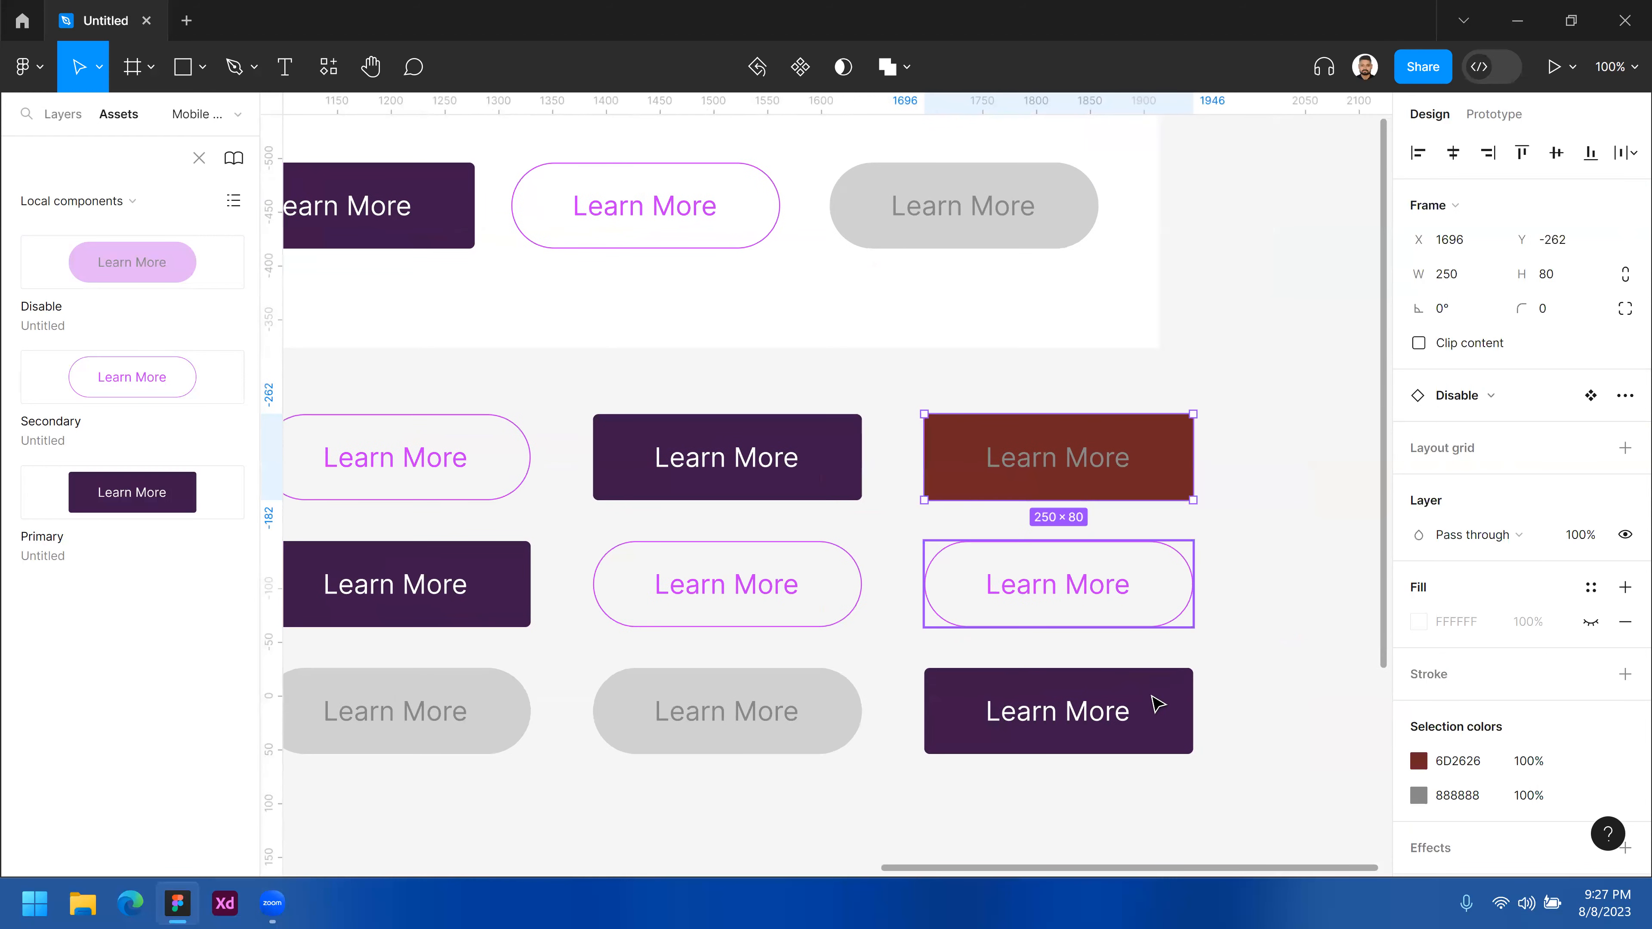
pyautogui.scroll(-1, 932, 390)
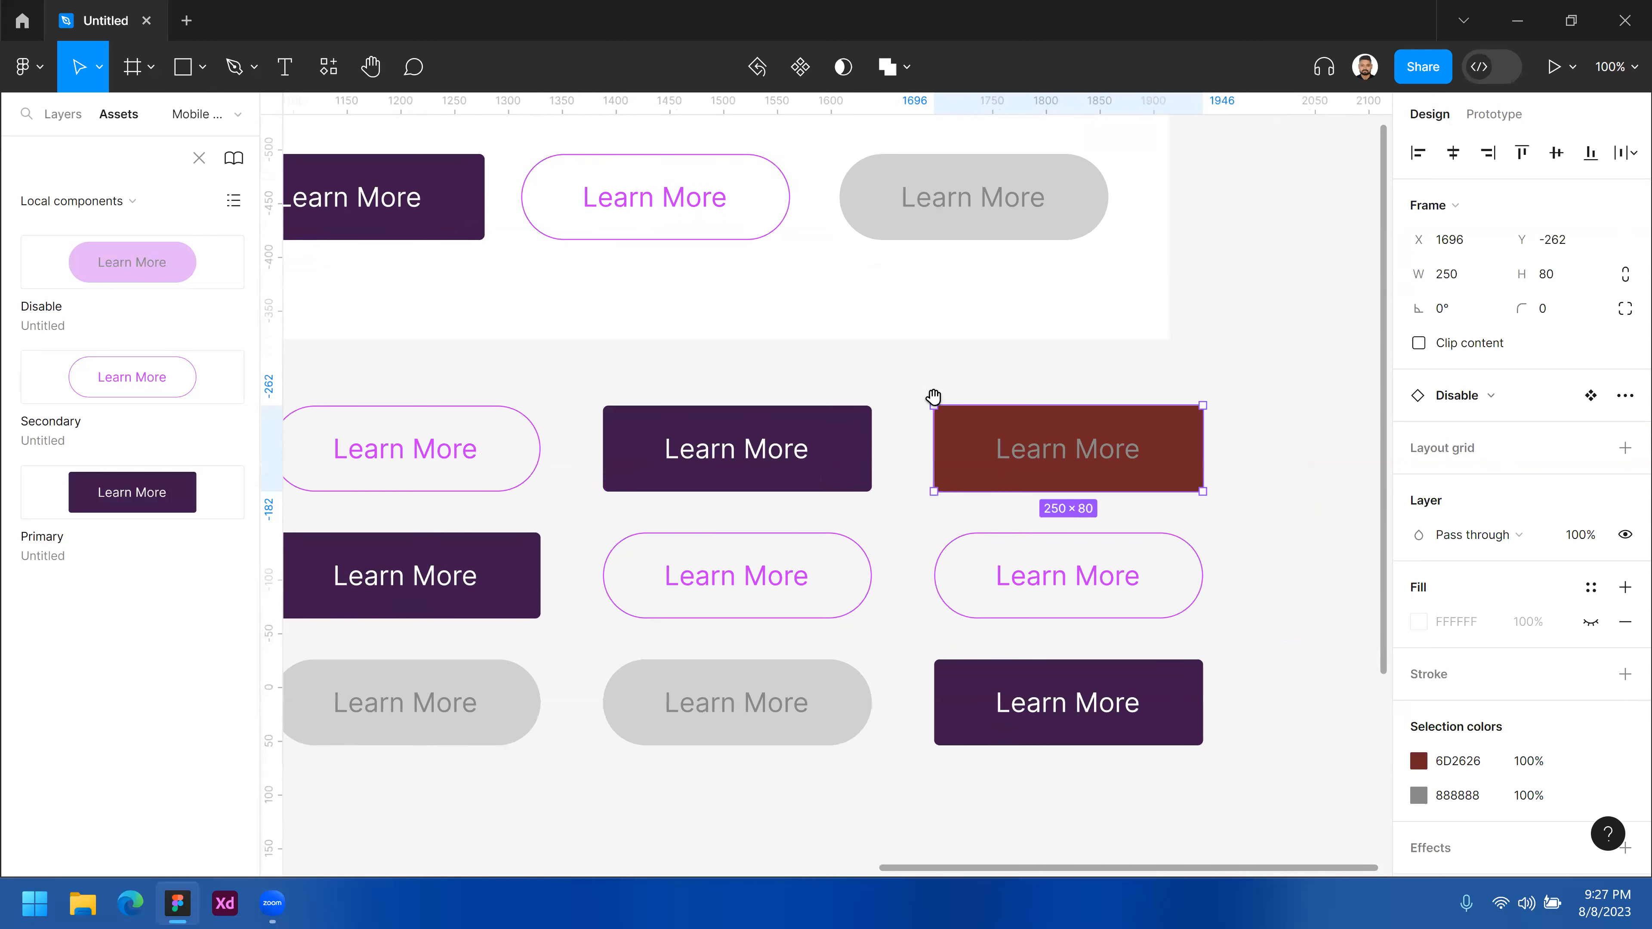
pyautogui.click(857, 692)
pyautogui.doubleClick(857, 690)
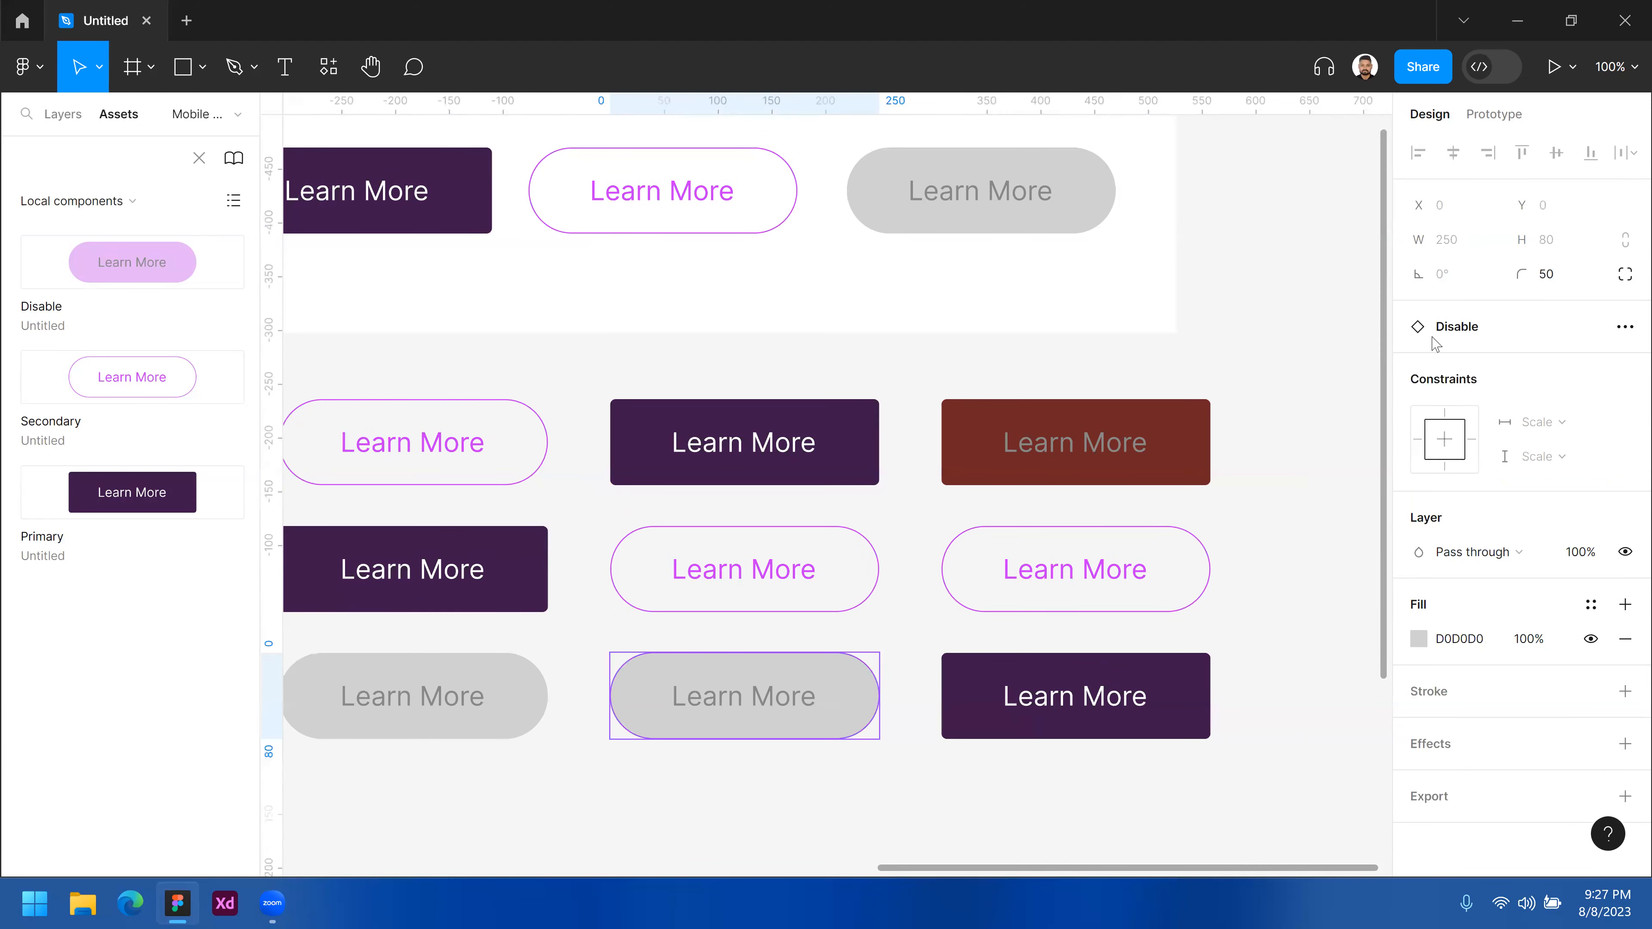
pyautogui.click(1565, 276)
pyautogui.write('5')
pyautogui.press('Return')
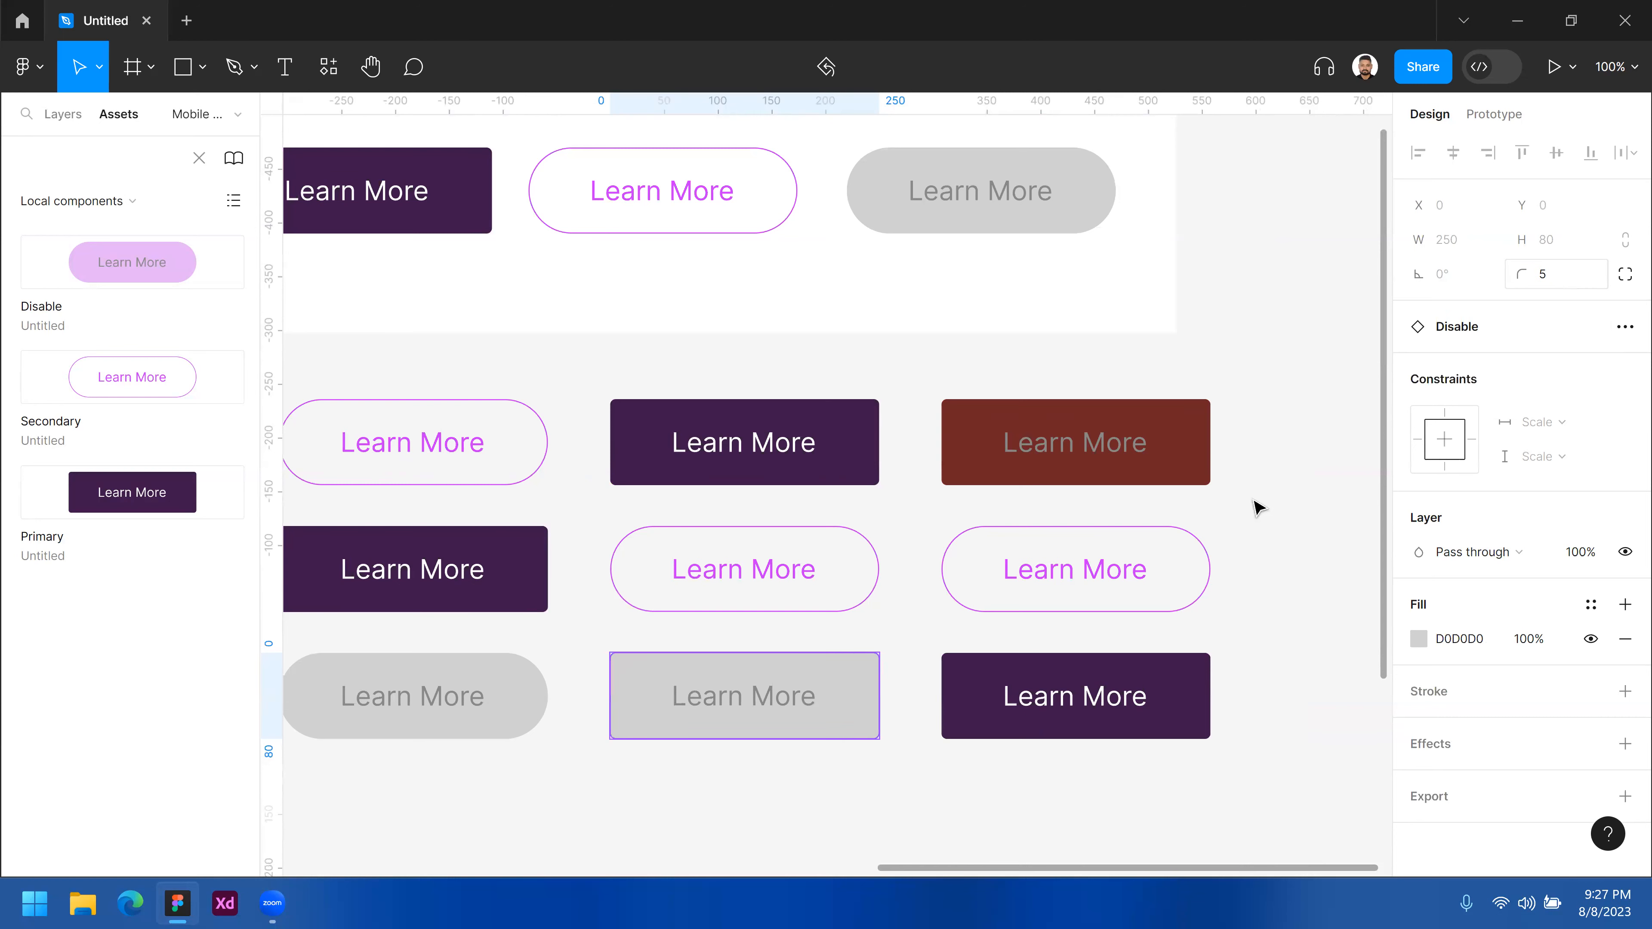
pyautogui.press('Escape')
# - Override the button fill of the middle Disable instance in the grid's last row with red A21313
pyautogui.click(857, 686)
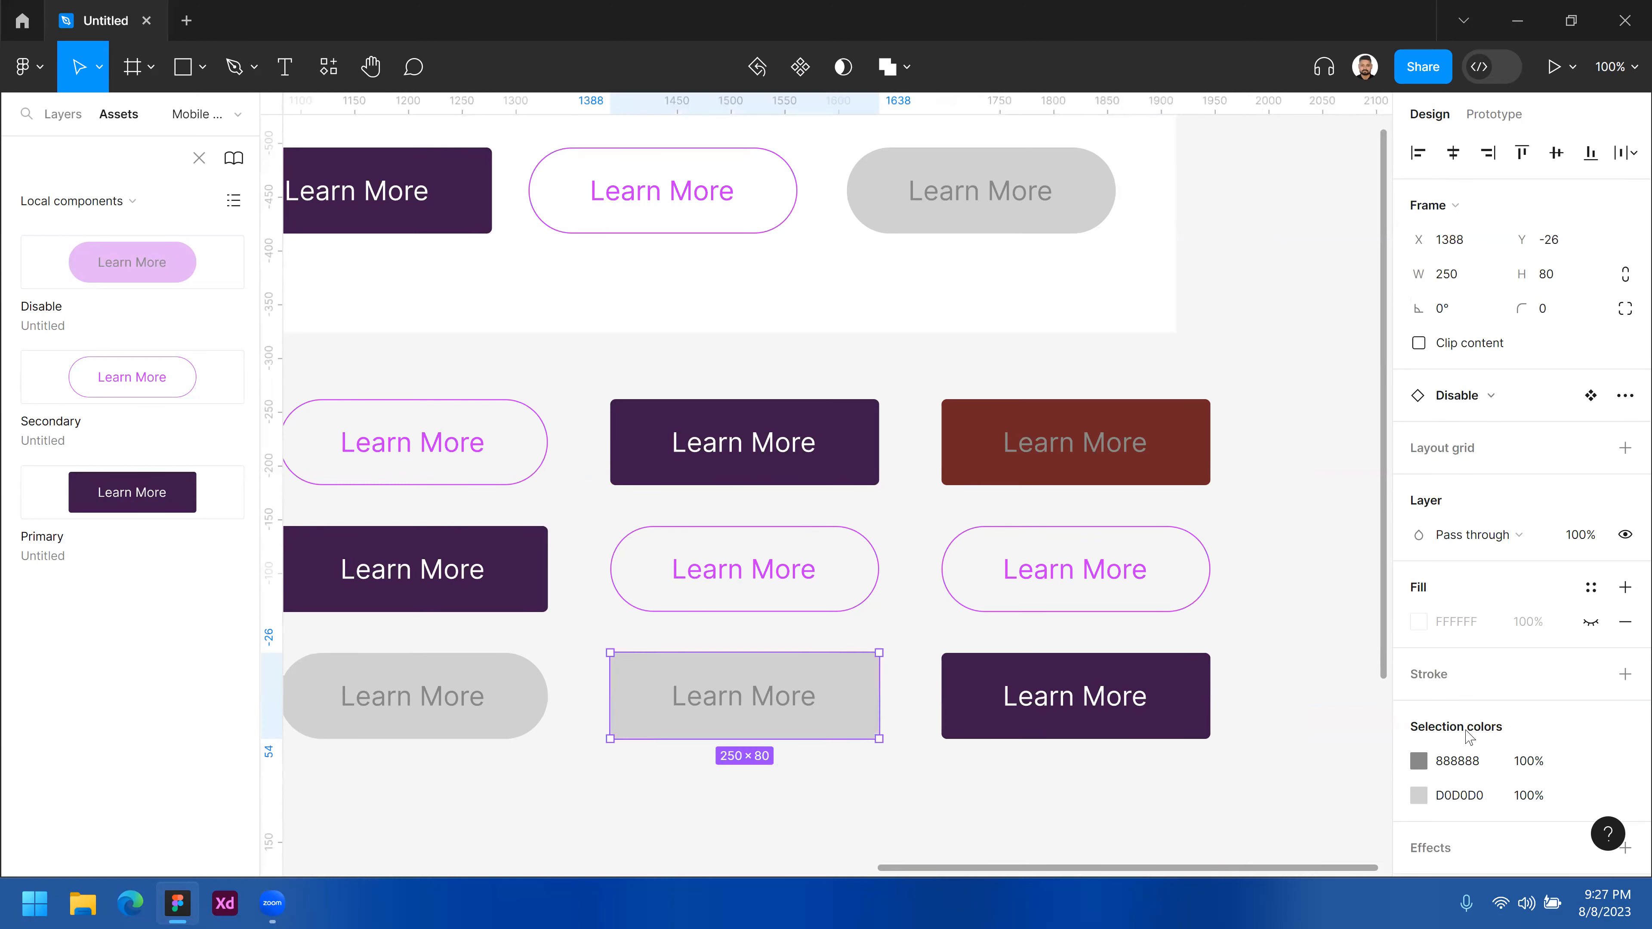
pyautogui.click(1419, 795)
pyautogui.click(1366, 429)
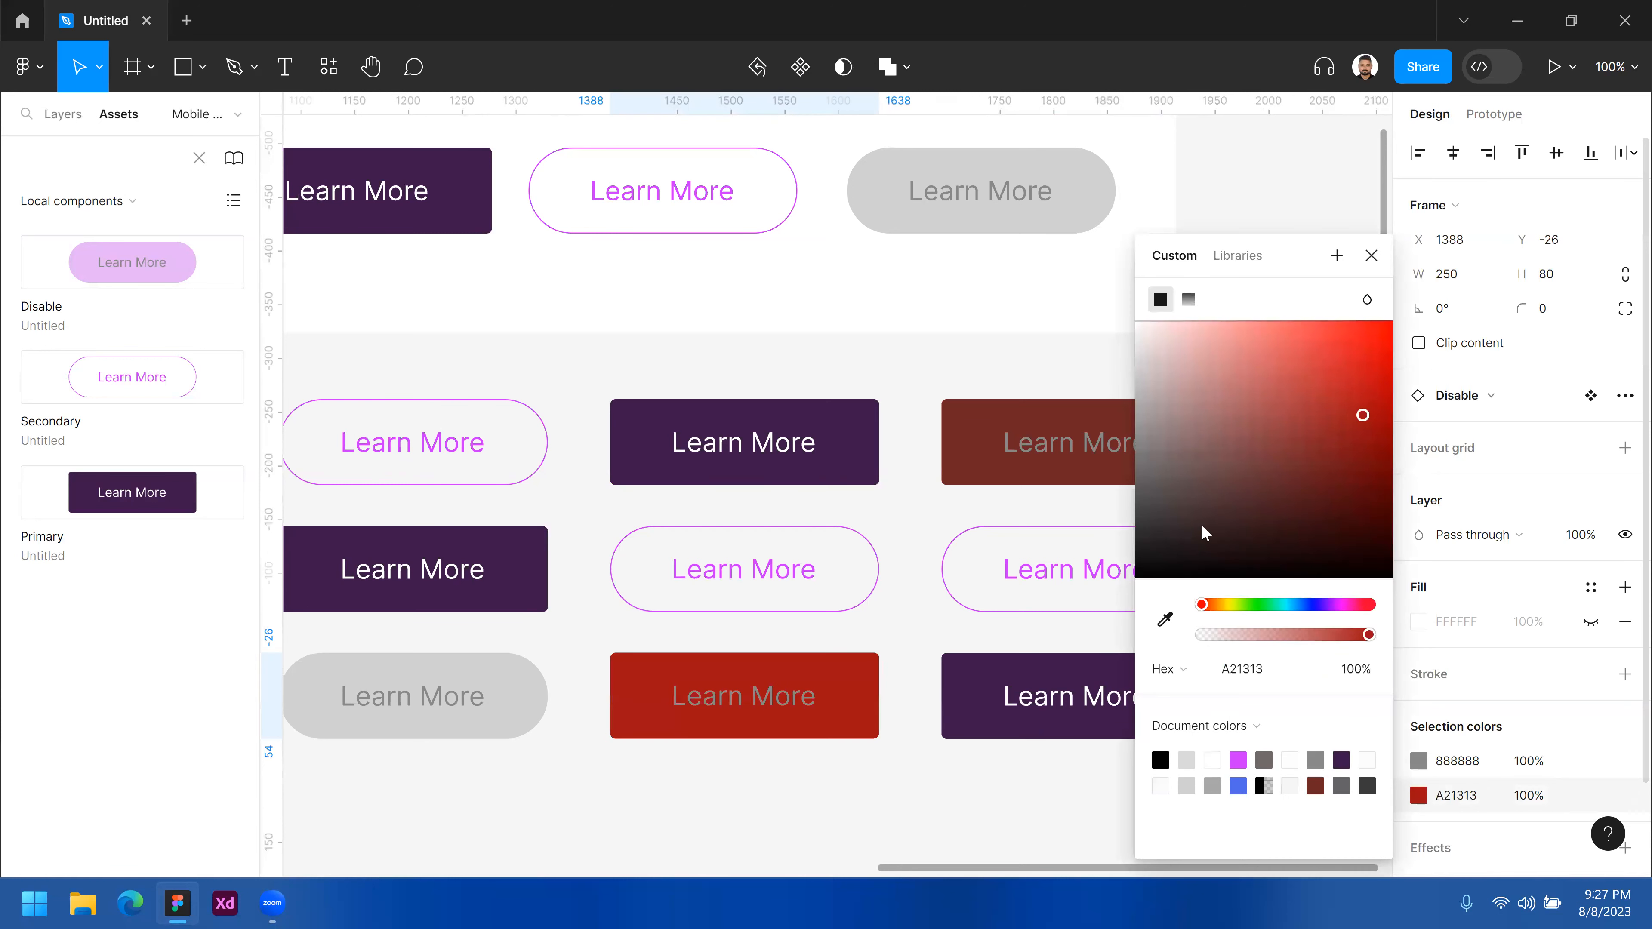
pyautogui.click(976, 792)
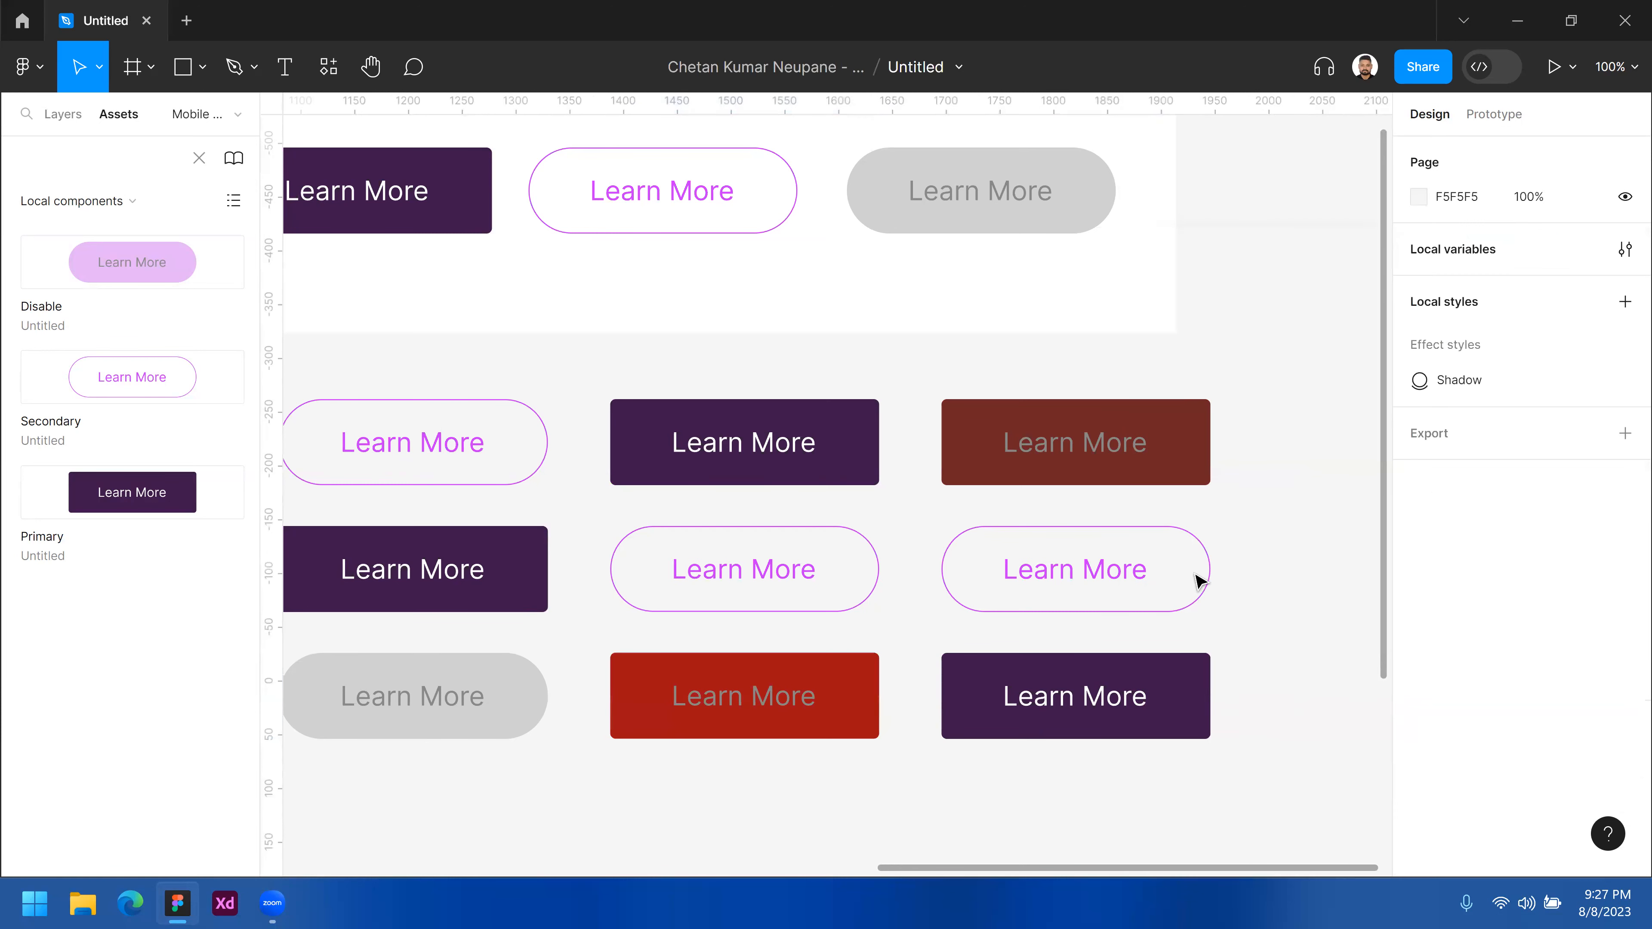
# - Reset all changes on the dark red Disable instance in the grid's first row and the red one in its last row
pyautogui.click(1189, 430)
pyautogui.rightClick(1180, 442)
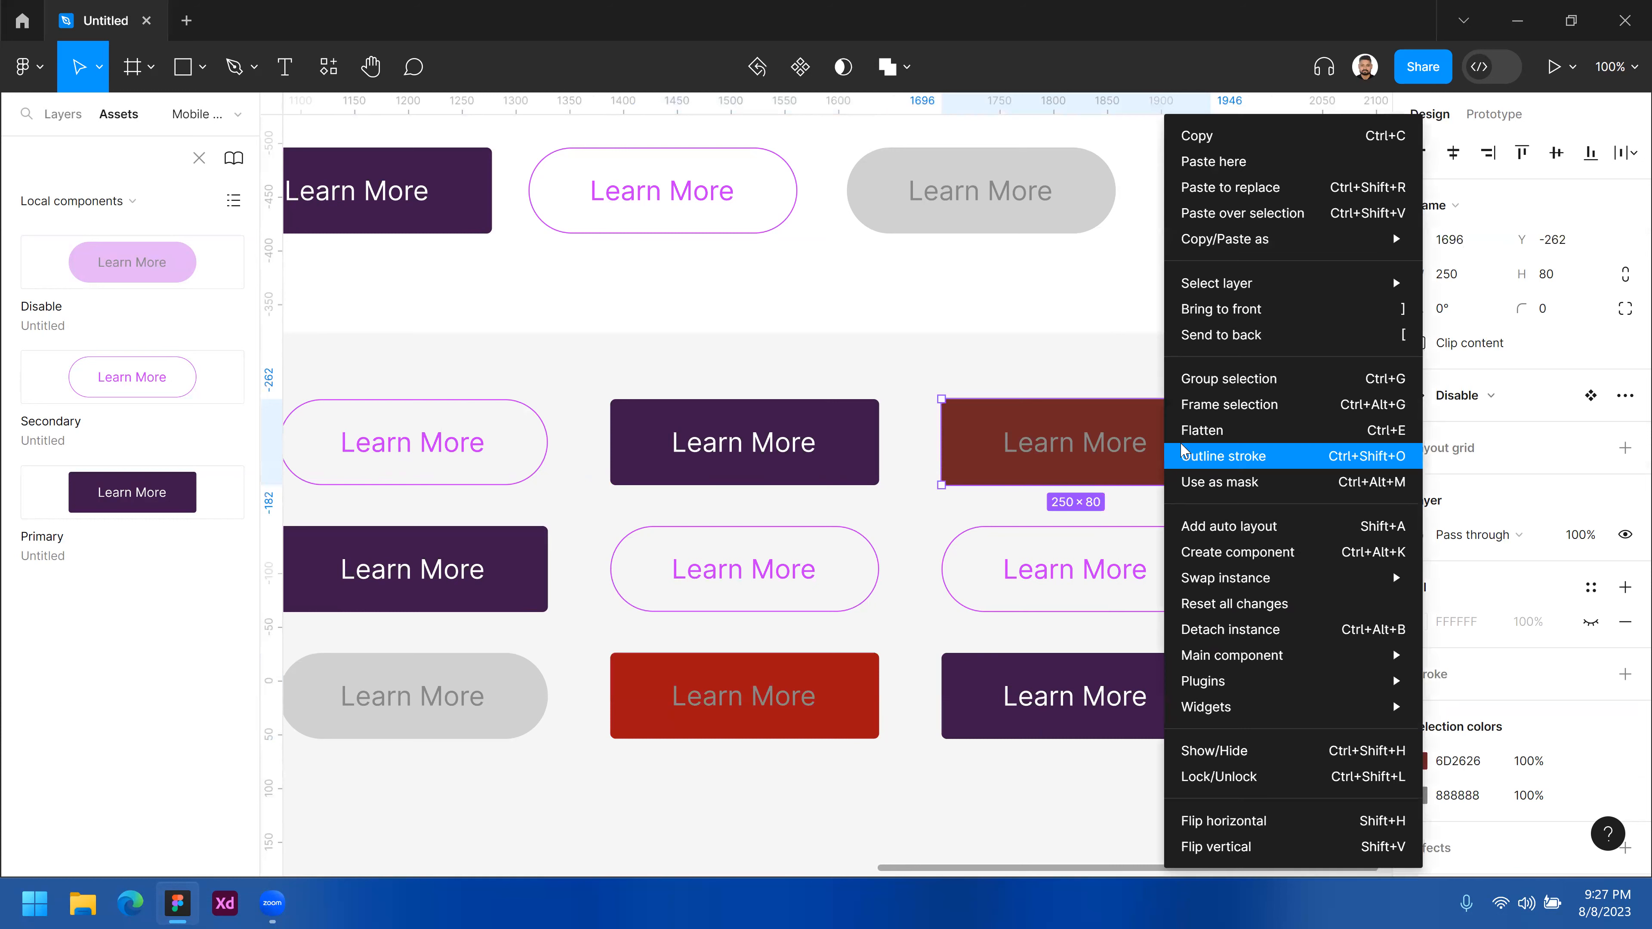
pyautogui.click(1232, 604)
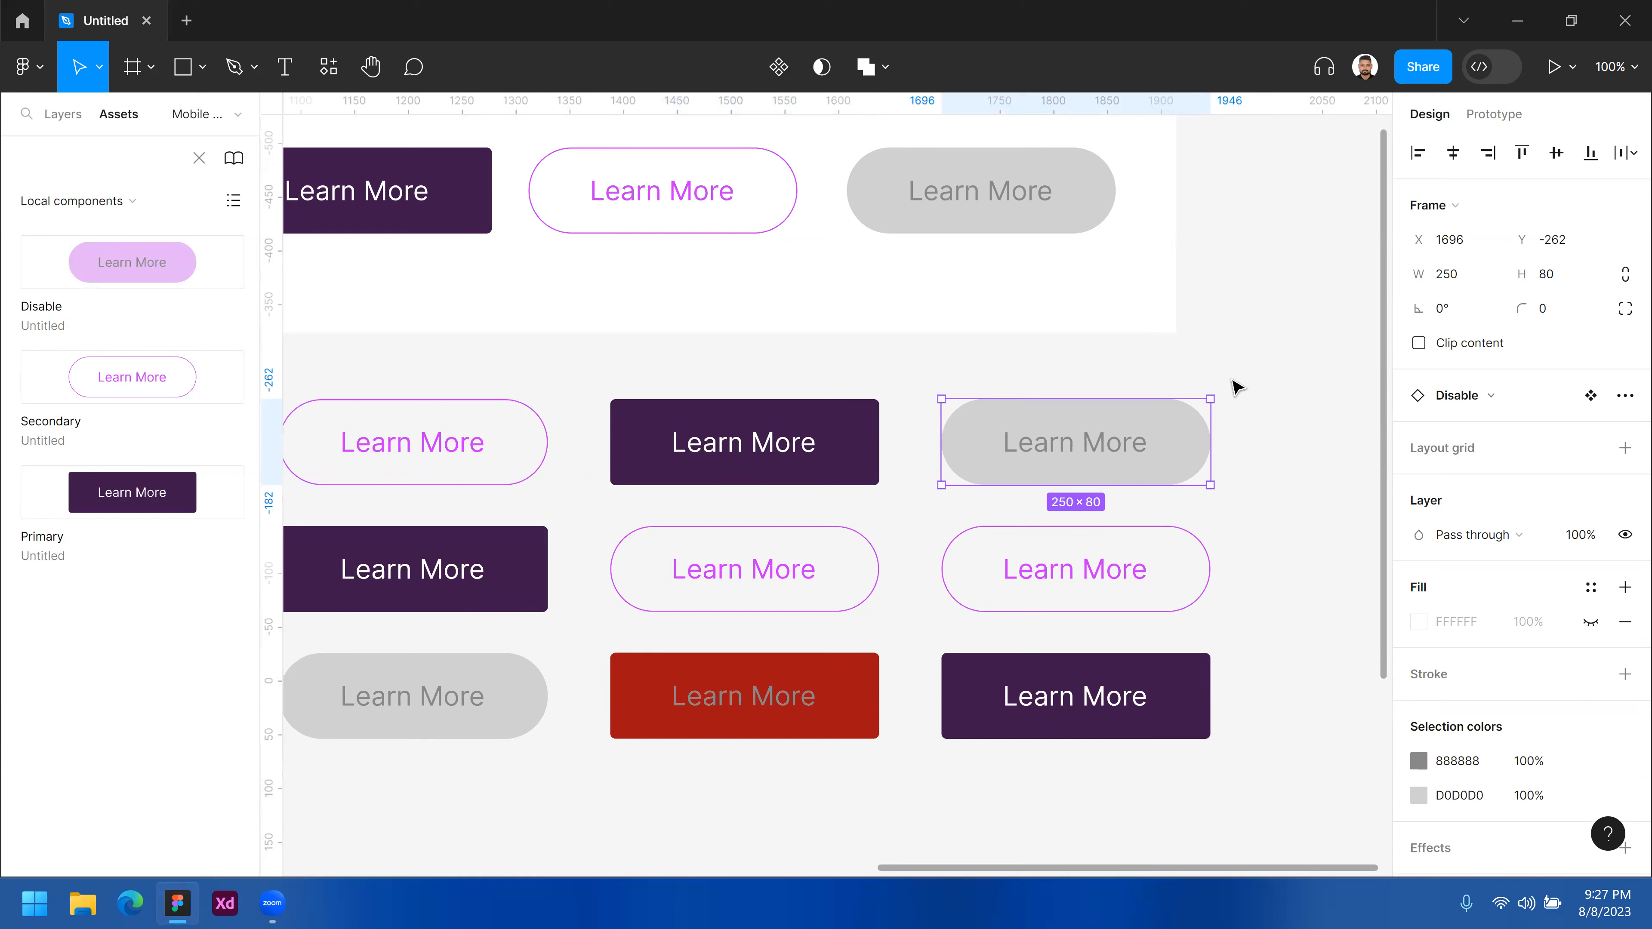
pyautogui.click(860, 689)
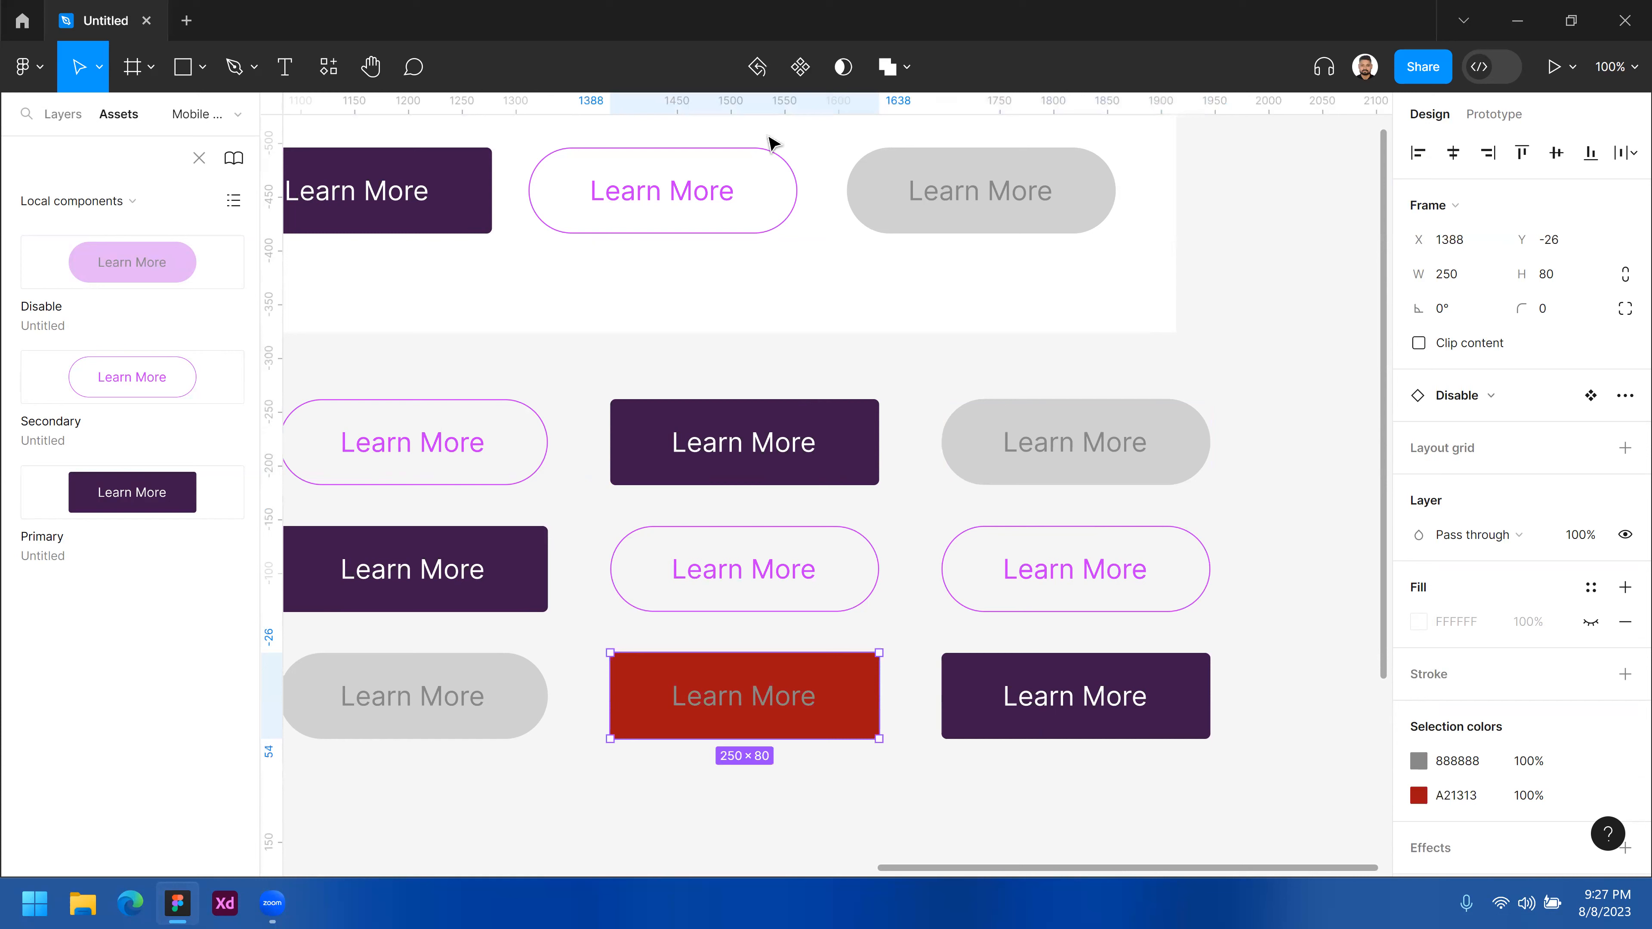
pyautogui.click(756, 67)
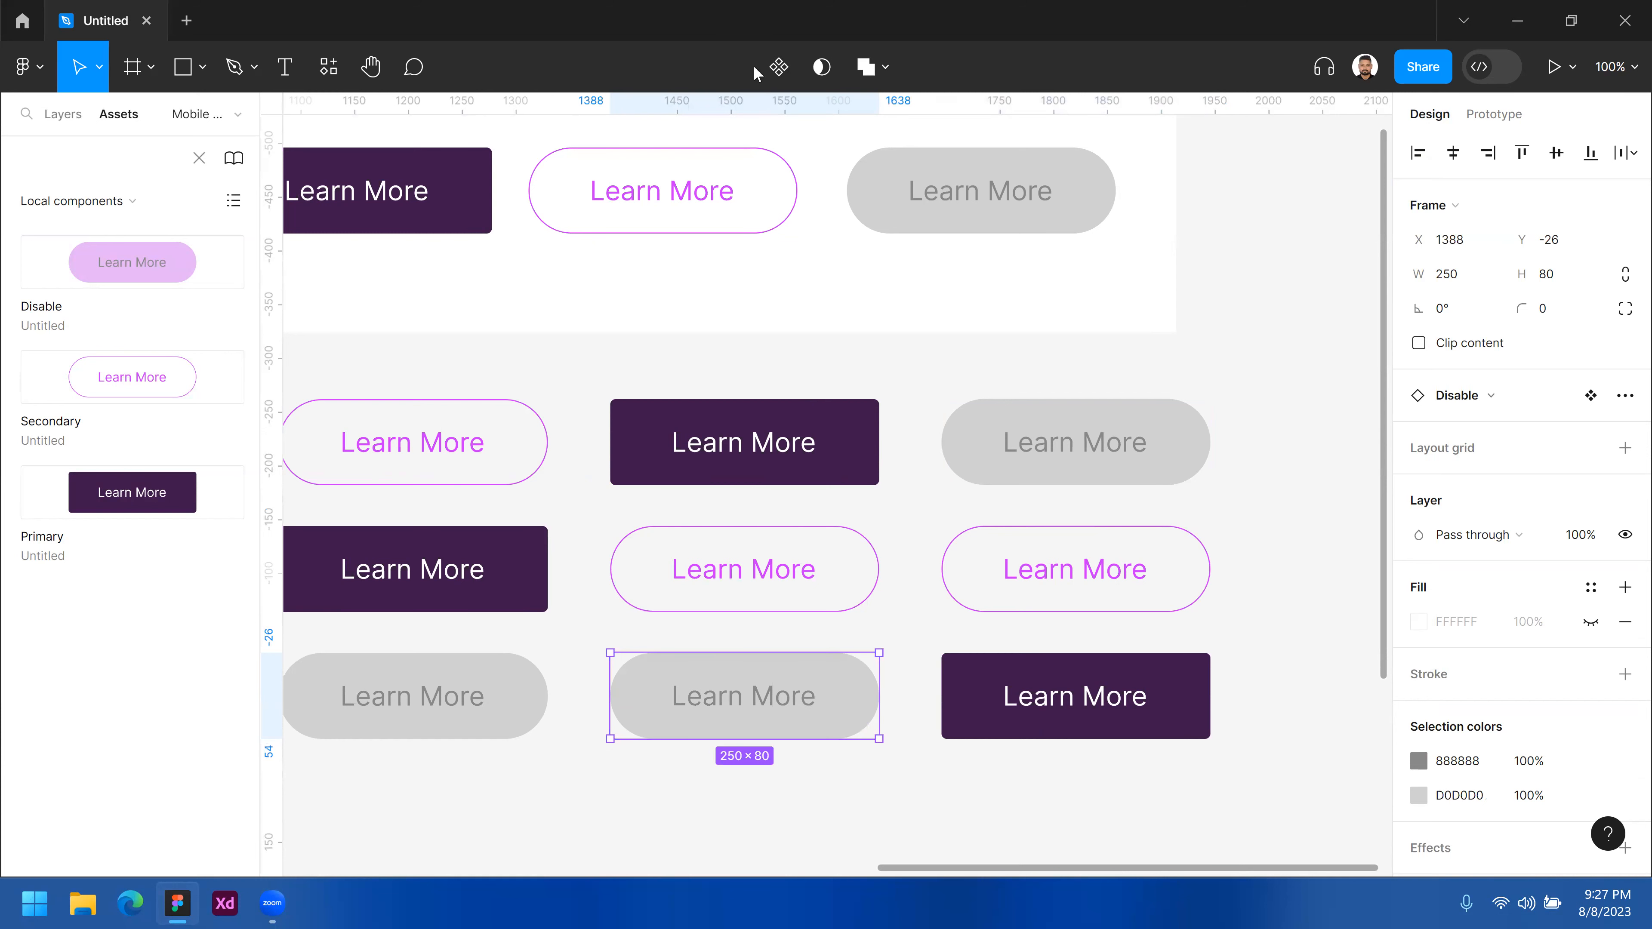
pyautogui.click(1285, 316)
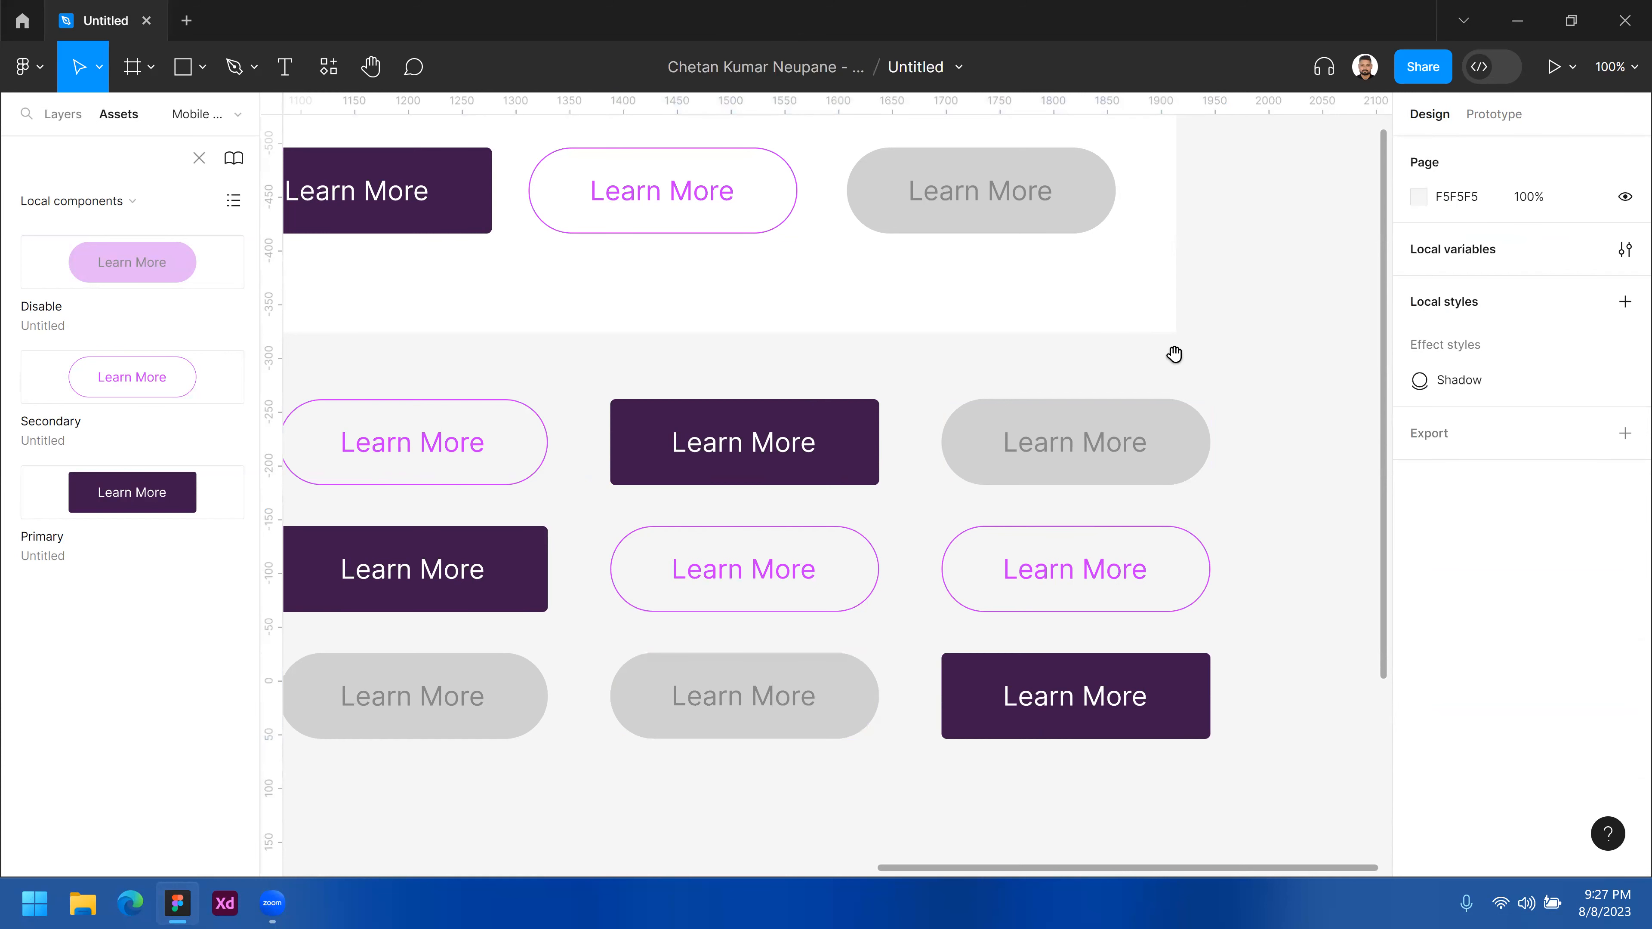
pyautogui.scroll(-3, 948, 373)
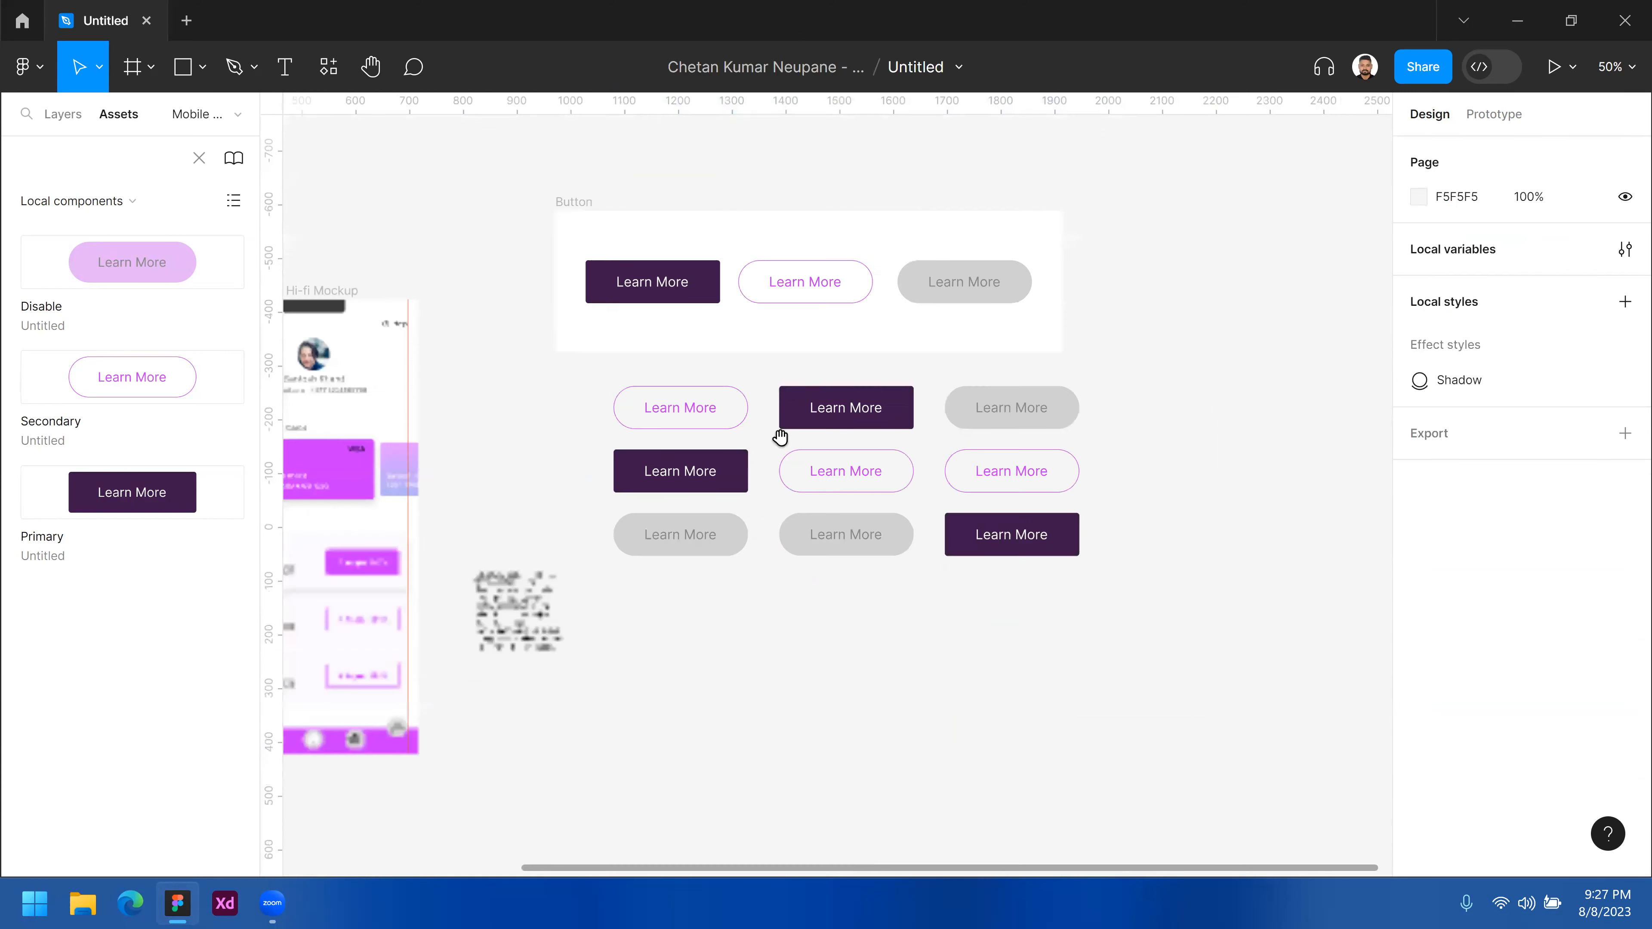
pyautogui.keyDown('ctrl'); pyautogui.click(768, 354); pyautogui.keyUp('ctrl')
pyautogui.moveTo(793, 416); pyautogui.dragTo(825, 416)
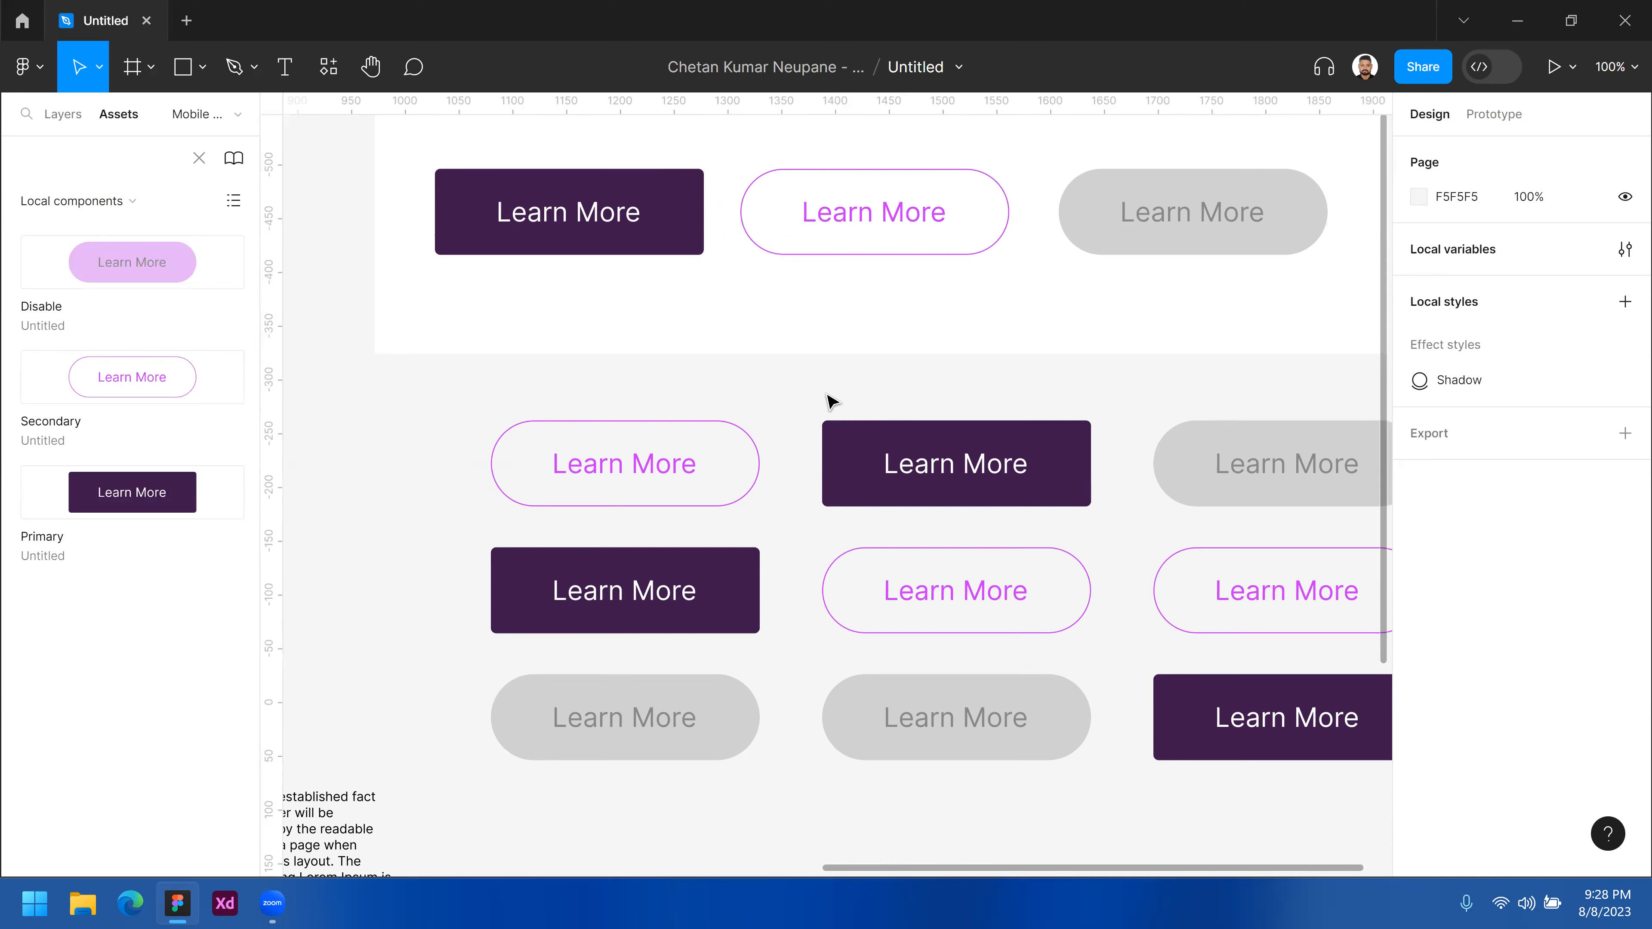
pyautogui.scroll(-3, 826, 391)
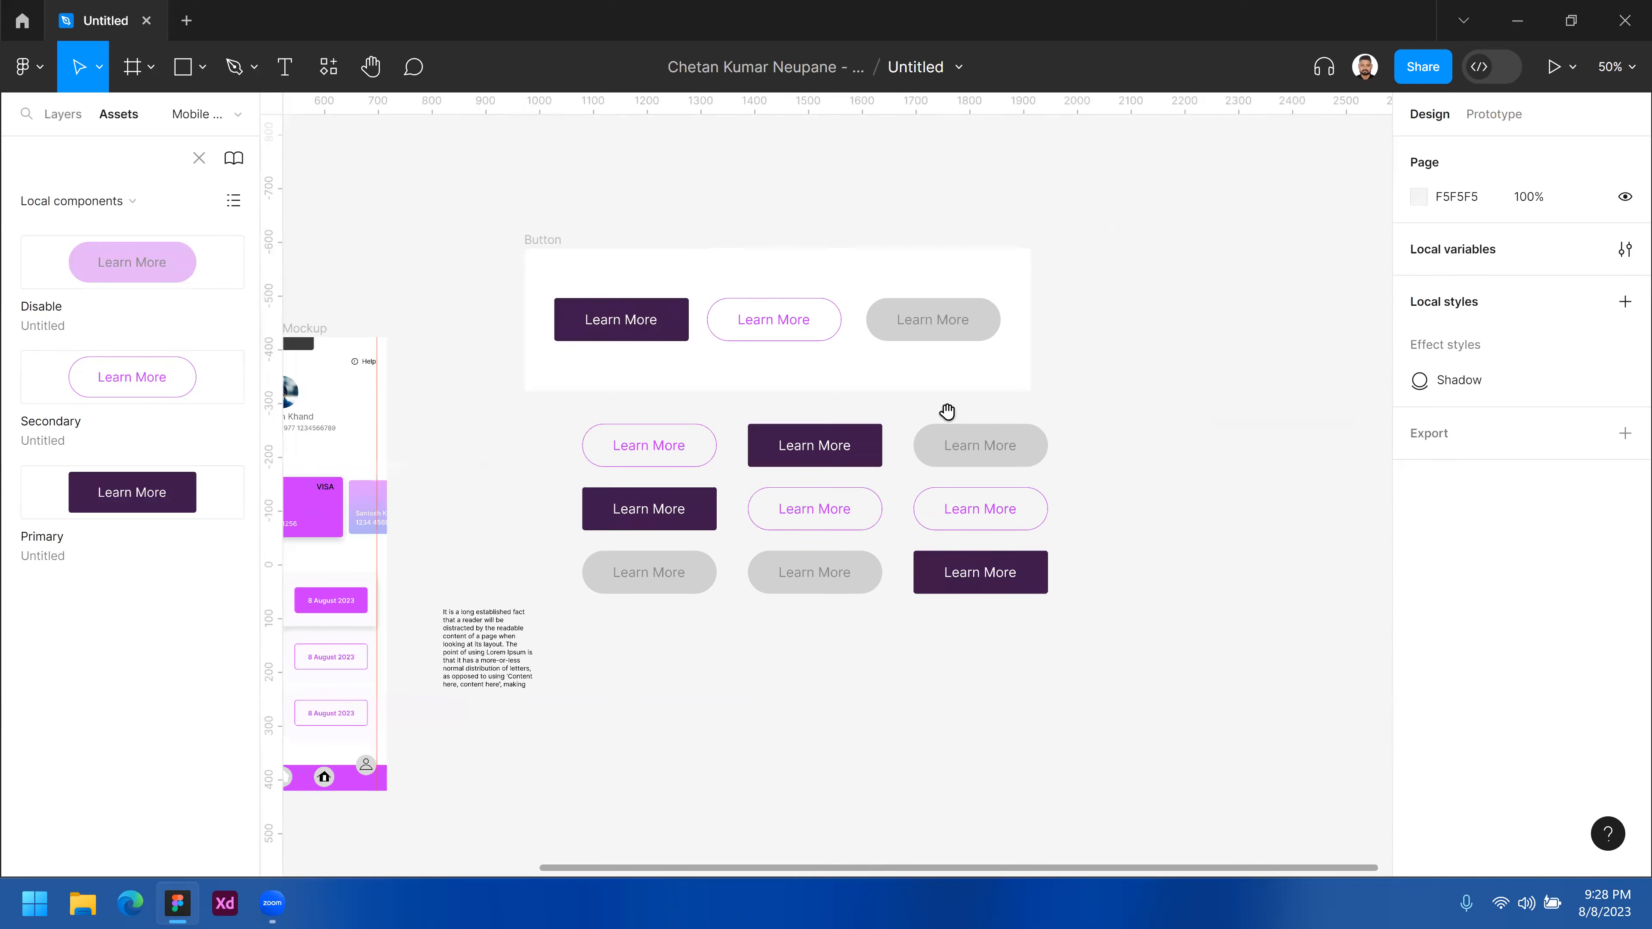
pyautogui.click(948, 413)
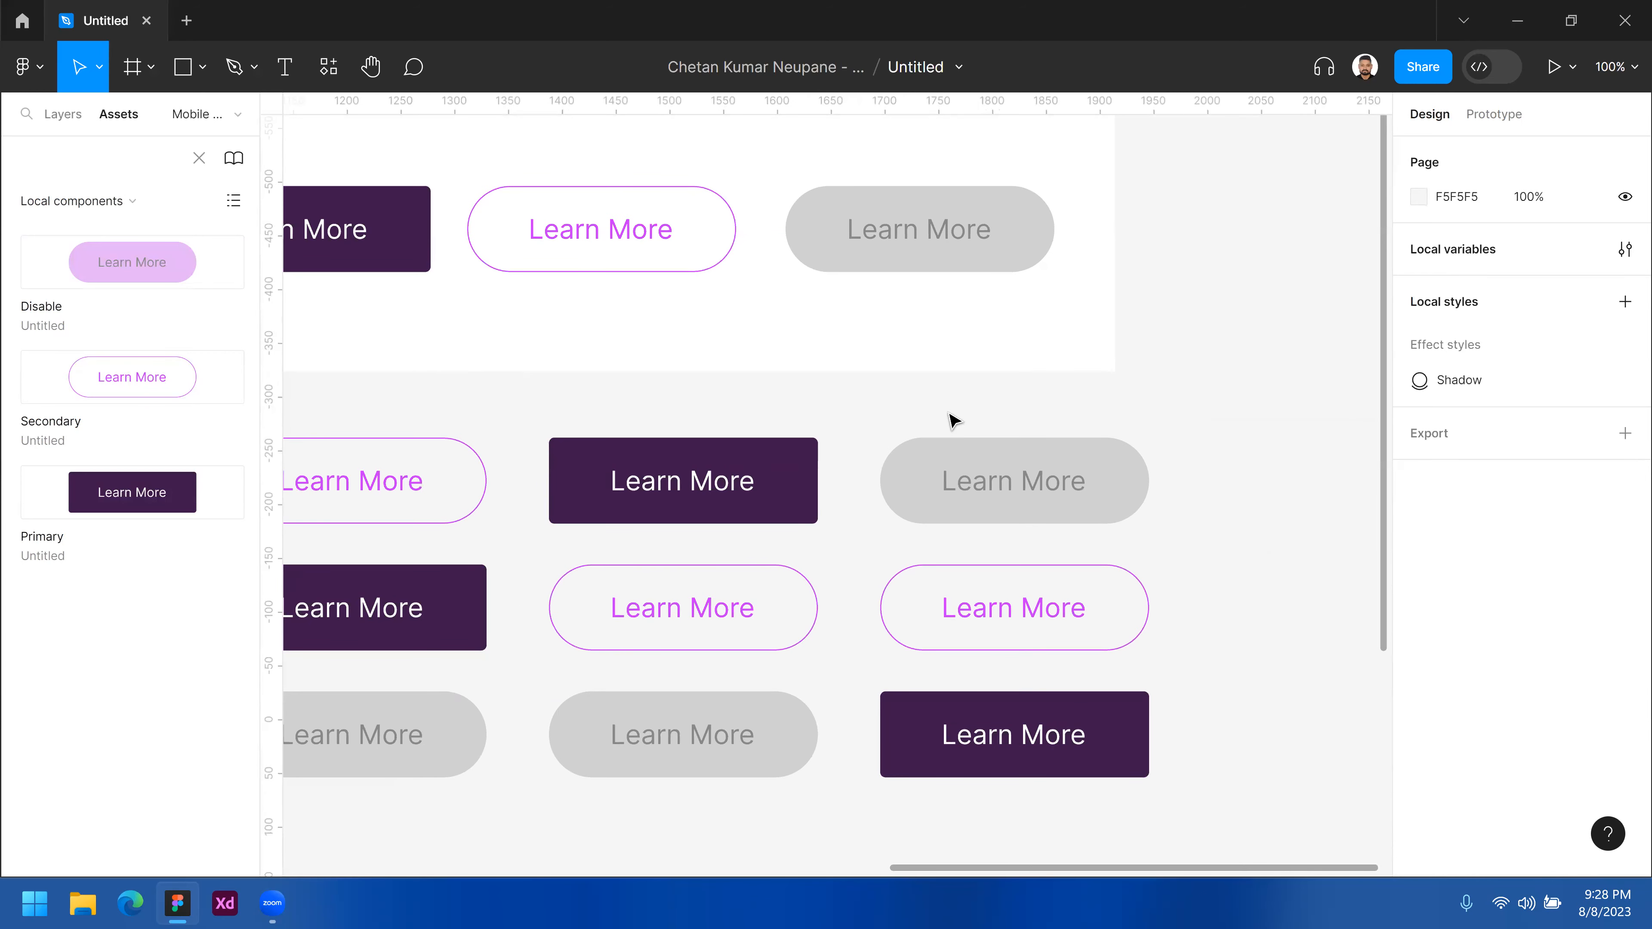
pyautogui.scroll(-3, 852, 439)
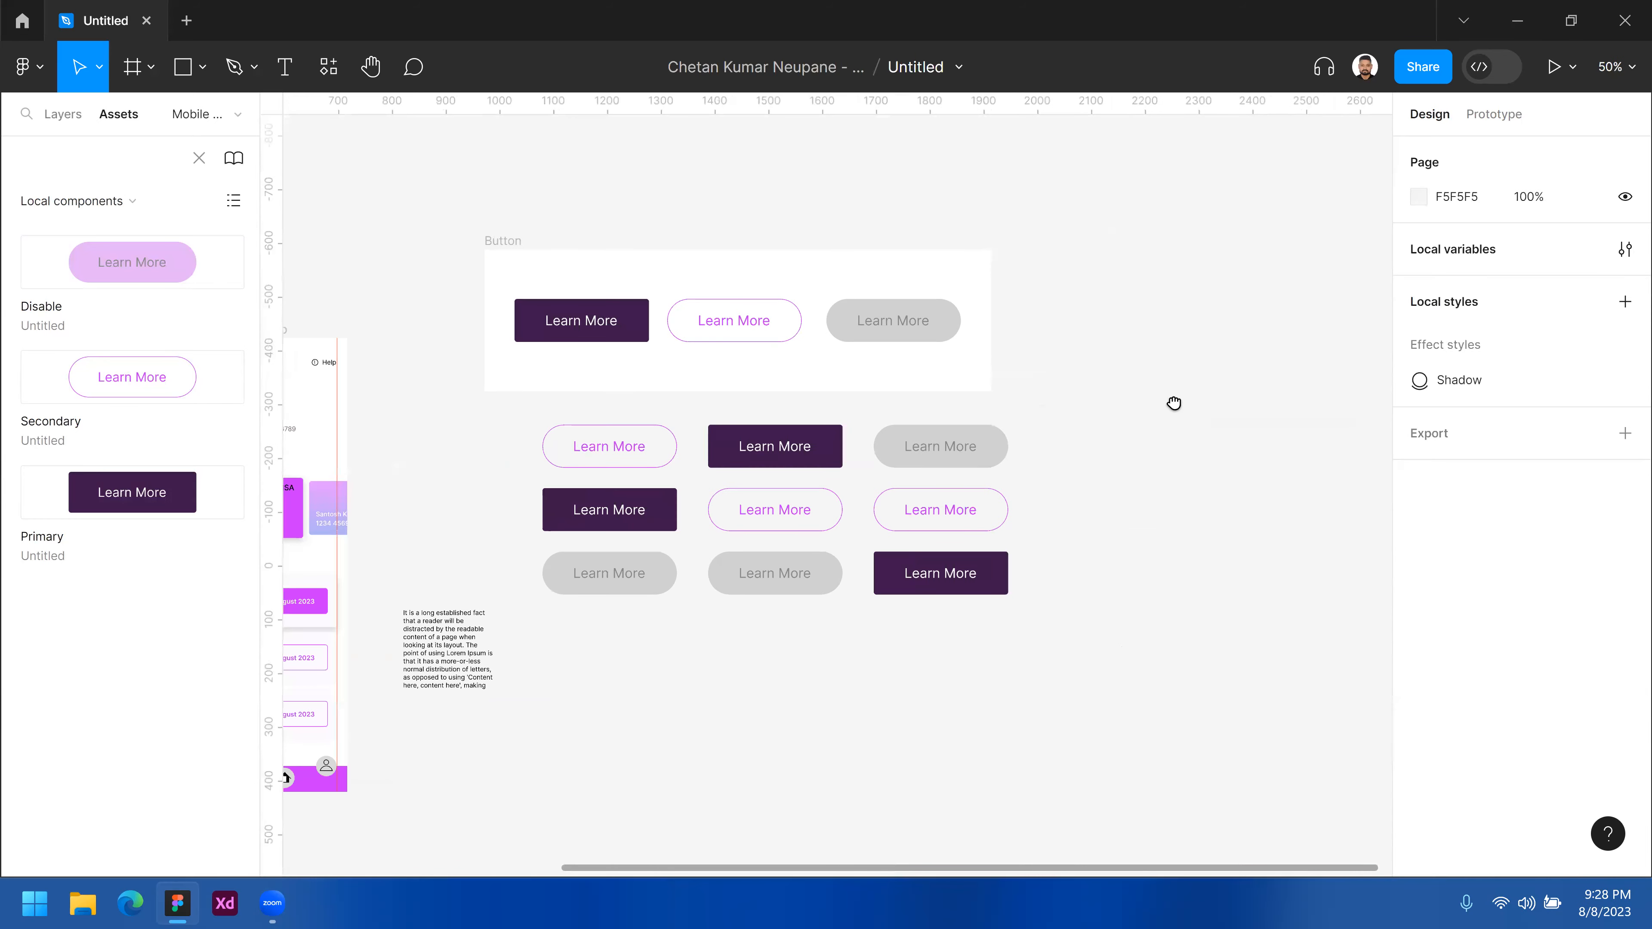
pyautogui.hscroll(-4, 1175, 403)
pyautogui.moveTo(644, 409); pyautogui.dragTo(1182, 597)
pyautogui.moveTo(1070, 568); pyautogui.dragTo(1033, 558)
pyautogui.click(1045, 638)
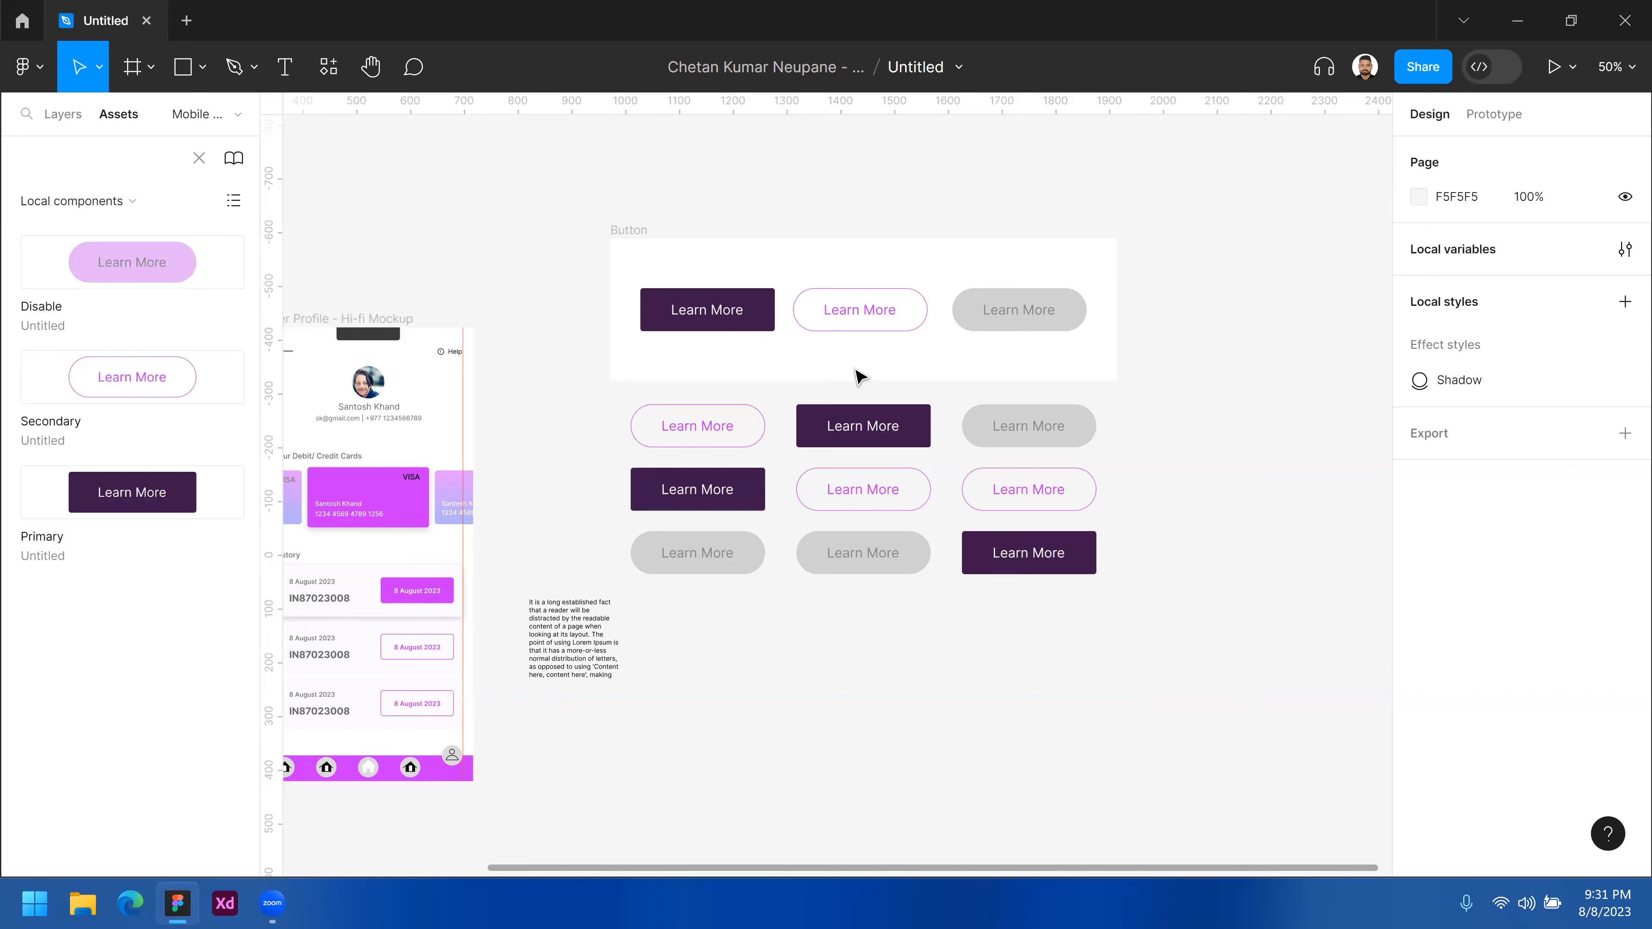
# - Delete all nine button instances in the grid below the Button frame
pyautogui.moveTo(574, 376); pyautogui.dragTo(1157, 573)
pyautogui.moveTo(1161, 403); pyautogui.dragTo(668, 572)
pyautogui.press('Delete')
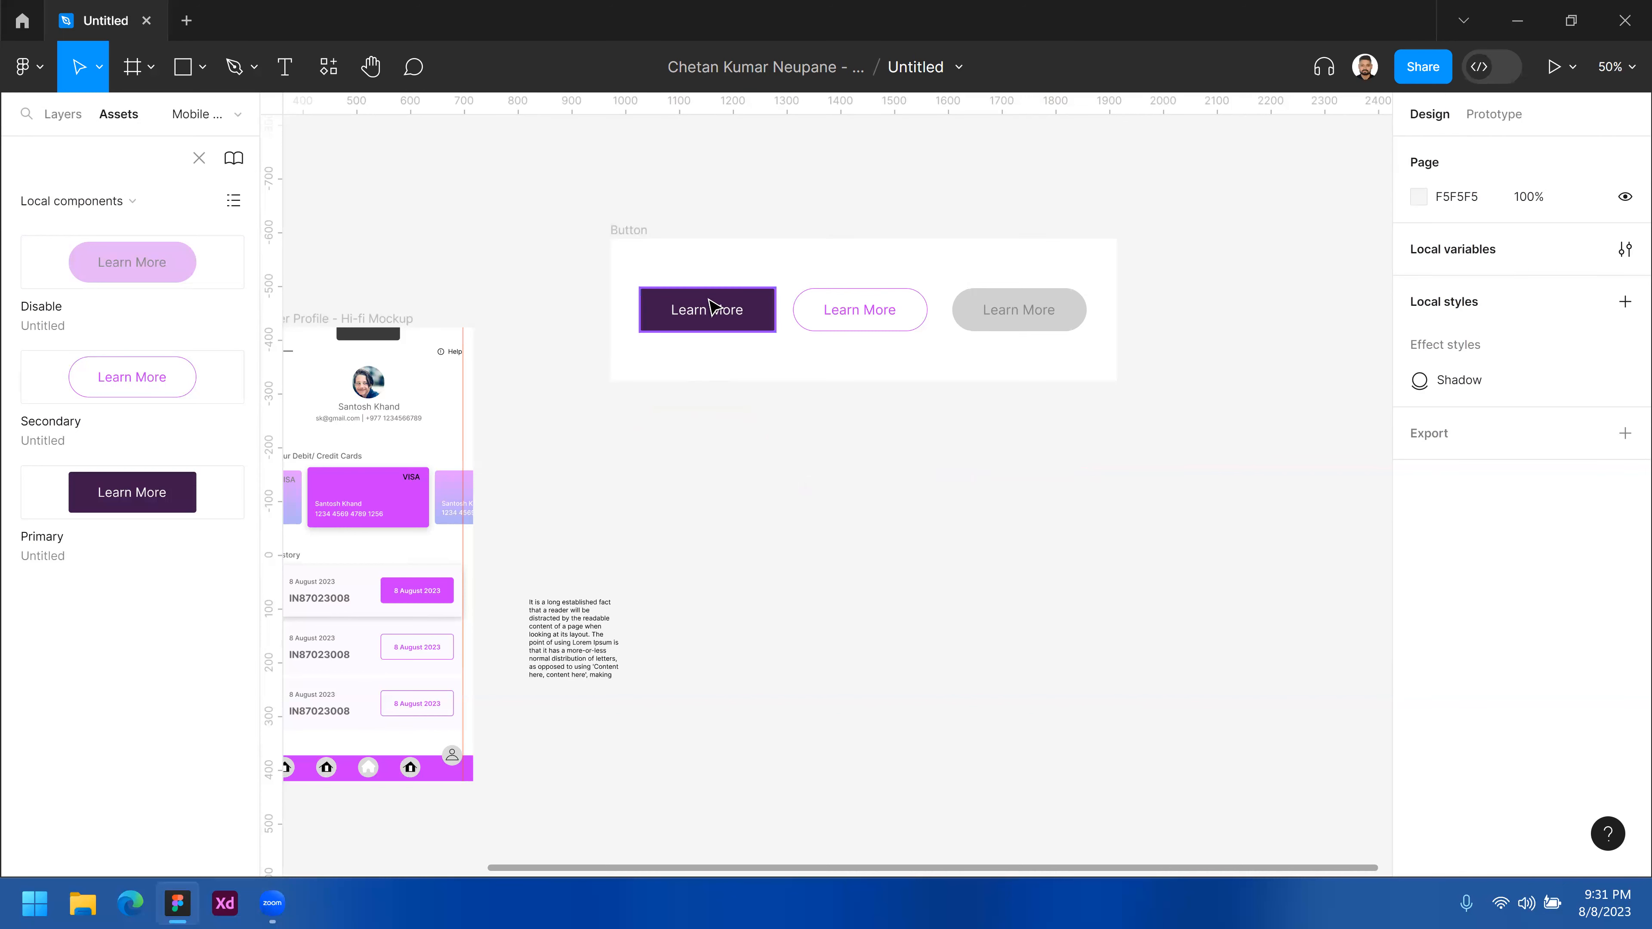
# - Place three instances of the Primary component at scattered spots on the canvas below the Button frame
pyautogui.click(719, 307)
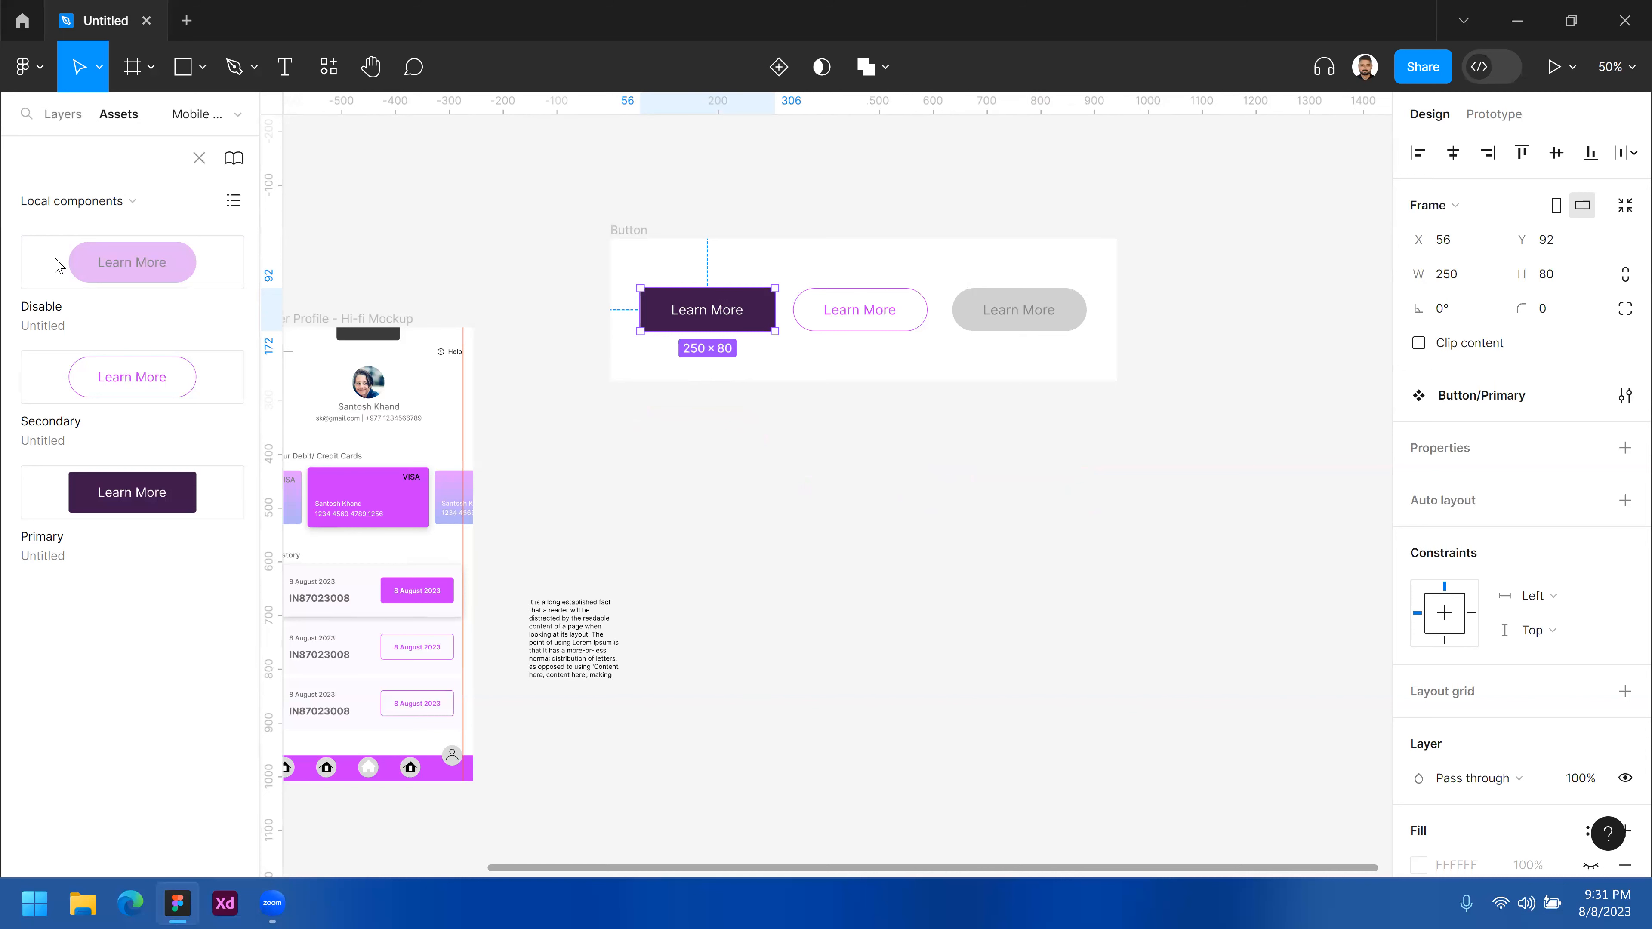
pyautogui.moveTo(159, 493); pyautogui.dragTo(614, 479)
pyautogui.moveTo(142, 495); pyautogui.dragTo(971, 501)
pyautogui.moveTo(142, 493); pyautogui.dragTo(1001, 626)
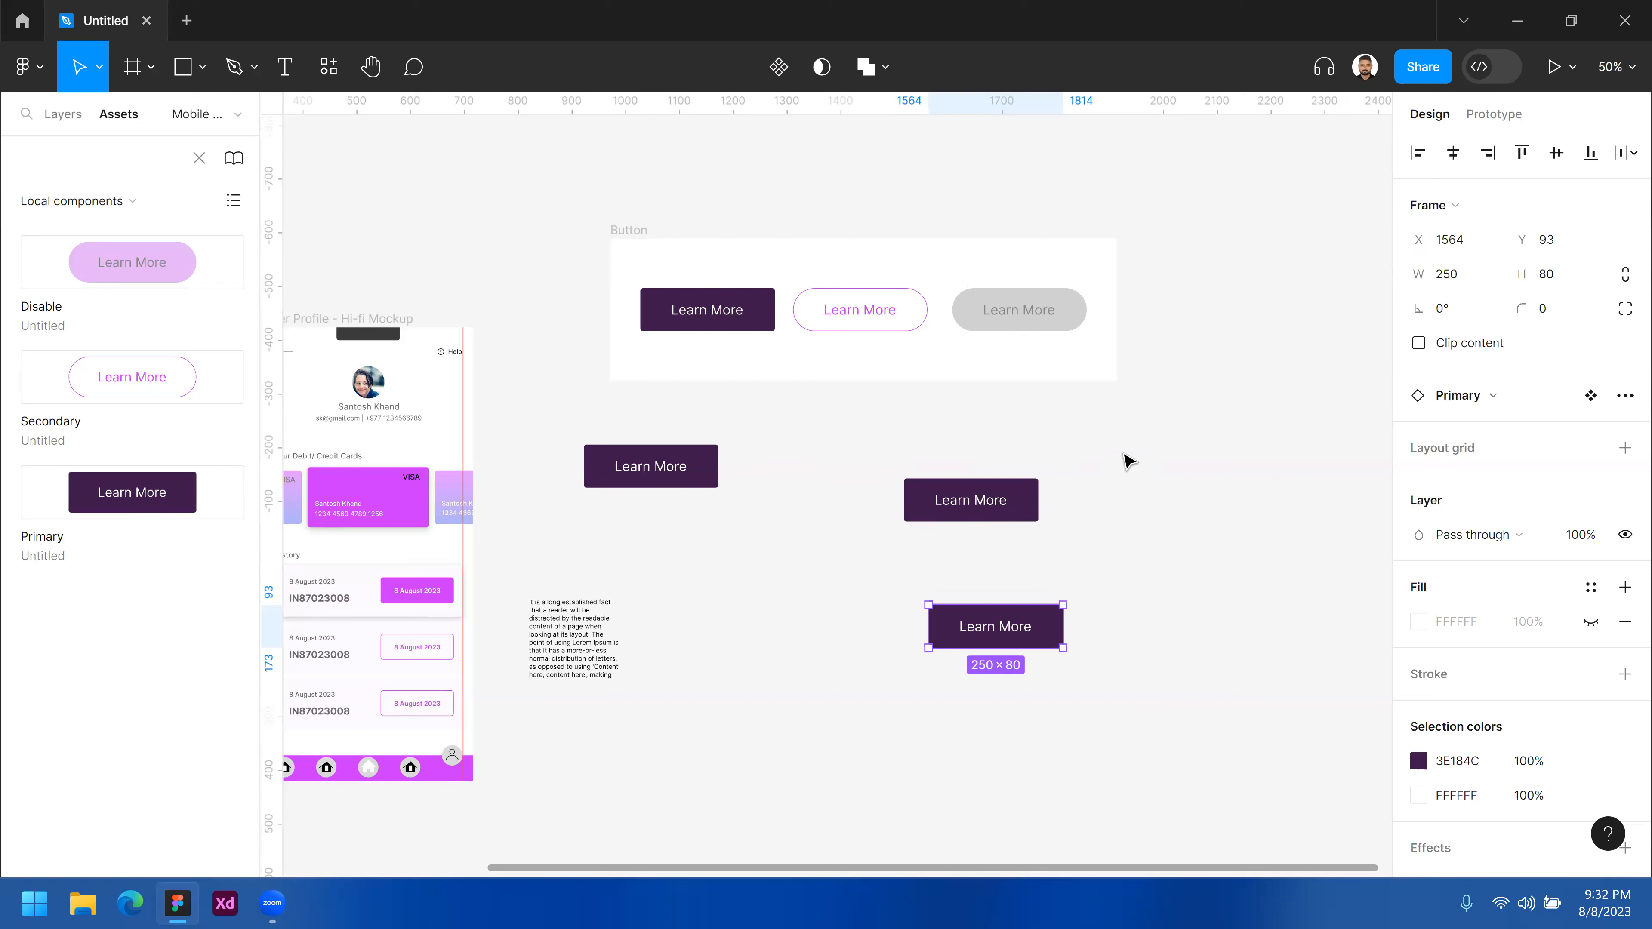
pyautogui.click(1148, 670)
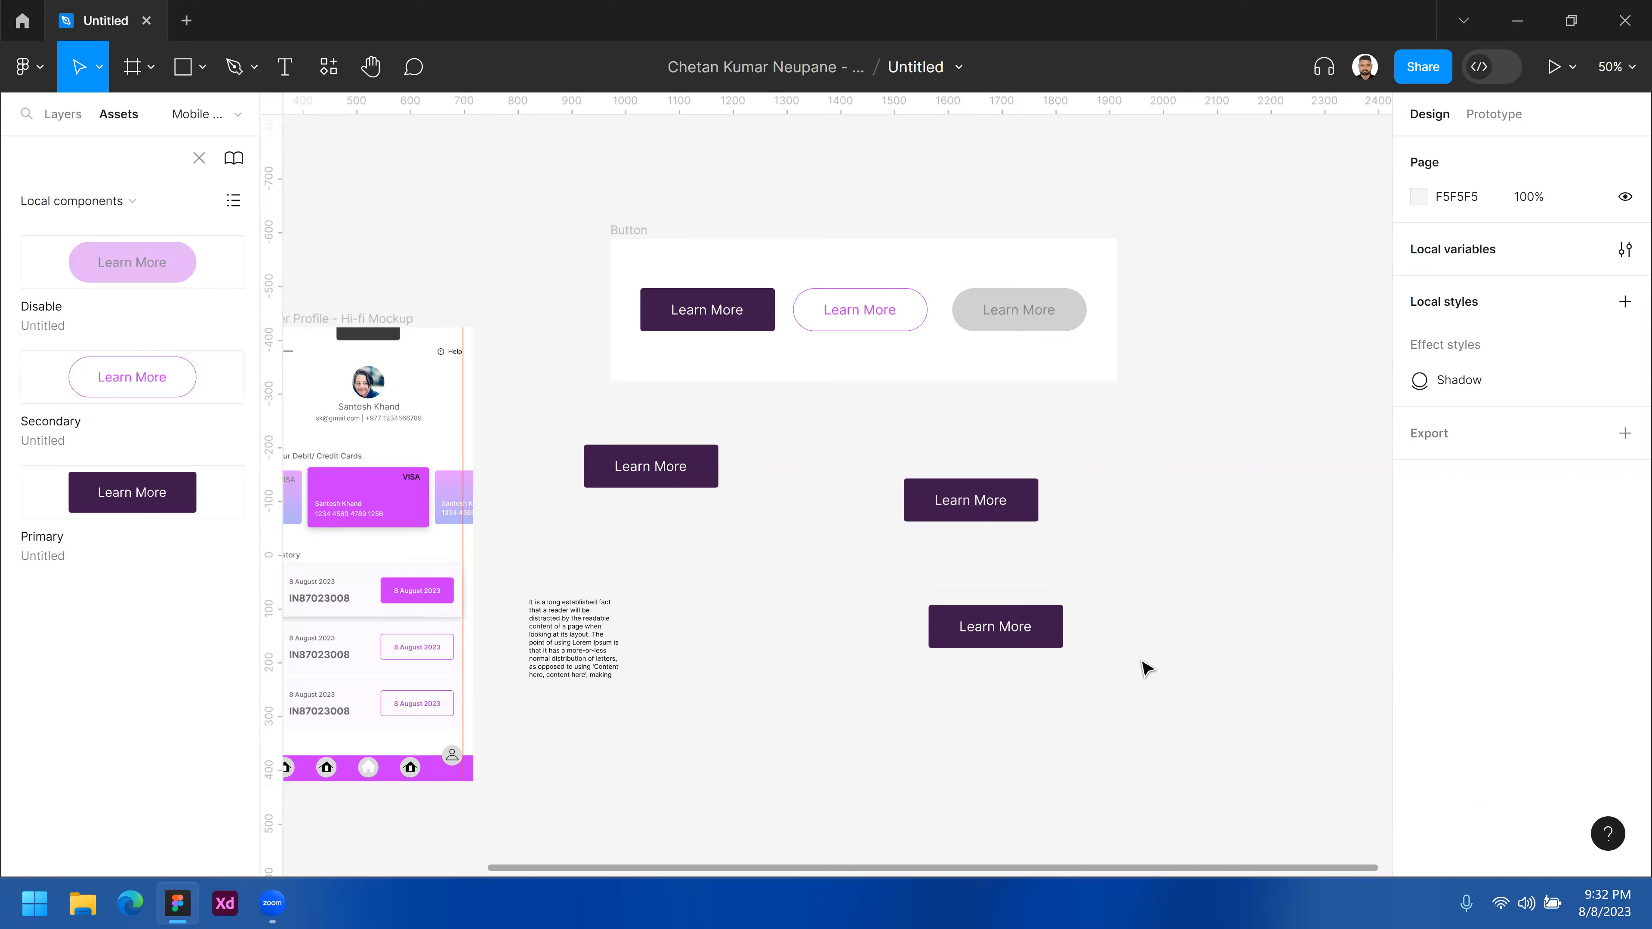
# - Move the Primary instance nearest the mockup slightly closer to the other two instances
pyautogui.moveTo(1157, 632); pyautogui.dragTo(687, 430)
pyautogui.click(1075, 661)
pyautogui.click(1049, 627)
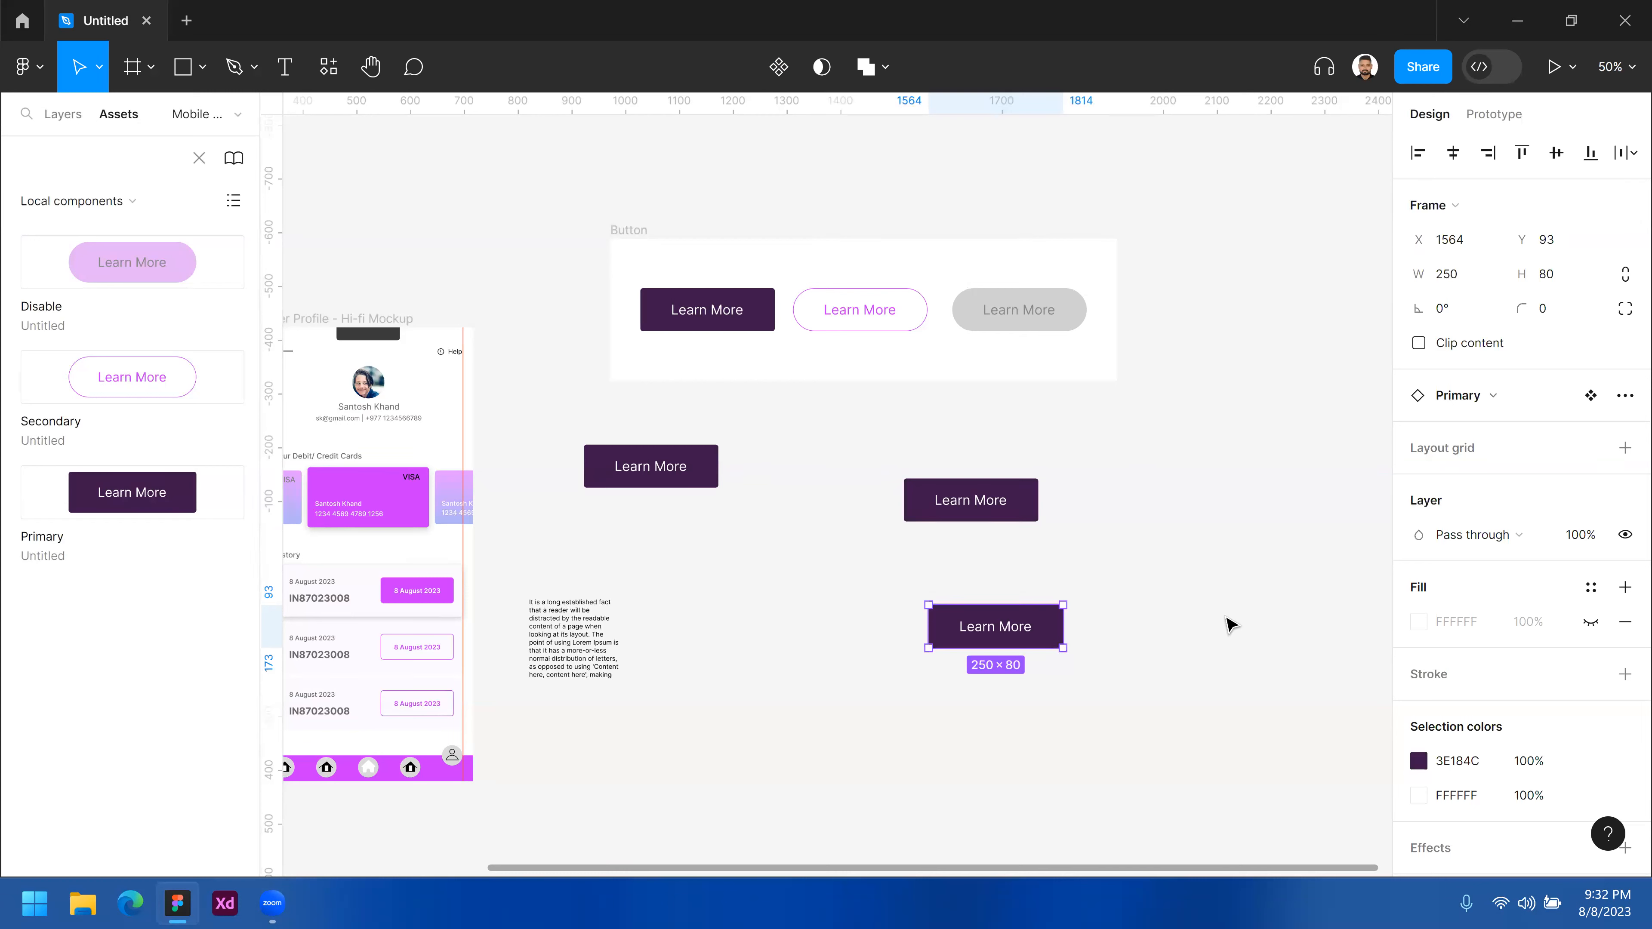
pyautogui.click(1206, 581)
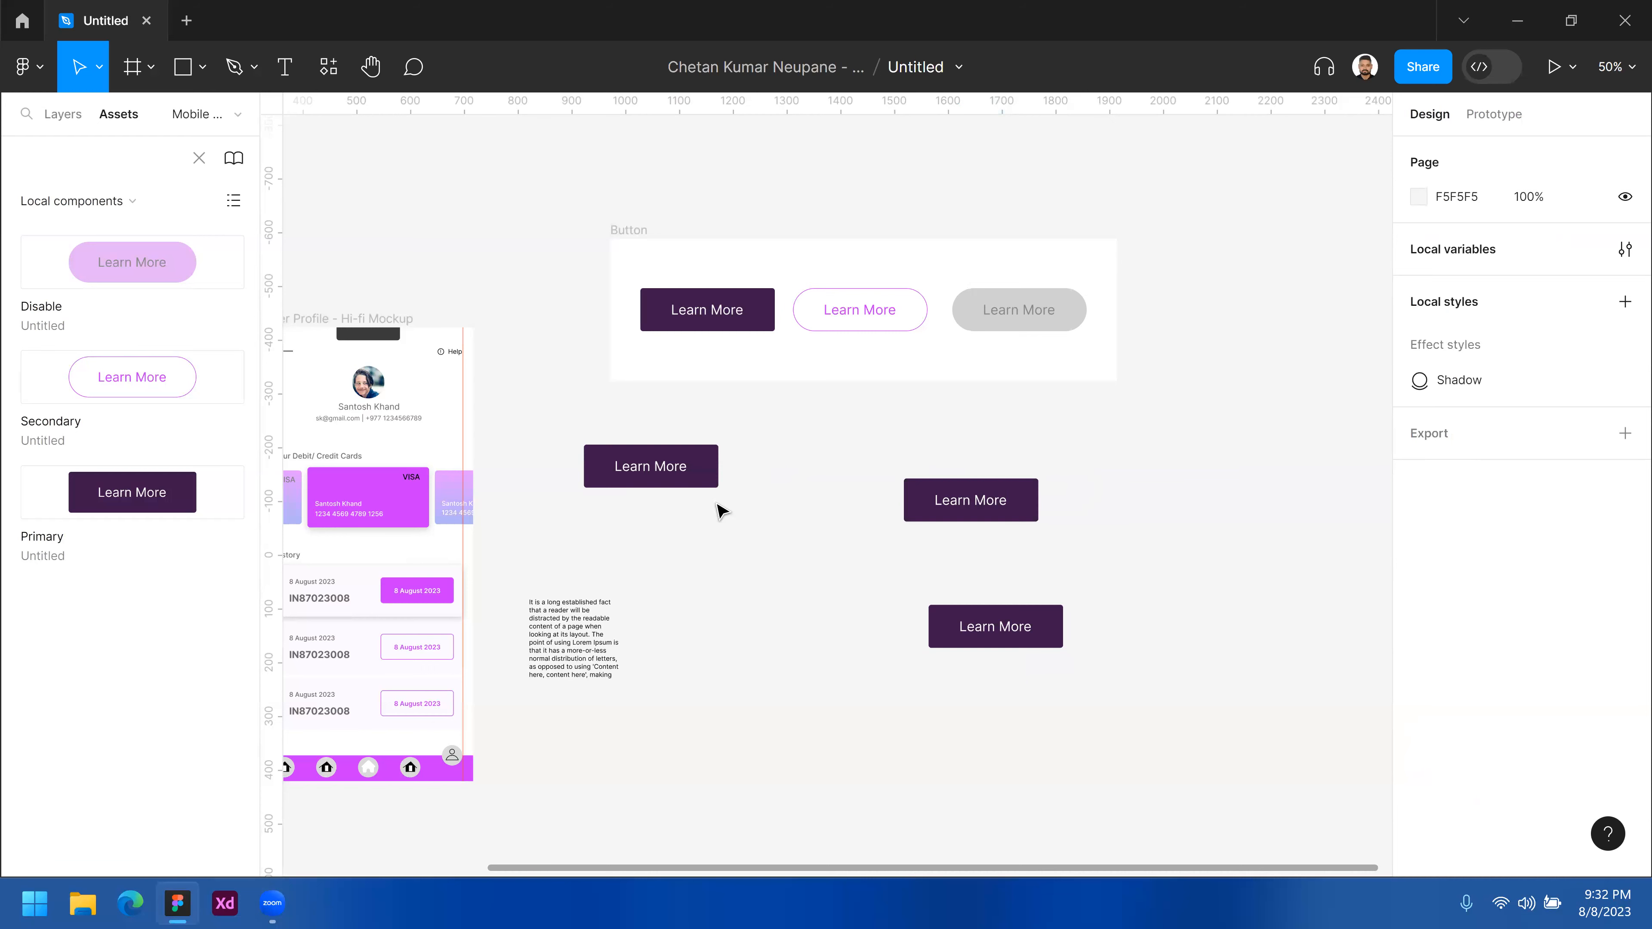
pyautogui.moveTo(716, 475); pyautogui.dragTo(767, 488)
pyautogui.press('Escape')
# - Change the button colour of the Primary main component in the Button frame to bright purple C233F5
pyautogui.click(724, 319)
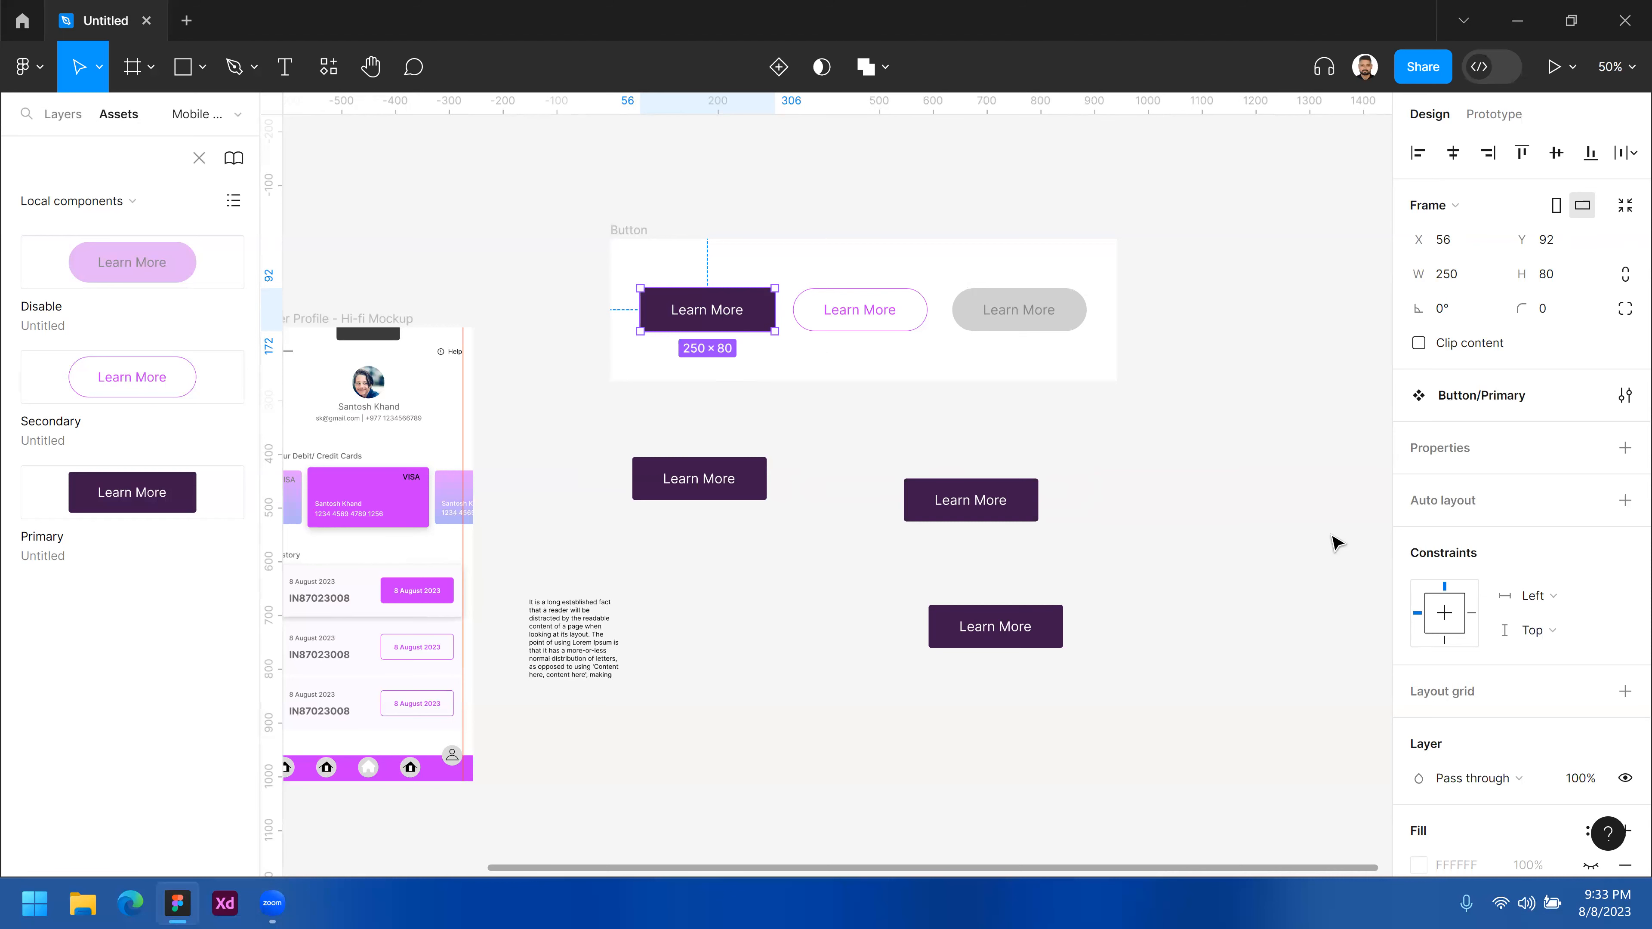
pyautogui.scroll(-5, 1520, 738)
pyautogui.click(1419, 657)
pyautogui.moveTo(1252, 348); pyautogui.dragTo(1342, 336)
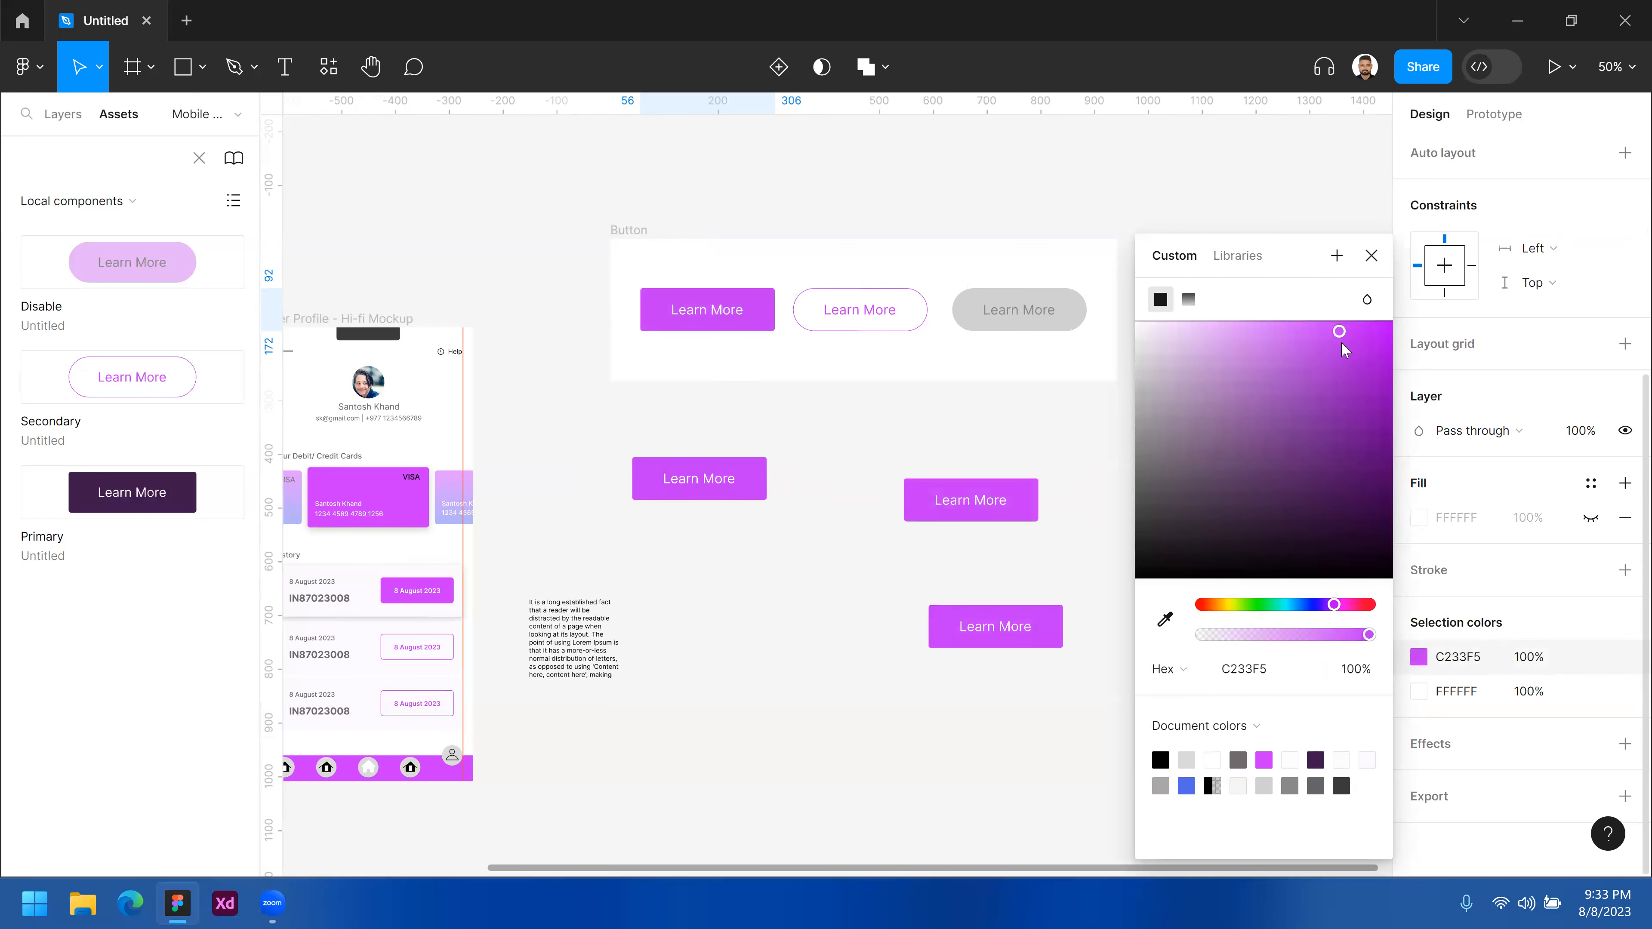
pyautogui.click(1371, 255)
pyautogui.click(1275, 410)
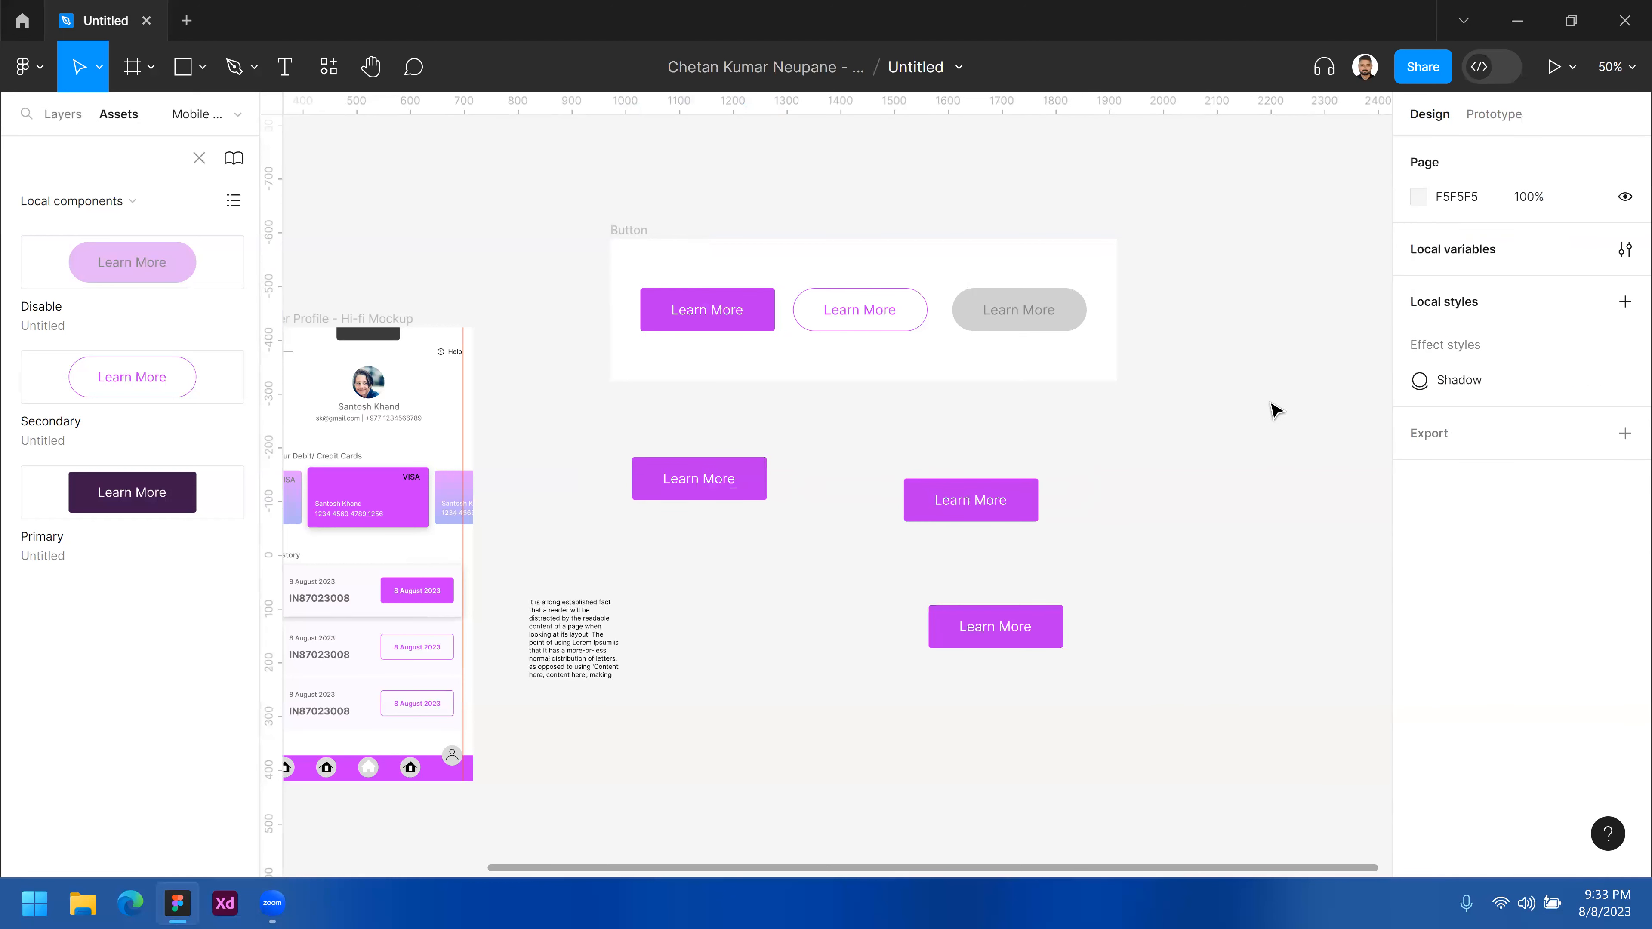